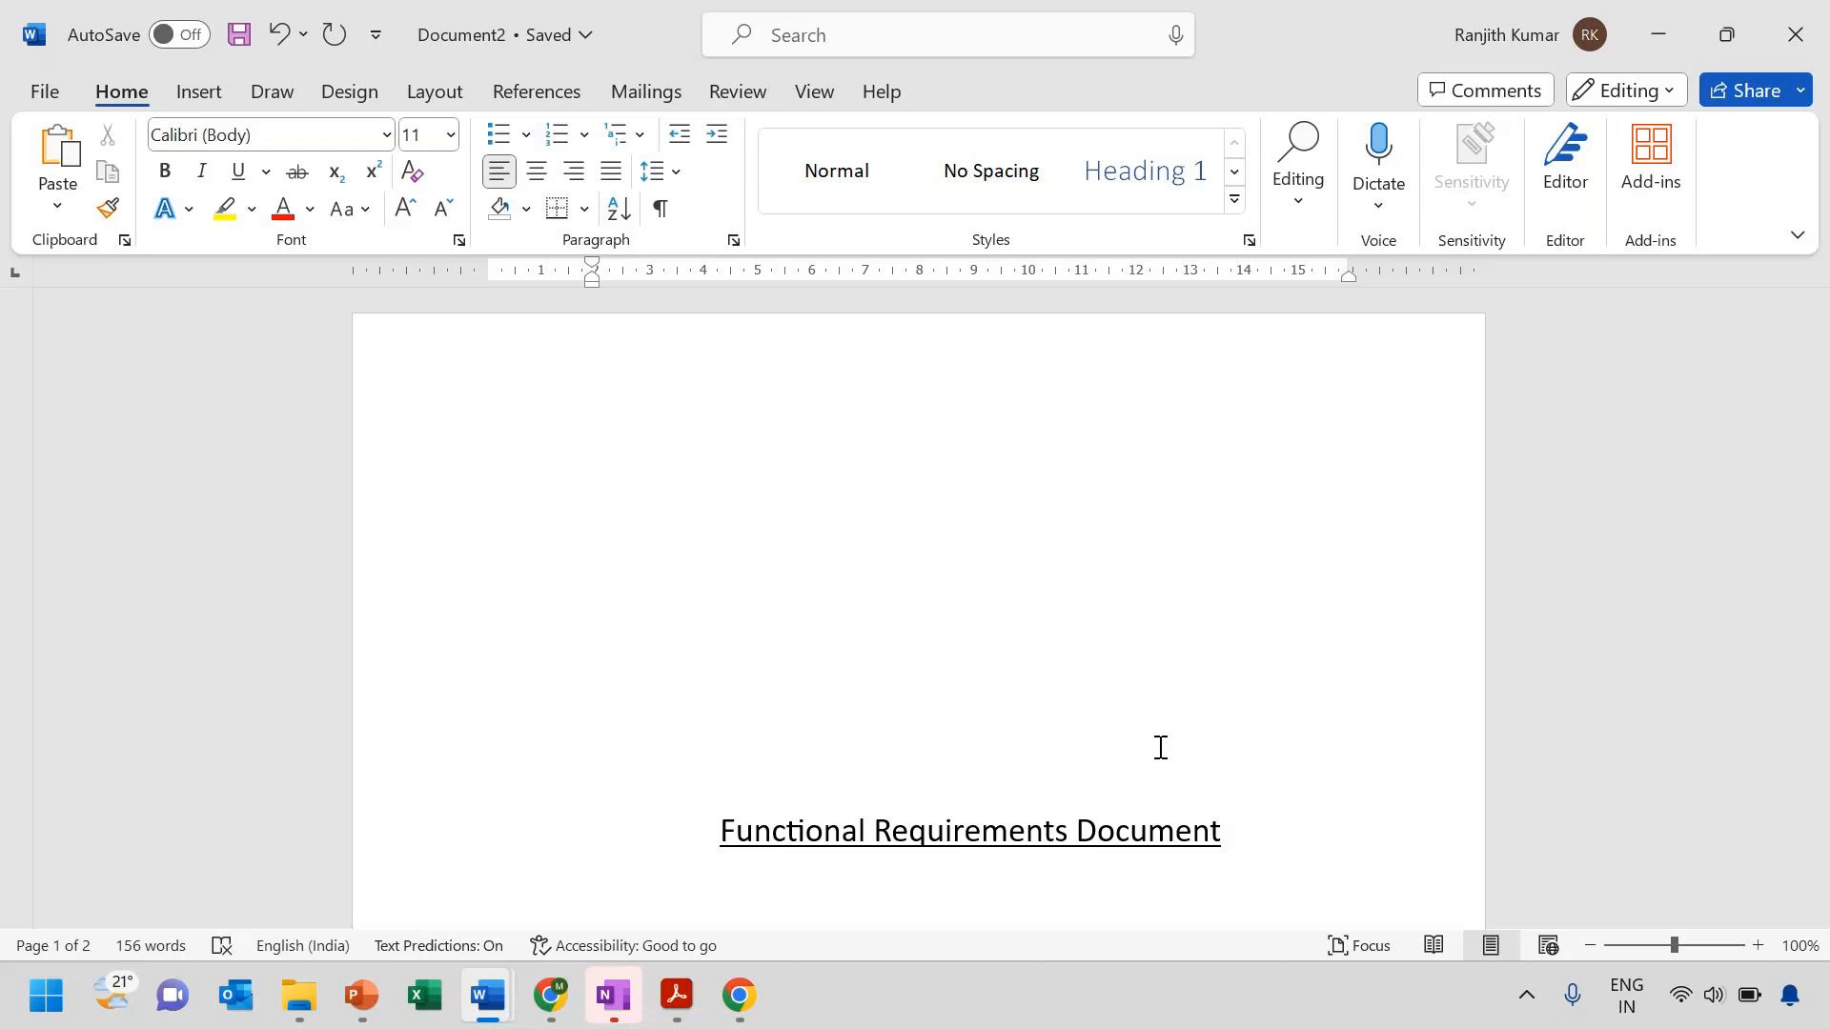
Move the title "Functional Requirements Document" further down the first page by inserting blank lines above it
scroll(1160, 747, down, 1)
scroll(1160, 747, down, 6)
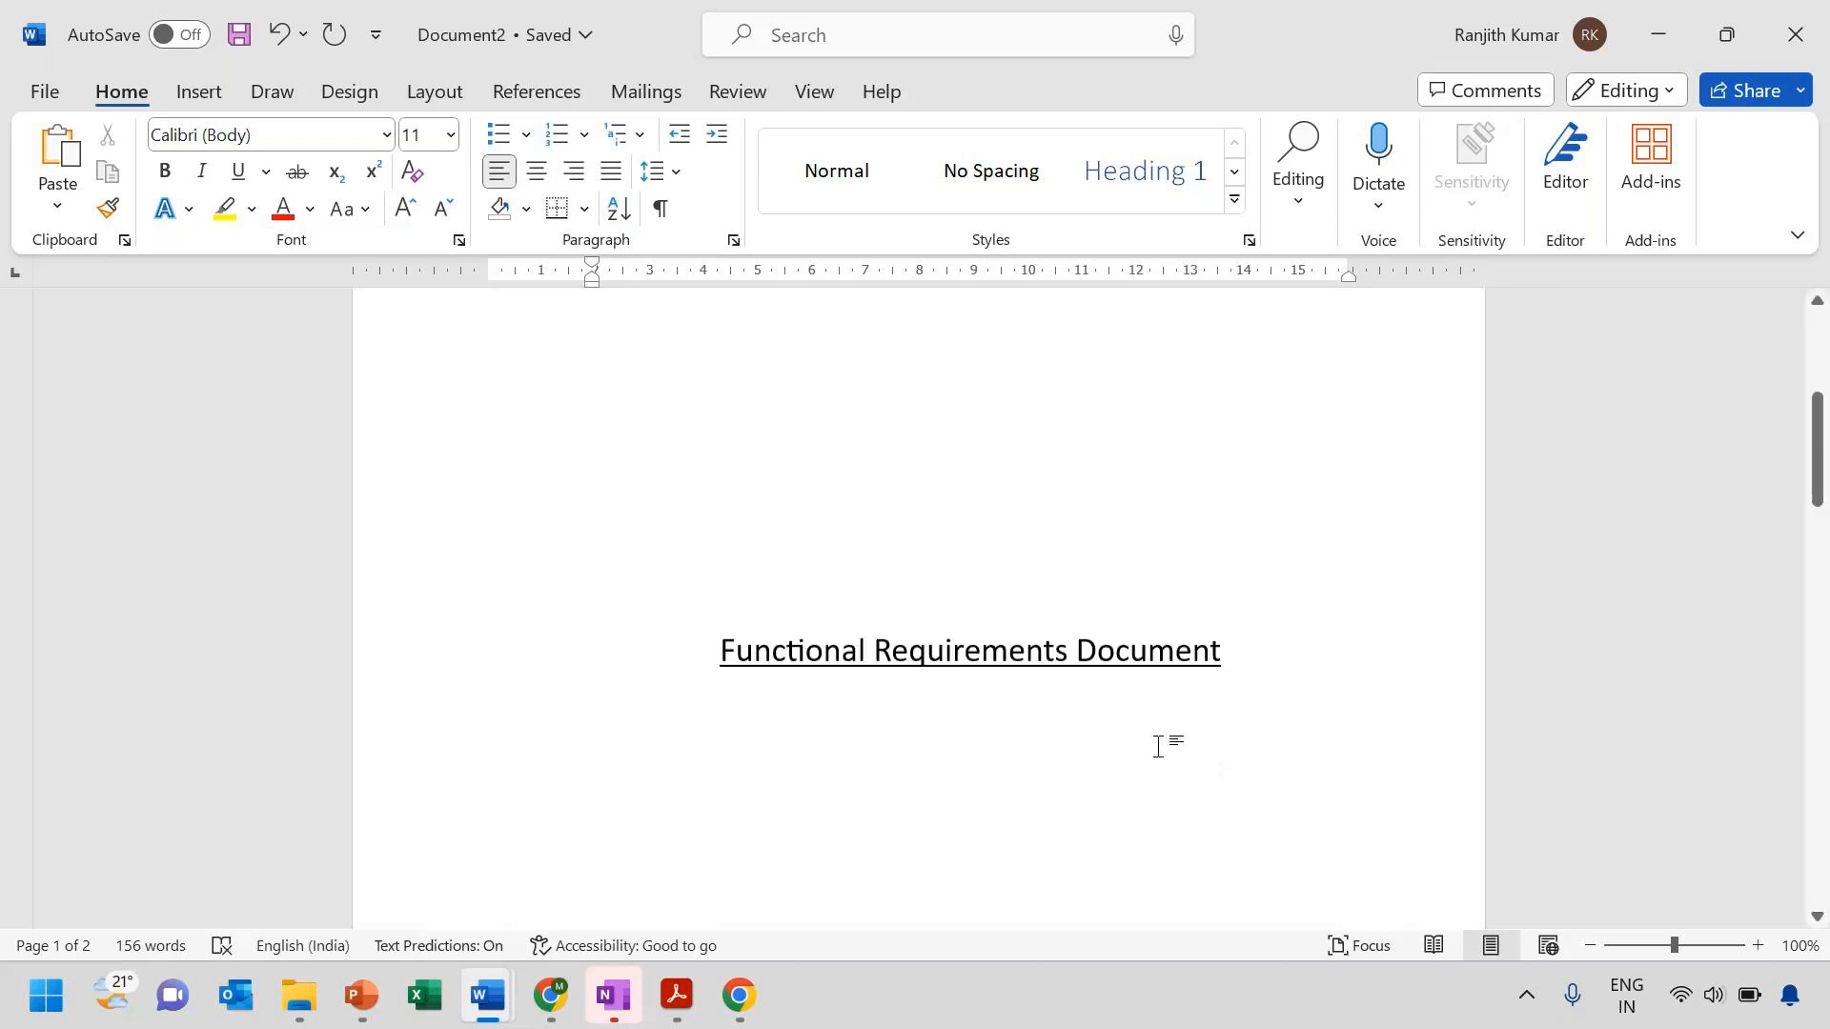
scroll(1158, 746, down, 7)
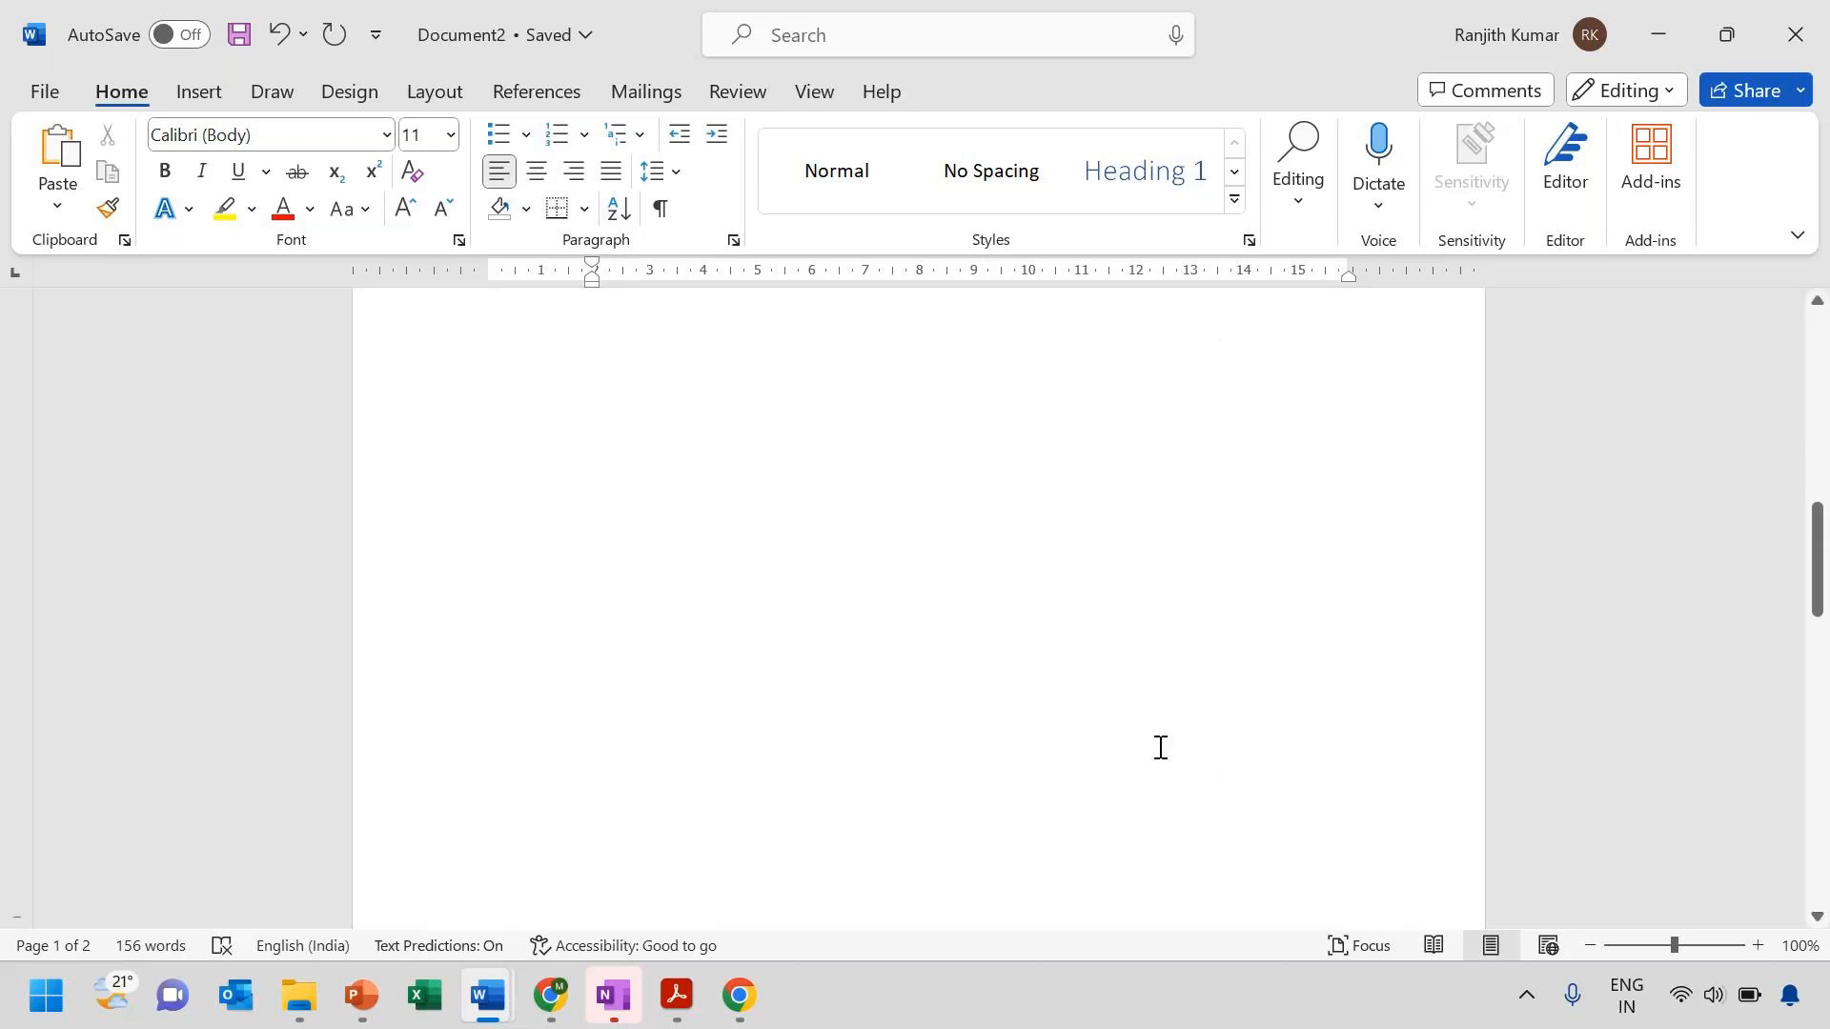
scroll(1158, 746, up, 3)
scroll(1158, 746, up, 6)
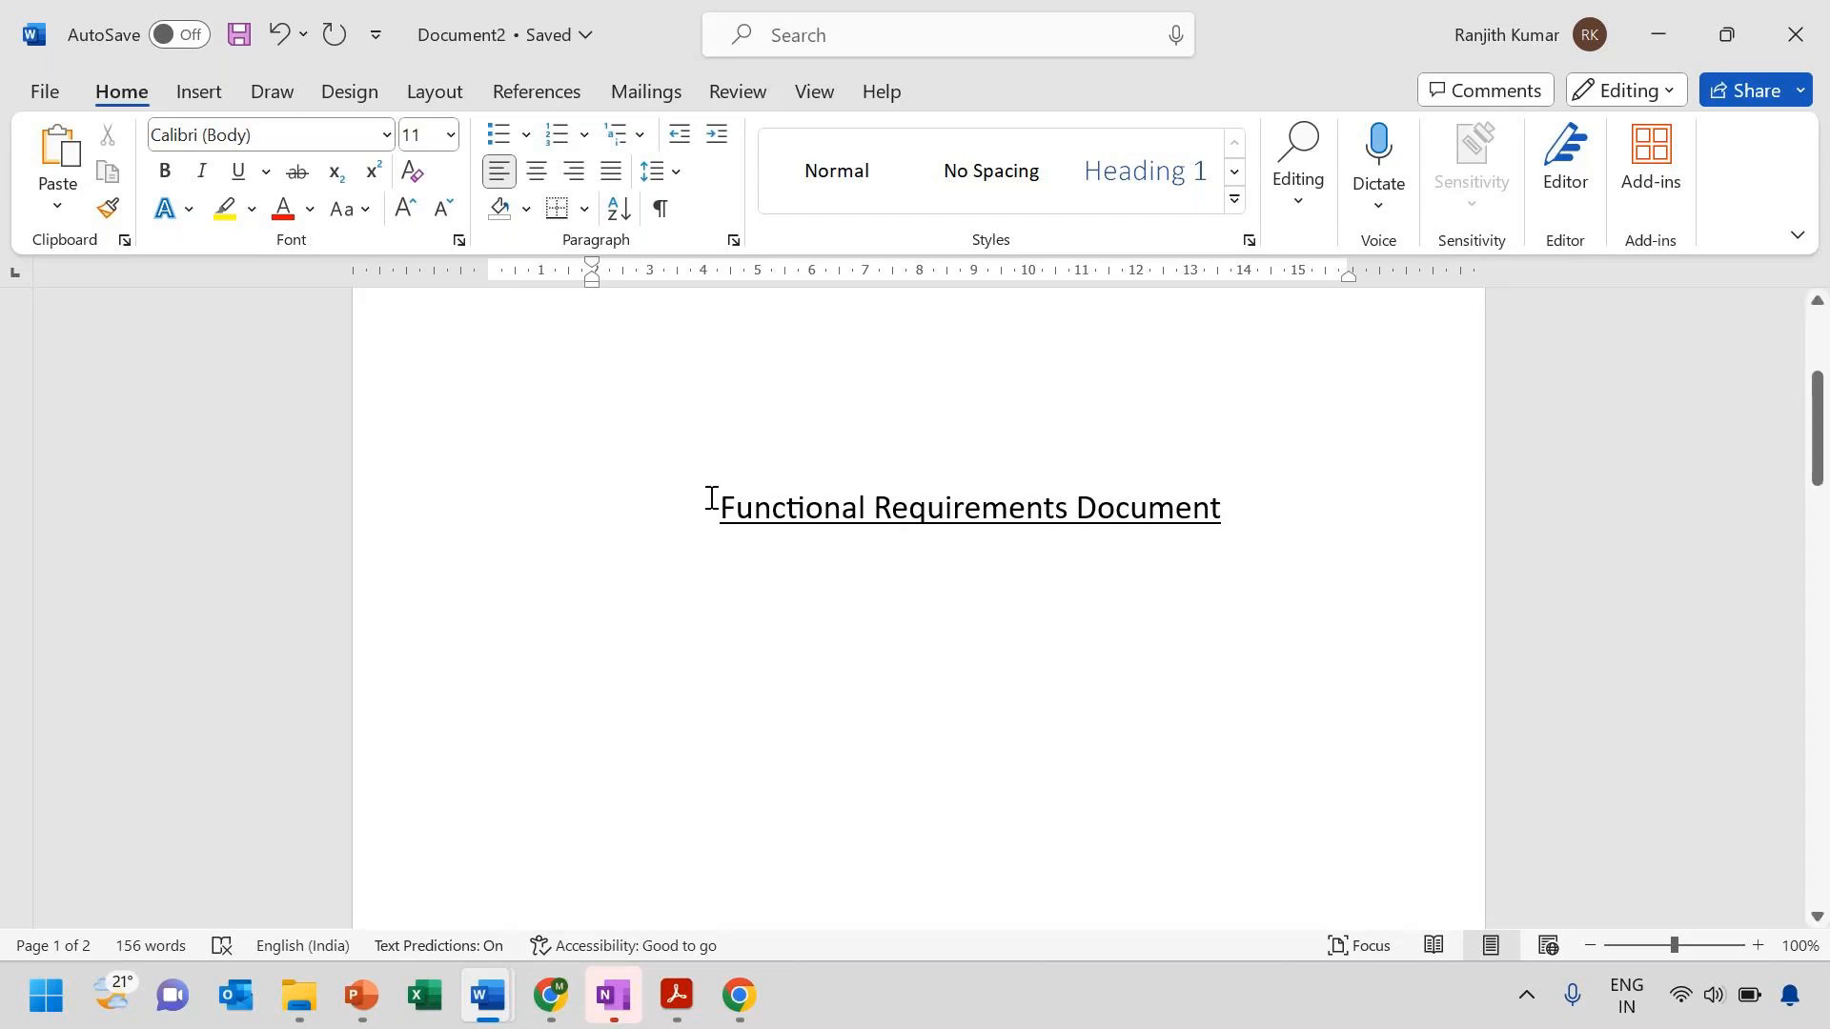
click(683, 461)
key(Return)
key(Return)
key(Return)
key(Return)
key(Return)
key(Return)
key(Return)
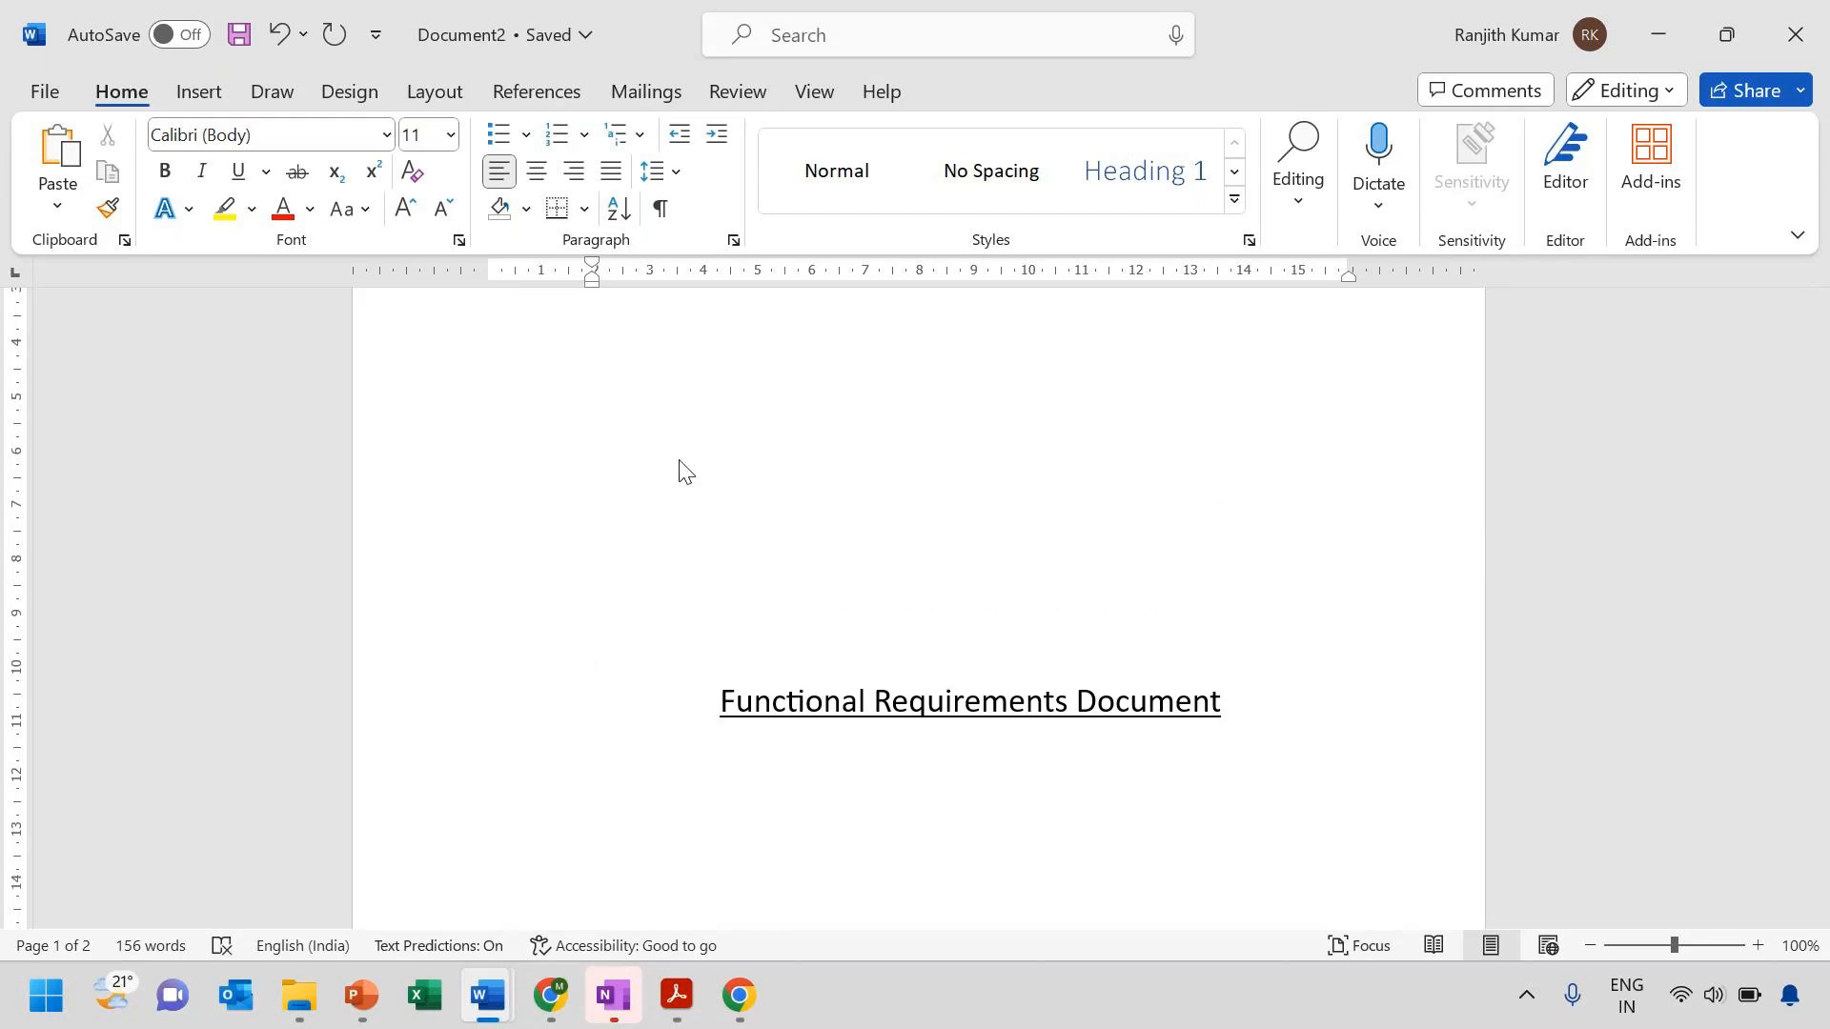
Add the line "Project Name" directly beneath the "Functional Requirements Document" title
scroll(724, 463, down, 1)
click(1261, 672)
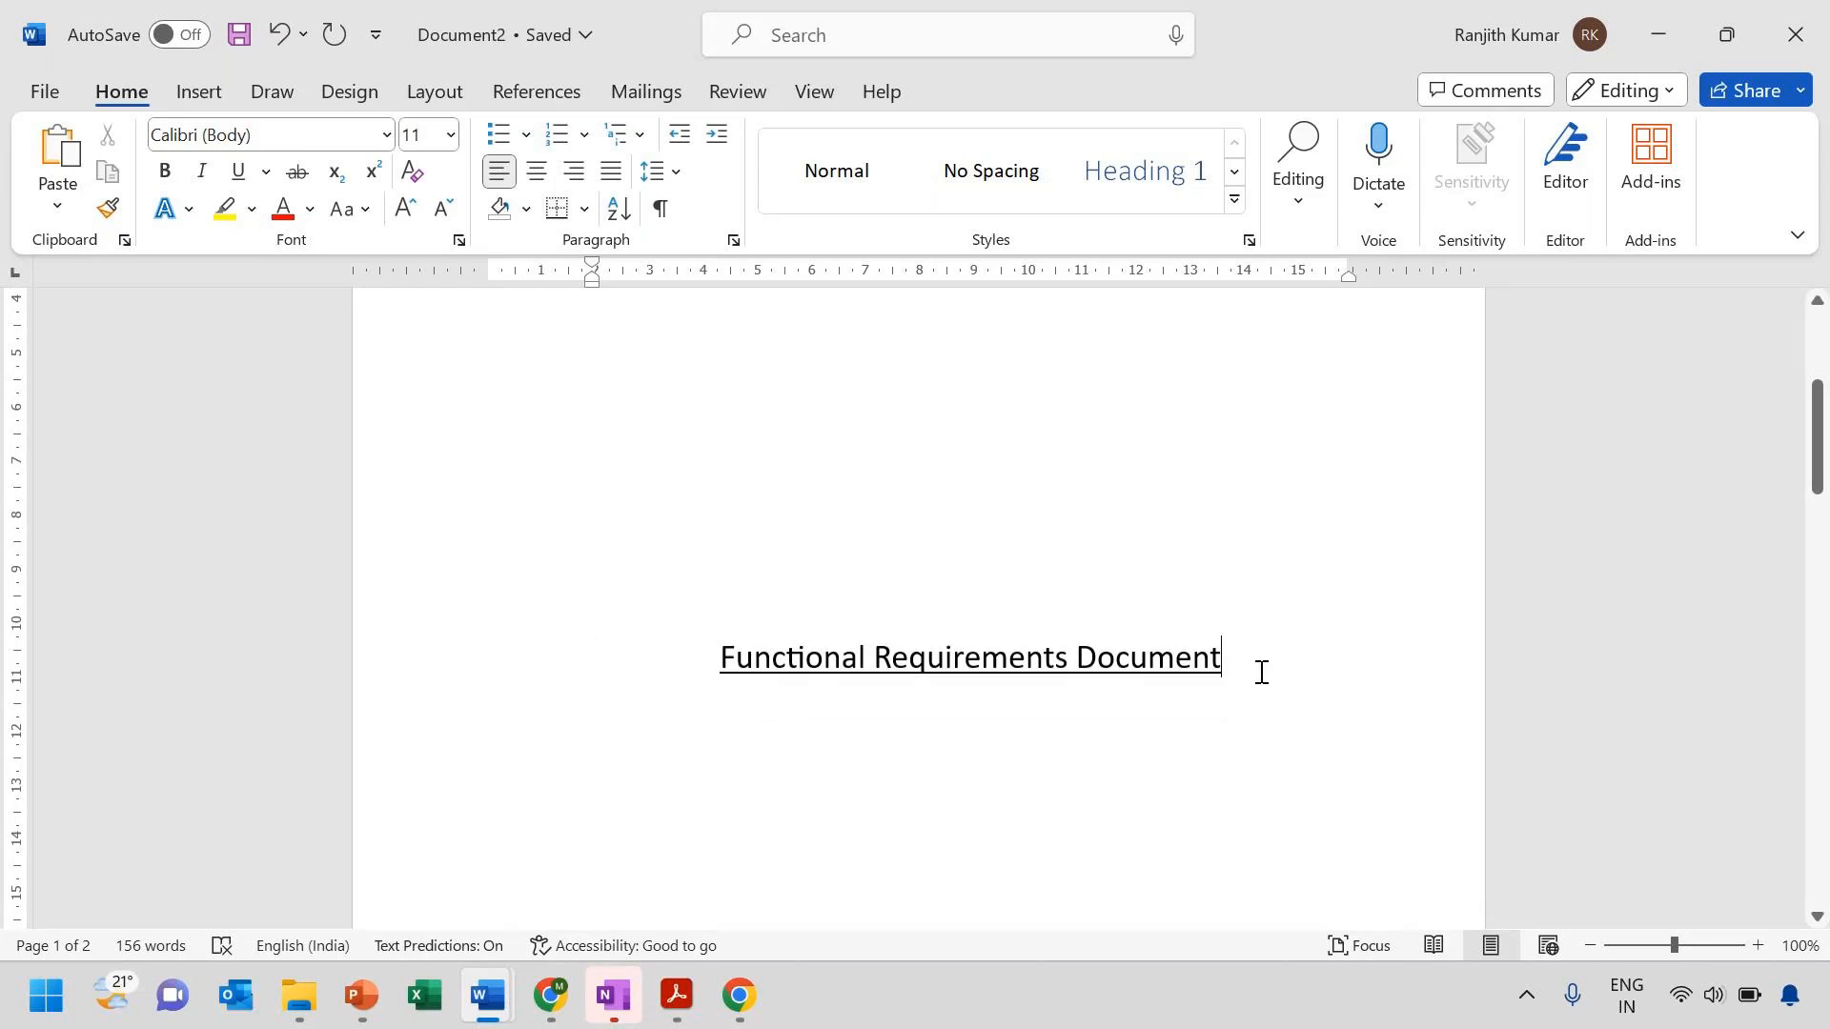
key(Return)
text(Project Name)
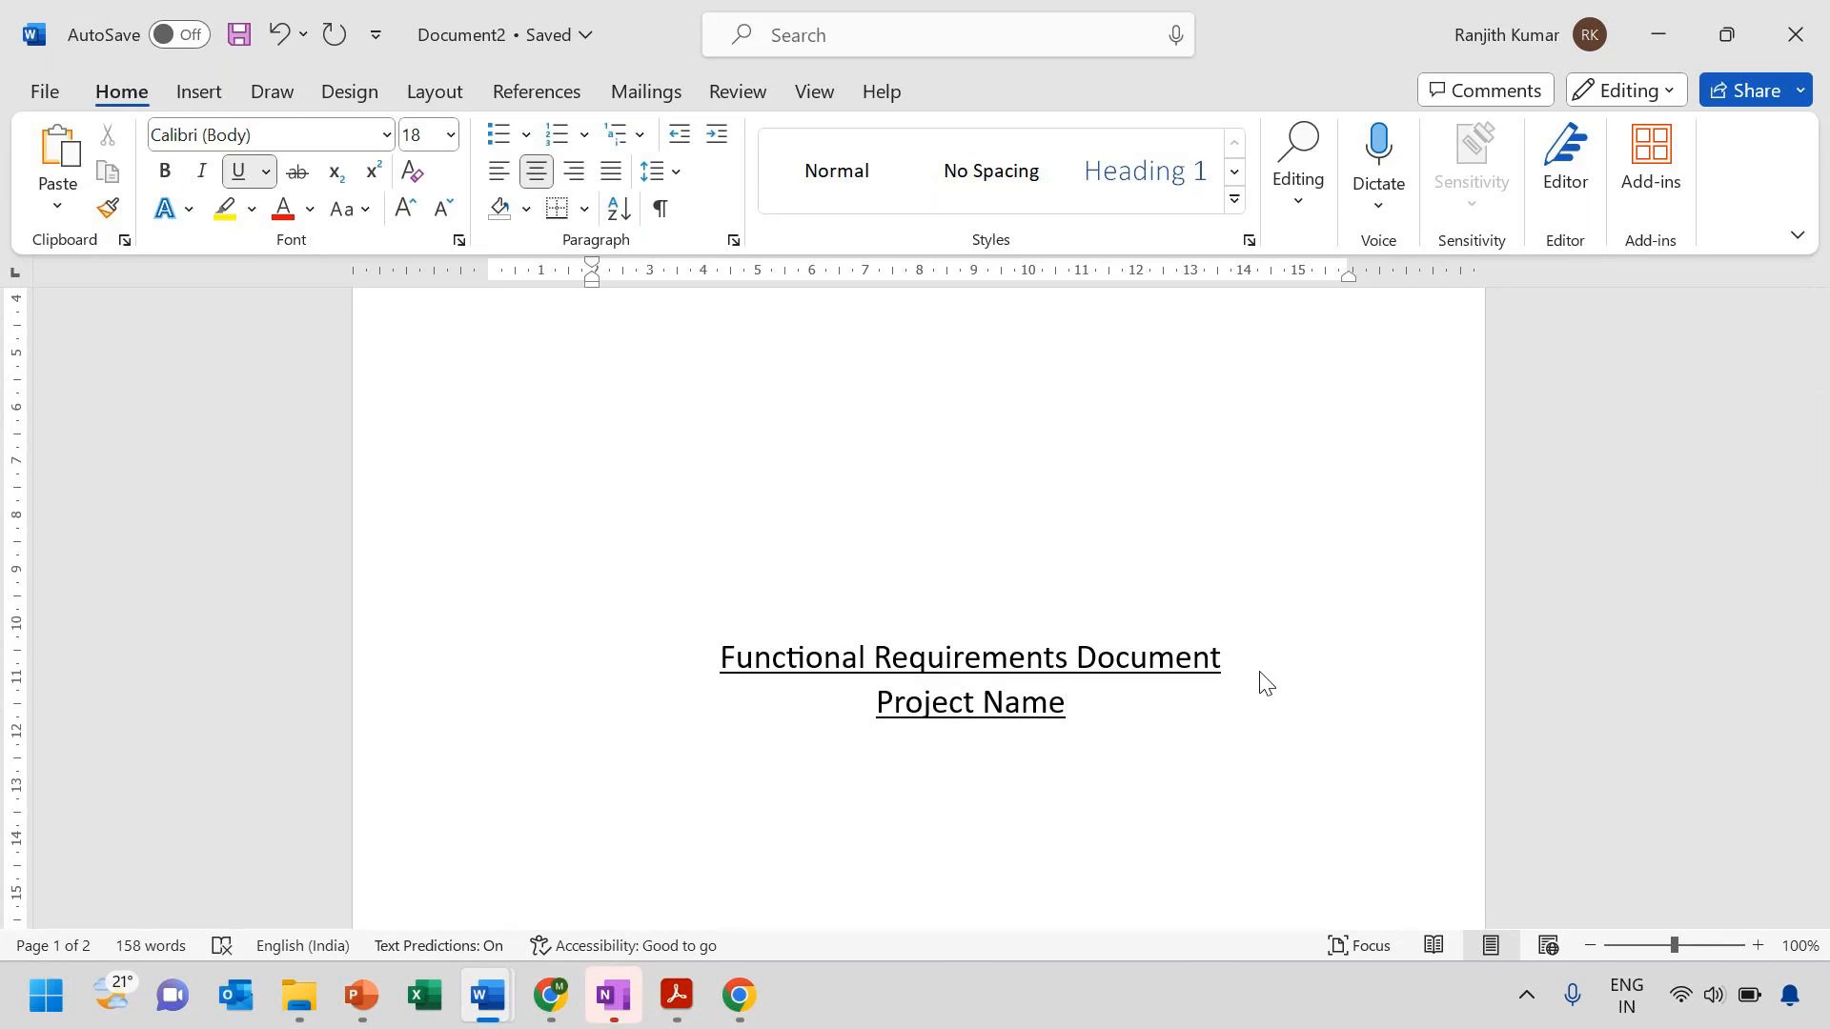
Add blank lines below "Project Name" and insert a page break before the body text
key(Return)
key(Return)
key(Down)
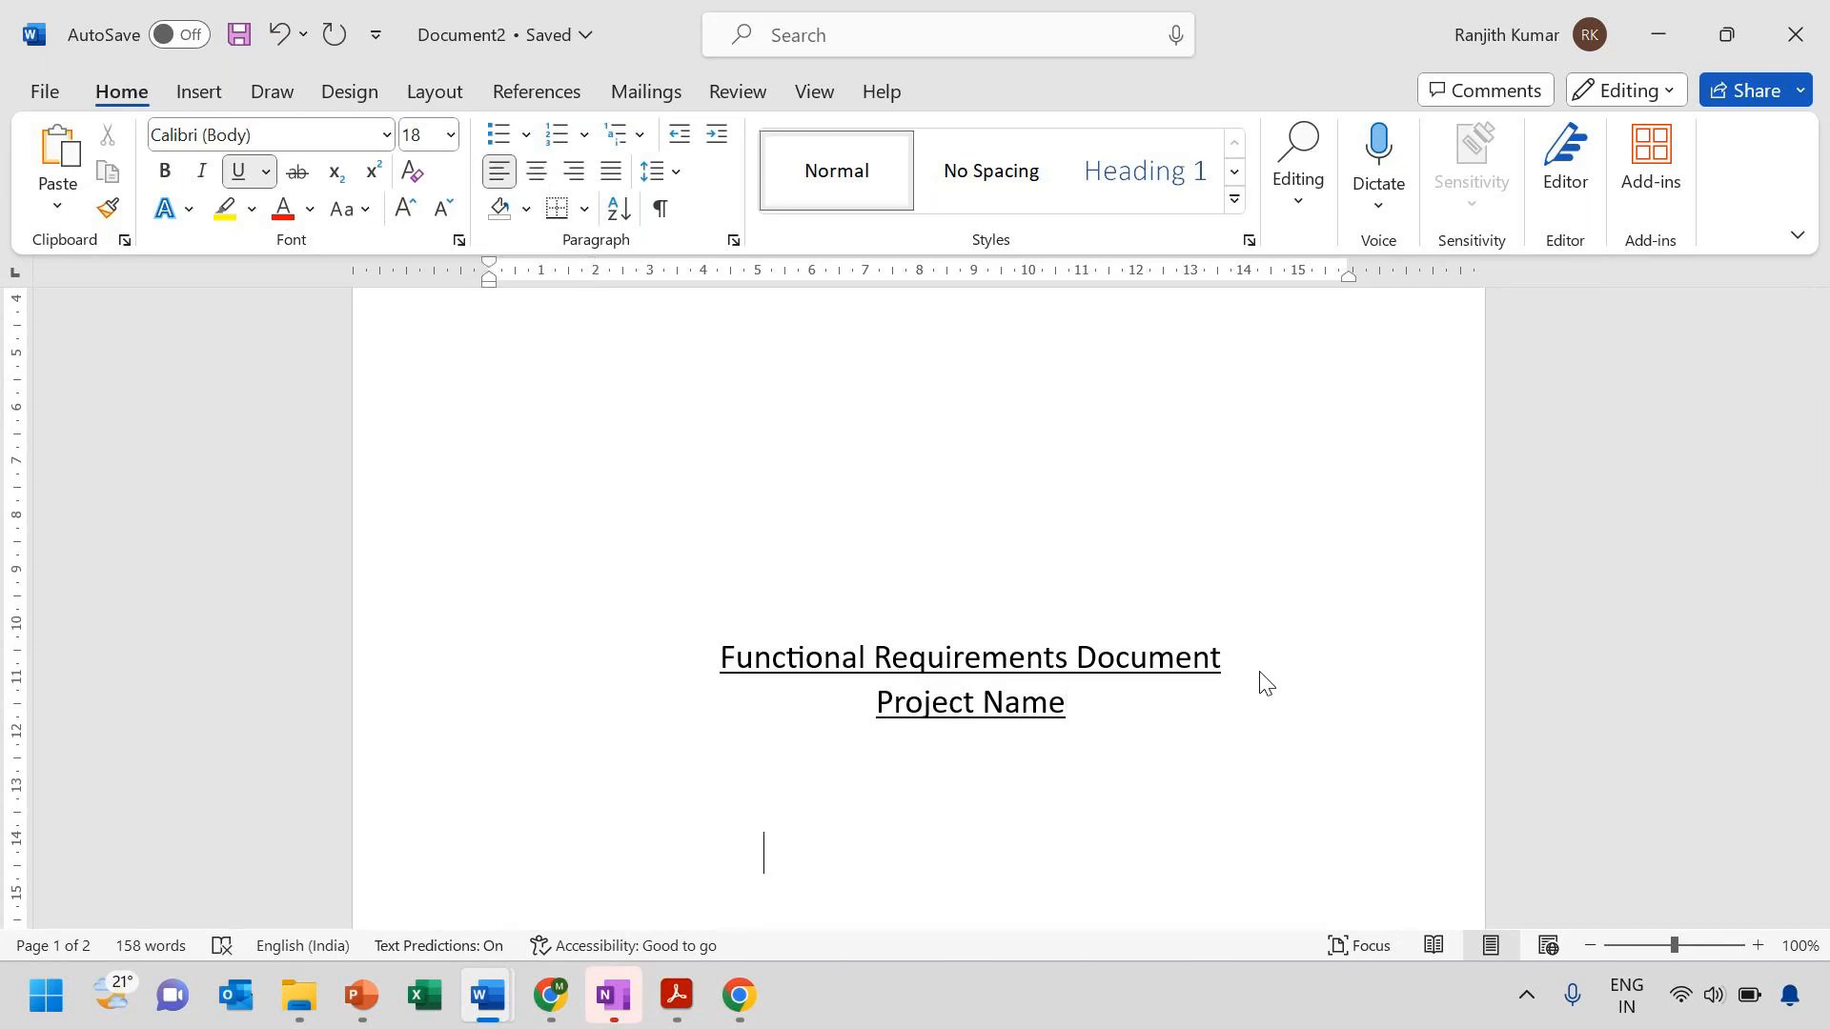
click(198, 92)
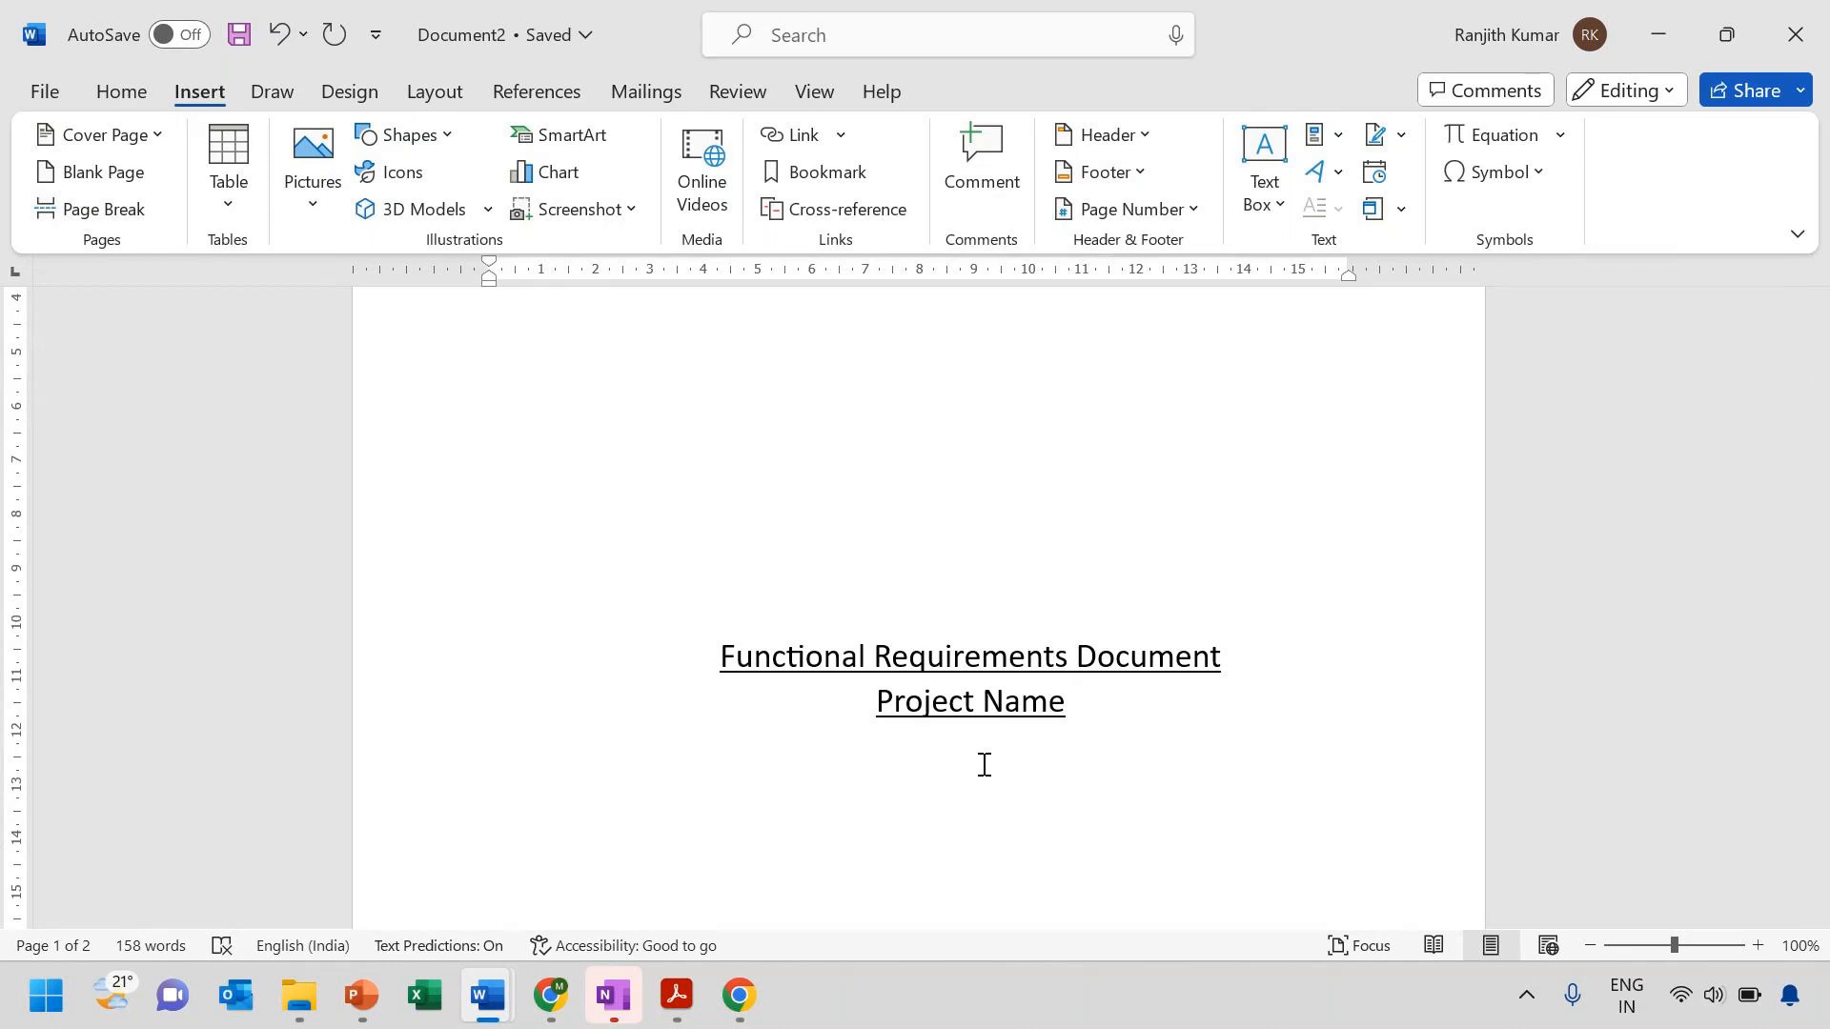
click(75, 211)
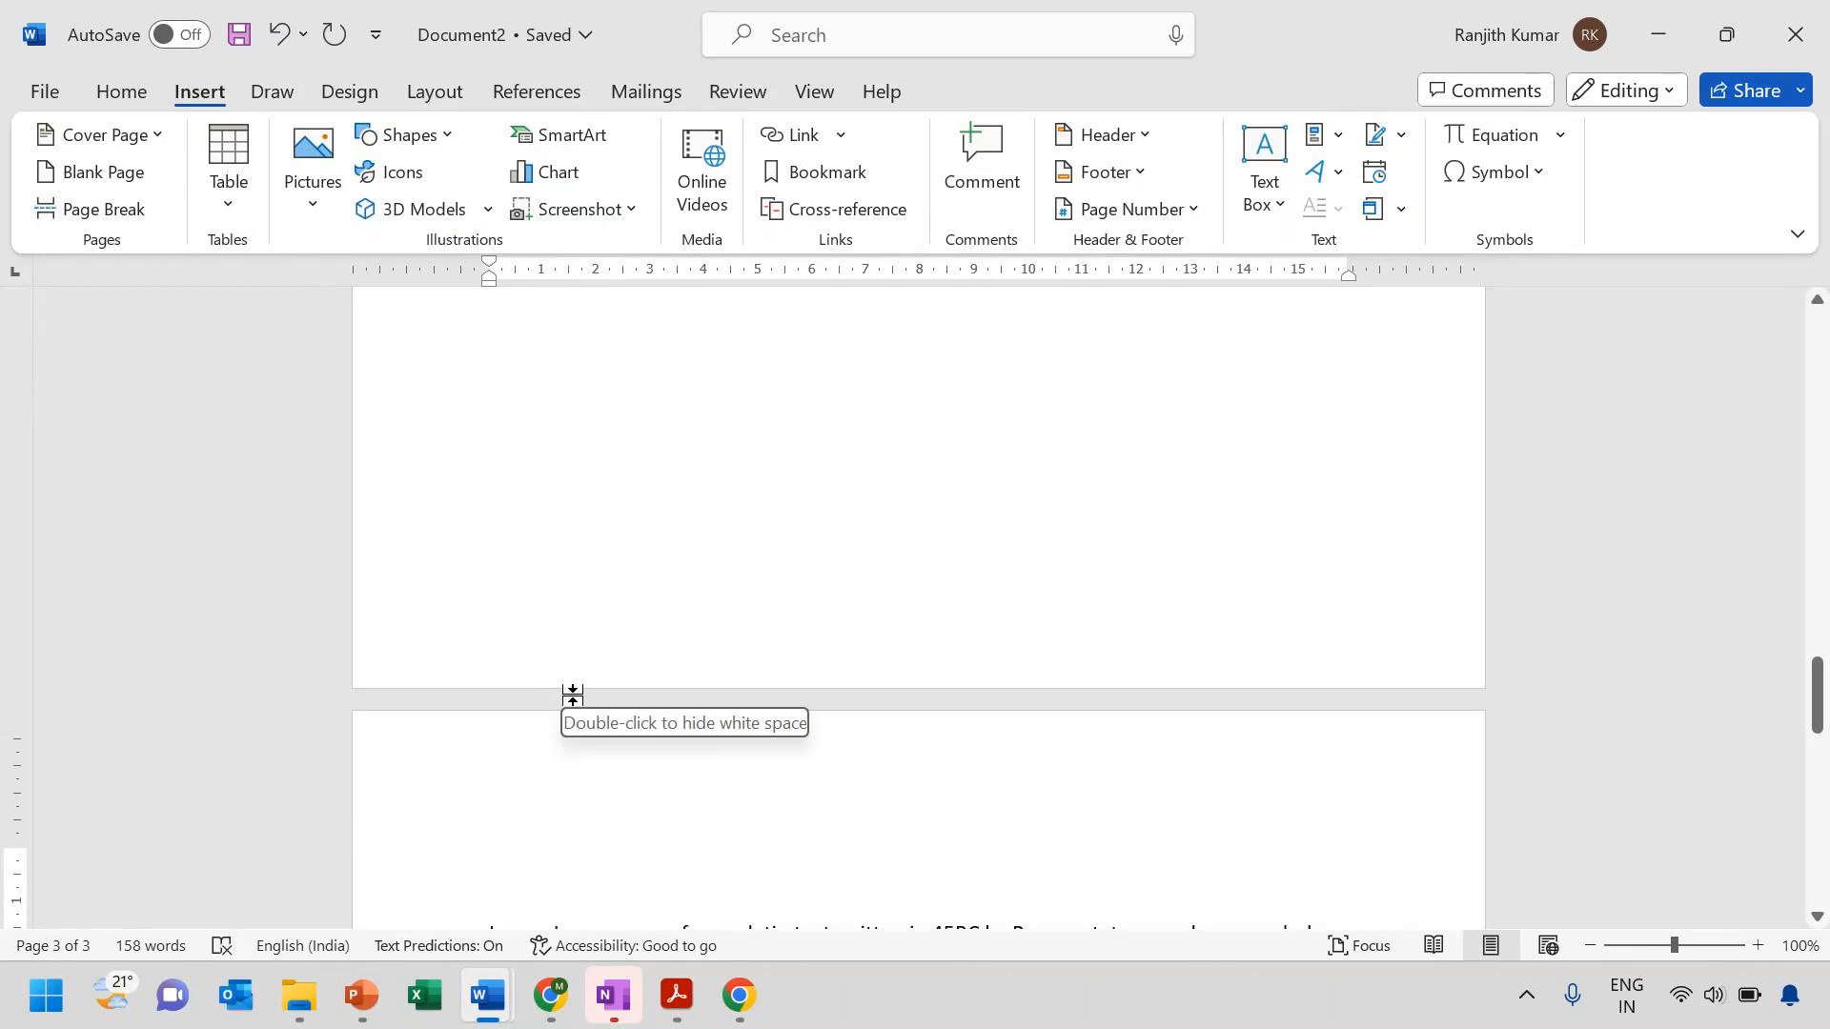
Enter the heading "Table of contents" above the body text on the new page and reduce its font size to 16
text(Table of content)
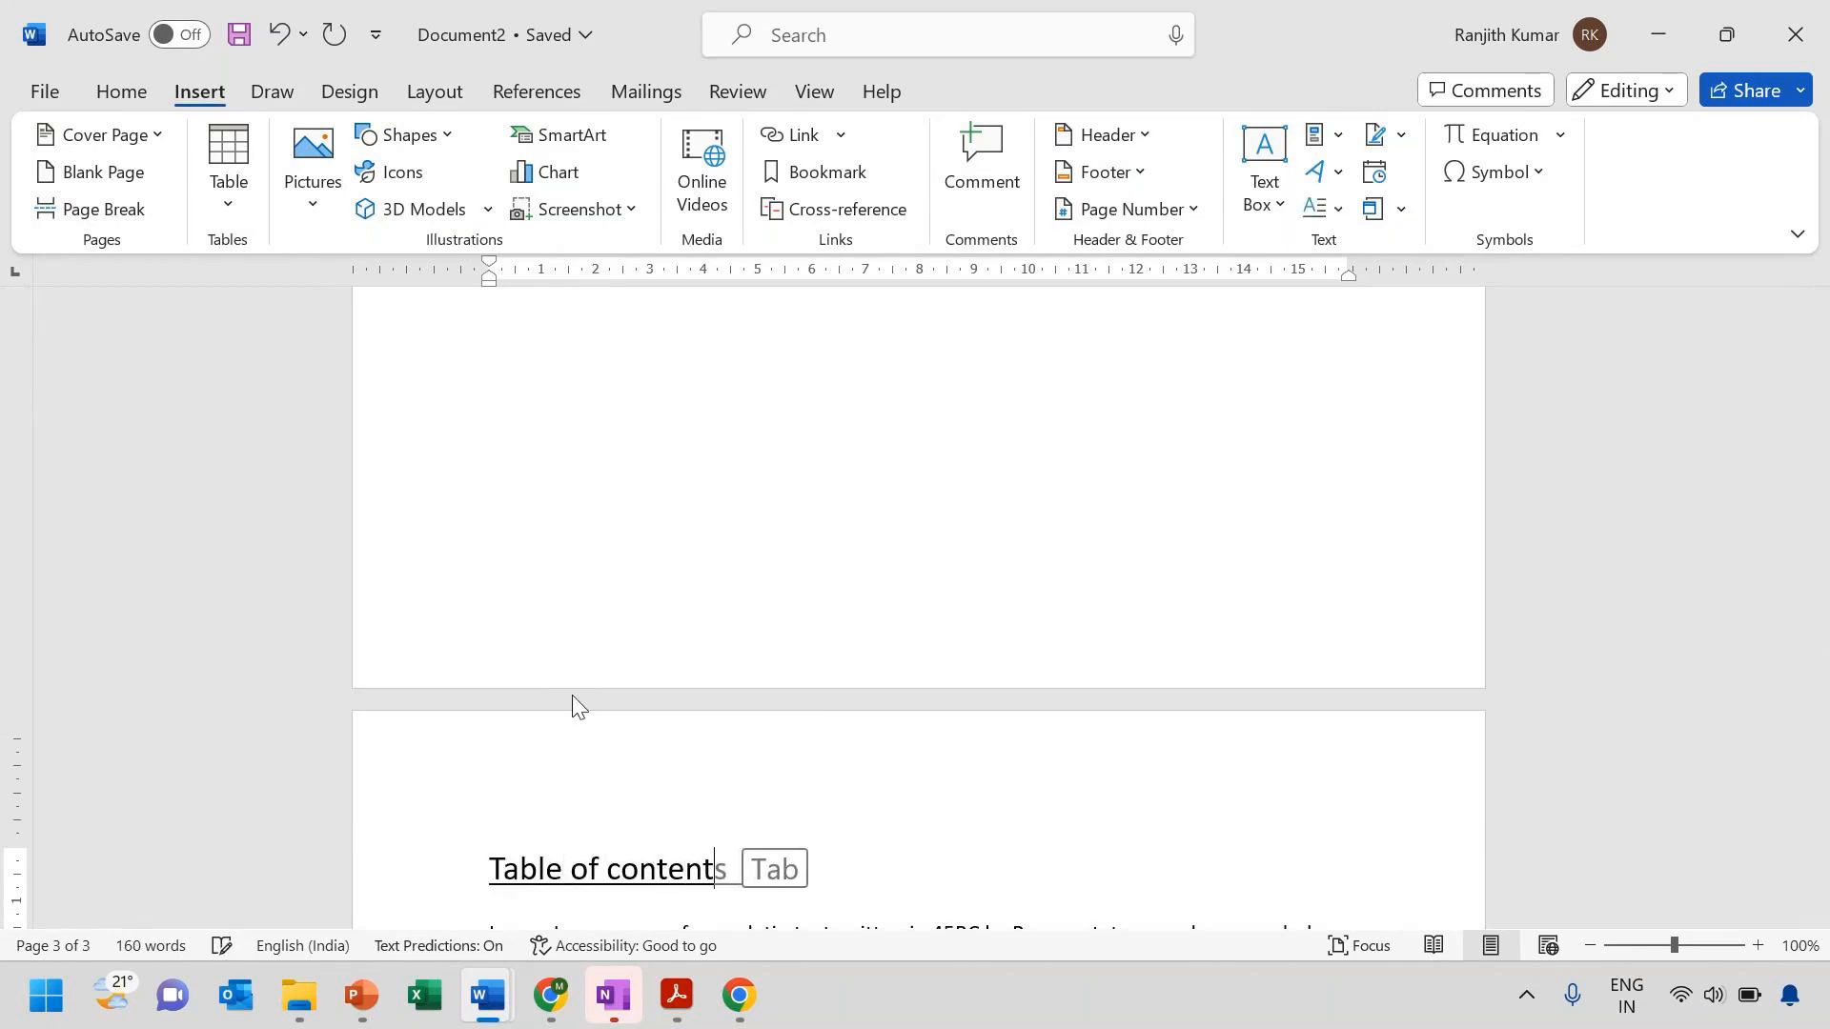
key(Tab)
key(shift+Home)
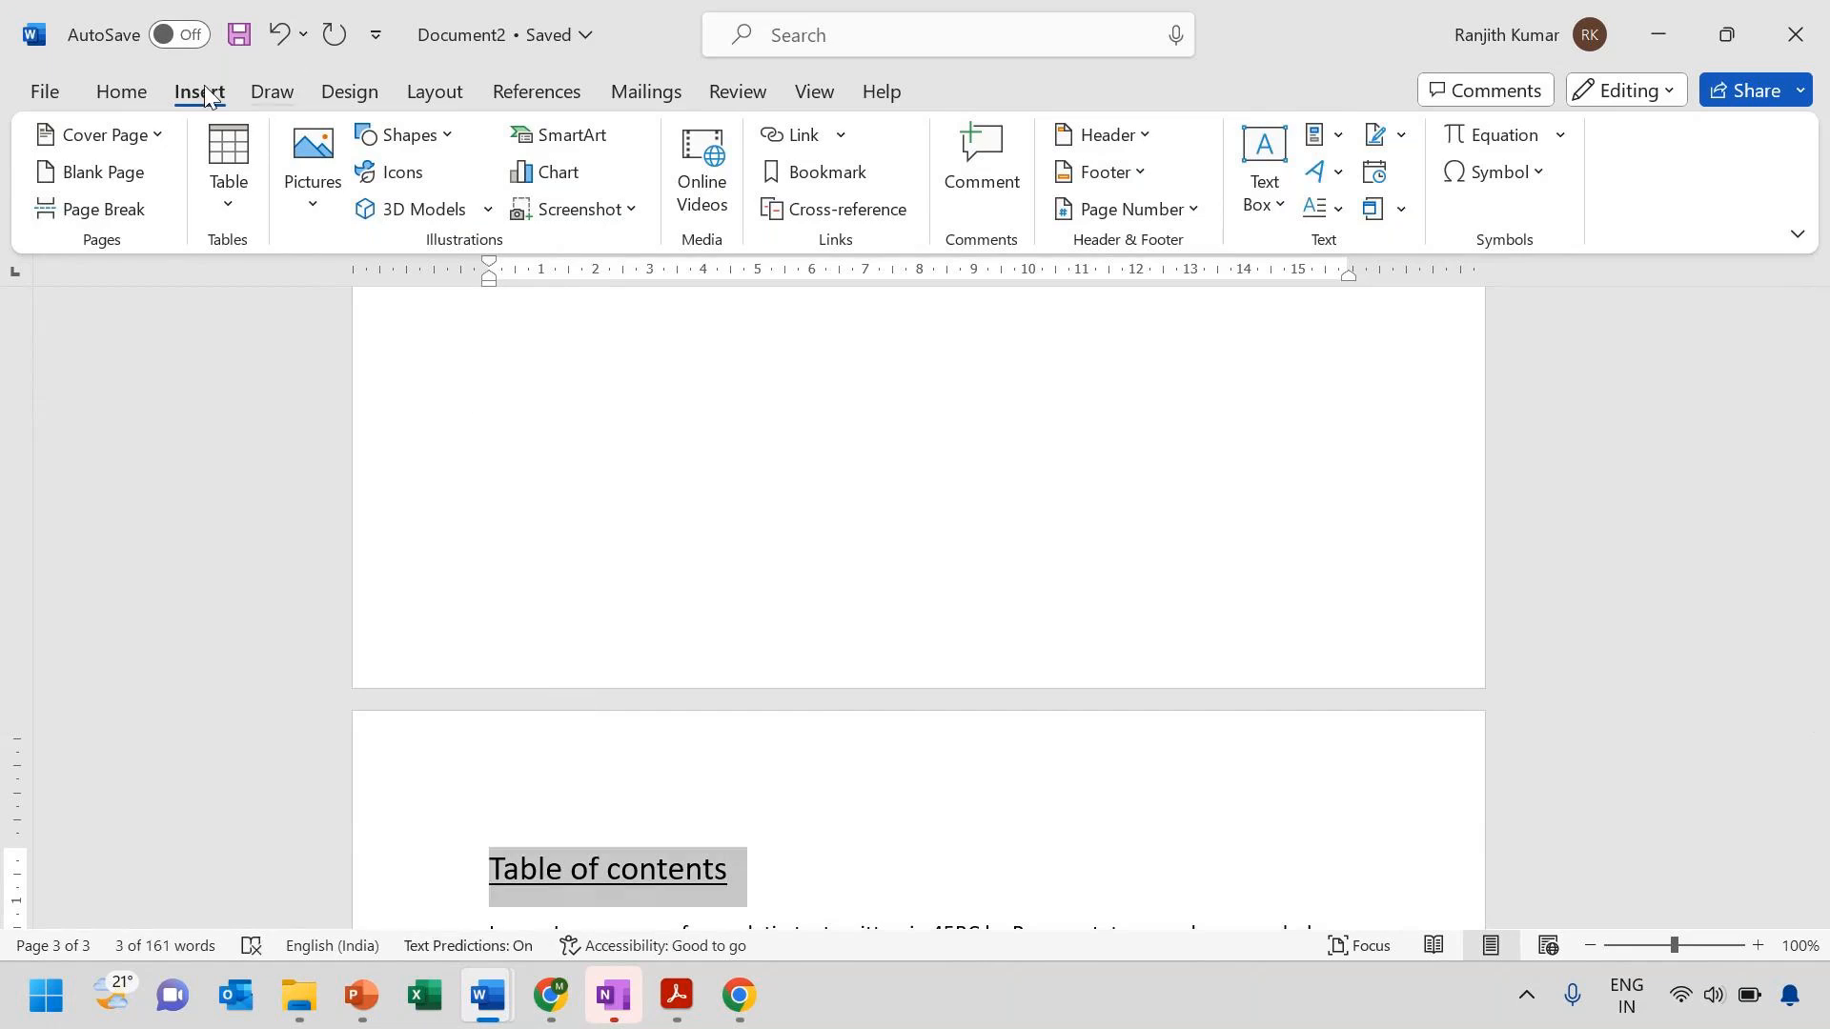
click(121, 96)
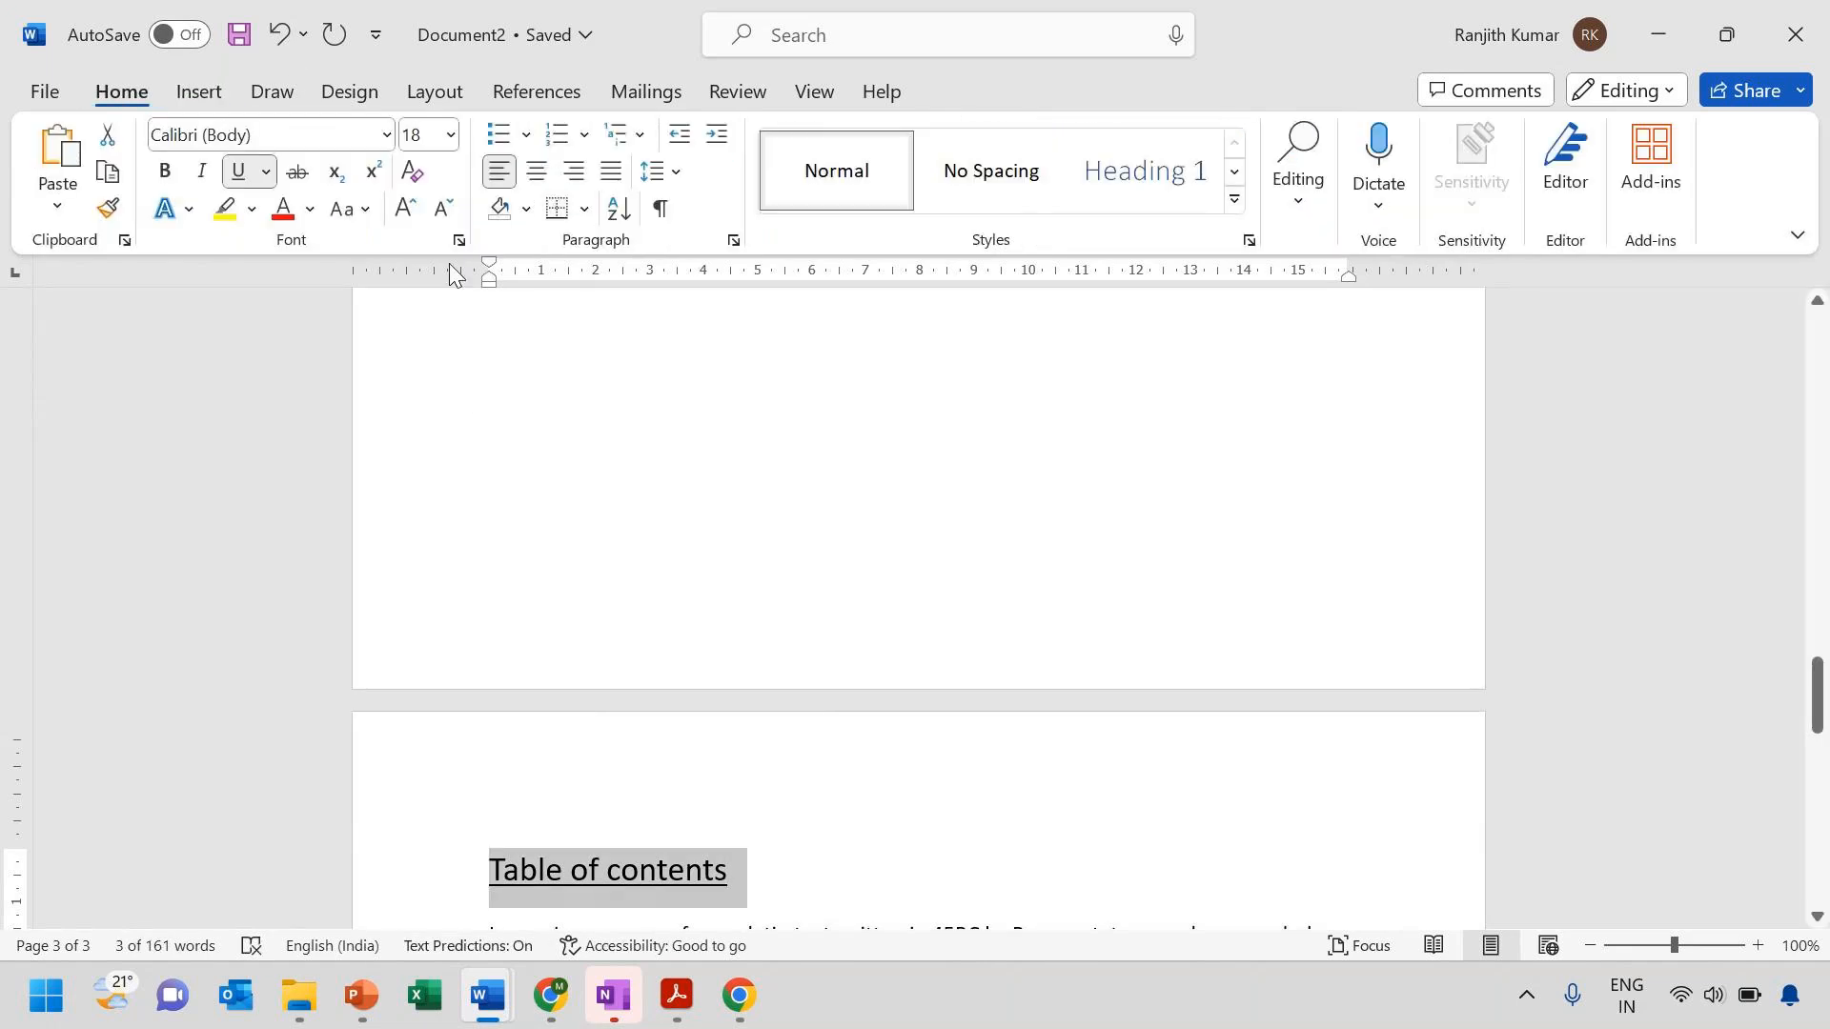
click(444, 214)
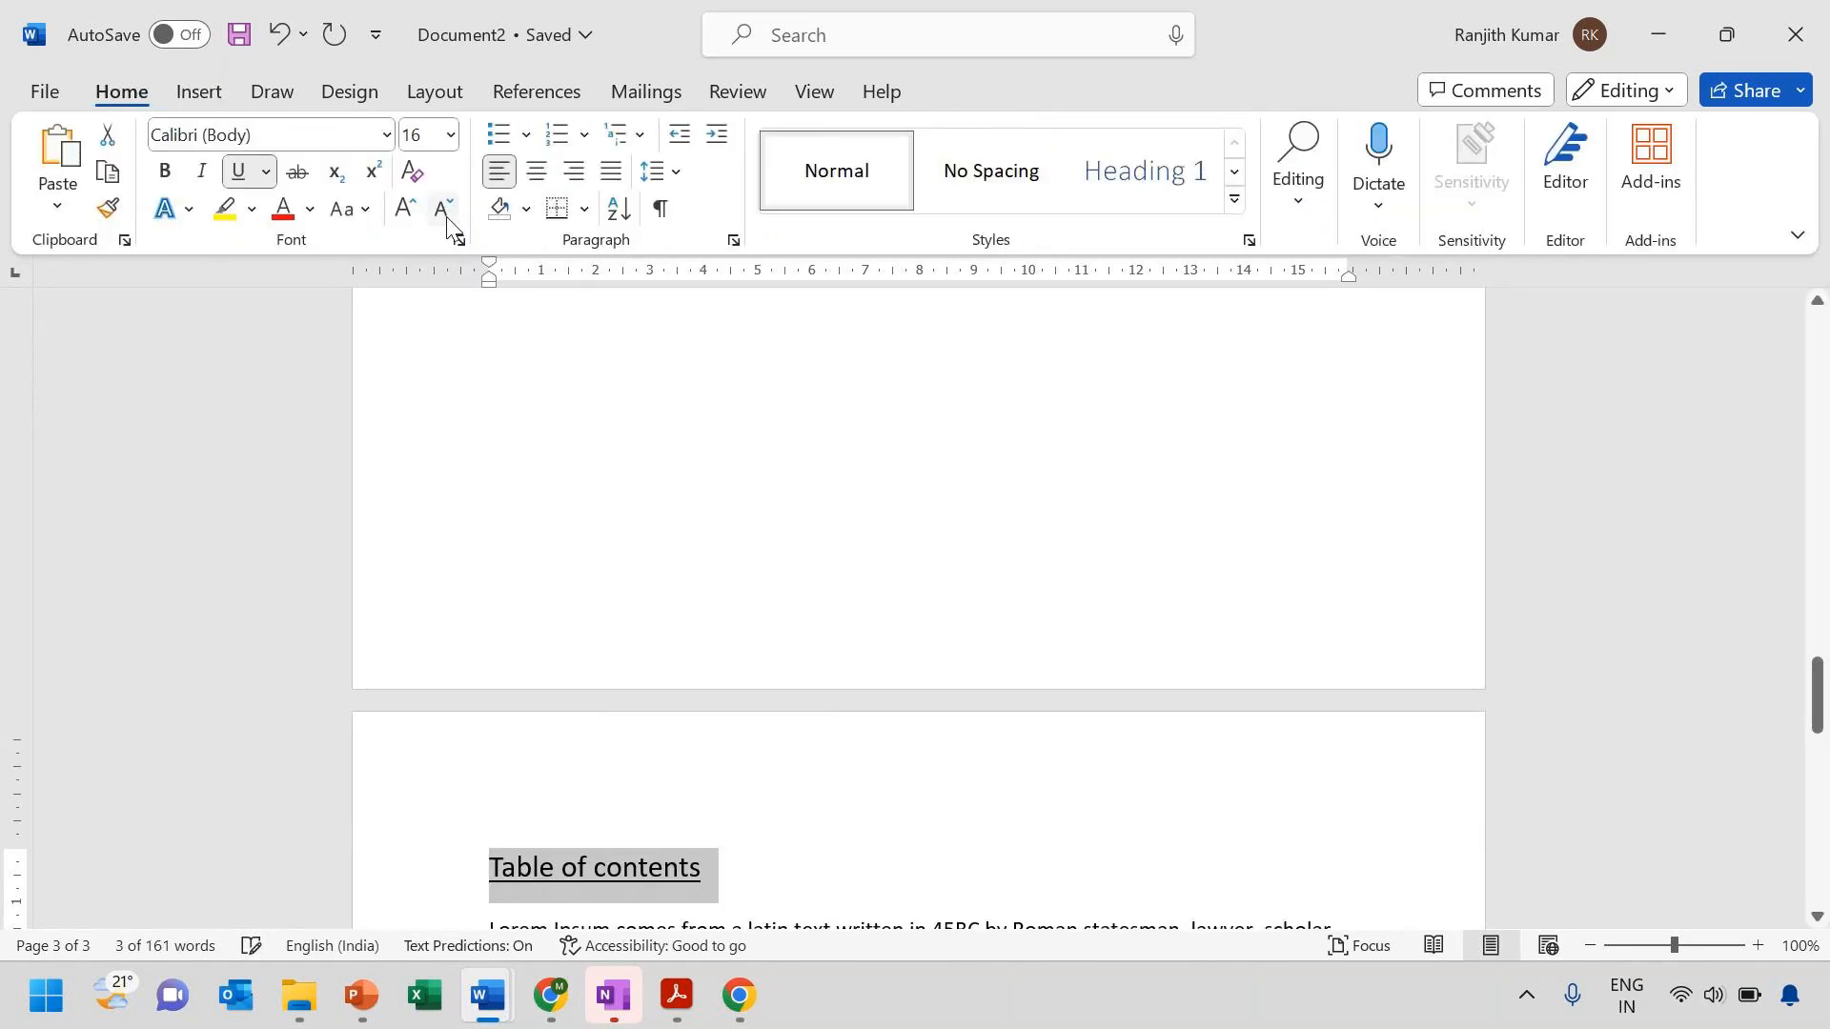
click(981, 866)
Leave blank lines under the "Table of contents" heading and insert a page break before the Lorem Ipsum text
scroll(939, 857, down, 4)
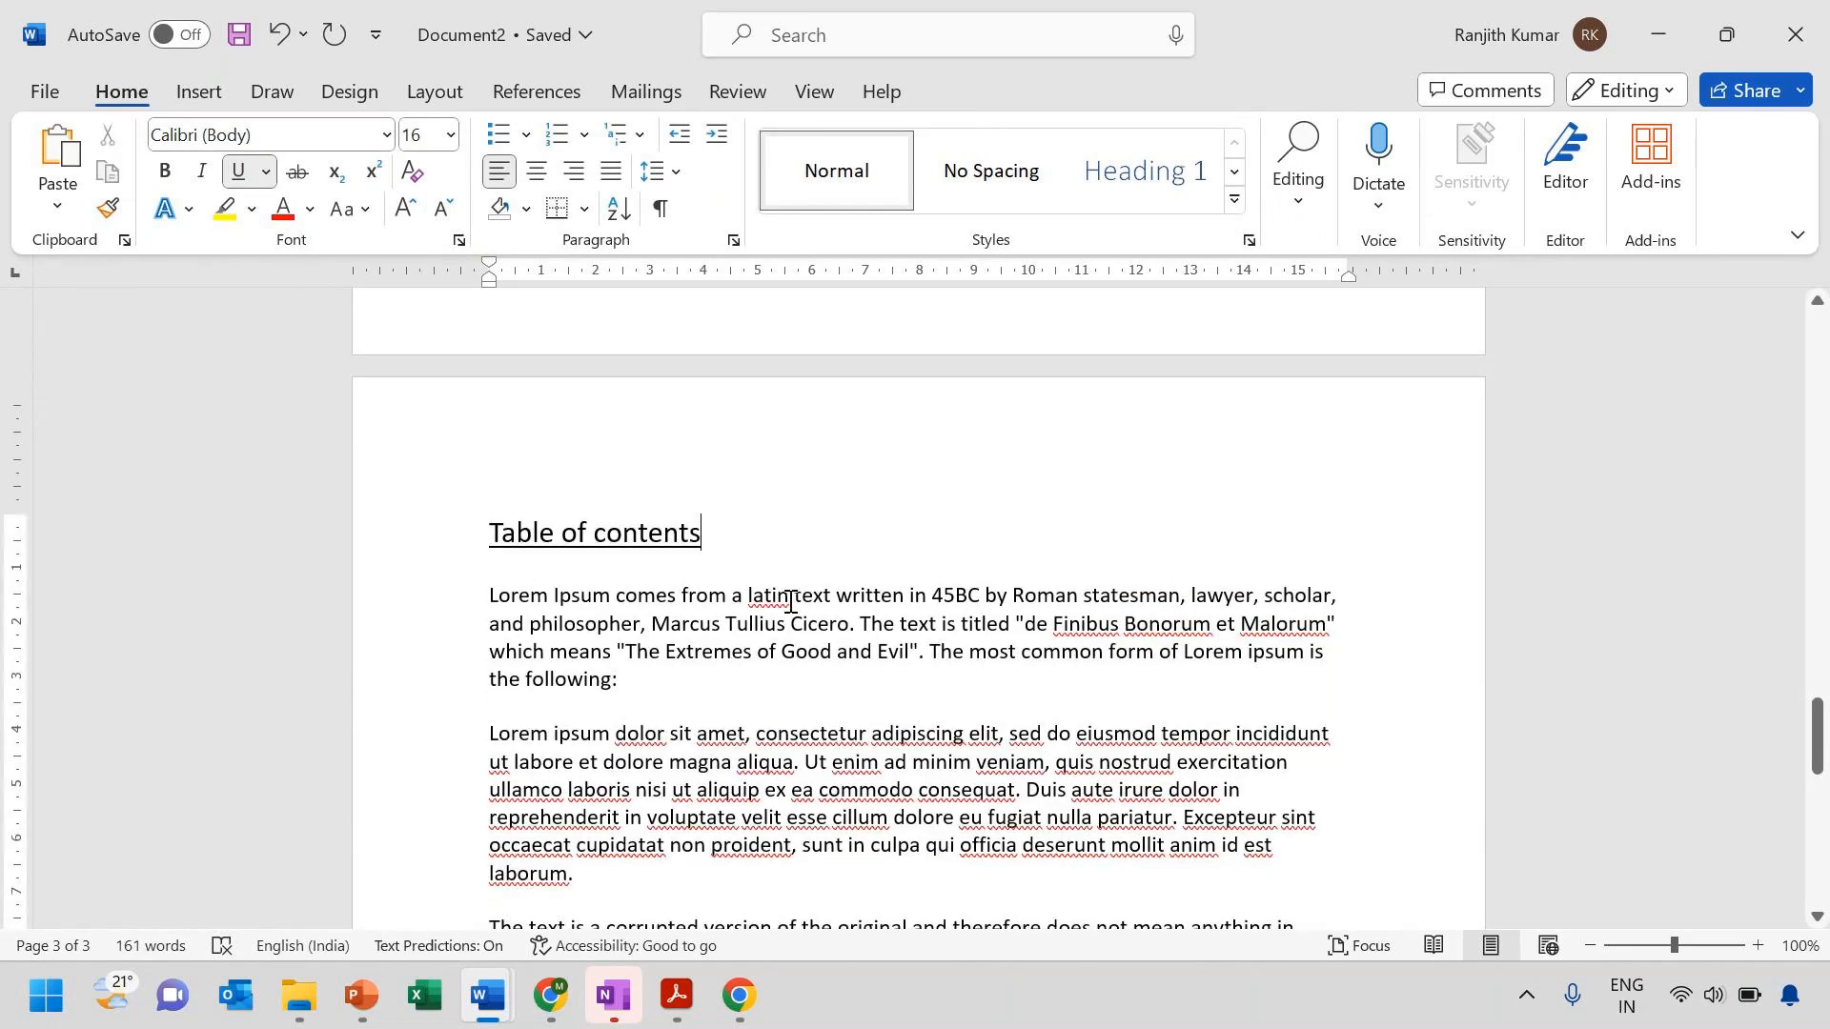
key(Return)
key(Return)
key(Return)
key(Return)
key(Return)
key(Return)
key(Return)
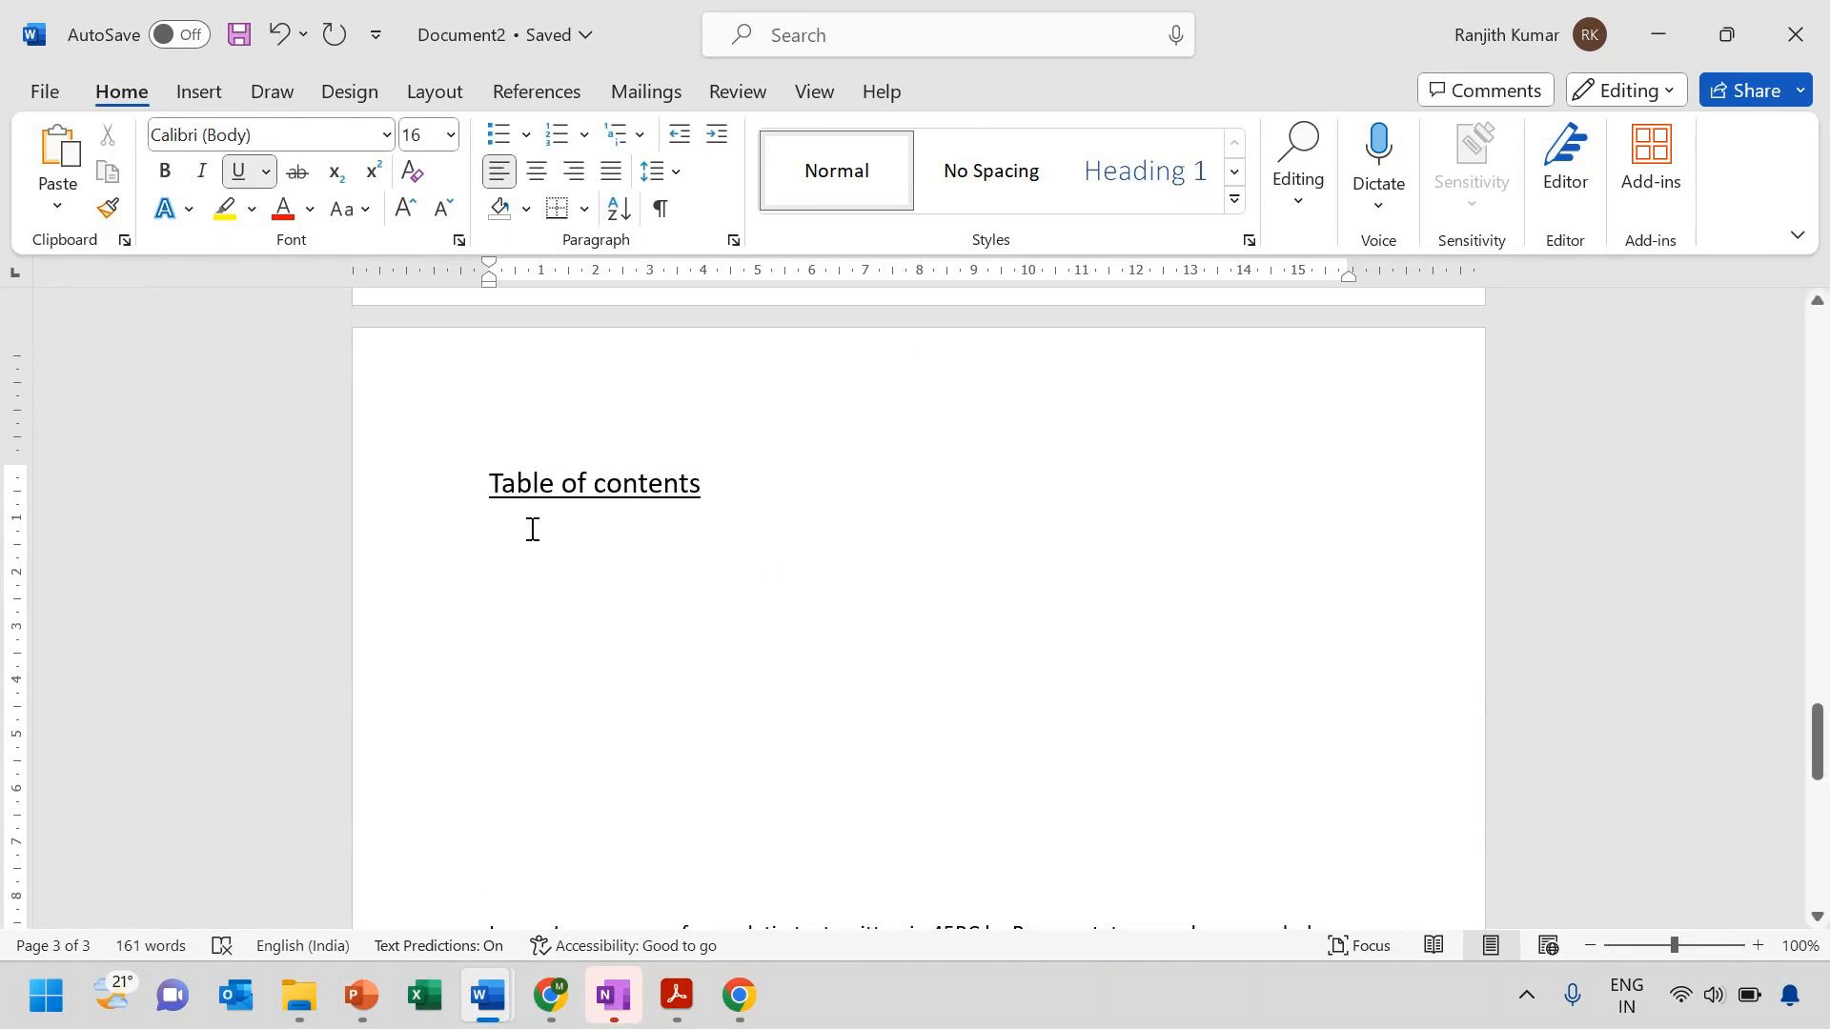
click(199, 91)
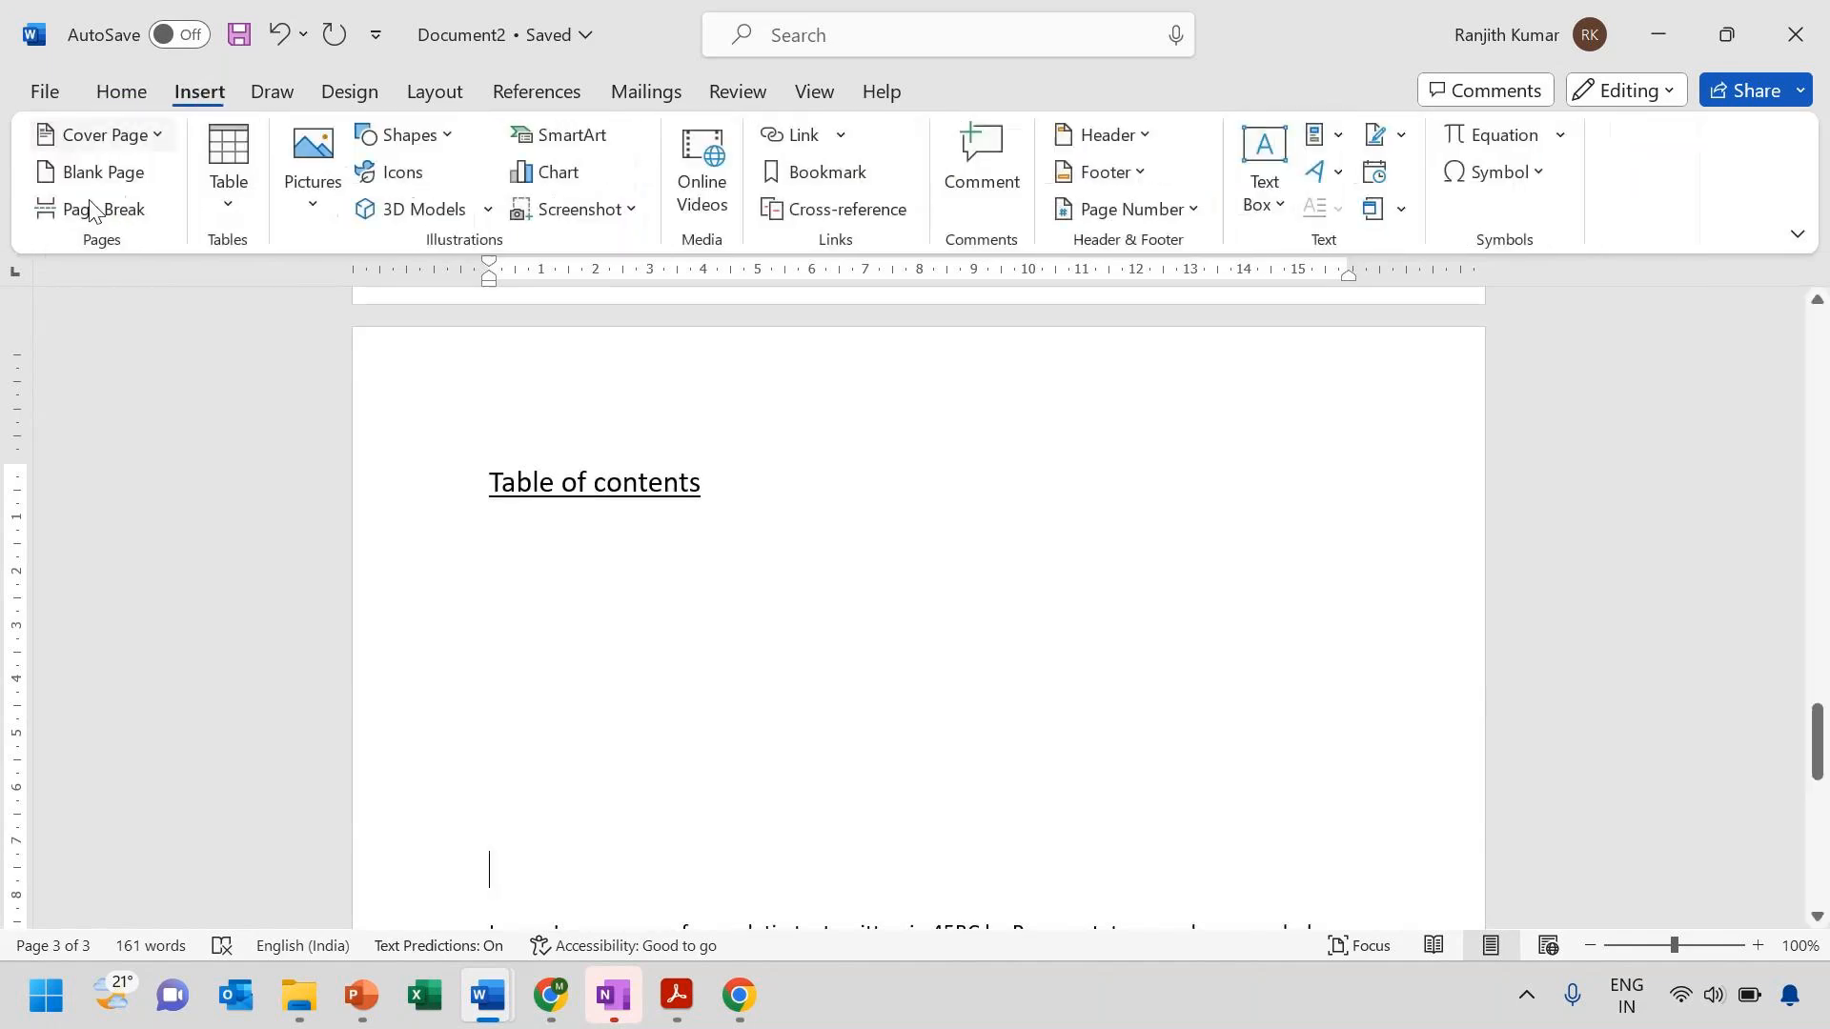
click(75, 212)
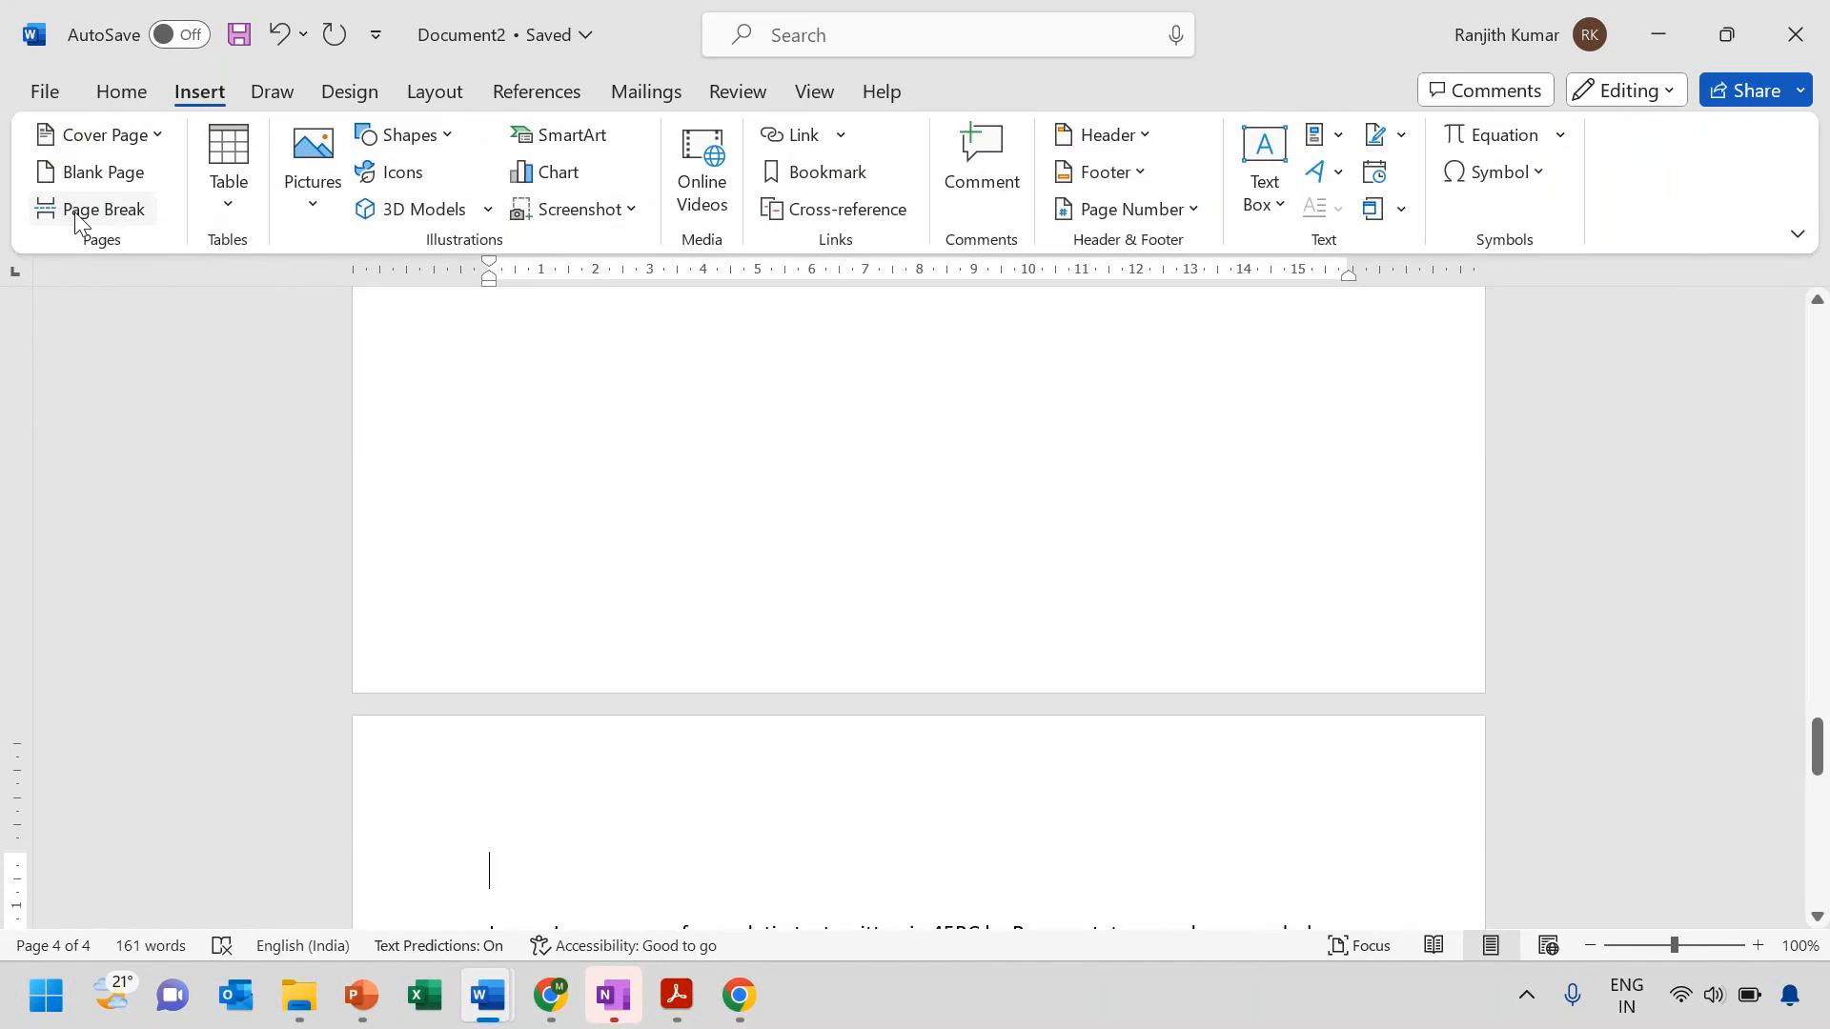
Enter the numbered heading "1. Executive Summary" above the Lorem Ipsum text on the new page
text(1.)
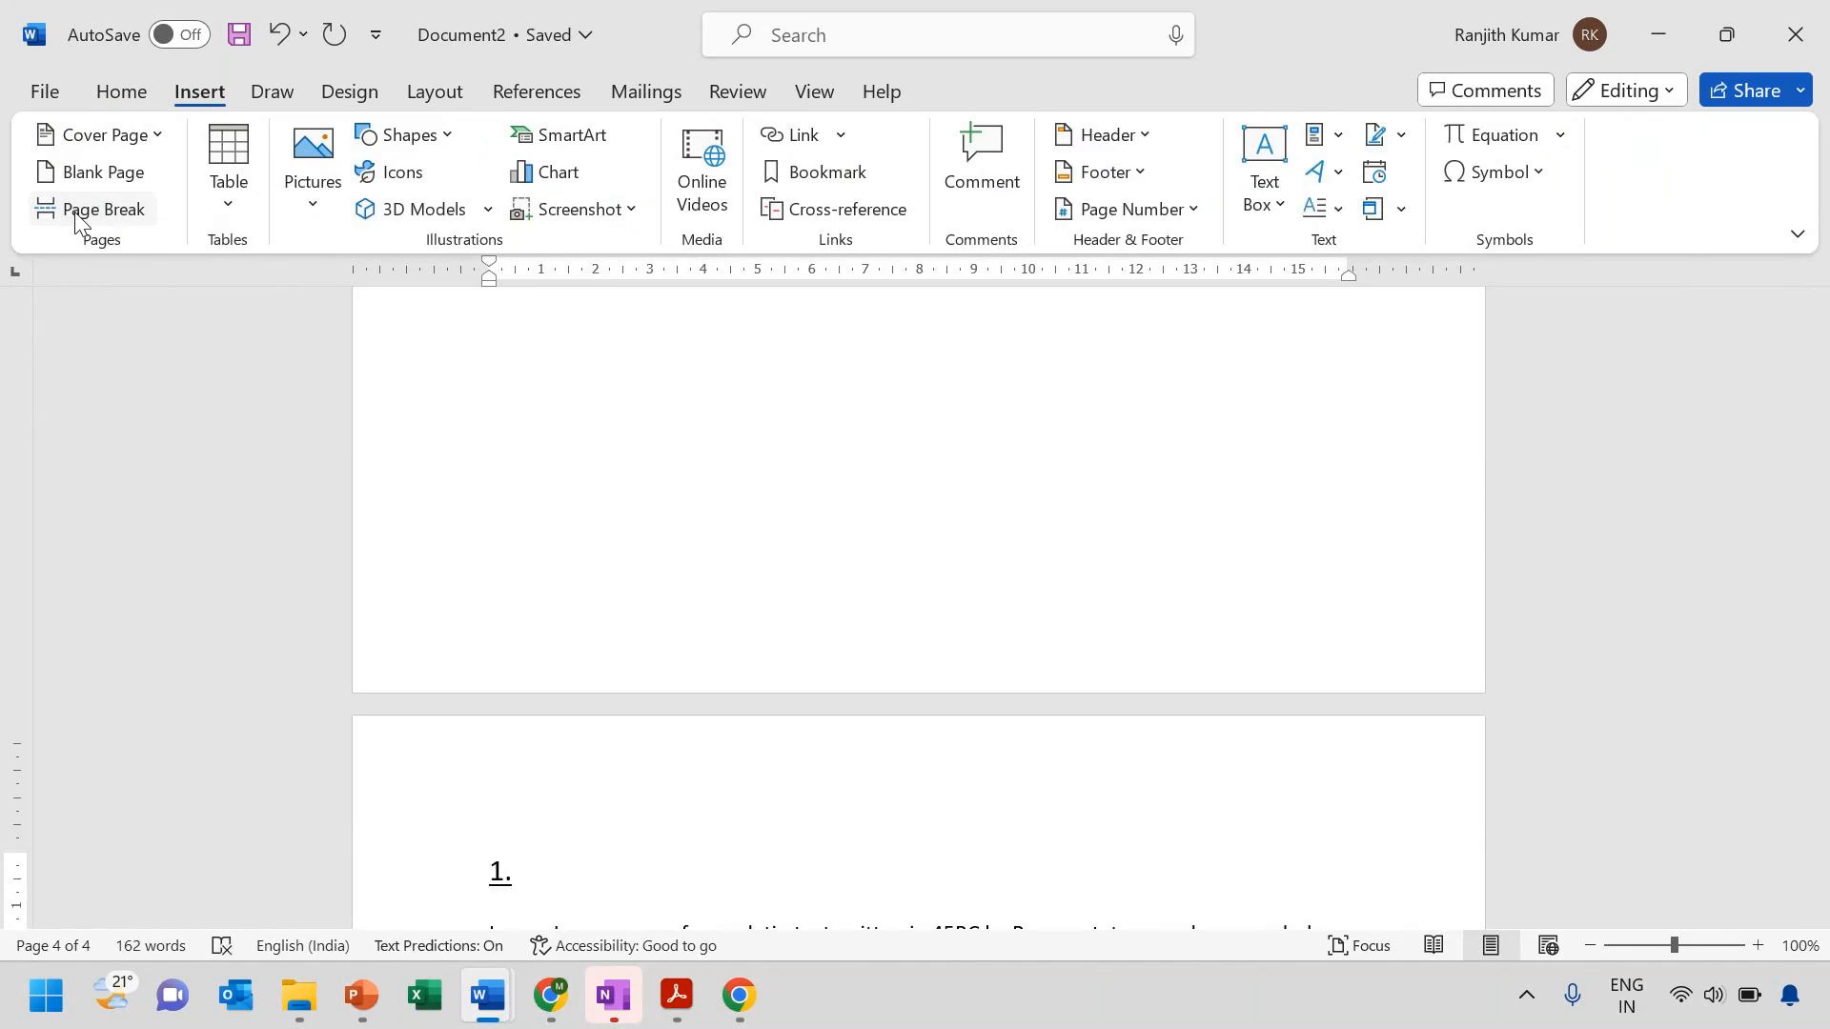
text( Ex)
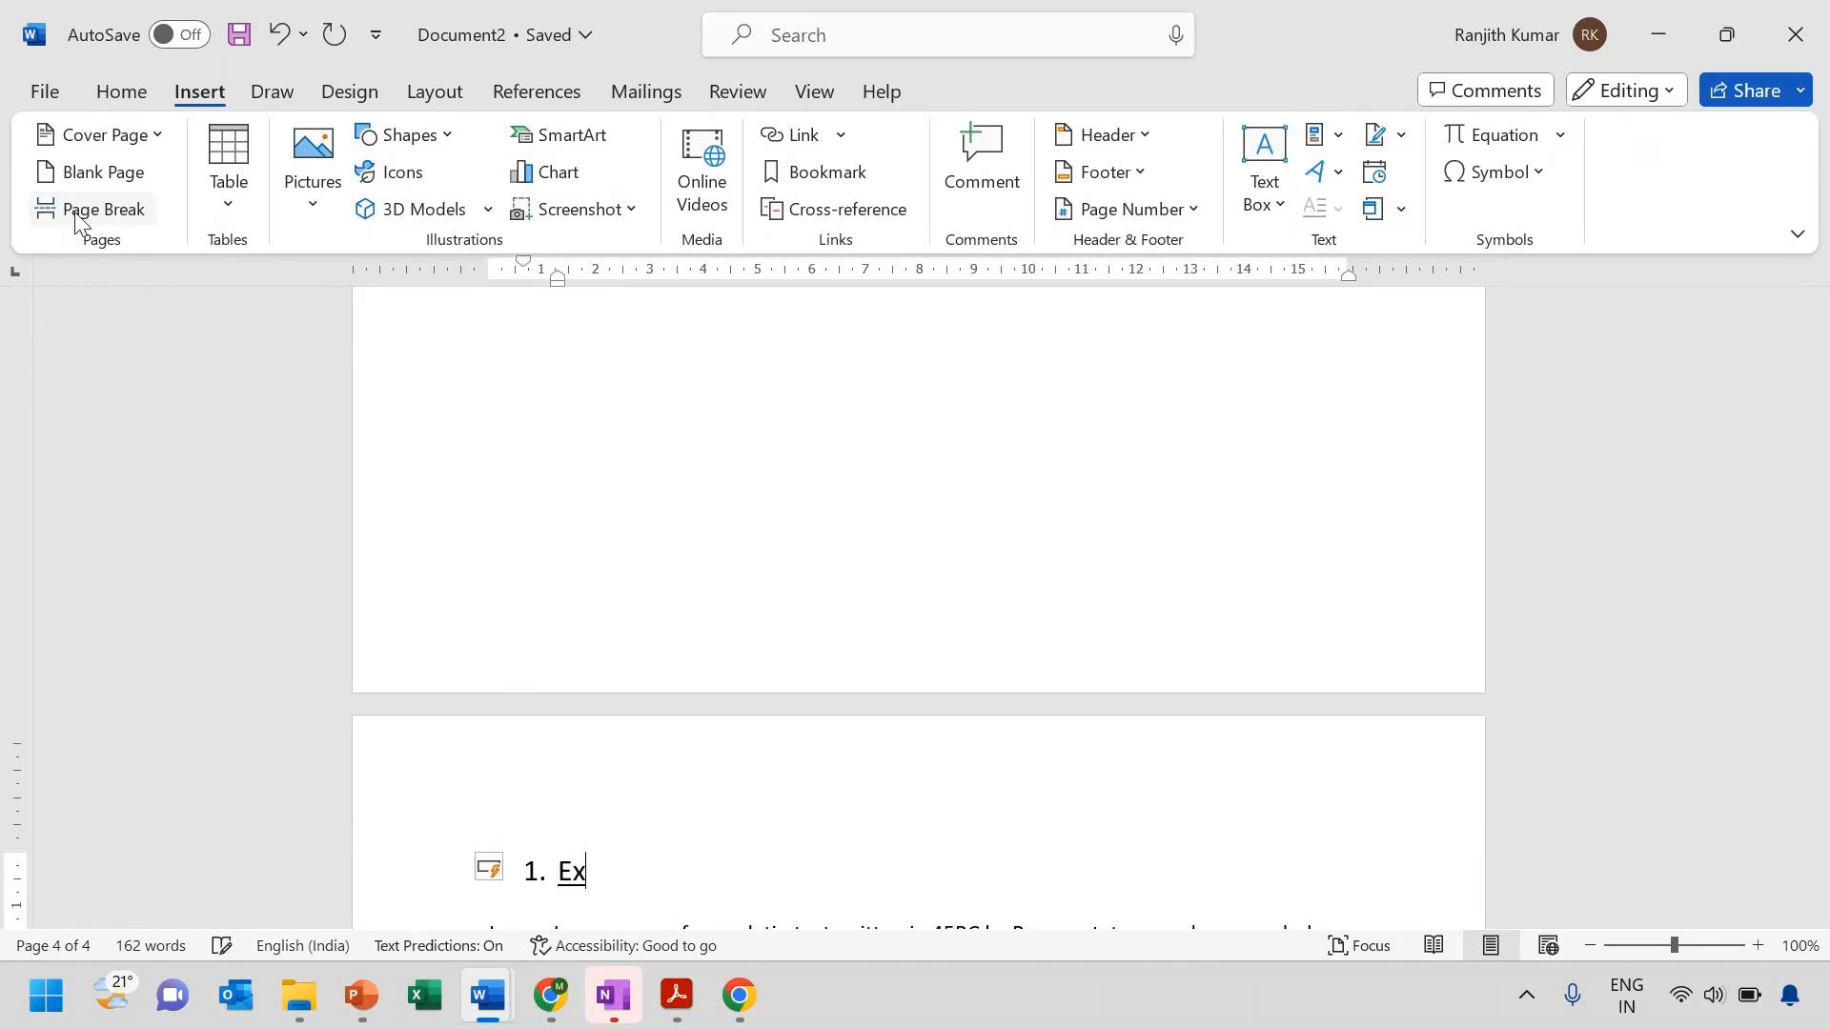
text(ecutive)
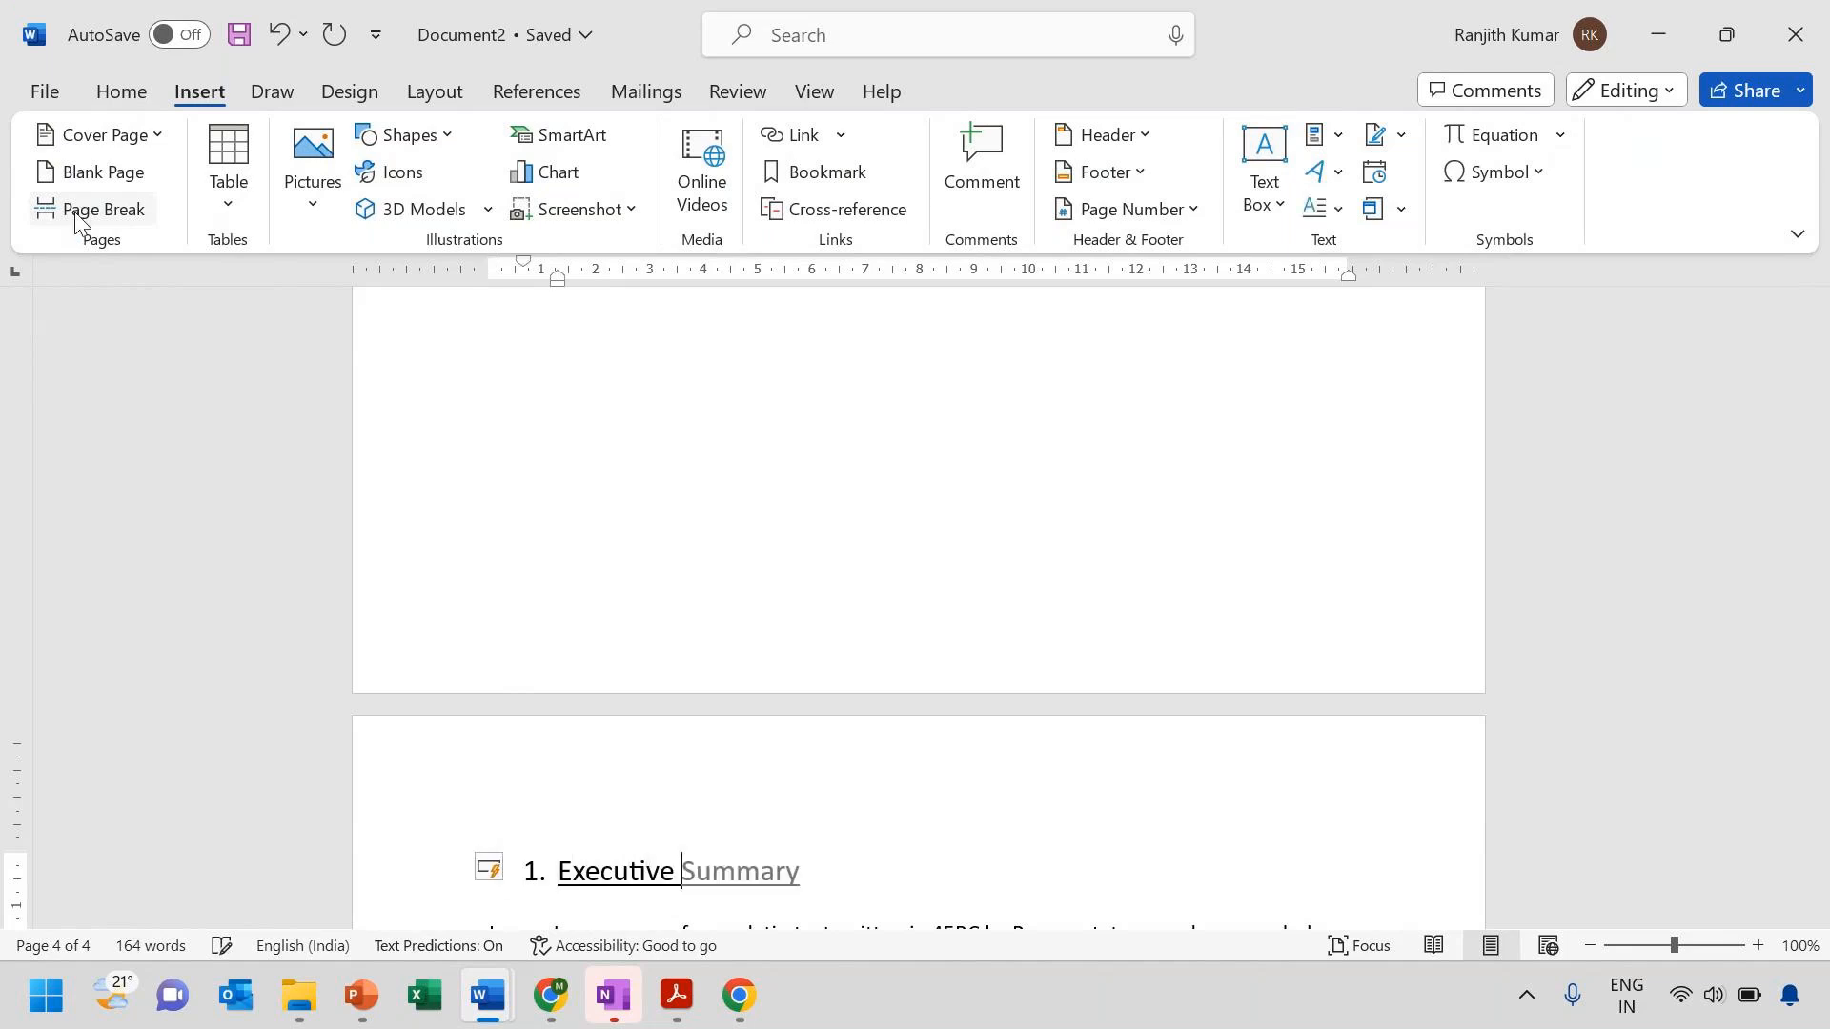
key(Tab)
Copy the whole second paragraph under Executive Summary, from "Lorem ipsum dolor sit amet" to "laborum."
key(Down)
key(Down)
key(Down)
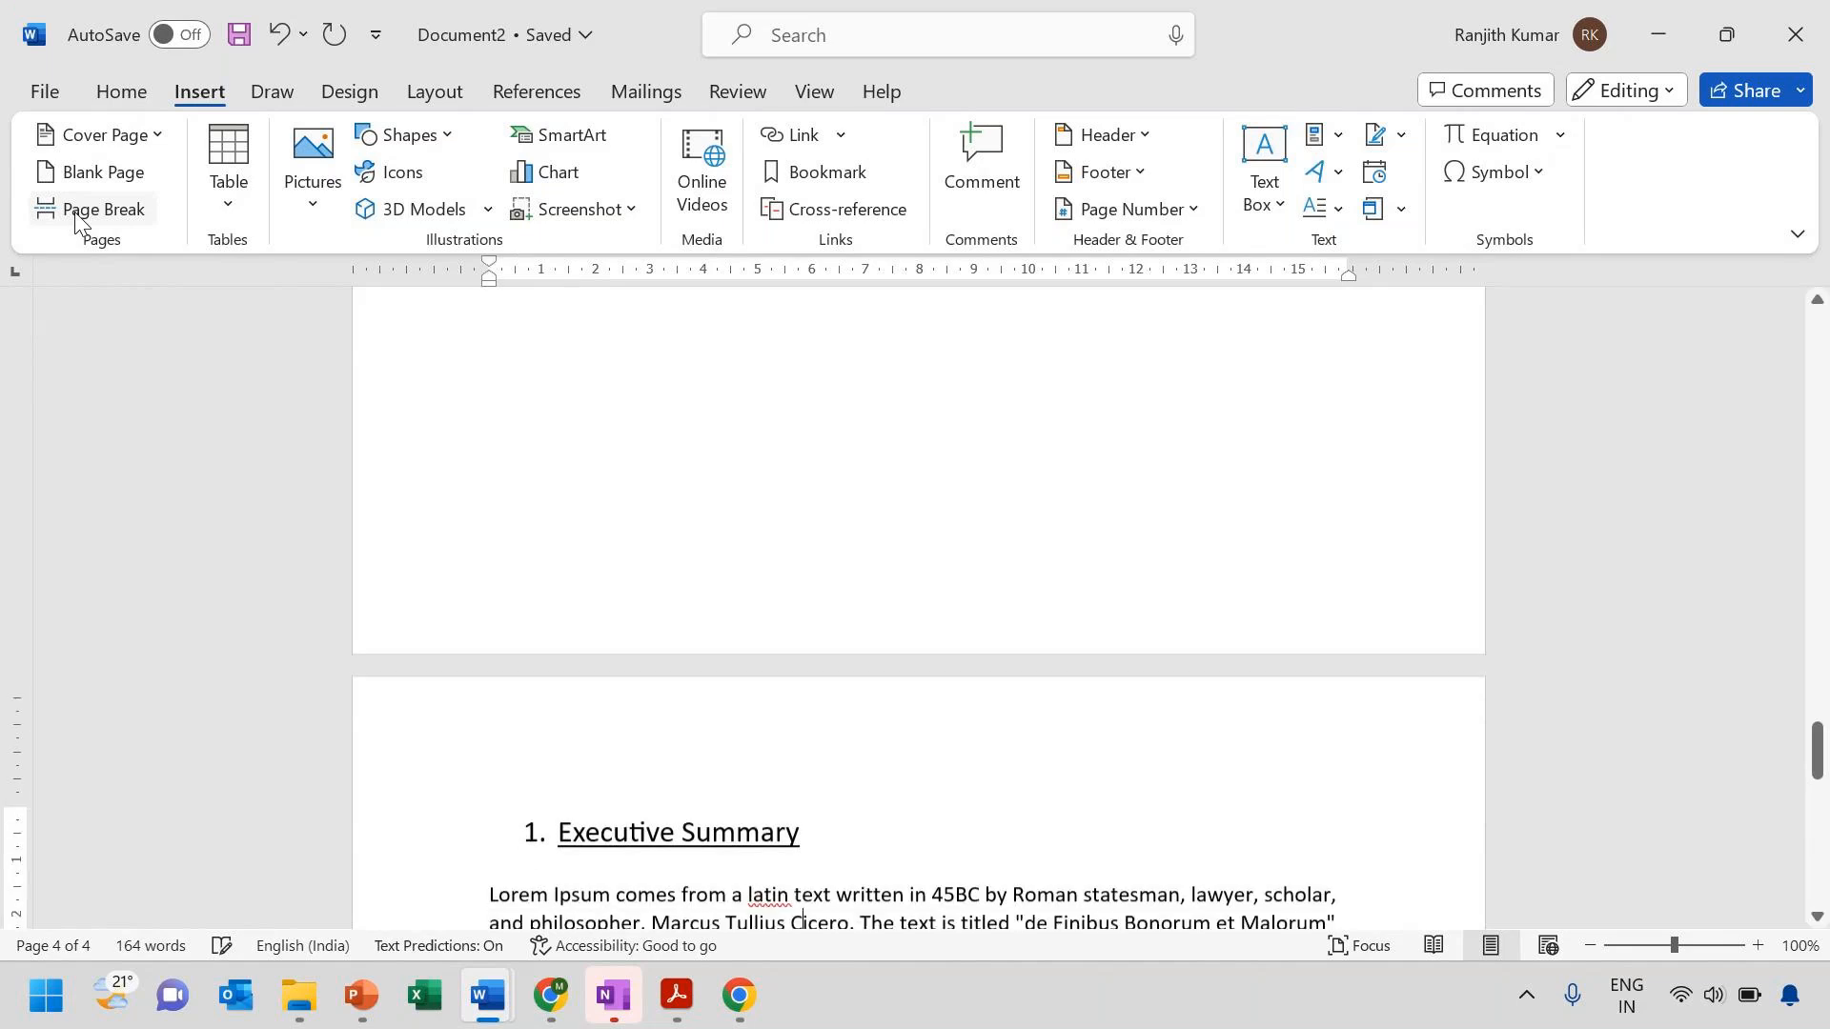
key(Down)
key(Down)
key(Down)
key(Down)
key(Down)
key(Down)
key(Down)
key(Down)
key(Down)
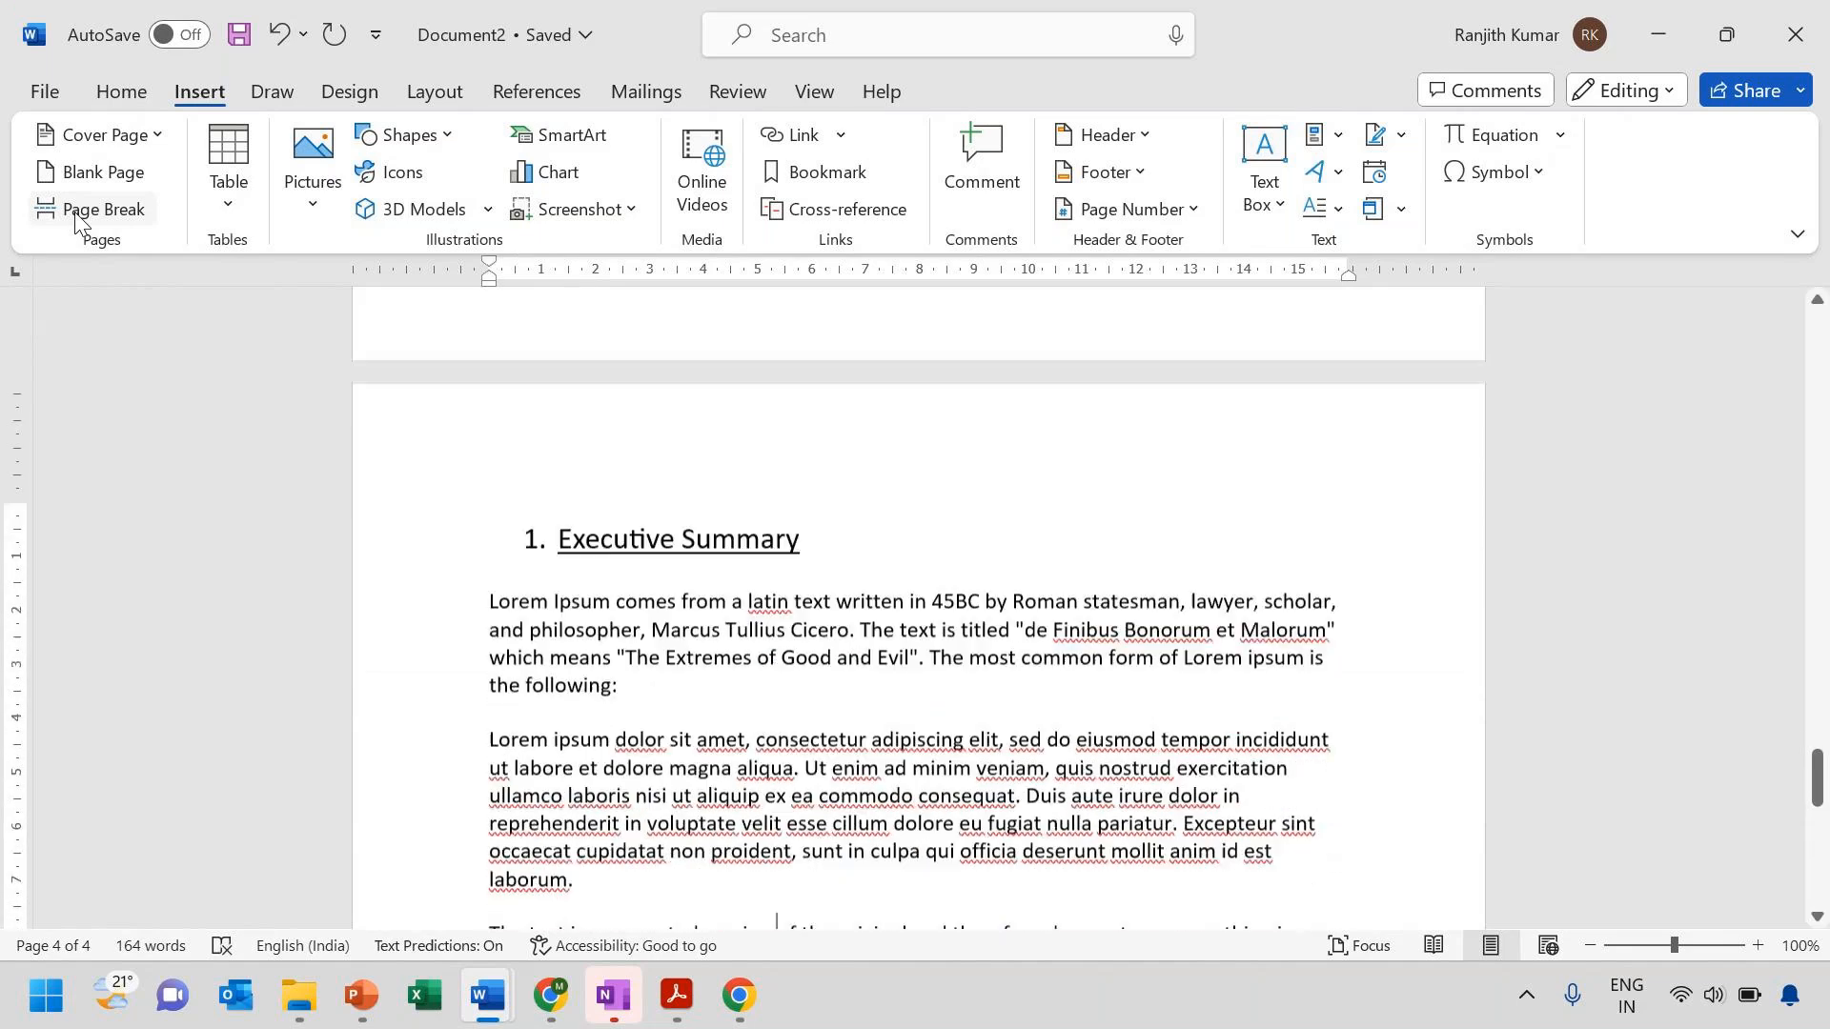
key(Up)
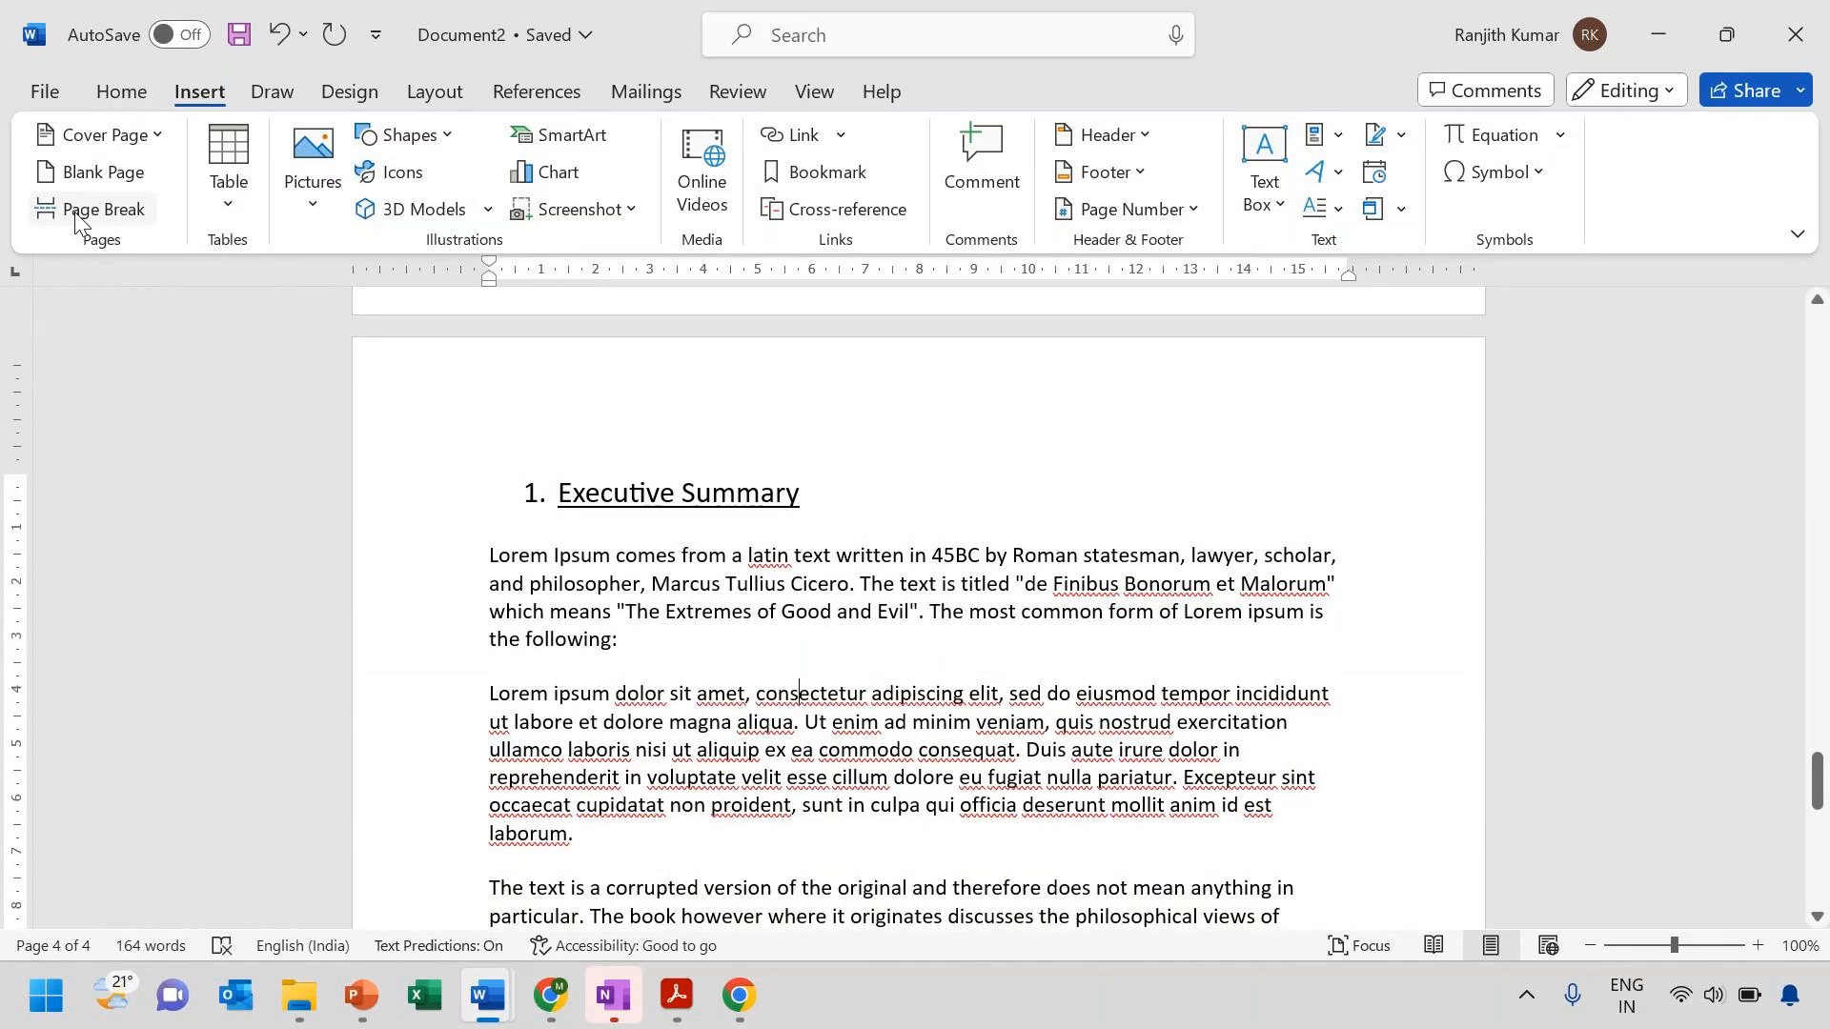
key(ctrl+Up)
key(shift+Down)
key(shift+Down)
key(shift+Down)
key(shift+Down)
key(shift+Down)
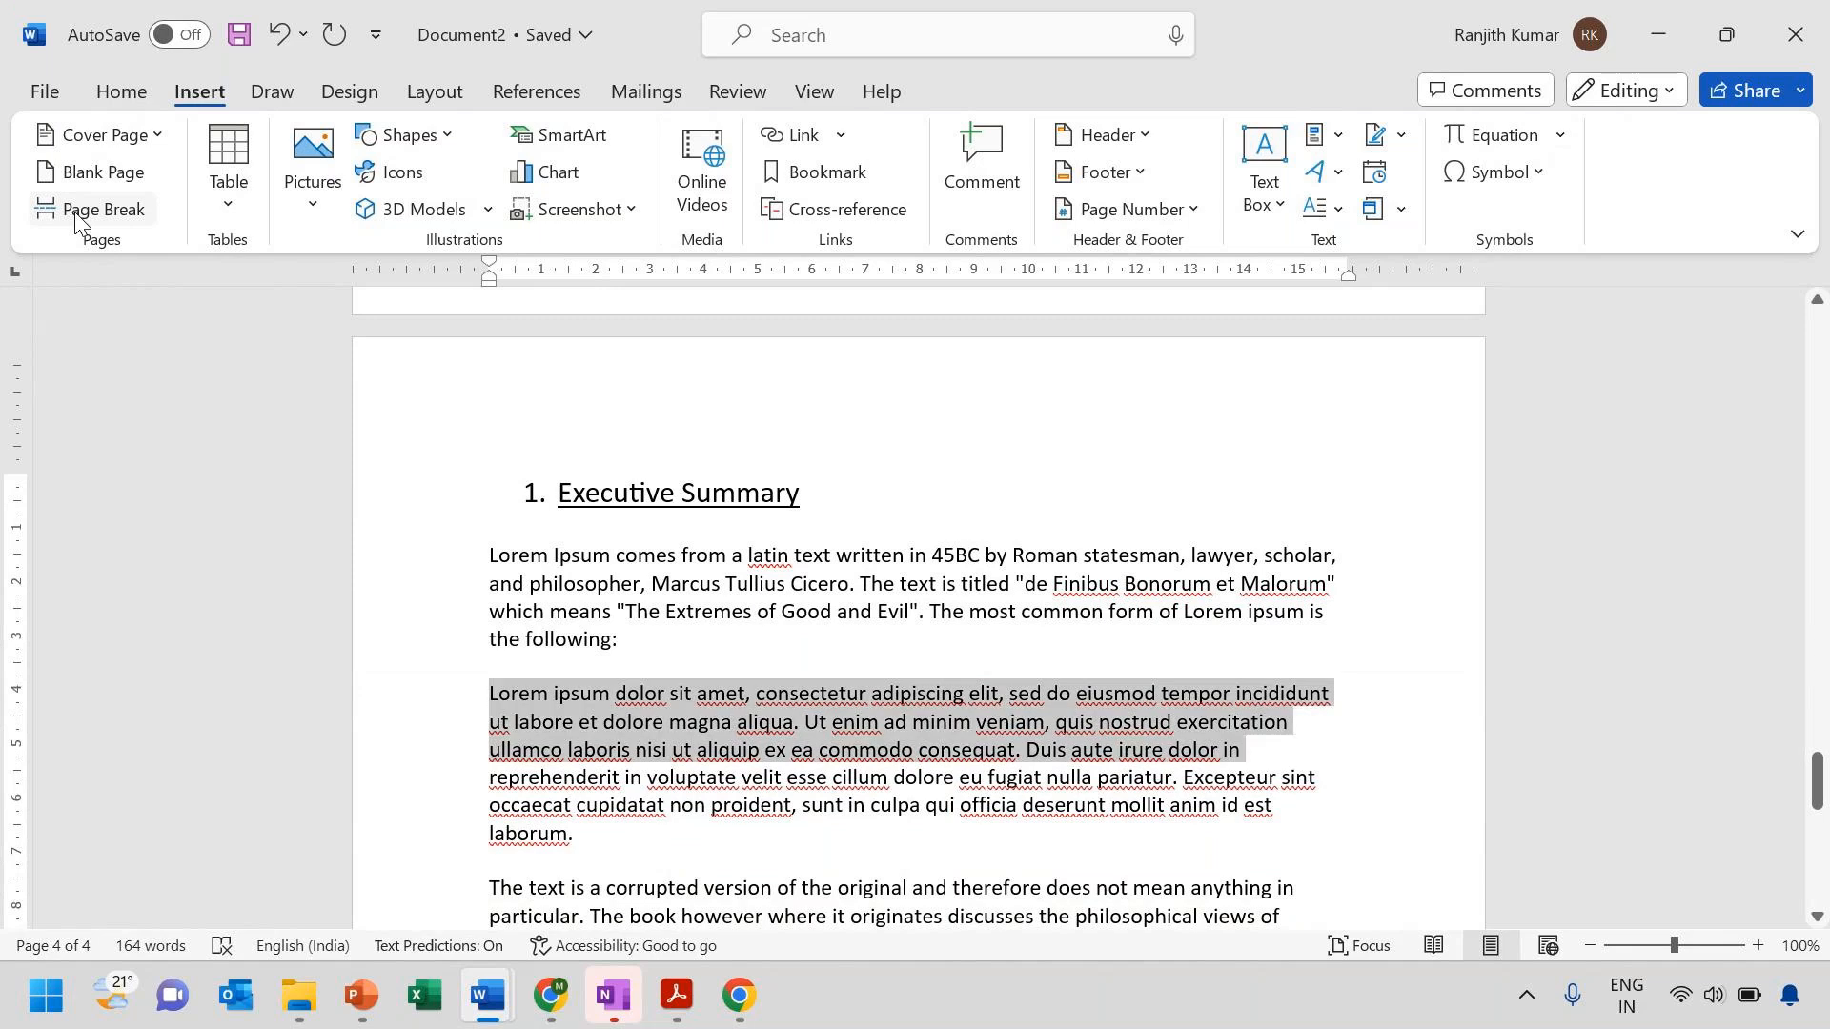
key(shift+Down)
key(ctrl+c)
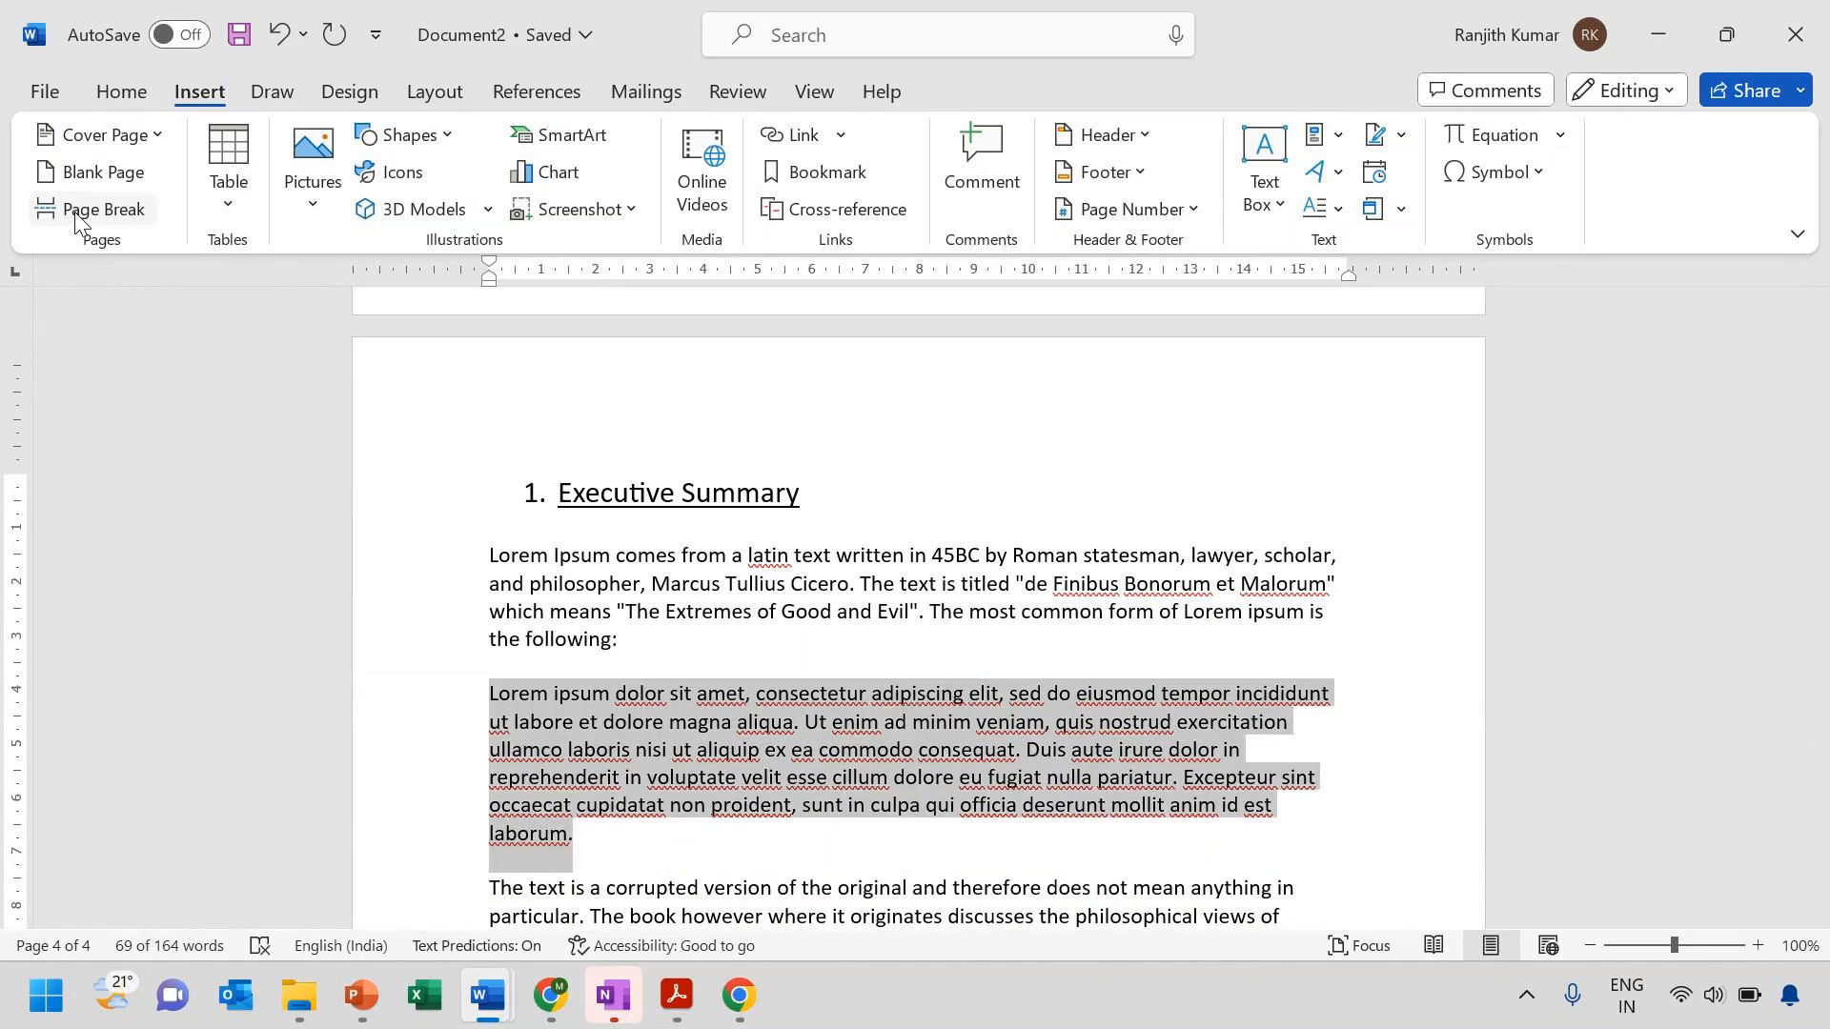
Add the numbered heading "2. Scope" at the end of the document
key(ctrl+End)
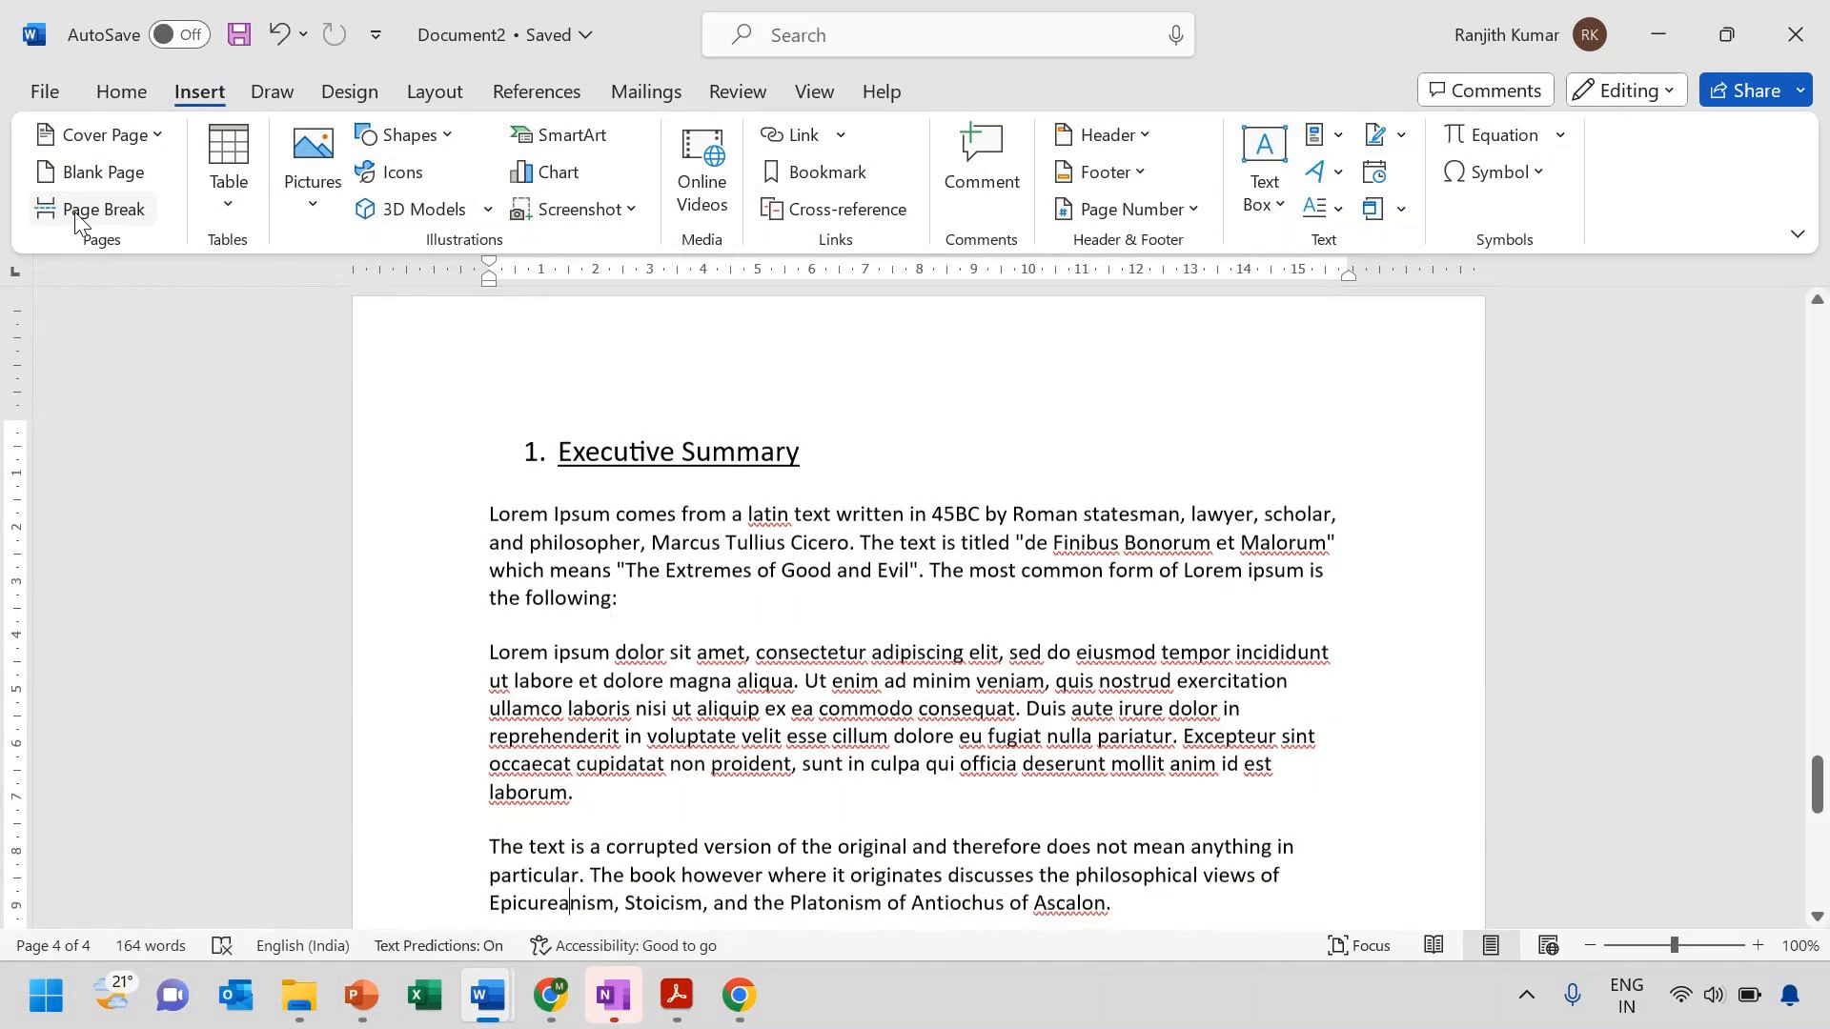
text(2.)
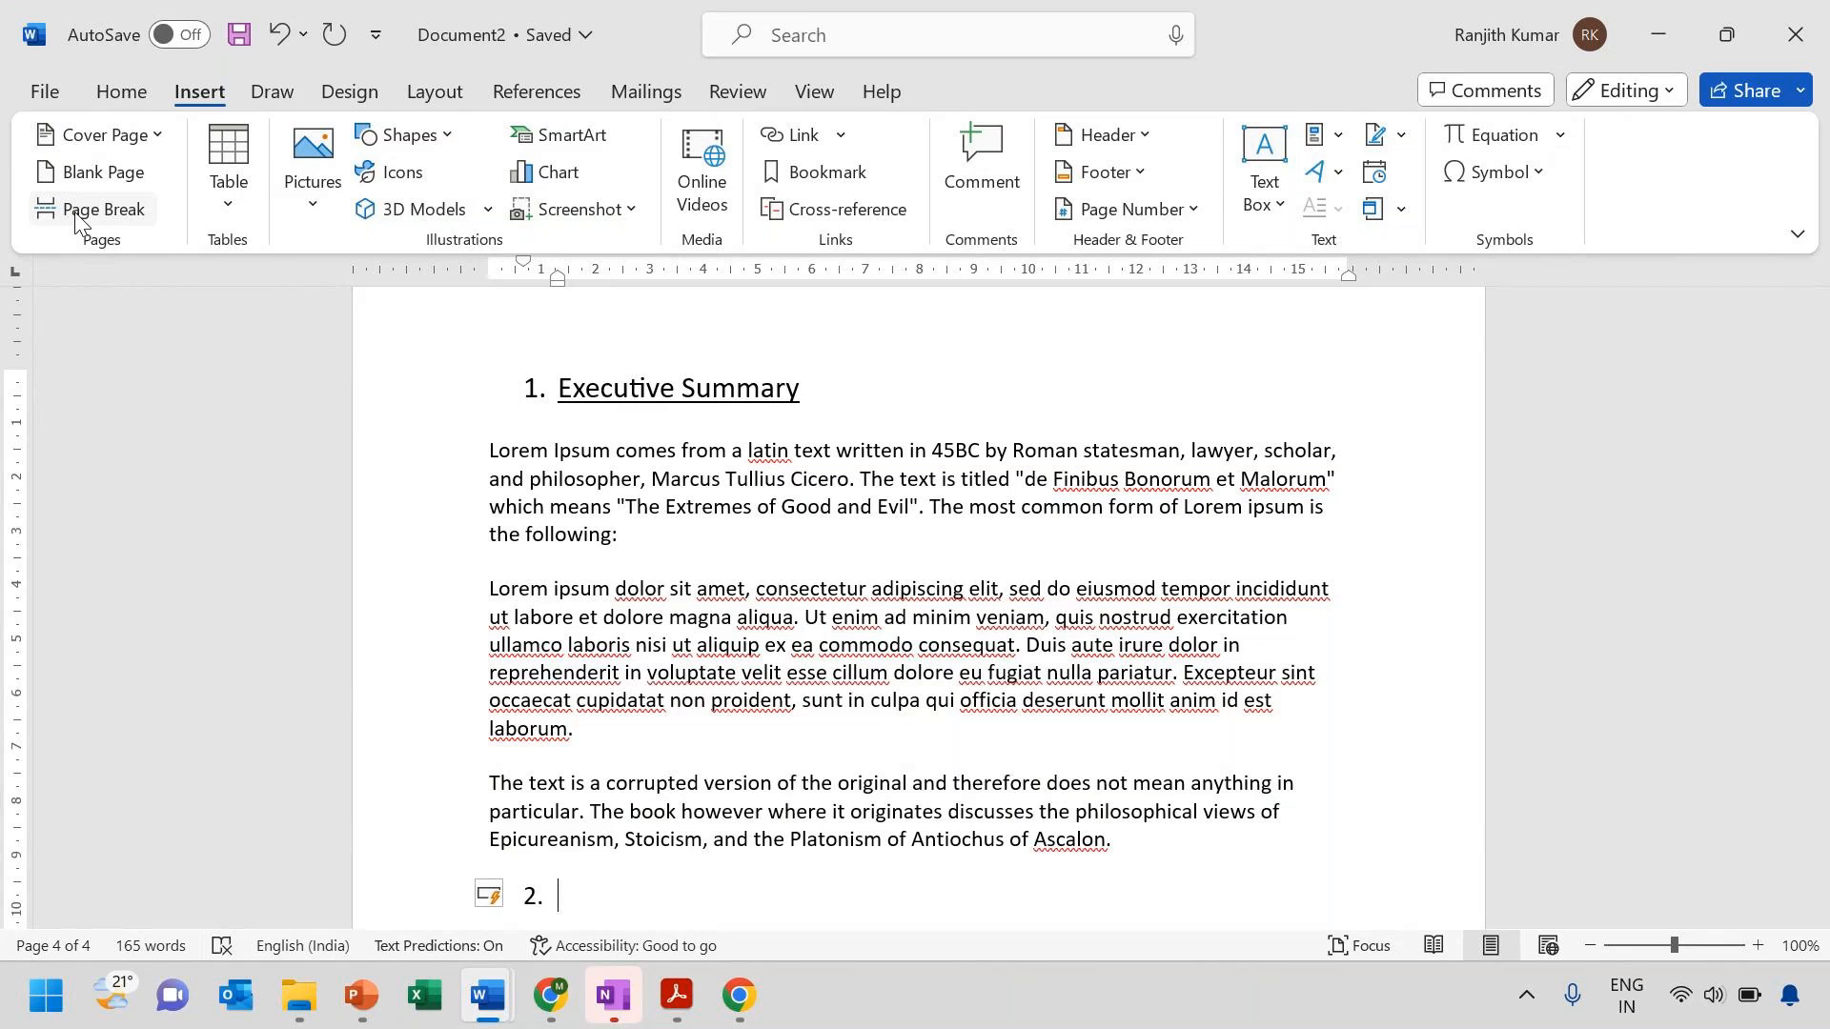
text(Scope)
Add the subheading "2.1 In-Scope" under Scope and paste the copied Lorem ipsum paragraph beneath it
key(Return)
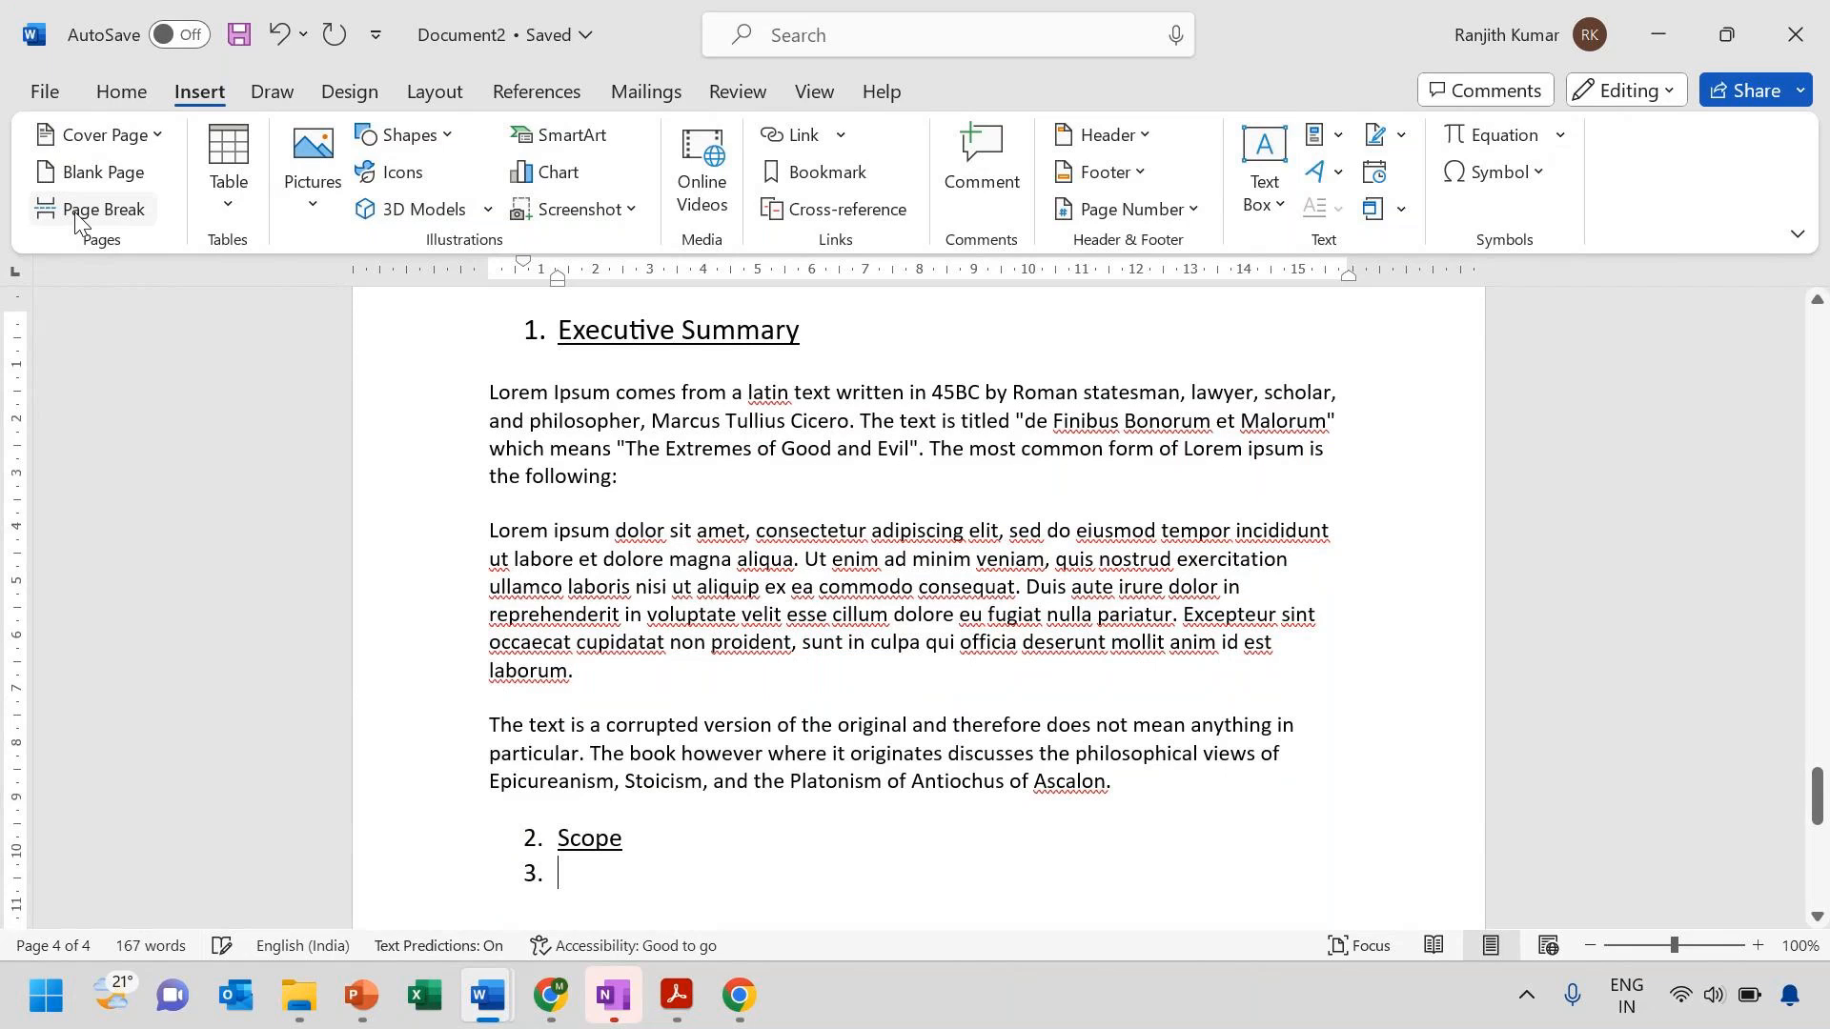
key(BackSpace)
text(2.1 )
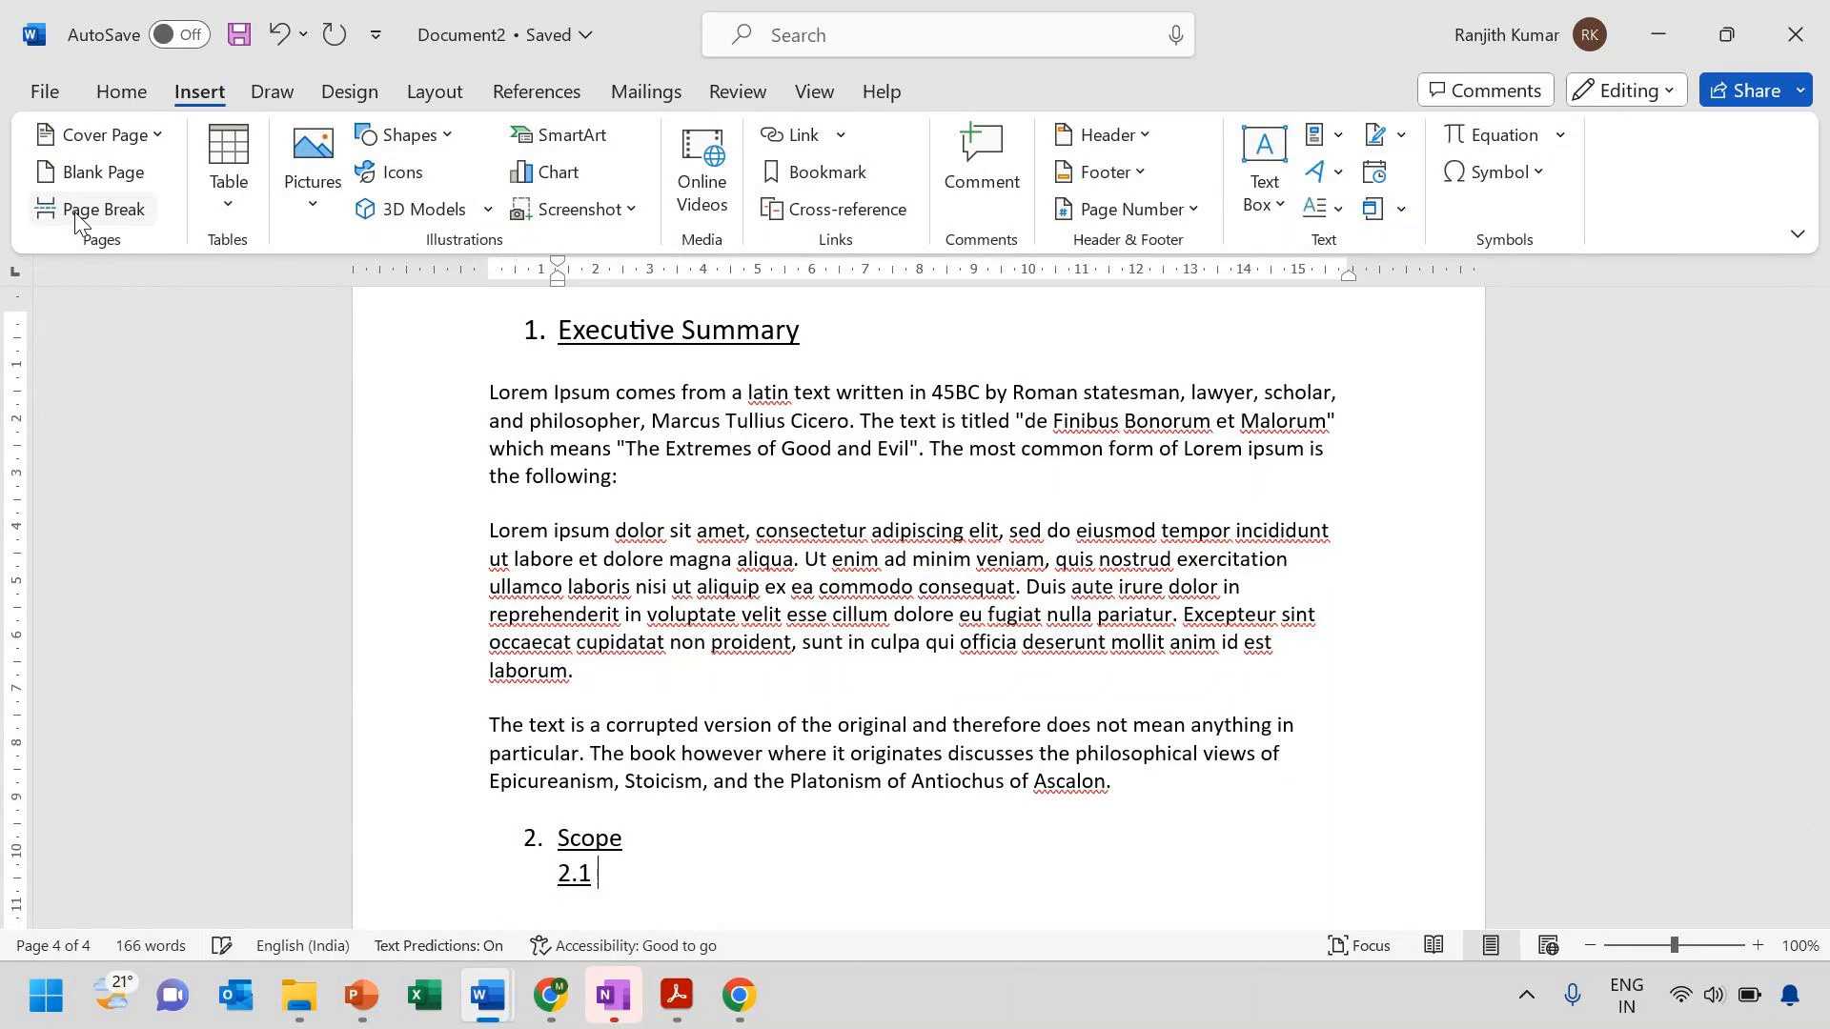
text(In-Scope)
key(Return)
key(BackSpace)
key(ctrl+v)
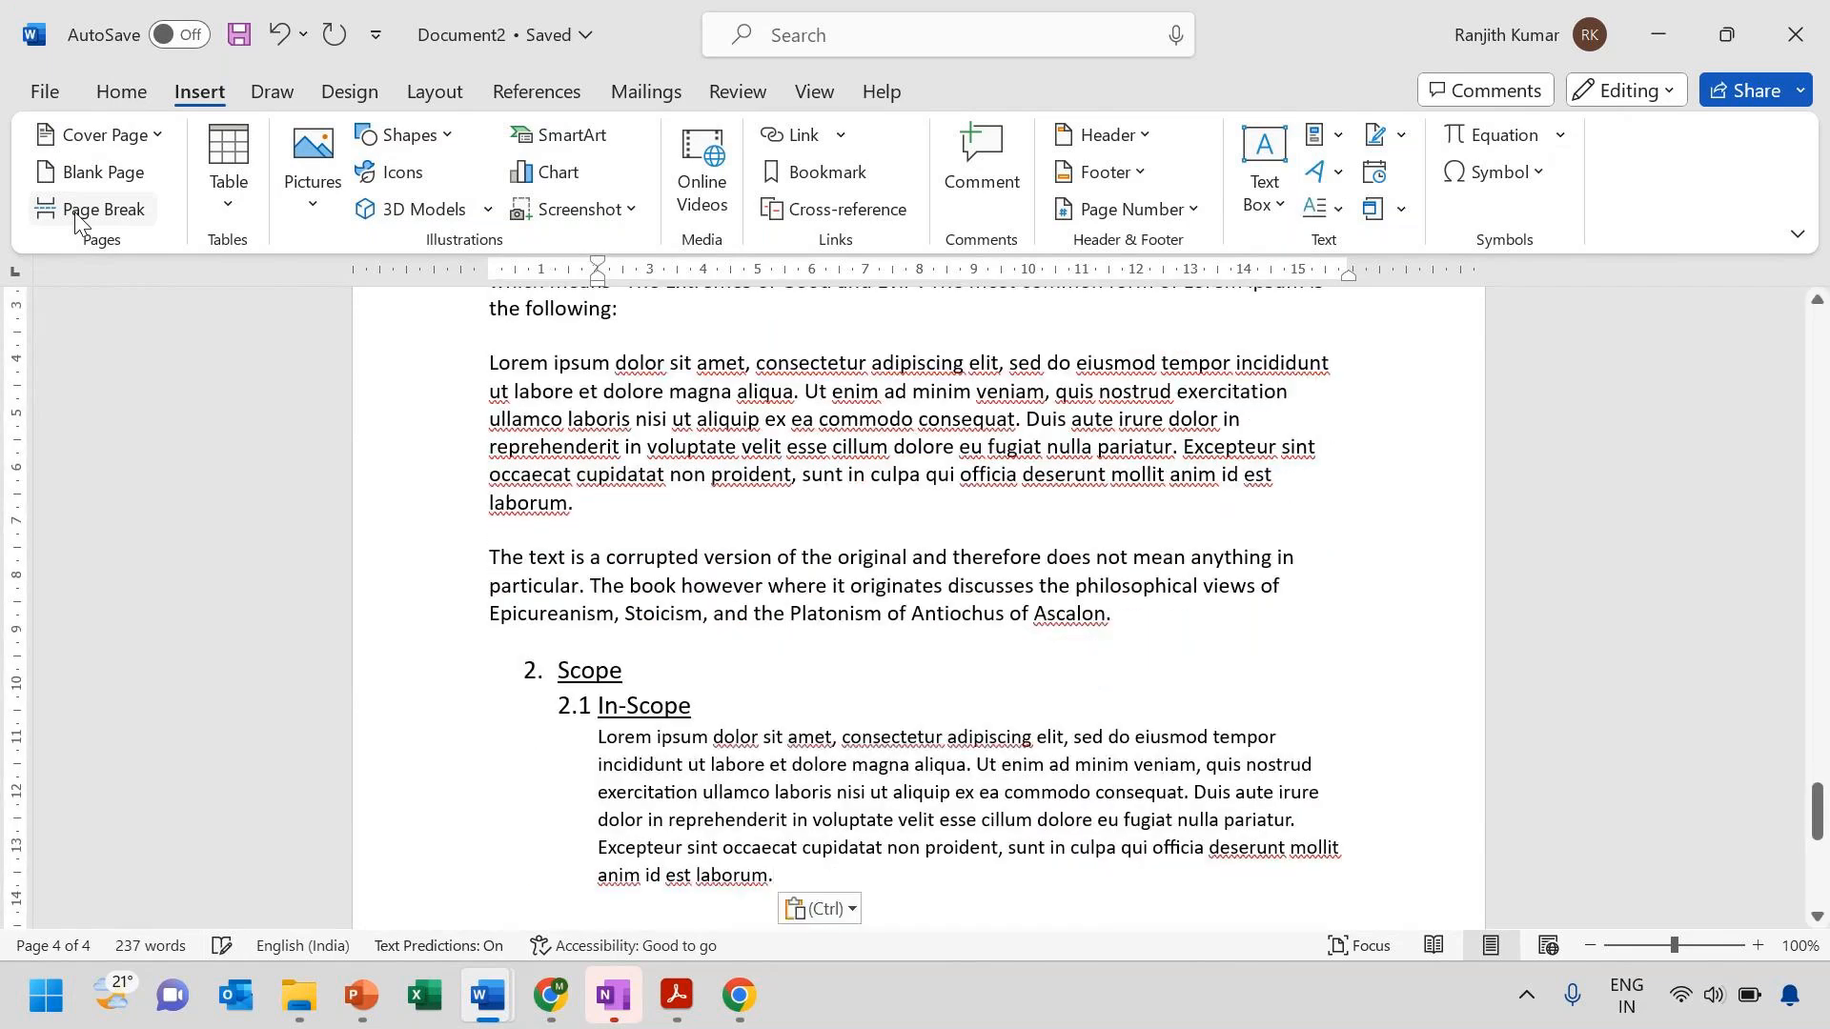
Add the subheading "2.2 Out of scope" below the In-Scope paragraph
key(Return)
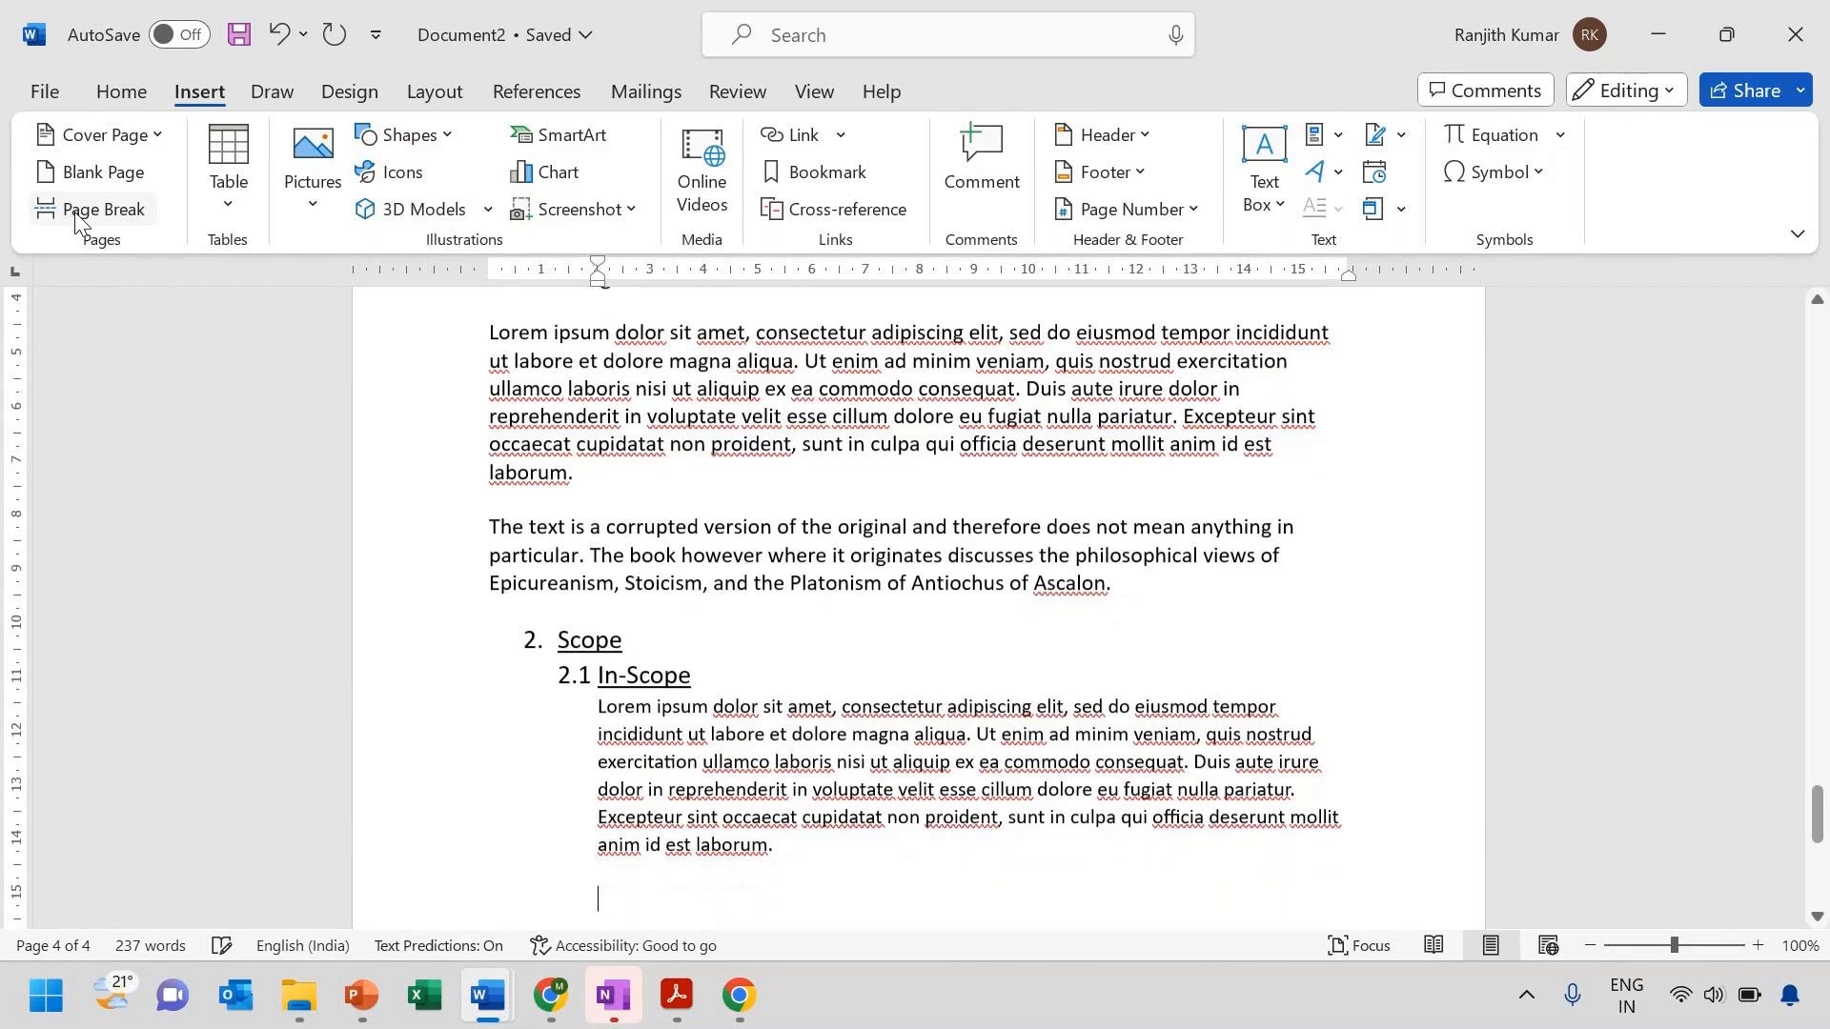
text(2.2)
key(BackSpace)
key(BackSpace)
key(BackSpace)
key(BackSpace)
key(BackSpace)
text(2.2)
key(BackSpace)
text(.2 )
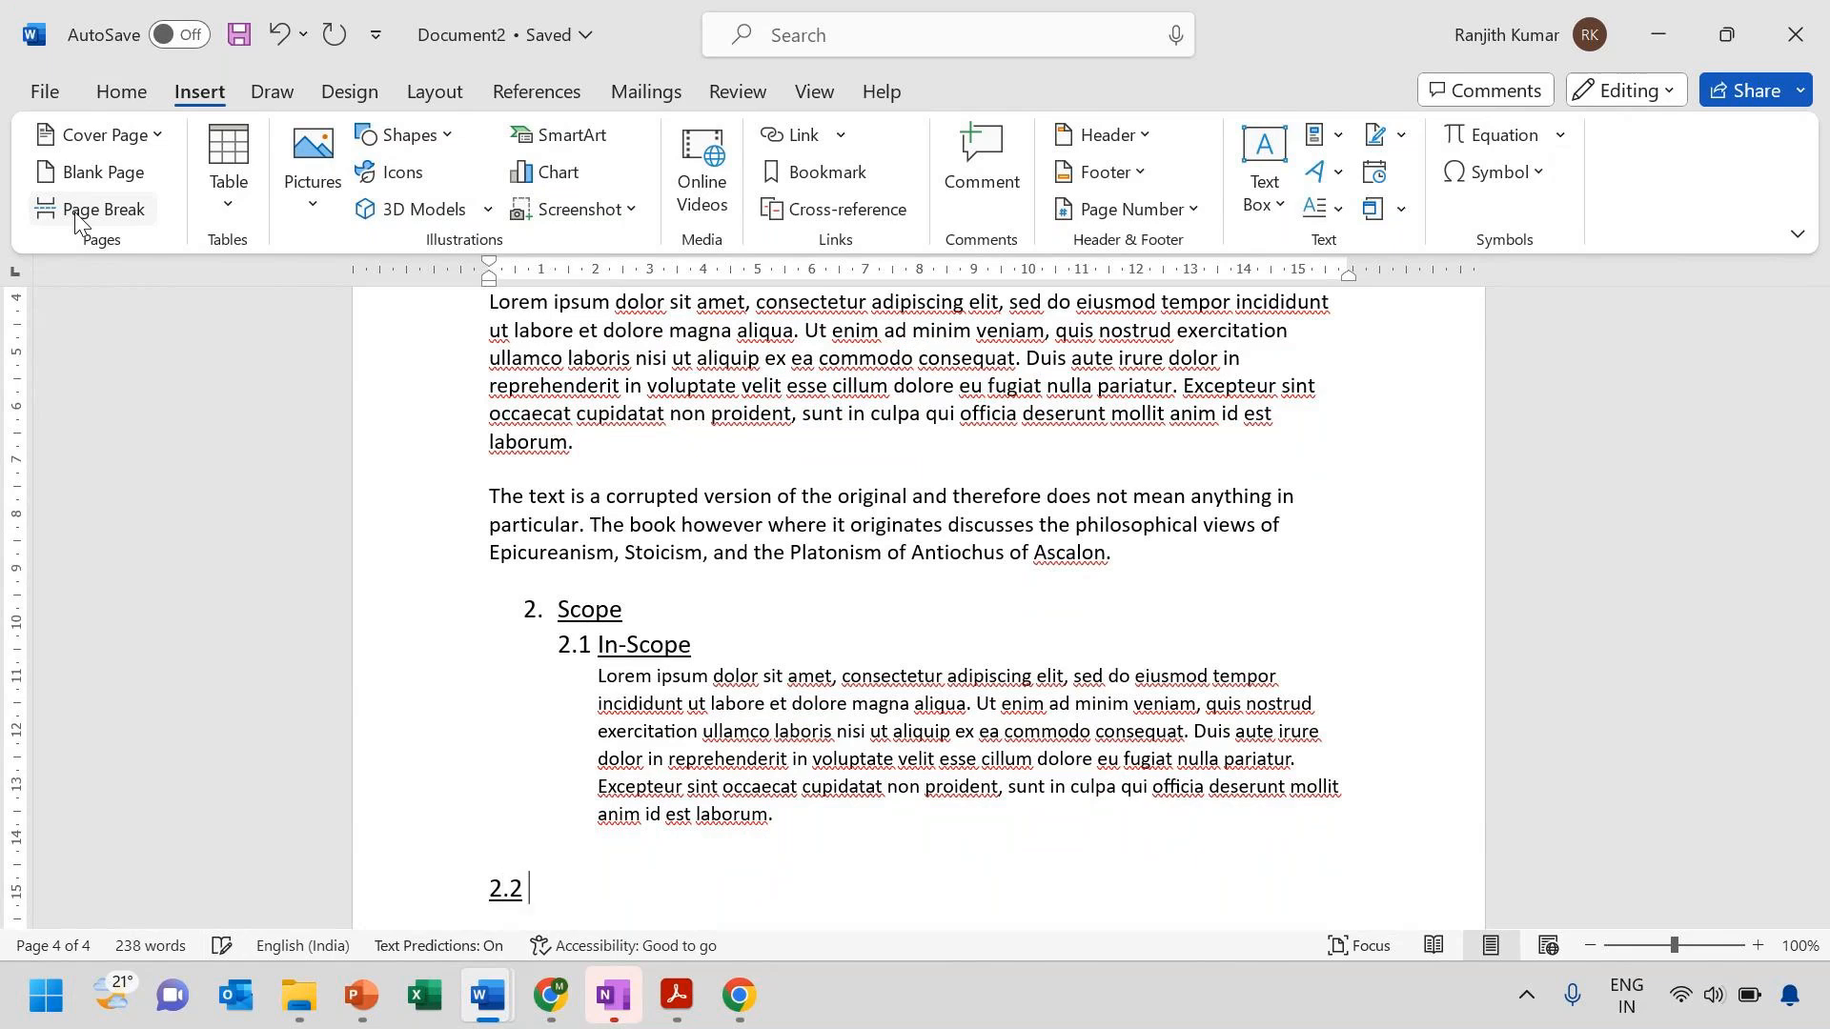
text(Out of scope)
Paste the copied Lorem ipsum paragraph under "Out of scope" and remove the automatic 2.3 numbering from it
key(Return)
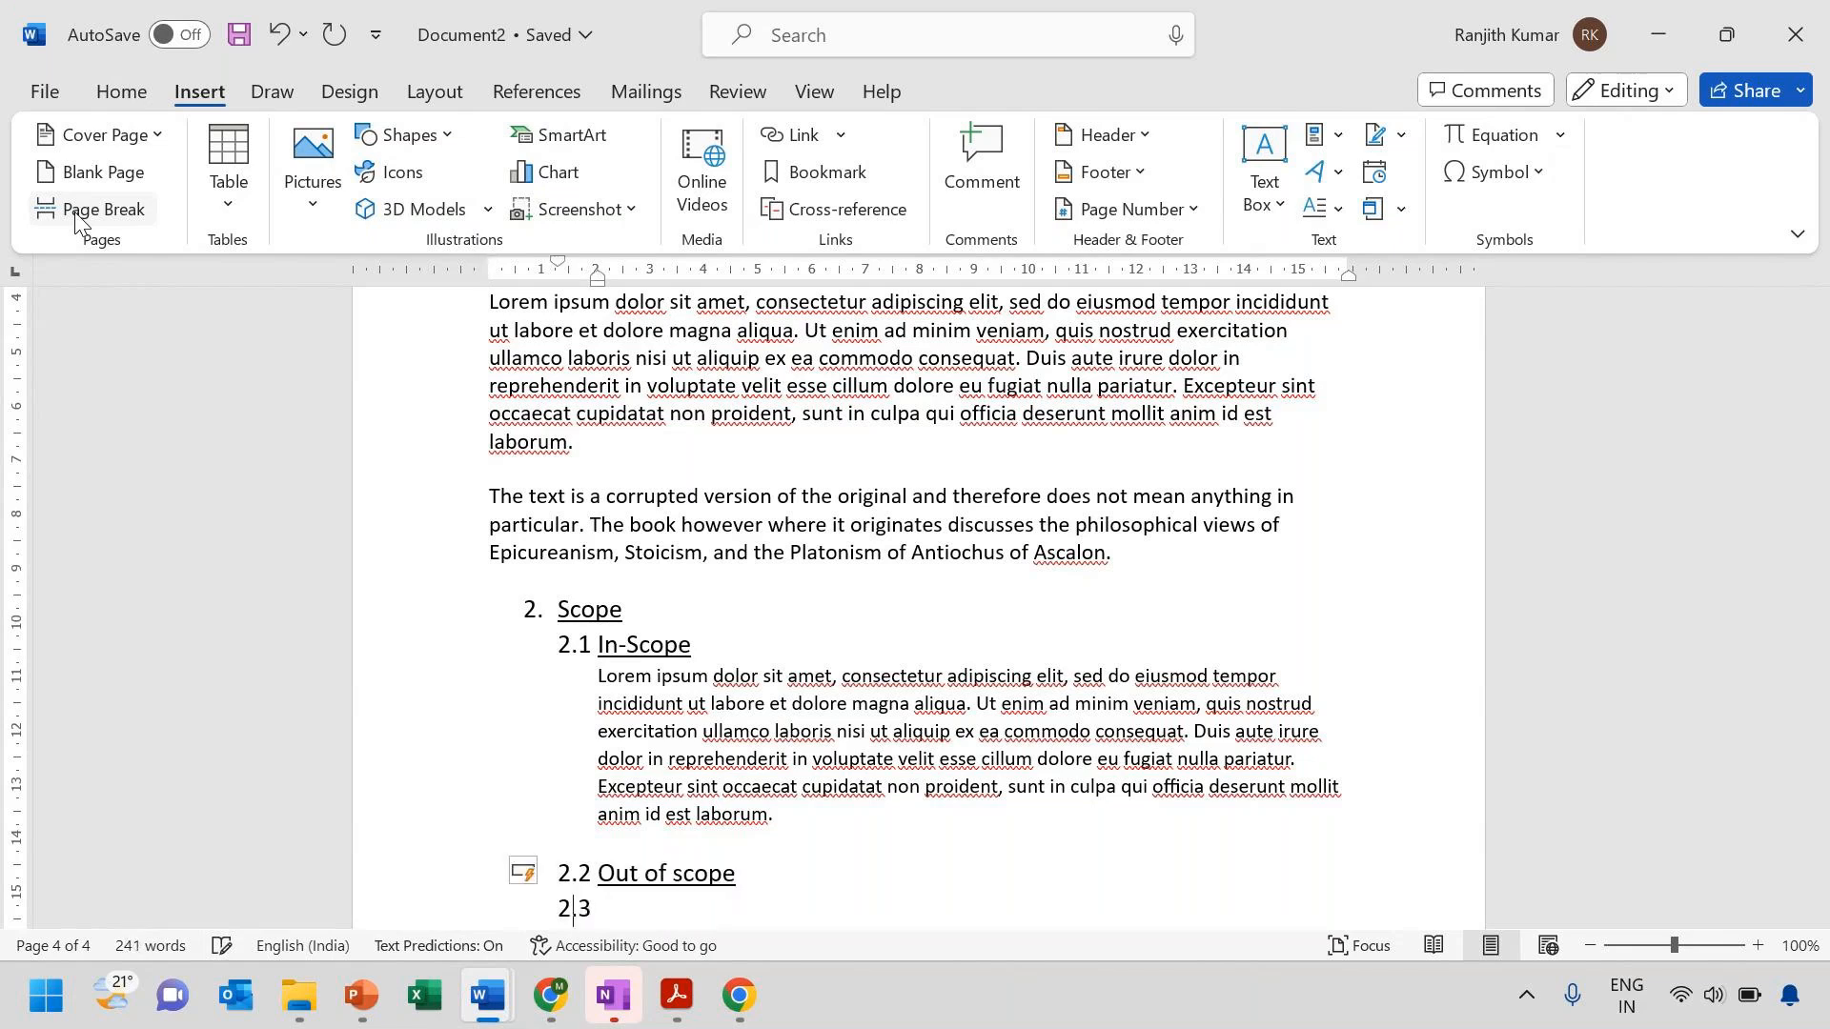
key(ctrl+v)
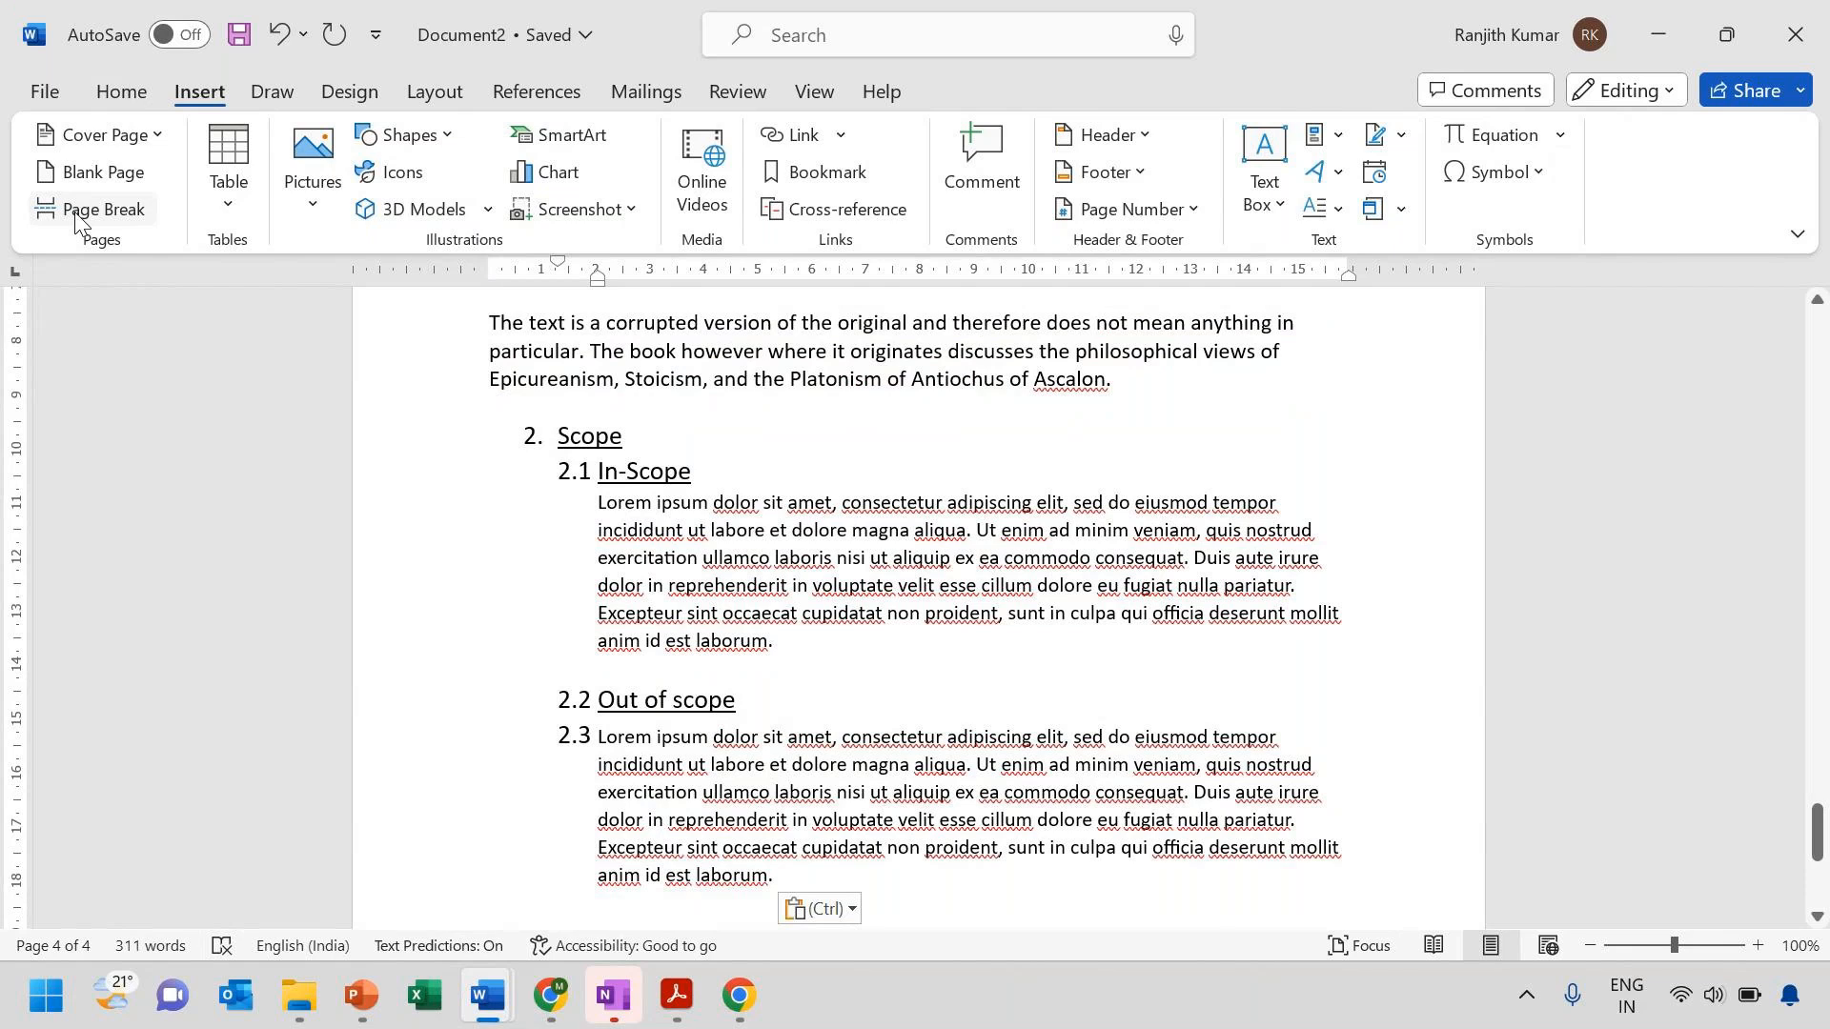
key(BackSpace)
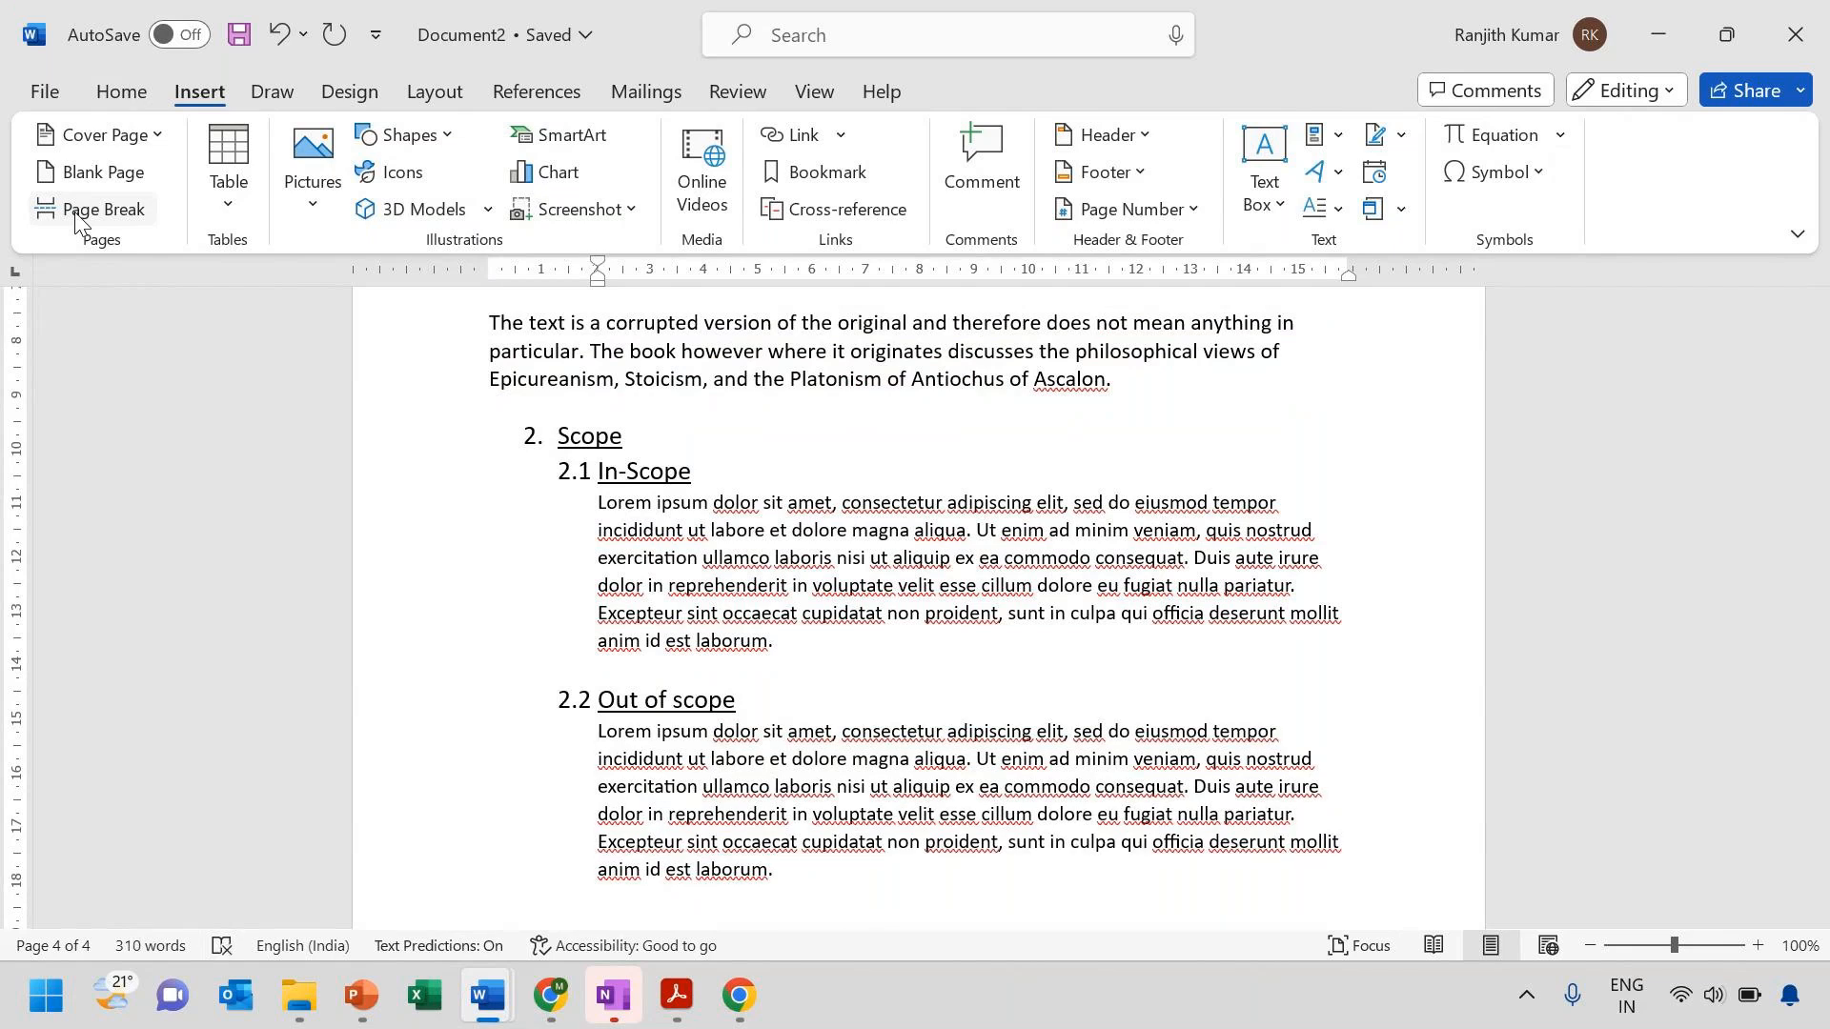
Add the numbered heading "3. Assumptions" below the Out of scope paragraph
key(Down)
key(Down)
key(Down)
key(Return)
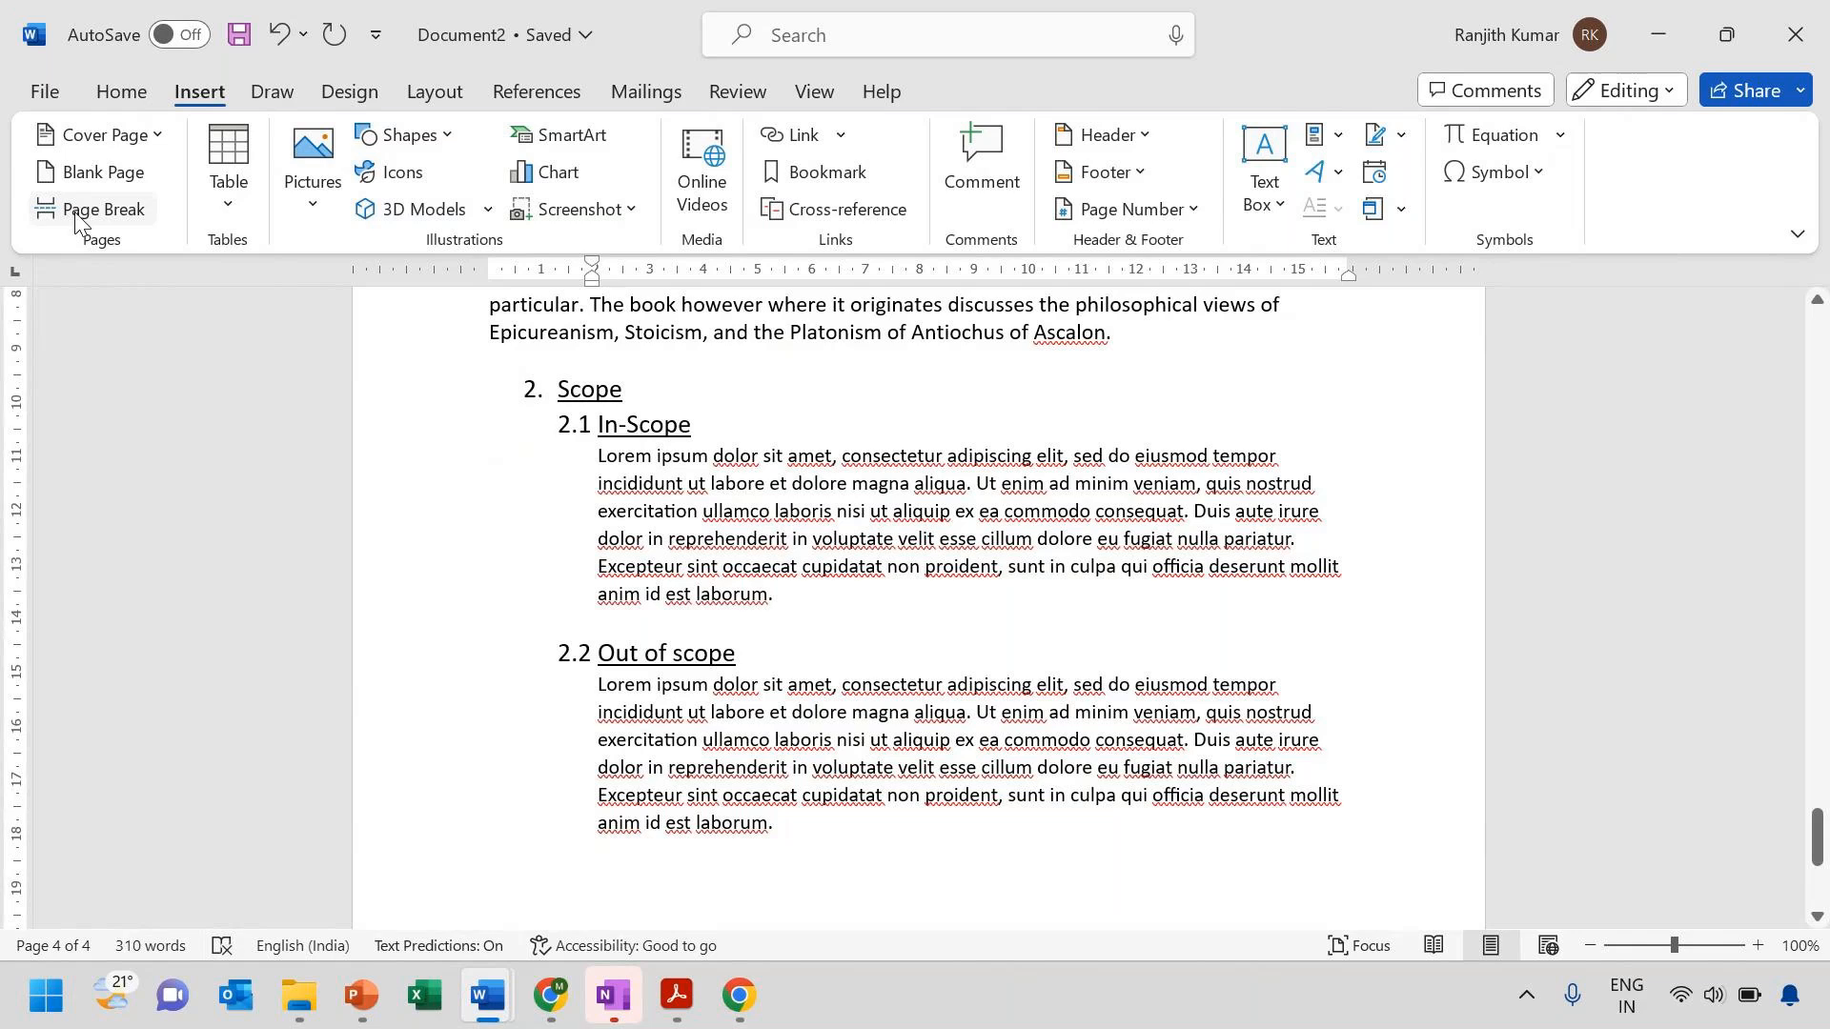
key(BackSpace)
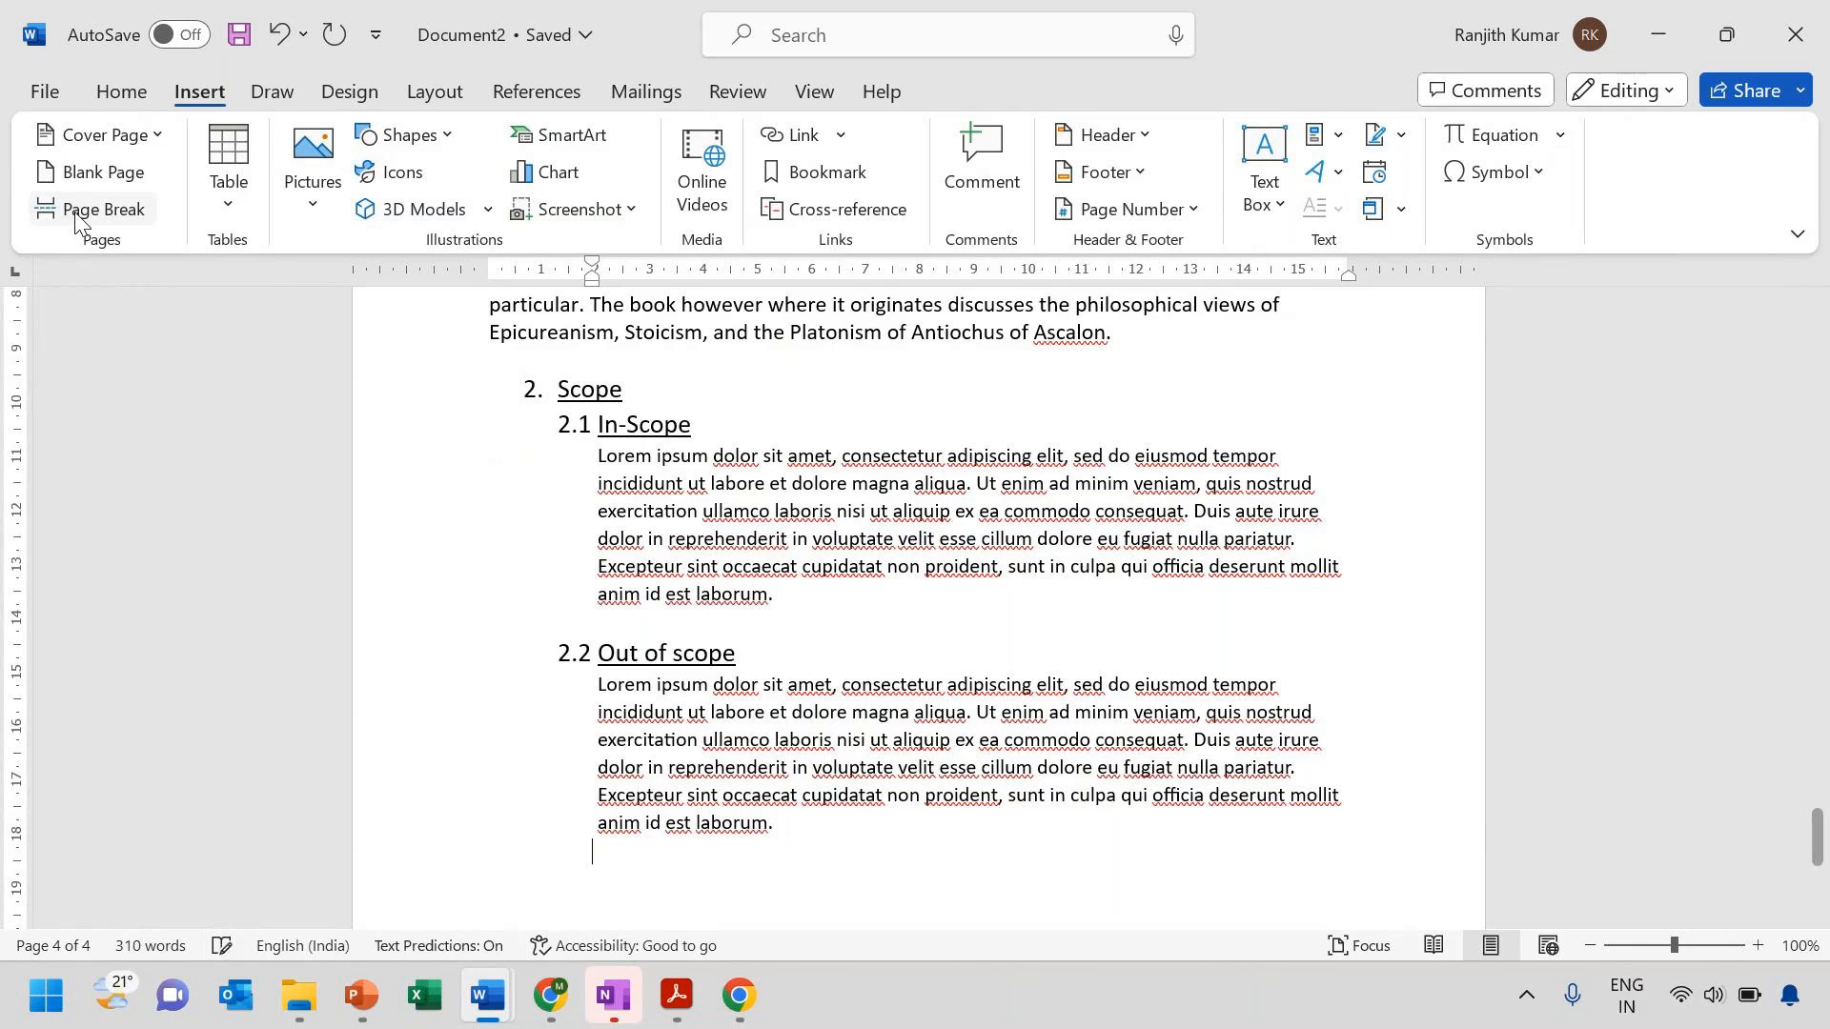
key(BackSpace)
text(3. )
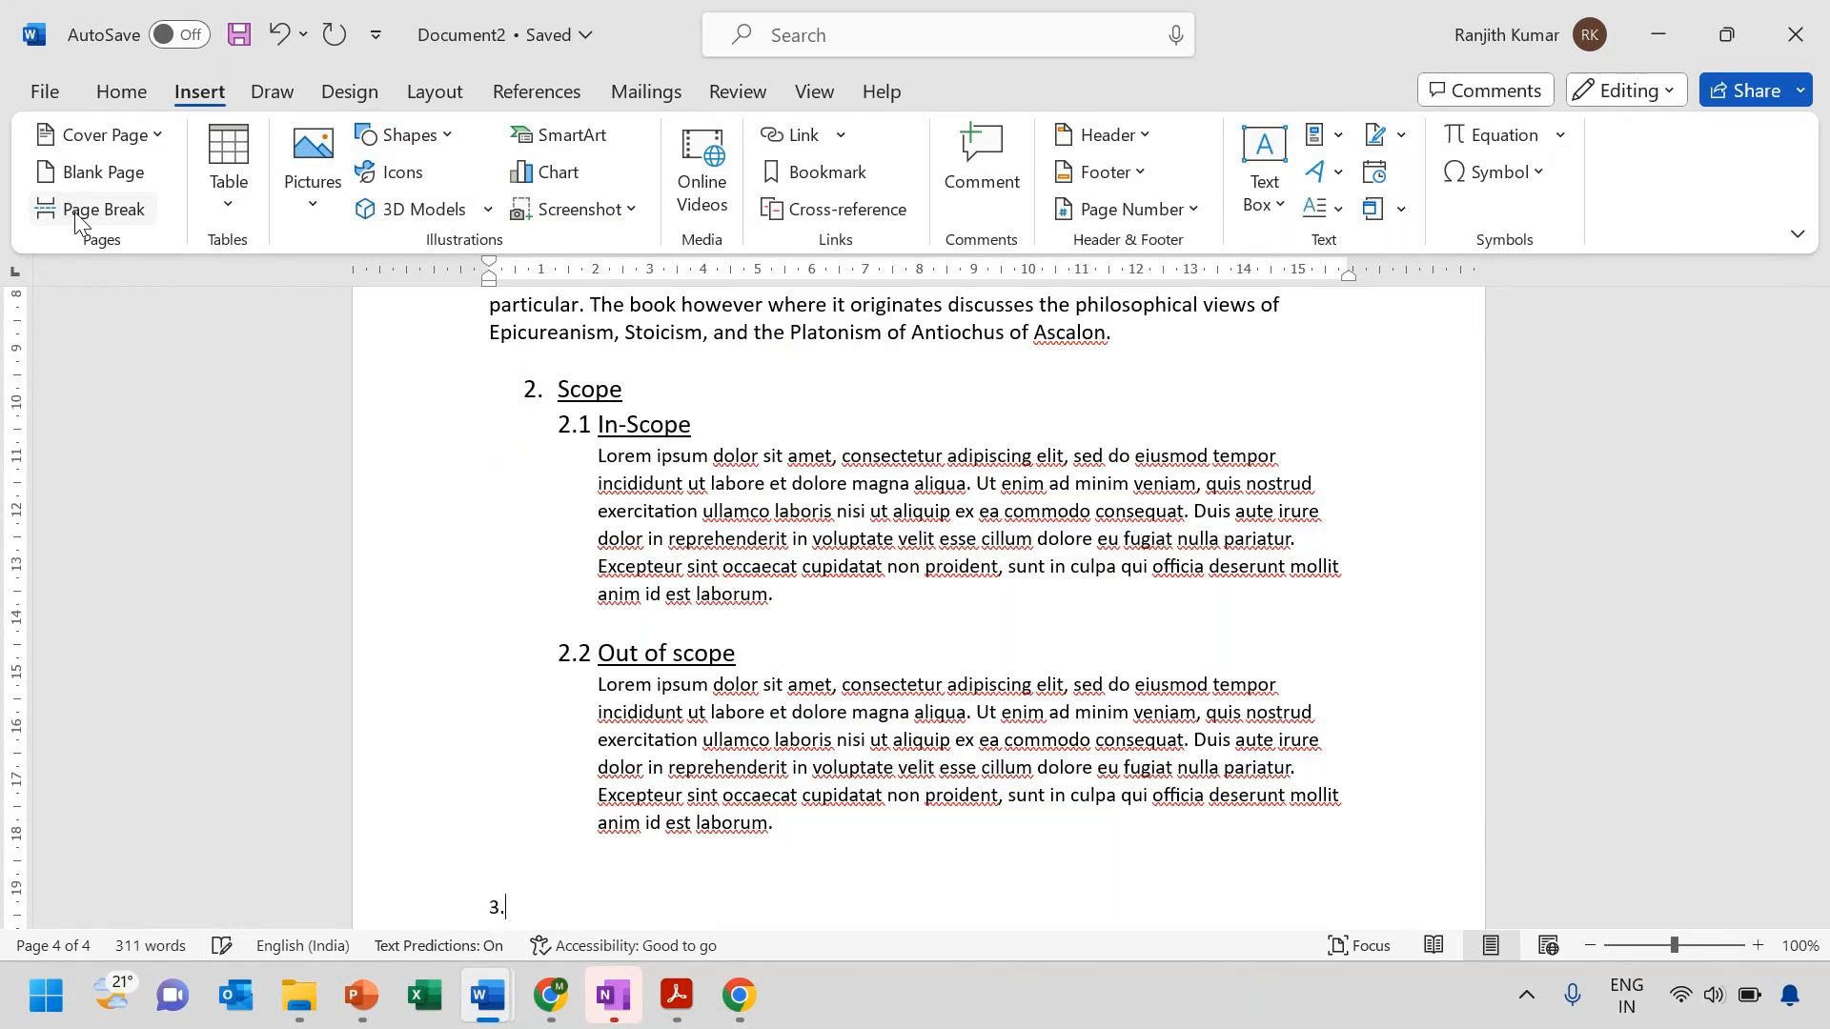
text(Ass)
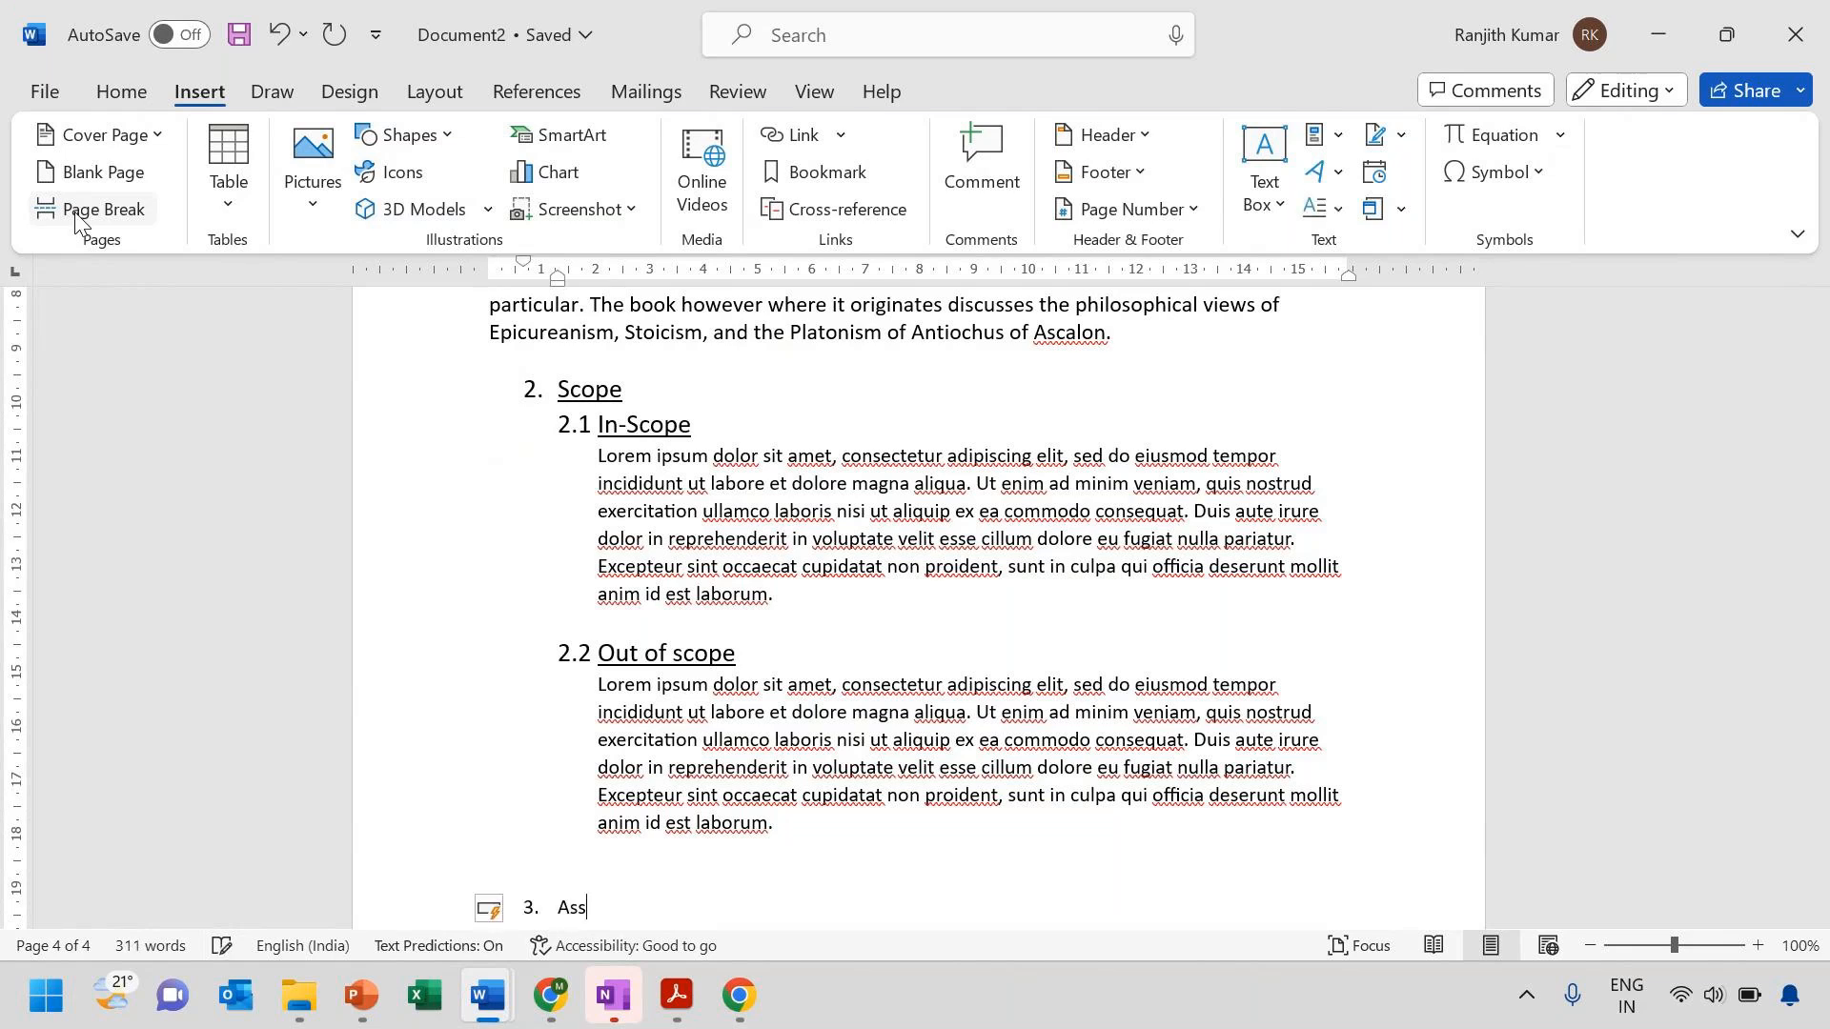
text(umptions)
Paste the copied Lorem ipsum paragraph under Assumptions and remove the automatic numbering from it
key(Return)
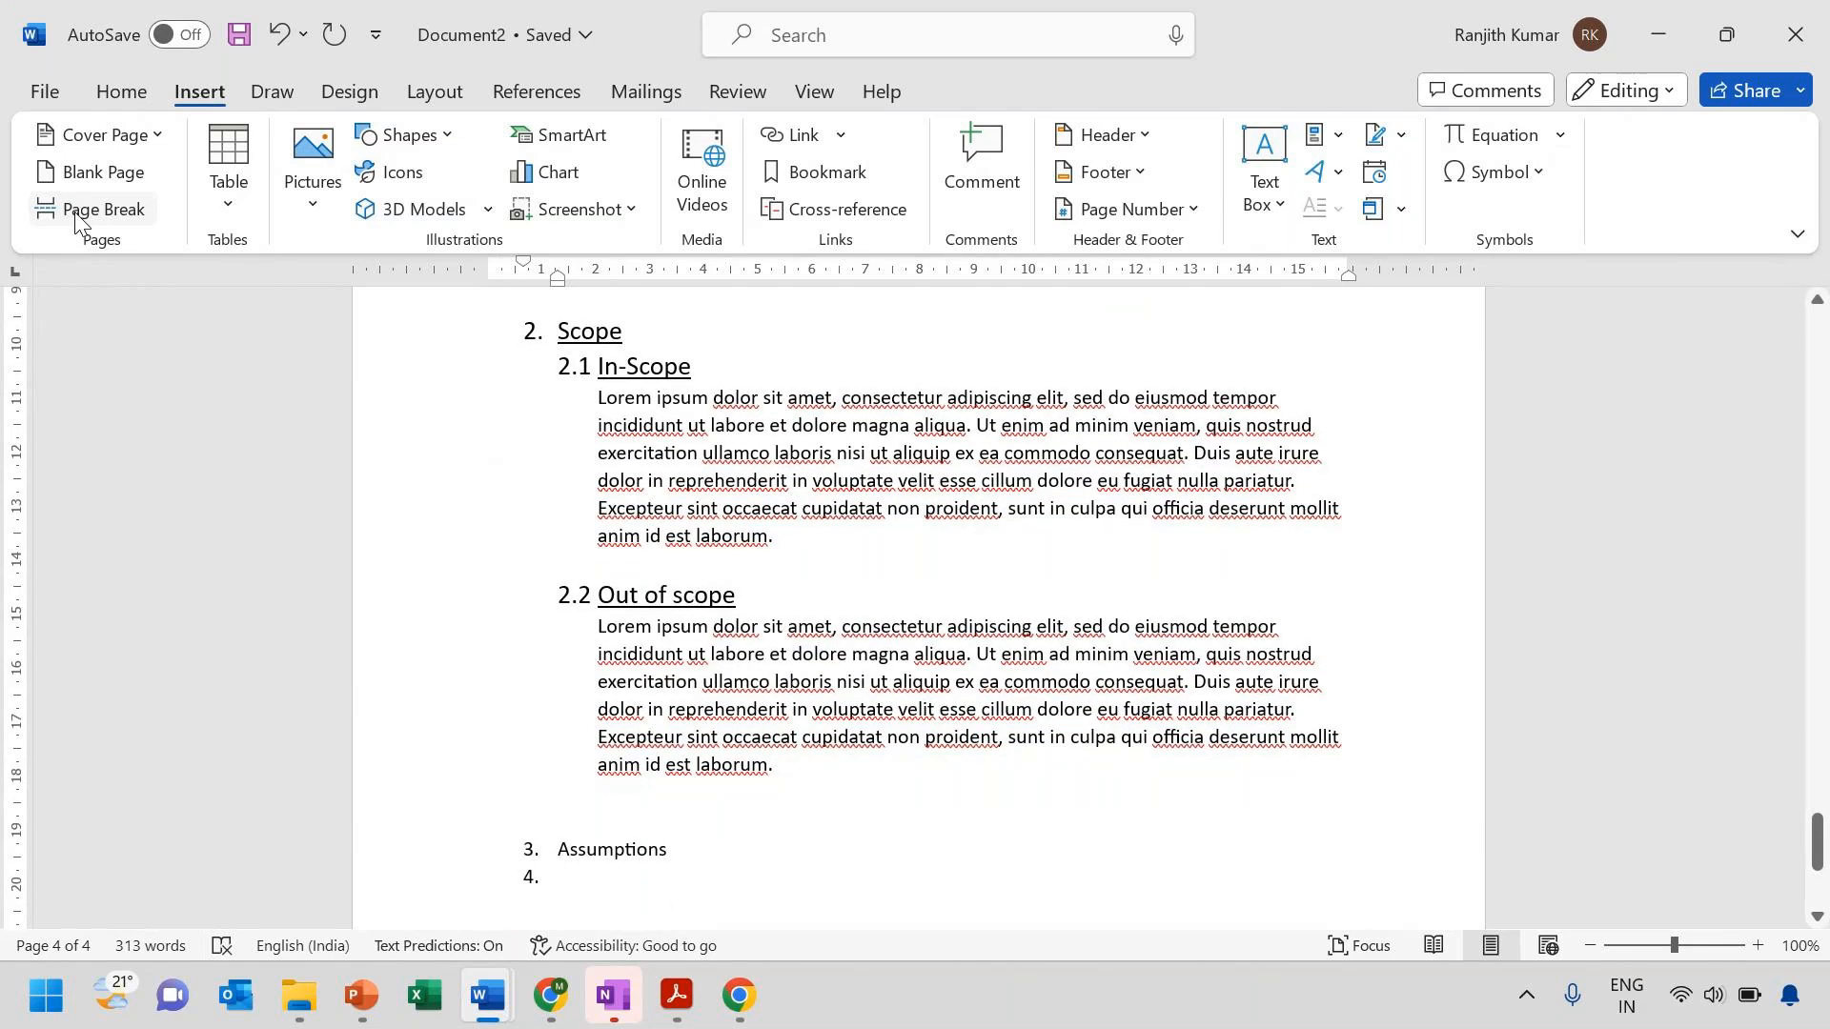
key(ctrl+v)
key(Home)
key(BackSpace)
key(Up)
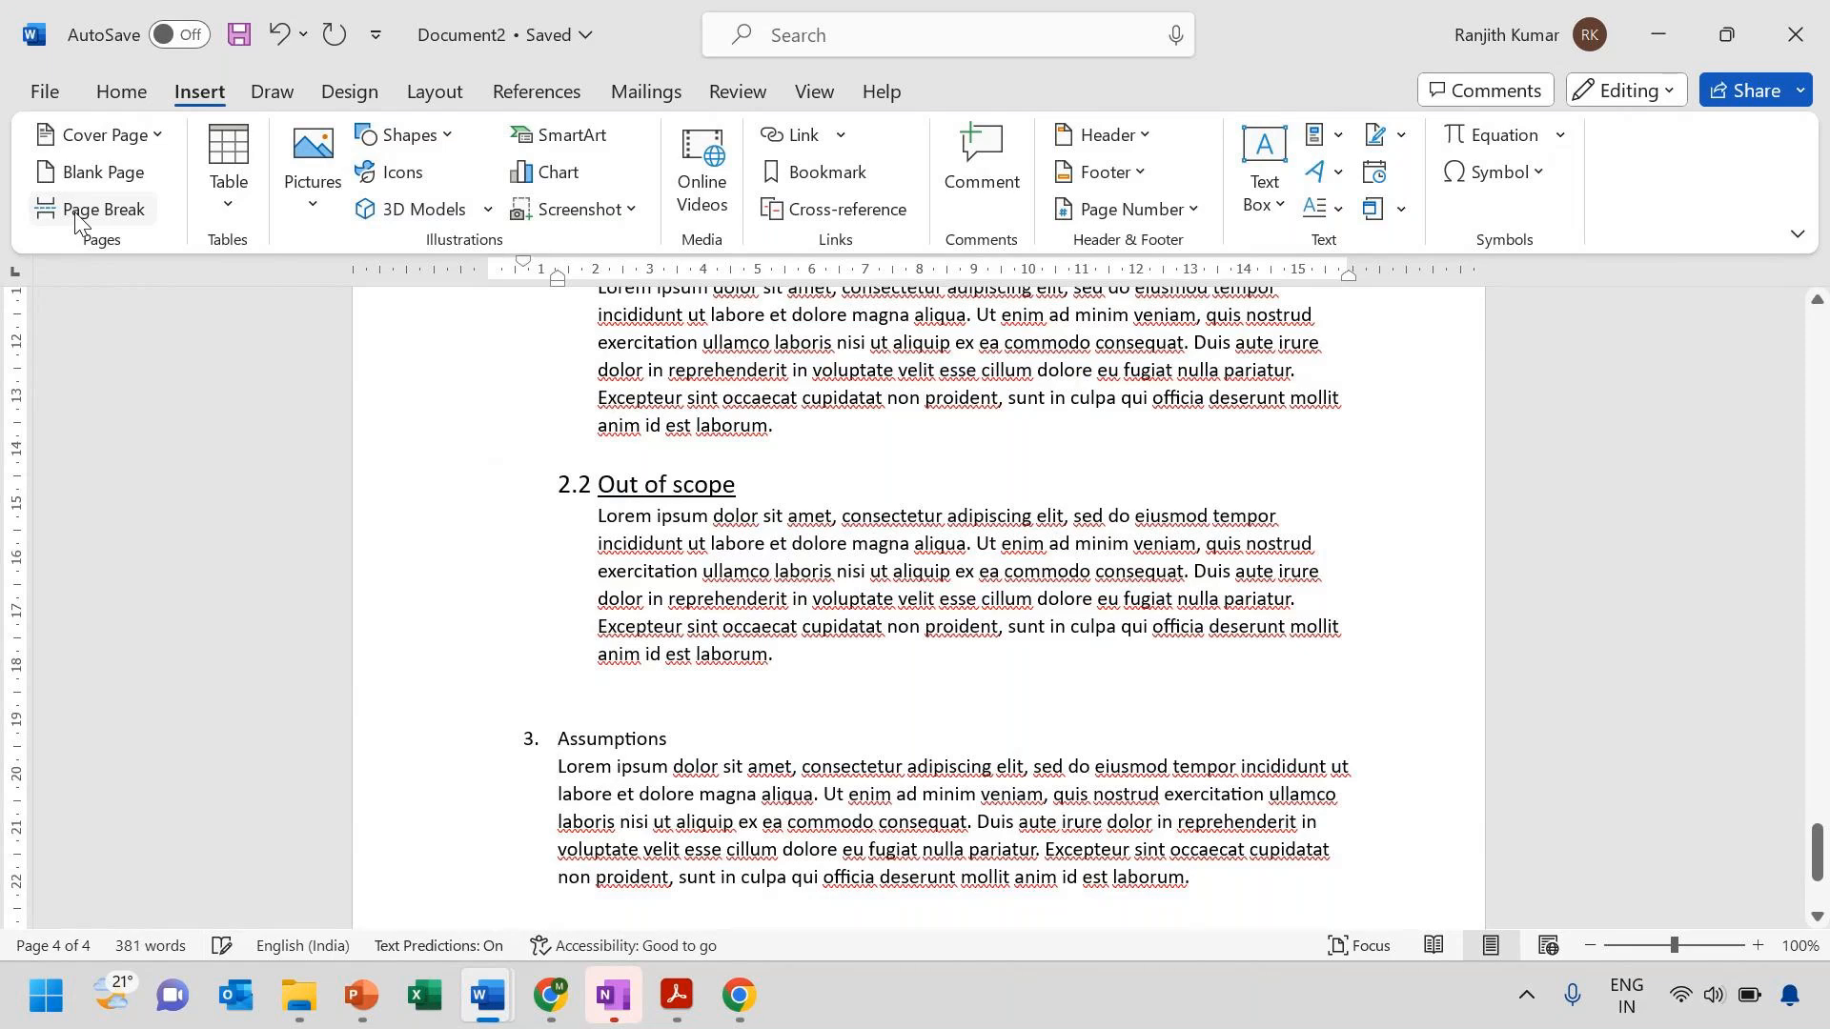
key(shift+End)
Add the numbered heading "4. Dependencies" after the Assumptions paragraph, separated from it by a blank line
key(Down)
key(Down)
key(Down)
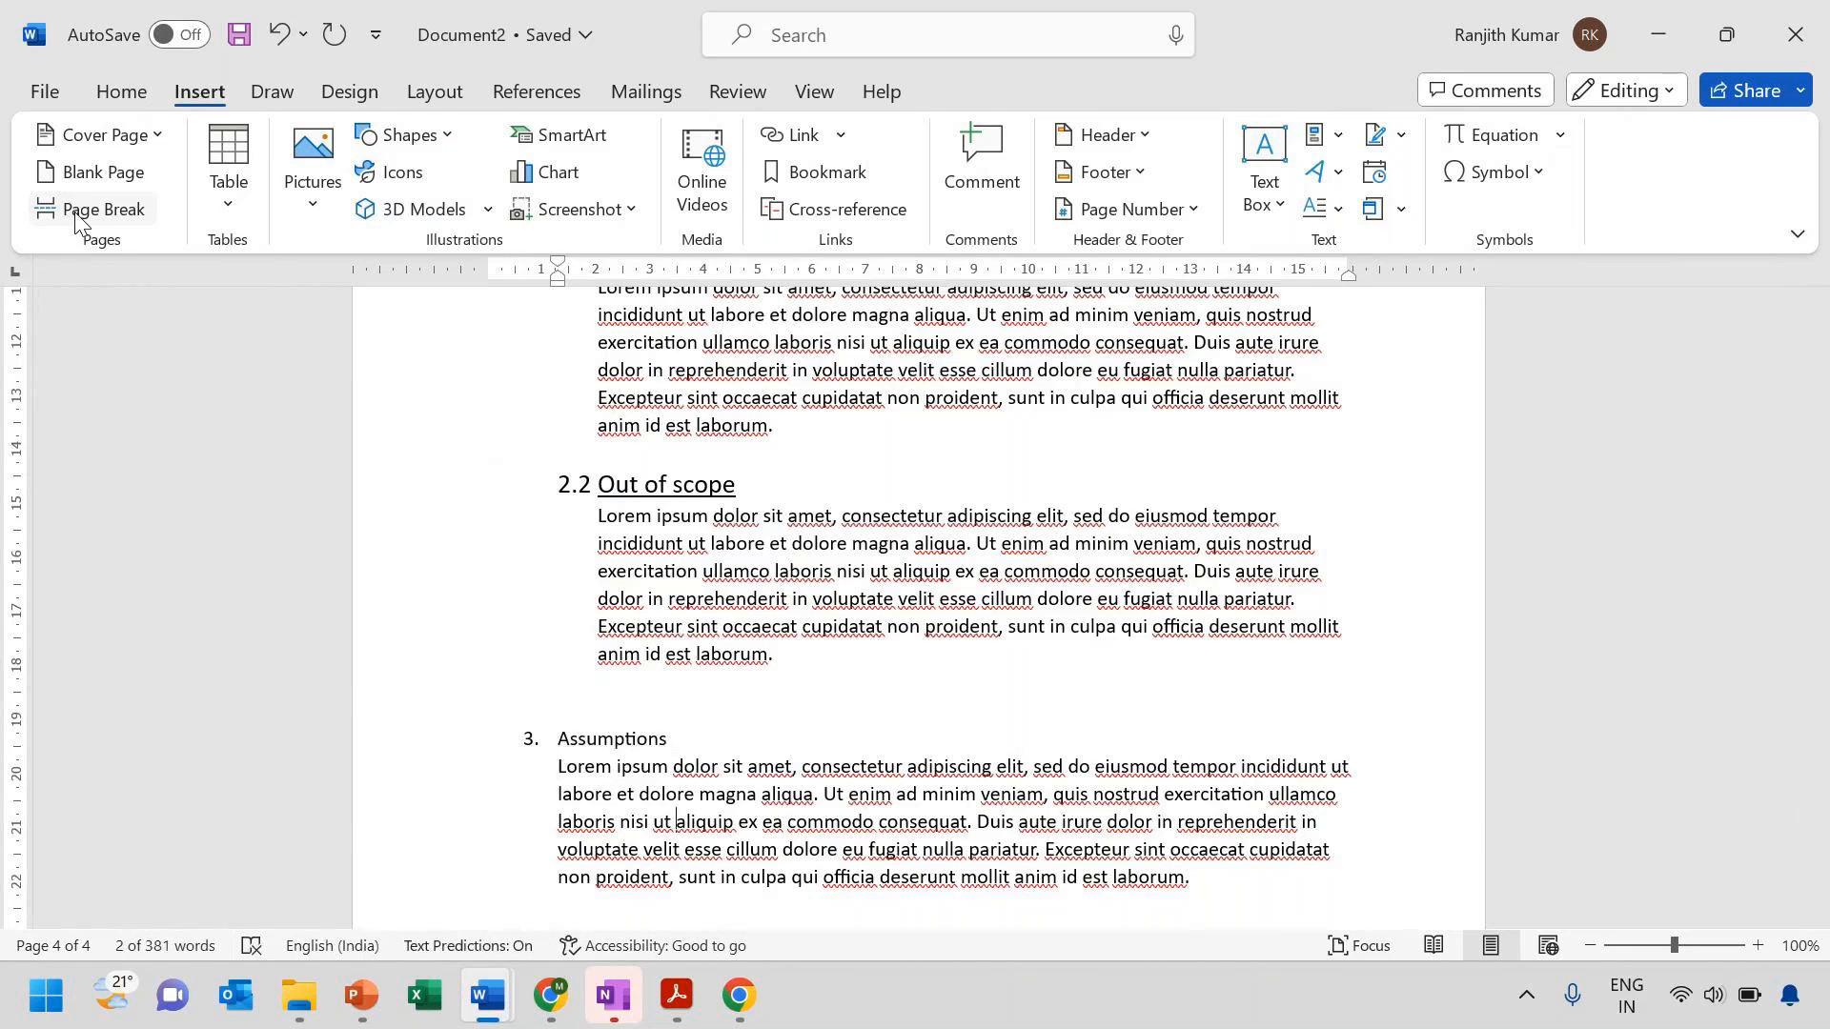
key(Down)
key(Down)
key(Down)
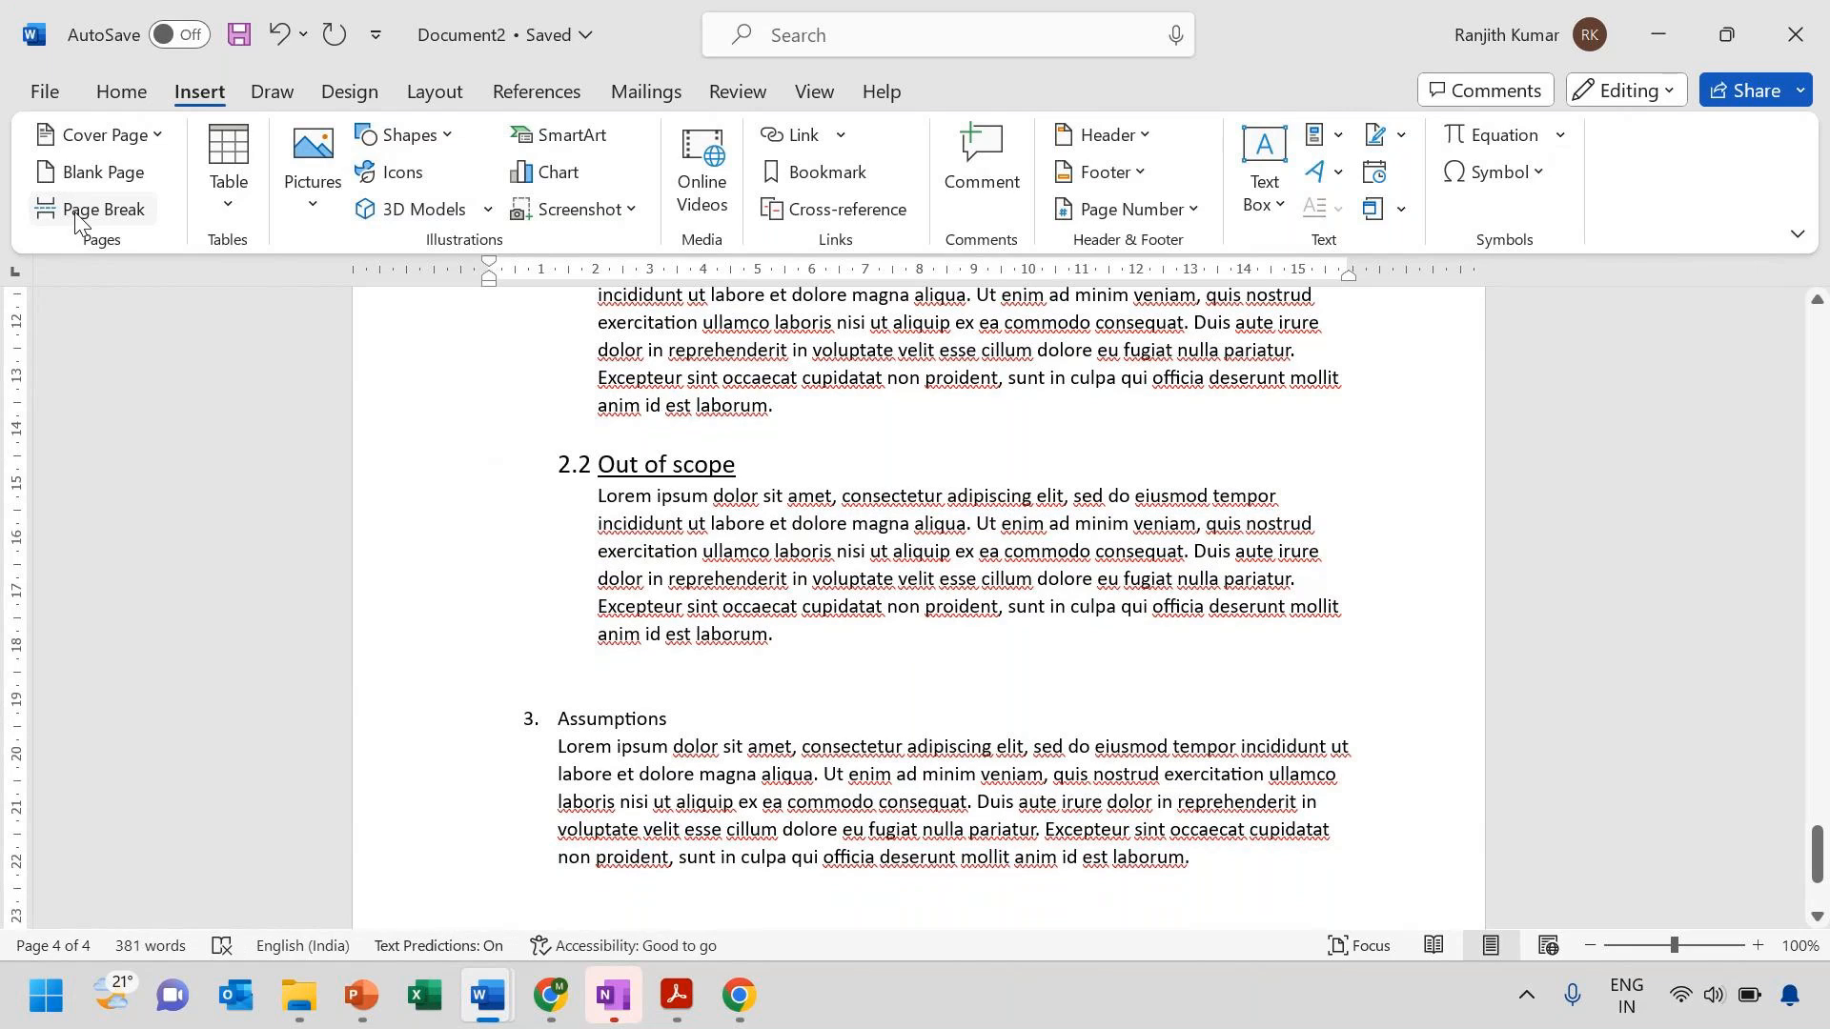
text(4. Dependenxi)
key(BackSpace)
key(BackSpace)
text(cies)
key(Up)
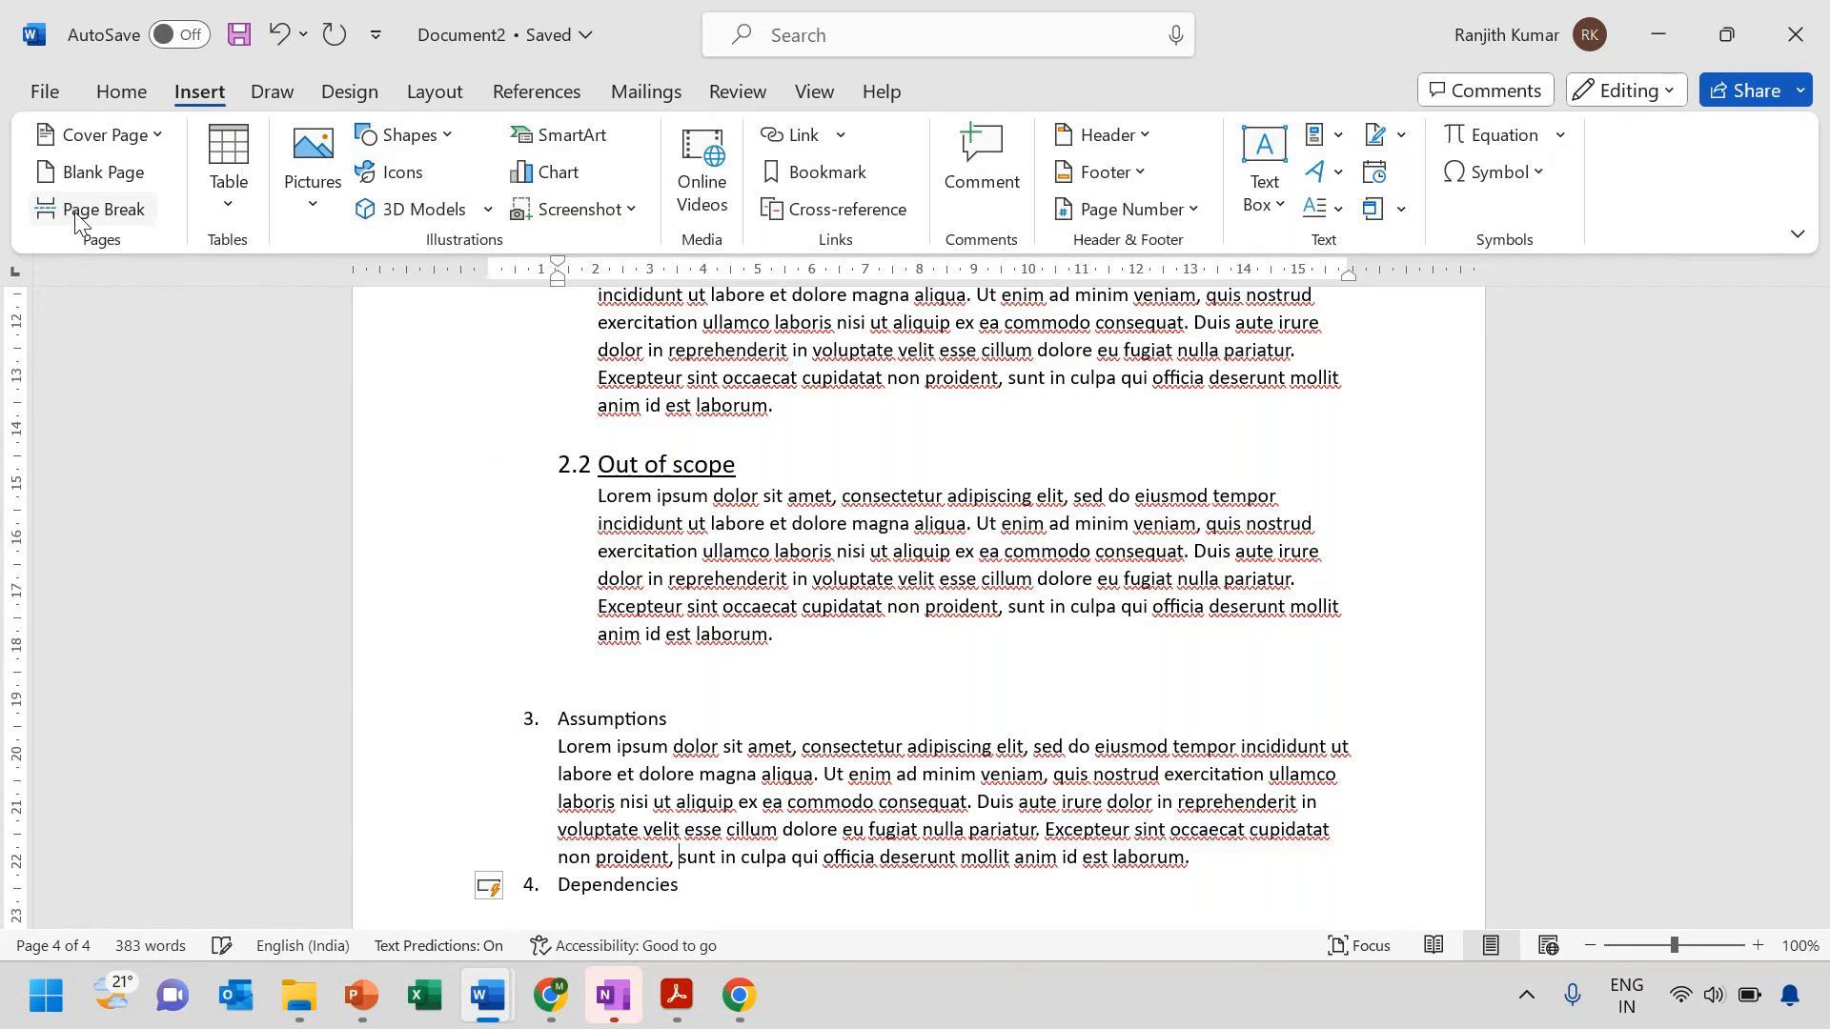
key(Return)
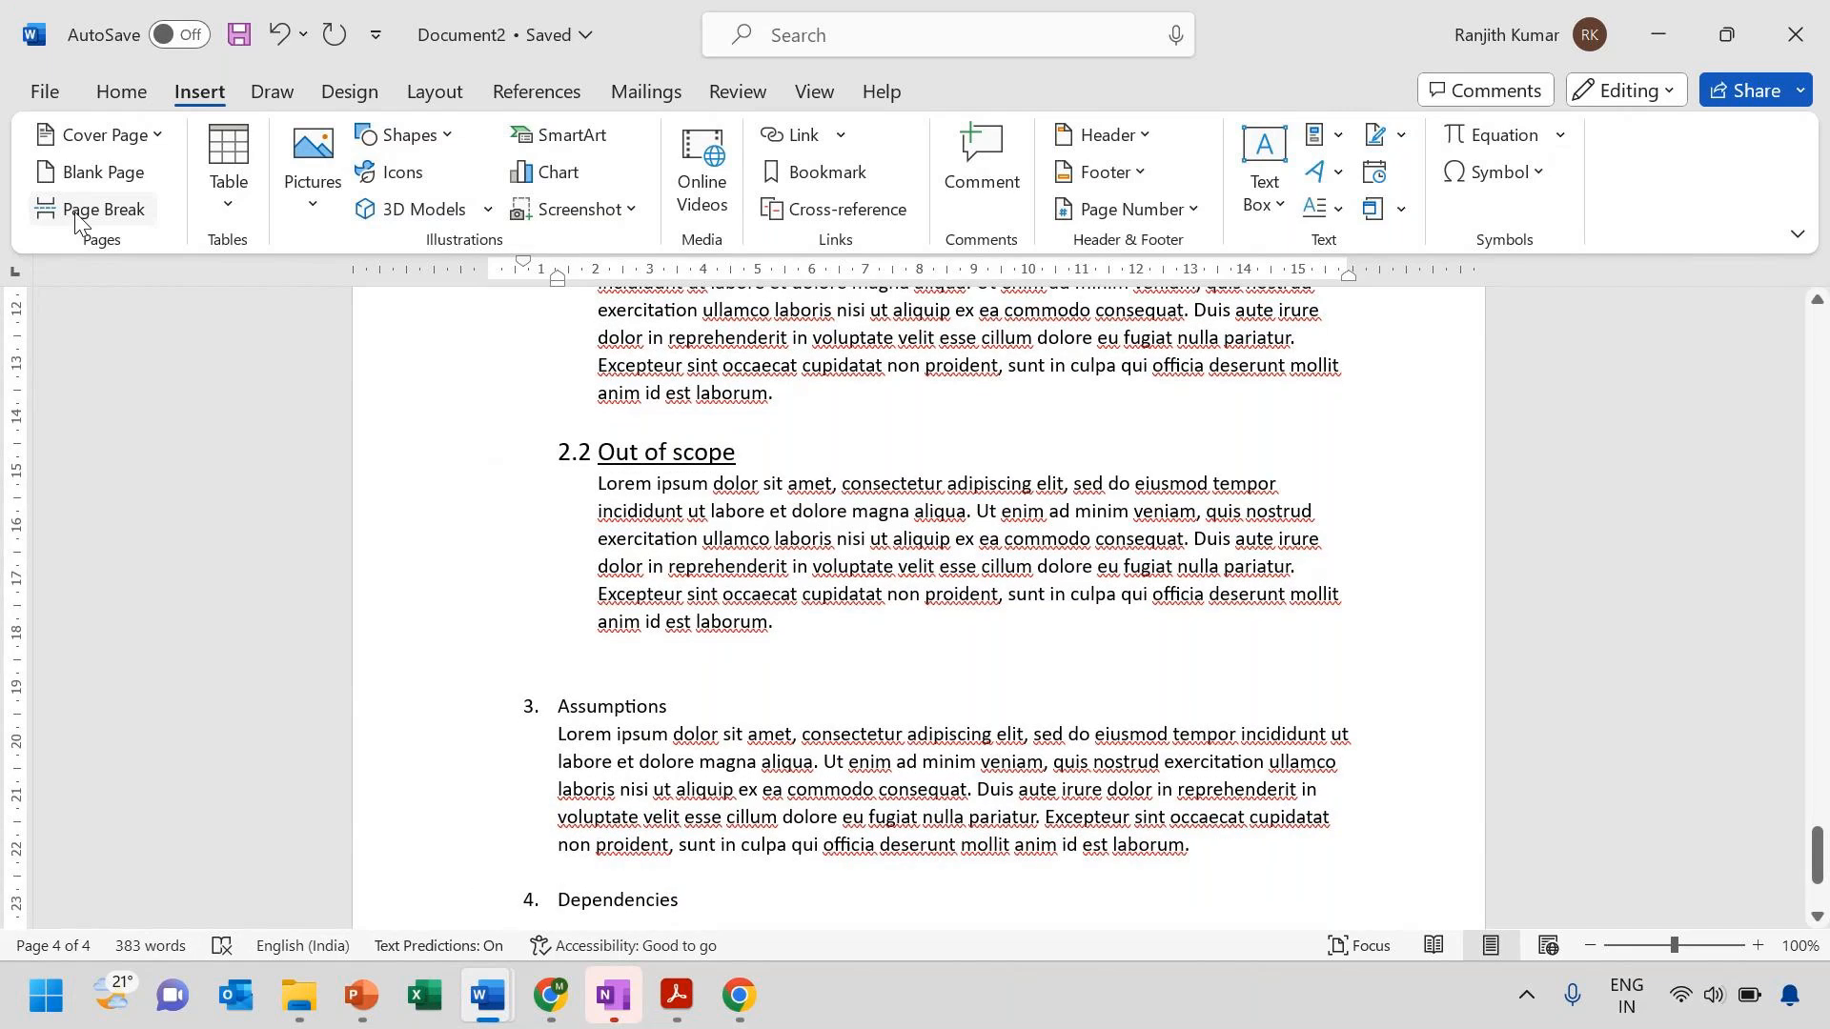
Insert the Lorem ipsum paragraph without numbering under Dependencies and start a new line after it
key(Return)
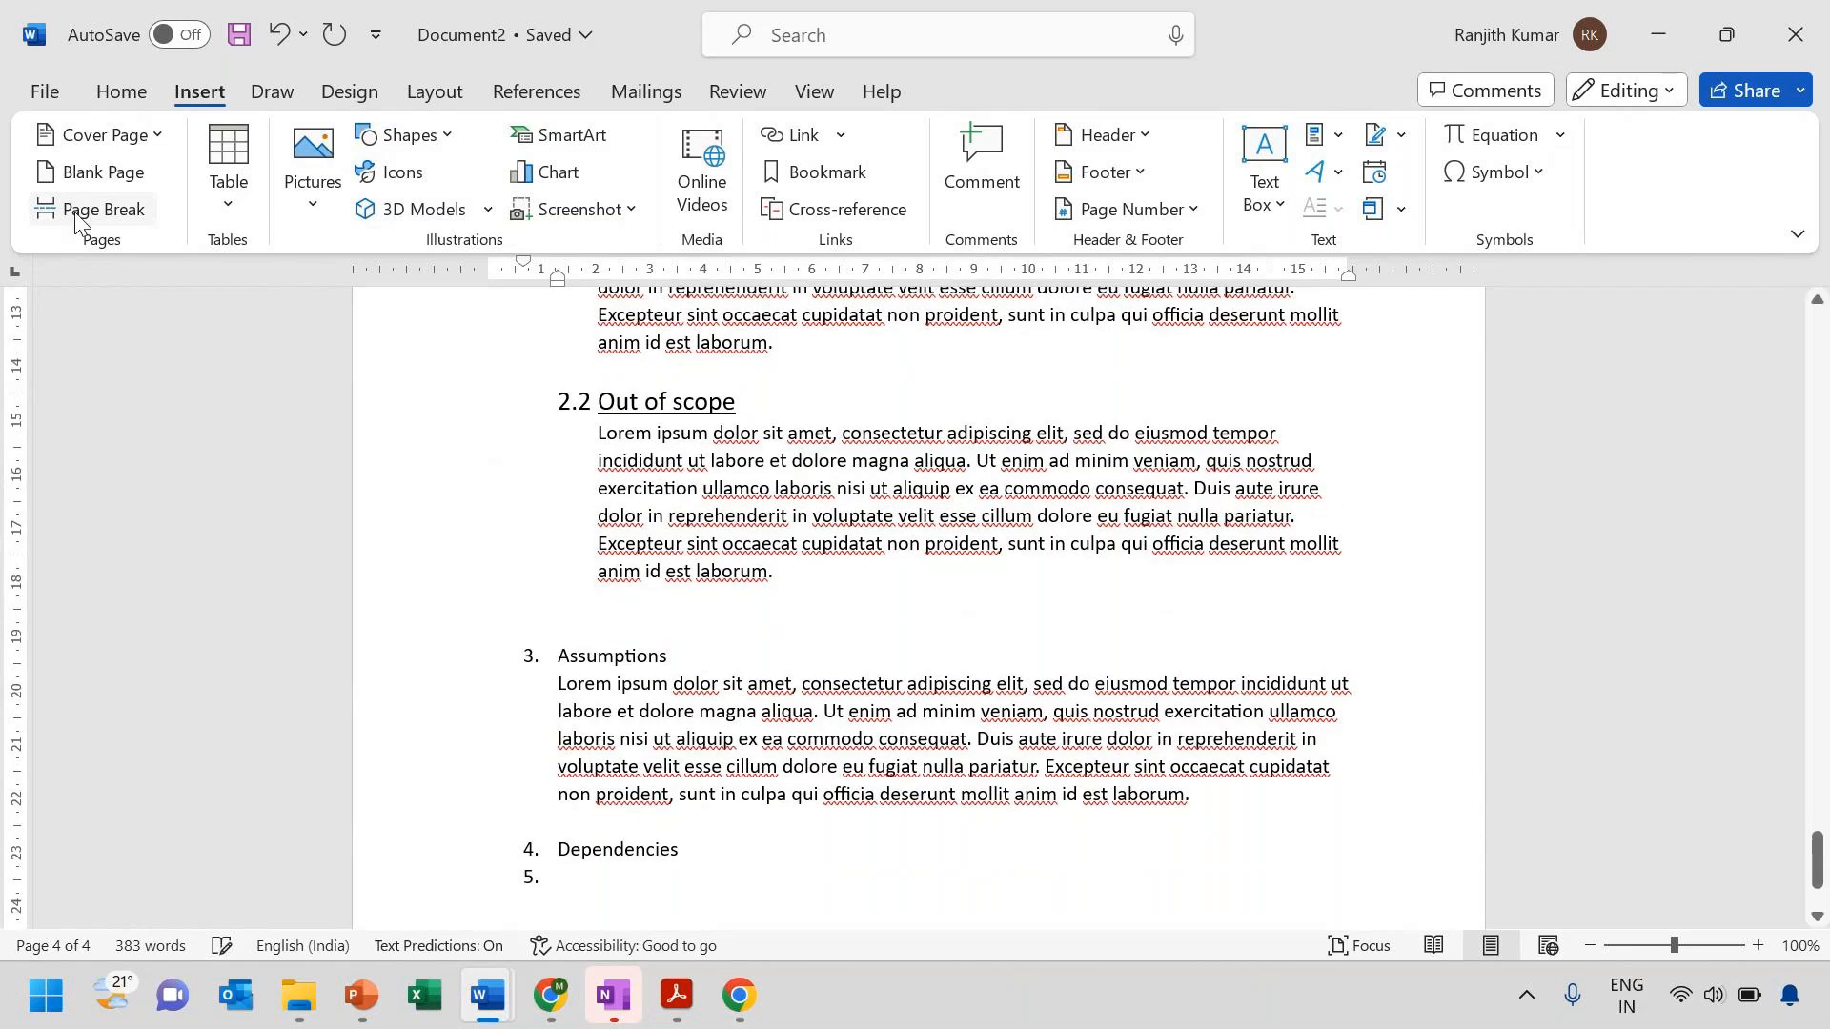
text(Lorem ipsum dolor sit amet, consectetur adipiscing elit, sed do eiusmod tempor incididunt ut labore et dolore magna aliqua. Ut enim ad minim veniam, quis nostrud exercitation ullamco laboris nisi ut aliquip ex ea commodo consequat. Duis aute irure dolor in reprehenderit in voluptate velit esse cillum dolore eu fugiat nulla pariatur. Excepteur sint occaecat cupidatat non proident, sunt in culpa qui officia deserunt mollit anim id est laborum.)
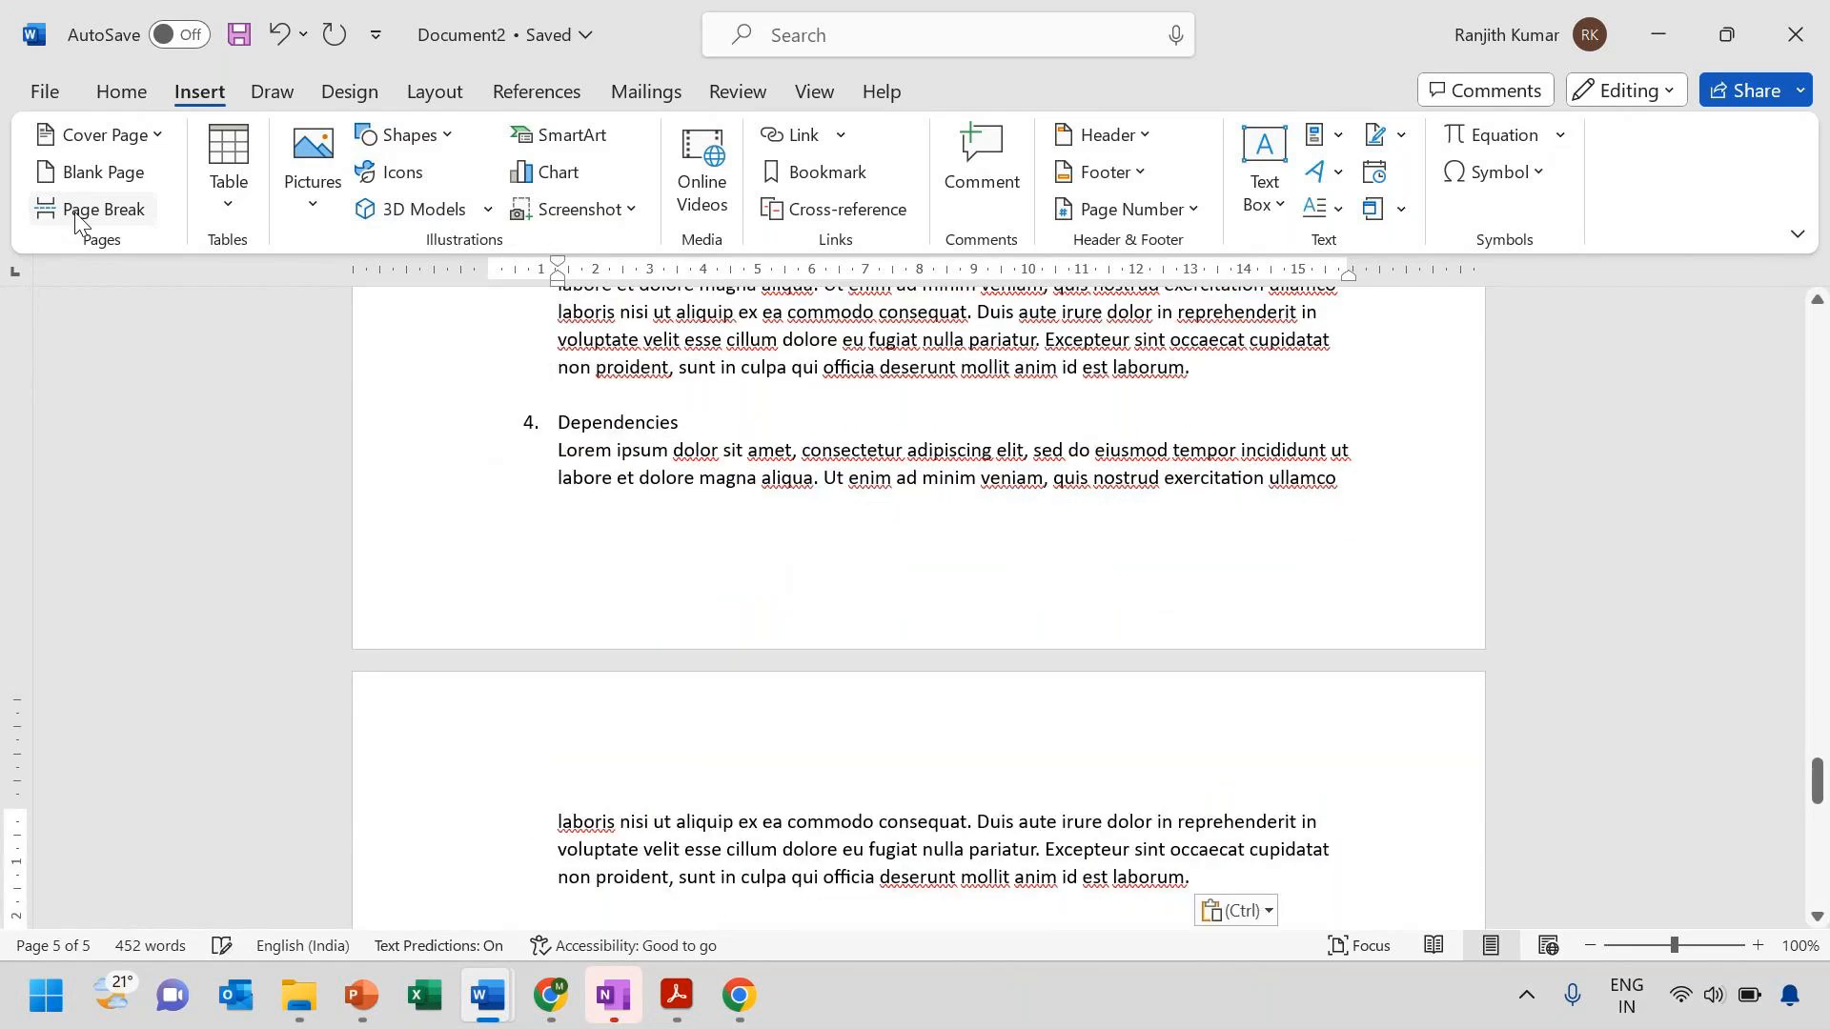
key(Return)
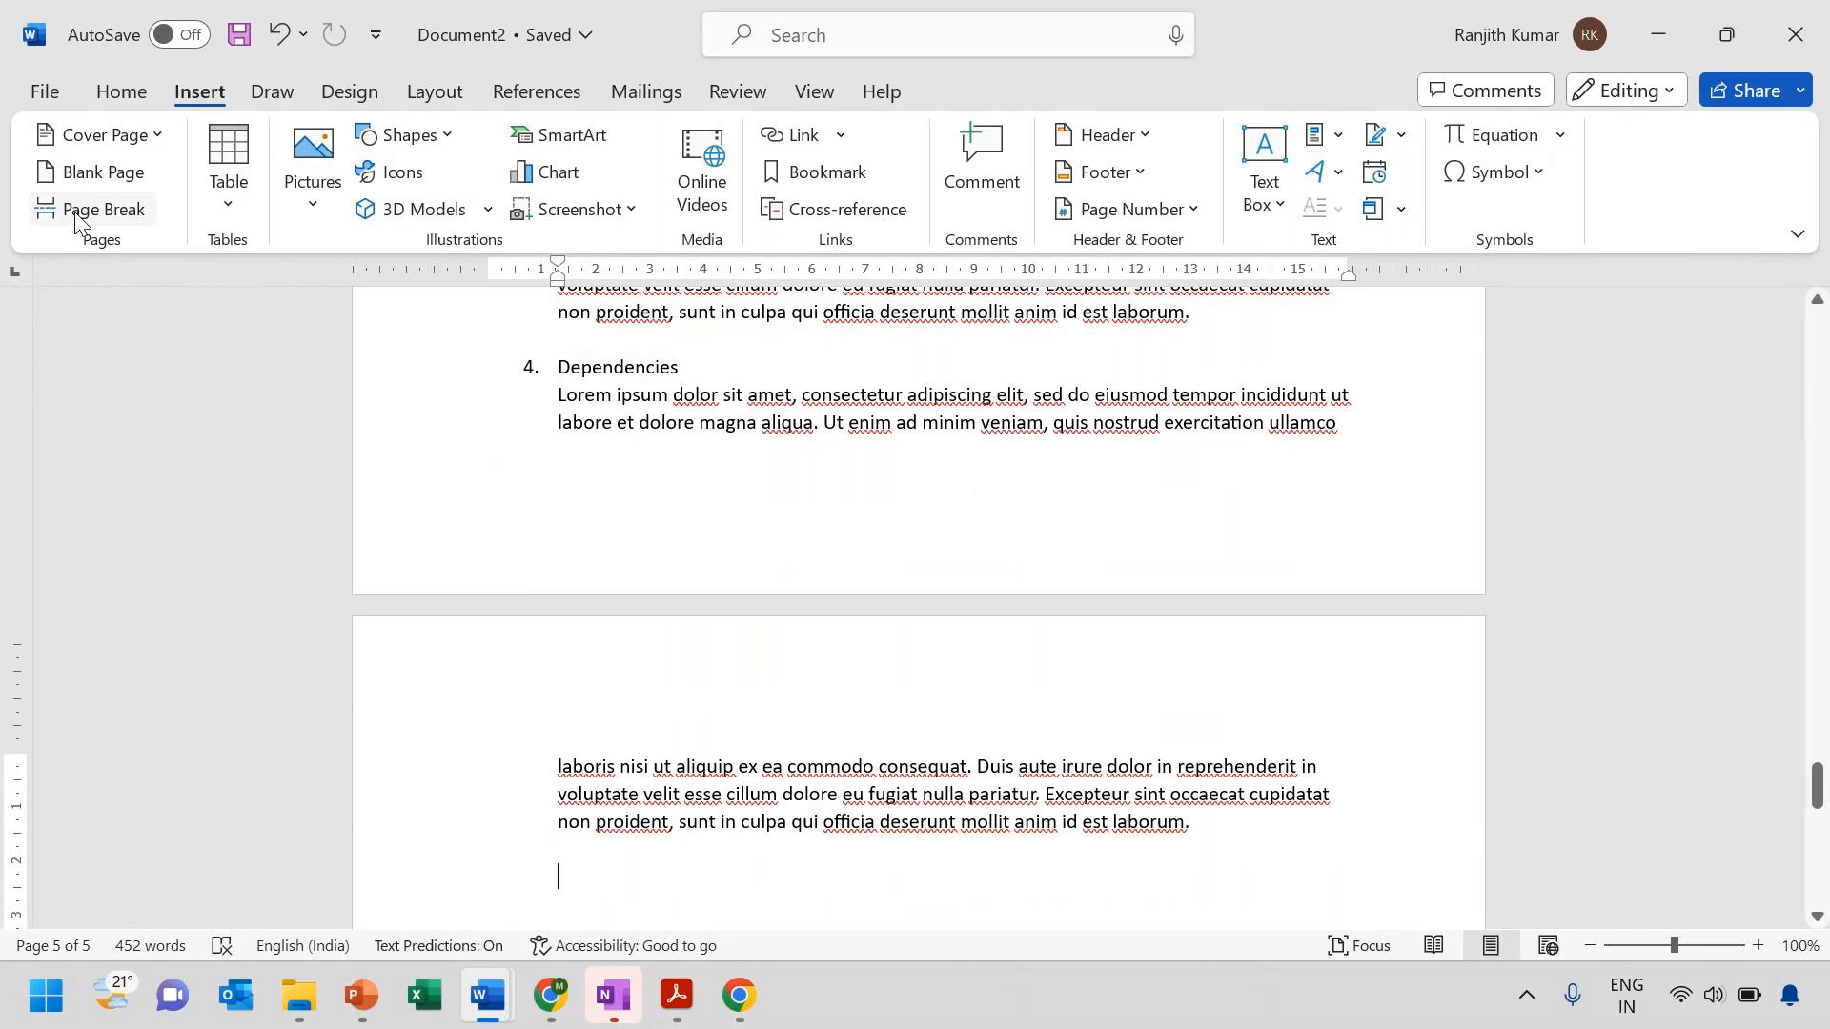
Add the numbered heading "5. Glossary" and insert the unnumbered Lorem ipsum paragraph beneath it
text(Glo)
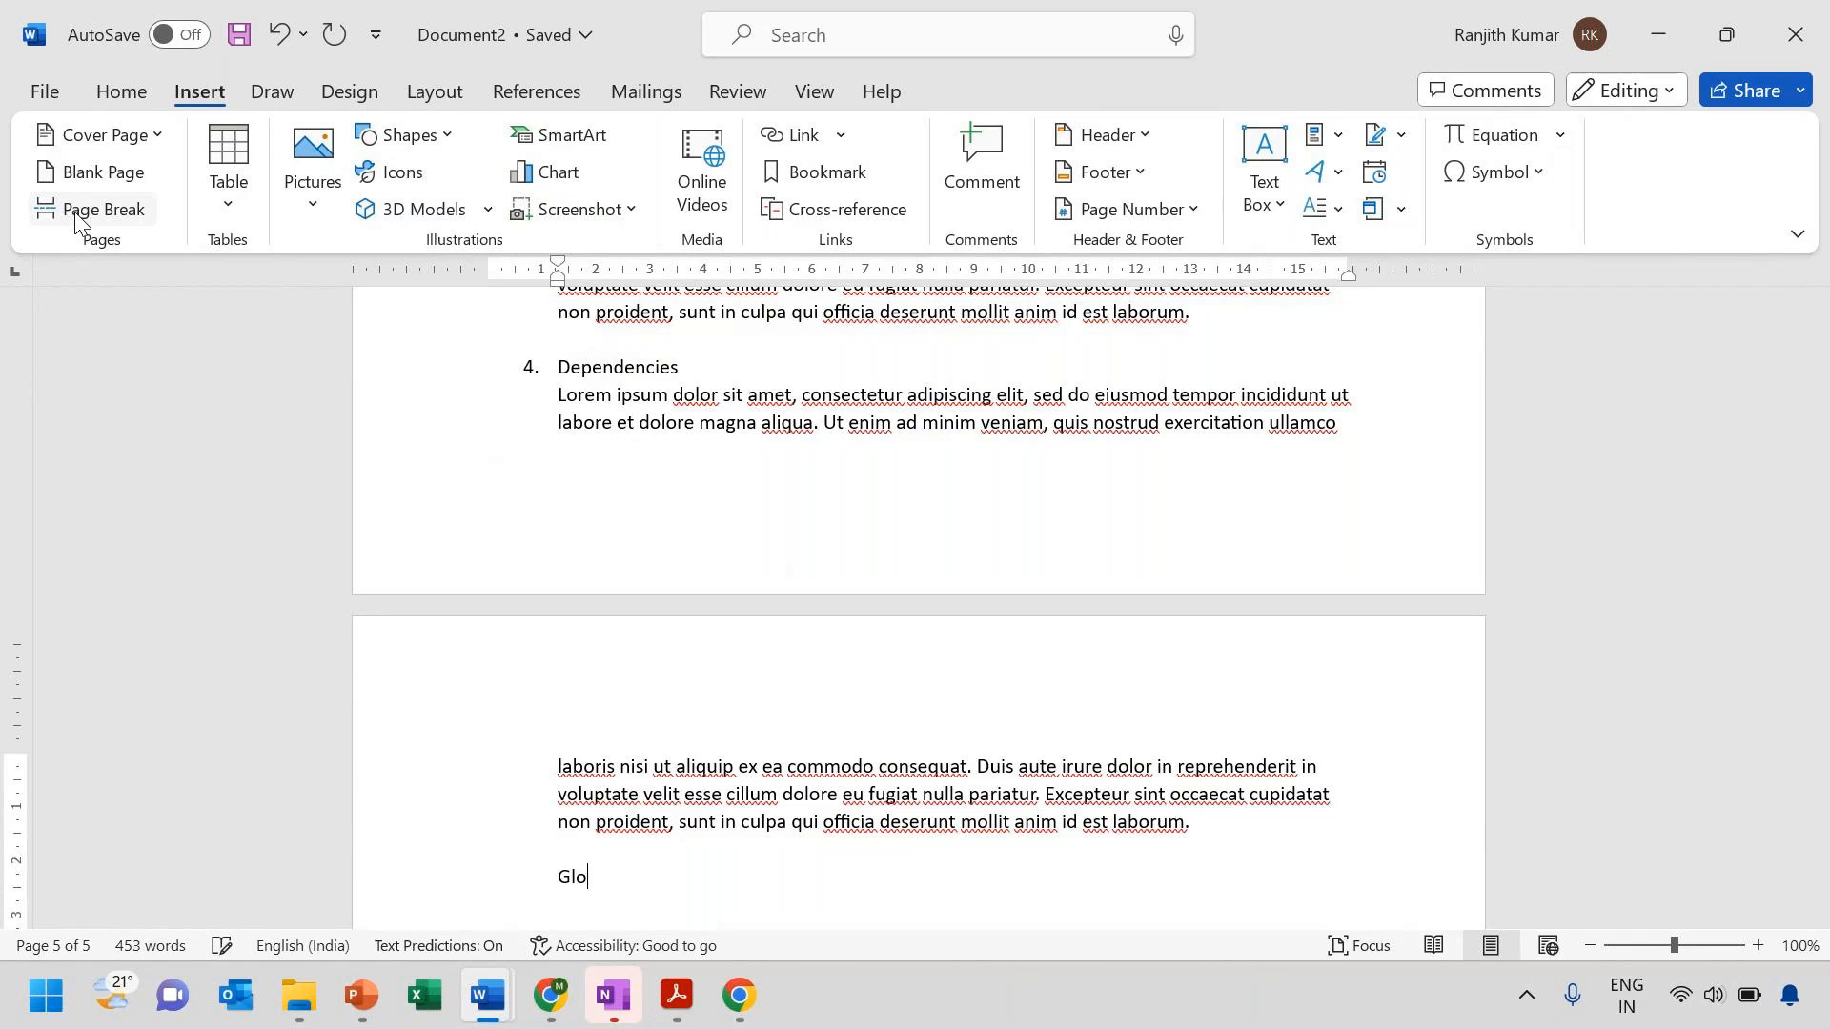
text(ssary)
text(5.)
key(Return)
key(BackSpace)
text(Lorem ipsum dolor sit amet, consectetur adipiscing elit, sed do eiusmod tempor incididunt ut labore et dolore magna aliqua. Ut enim ad minim veniam, quis nostrud exercitation ullamco laboris nisi ut aliquip ex ea commodo consequat. Duis aute irure dolor in reprehenderit in voluptate velit esse cillum dolore eu fugiat nulla pariatur. Excepteur sint occaecat cupidatat non proident, sunt in culpa qui officia deserunt mollit anim id est laborum.)
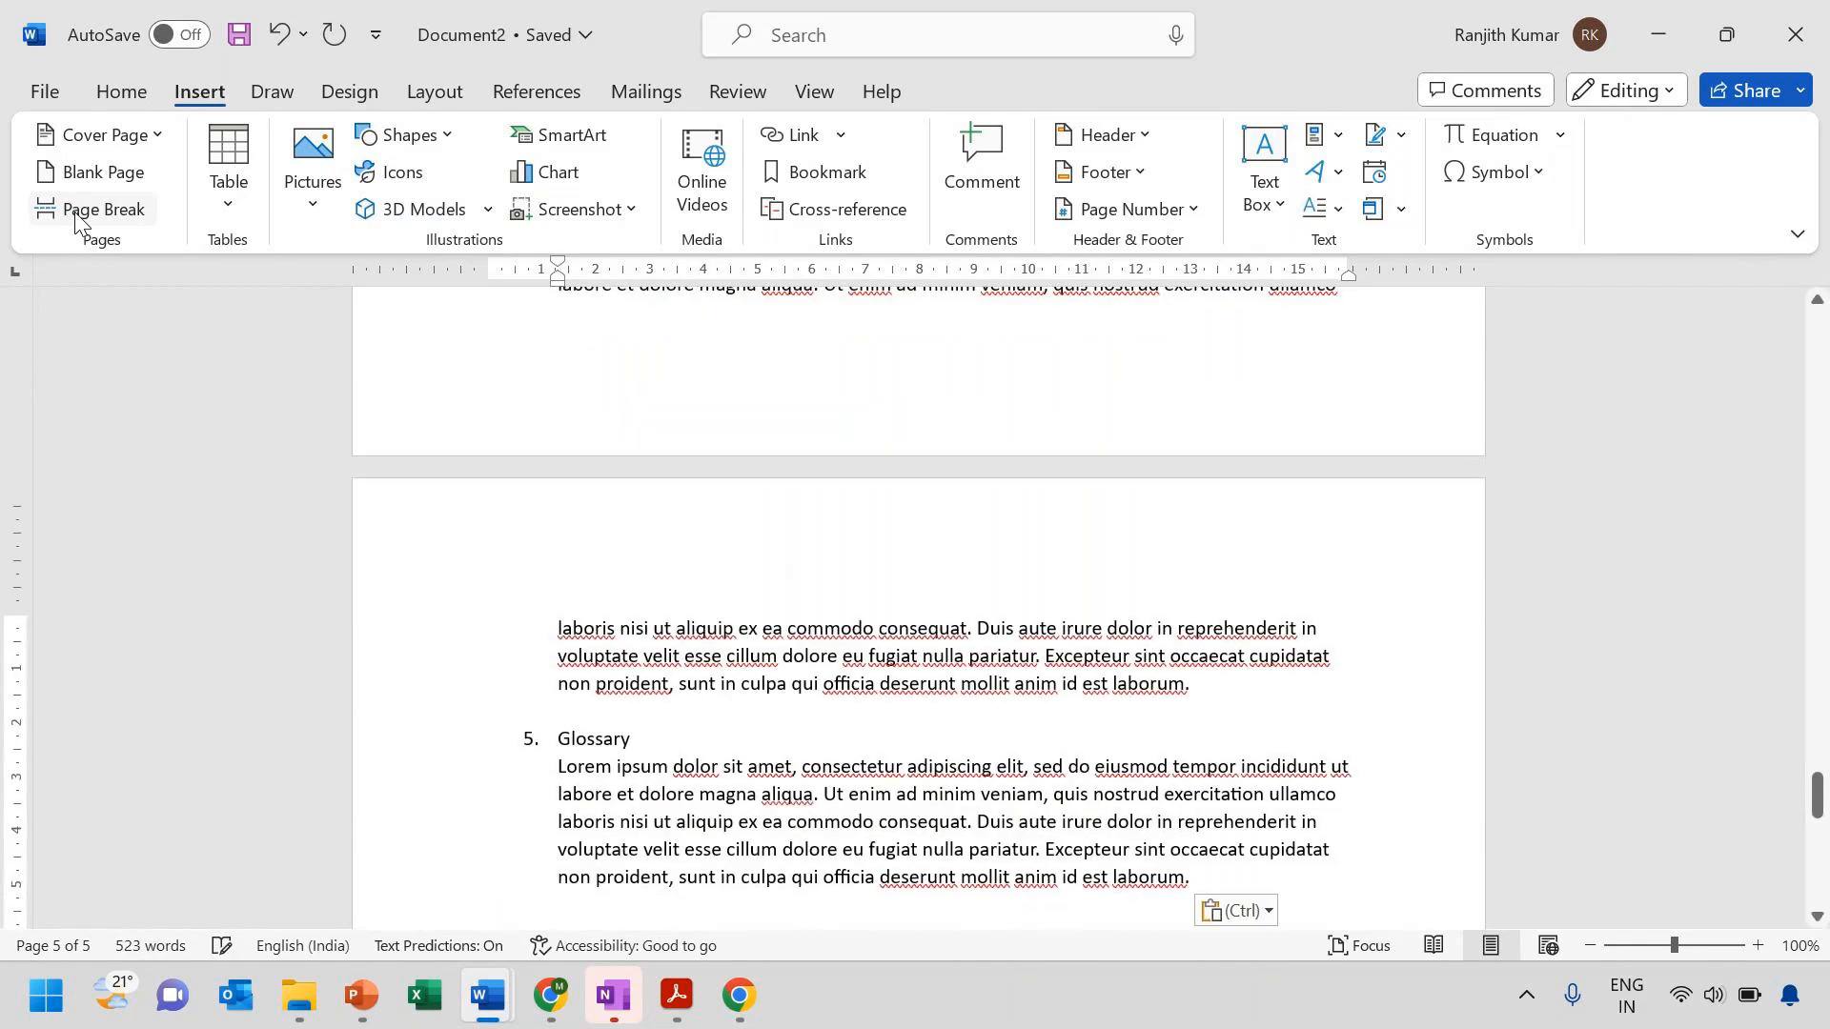
Add the numbered heading "6. Business Requirements/Functional Requirements" and insert the unnumbered Lorem ipsum paragraph beneath it
key(Return)
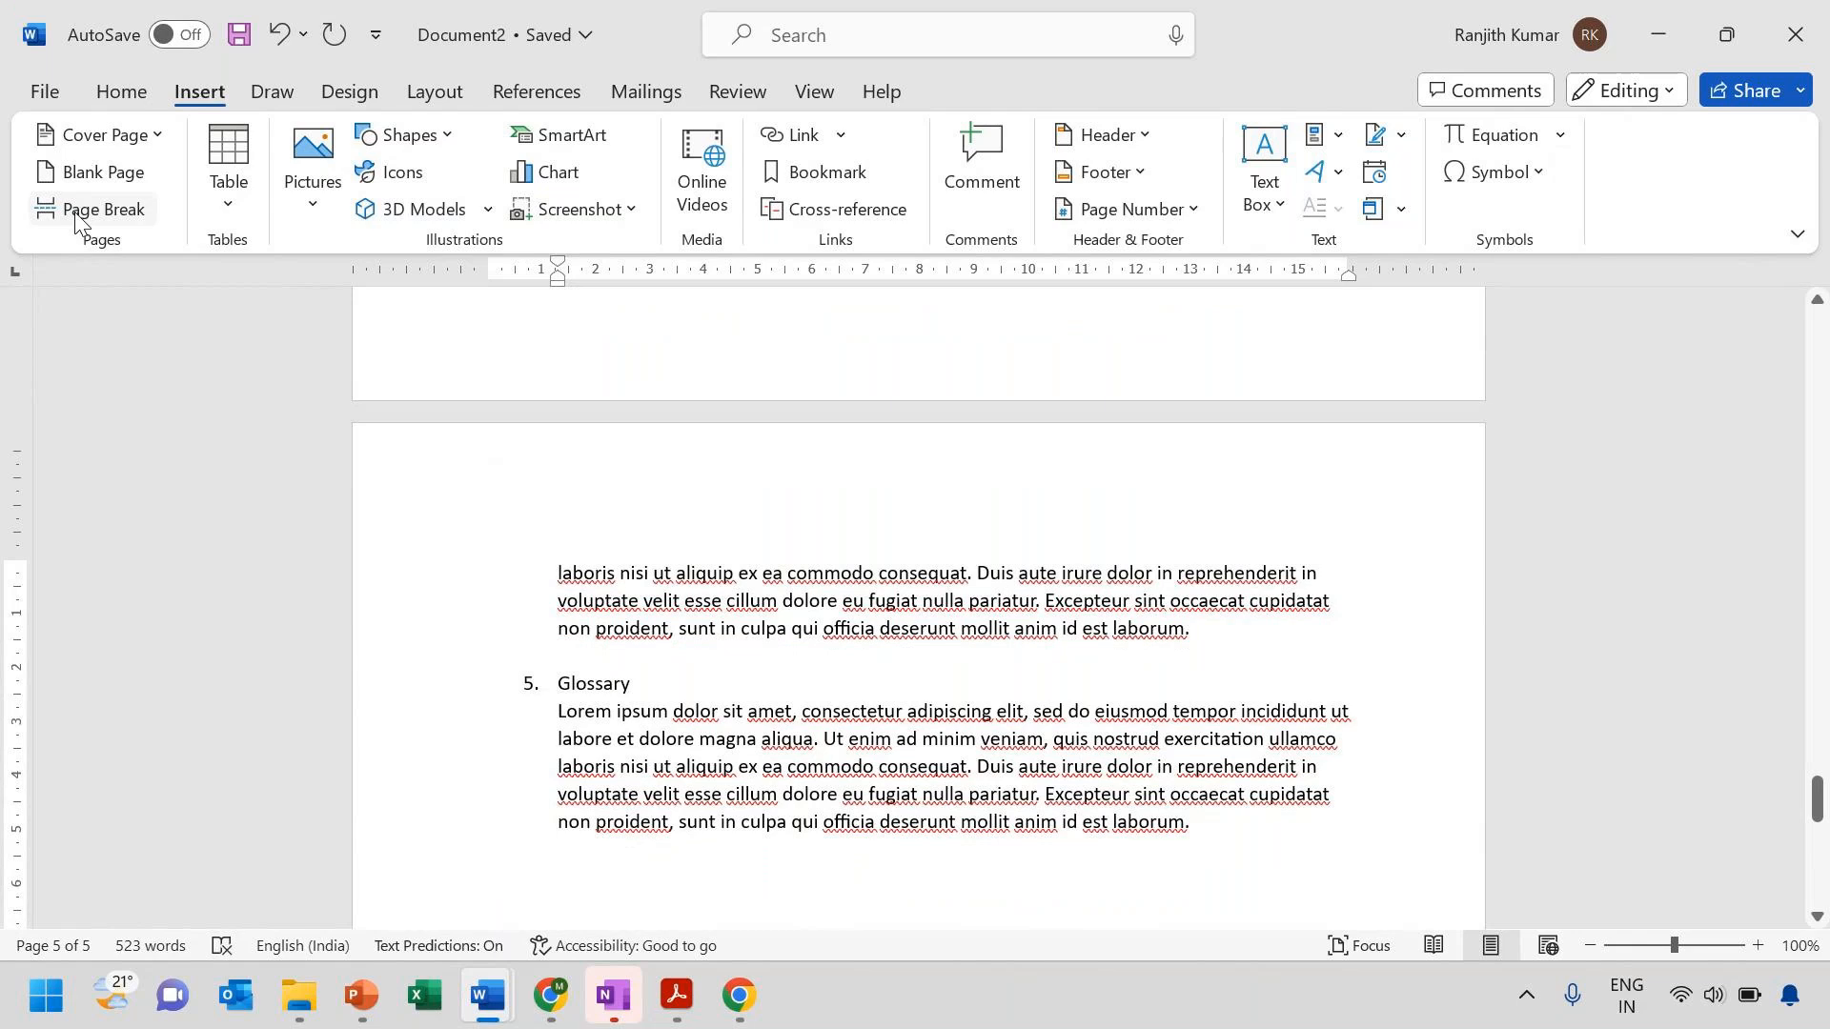
text(6. )
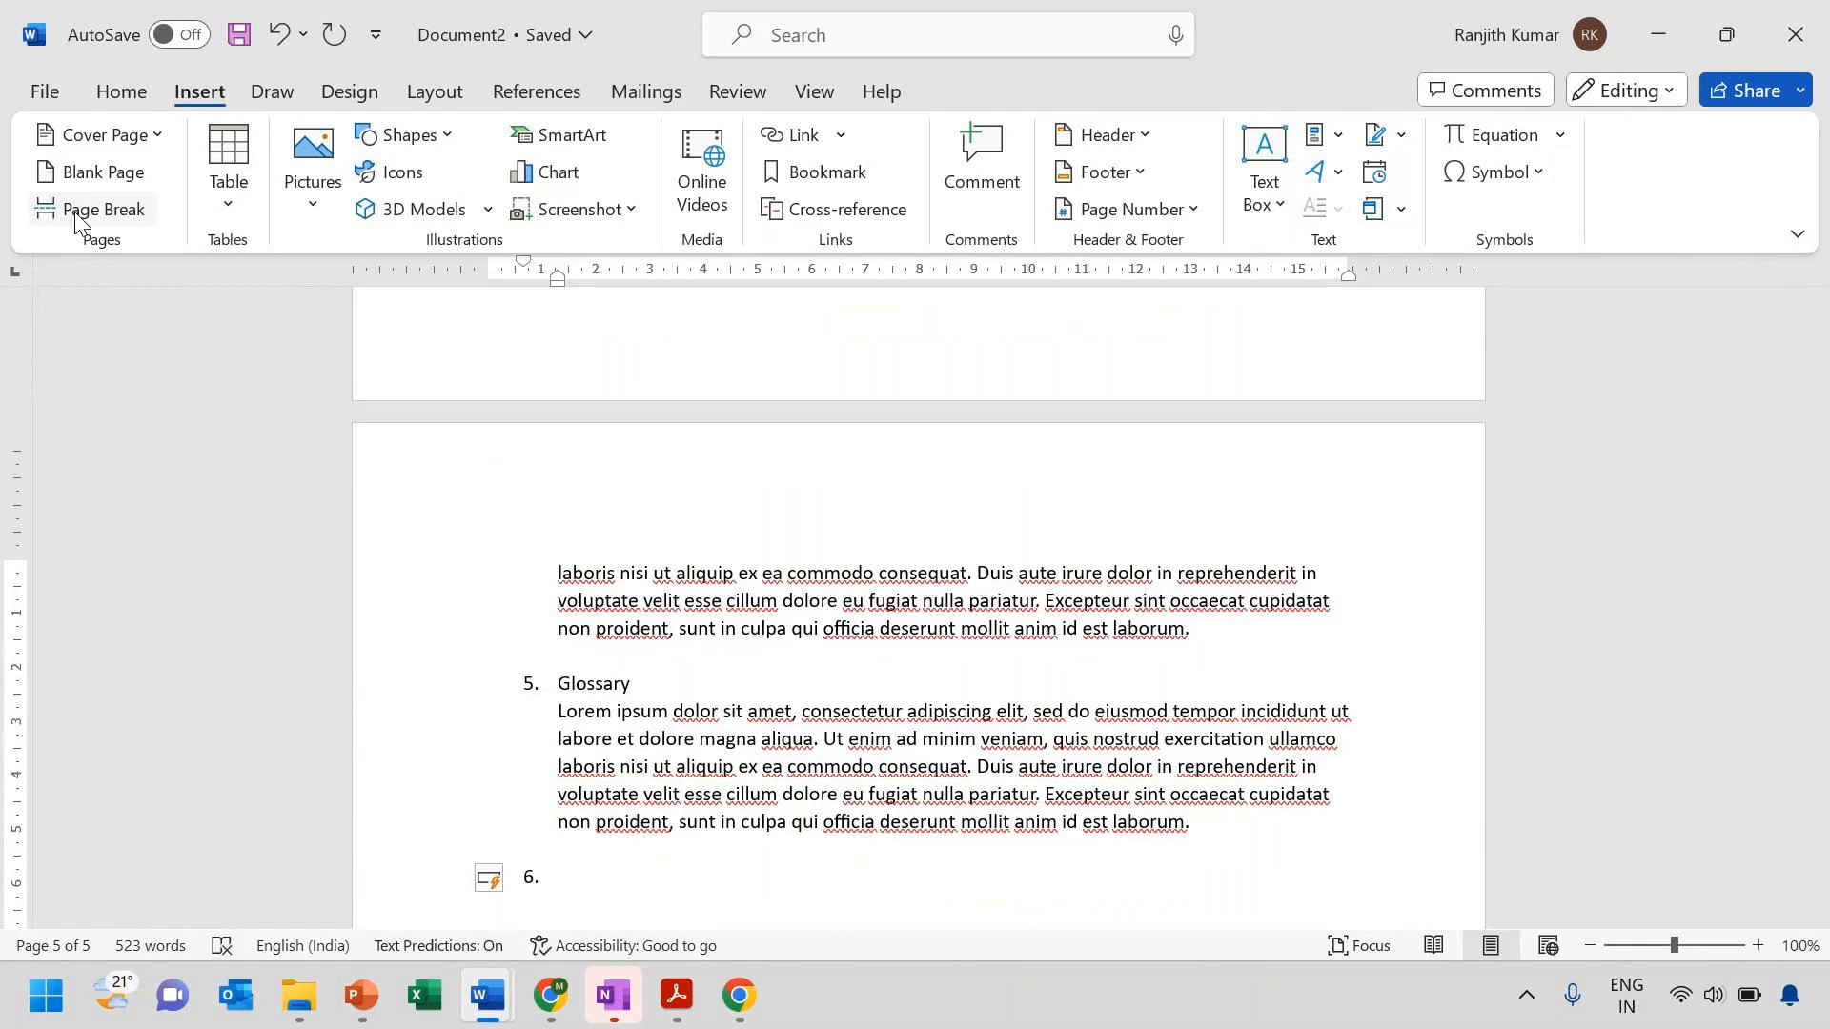
text(Business Requirements)
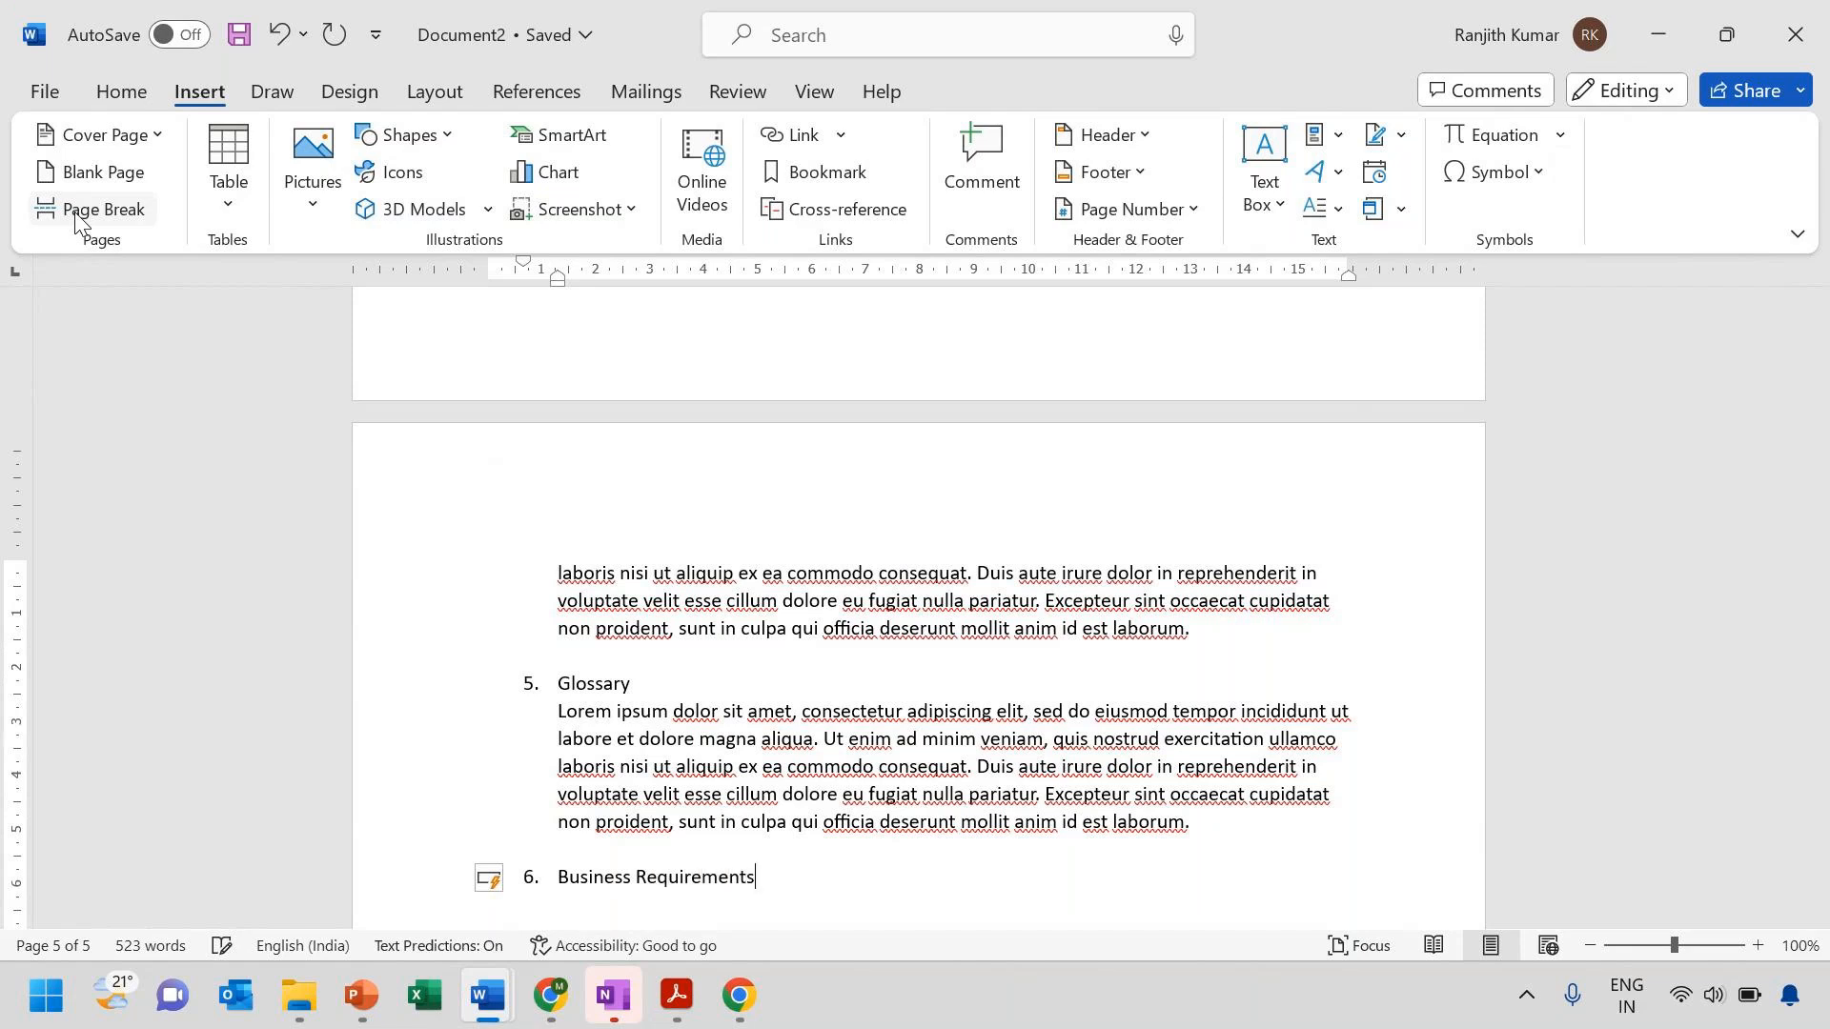
text(/Functional)
text(Requirements)
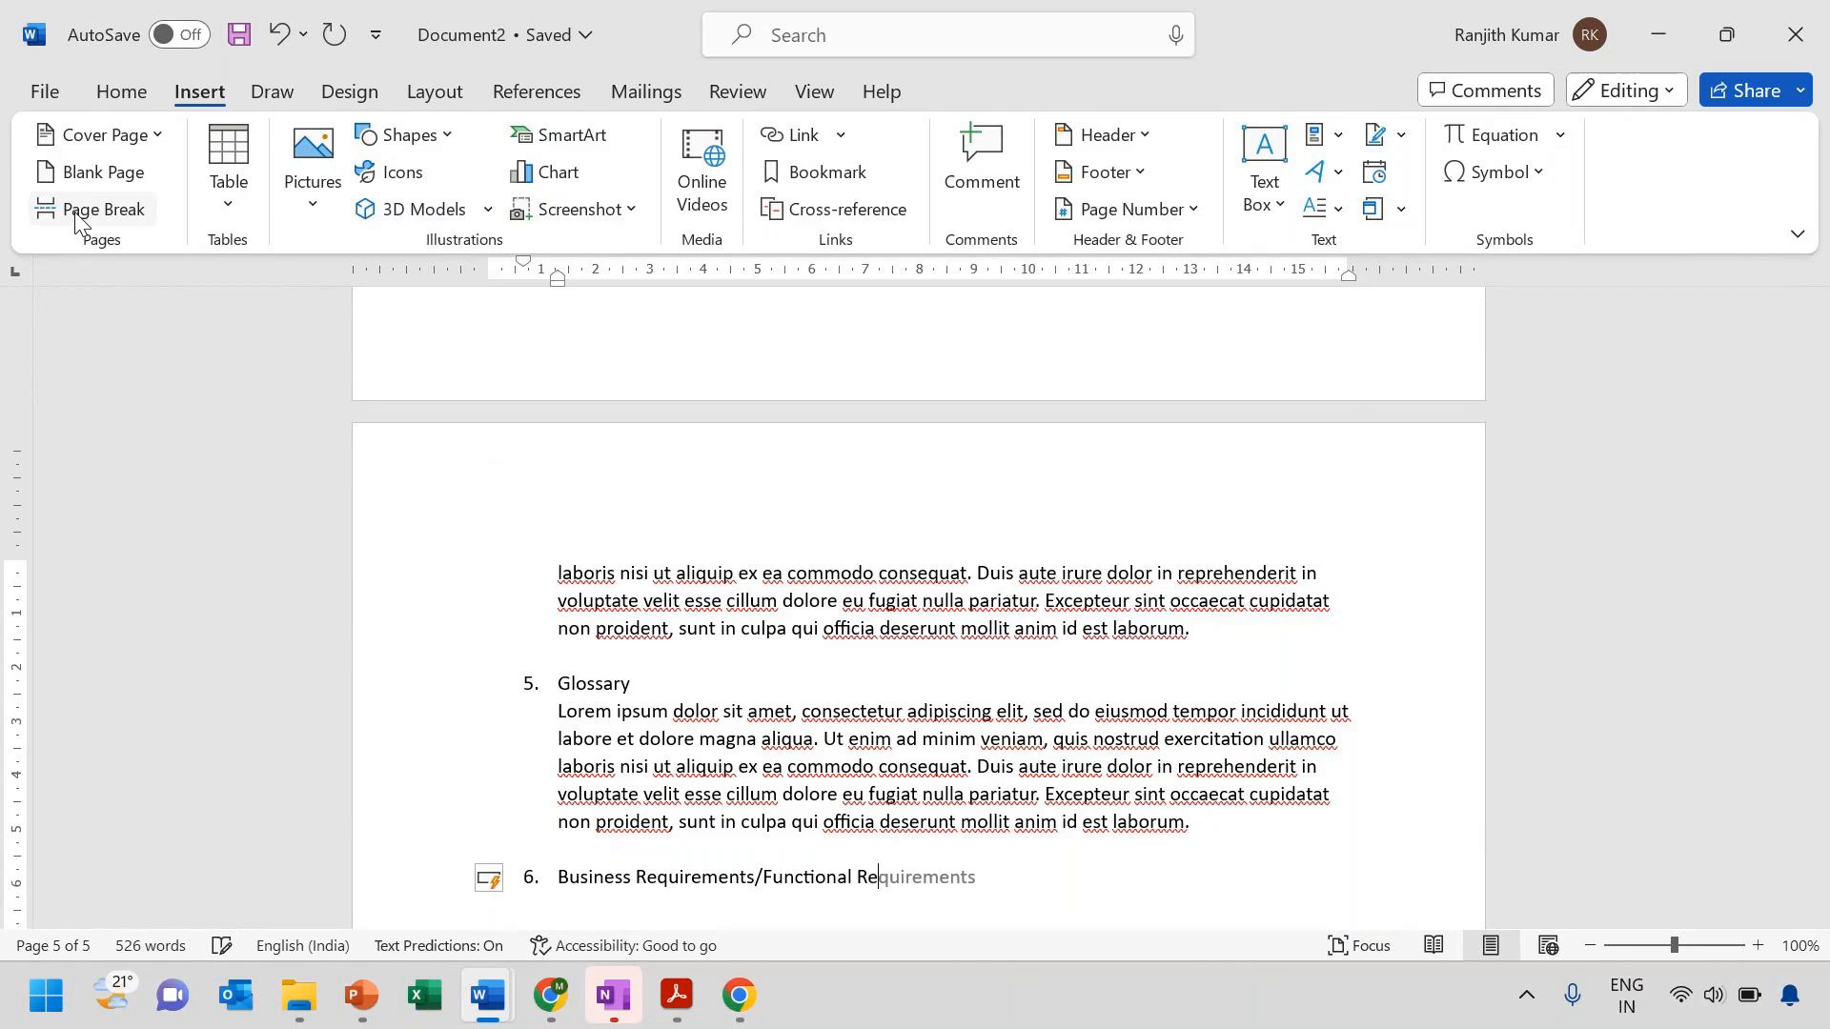
key(Return)
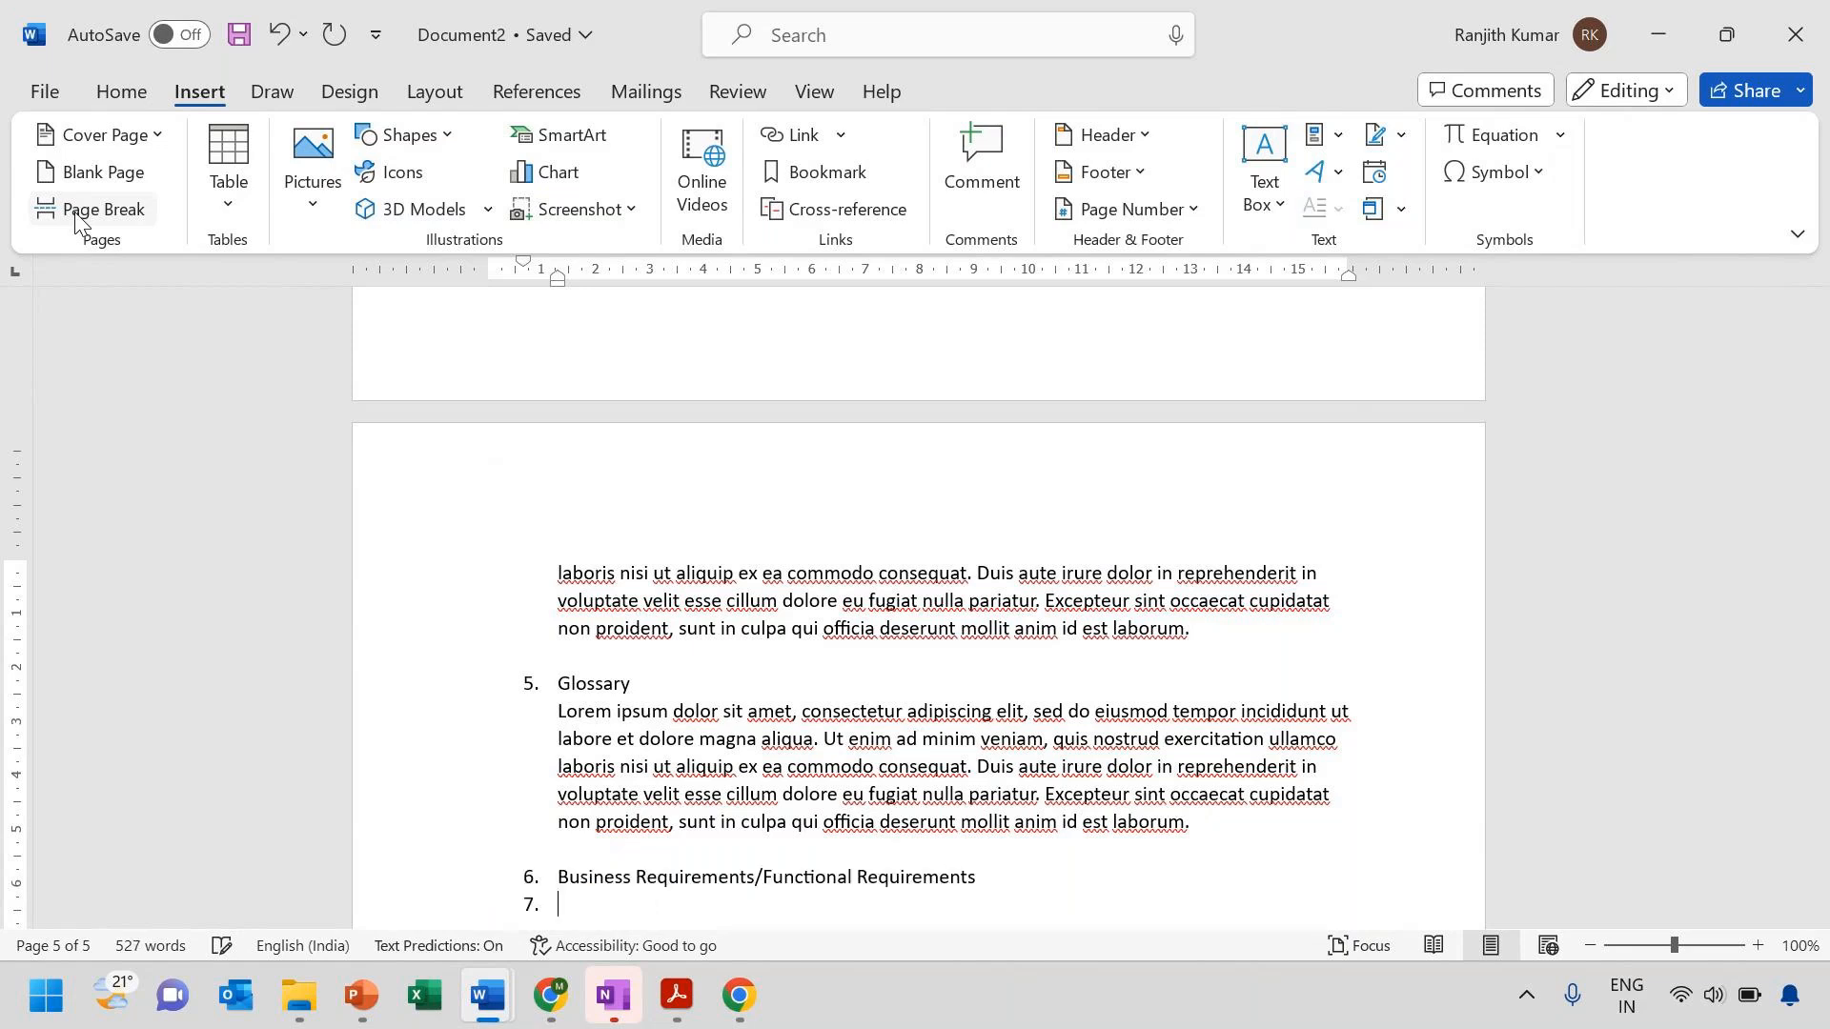
key(BackSpace)
text(Lorem ipsum dolor sit amet, consectetur adipiscing elit, sed do eiusmod tempor incididunt ut labore et dolore magna aliqua. Ut enim ad minim veniam, quis nostrud exercitation ullamco laboris nisi ut aliquip ex ea commodo consequat. Duis aute irure dolor in reprehenderit in voluptate velit esse cillum dolore eu fugiat nulla pariatur. Excepteur sint occaecat cupidatat non proident, sunt in culpa qui officia deserunt mollit anim id est laborum.)
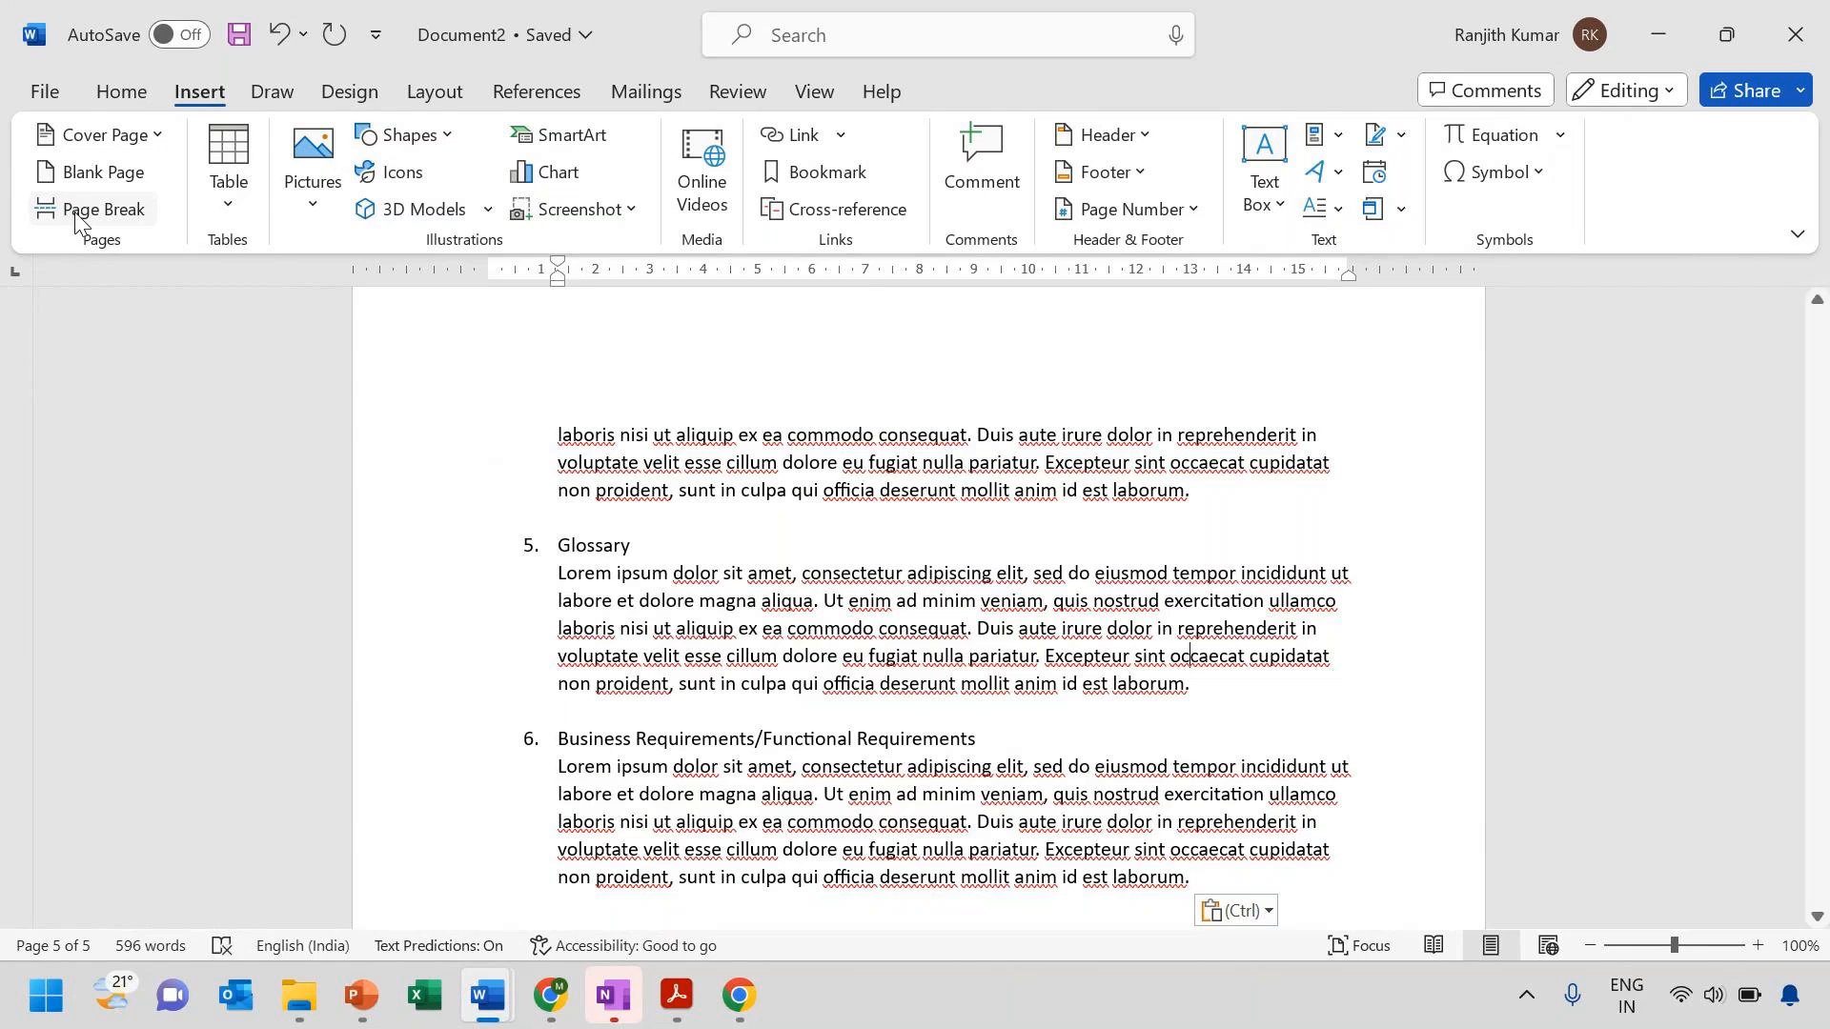
Review the numbered sections from Scope through Business Requirements/Functional Requirements
scroll(76, 219, up, 15)
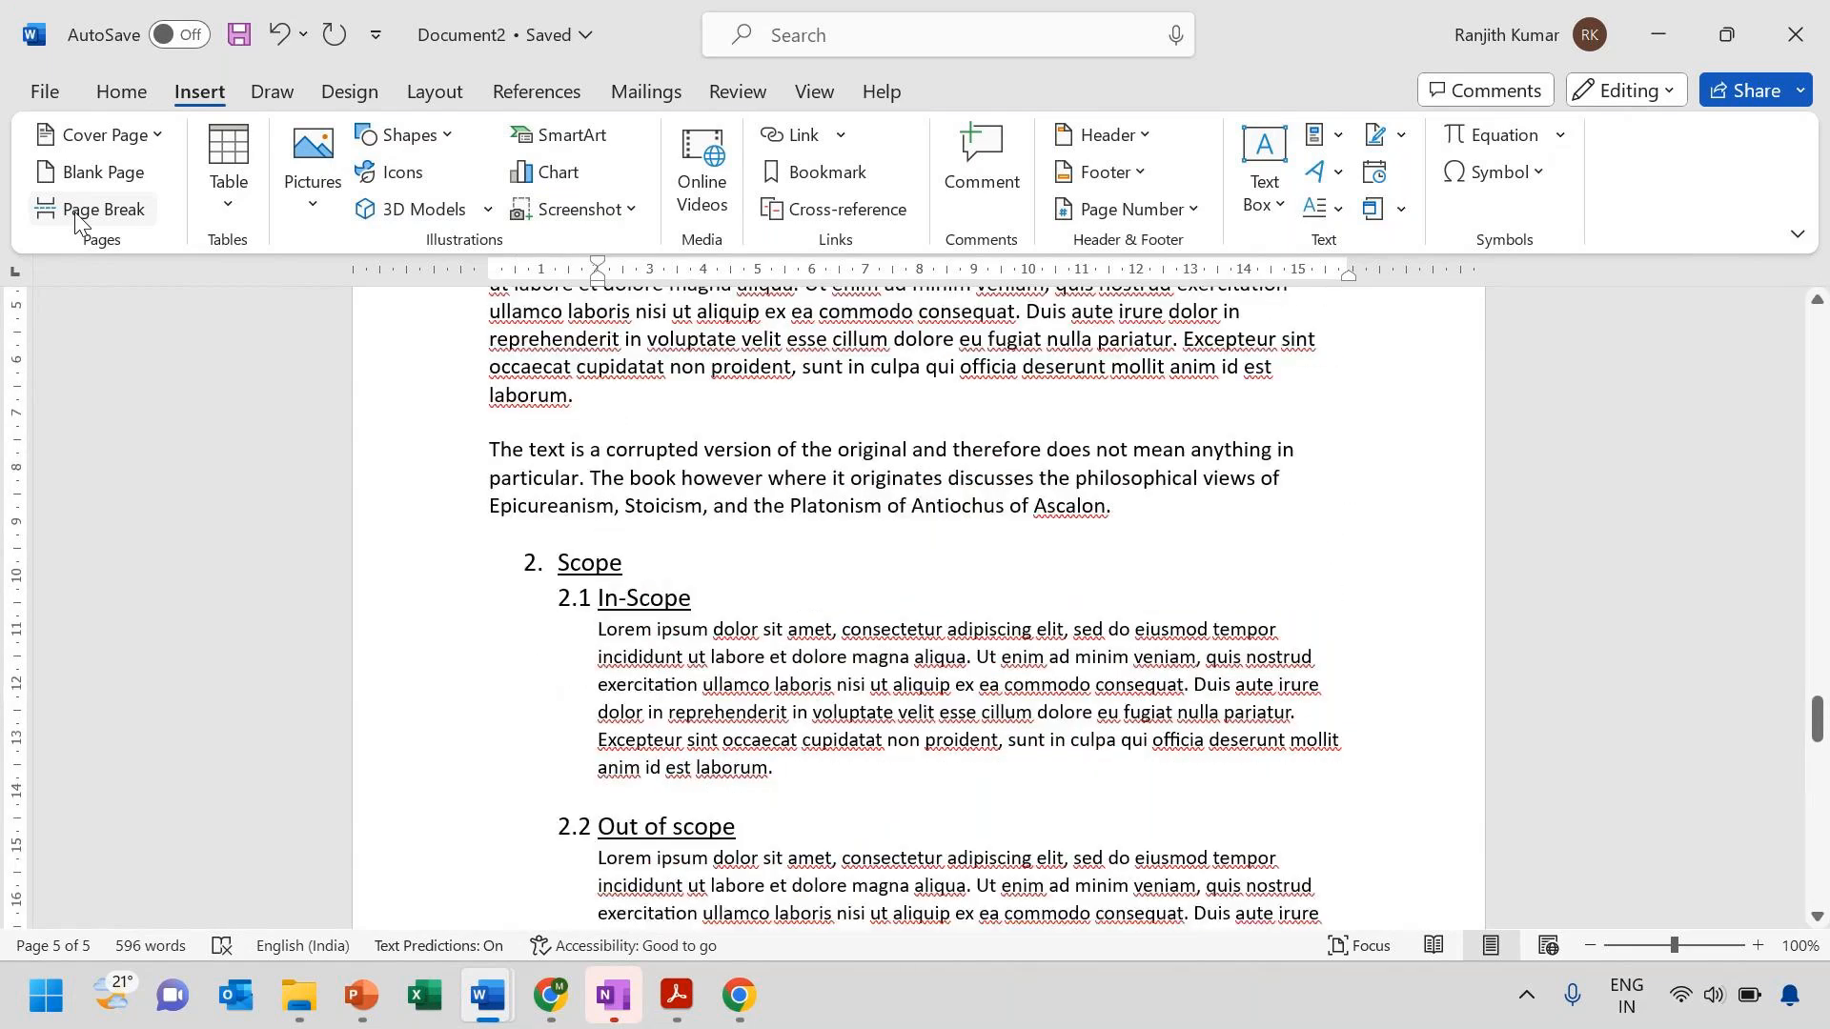
key(Up)
key(Up)
key(Up)
key(Up)
key(Page_Down)
key(Page_Down)
key(Page_Down)
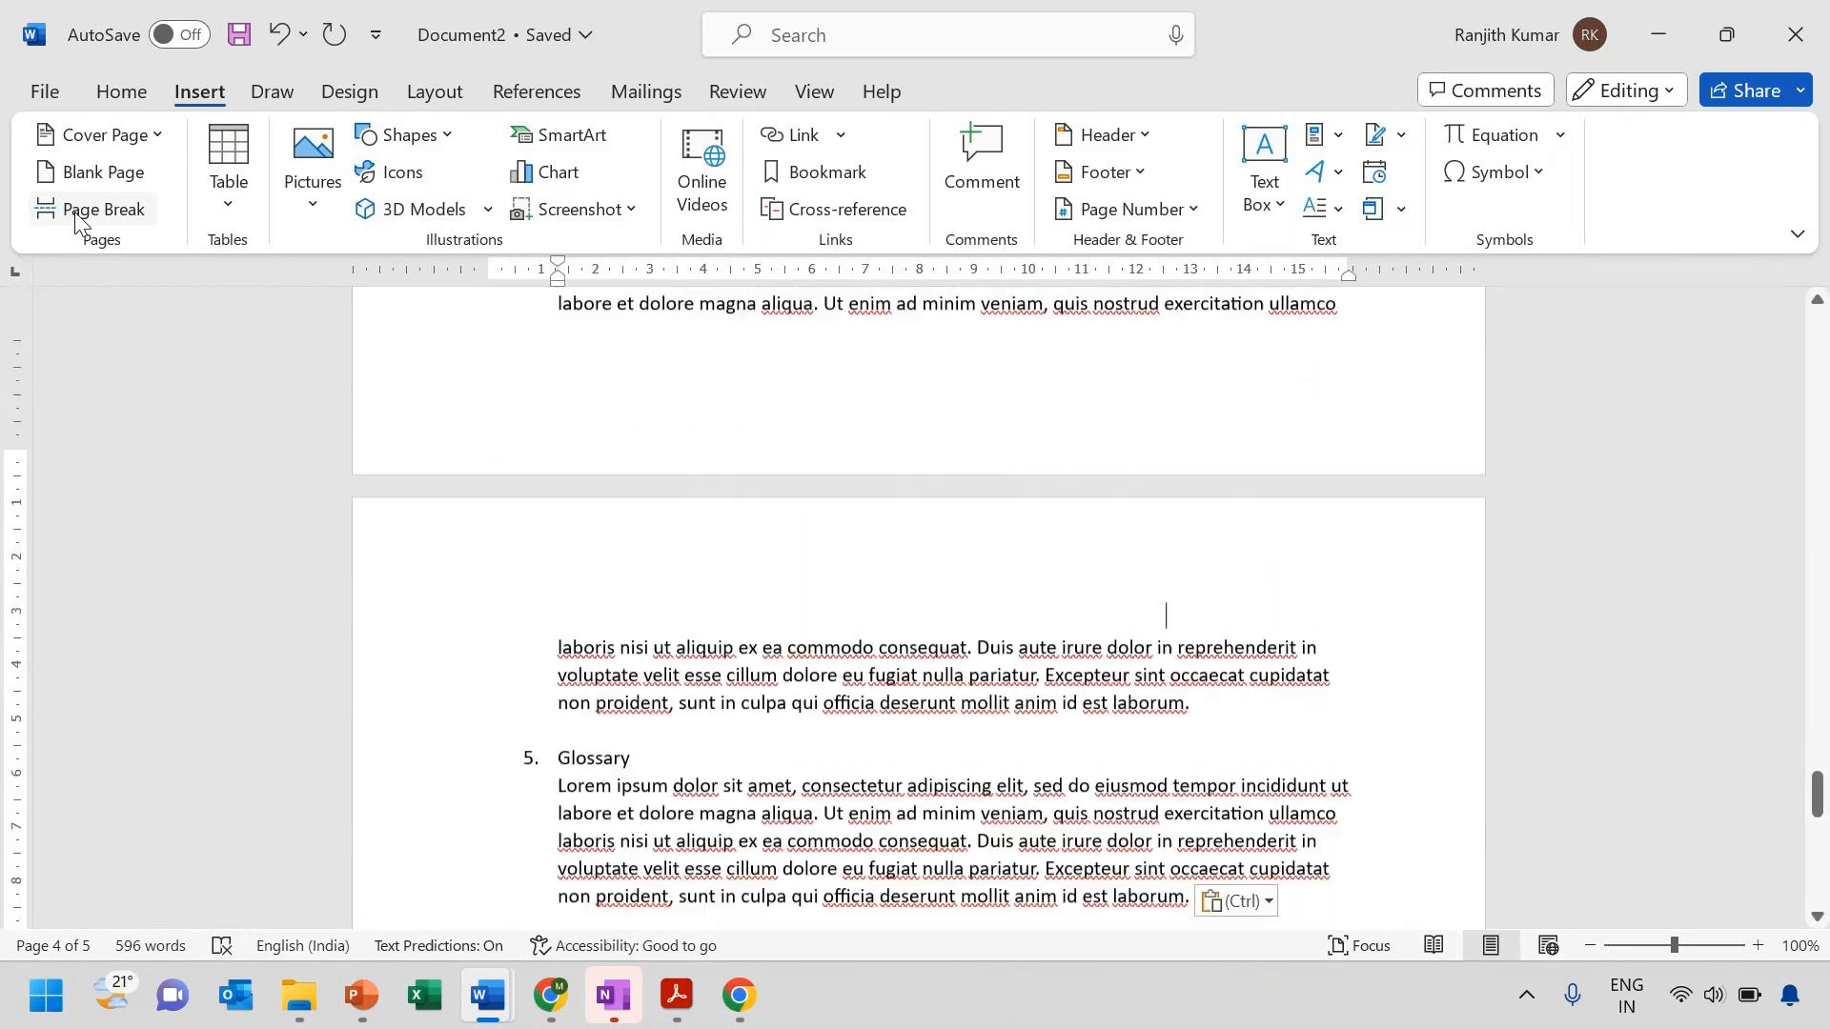
key(Page_Up)
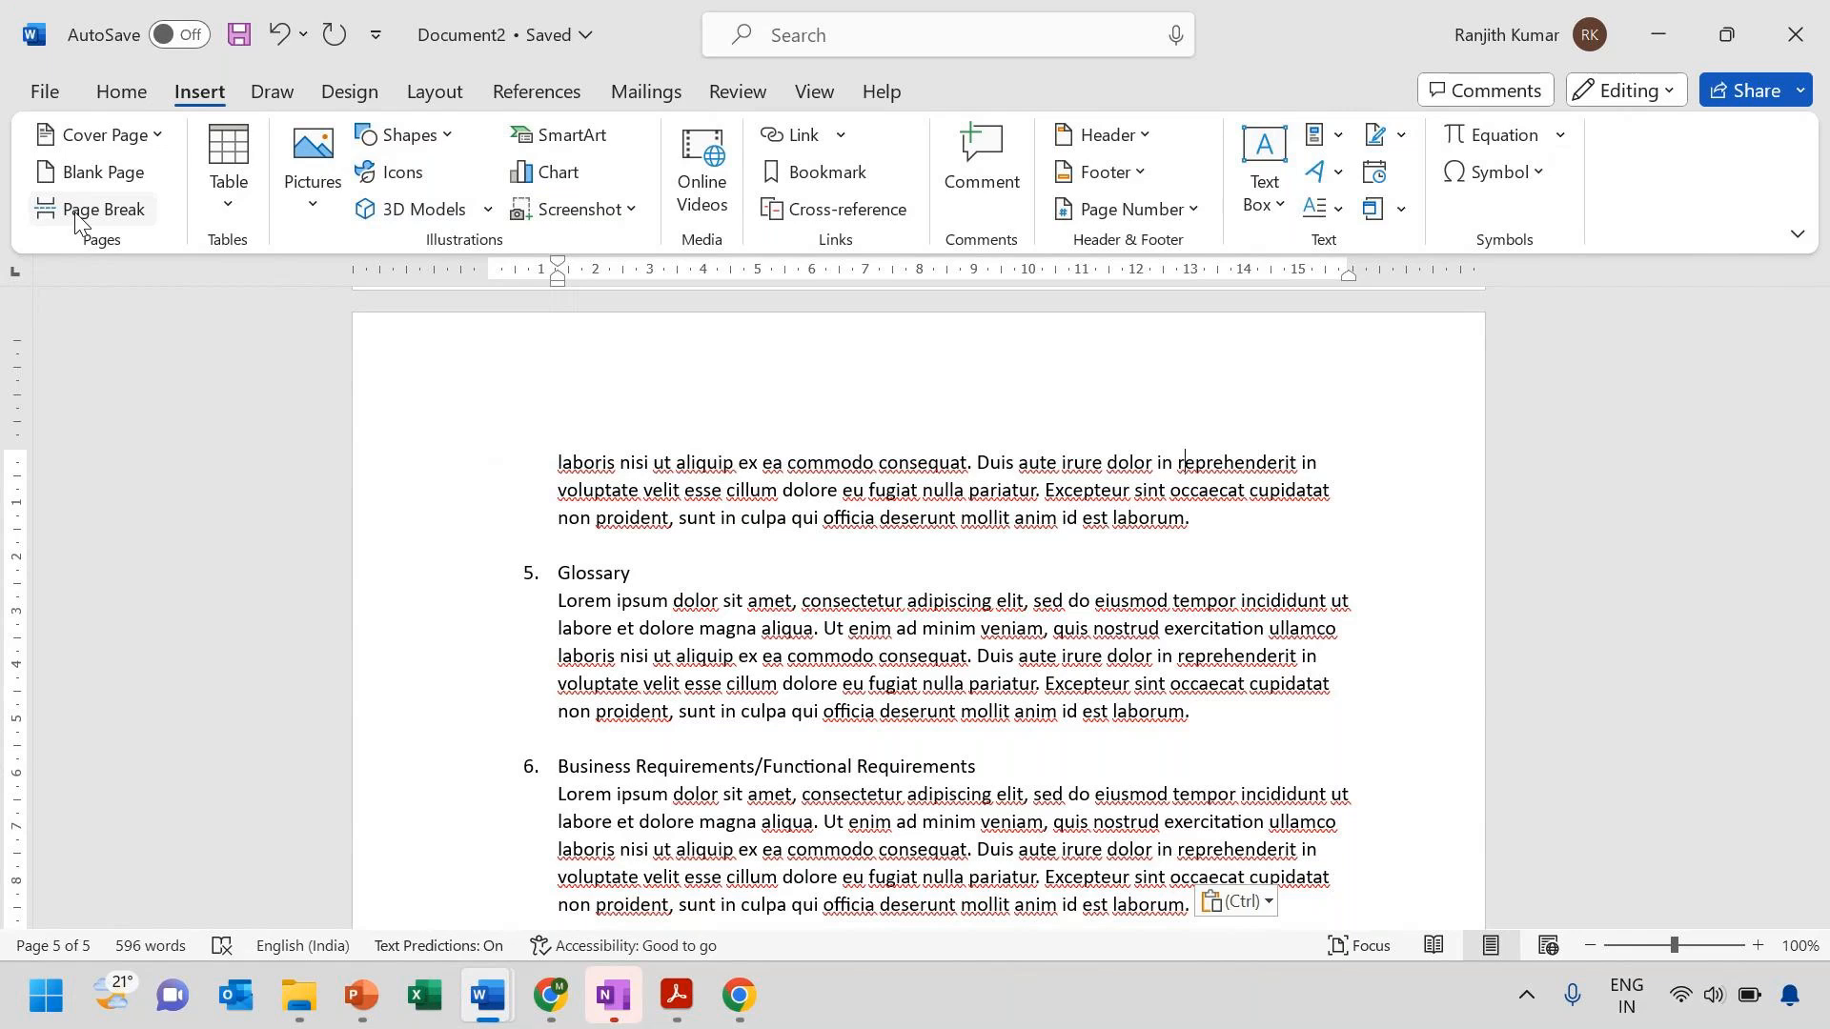
Apply a Box page border with a ½ pt solid line in Automatic color to the whole document
click(519, 95)
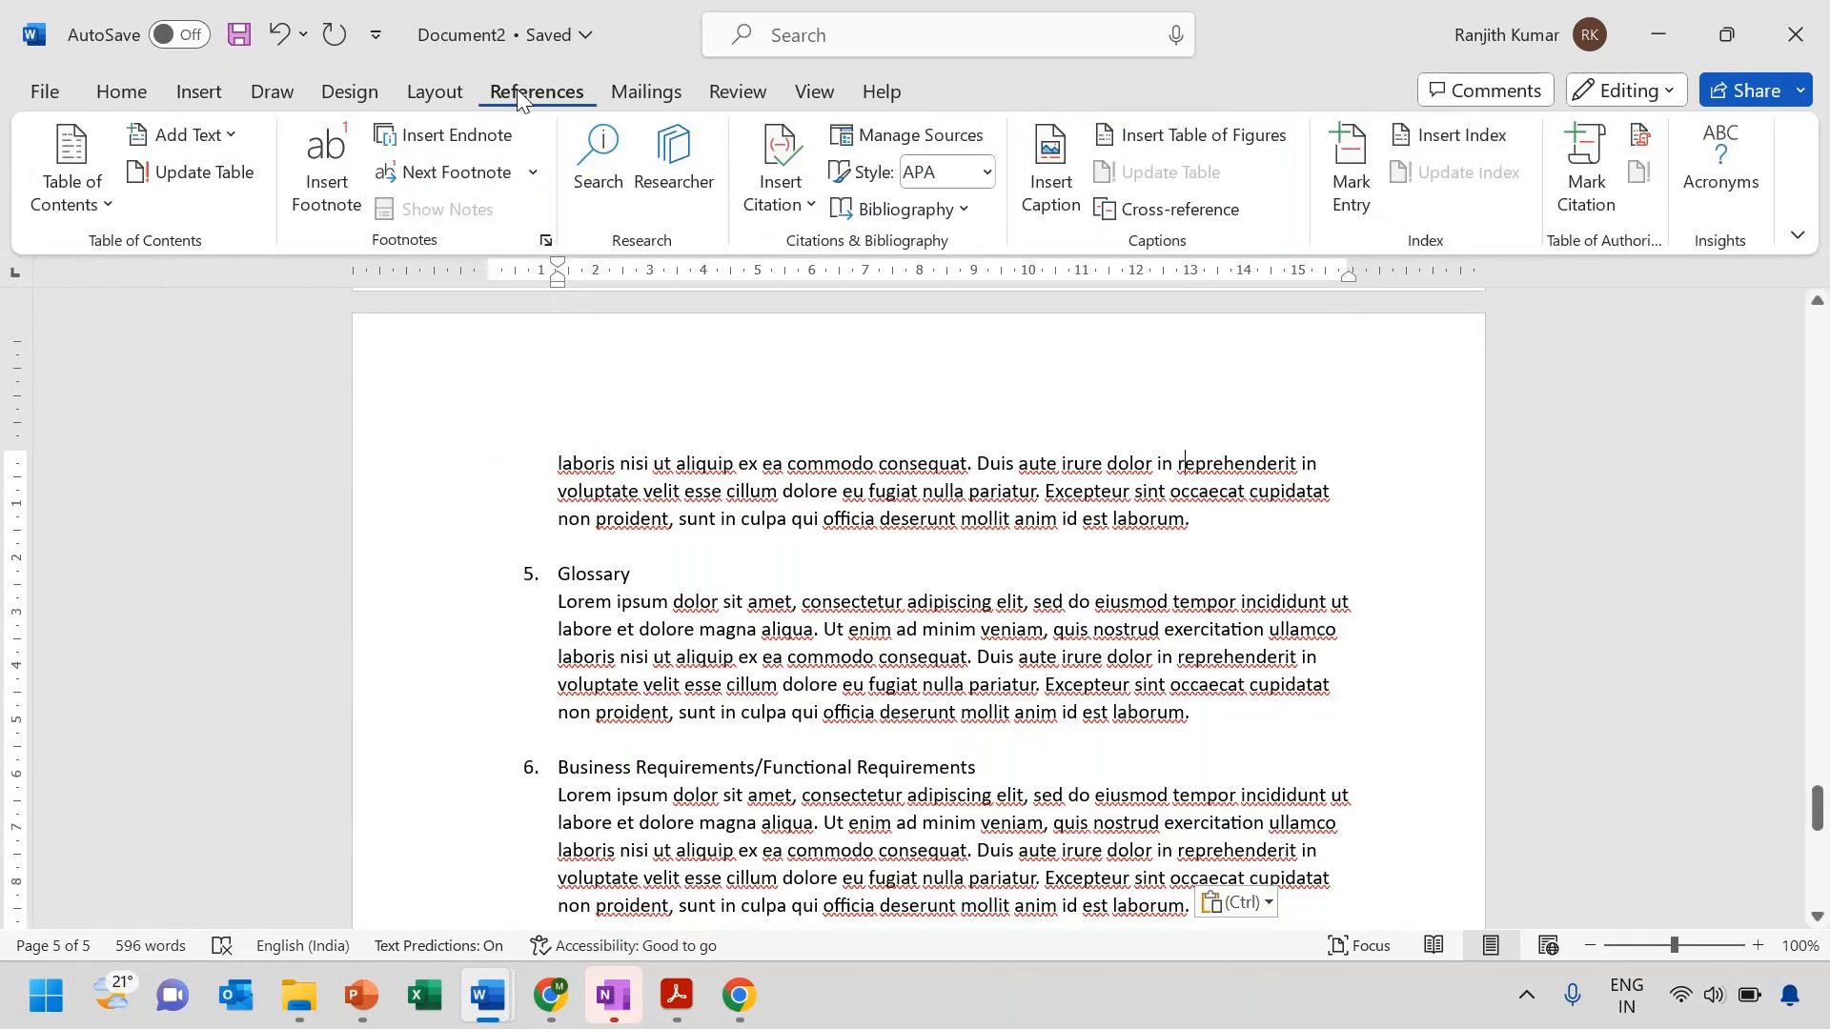
click(412, 103)
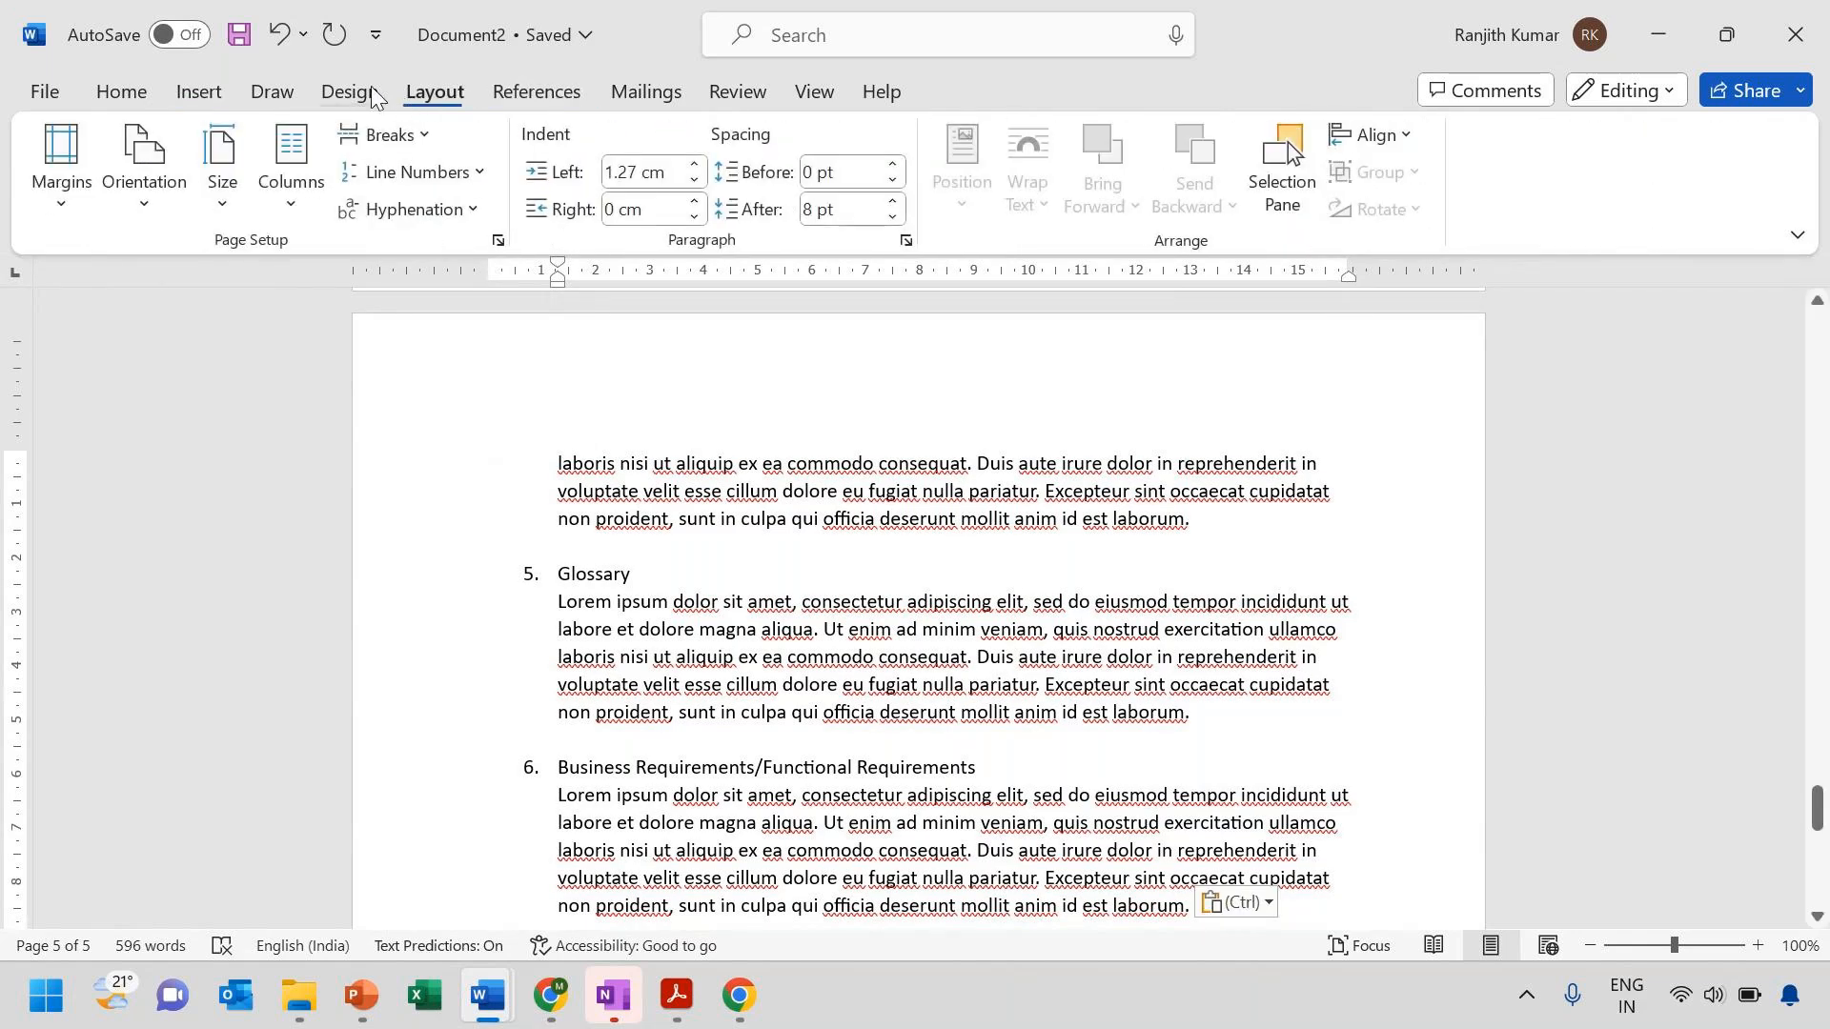
click(345, 92)
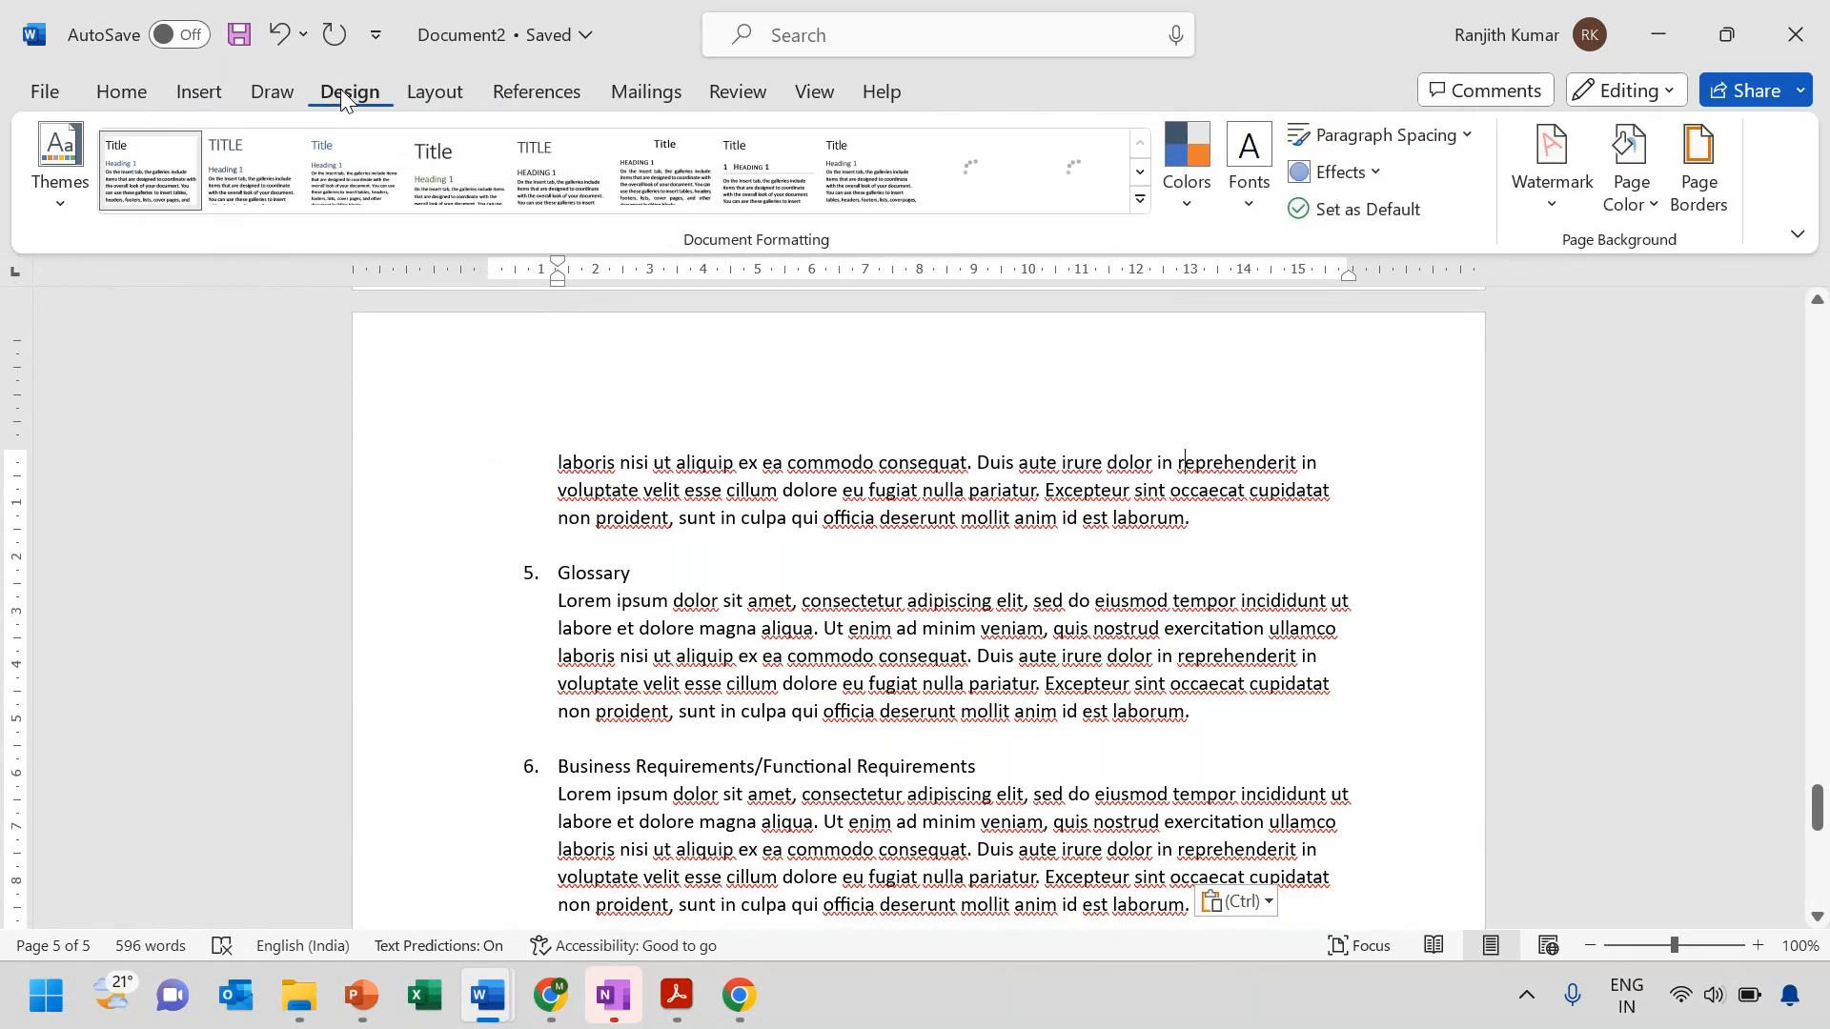
click(1722, 181)
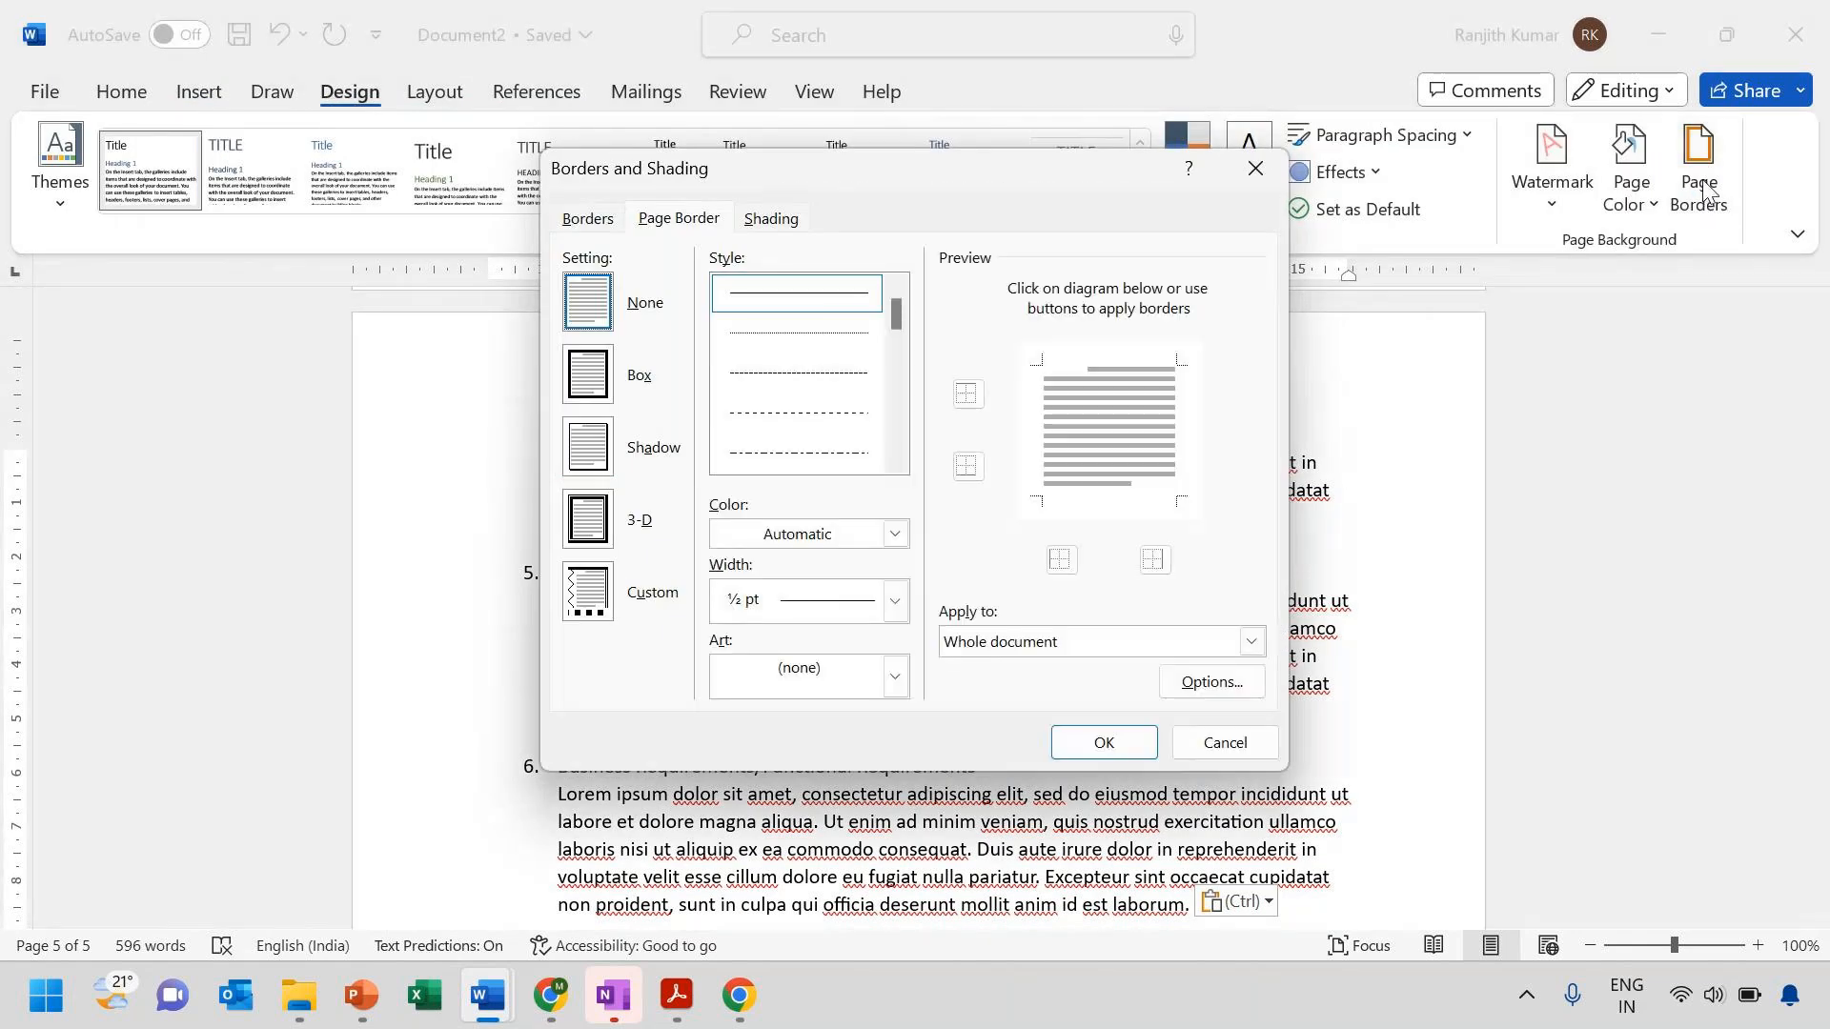
click(599, 391)
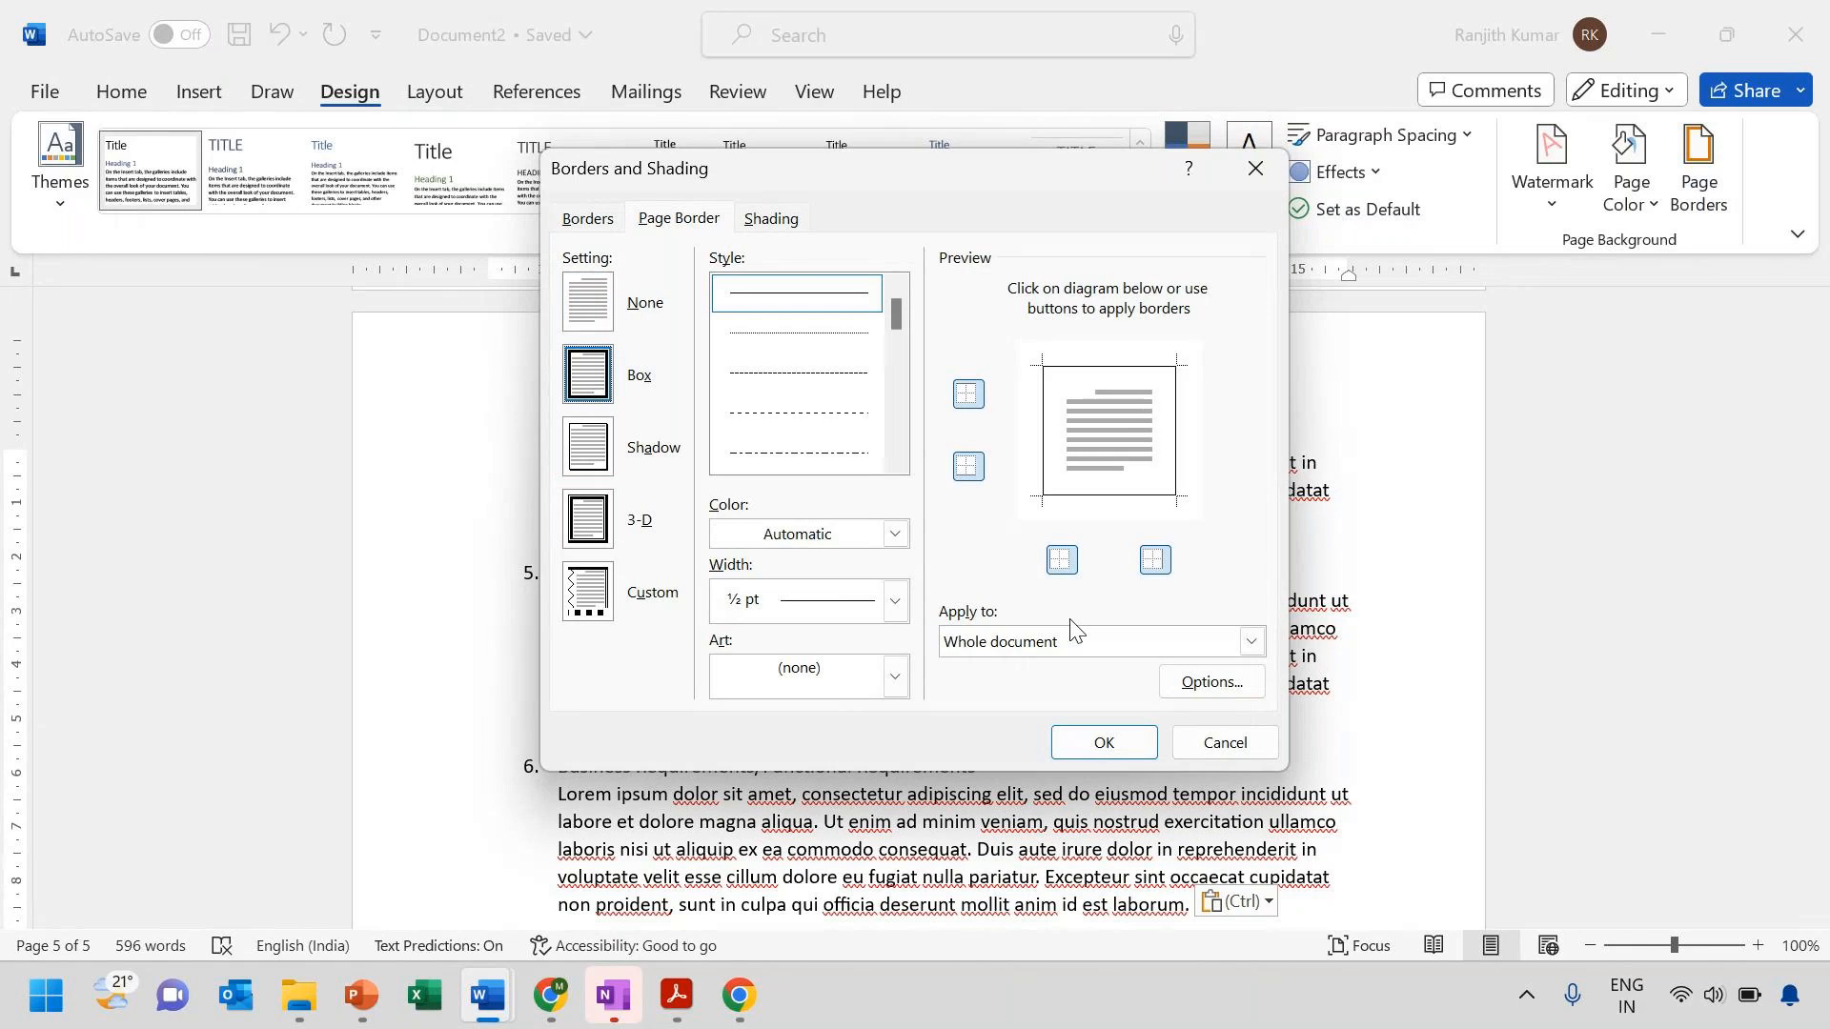
click(1103, 742)
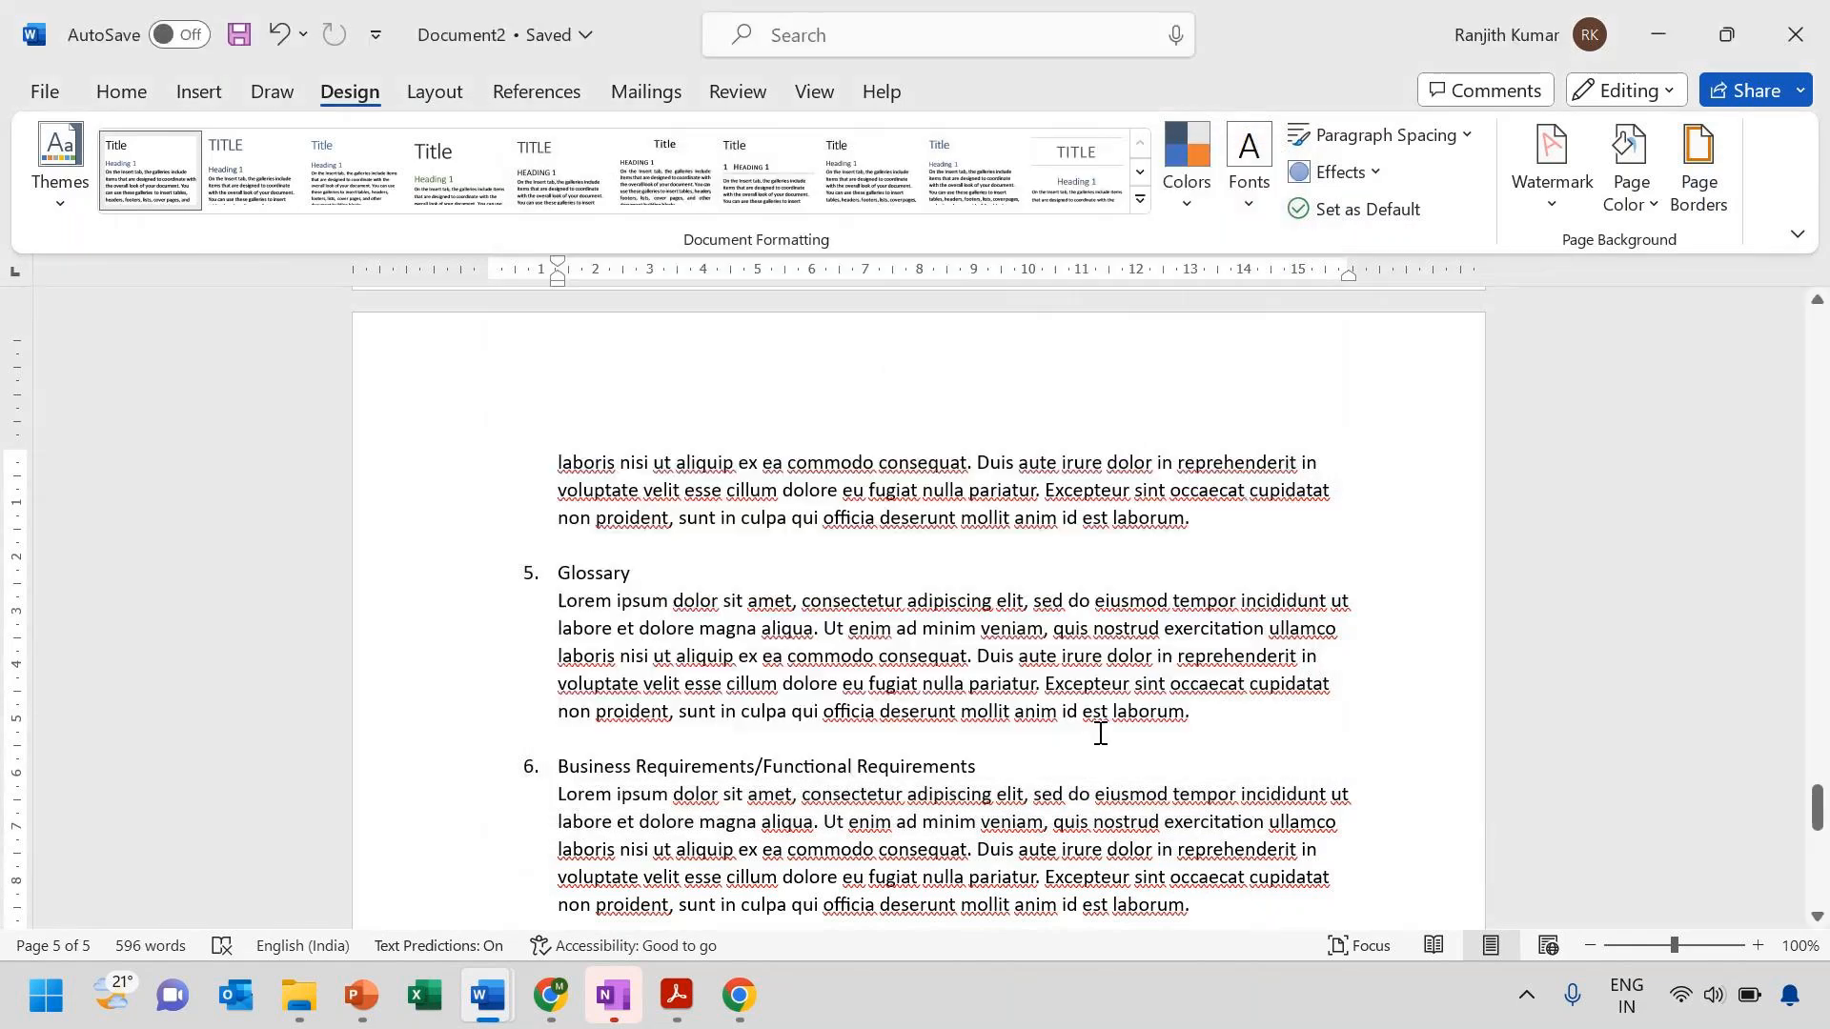
Examine the page border on the document's pages
scroll(1017, 613, up, 10)
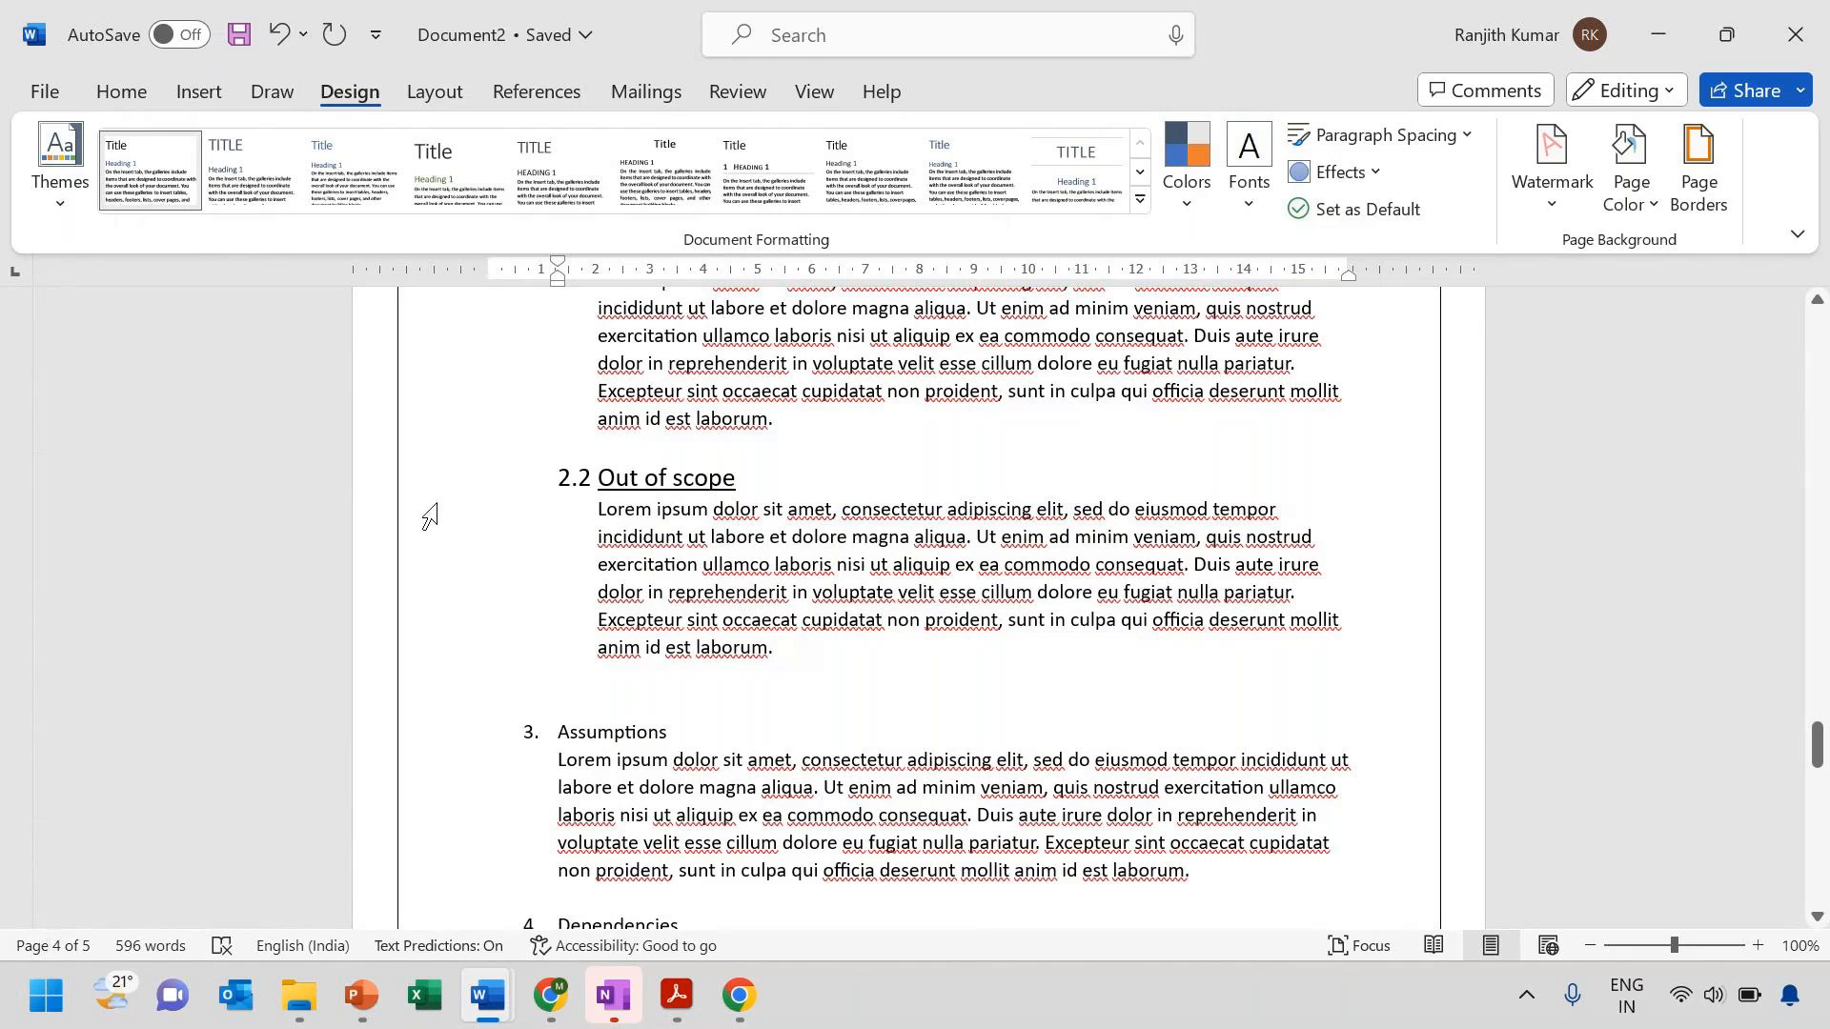
scroll(437, 541, down, 3)
scroll(443, 532, down, 1)
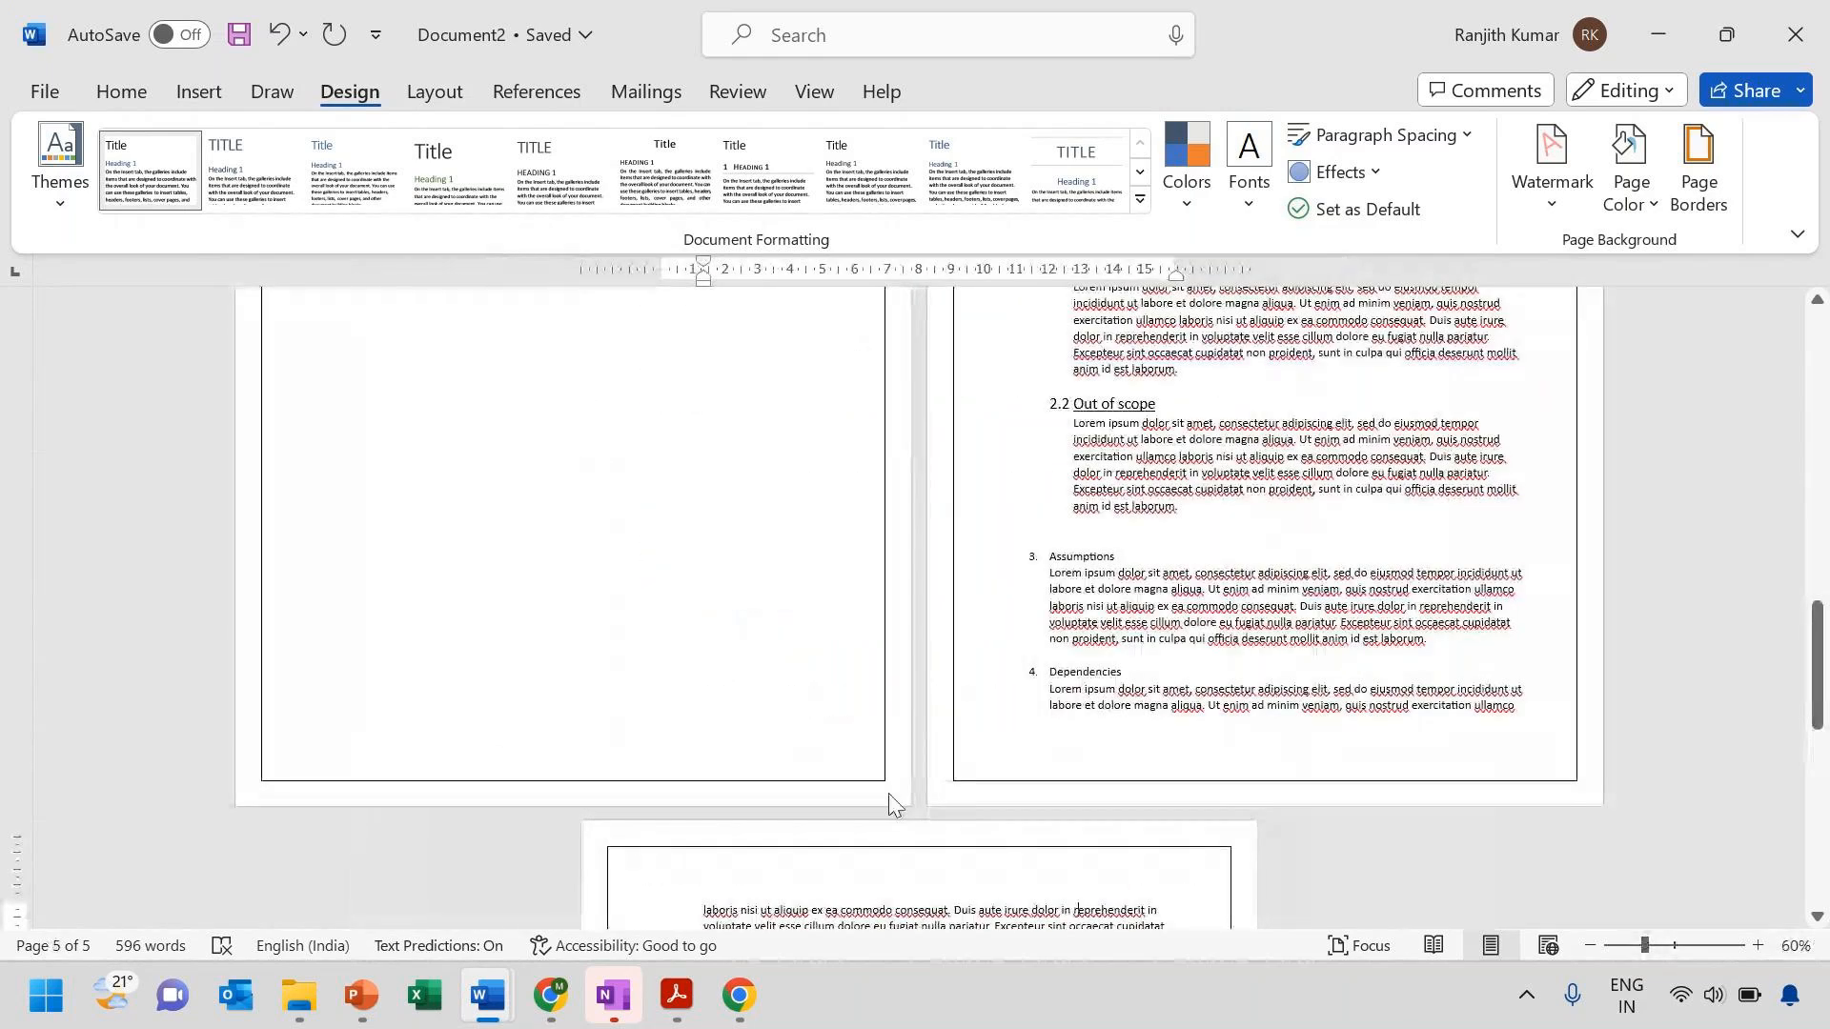
scroll(1185, 511, up, 6)
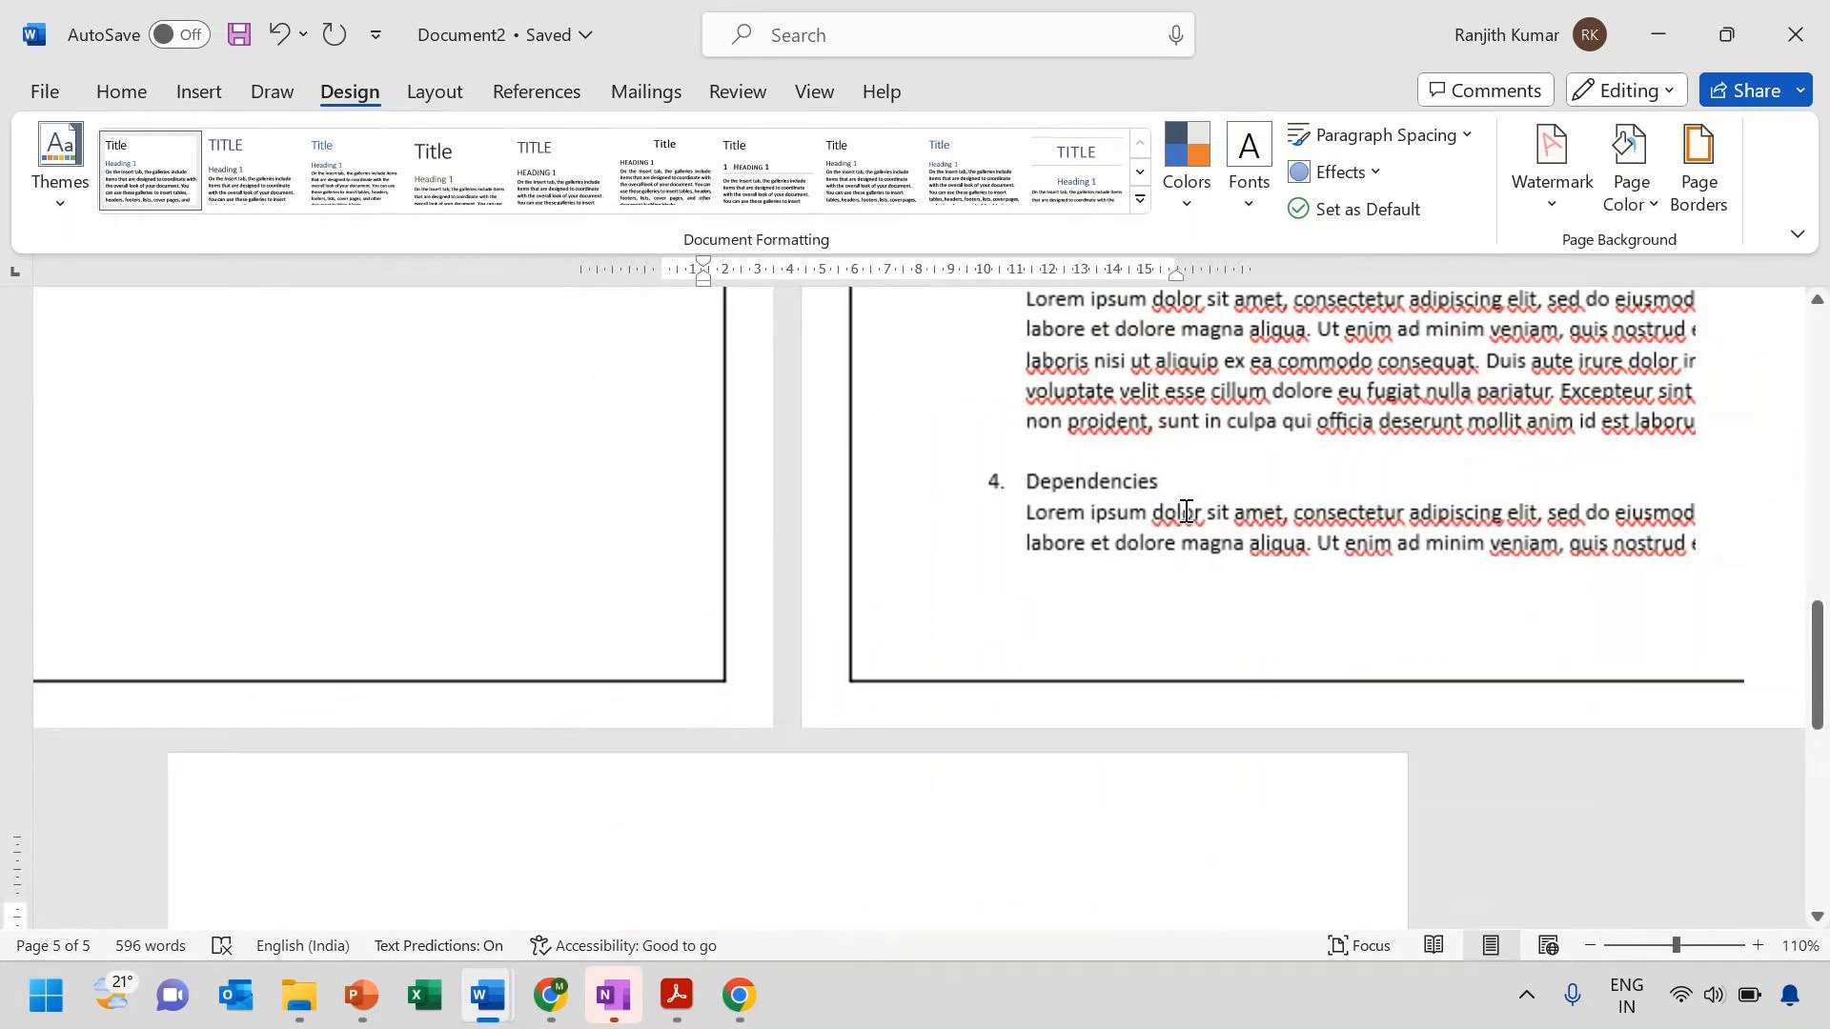
scroll(1184, 510, up, 15)
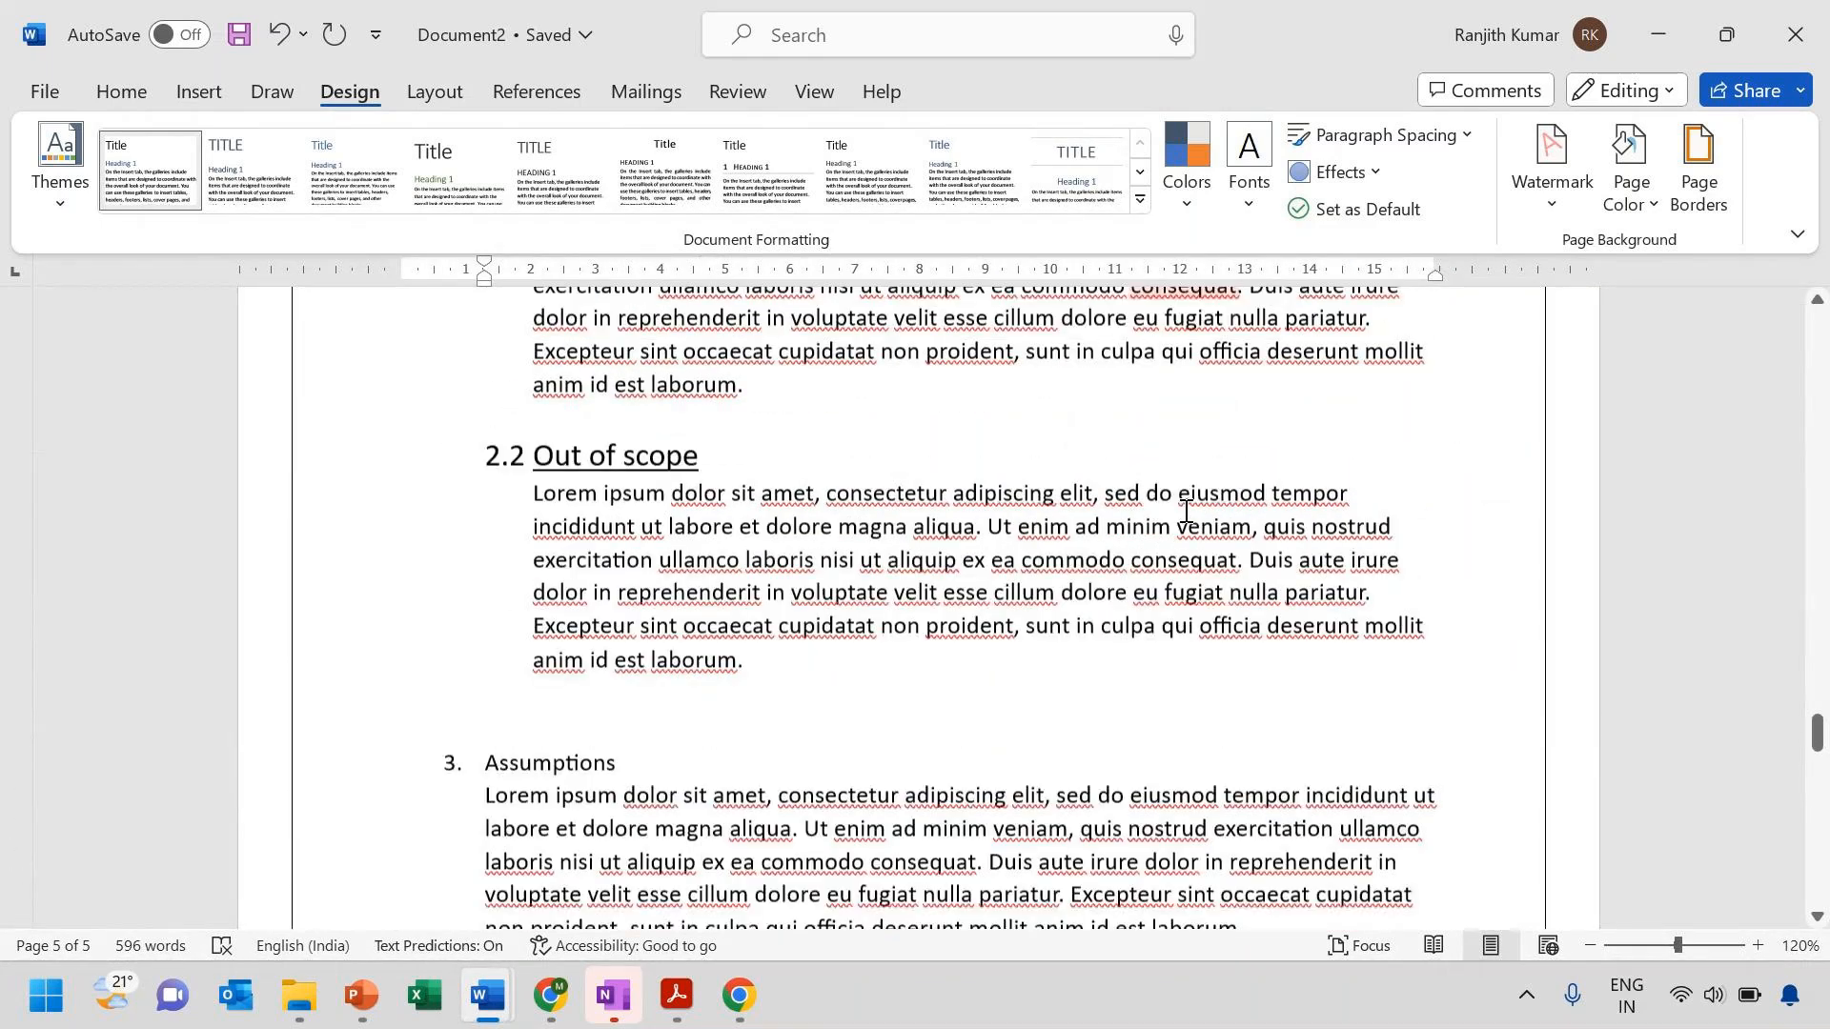
scroll(1185, 512, up, 12)
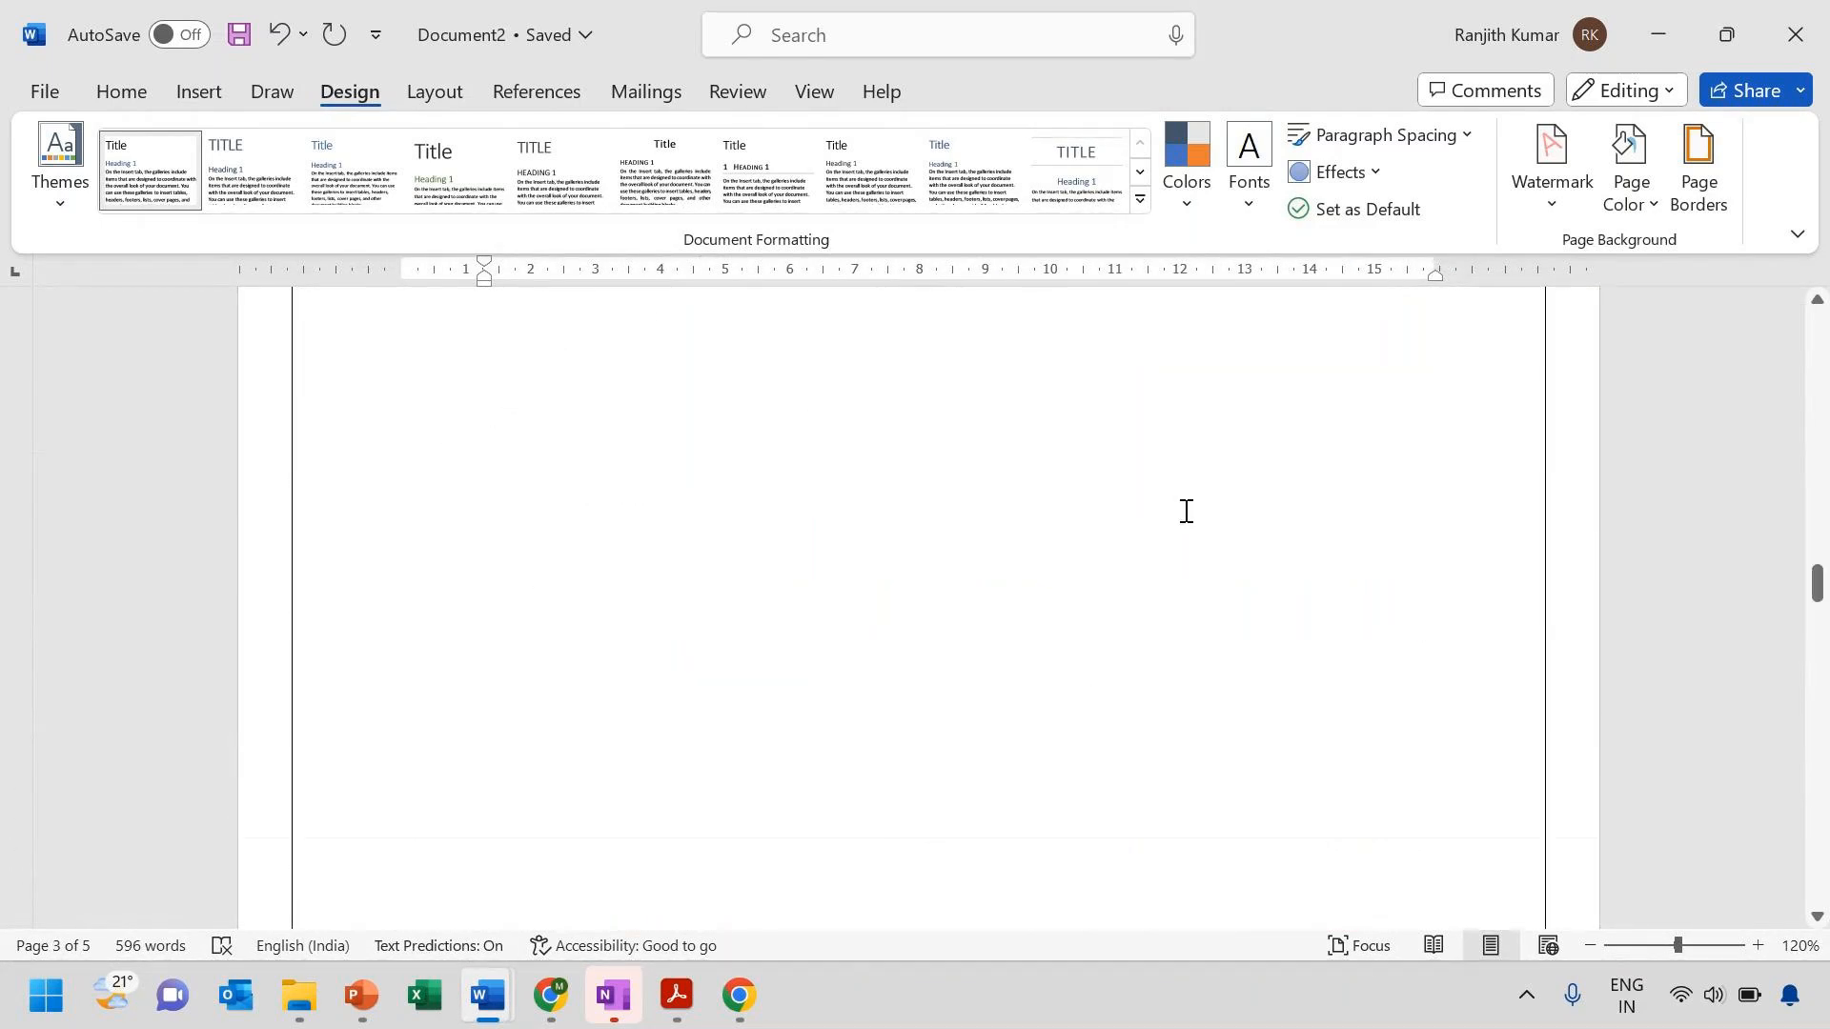
Look over the Table of contents page and the start of the Executive Summary page
scroll(1185, 511, up, 5)
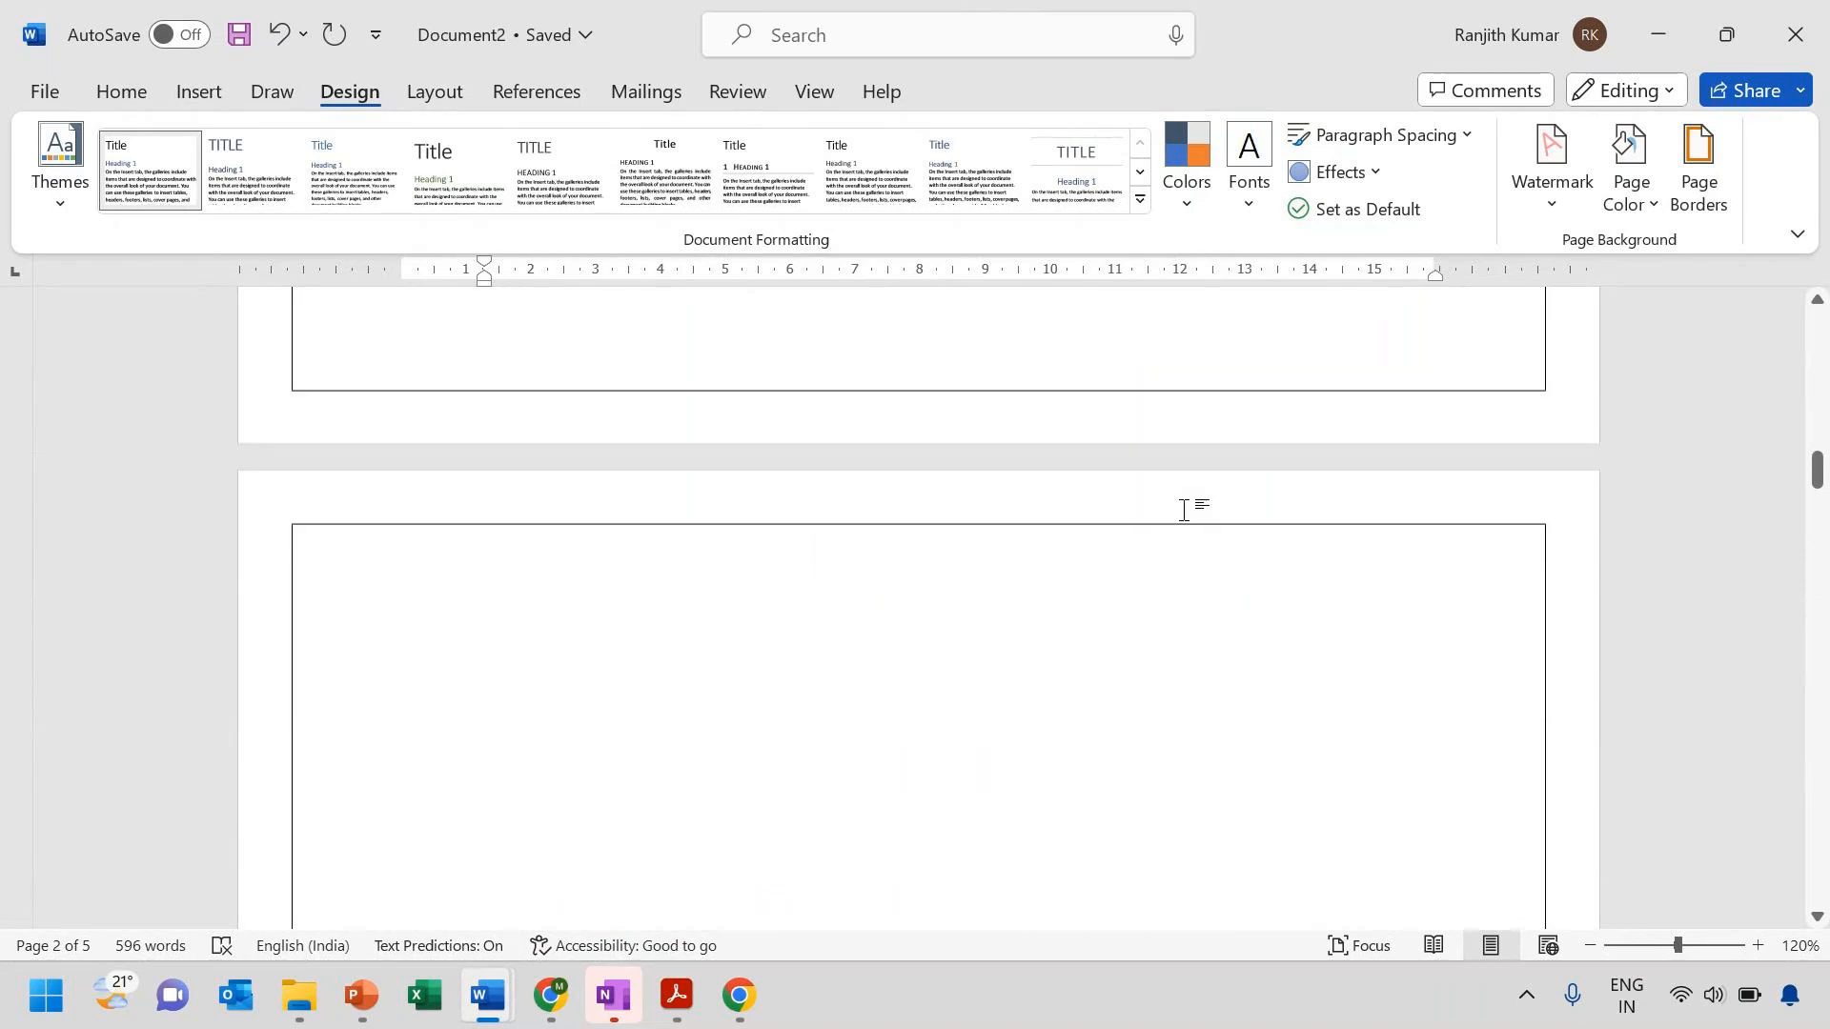
scroll(1185, 511, down, 5)
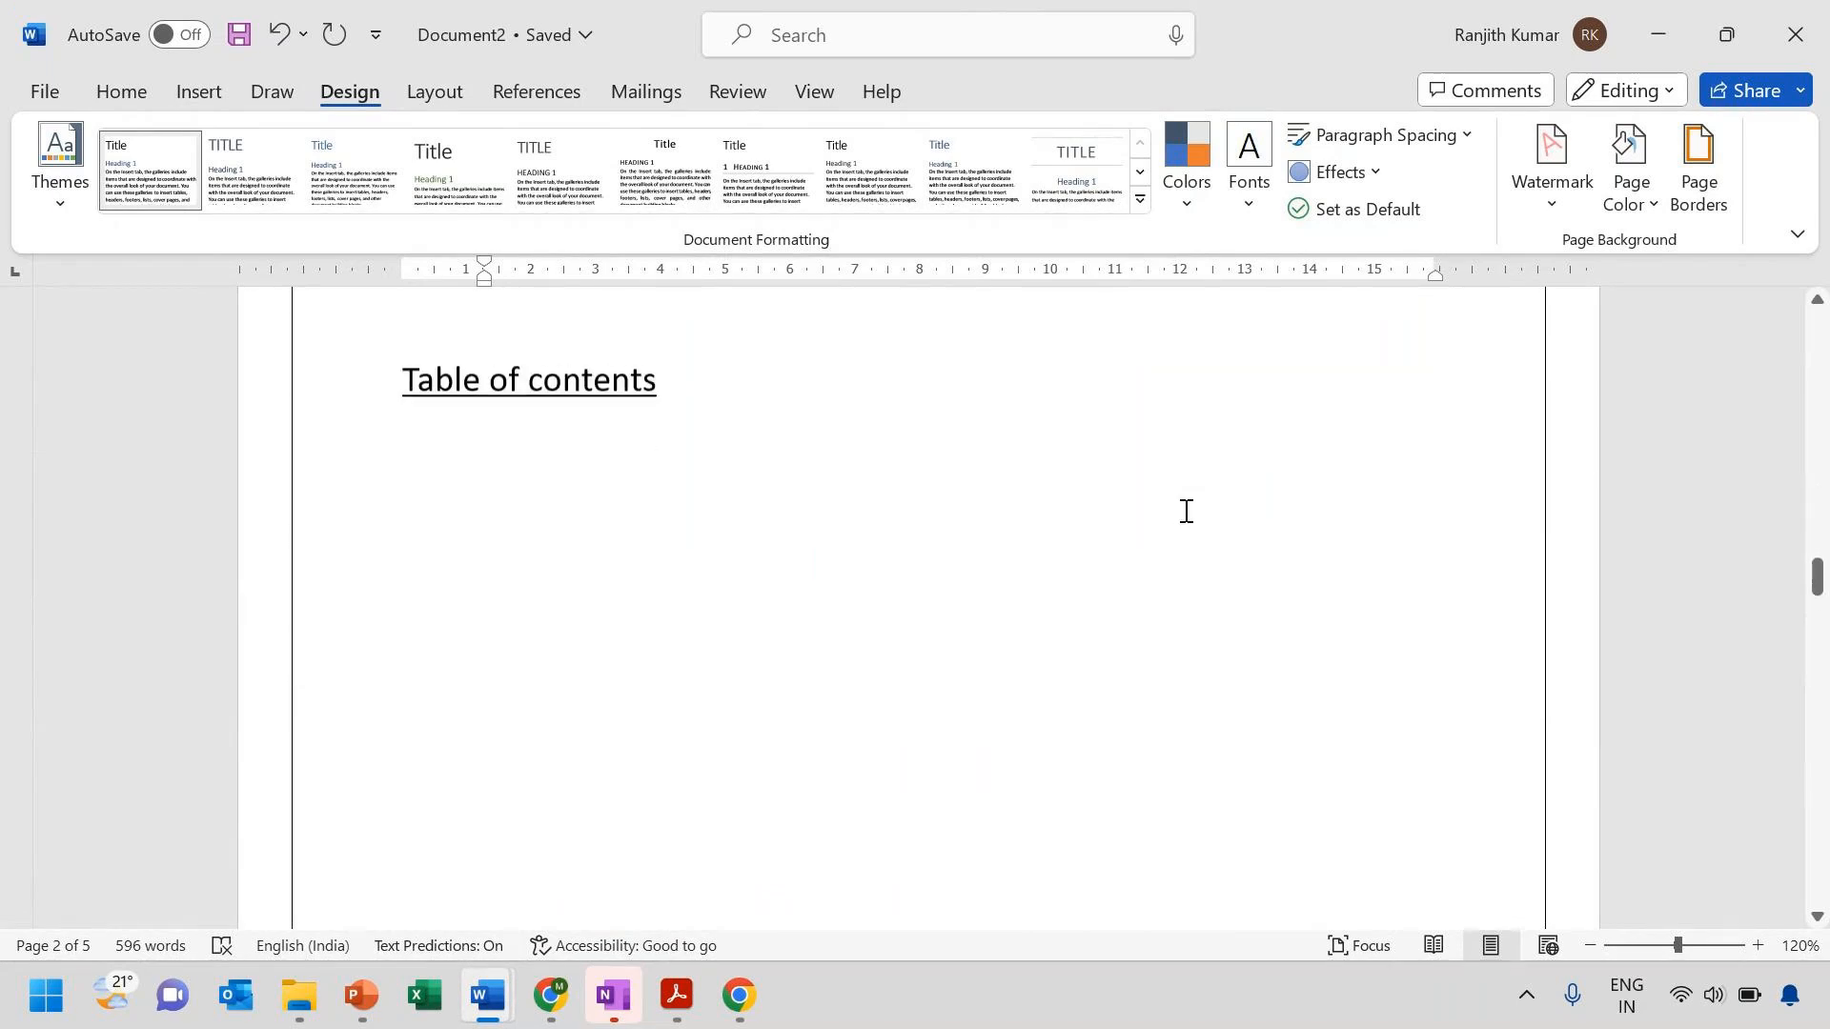
scroll(1183, 511, down, 6)
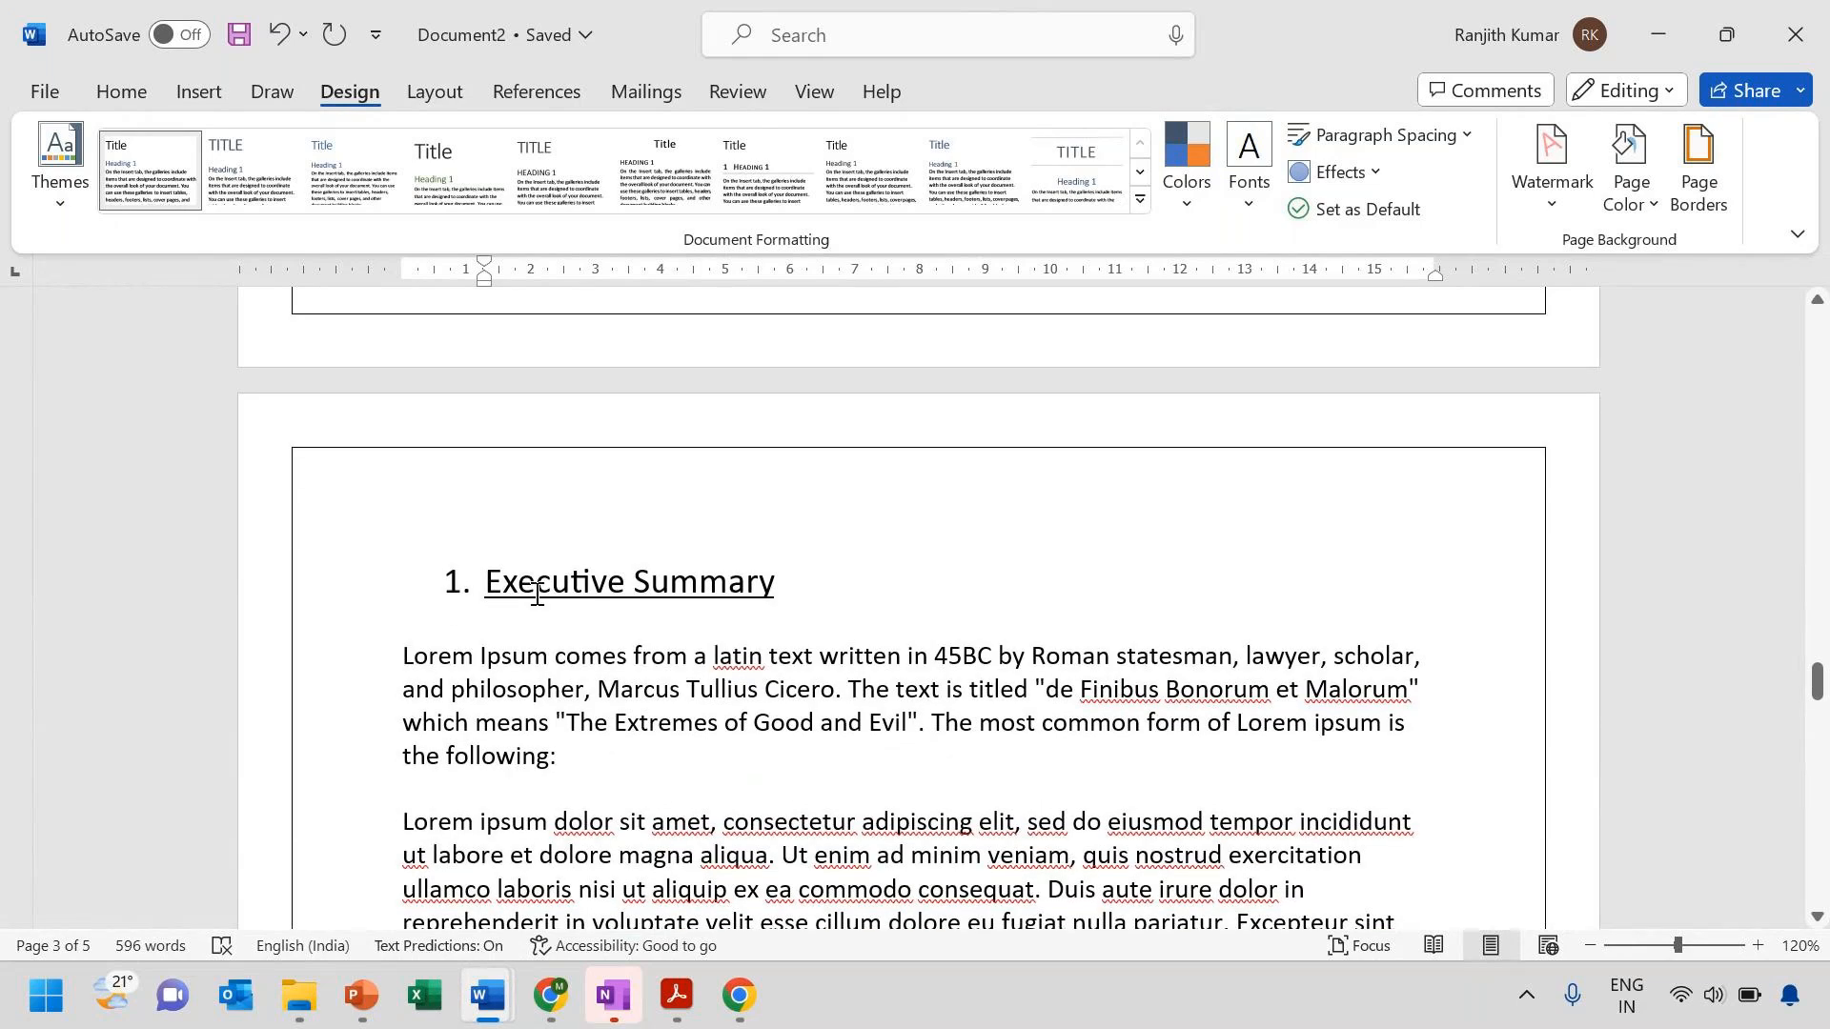
scroll(676, 598, up, 6)
scroll(676, 597, up, 5)
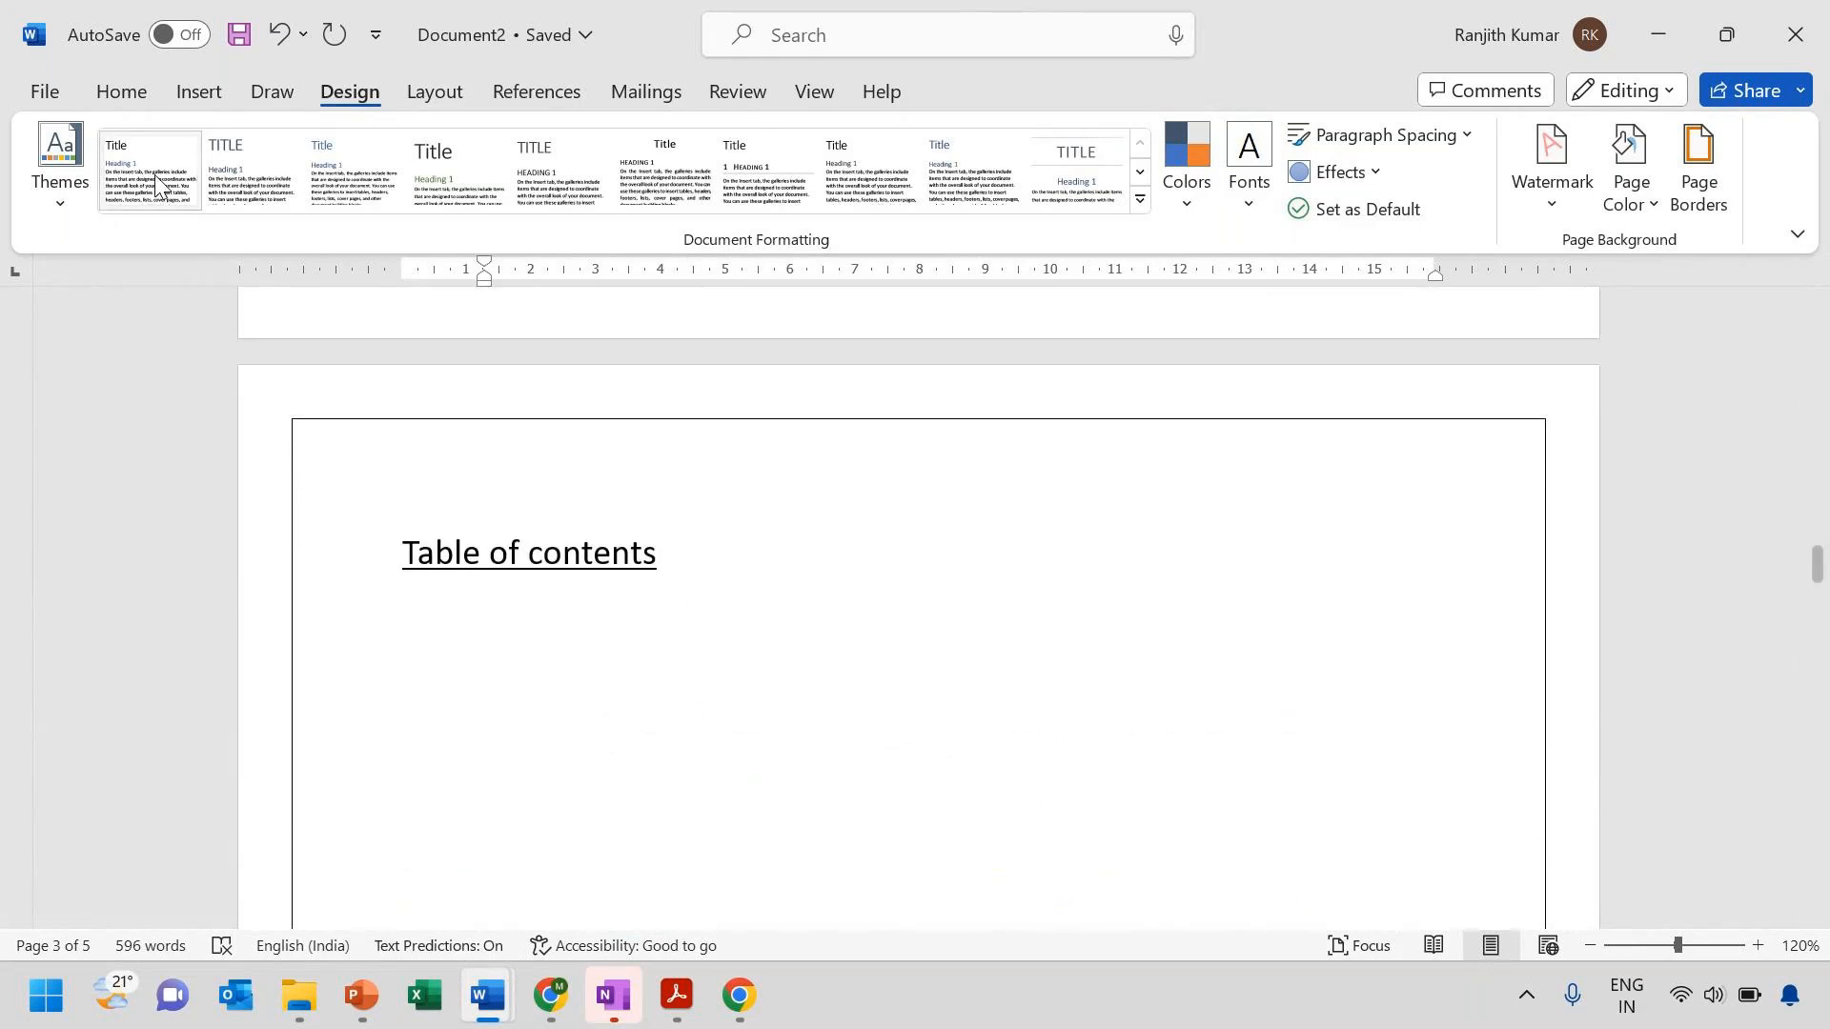
Try inserting the built-in Automatic Table 1 table of contents and undo the insertion
click(123, 94)
click(203, 95)
click(272, 92)
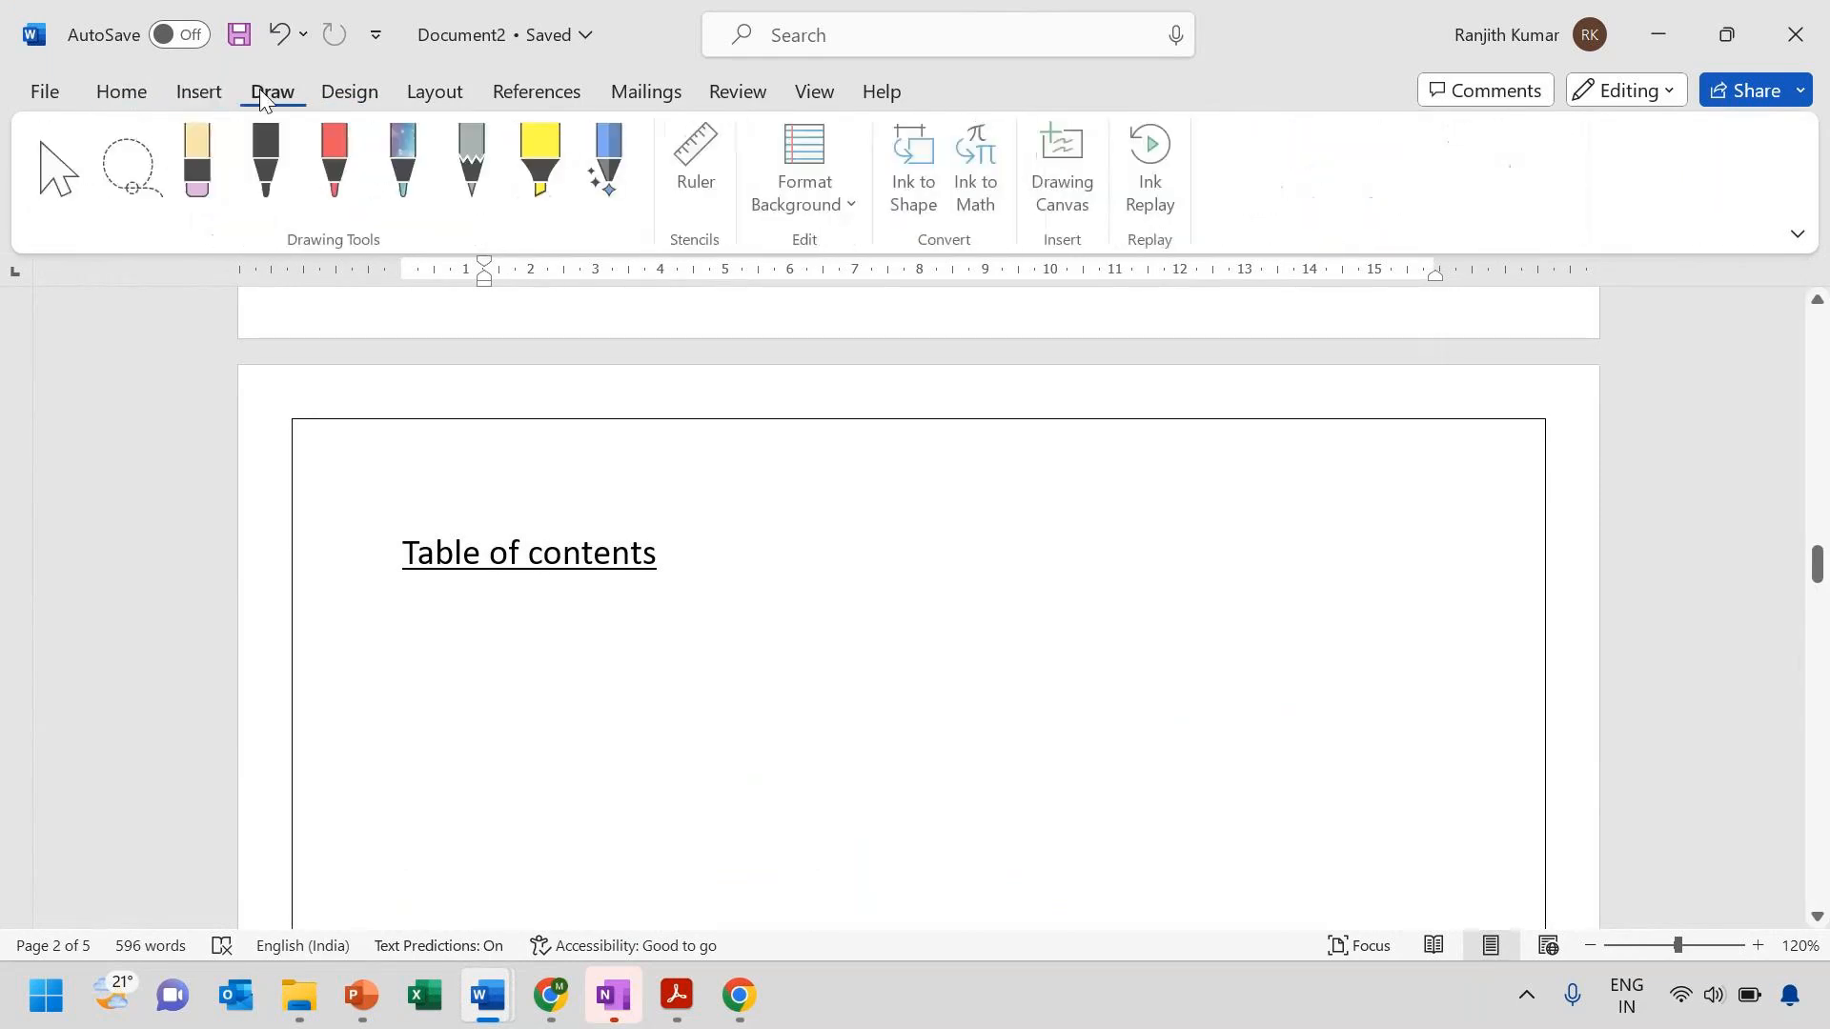
click(368, 93)
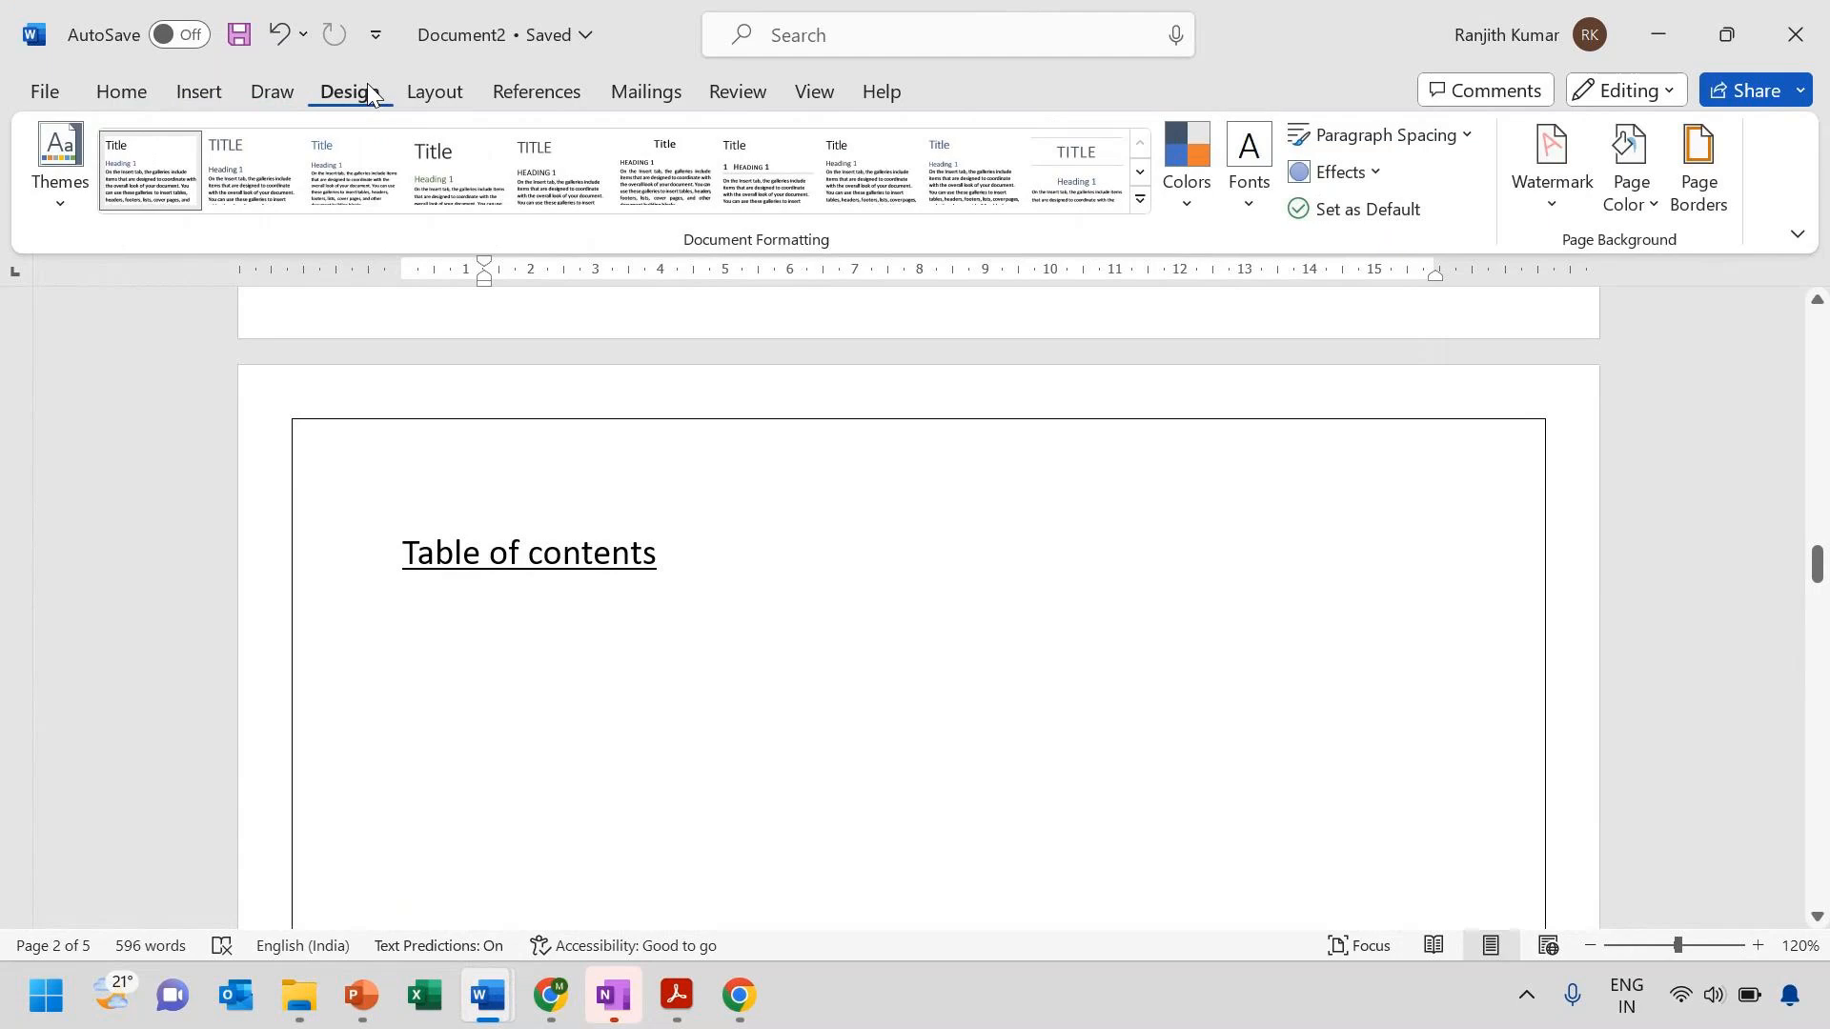
click(444, 96)
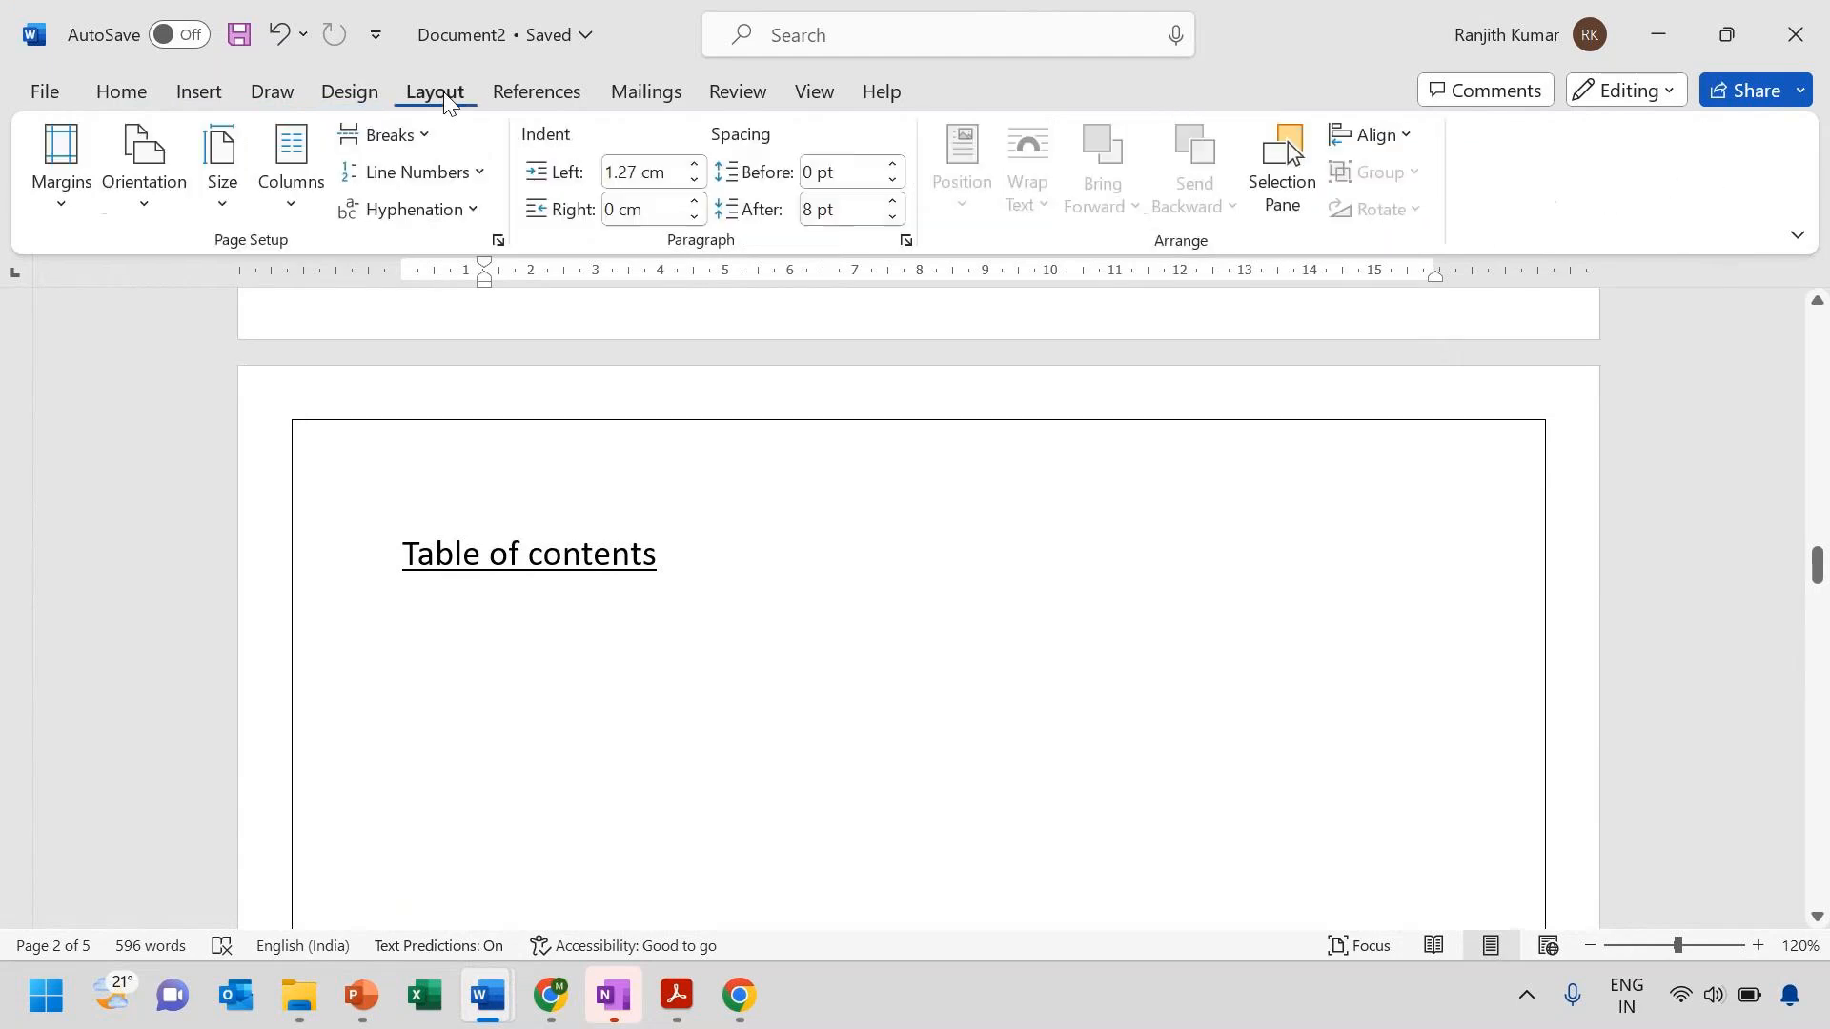
click(525, 93)
click(107, 206)
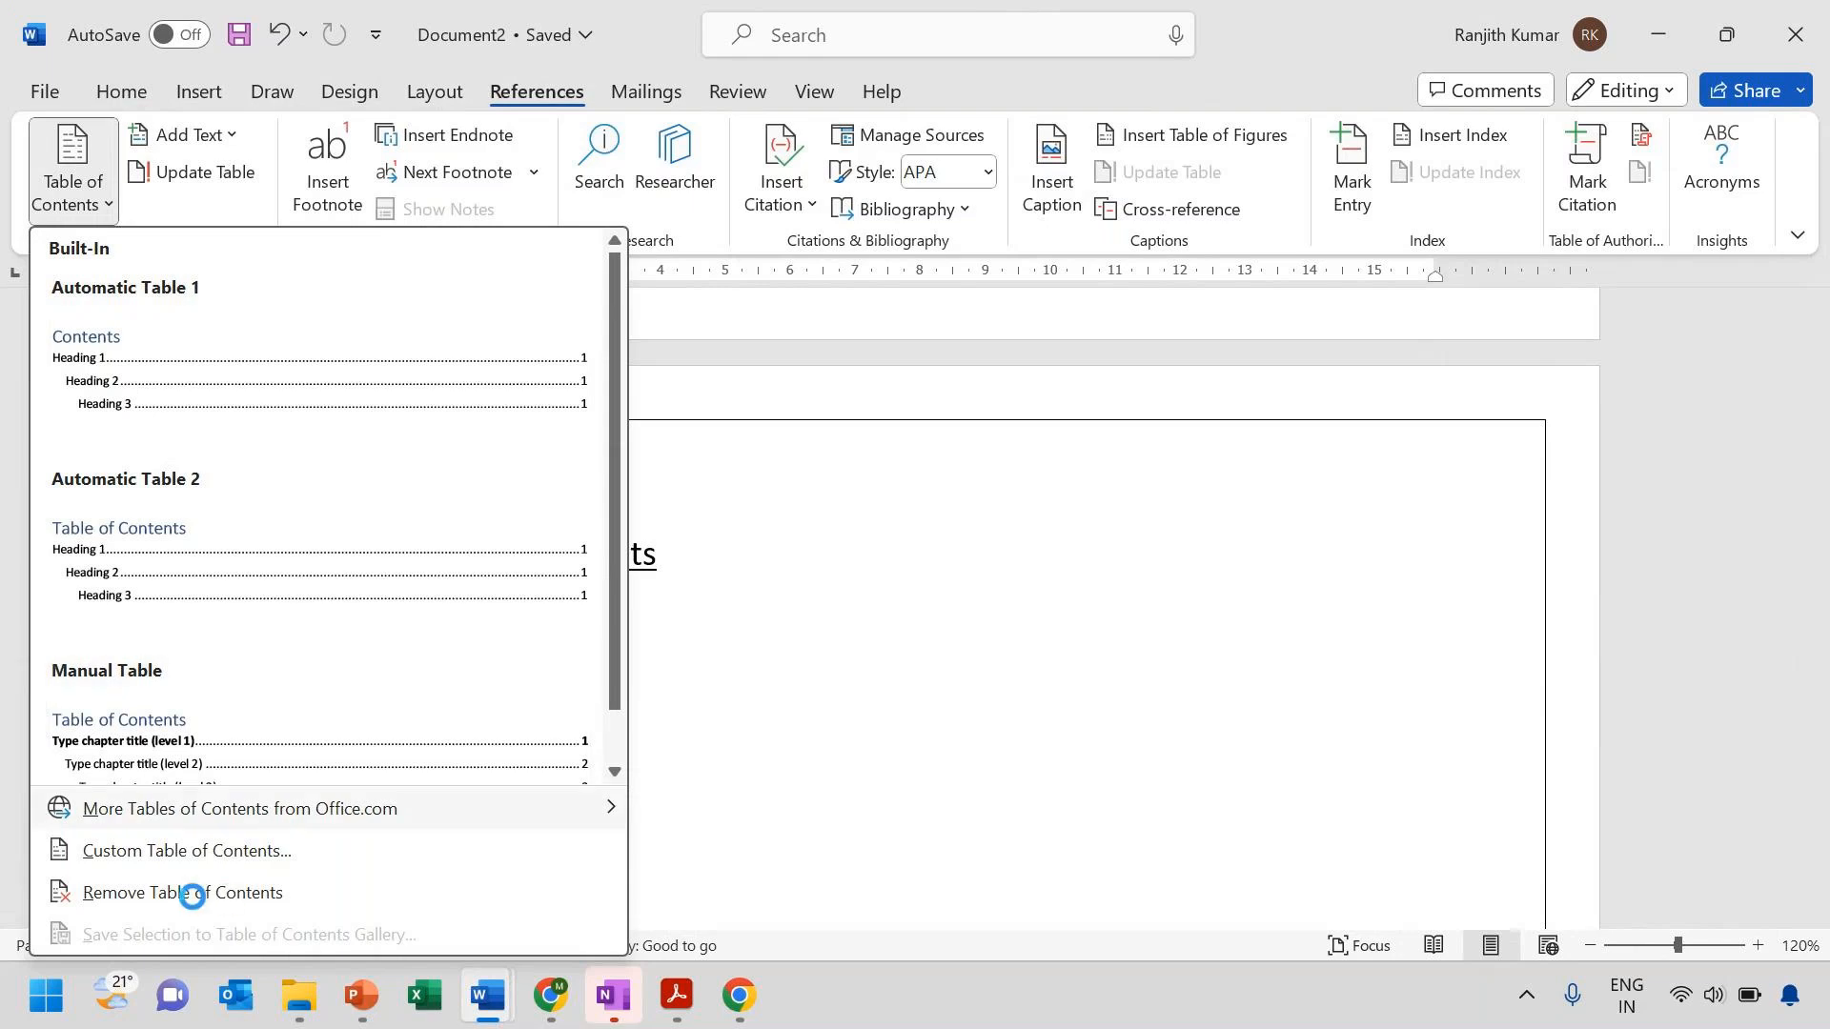
click(308, 393)
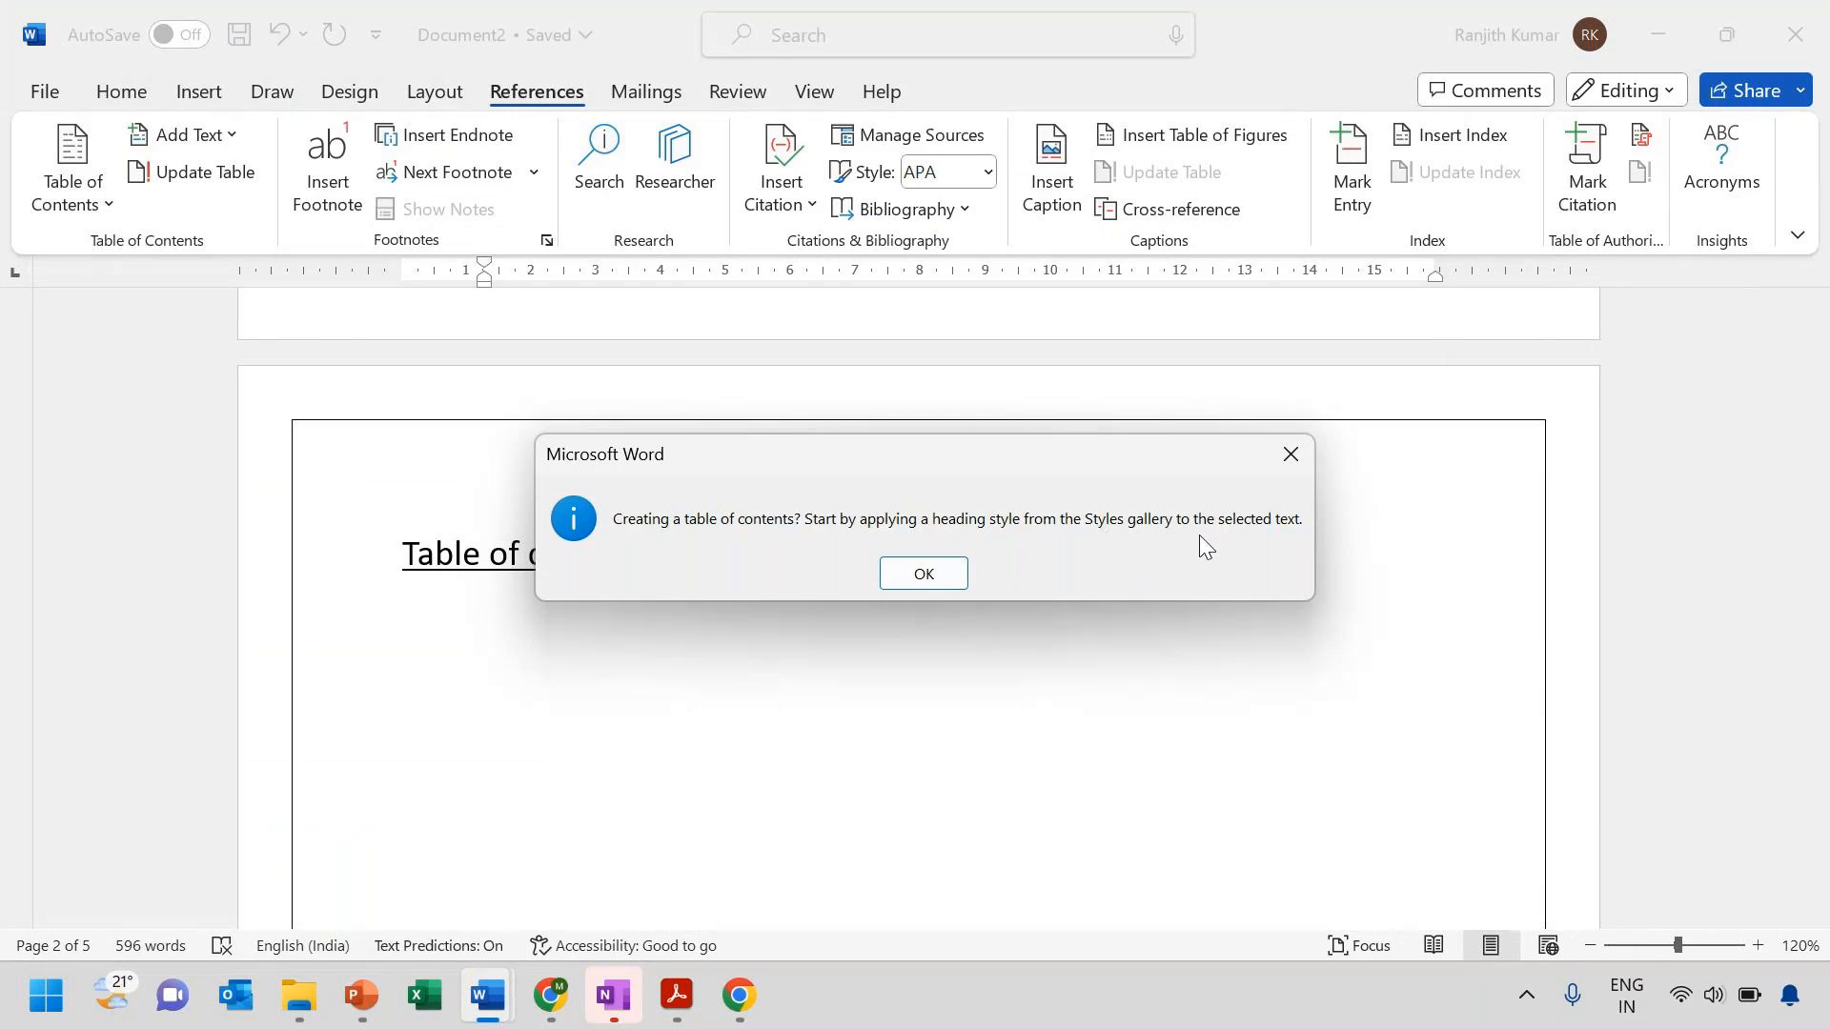
click(923, 573)
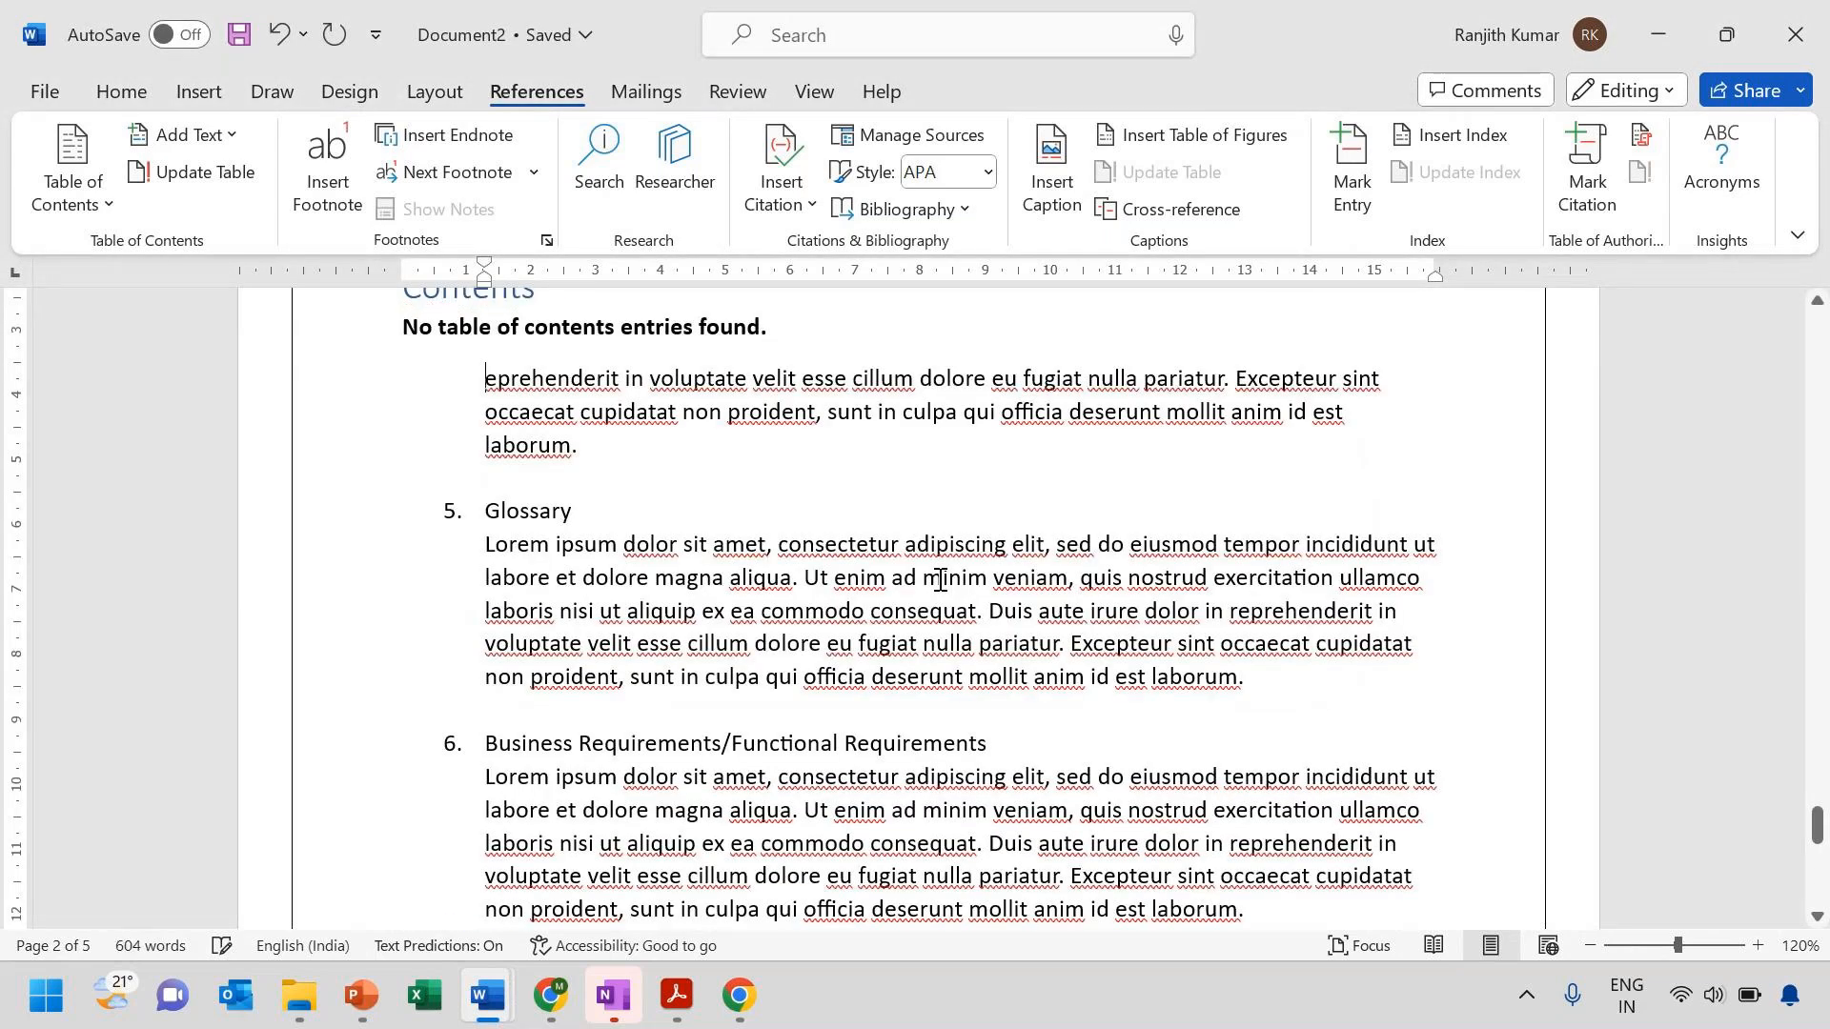
scroll(940, 579, up, 2)
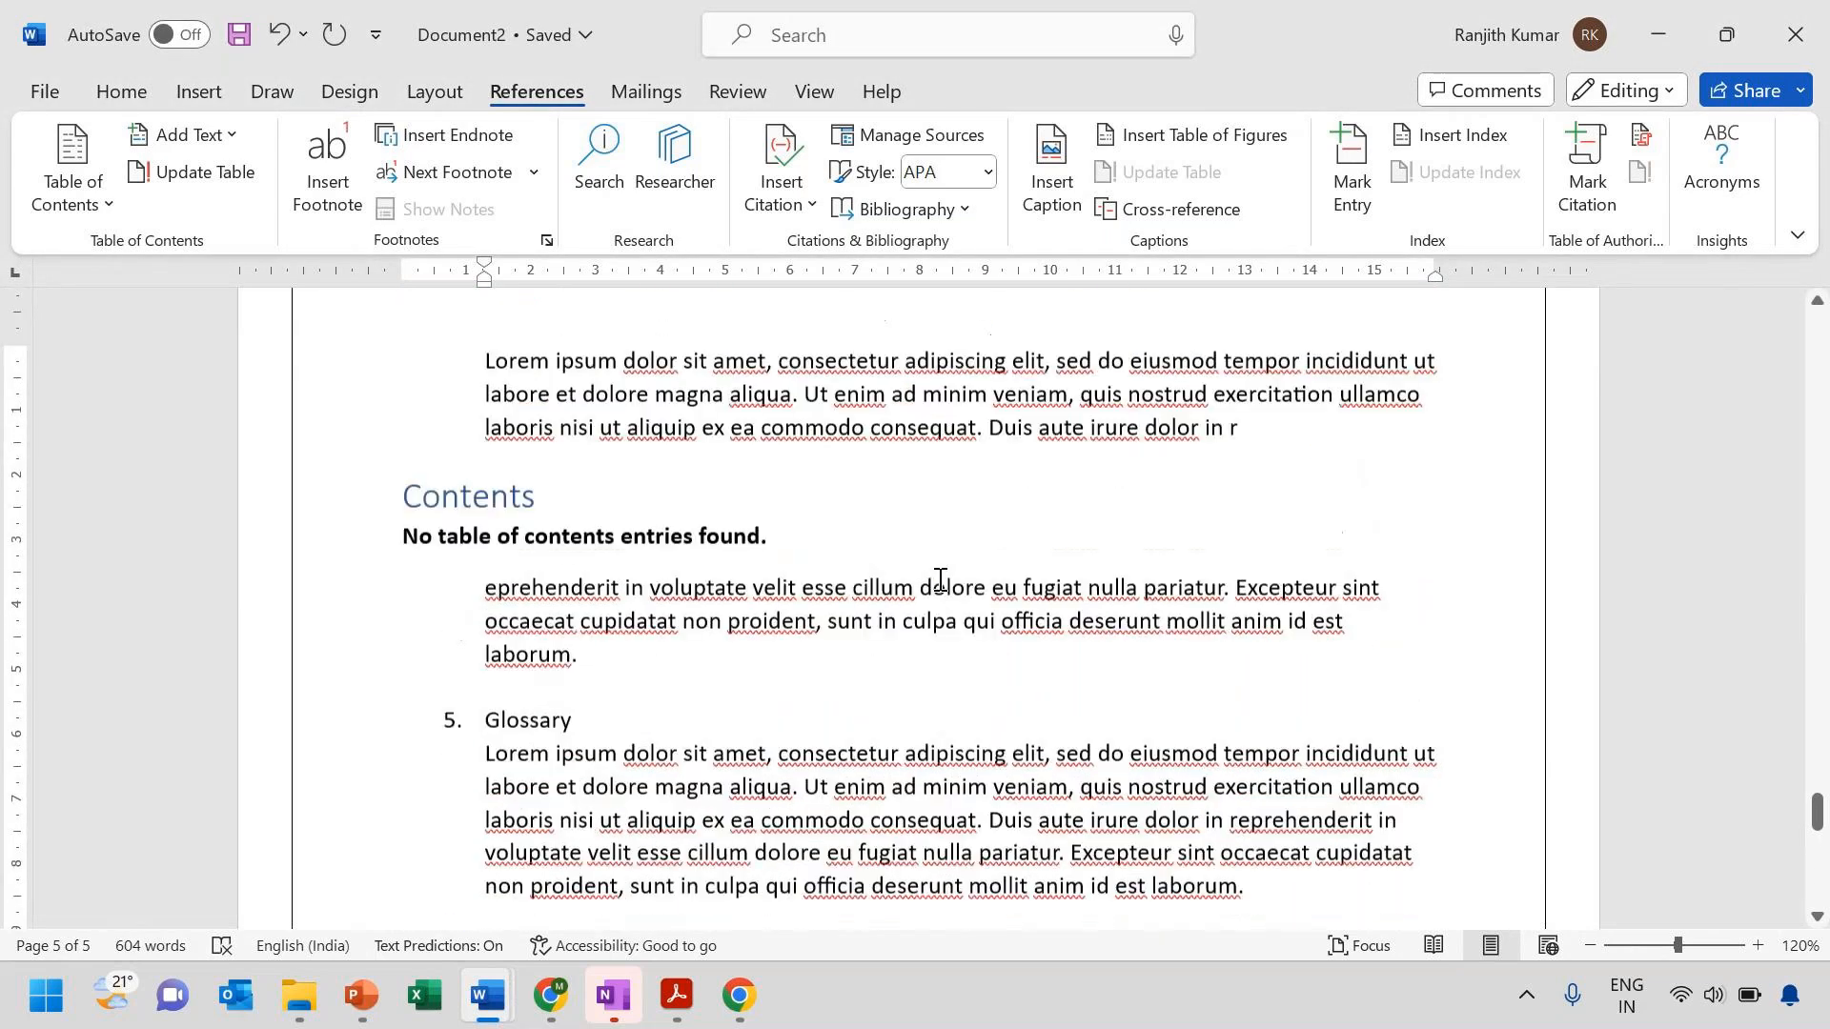
key(ctrl+z)
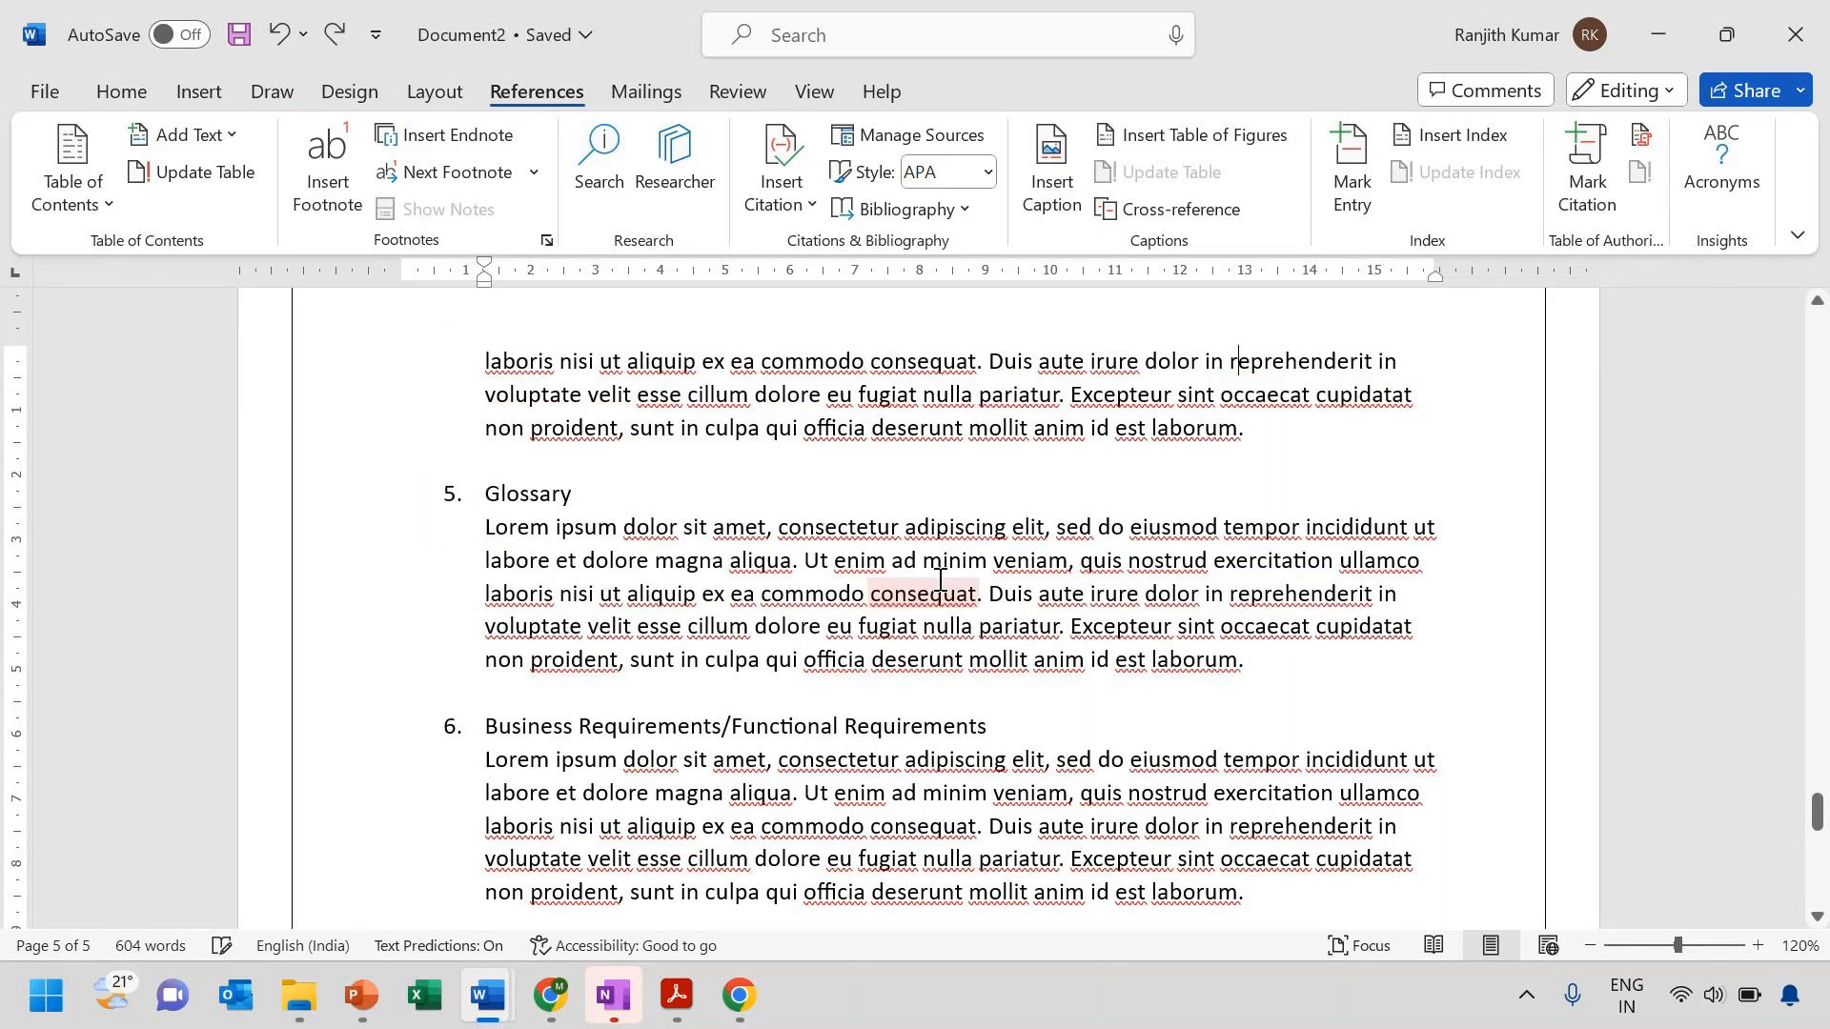
Apply the Heading 1 style to the "Executive Summary" section title
scroll(940, 579, up, 10)
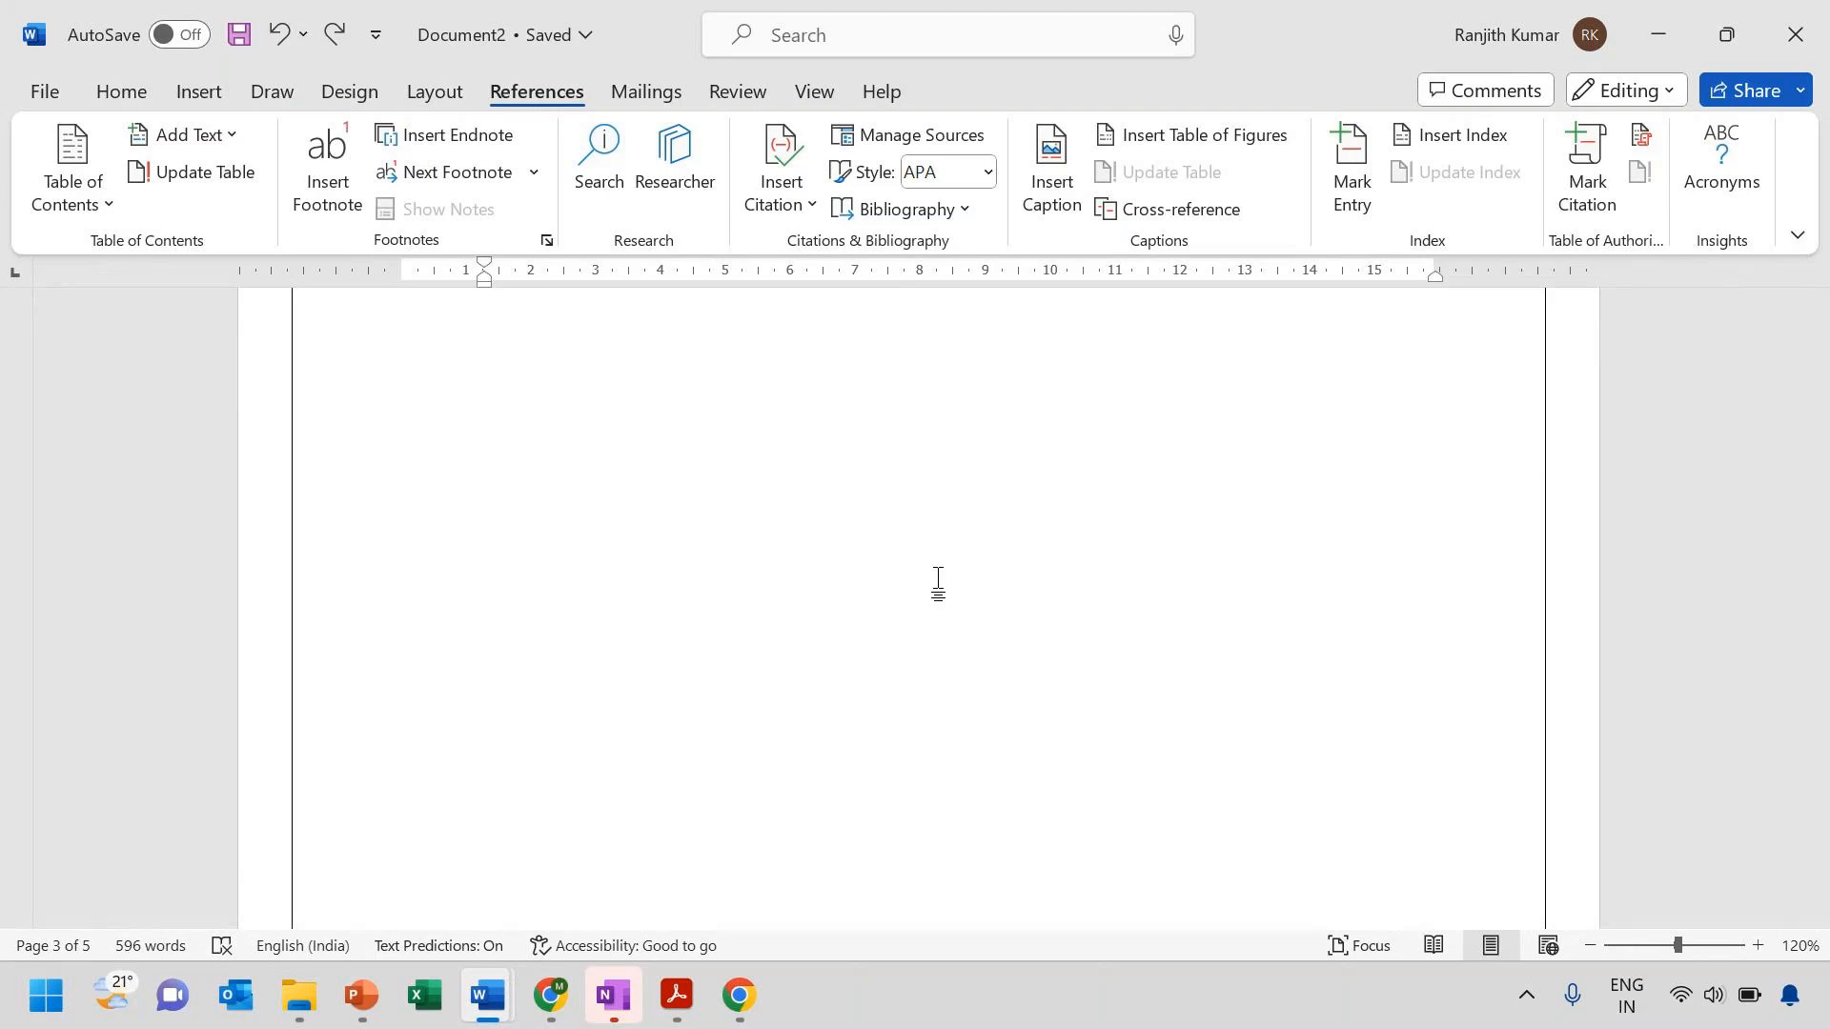
scroll(937, 585, down, 3)
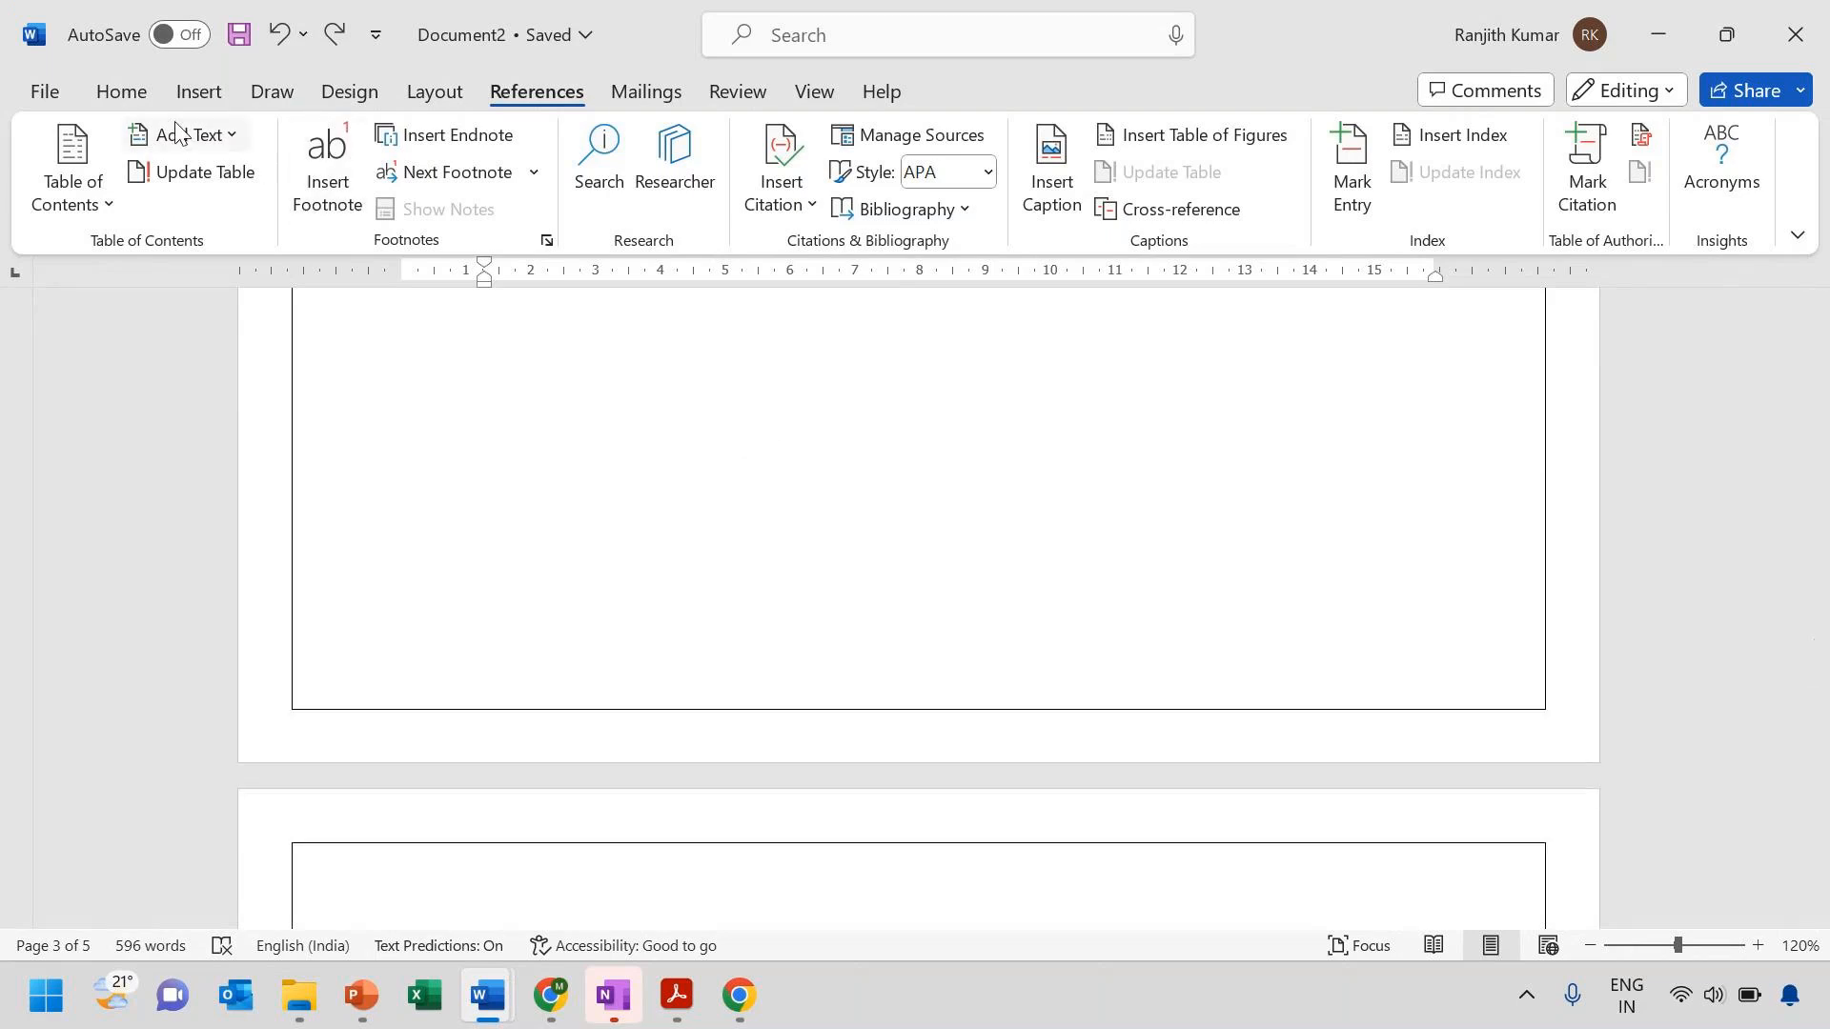
click(124, 95)
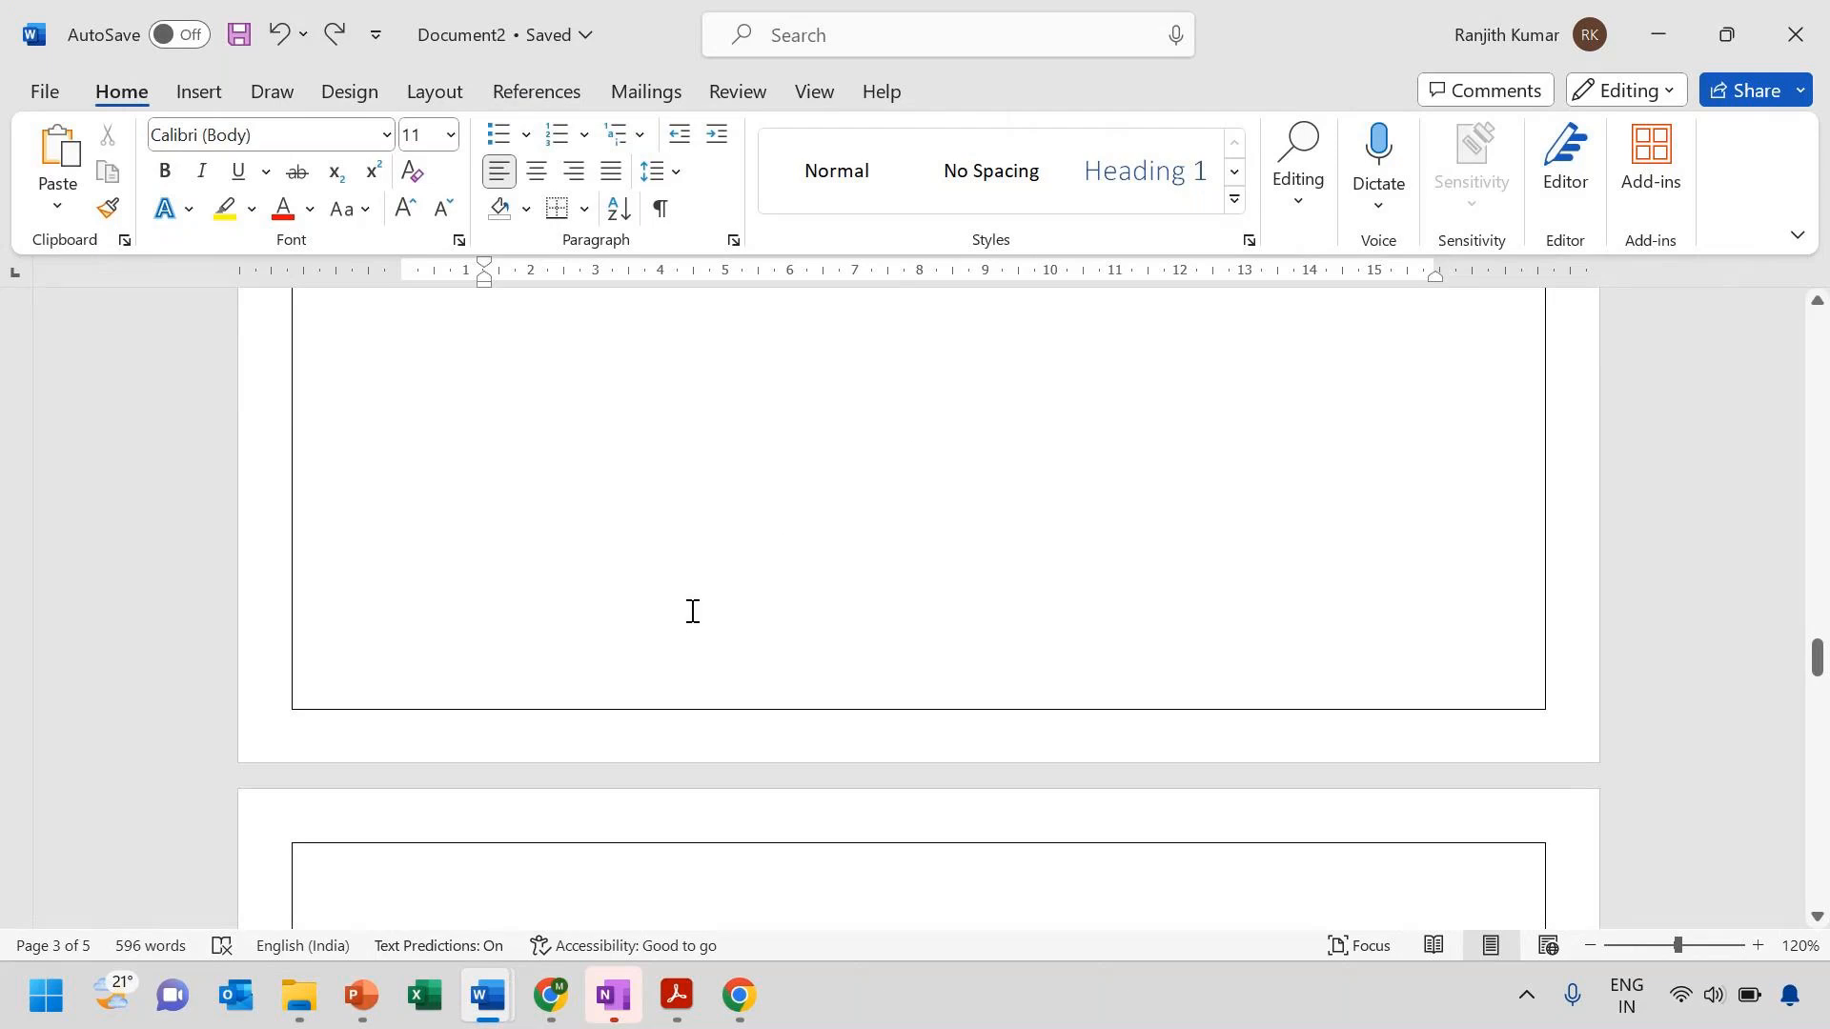
scroll(692, 611, down, 3)
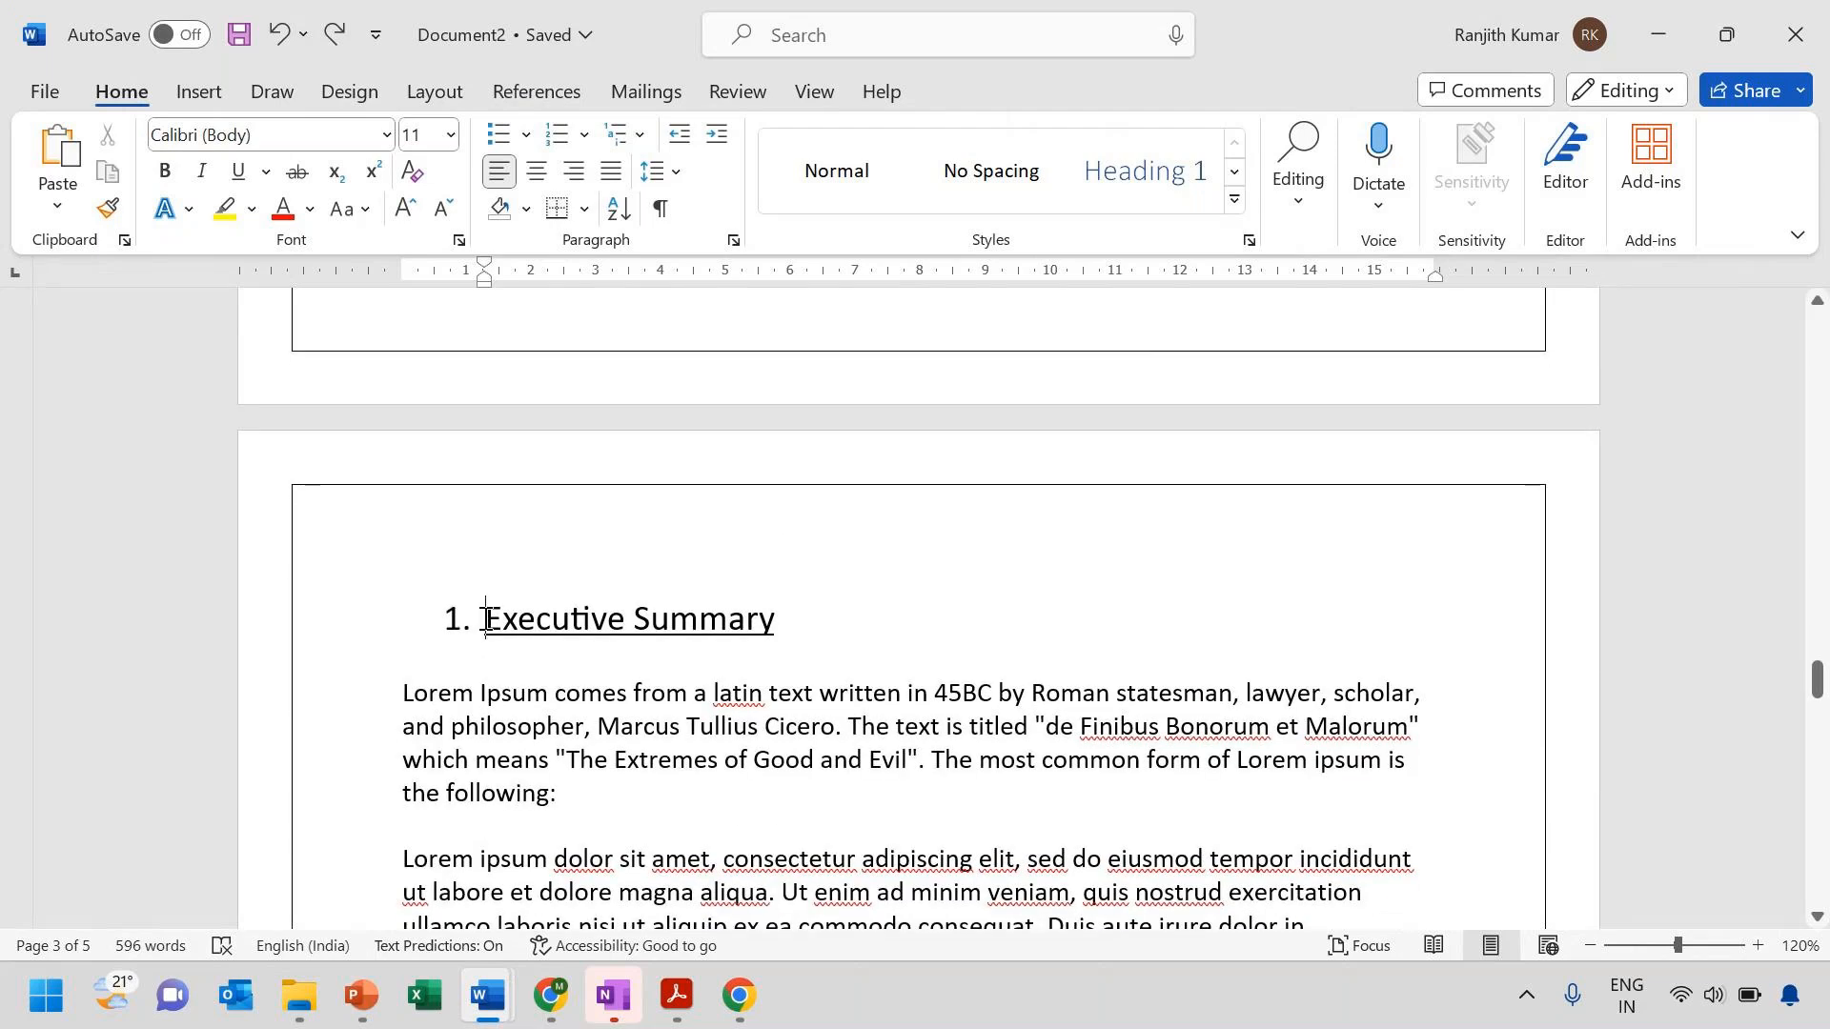
click(485, 620)
key(shift+Down)
key(shift+Left)
key(shift+Left)
key(shift+Left)
key(shift+Left)
key(shift+Left)
key(shift+Left)
key(shift+Left)
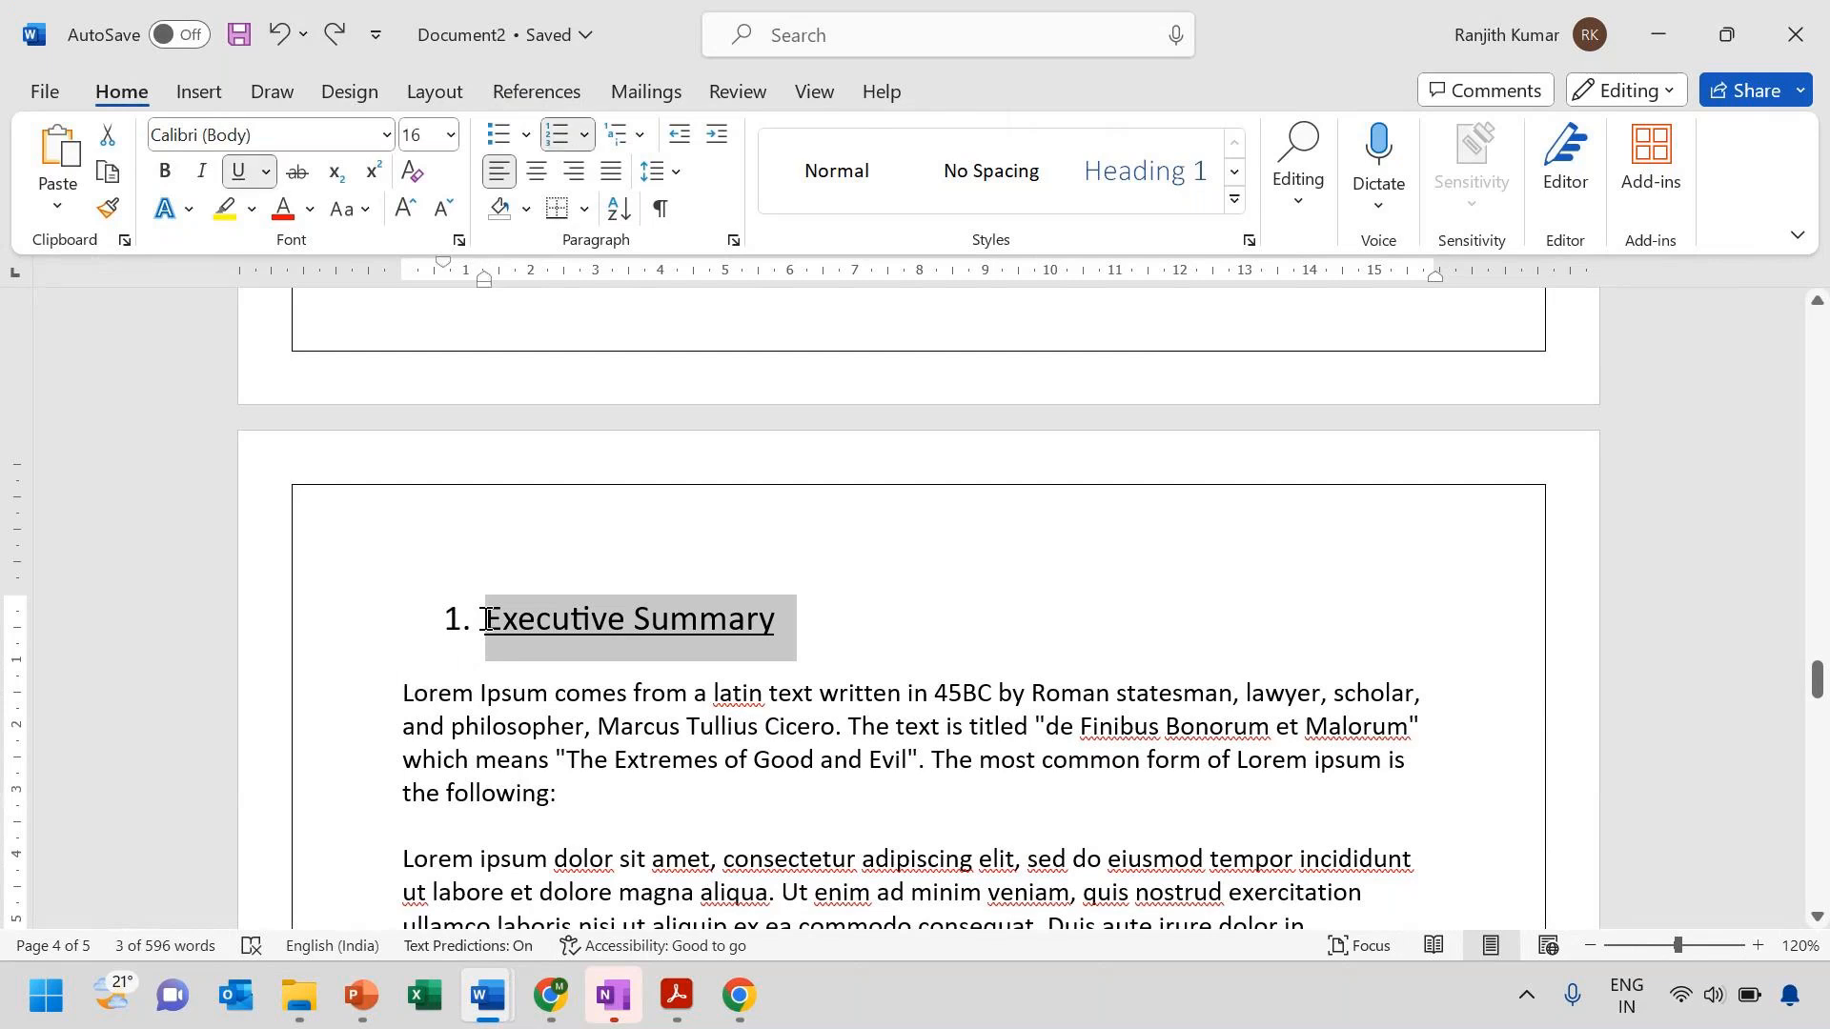
key(shift+Left)
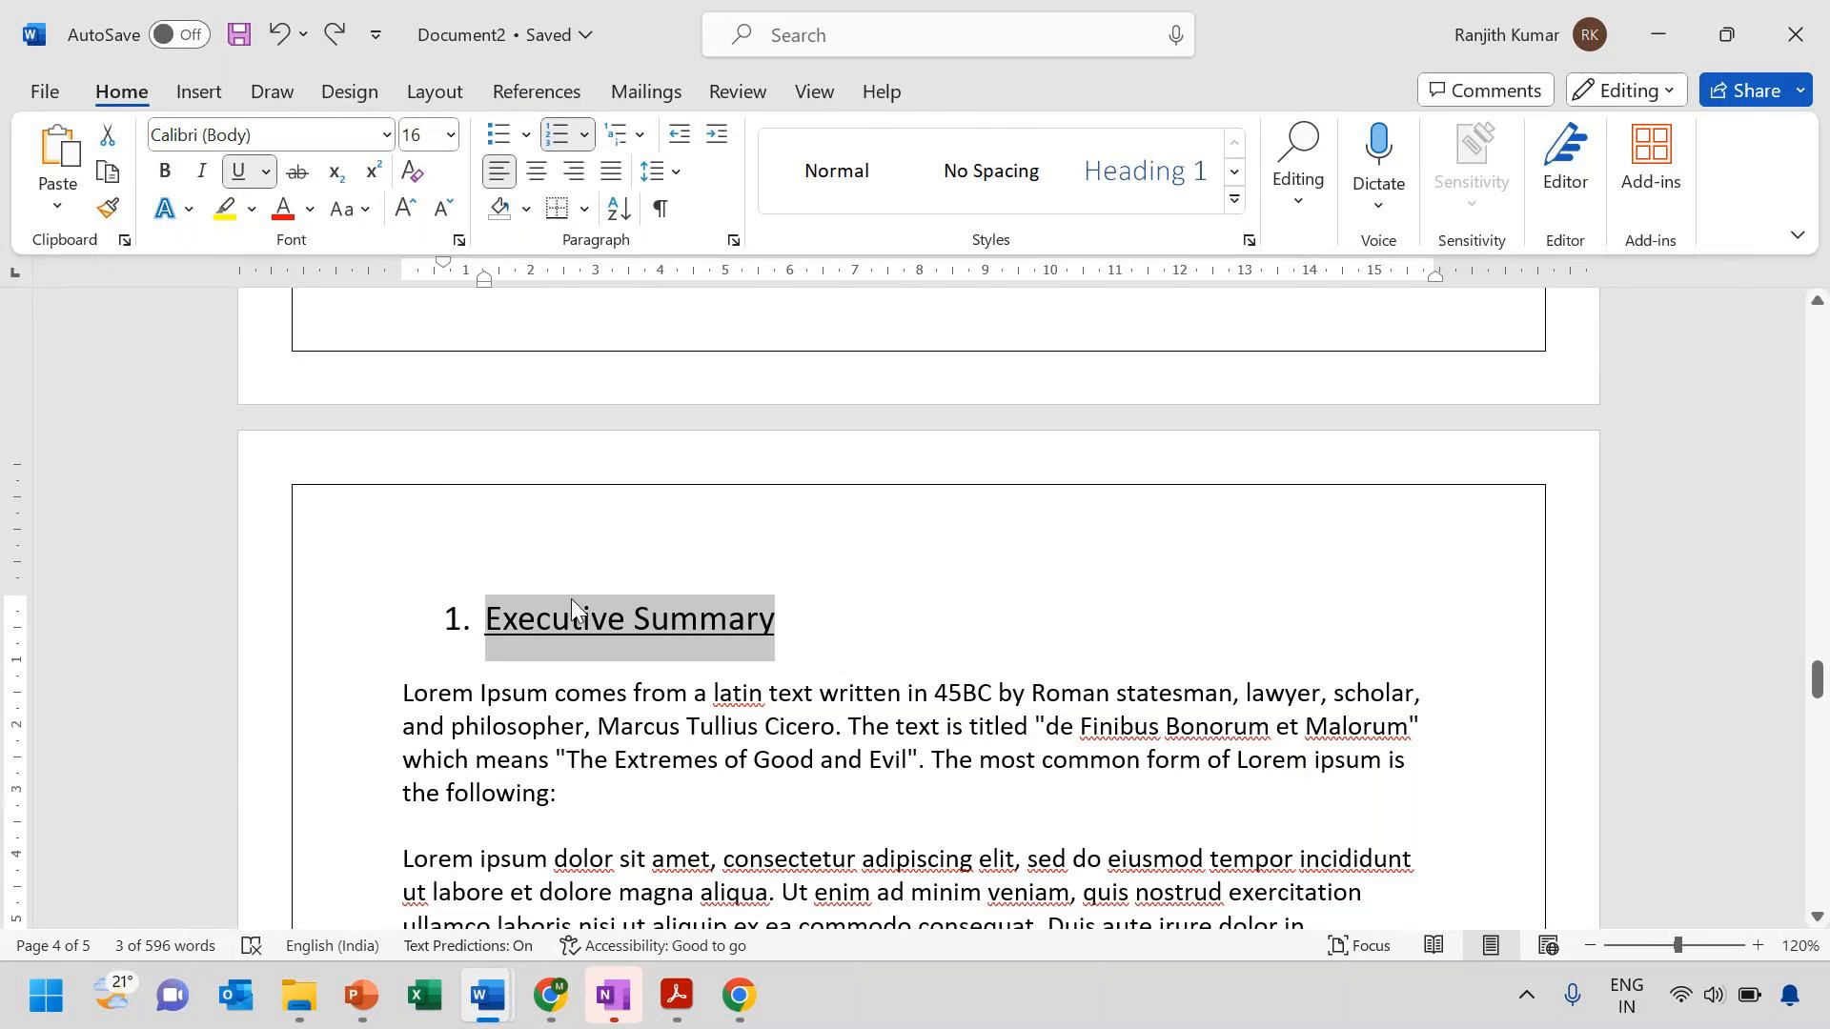
click(1236, 206)
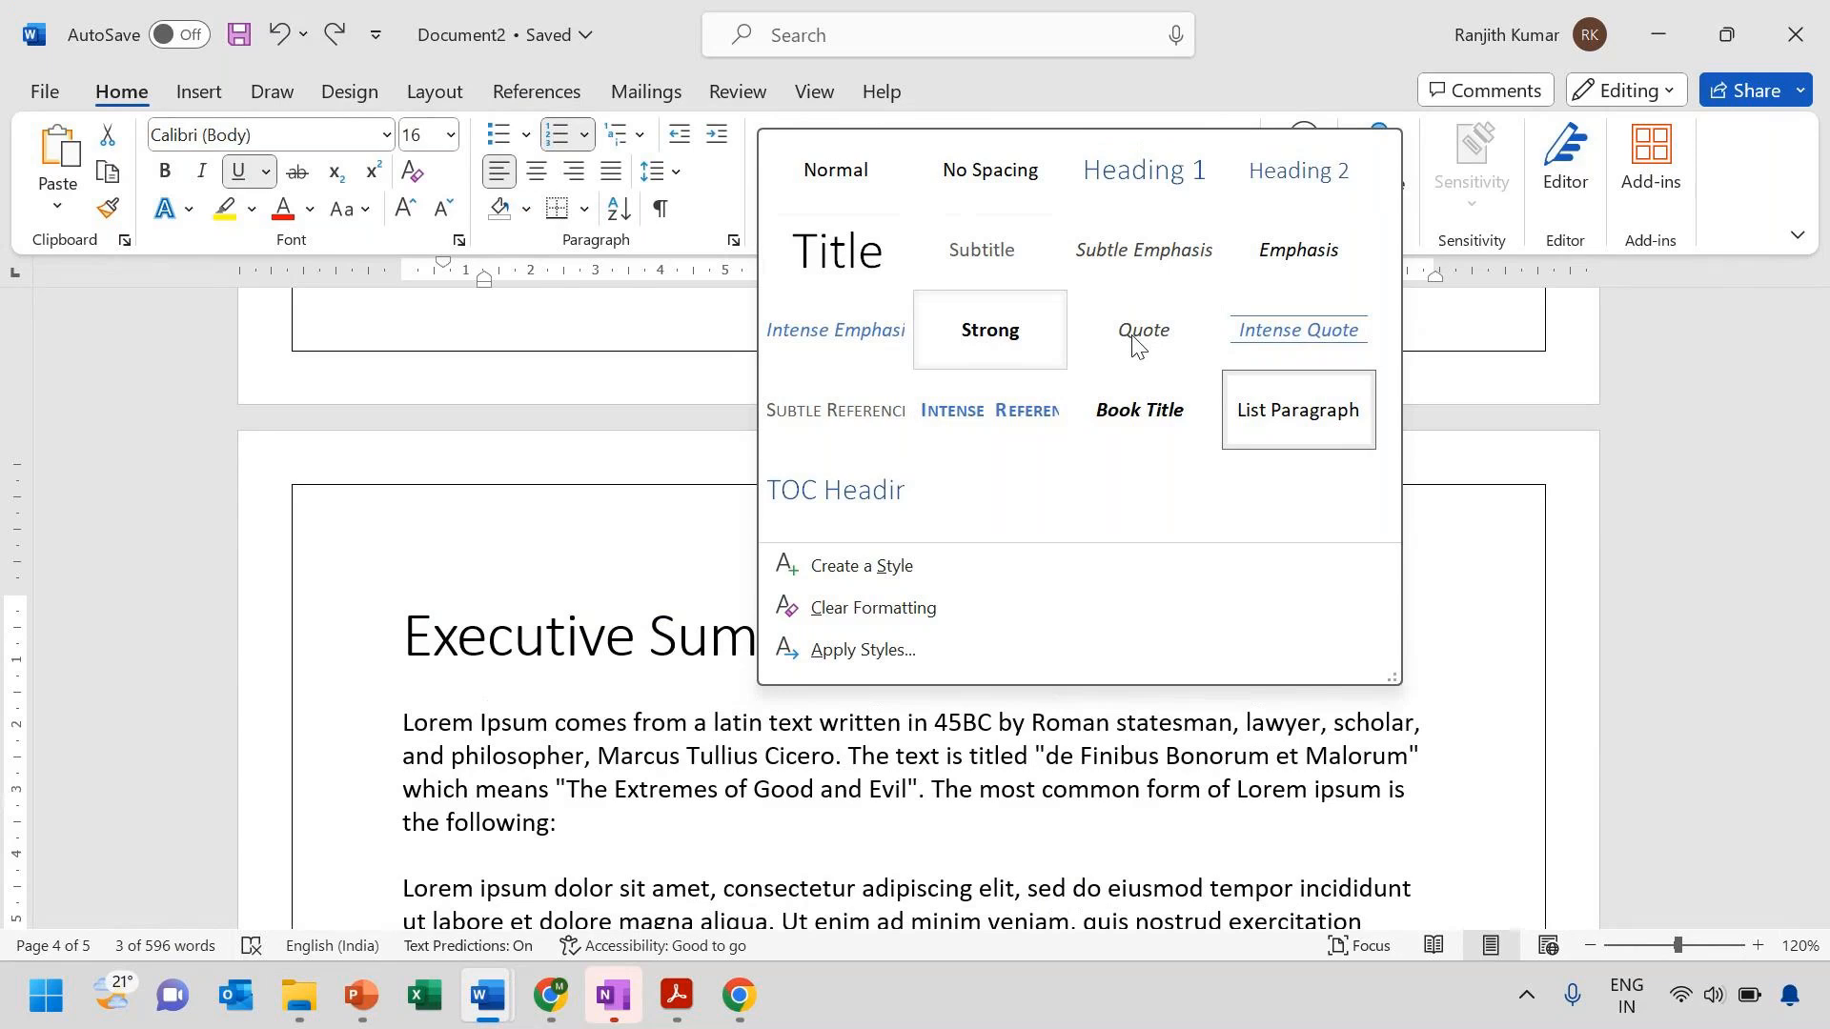
click(1149, 201)
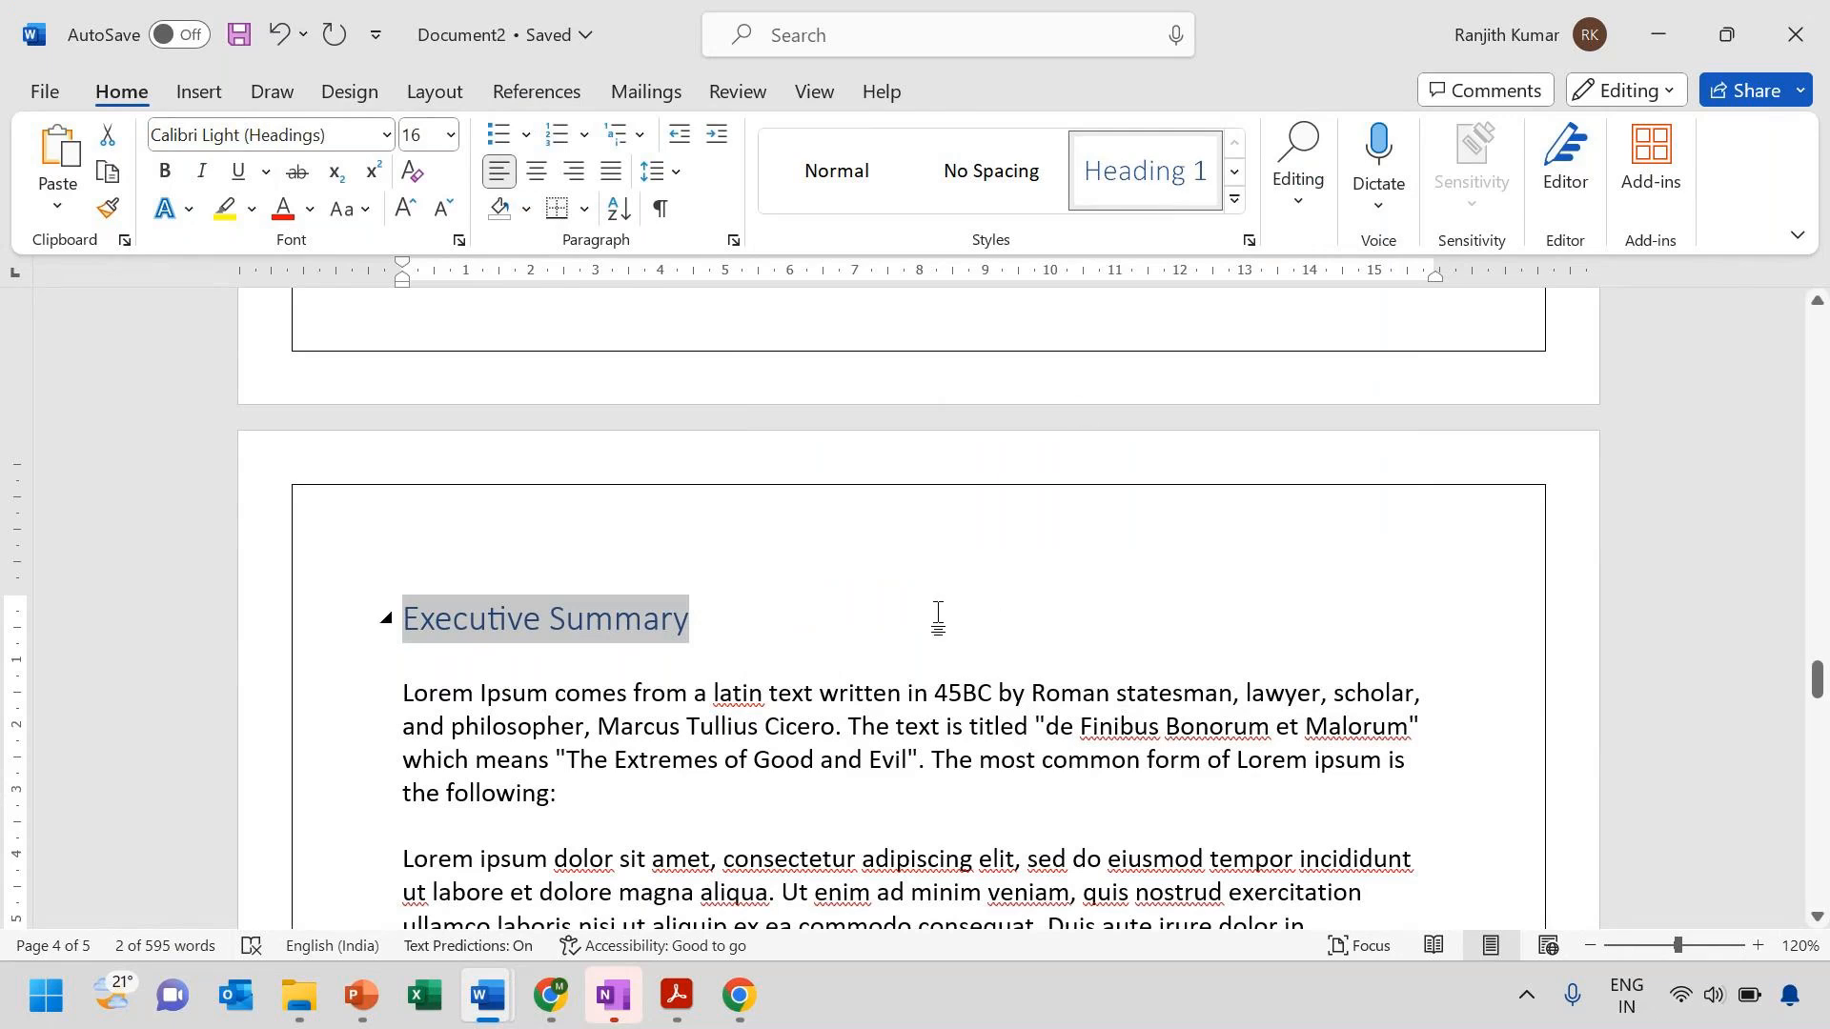
click(883, 610)
key(Home)
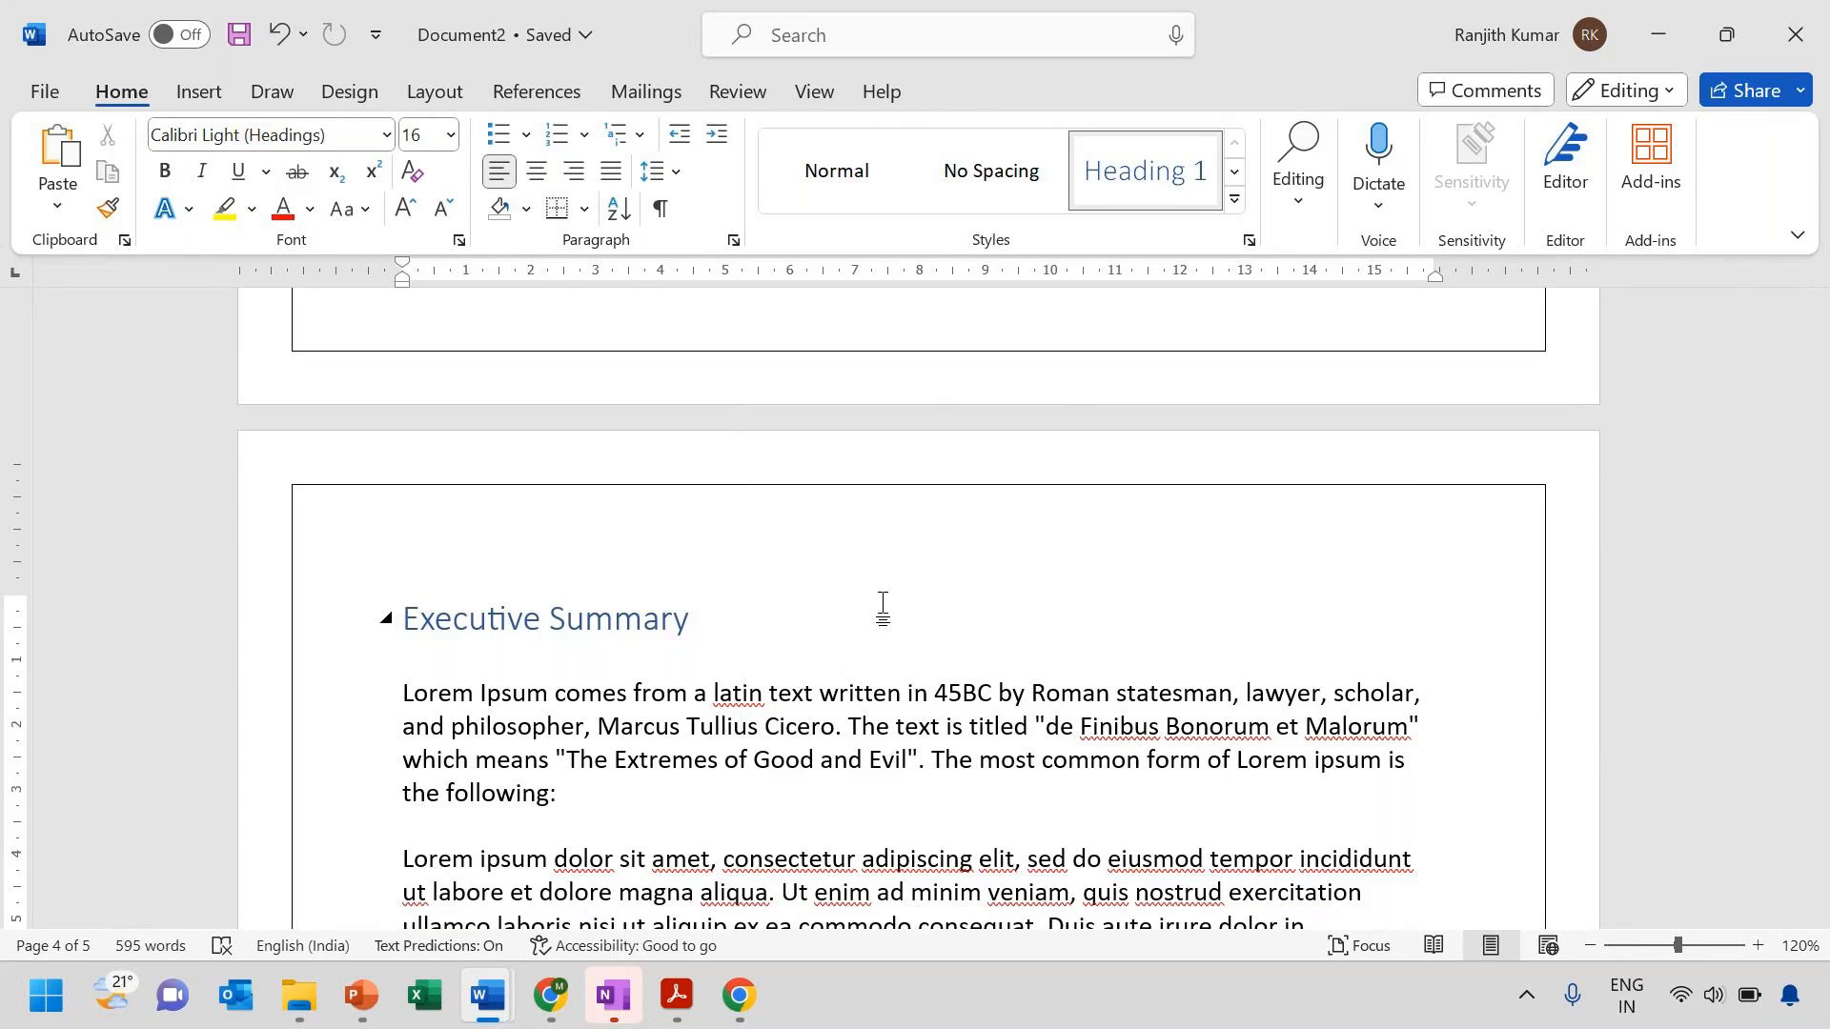
Apply the Heading 1 style to the "Scope" section title
scroll(882, 610, down, 5)
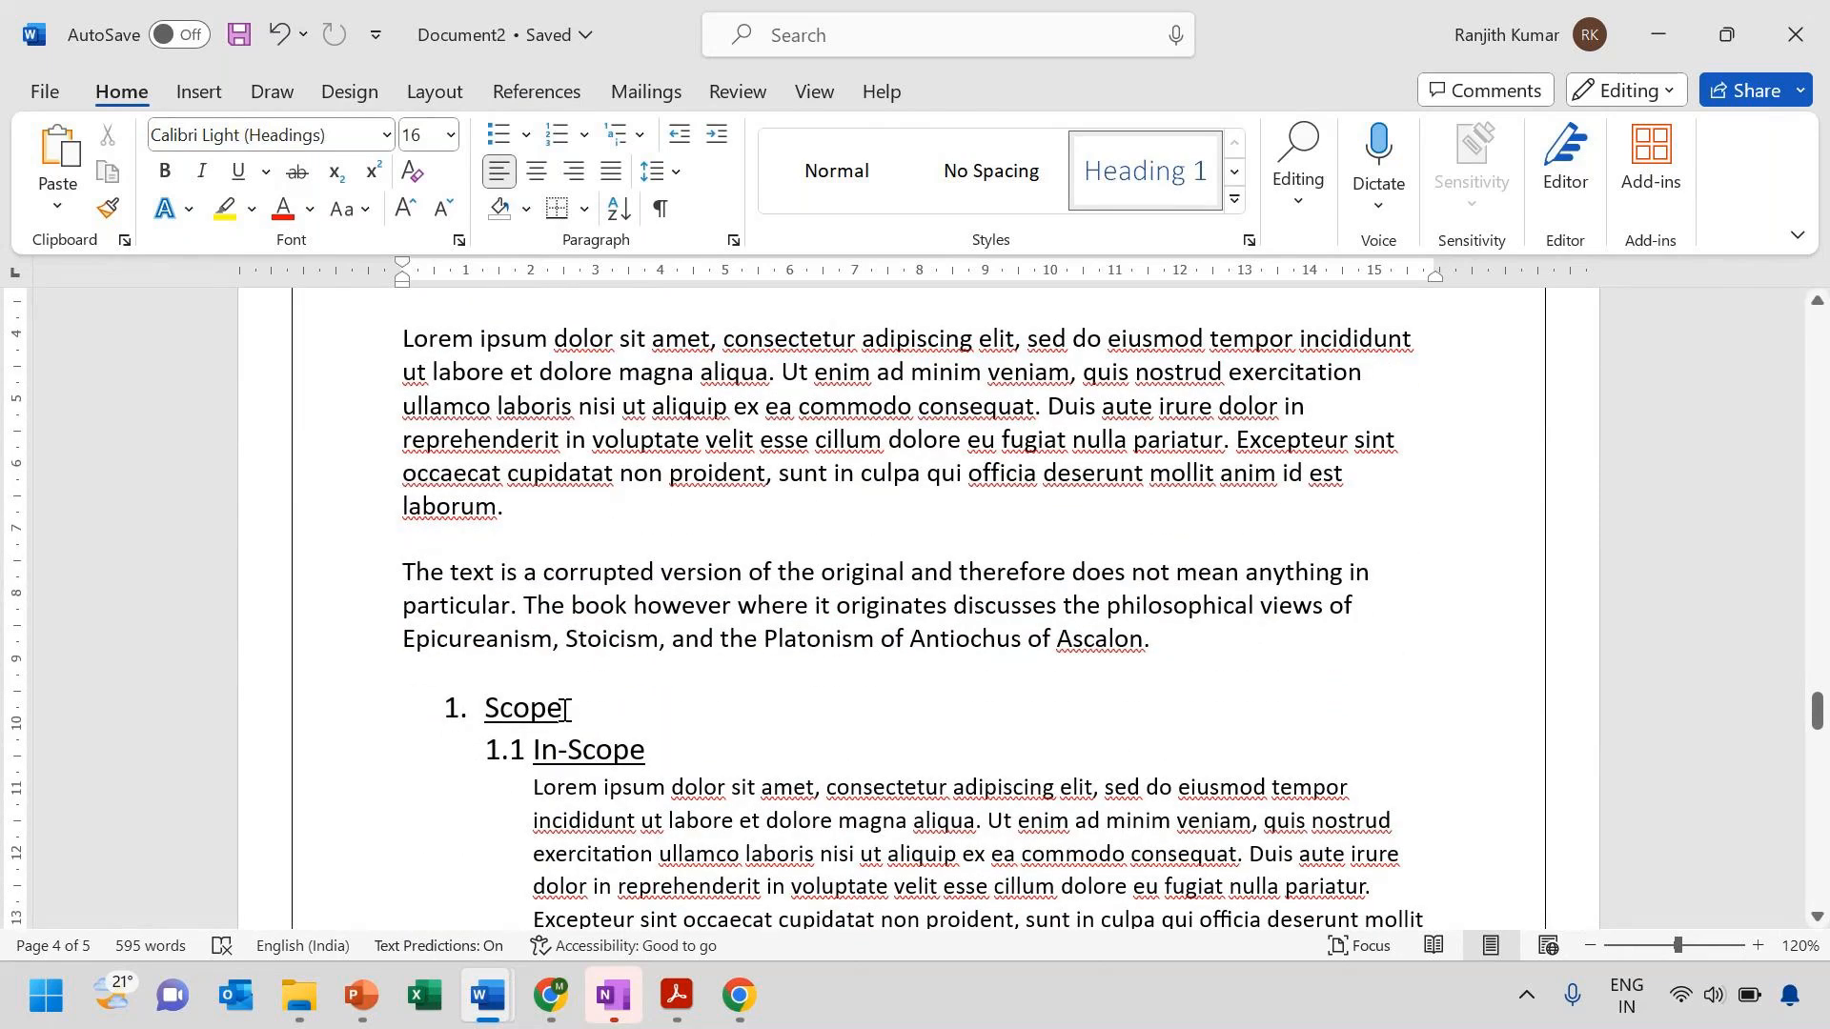
click(566, 708)
double_click(563, 710)
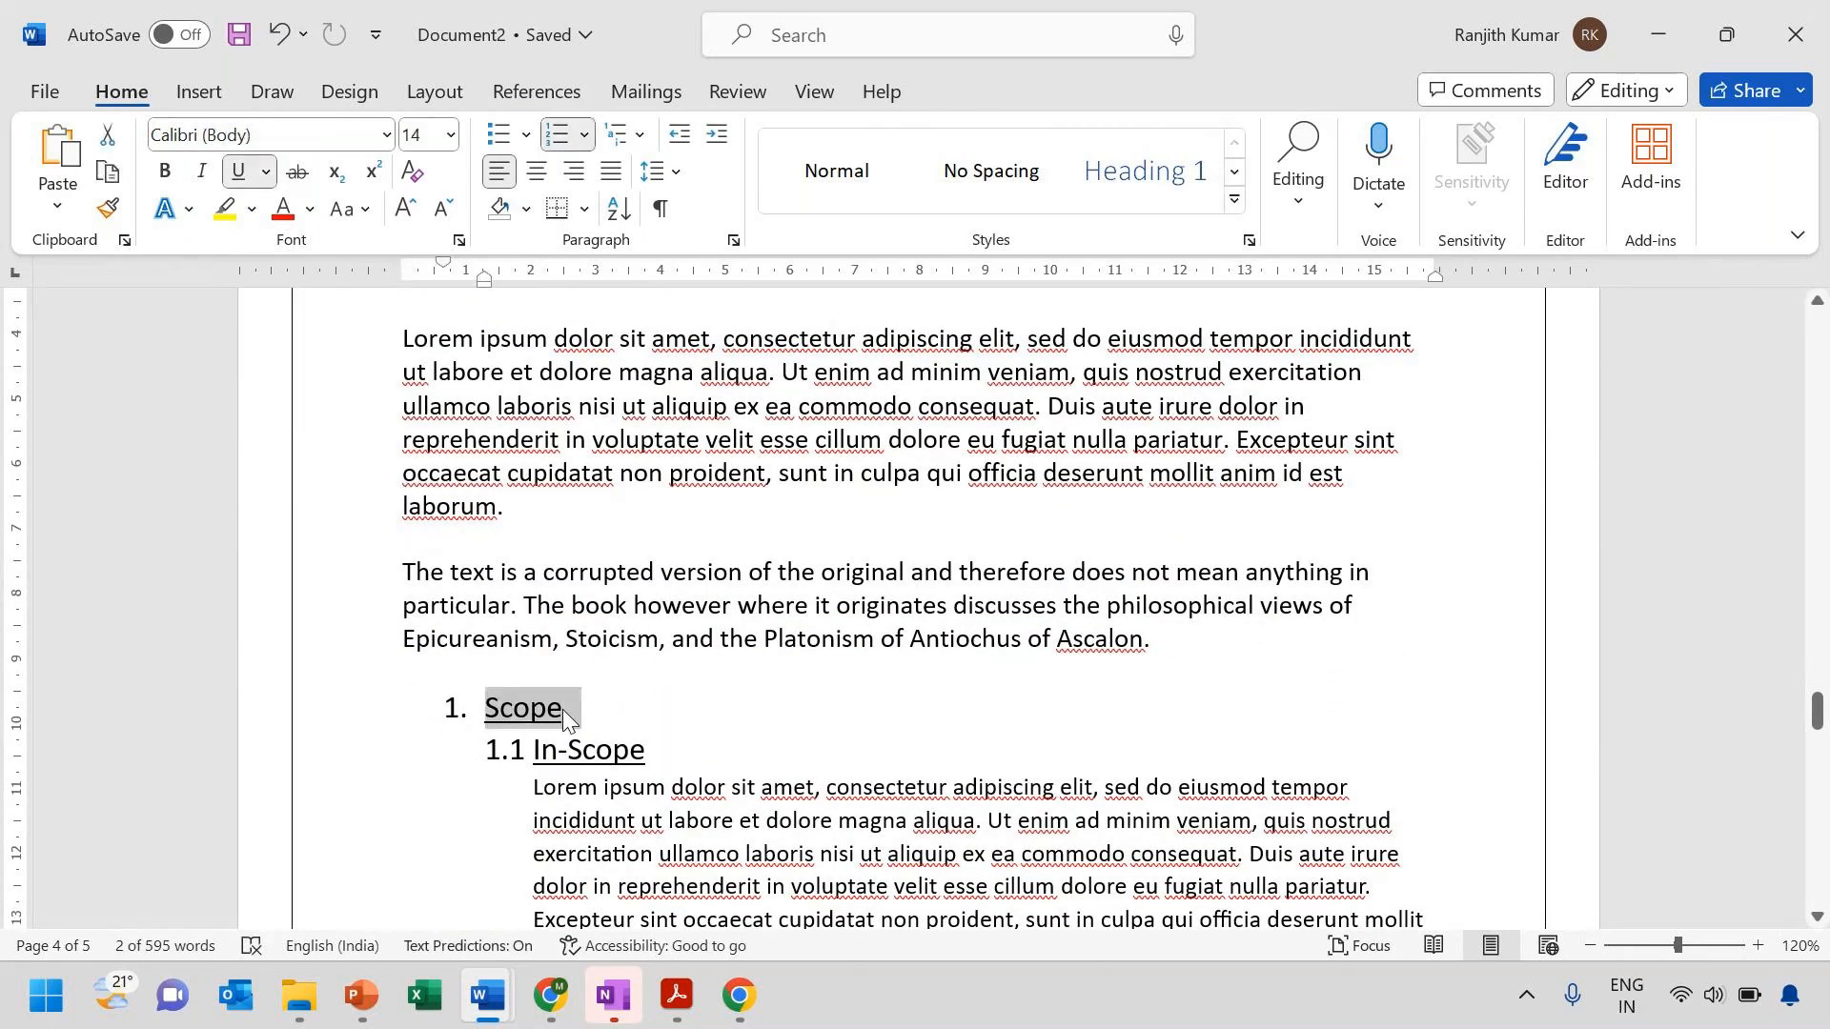
click(1156, 179)
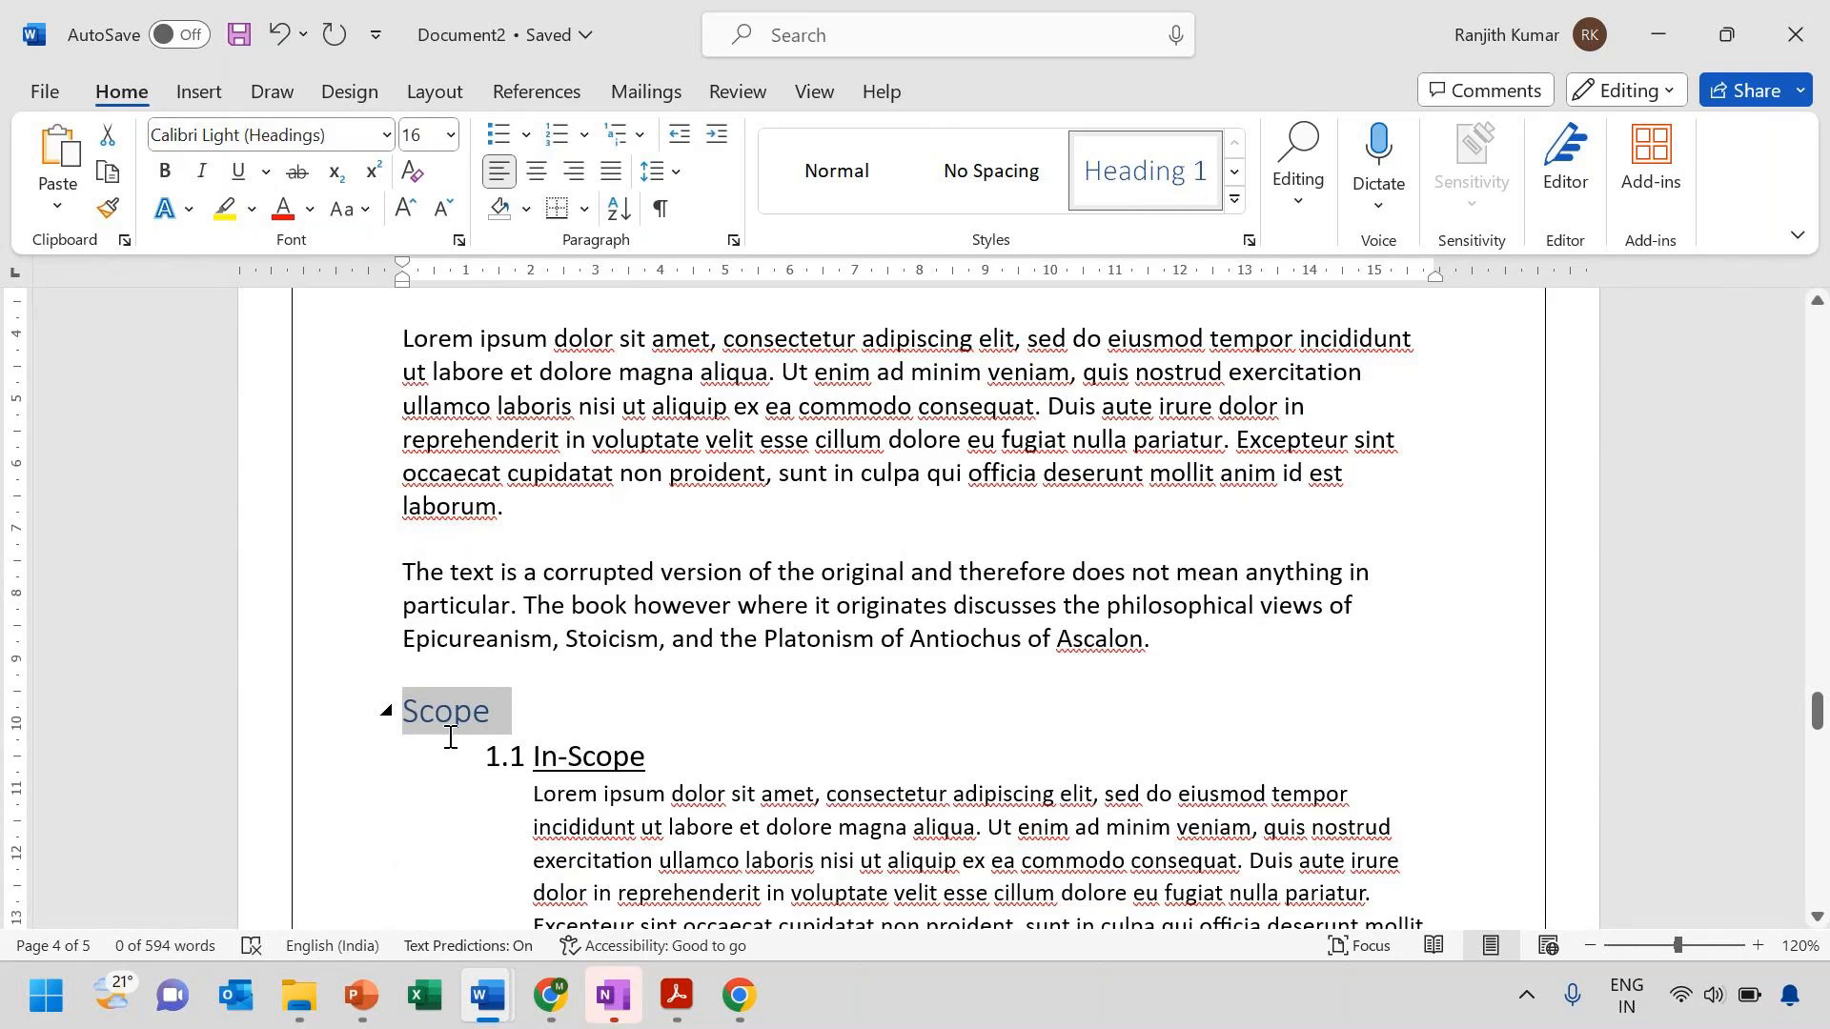
Apply the Heading 2 style to the "In-Scope" subsection title
click(670, 756)
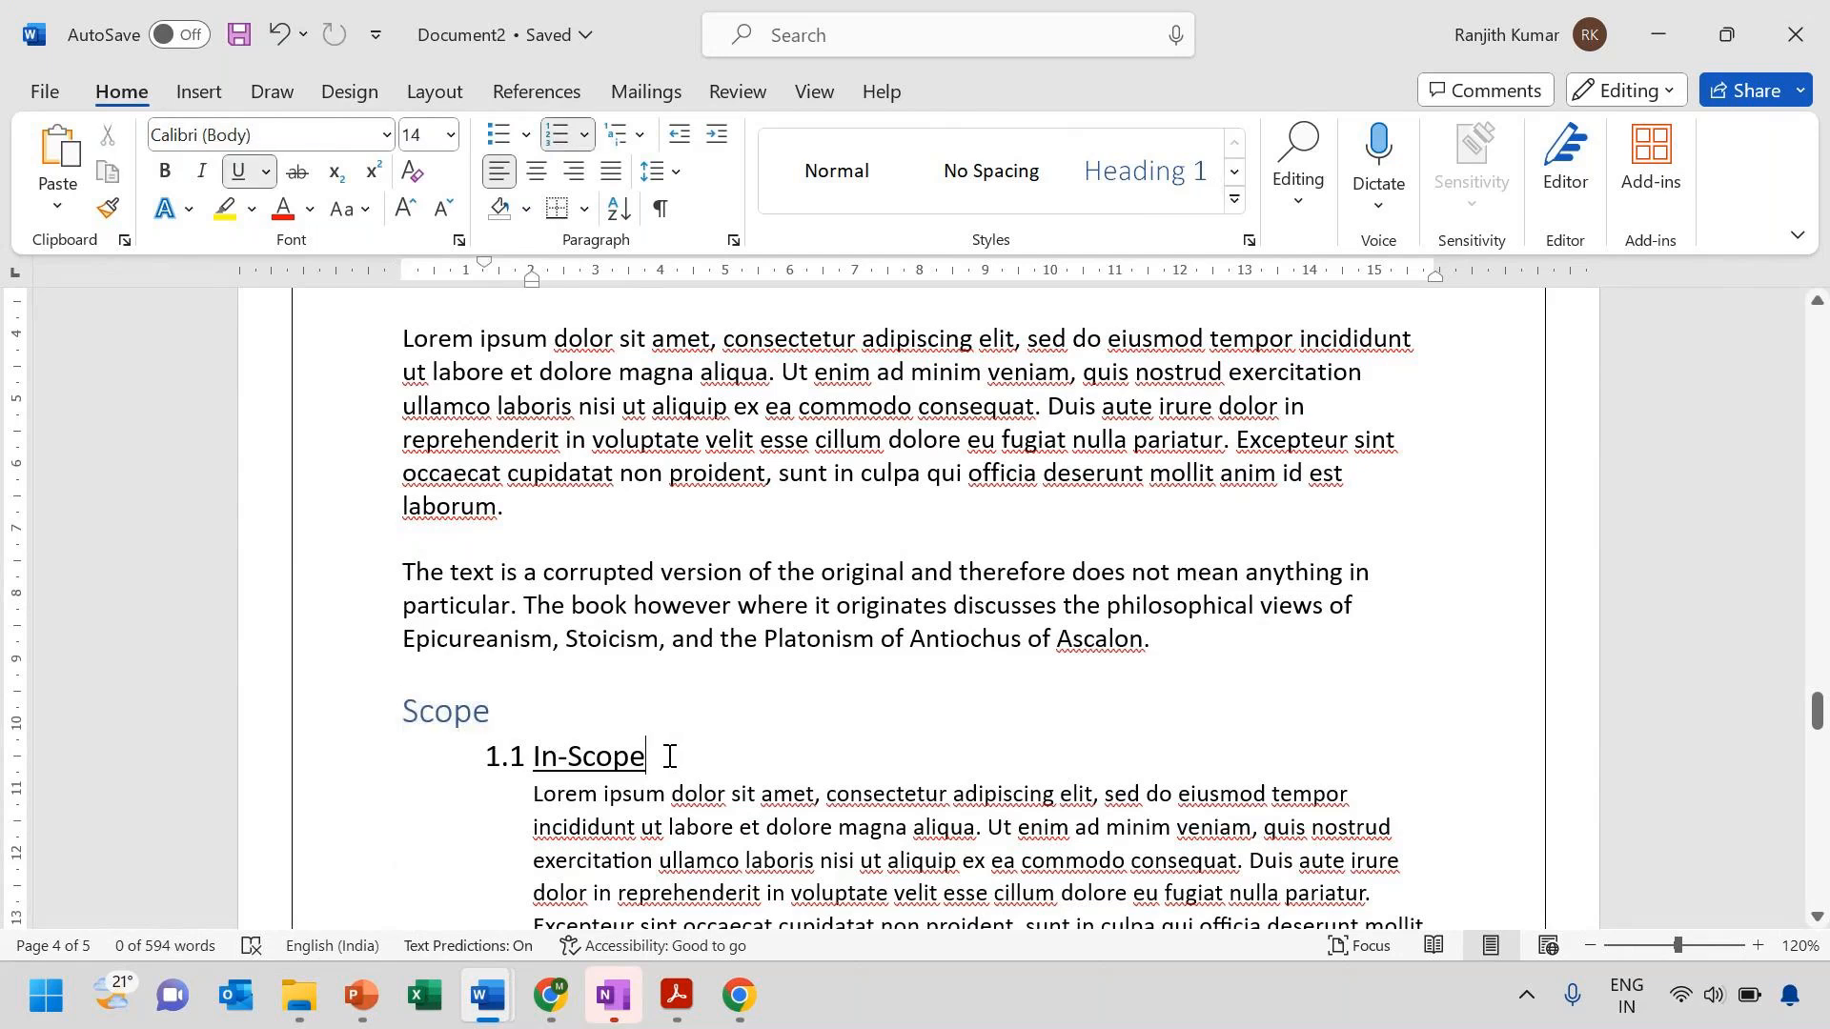
triple_click(670, 756)
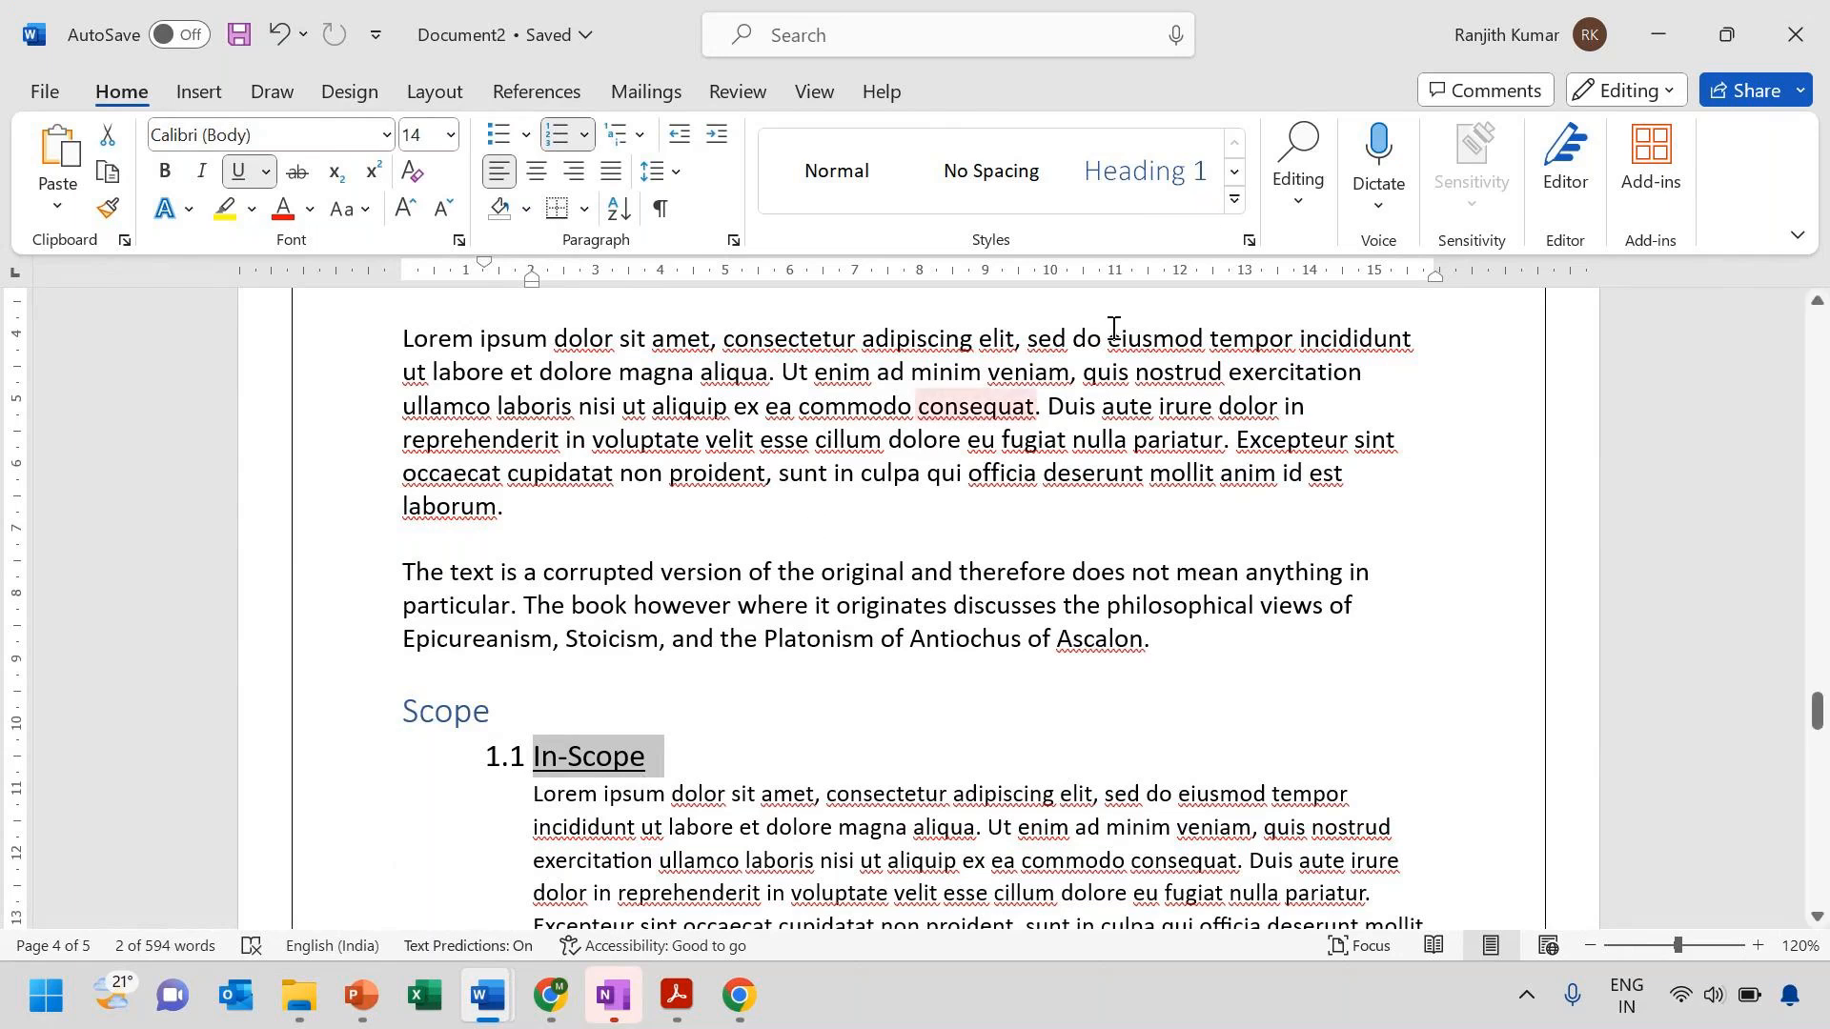
click(1236, 198)
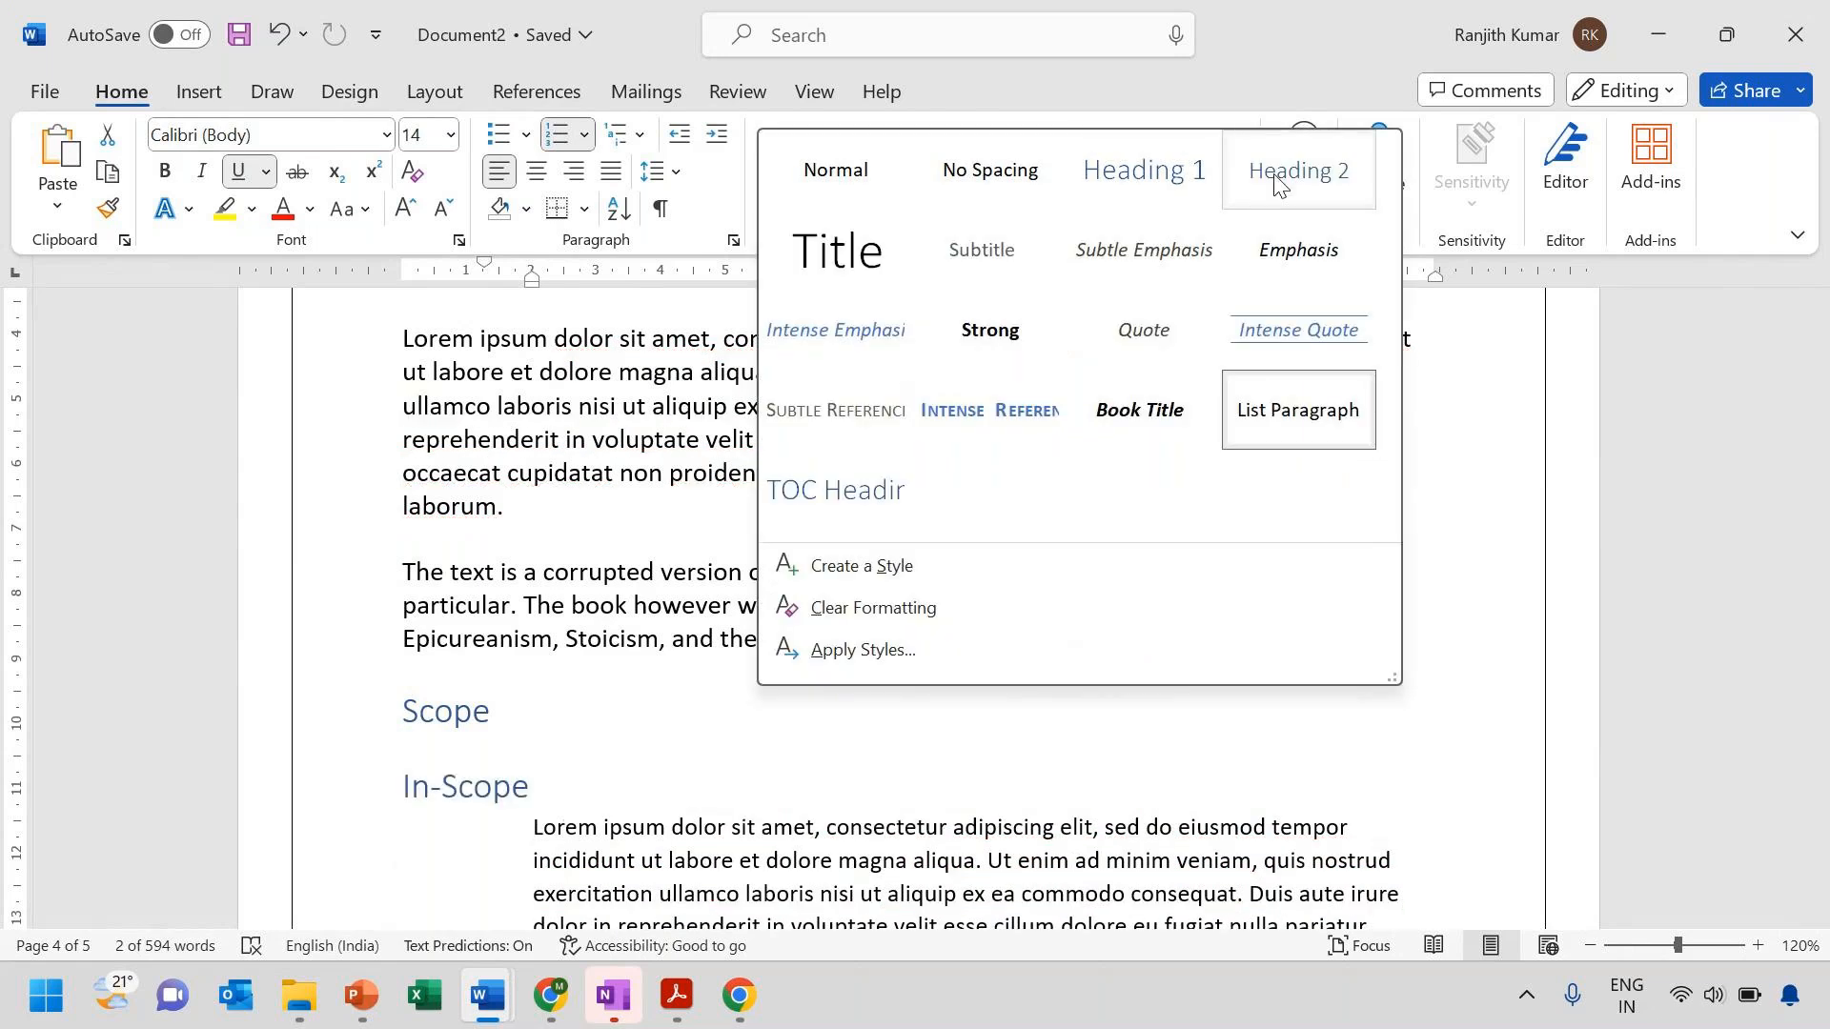
click(1277, 181)
Apply the Heading 2 style to the "Out of scope" subsection title
scroll(884, 664, down, 2)
scroll(885, 664, down, 2)
triple_click(726, 701)
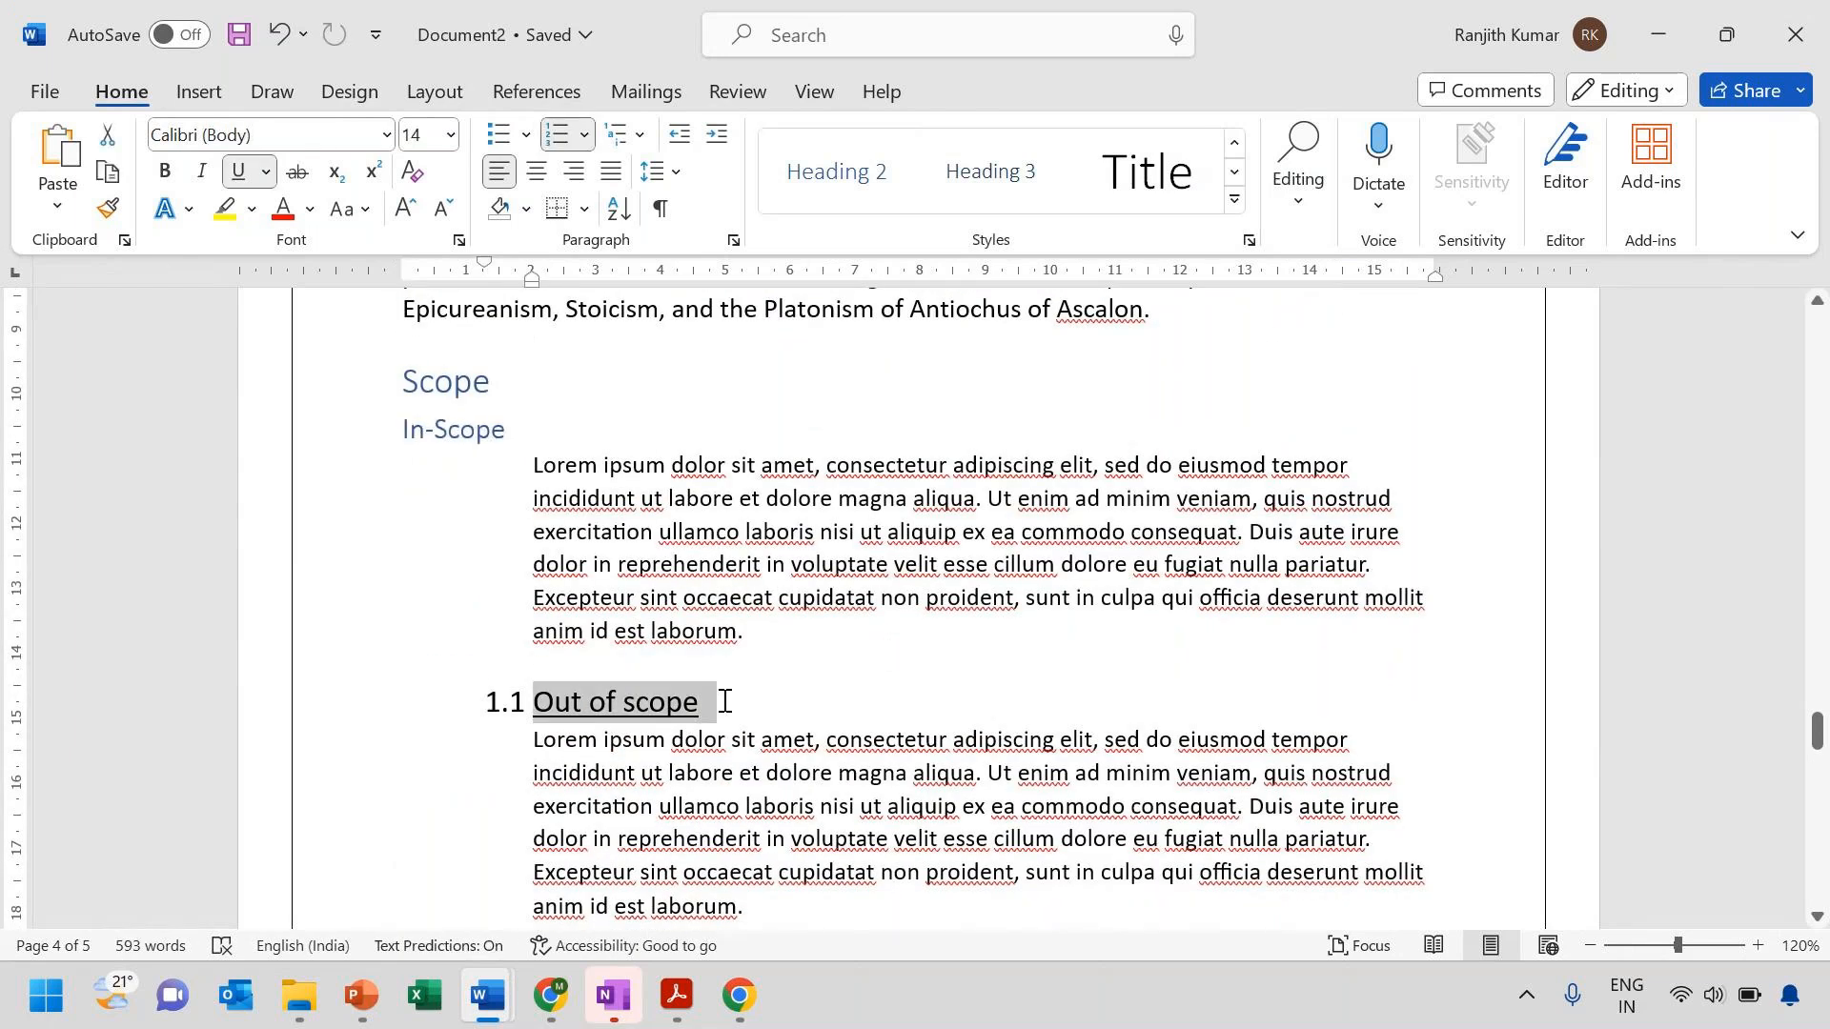
click(842, 187)
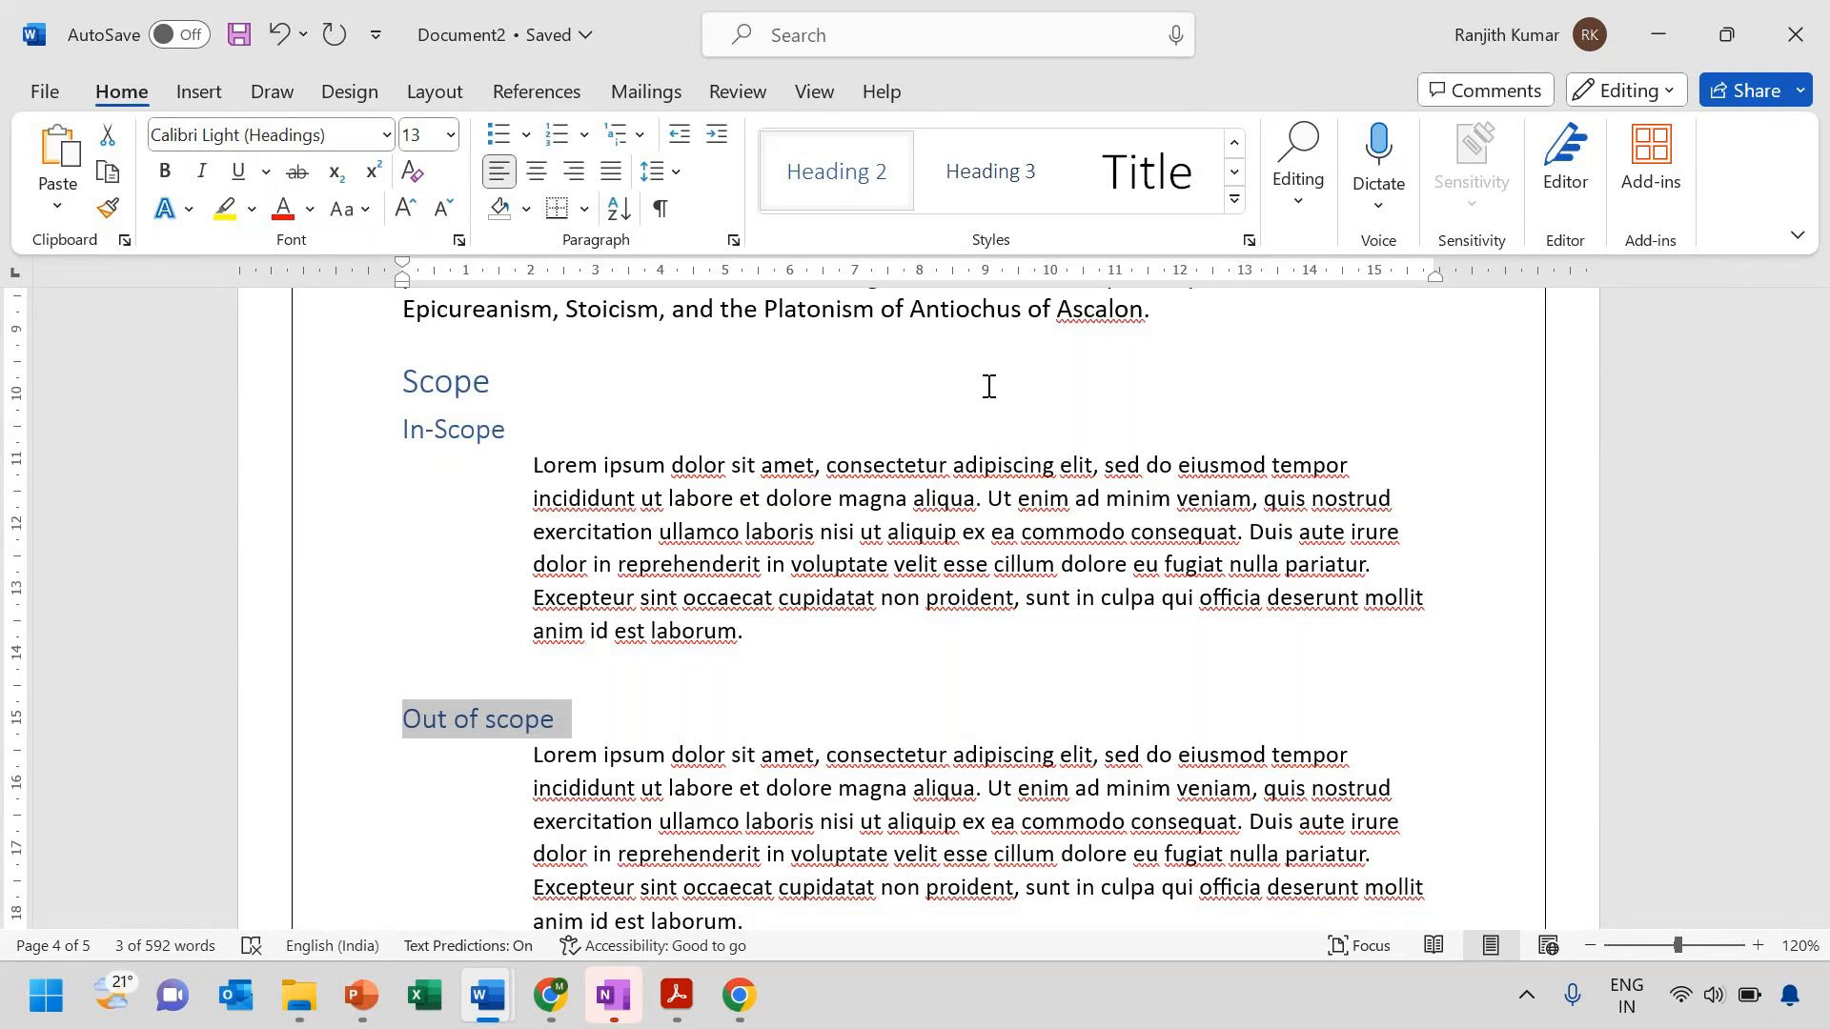
Try to insert the built-in Automatic Table 1 table of contents while the "Out of scope" title is still selected
scroll(647, 803, down, 3)
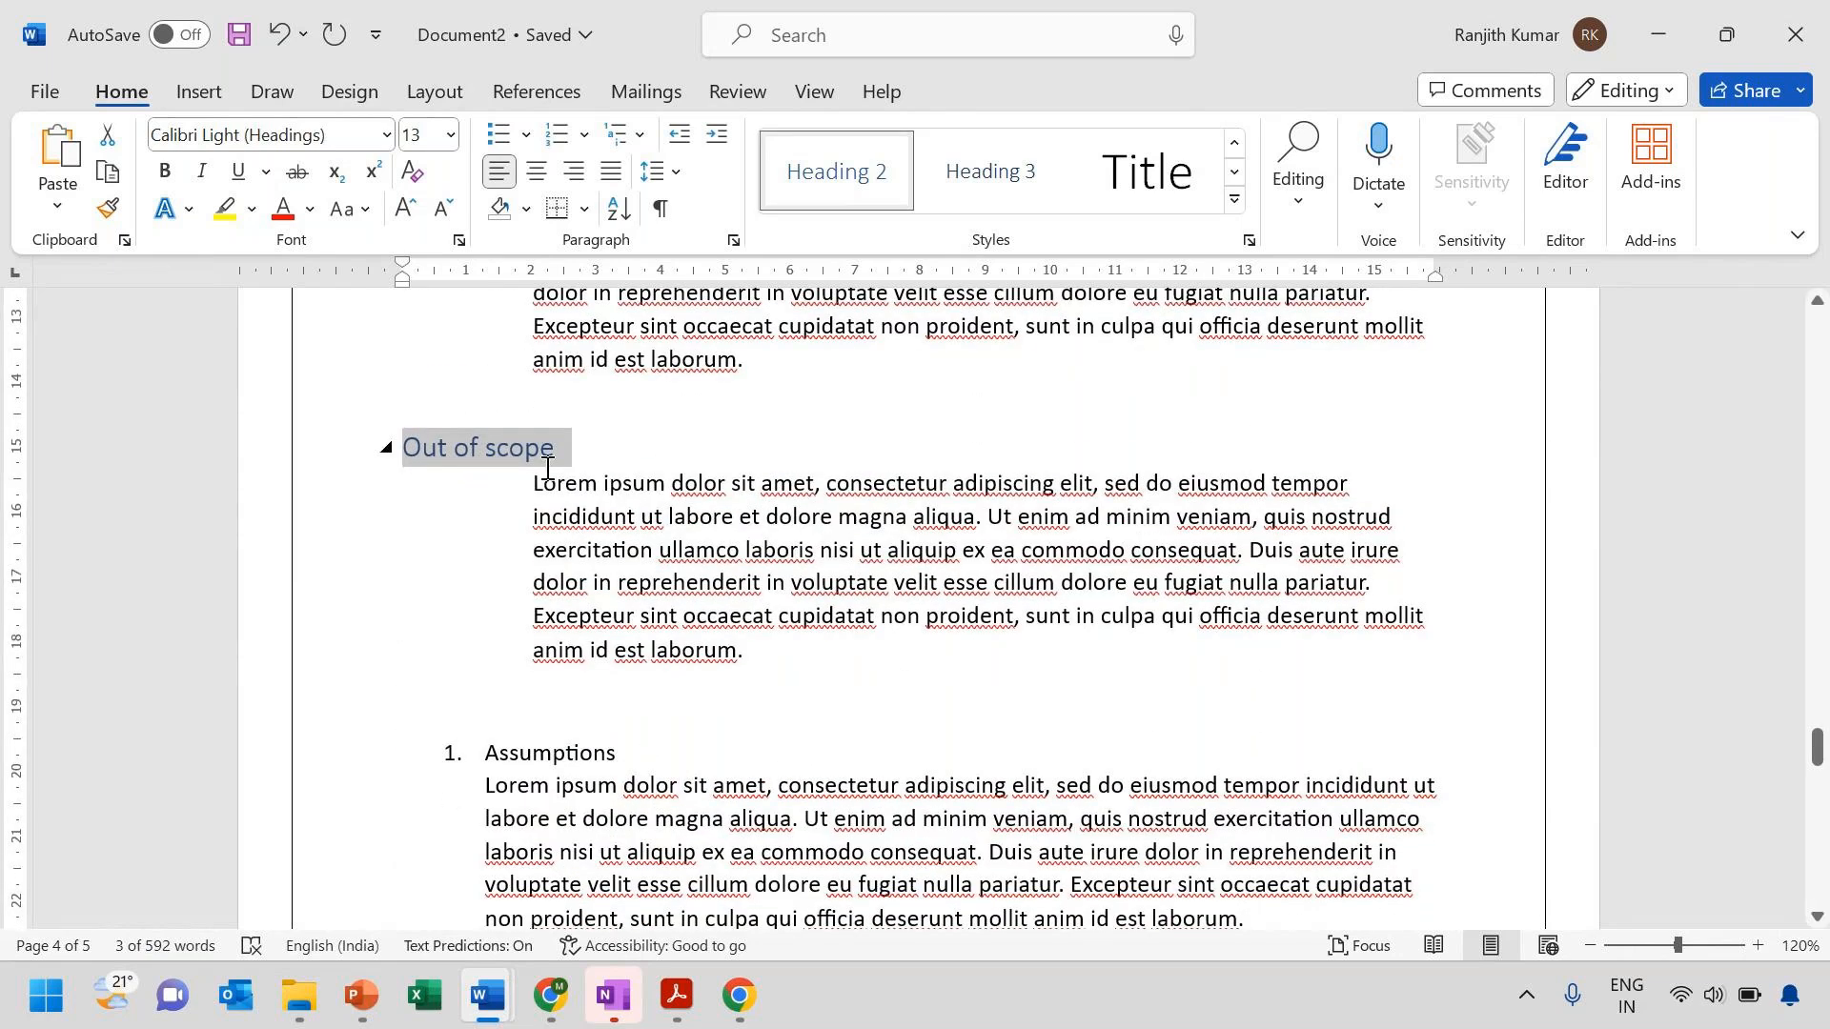
scroll(782, 424, up, 4)
scroll(782, 424, up, 10)
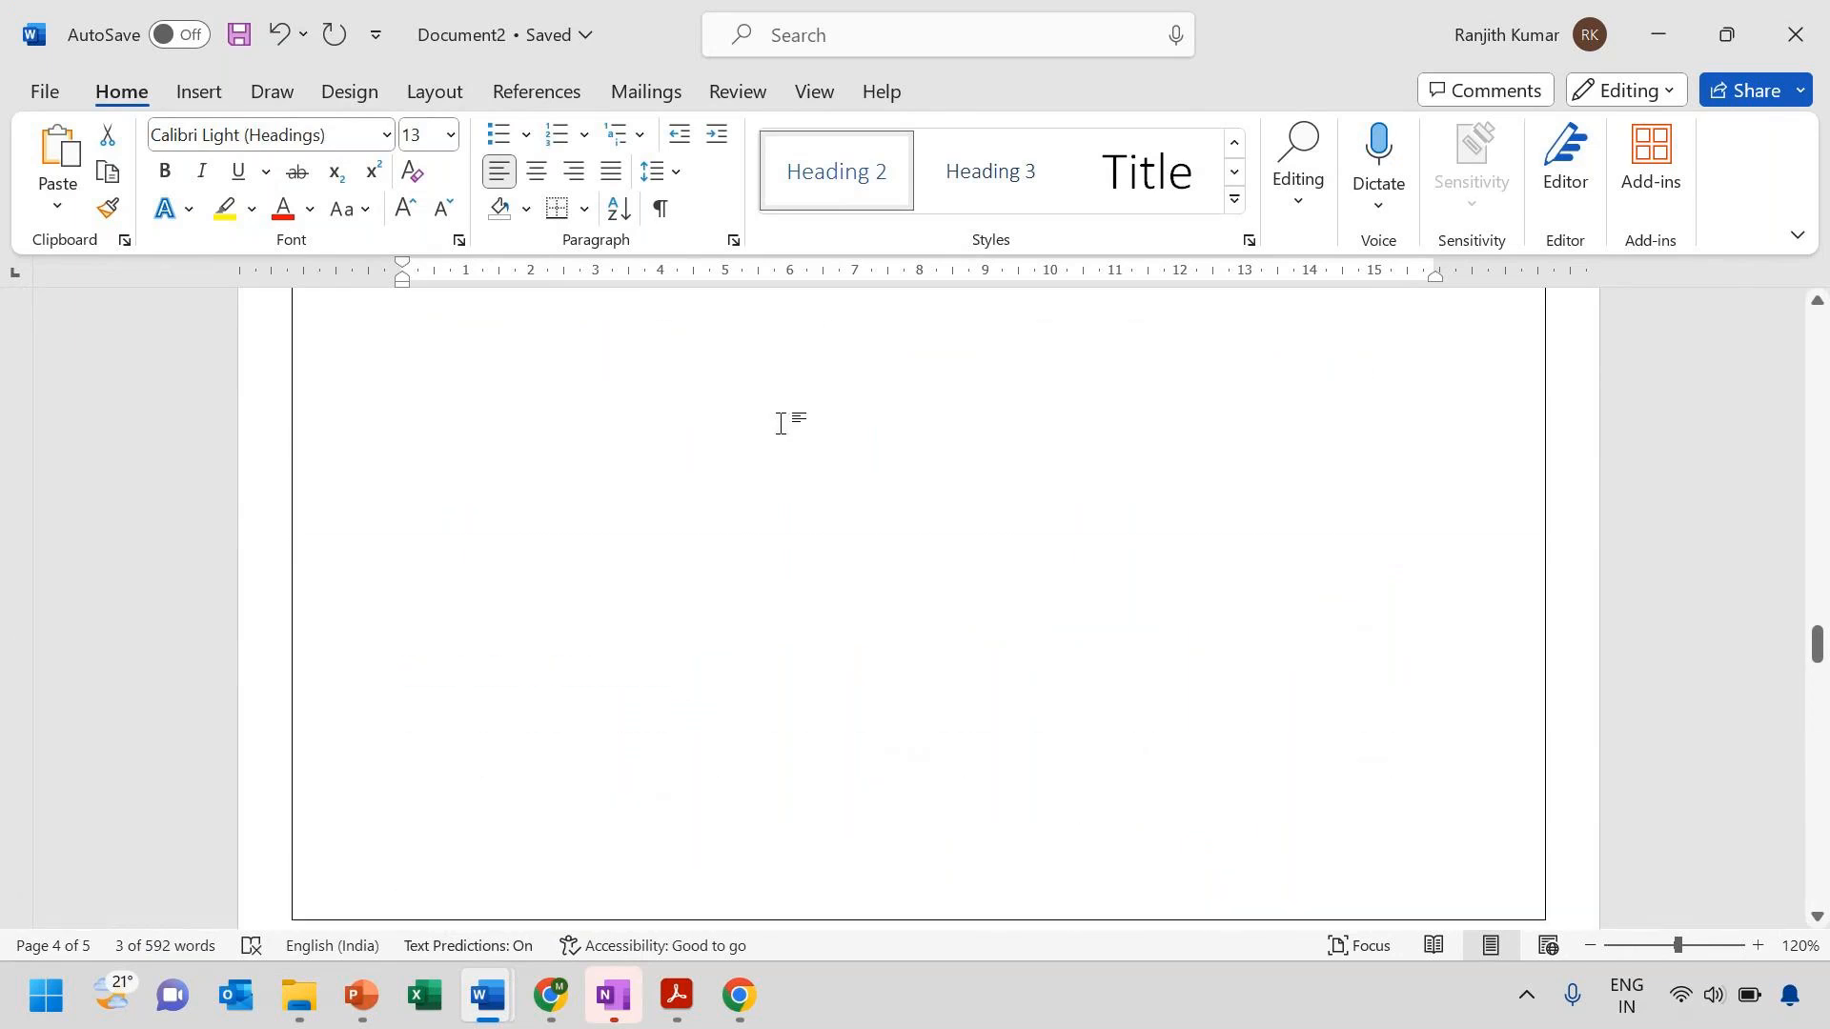
scroll(781, 429, up, 3)
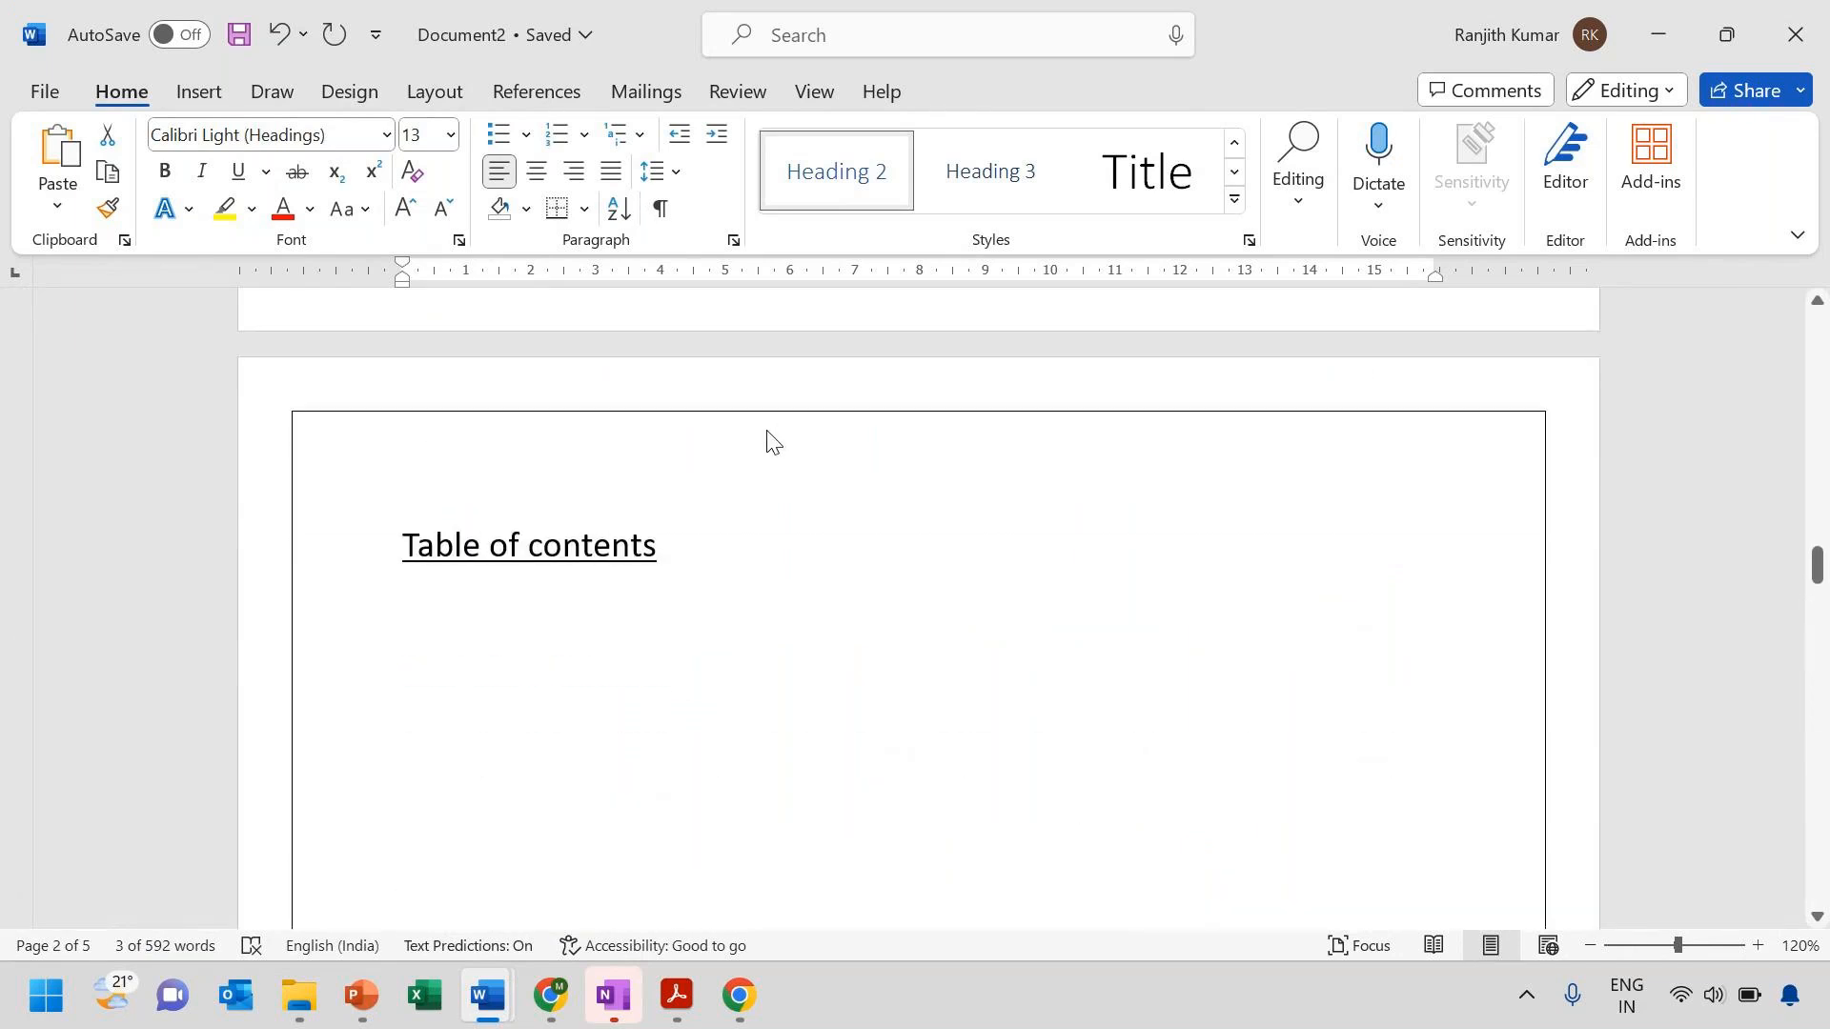
click(203, 94)
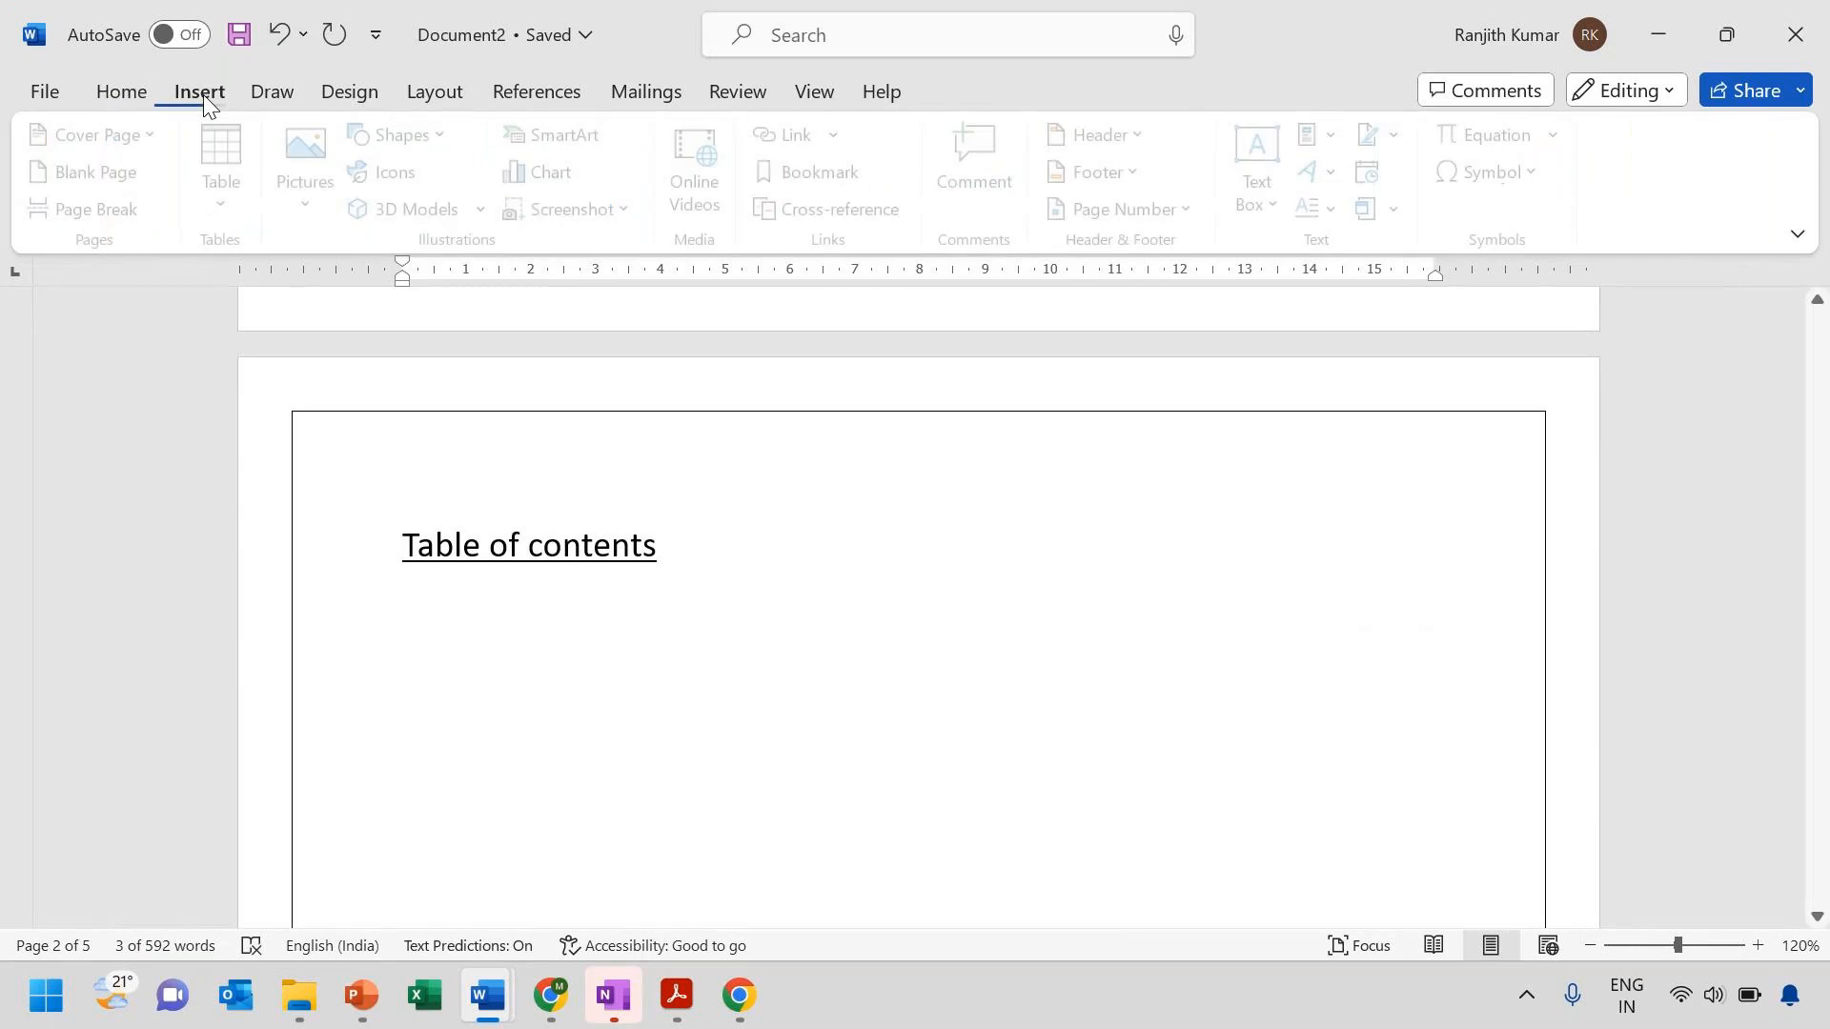
click(419, 95)
click(524, 95)
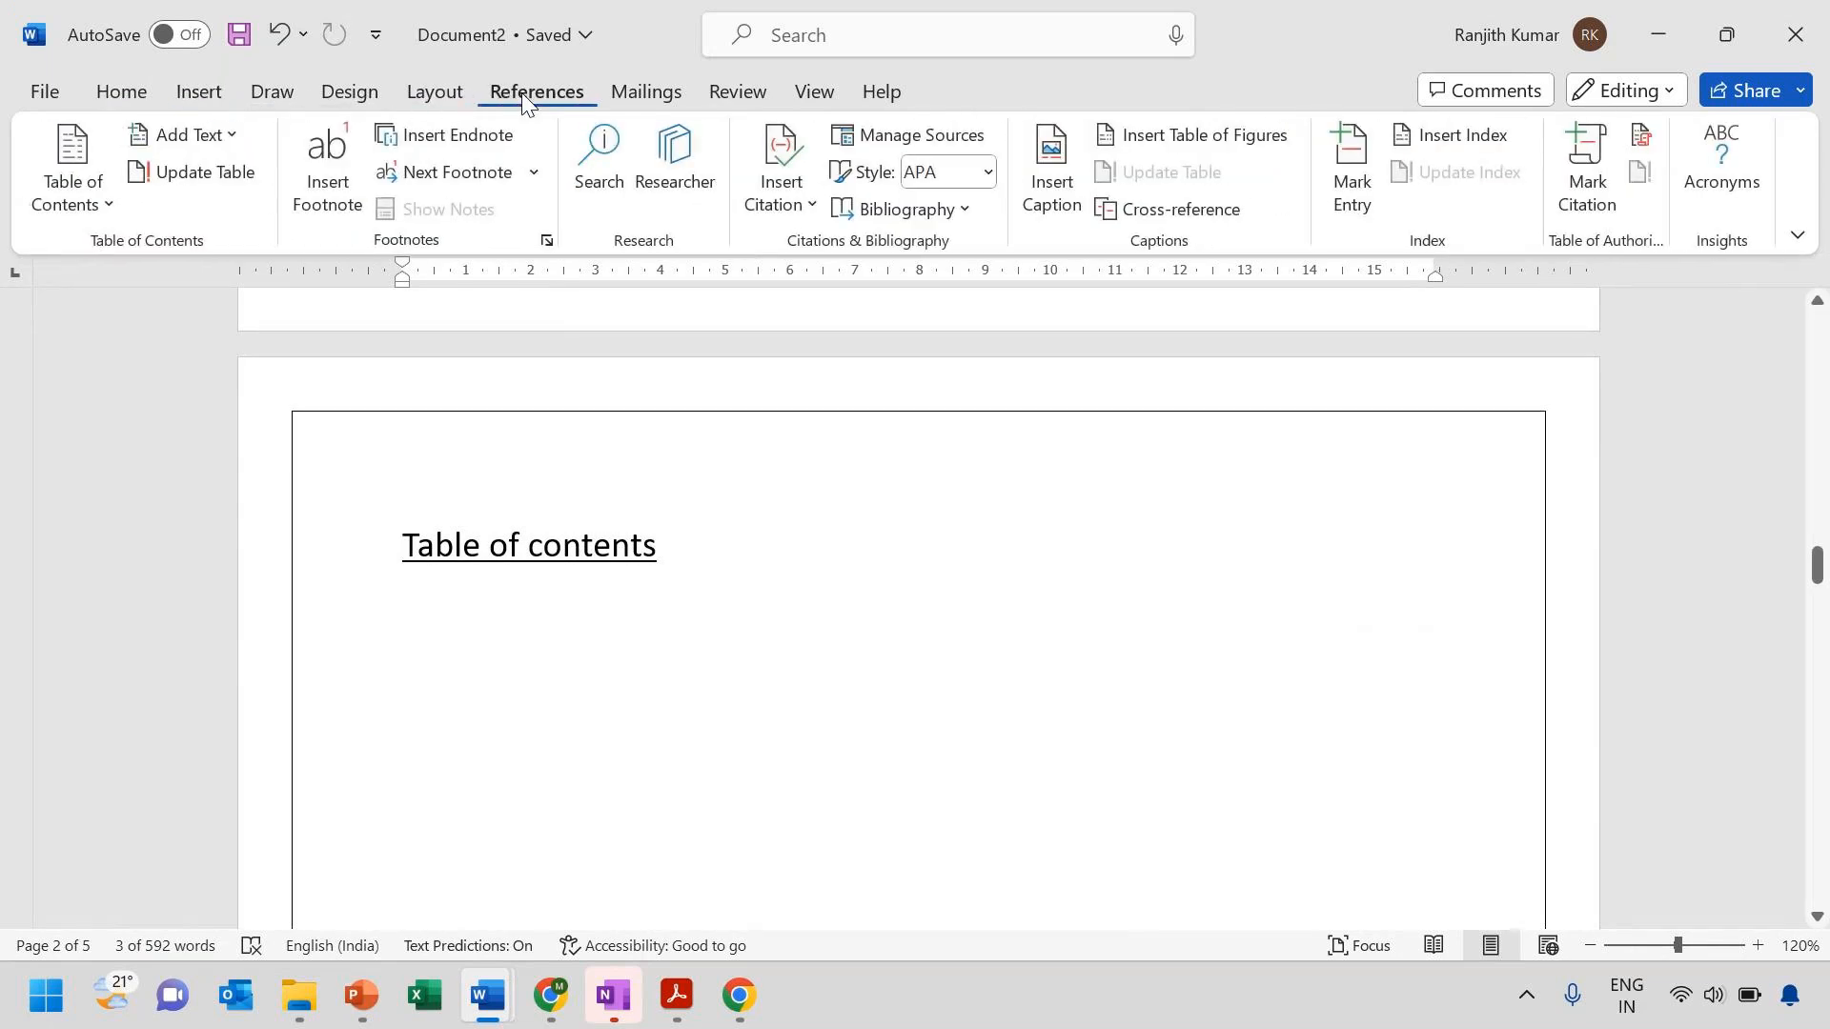
click(95, 202)
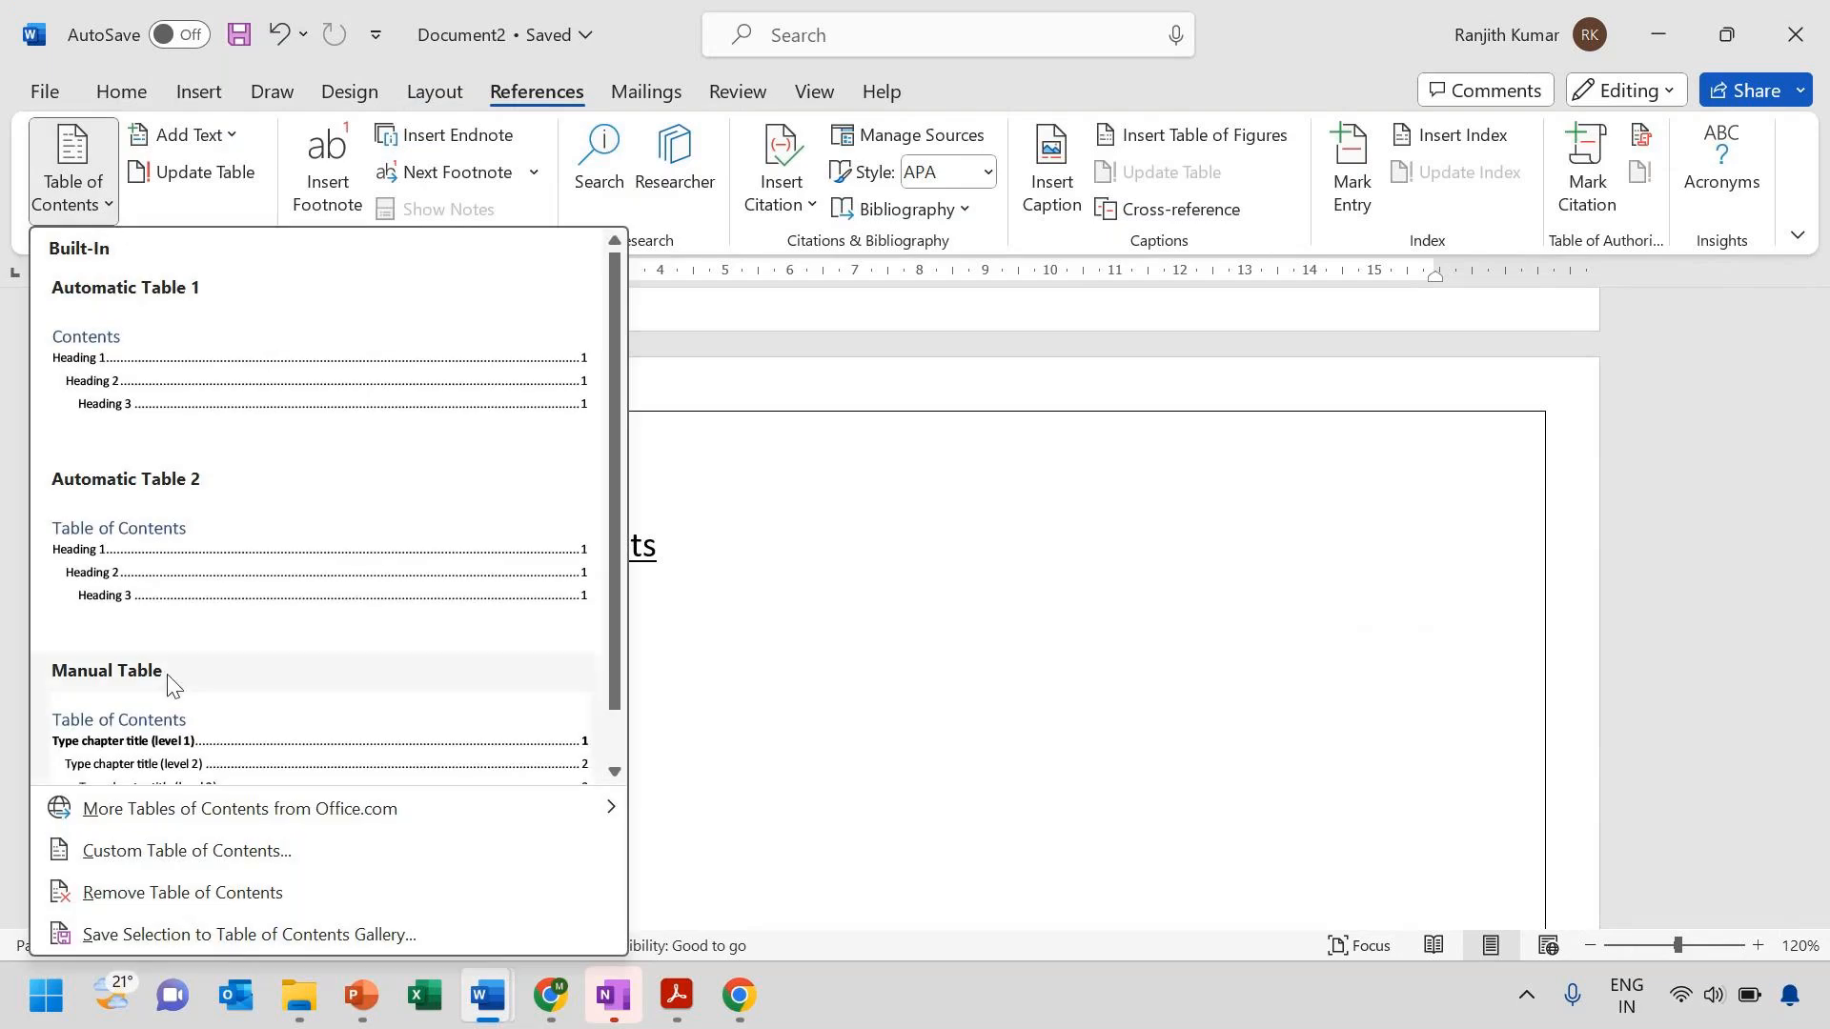
click(209, 395)
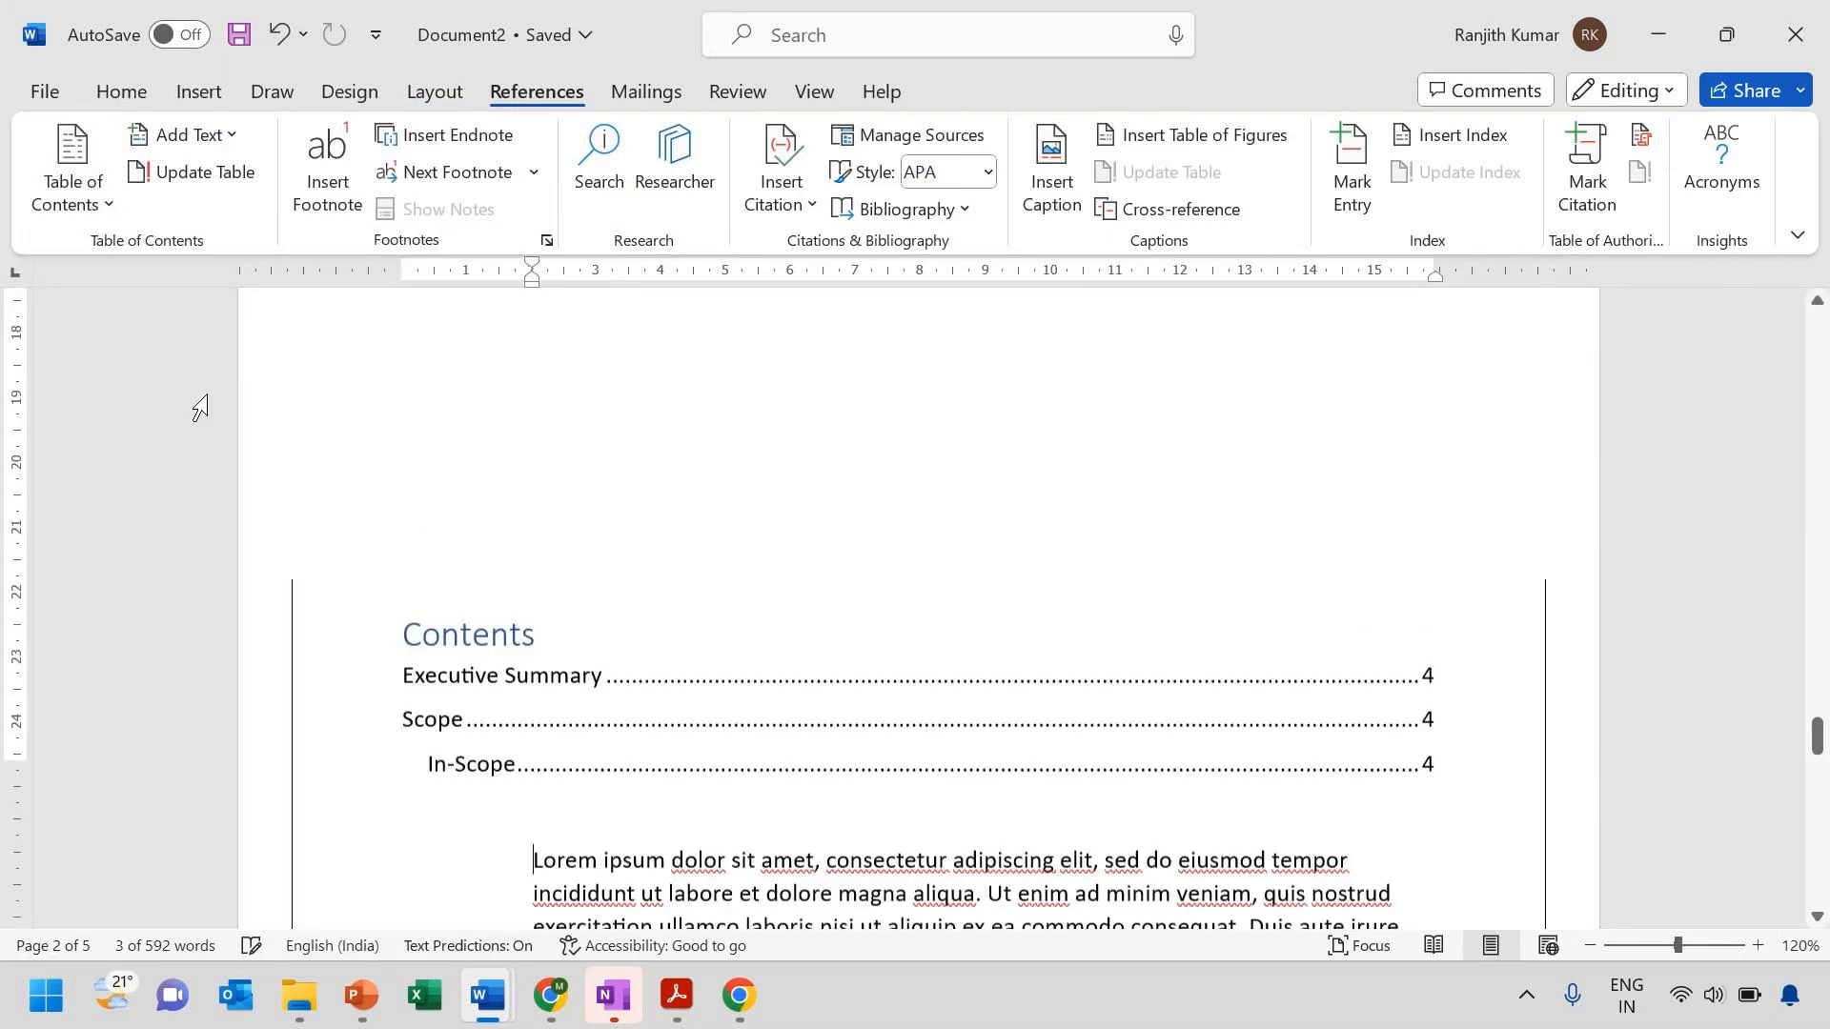
Check where the table of contents landed and undo its insertion
scroll(577, 536, up, 10)
scroll(575, 534, down, 6)
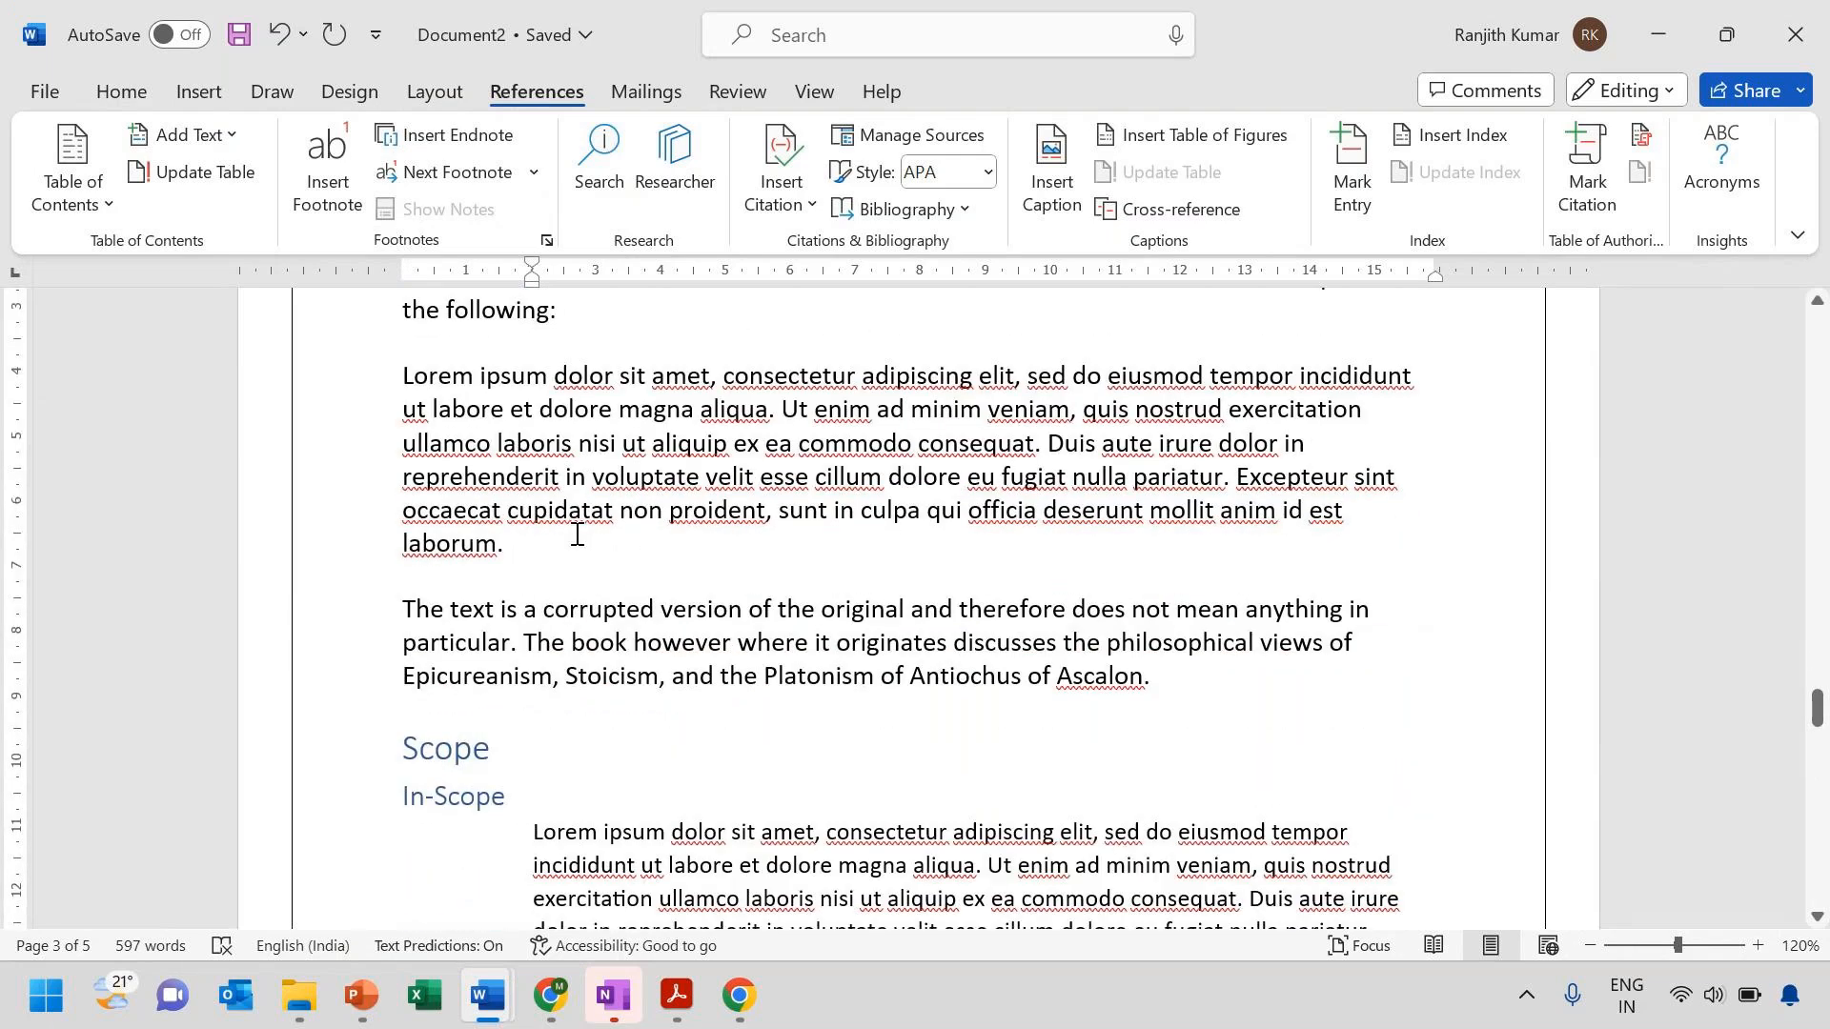
scroll(577, 535, down, 5)
key(ctrl+z)
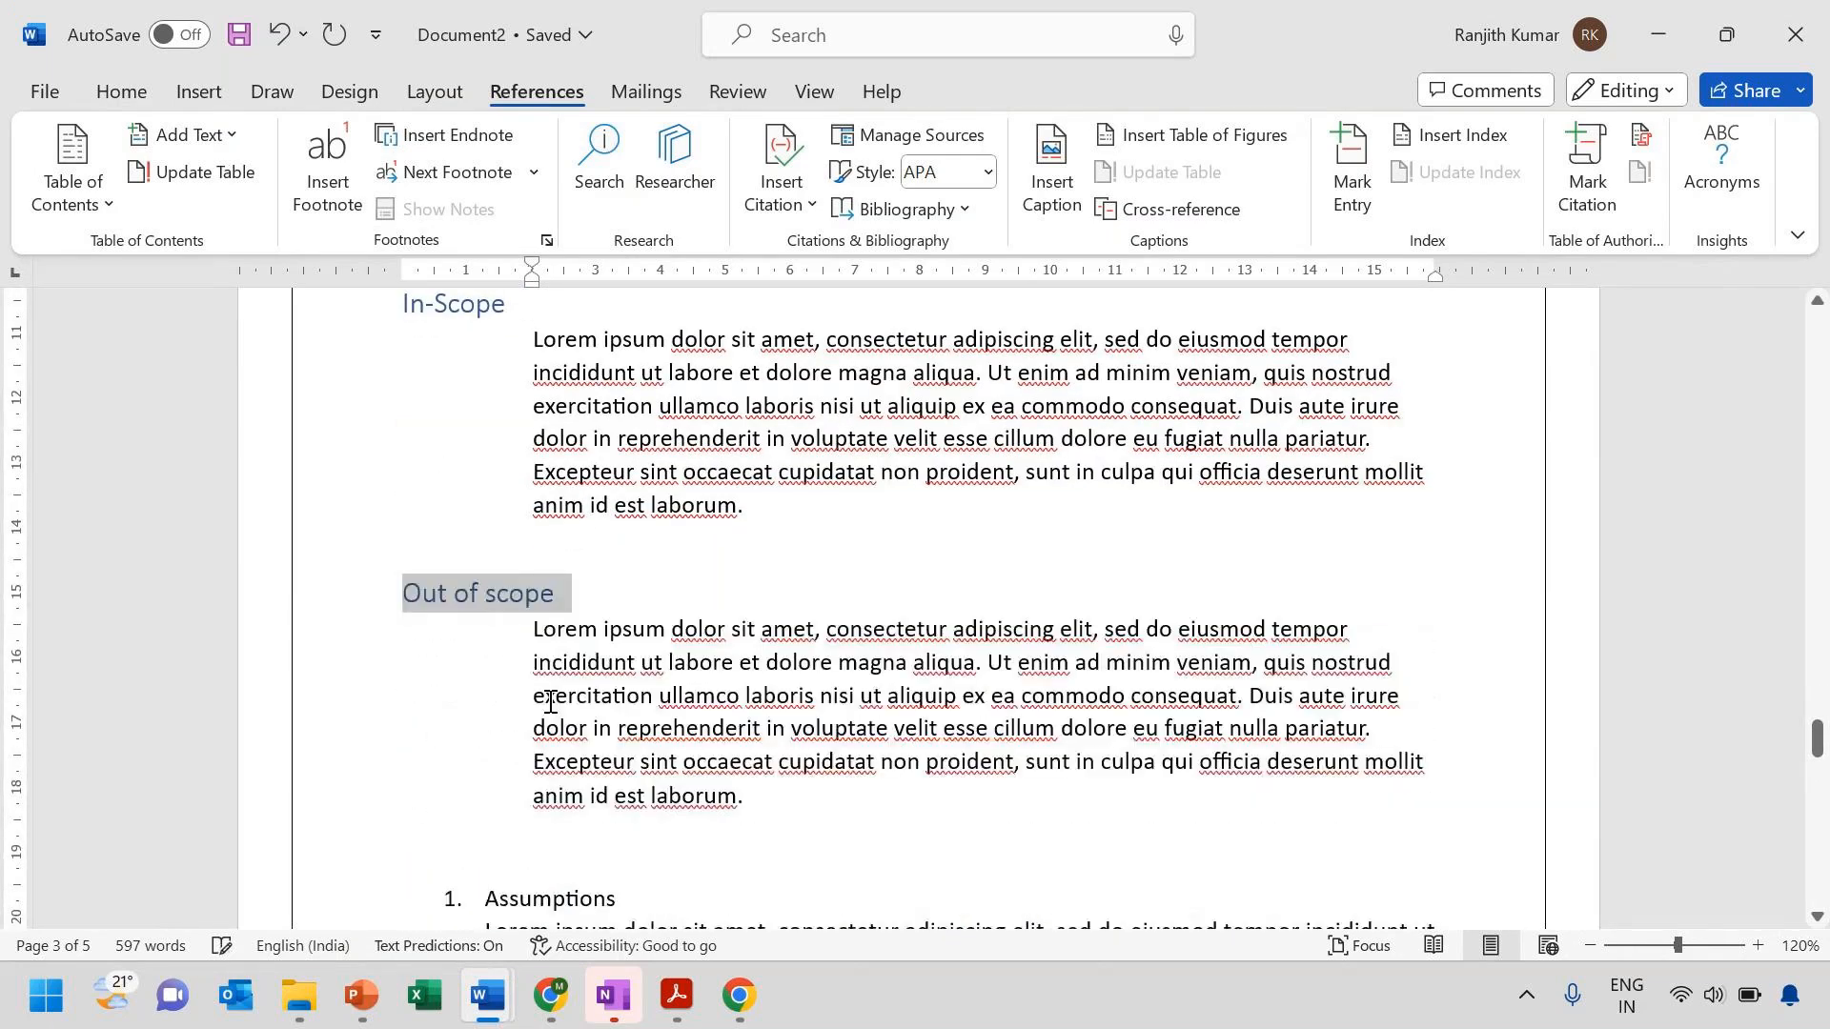
Insert the built-in Automatic Table 1 table of contents below the underlined "Table of contents" title
scroll(560, 547, up, 10)
scroll(560, 545, up, 4)
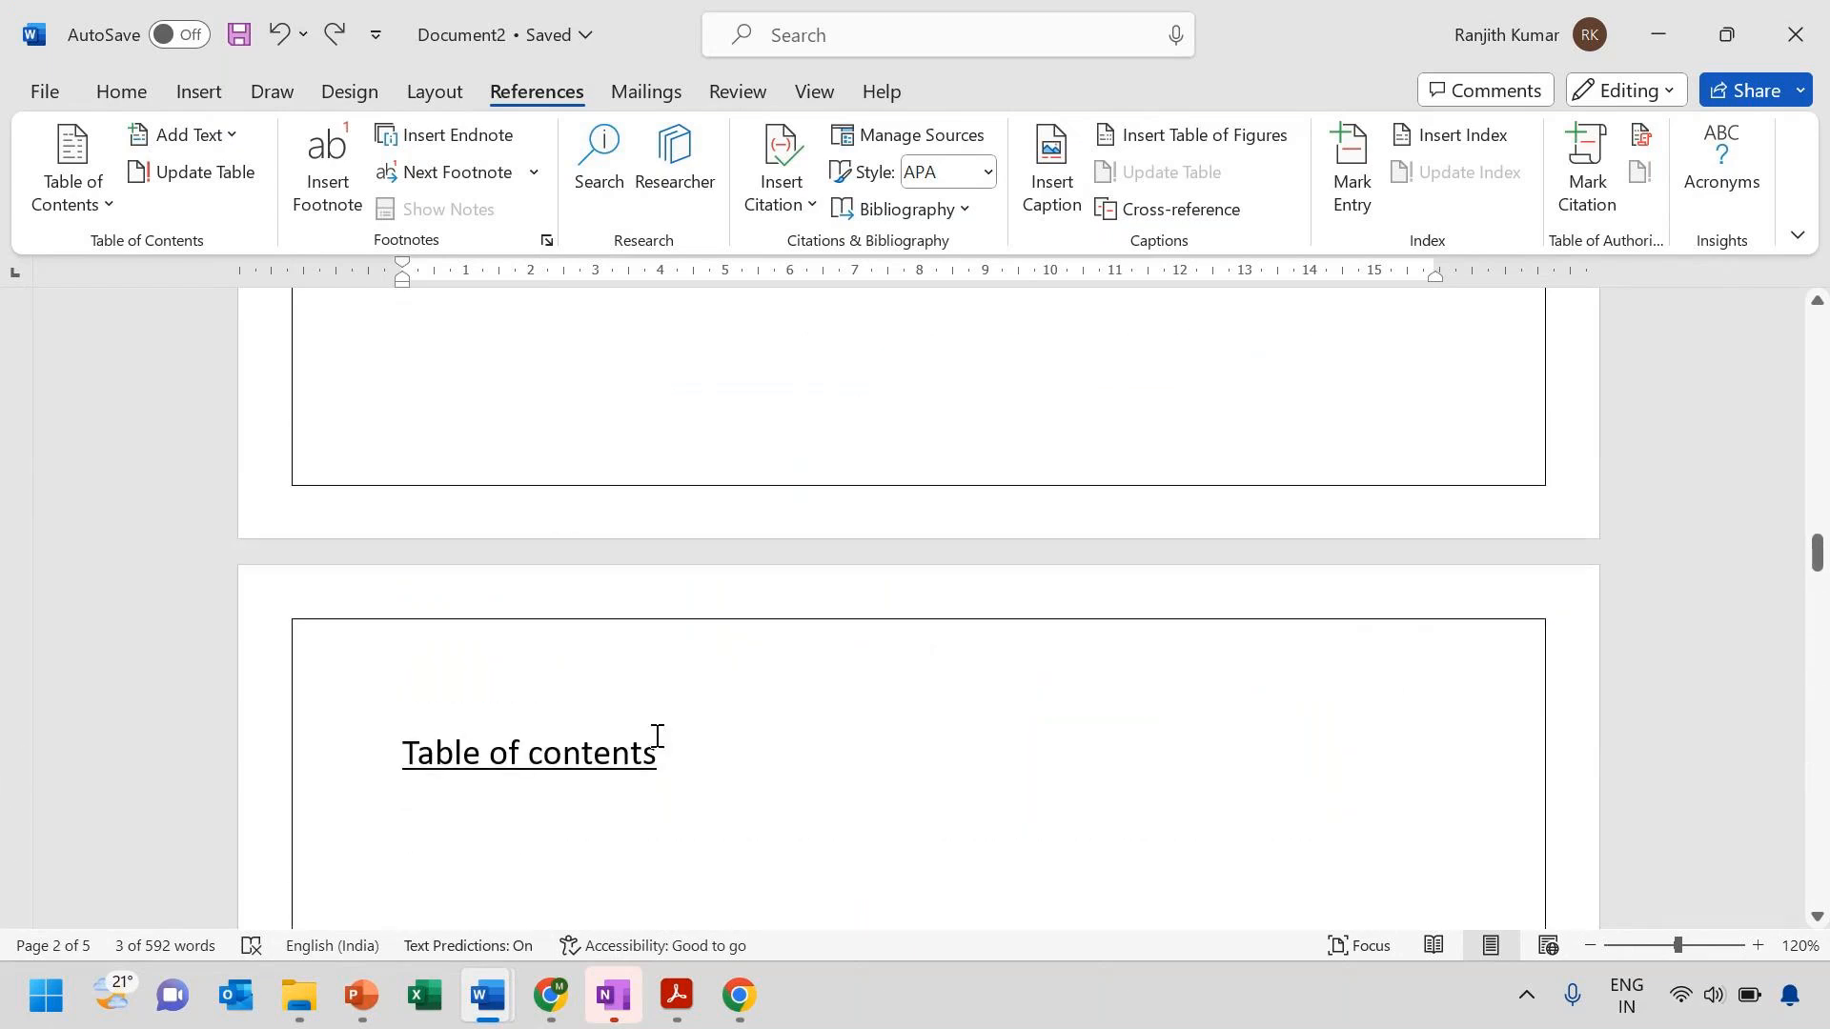
click(666, 760)
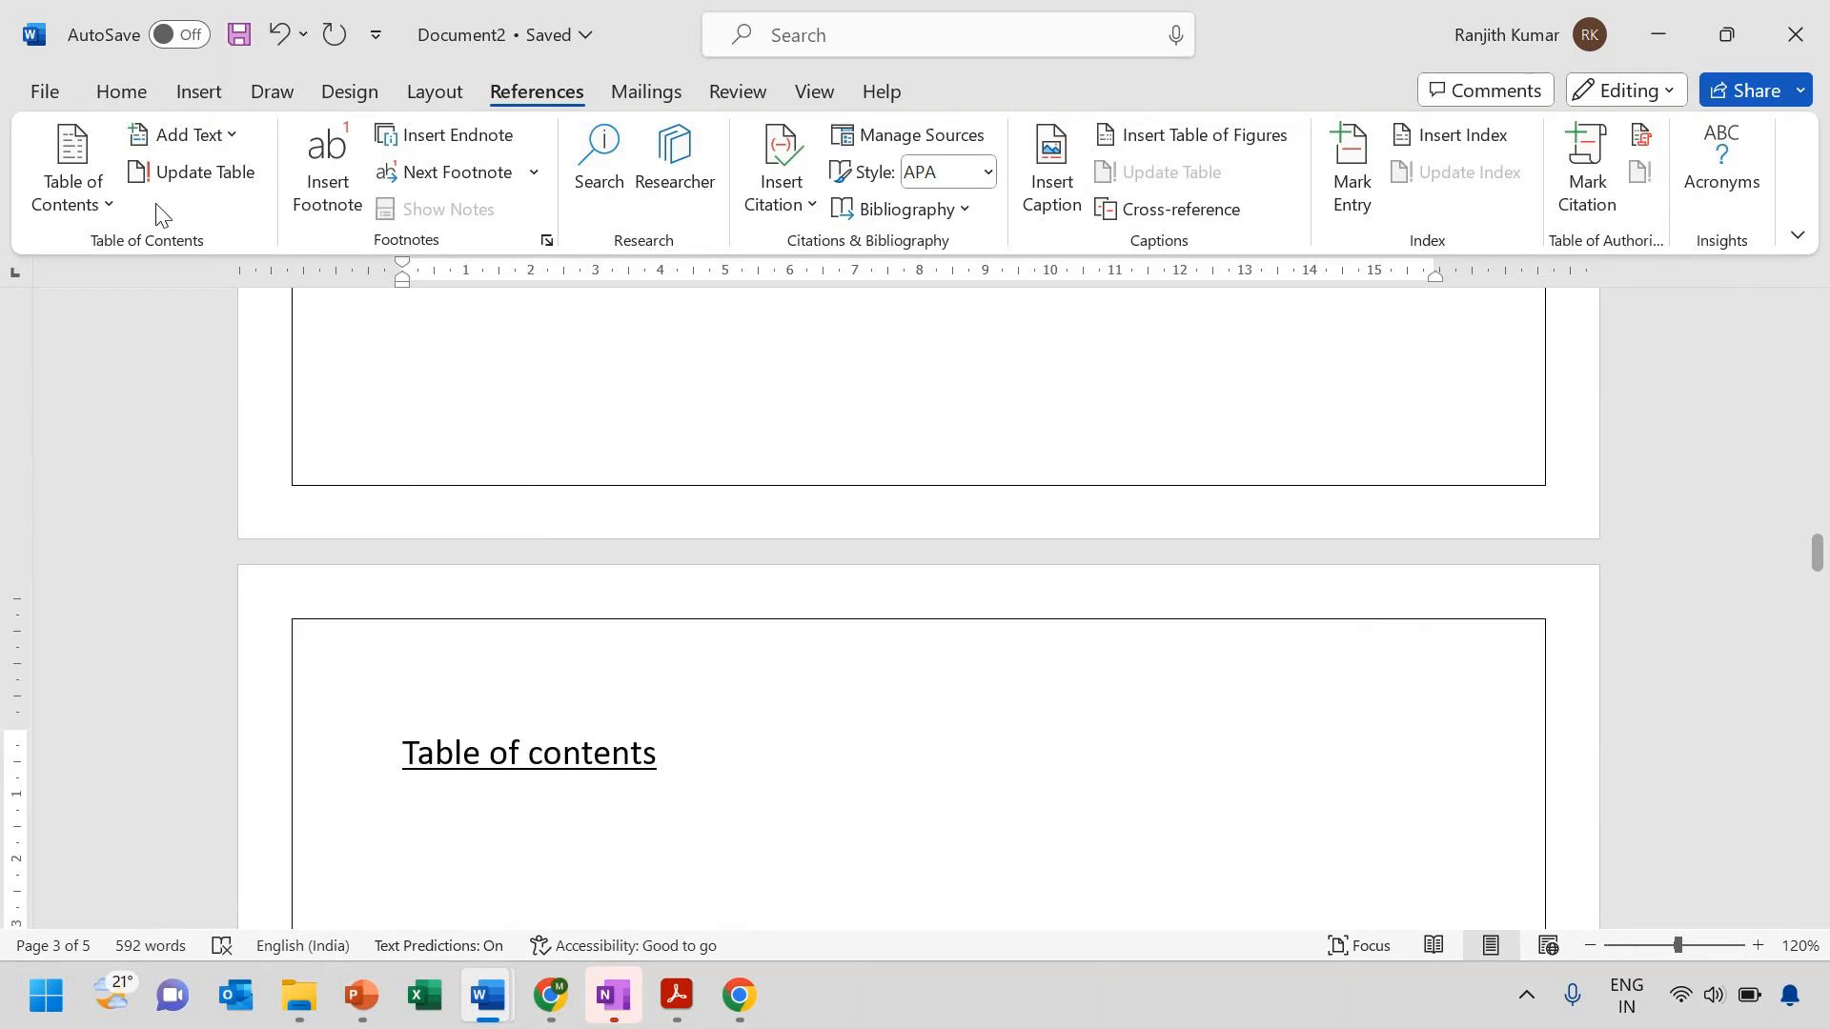
click(87, 204)
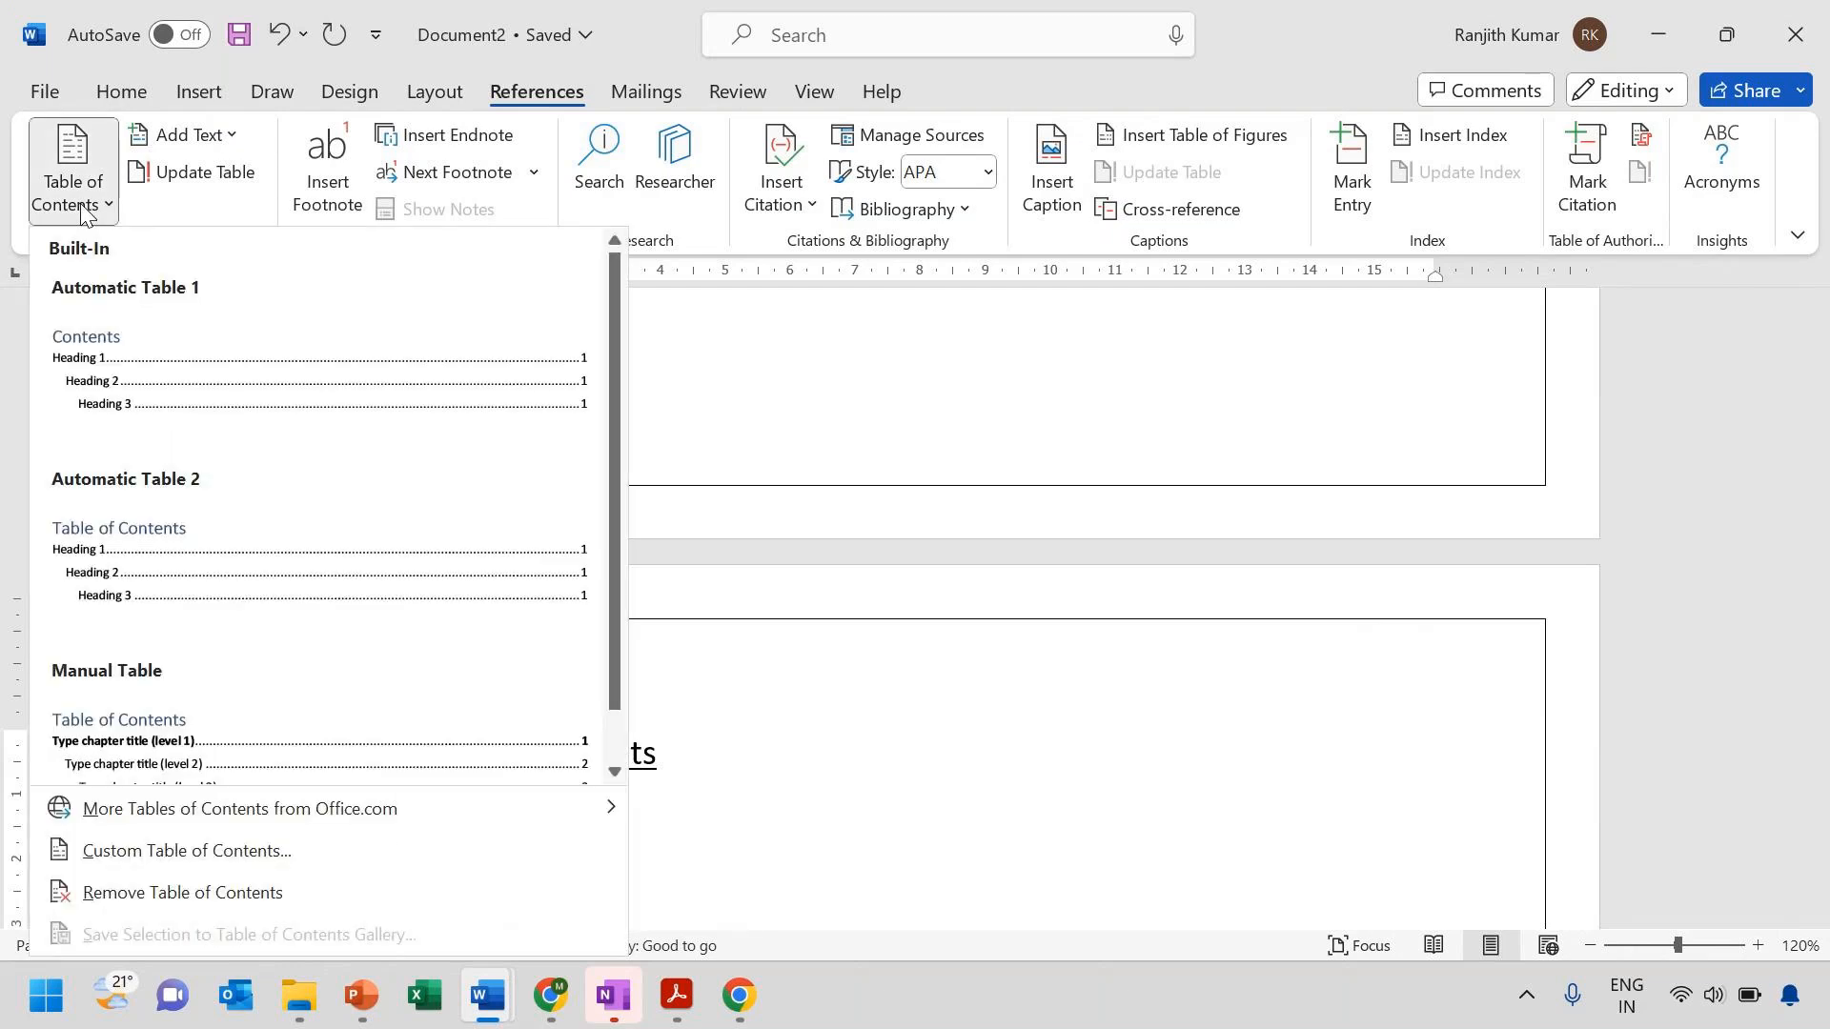
click(160, 399)
scroll(542, 547, up, 5)
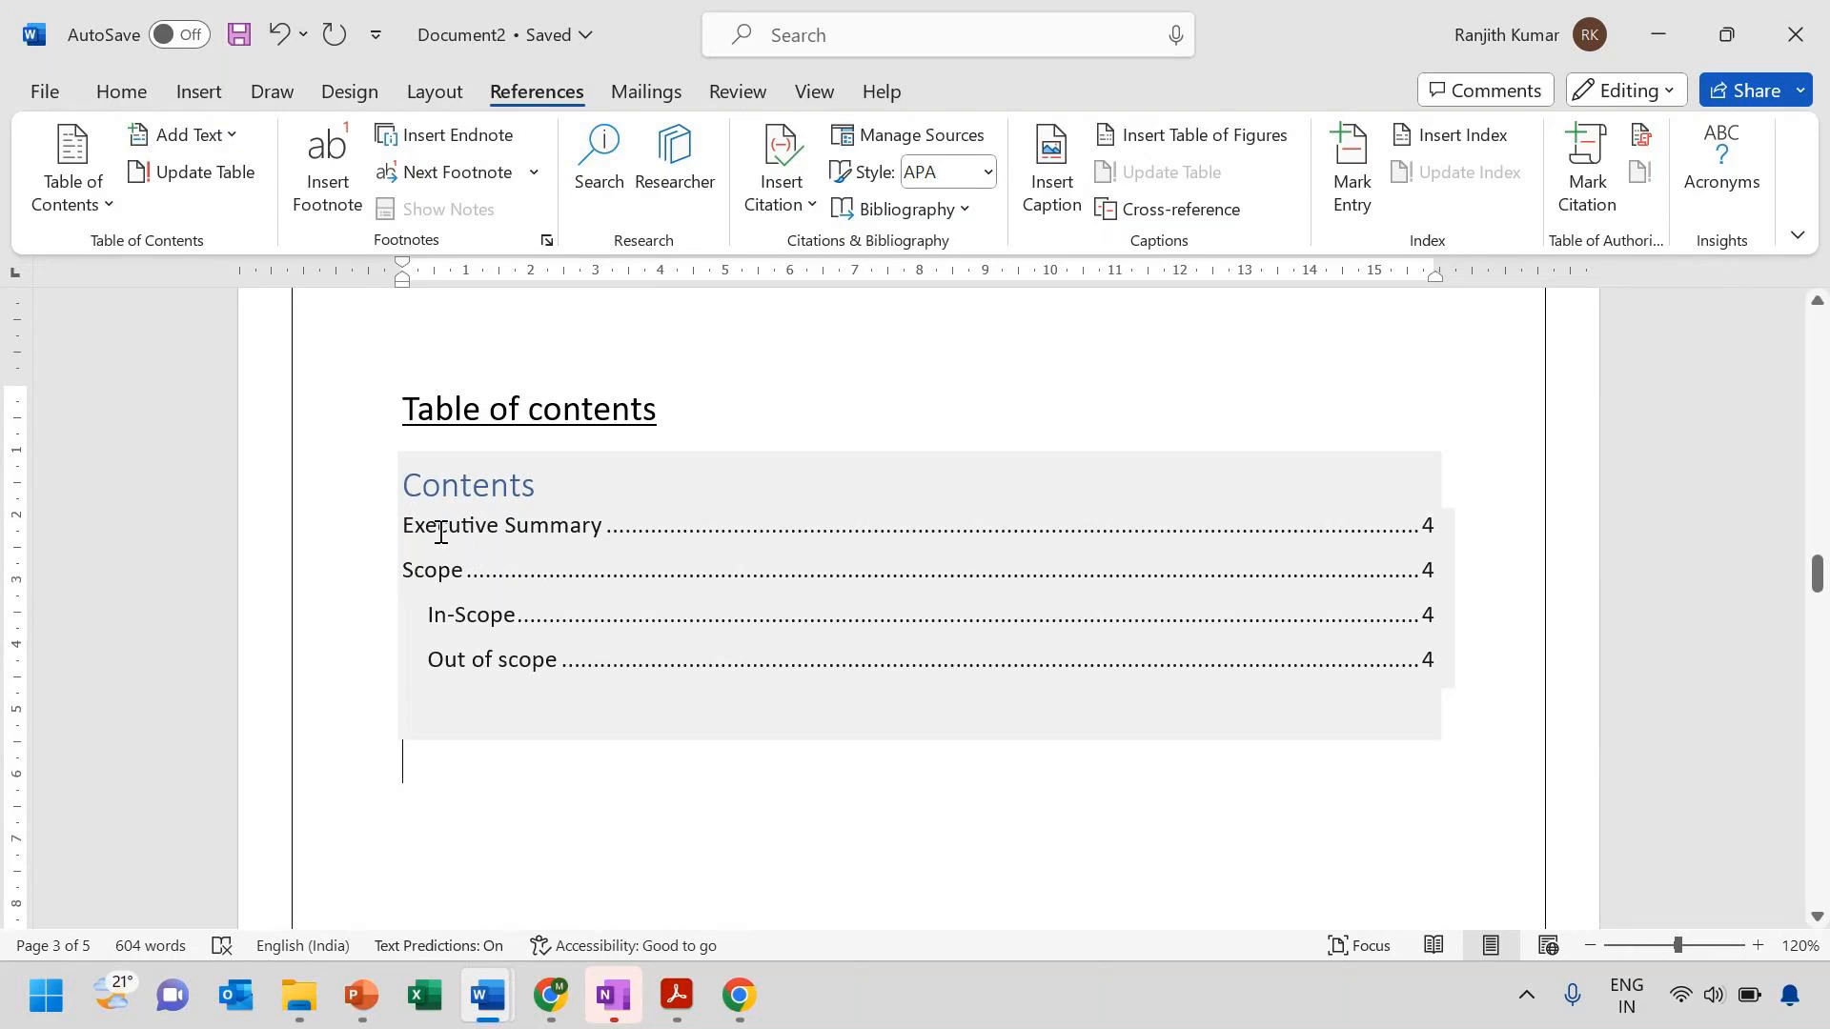
click(552, 506)
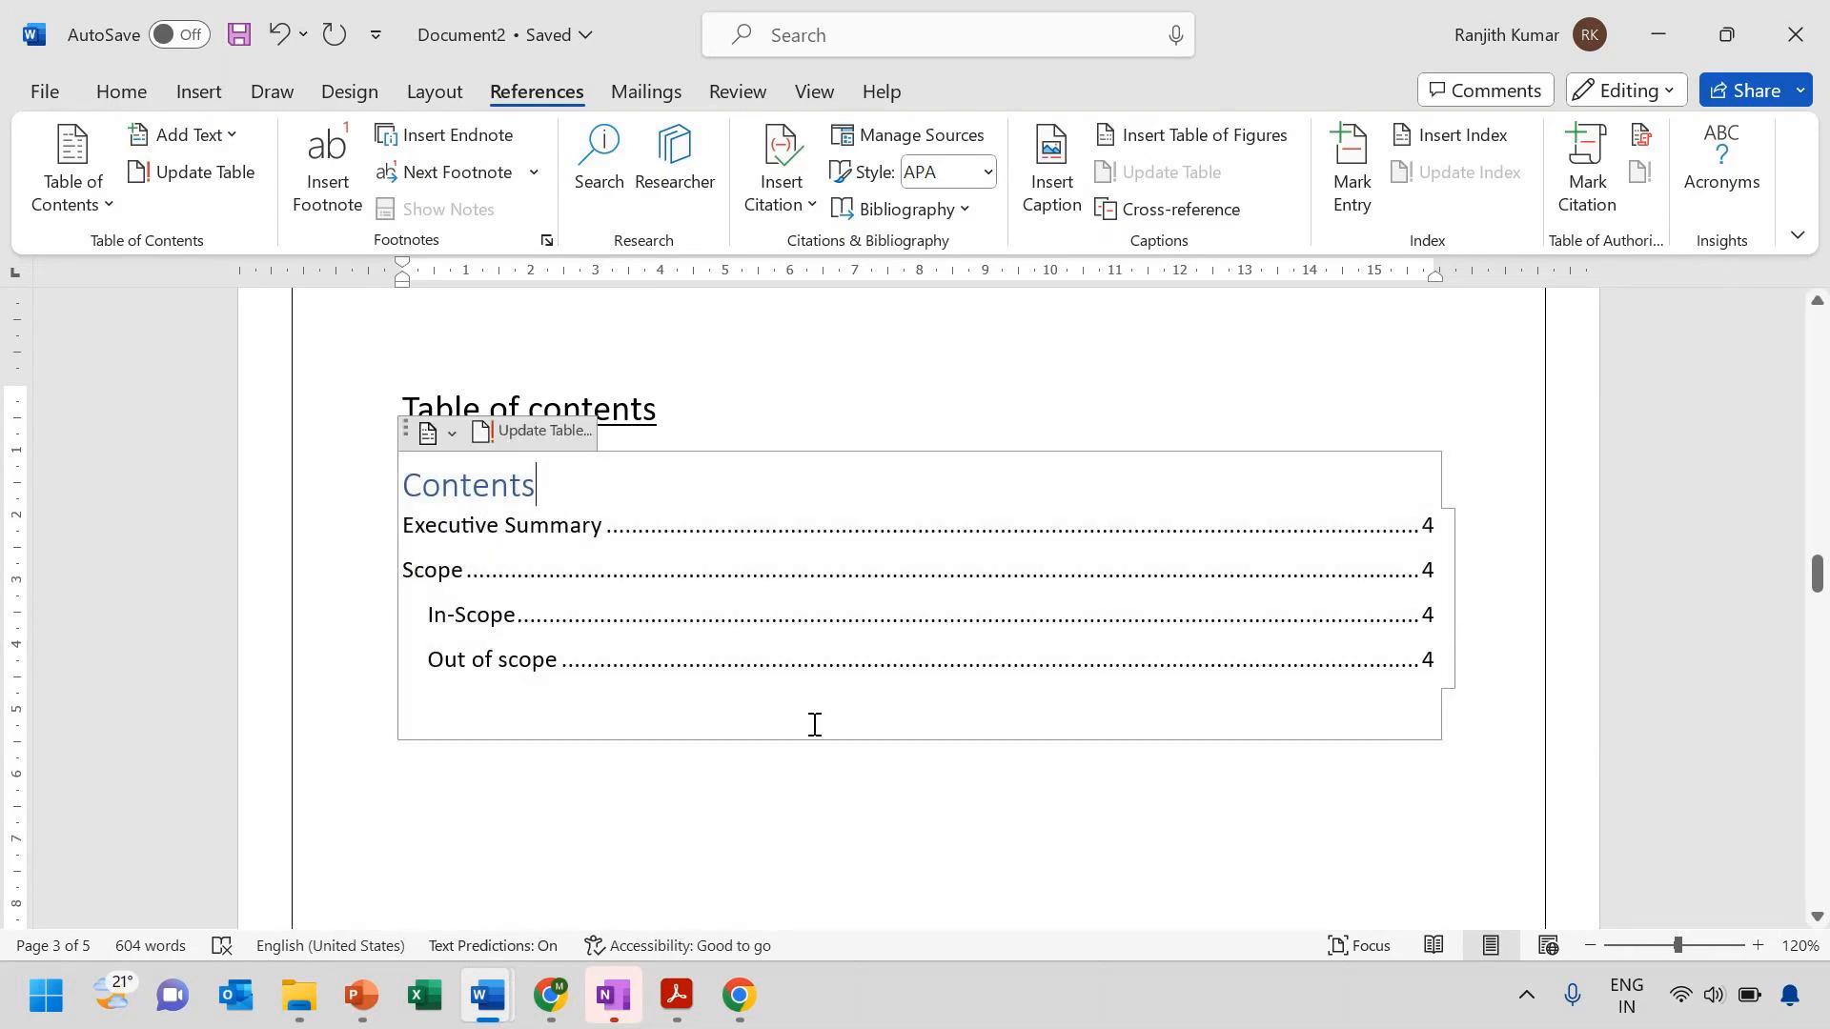
Go to the "Executive Summary" section title and select the whole title for style editing
scroll(791, 646, down, 10)
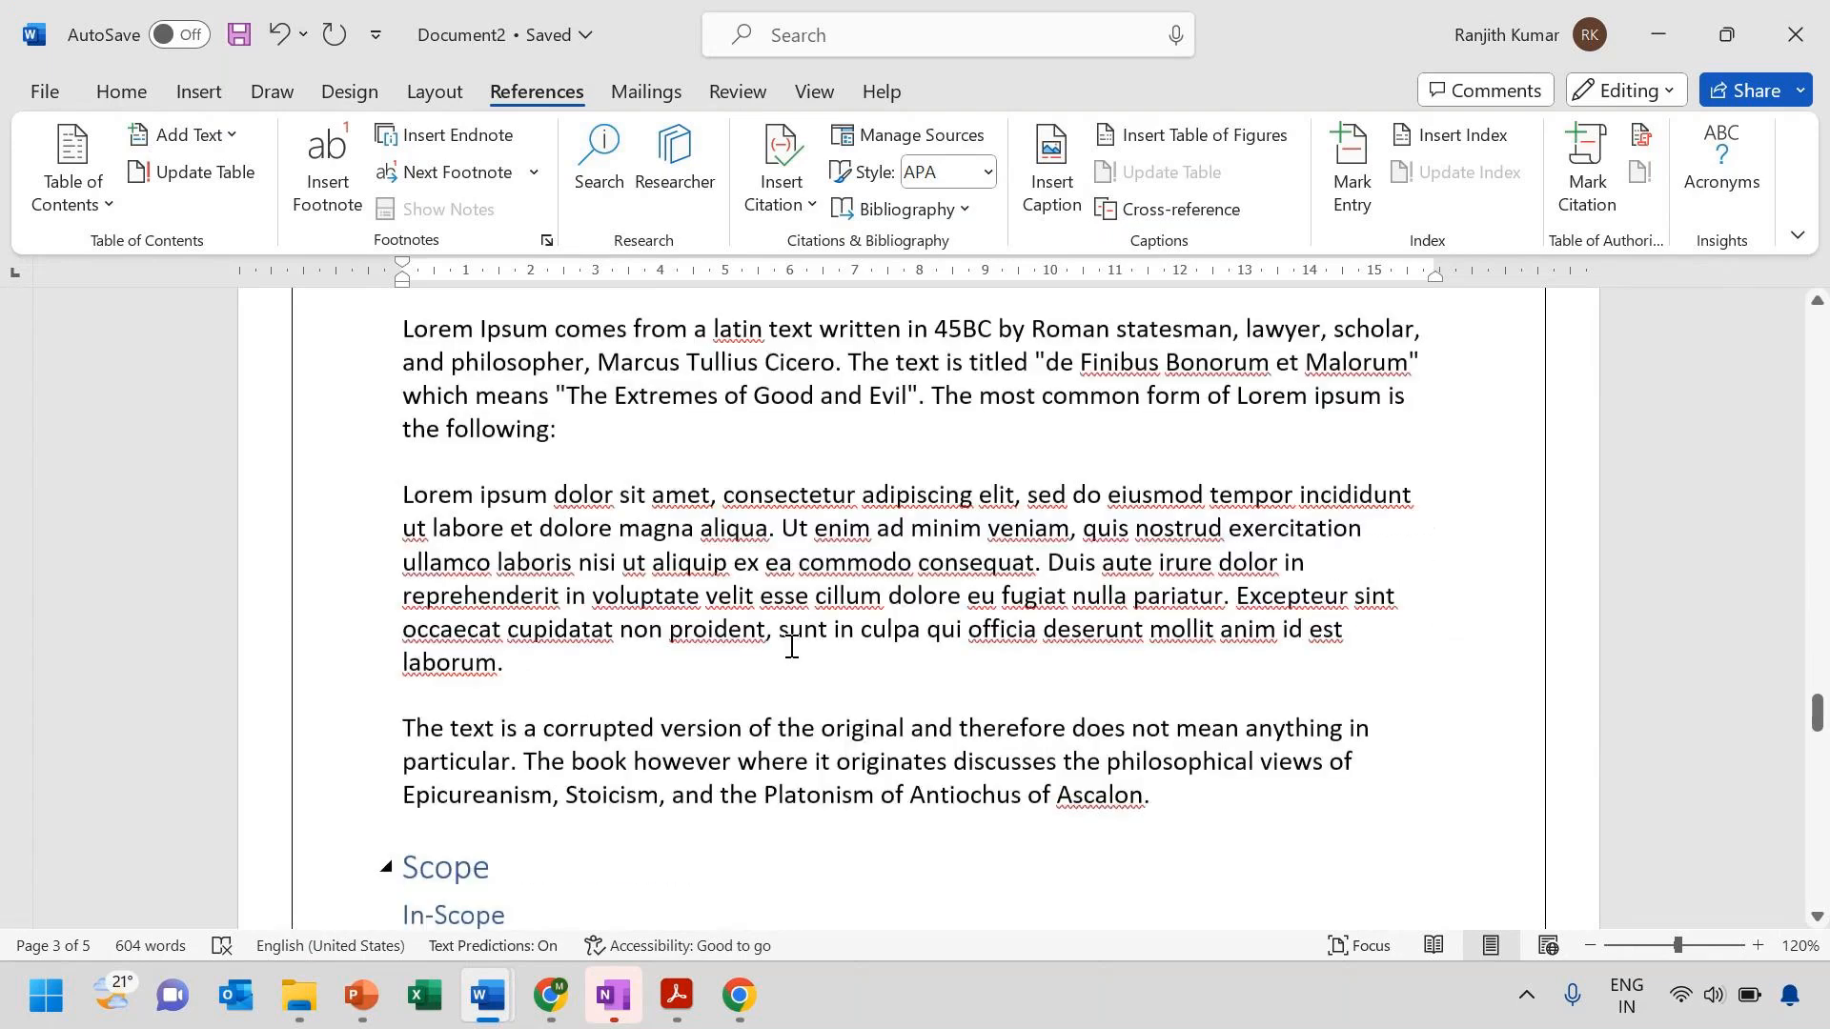
scroll(791, 646, up, 1)
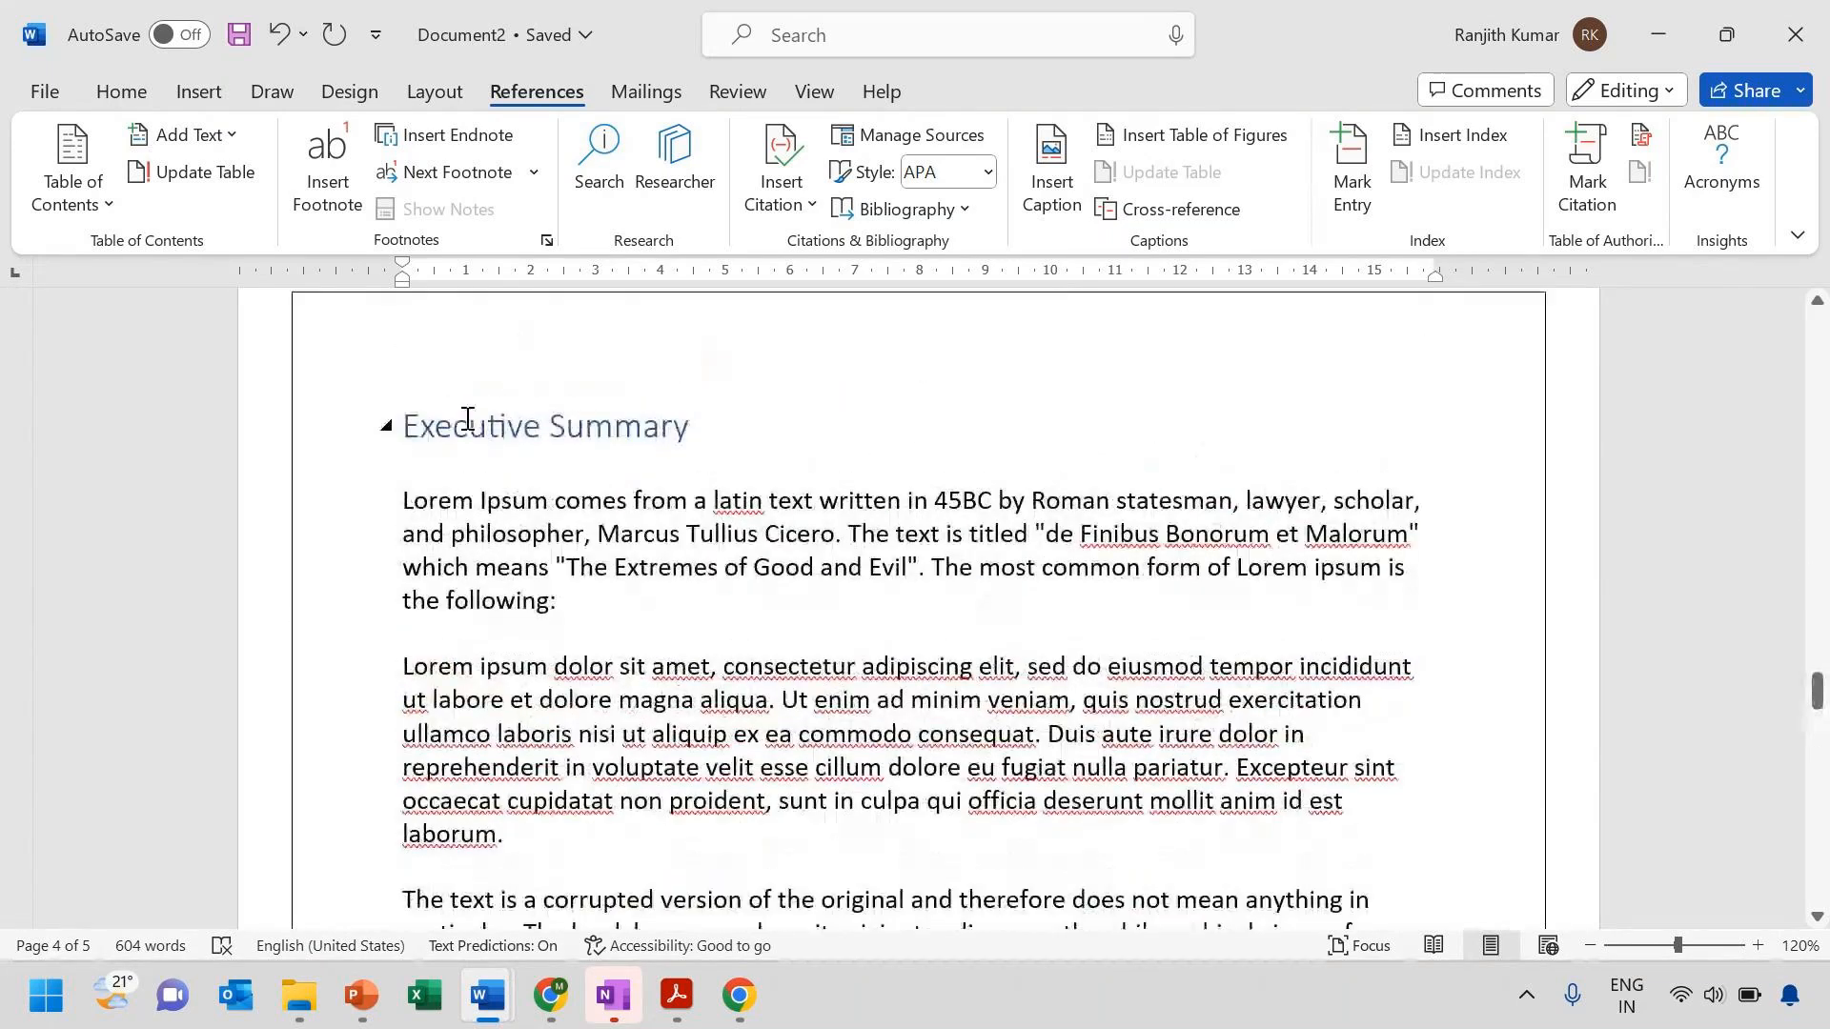
click(513, 436)
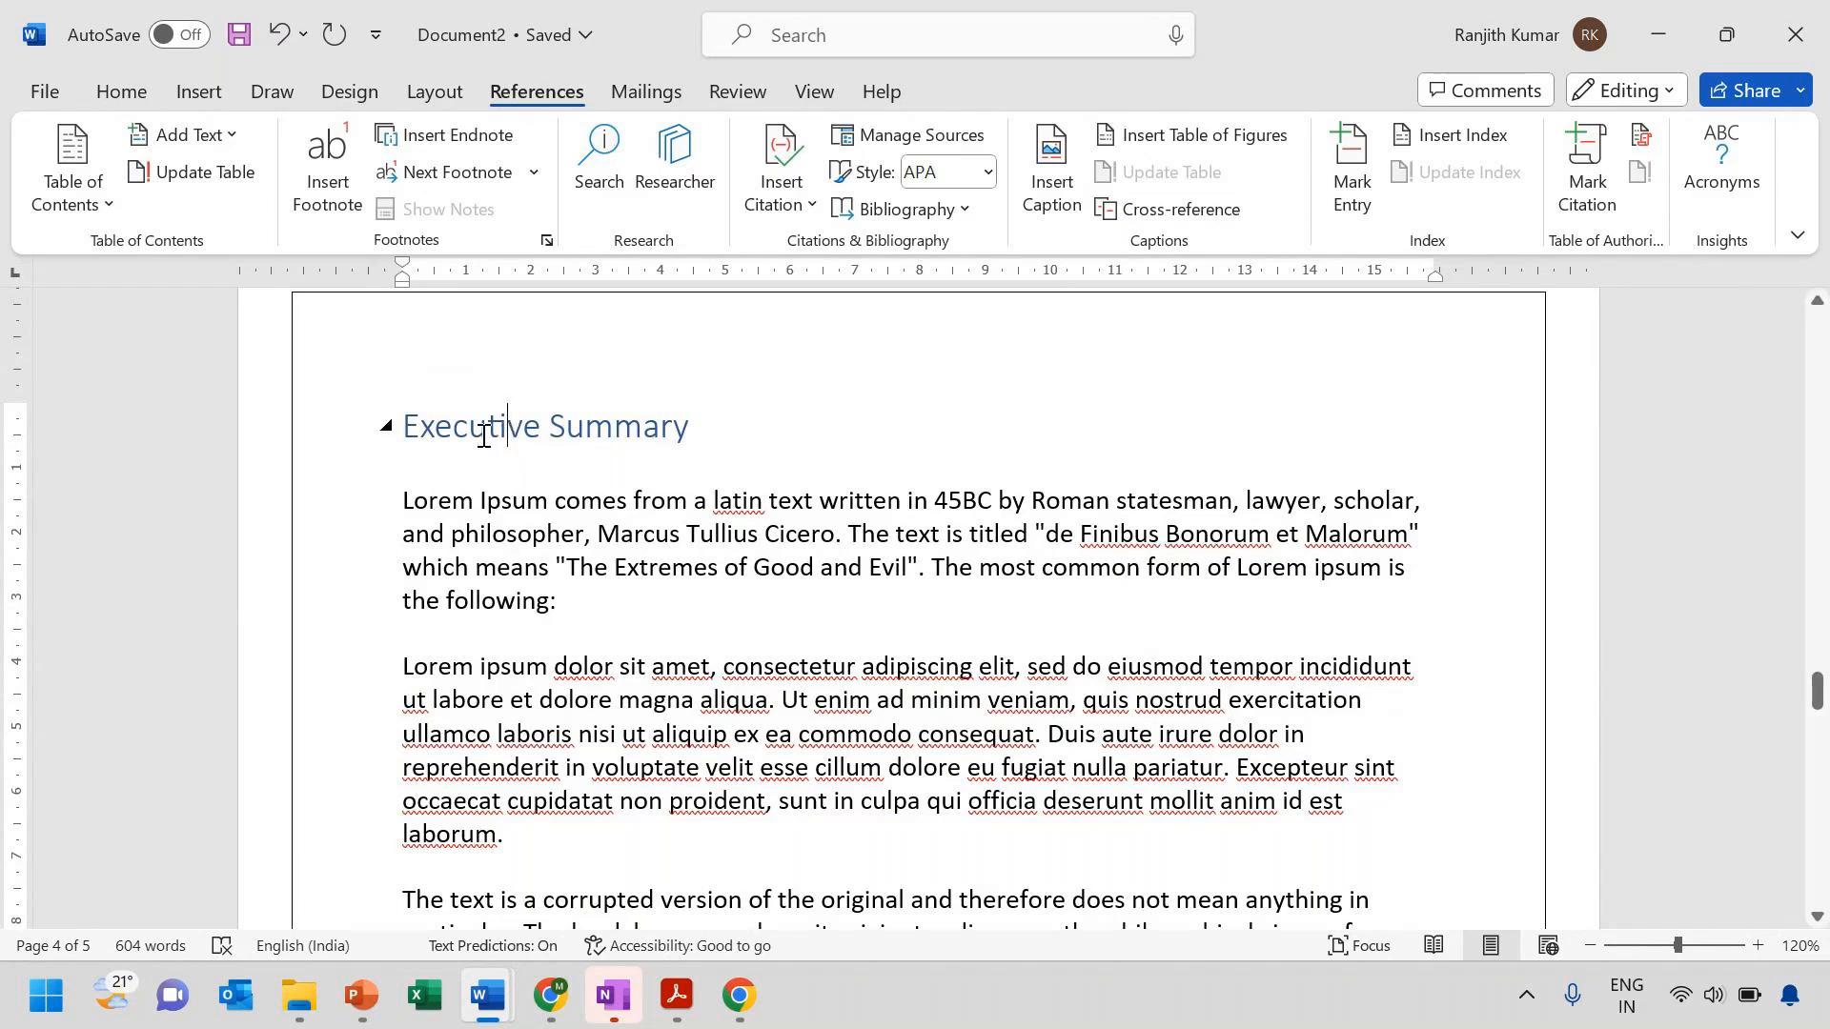
triple_click(508, 422)
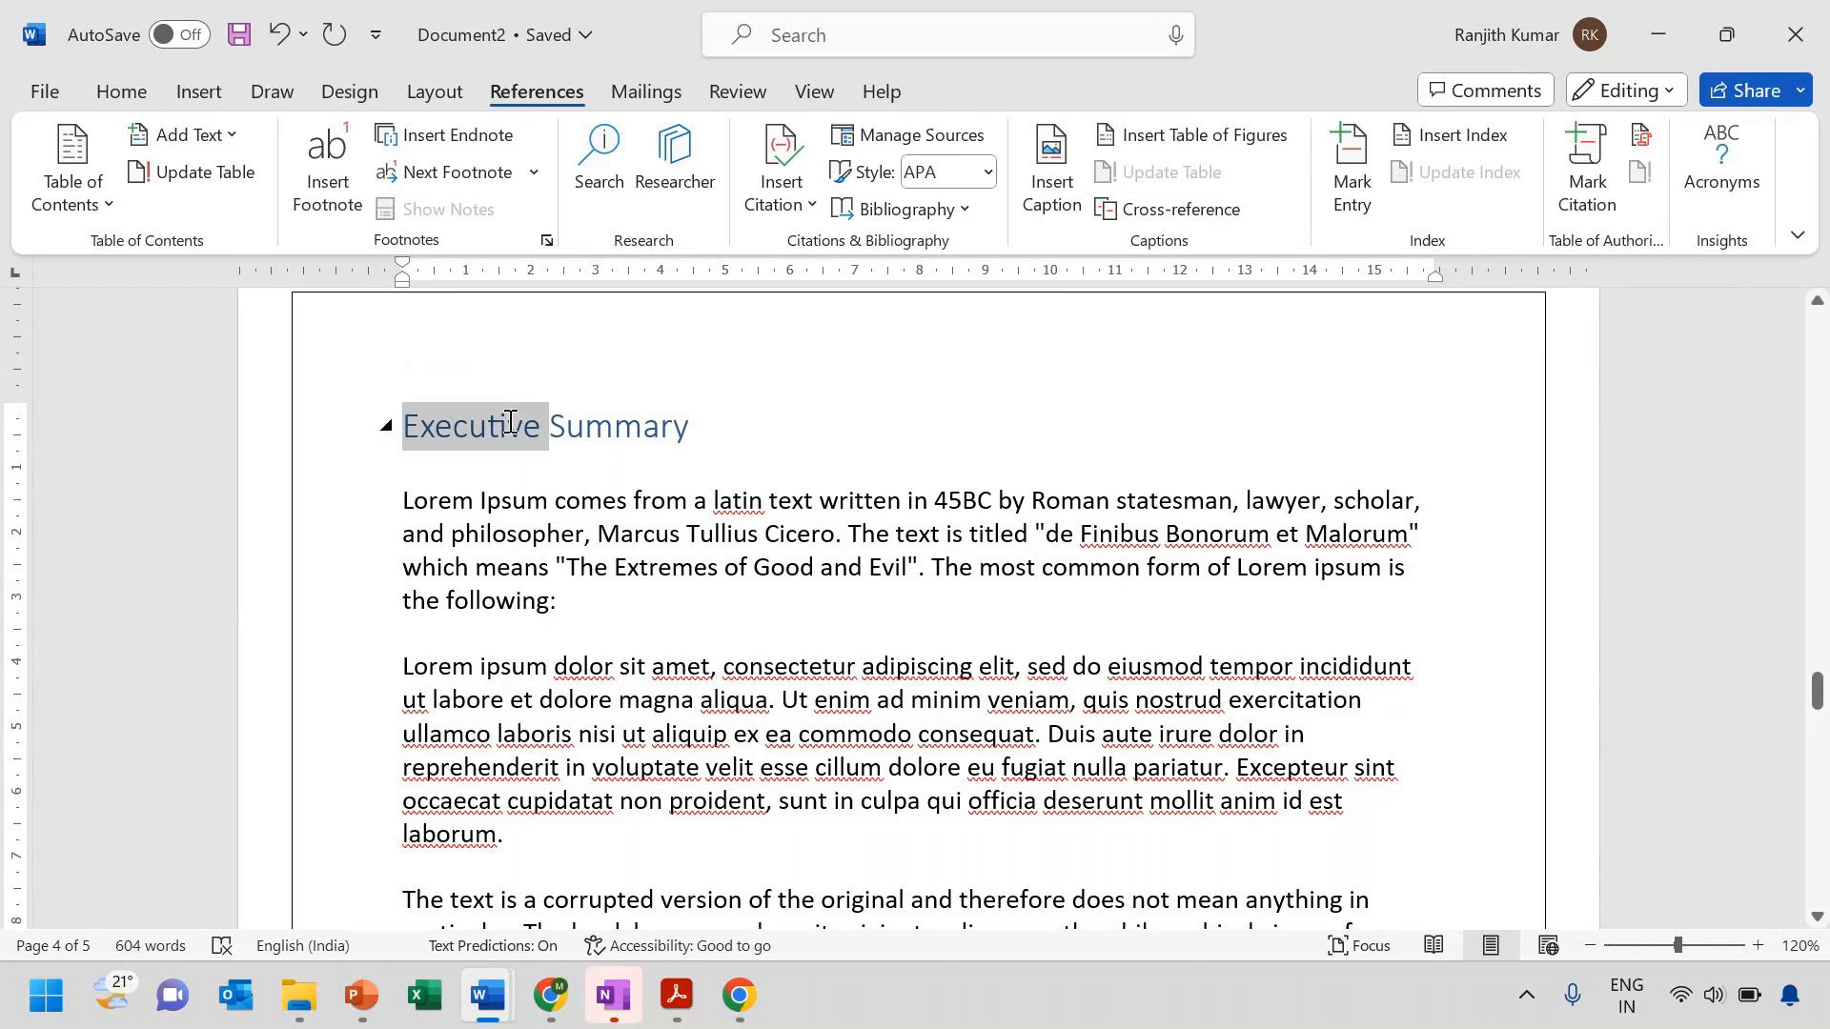
click(131, 99)
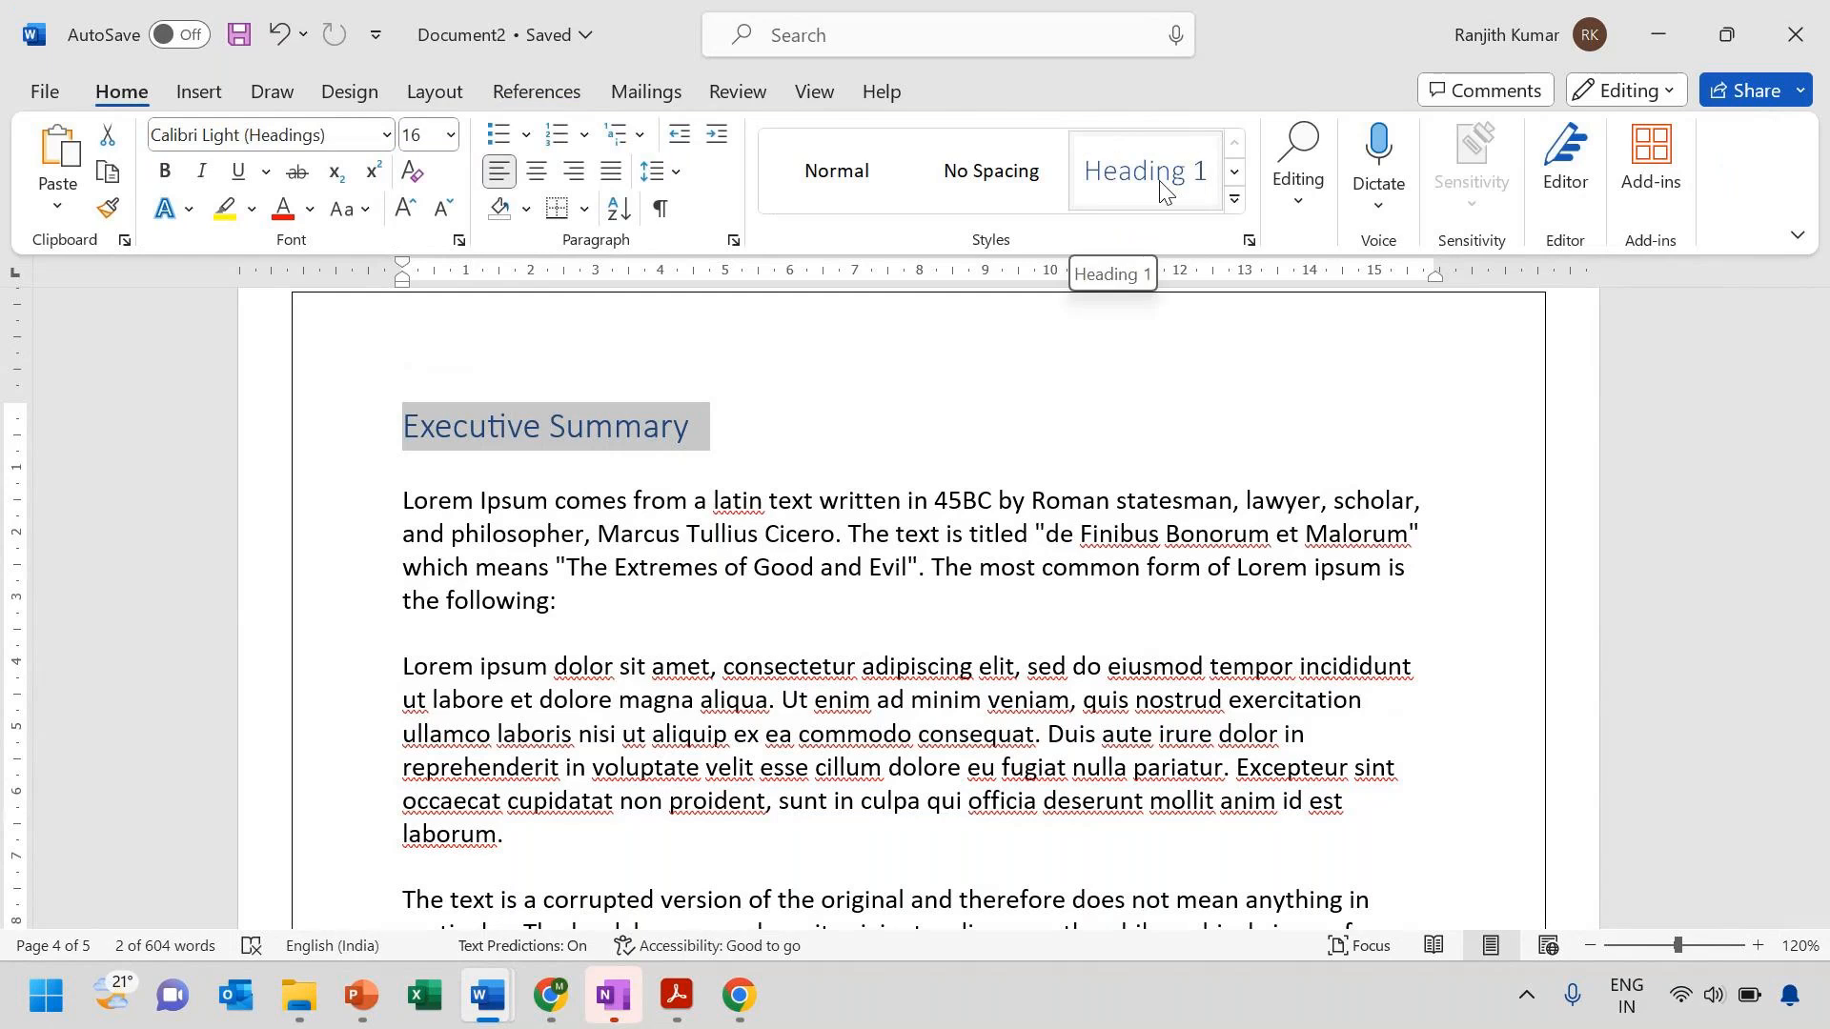
right_click(1161, 187)
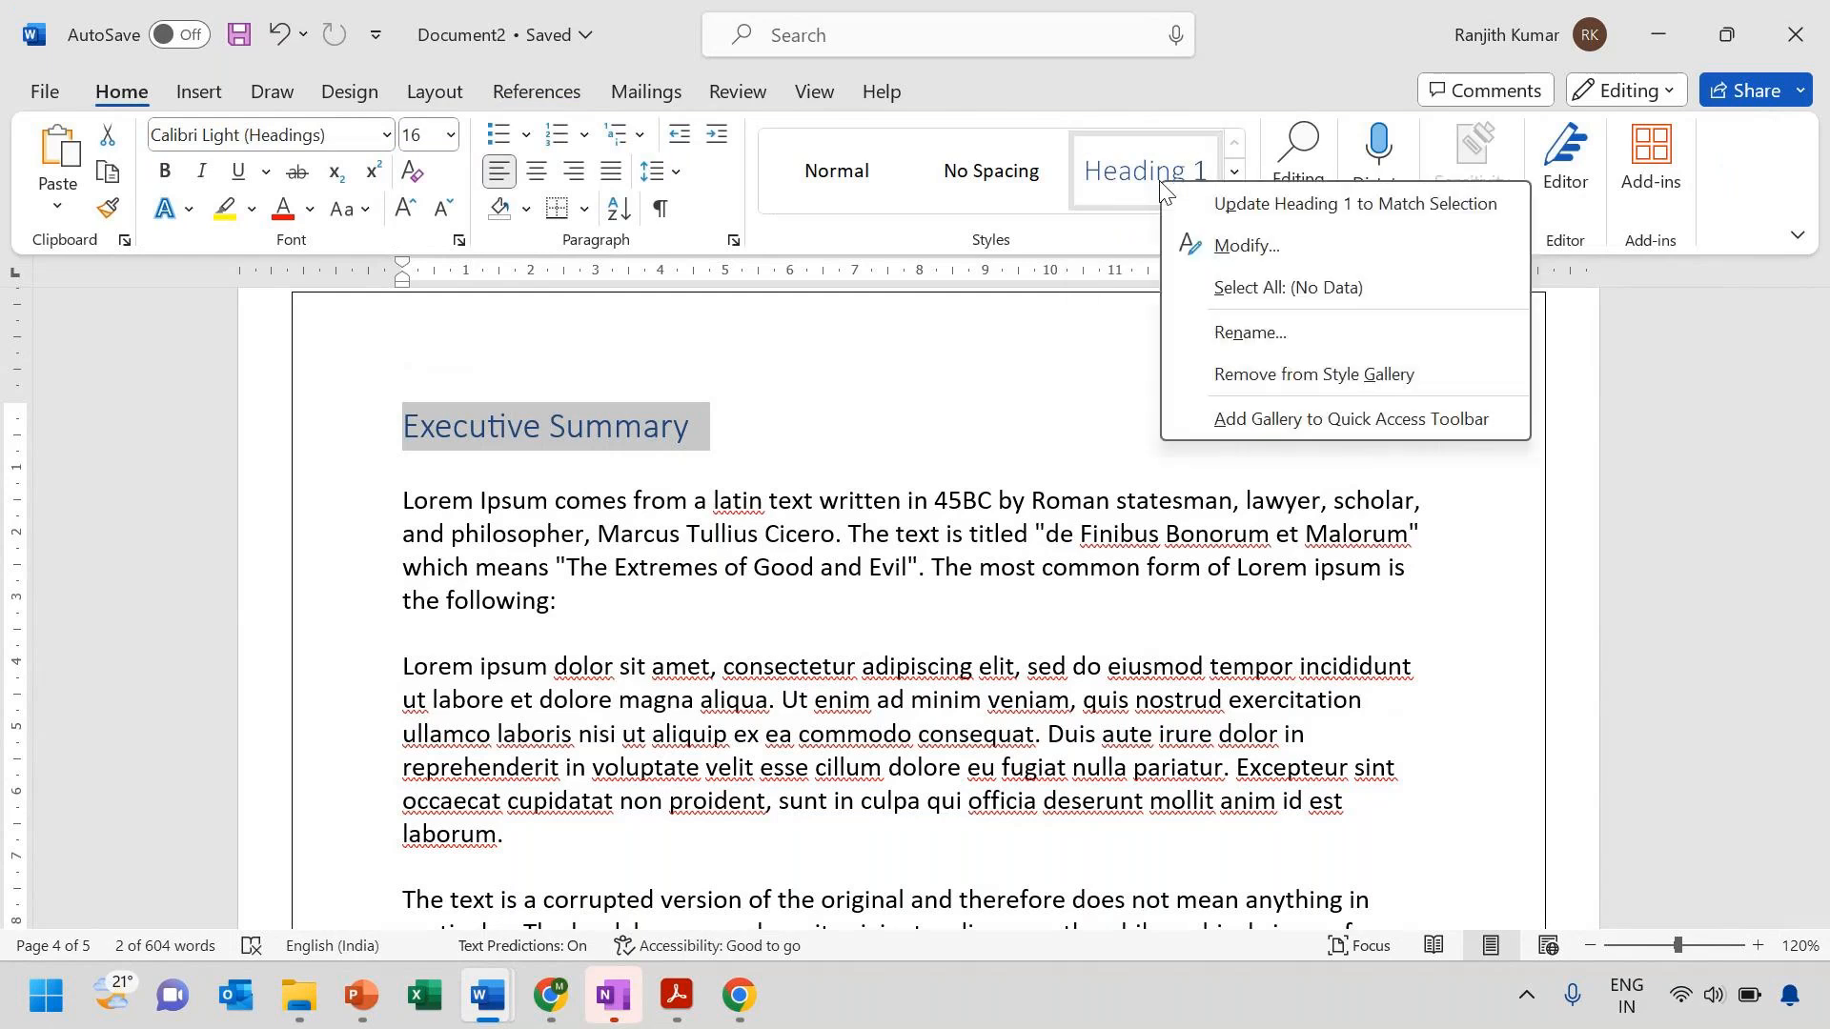
click(996, 177)
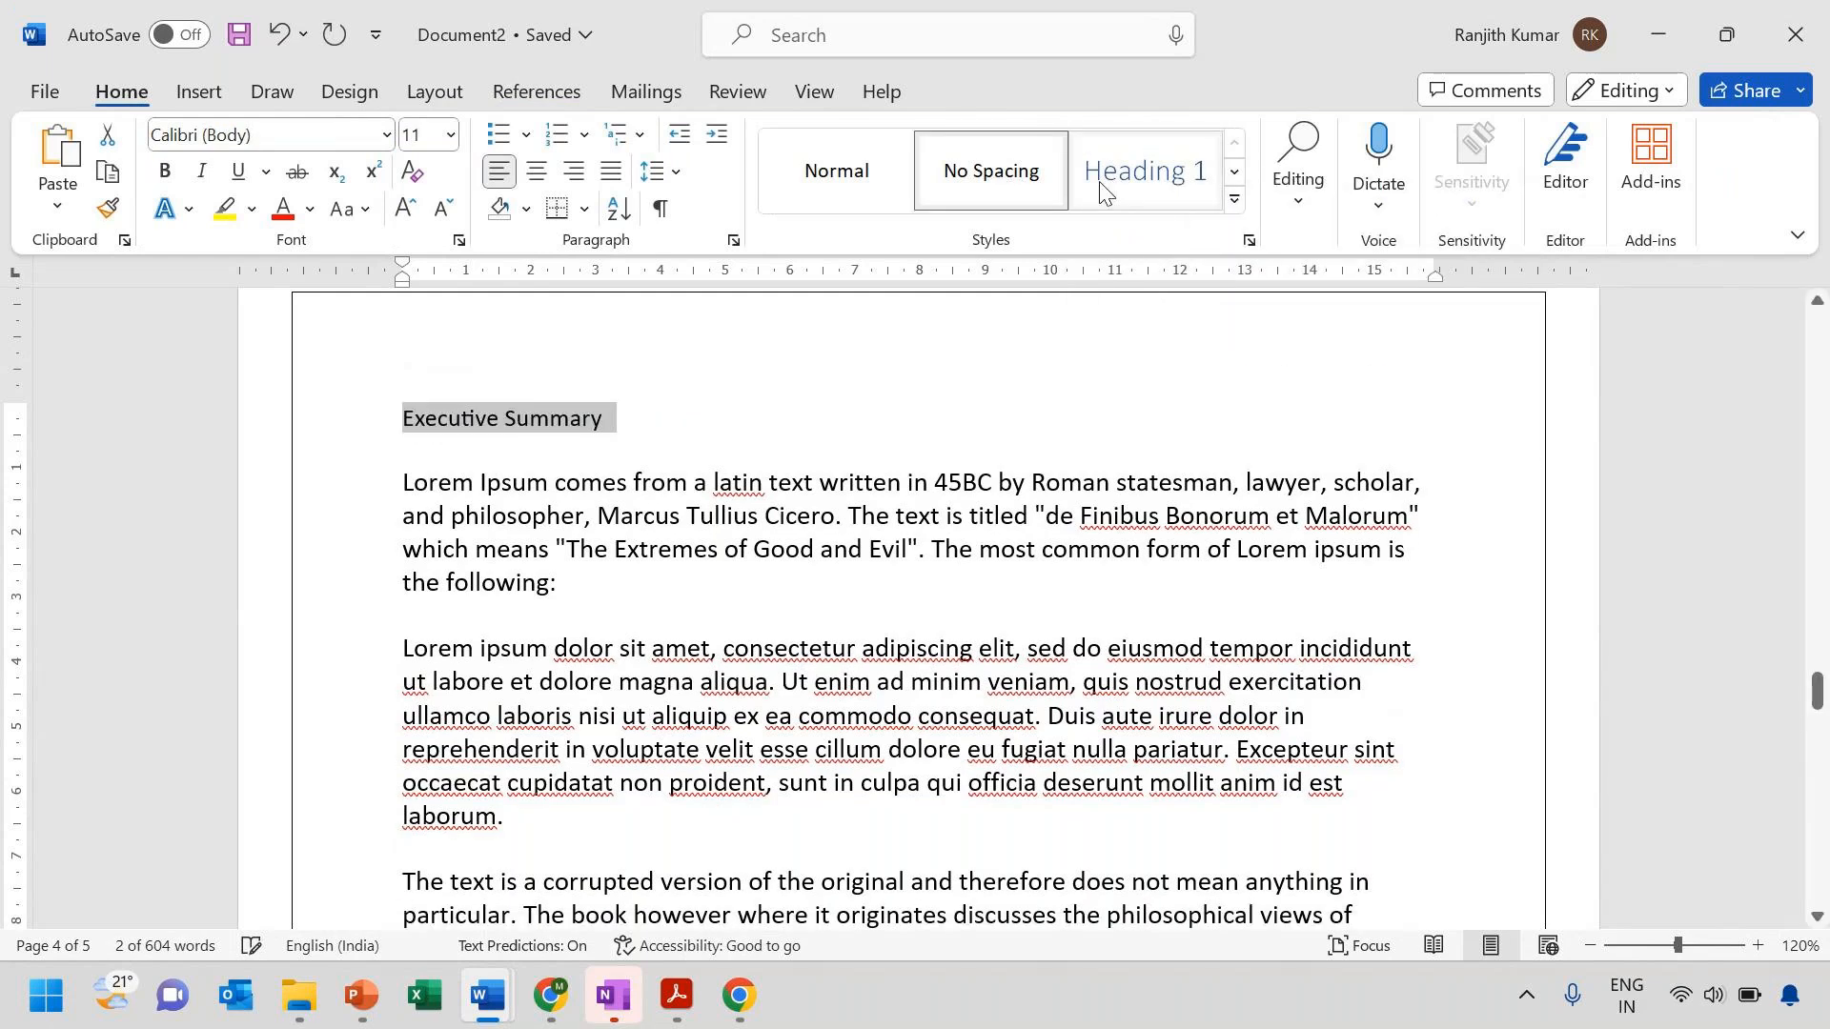
click(1107, 187)
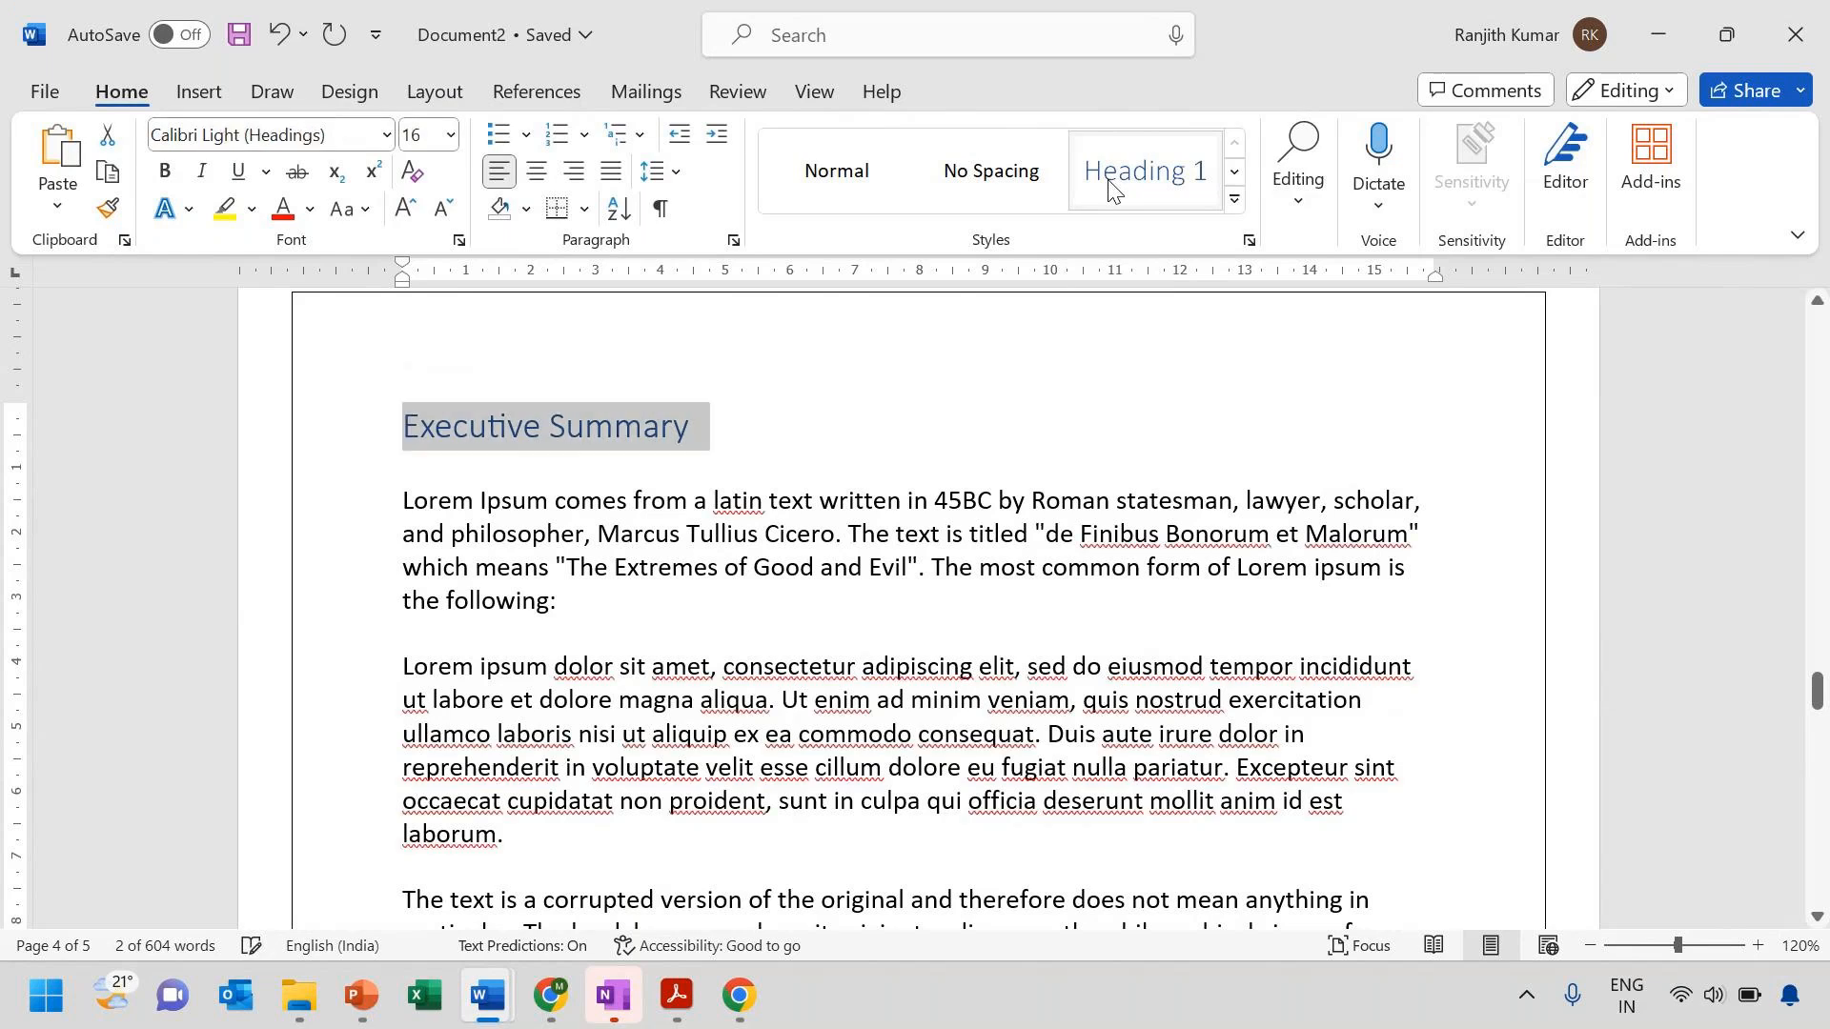
Modify the Heading 1 style to be underlined, bold and 18 pt with the Automatic font color
right_click(1109, 187)
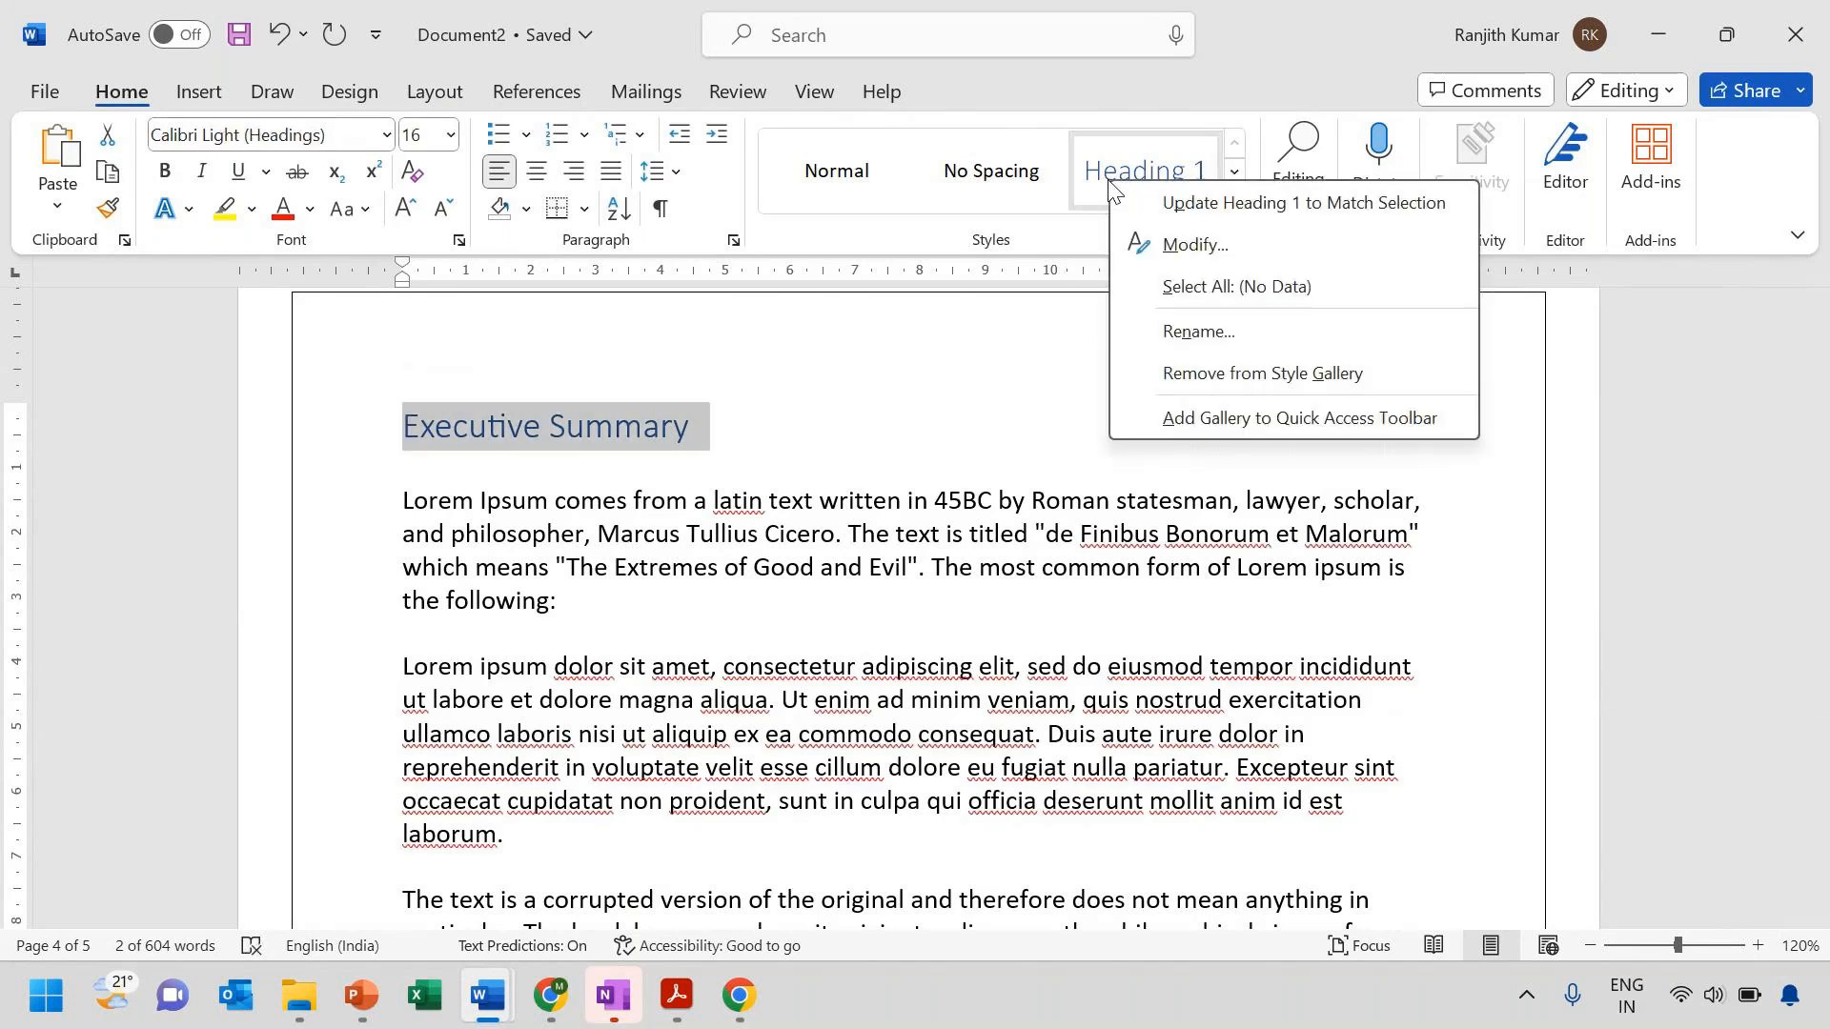
click(1214, 250)
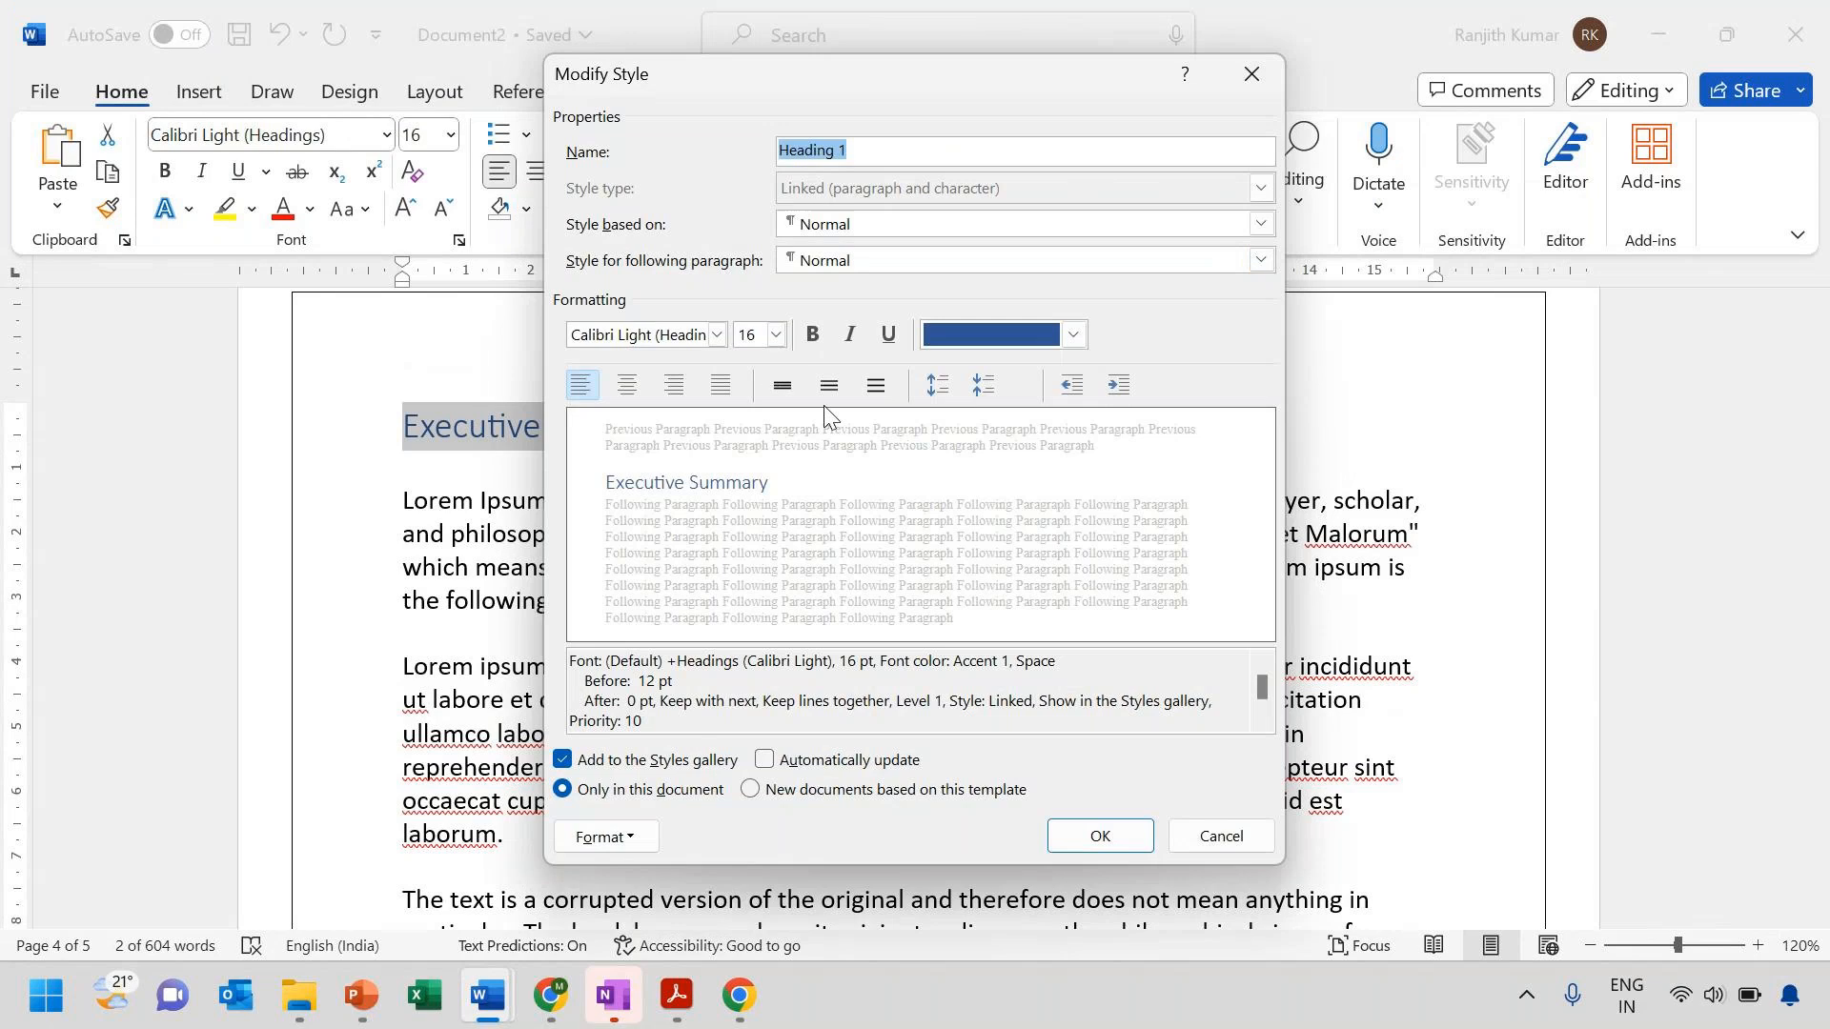
click(887, 335)
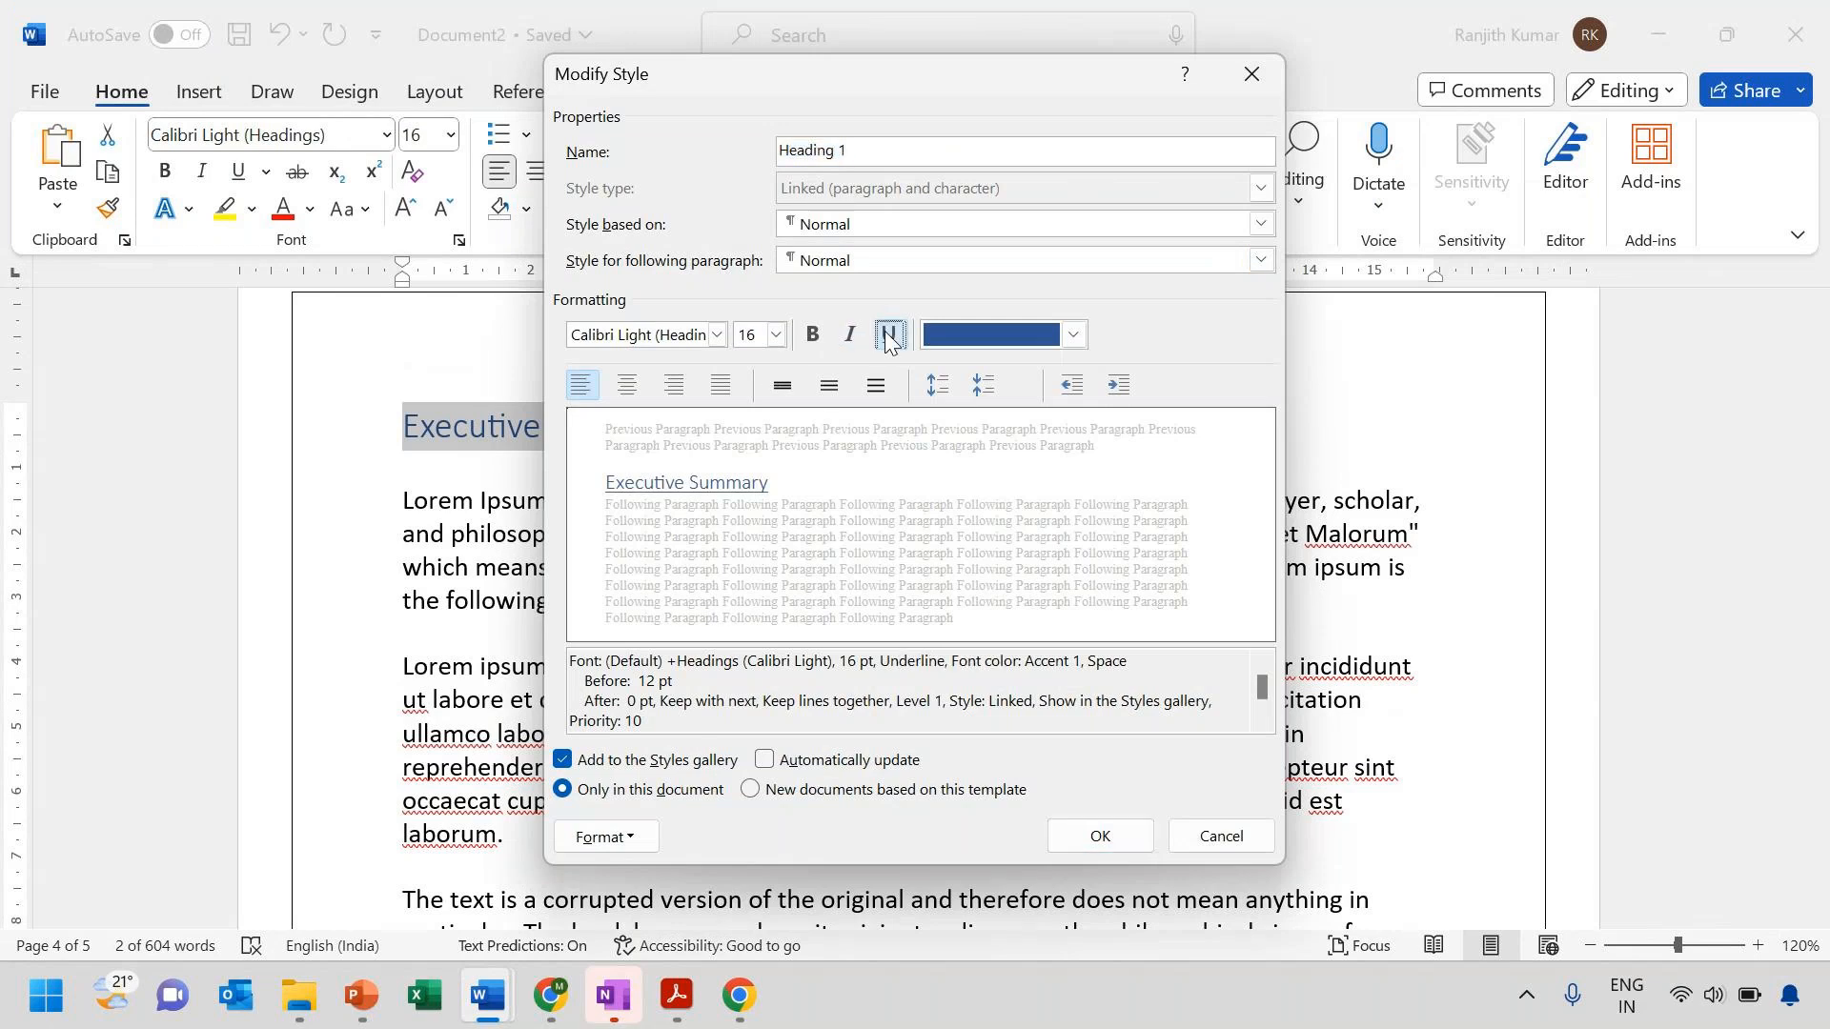
click(812, 334)
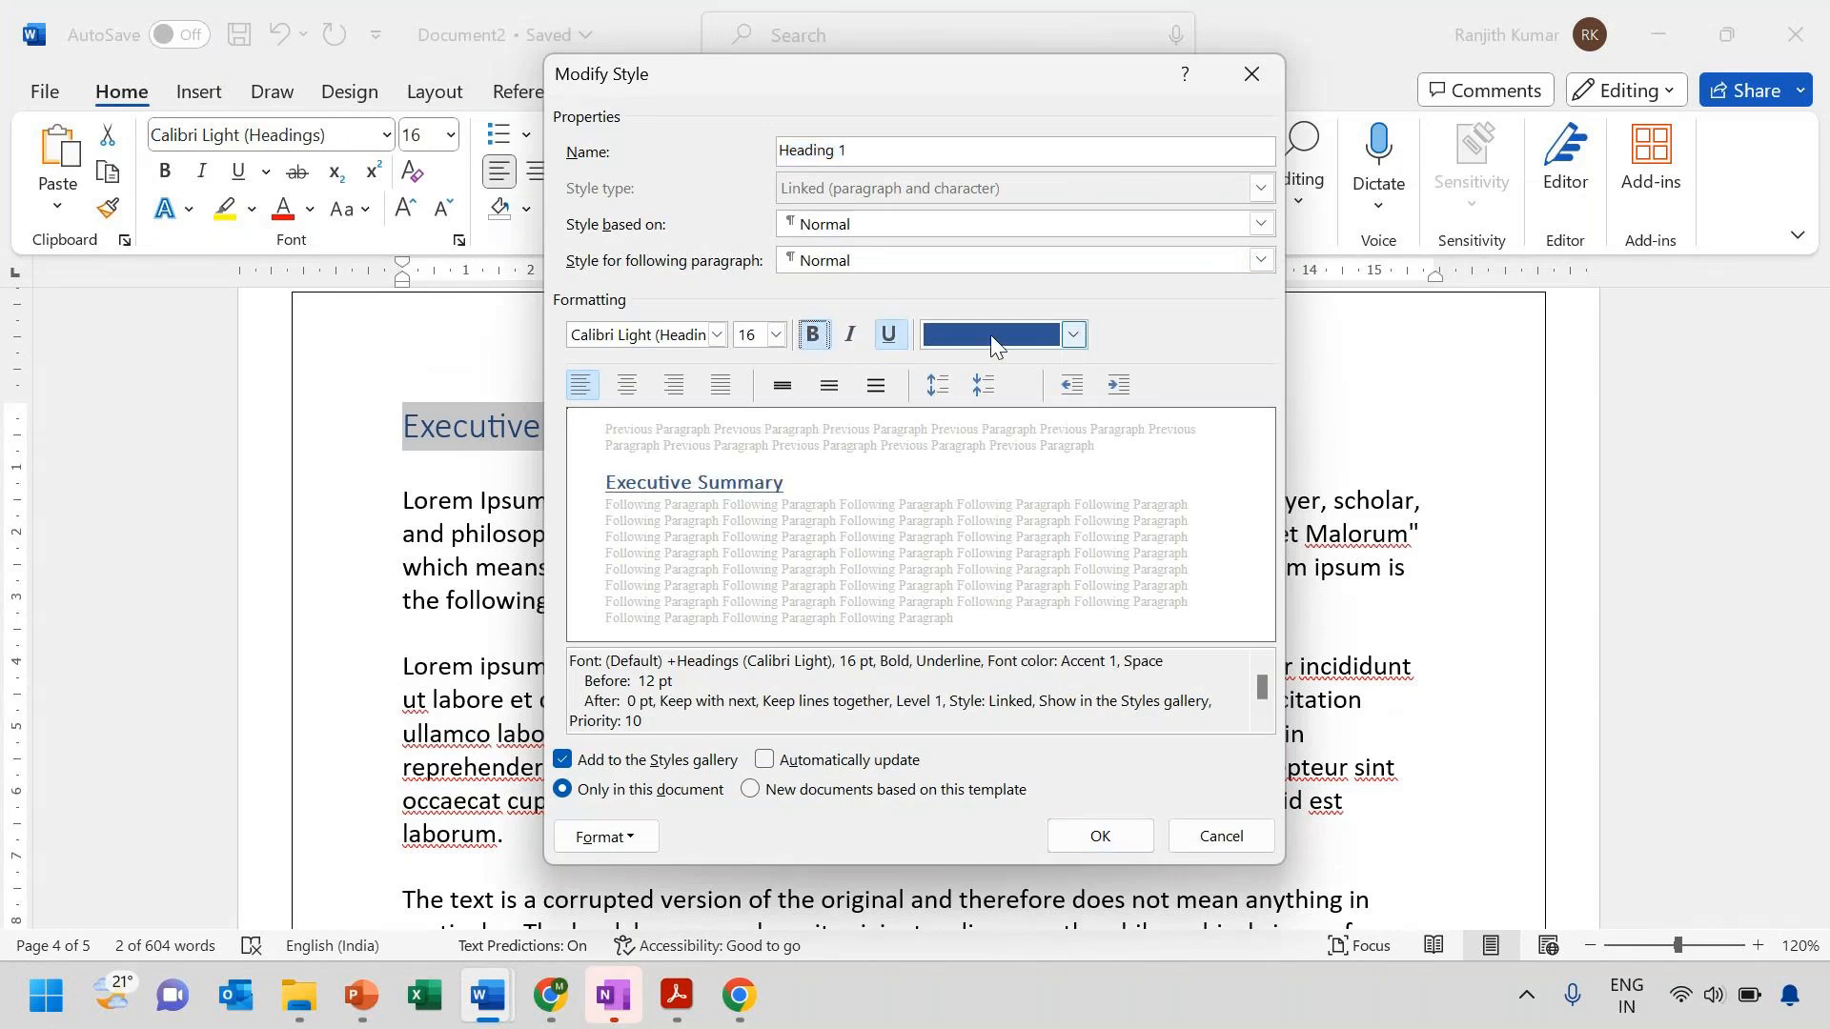
click(1073, 335)
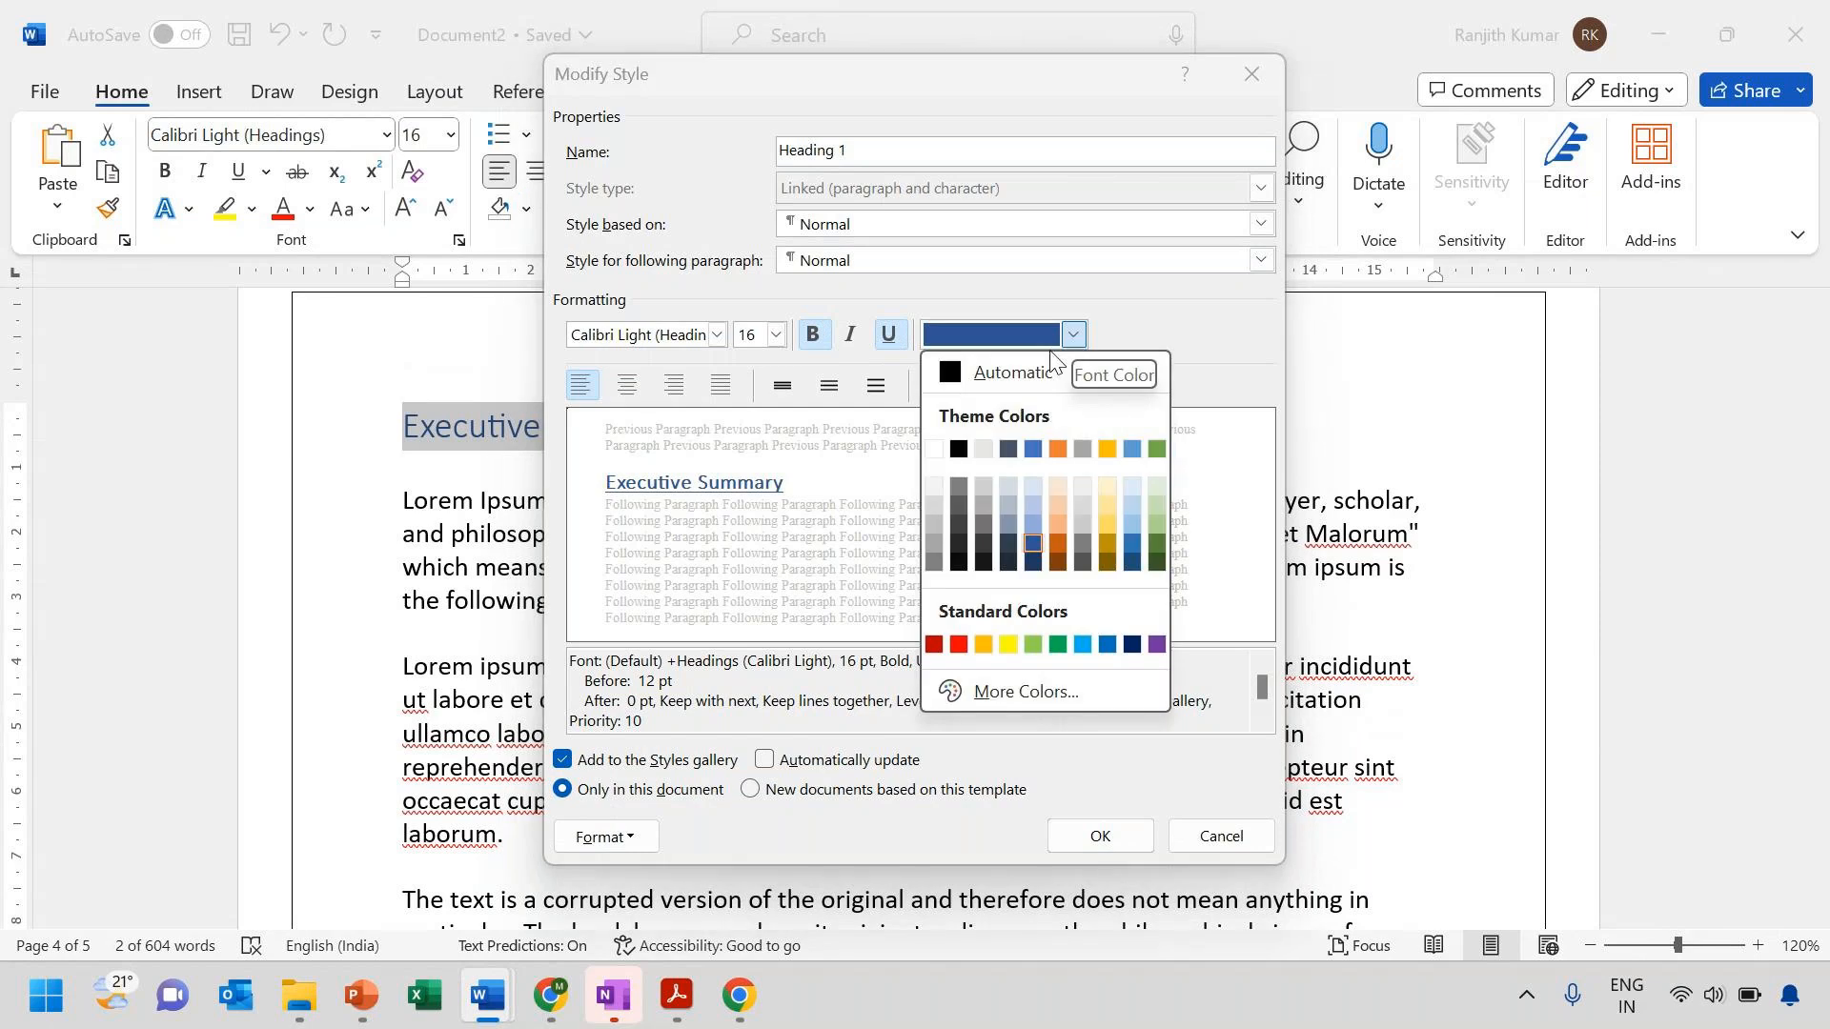
click(949, 379)
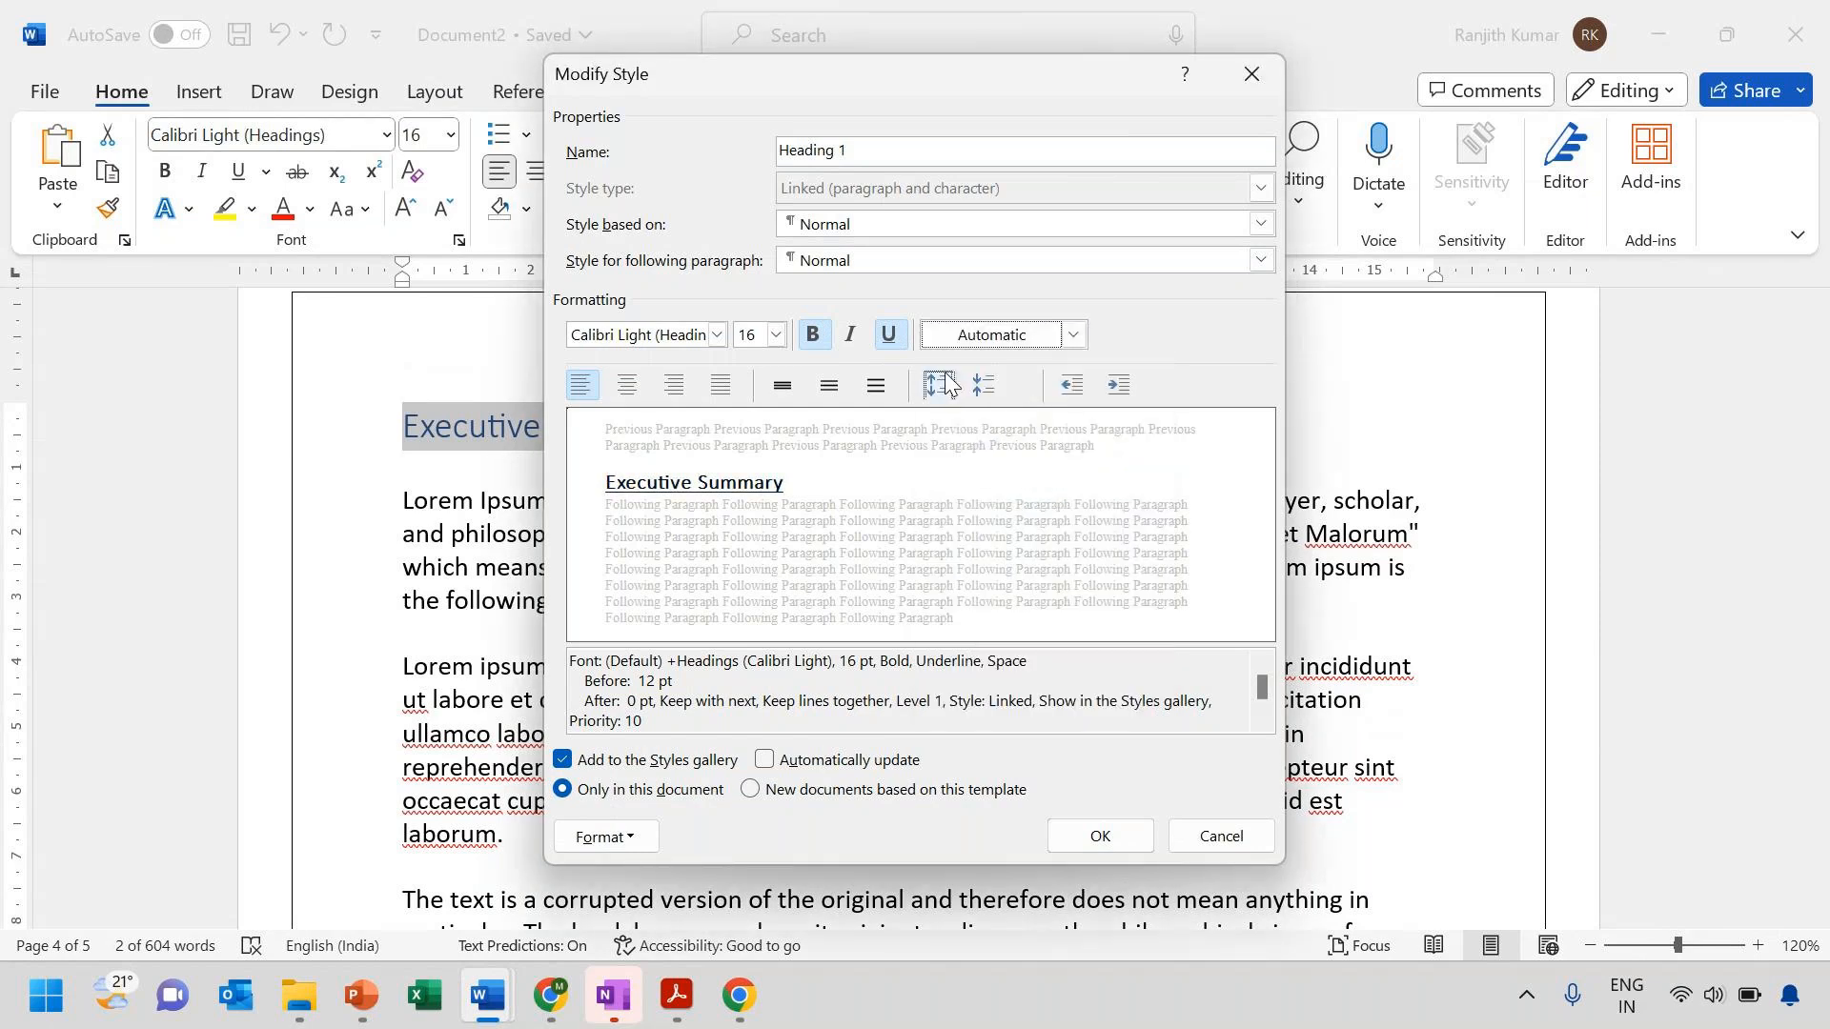
click(776, 334)
click(747, 506)
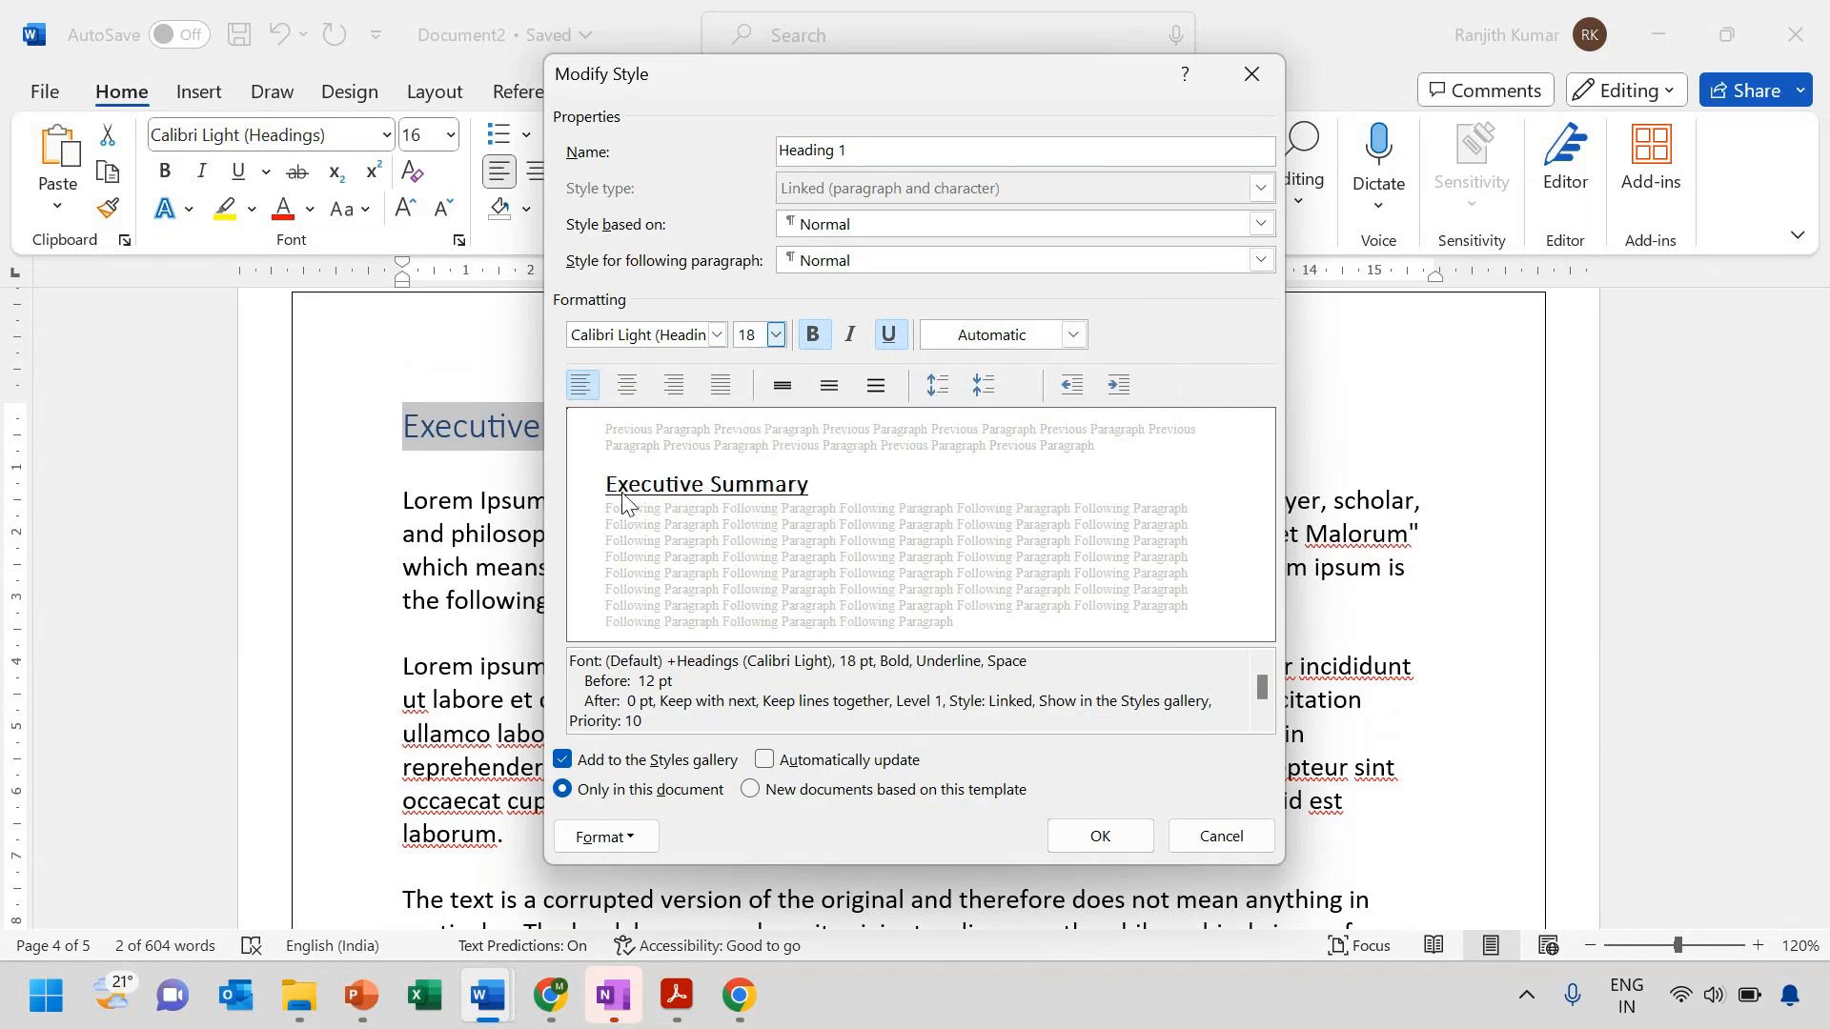
click(1072, 839)
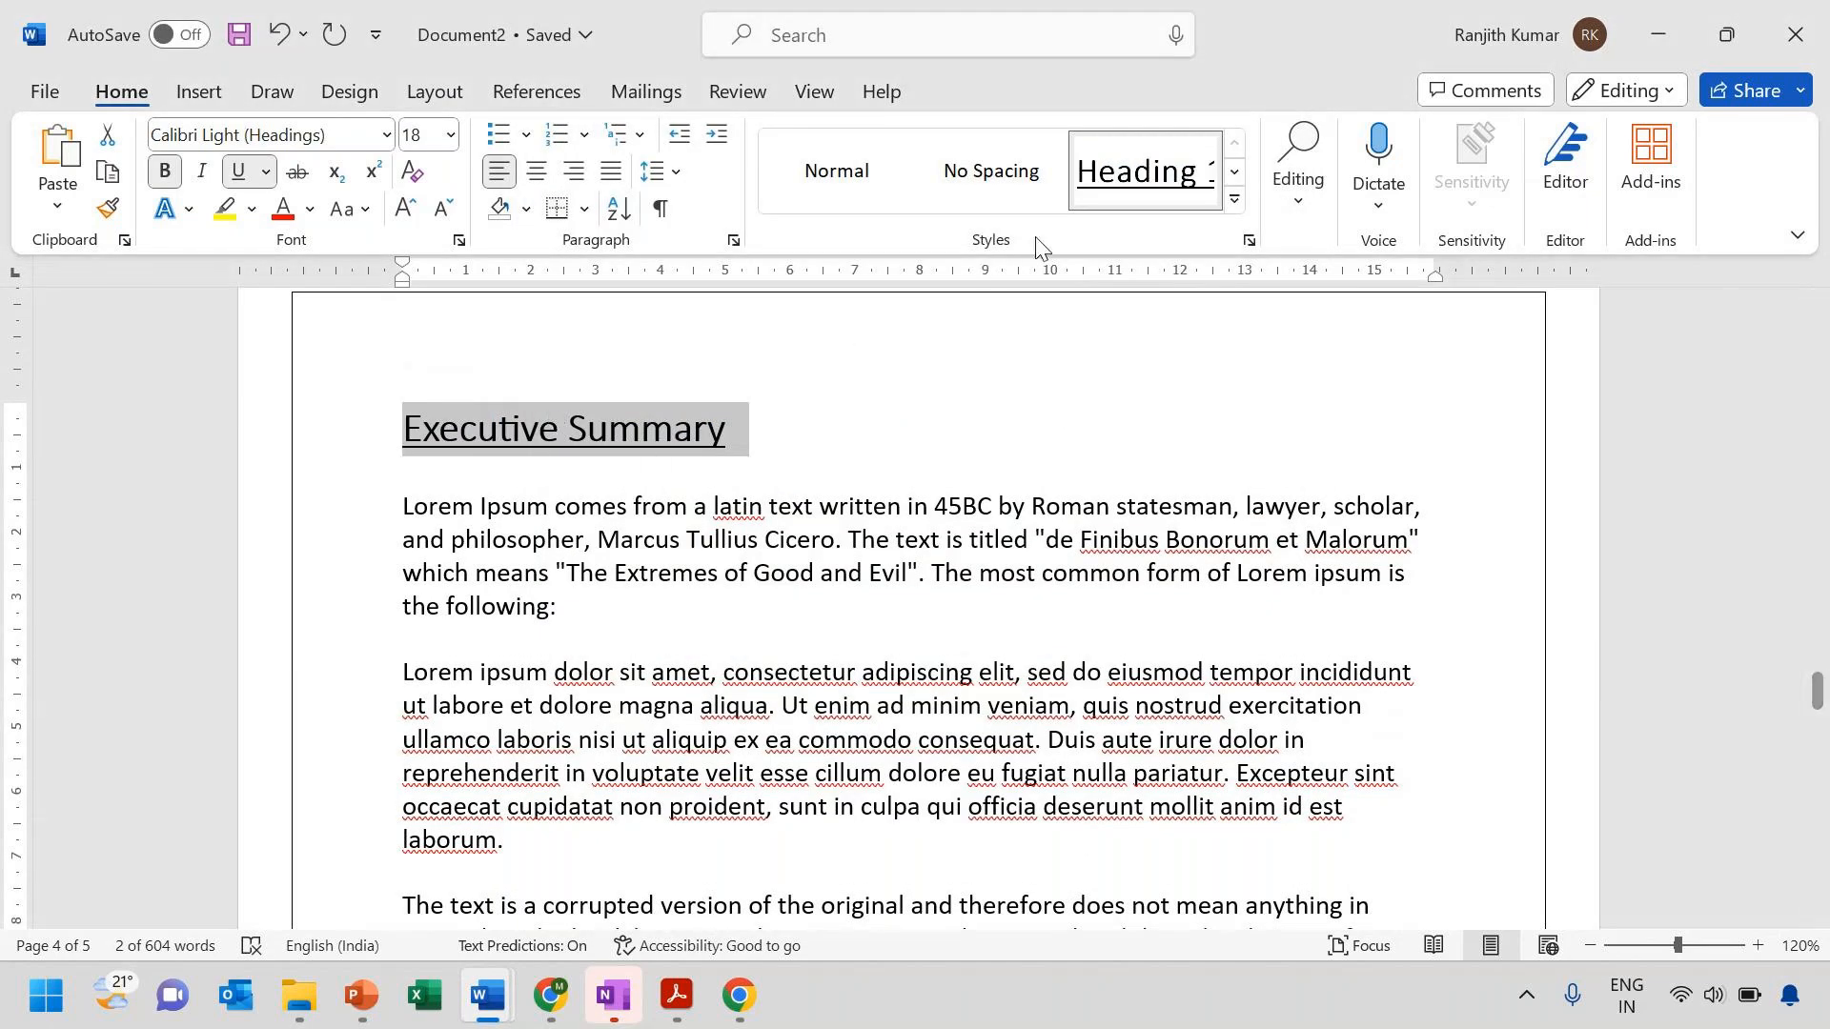
Change the font of the Heading 1 style to Calibri (Body)
click(1235, 199)
right_click(1148, 178)
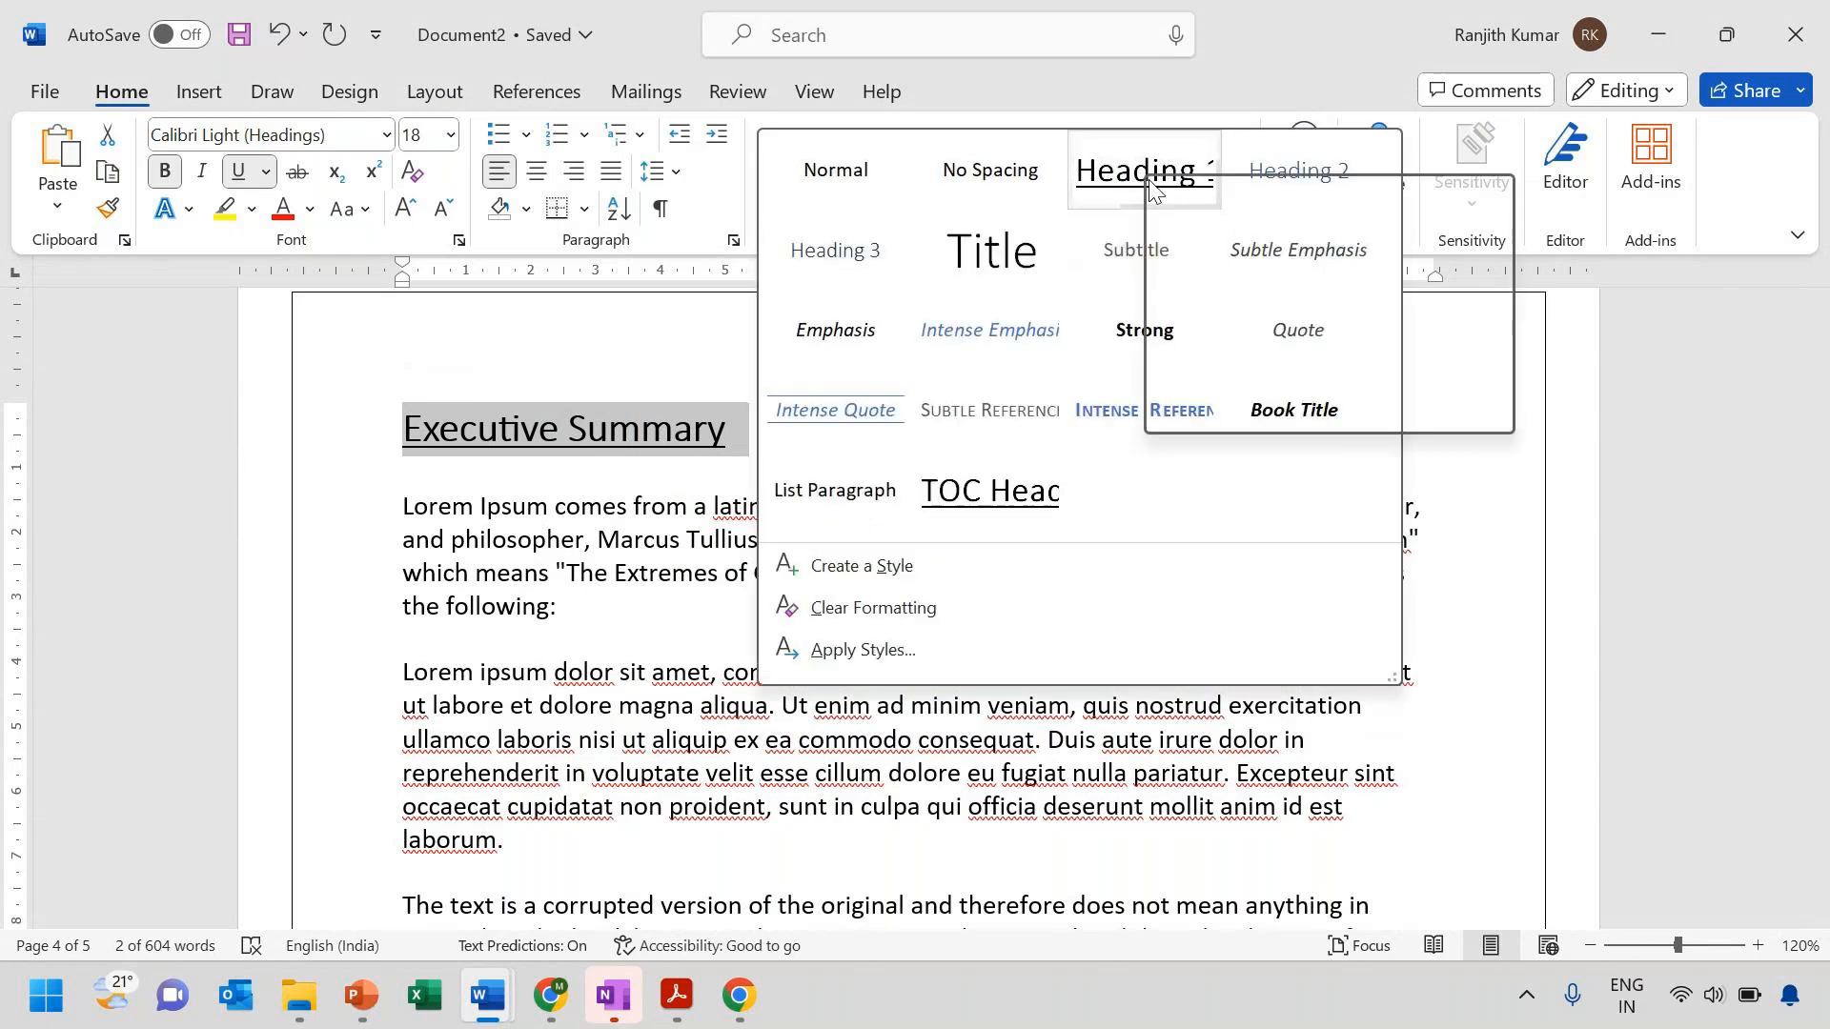
click(1229, 240)
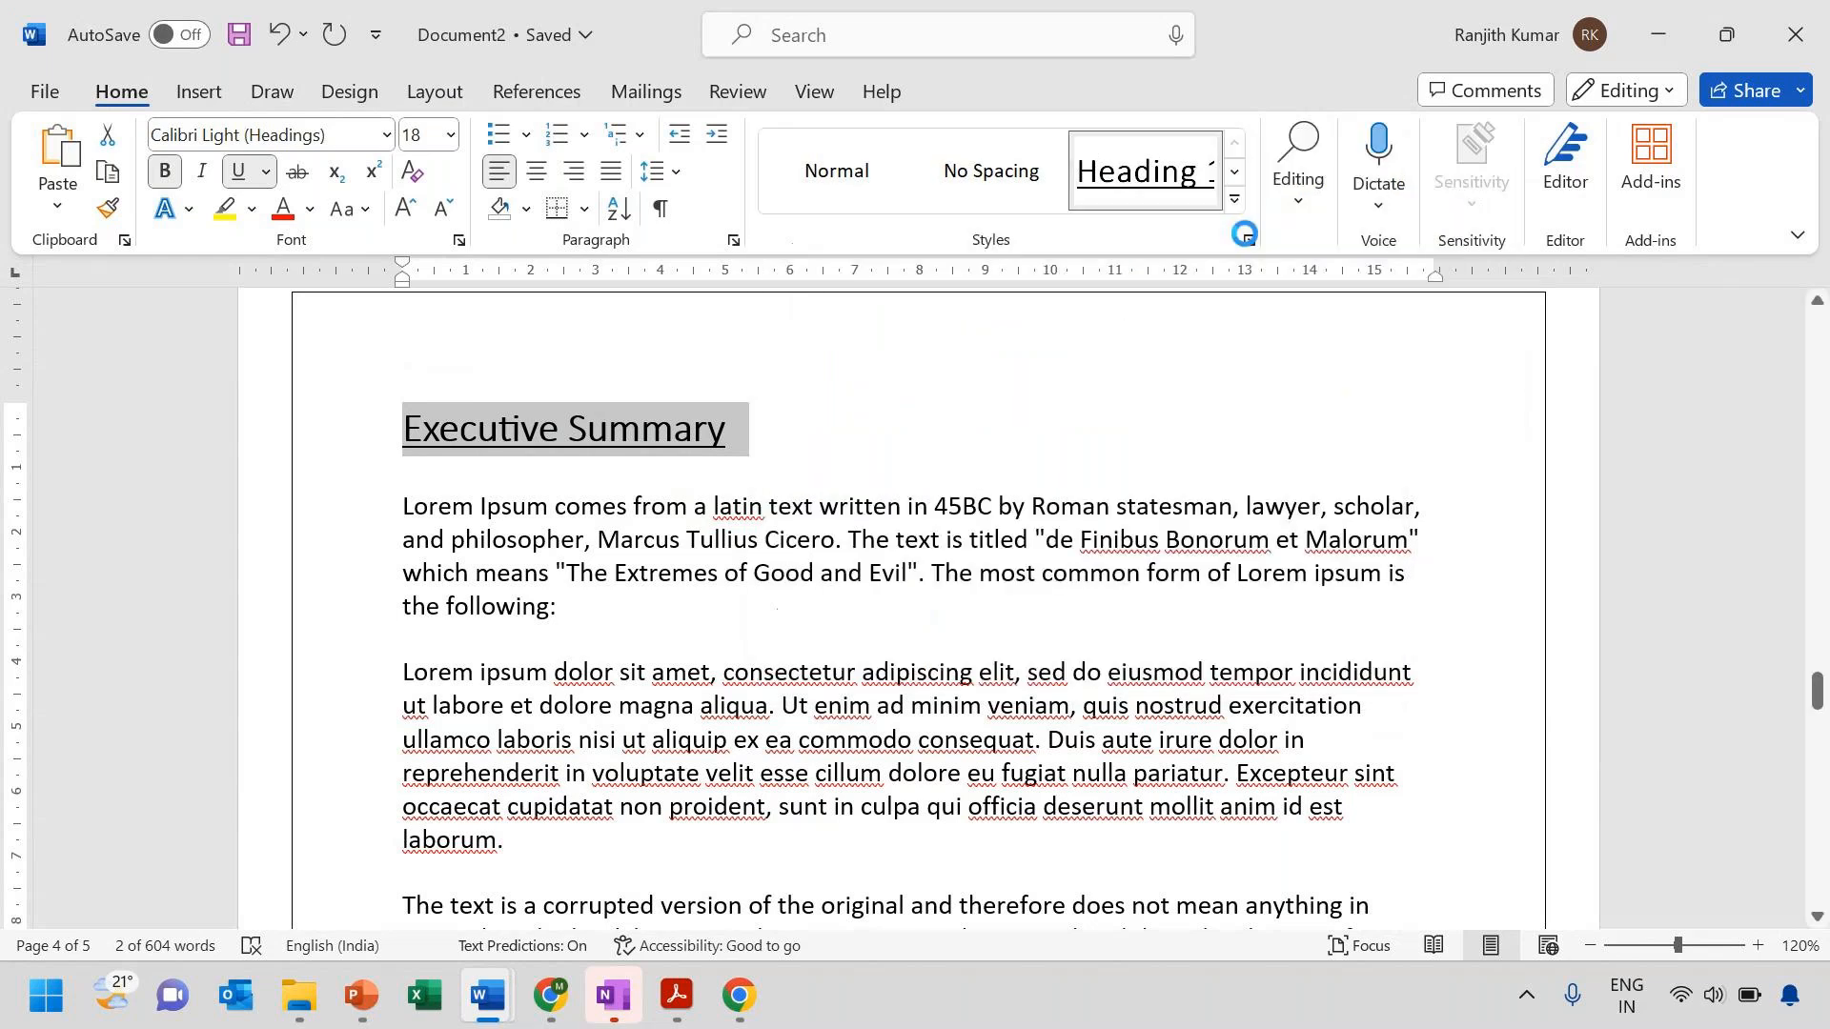
click(721, 333)
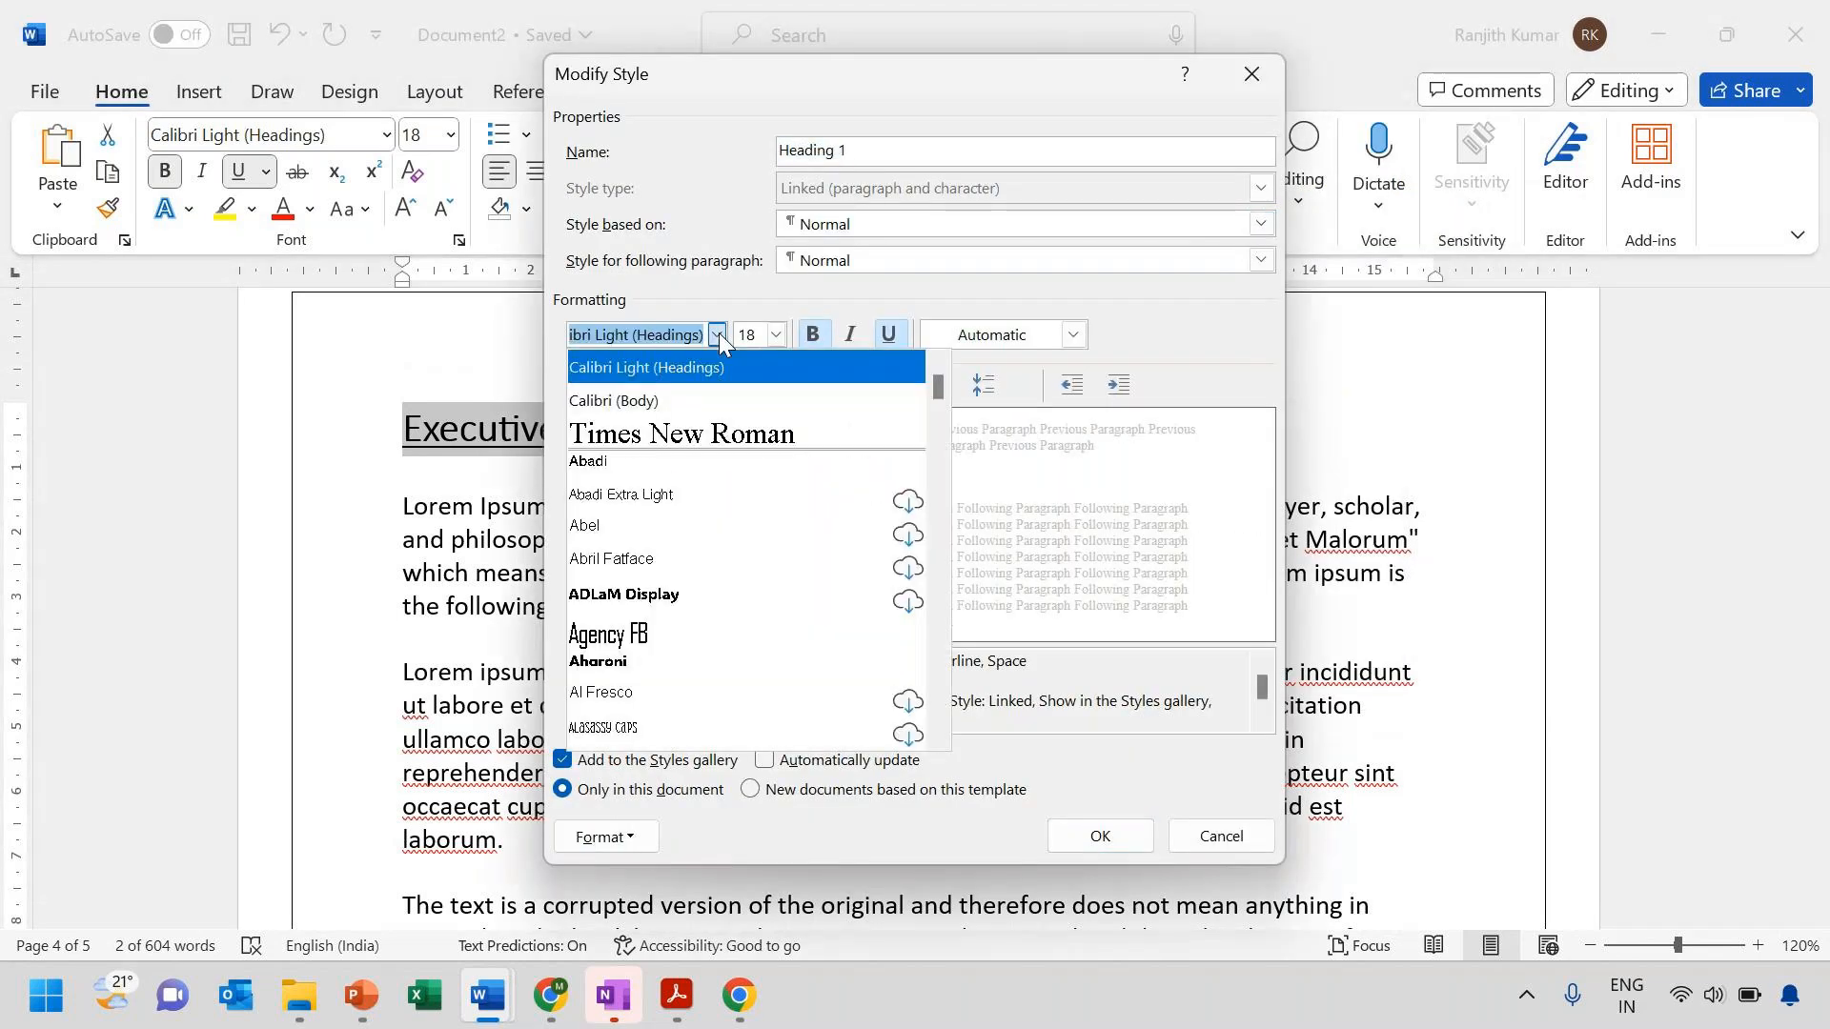
click(645, 397)
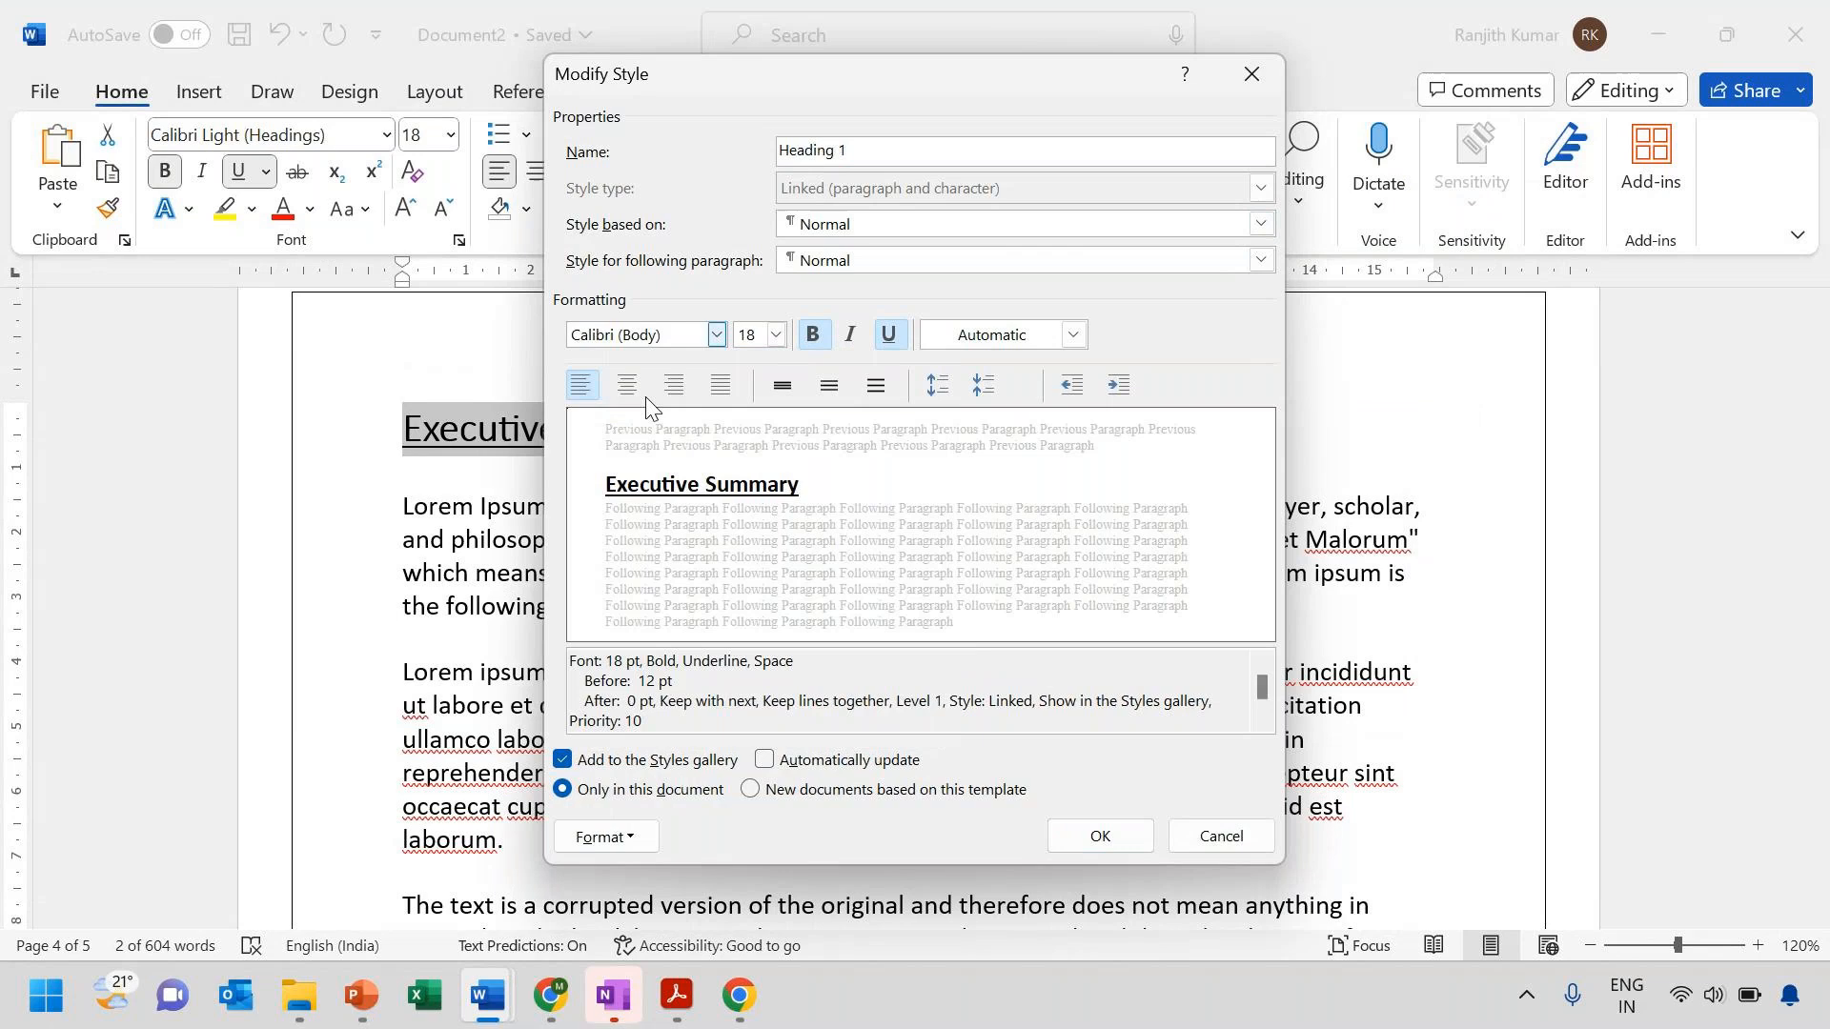
click(1117, 837)
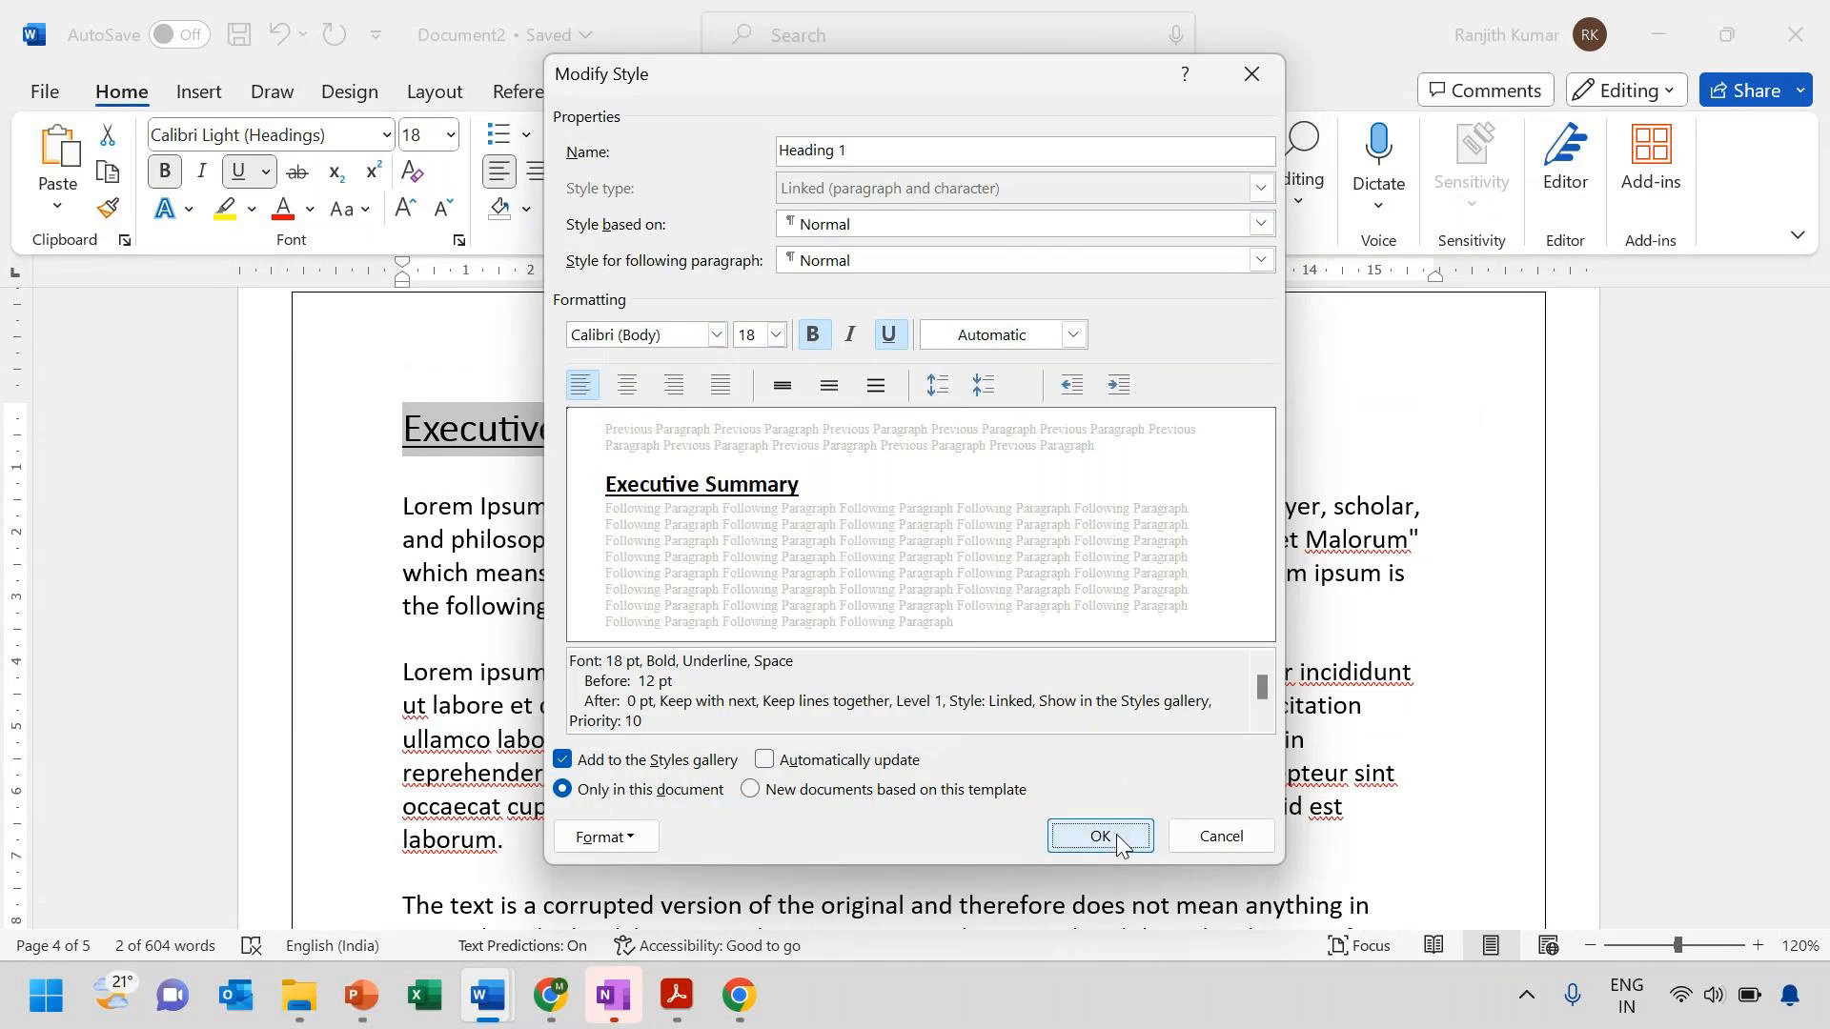
Apply the modified Heading 1 style to the numbered "Assumptions" and "Dependencies" titles
click(943, 389)
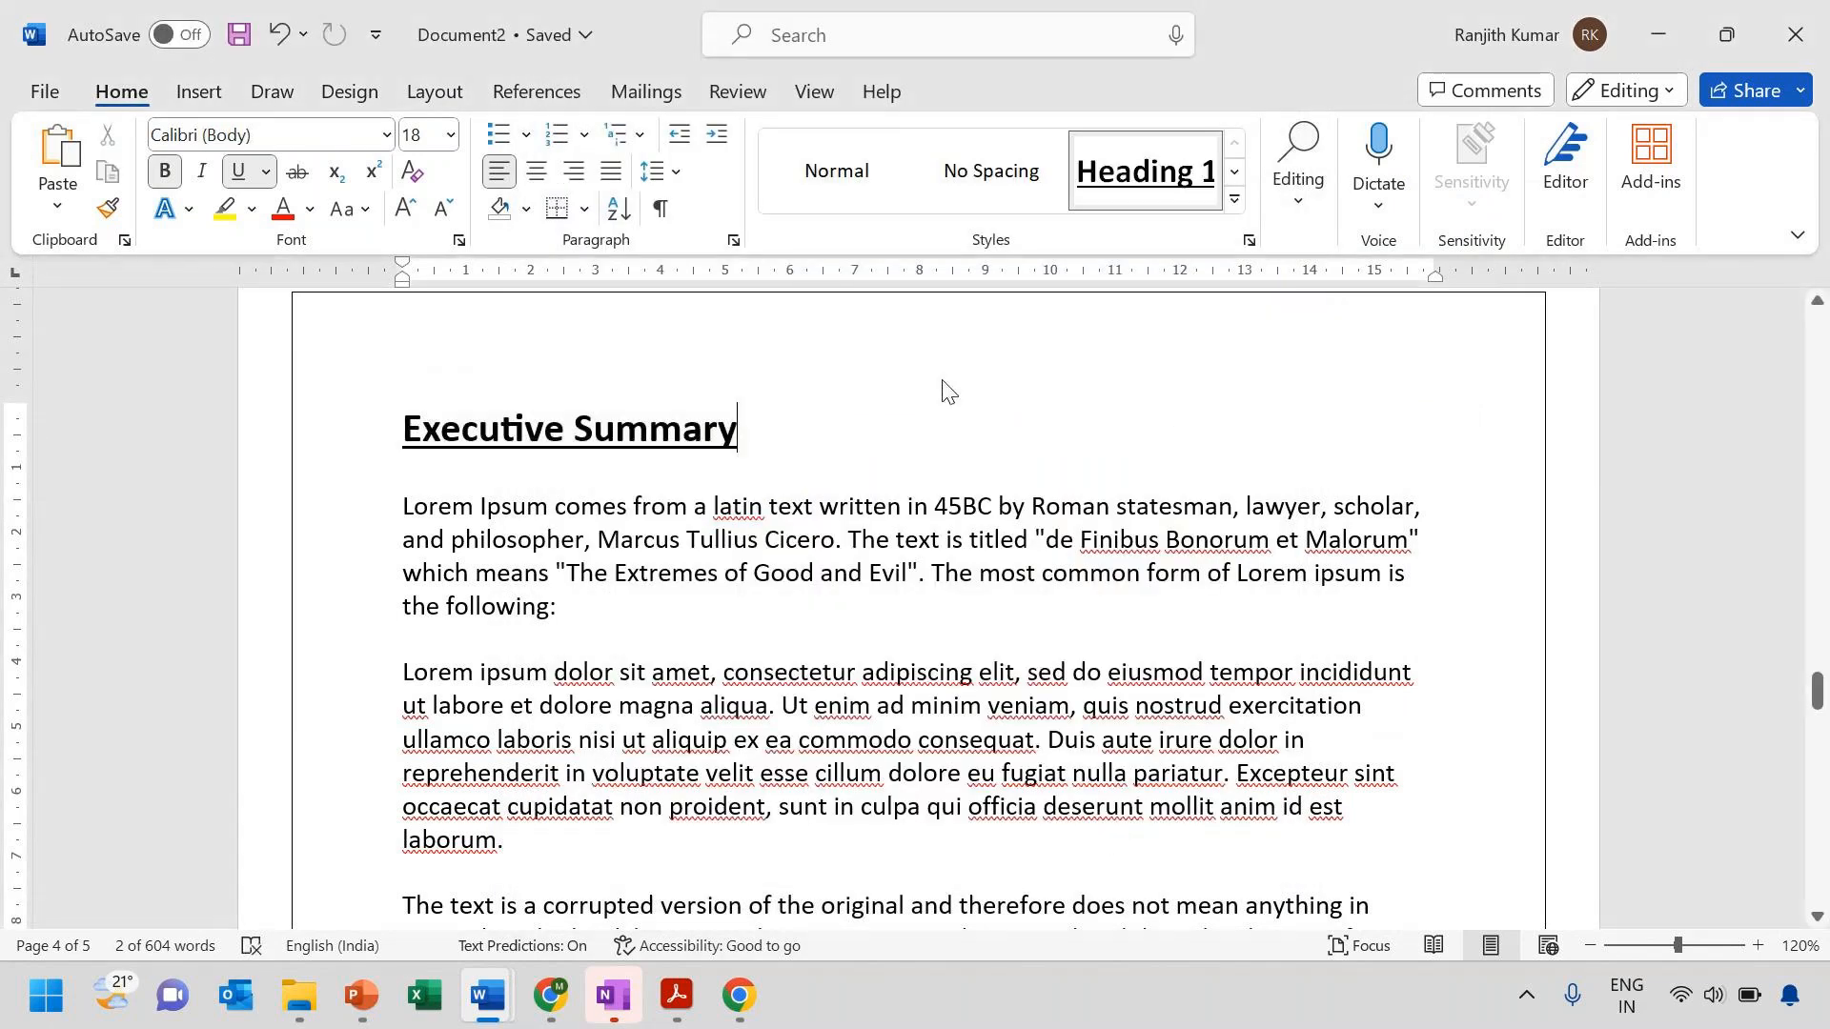
scroll(789, 537, down, 4)
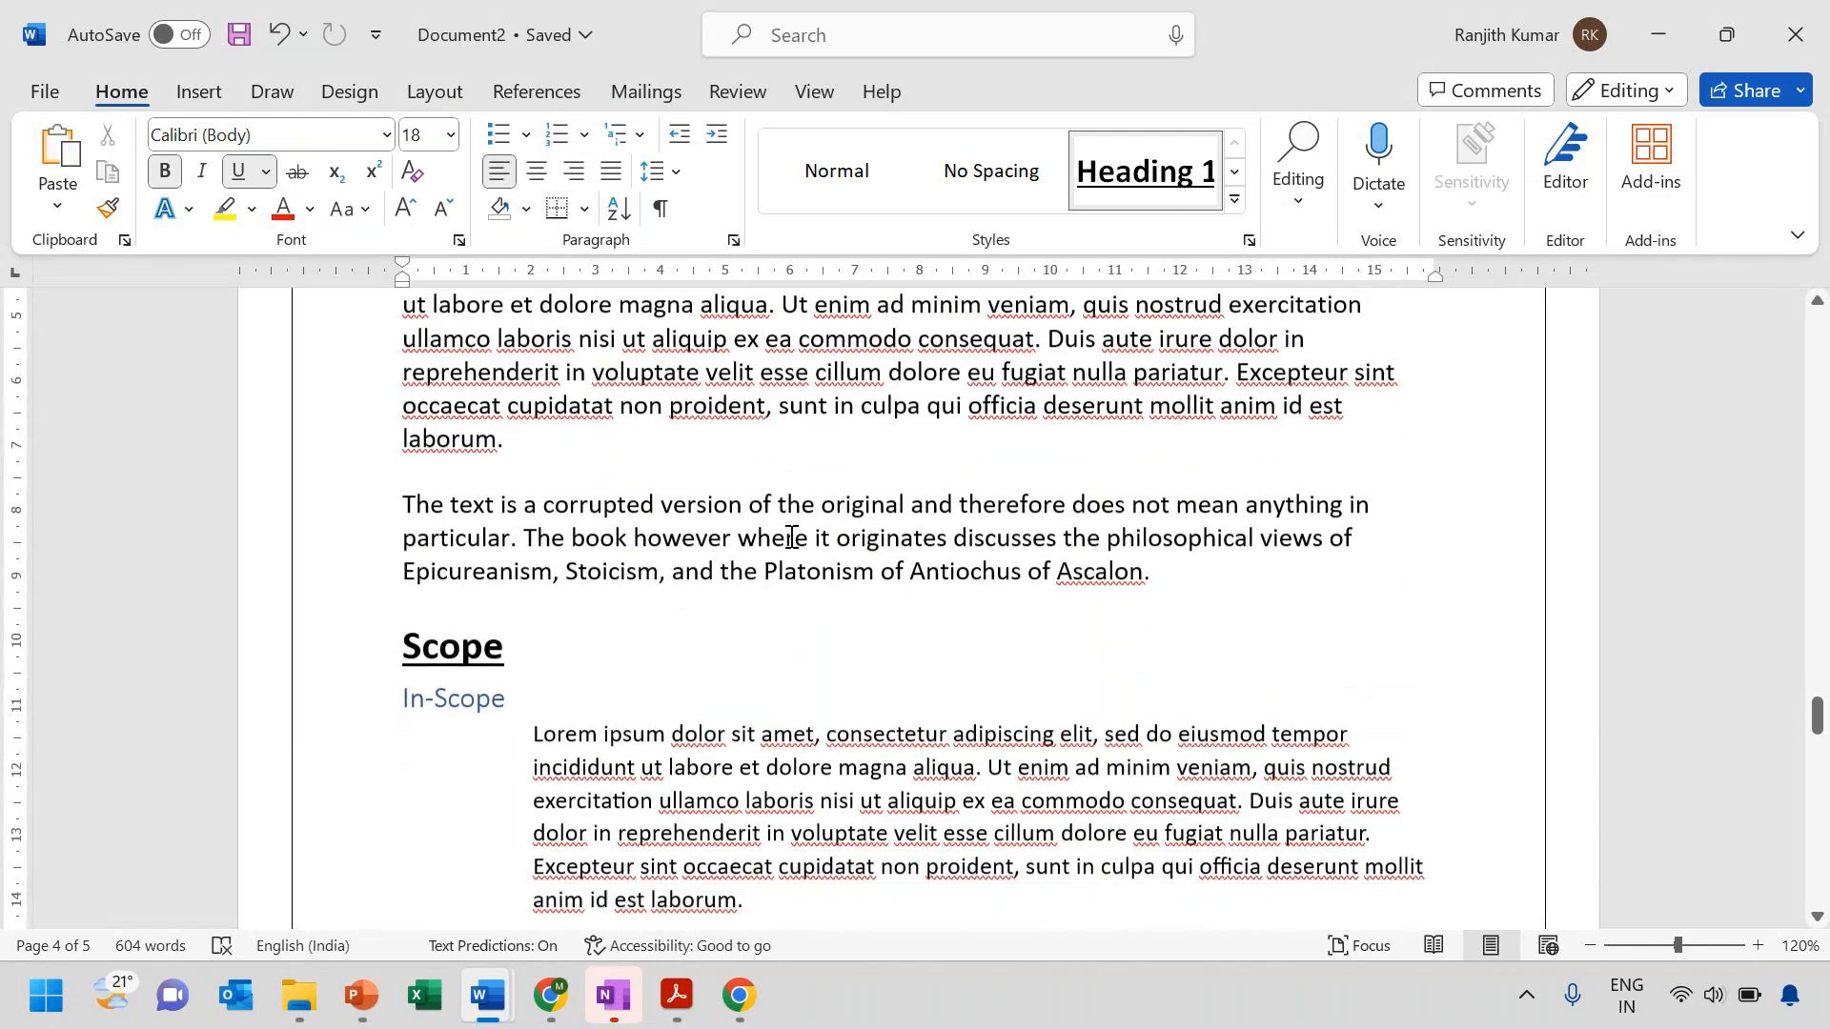
scroll(790, 539, up, 3)
scroll(565, 598, down, 2)
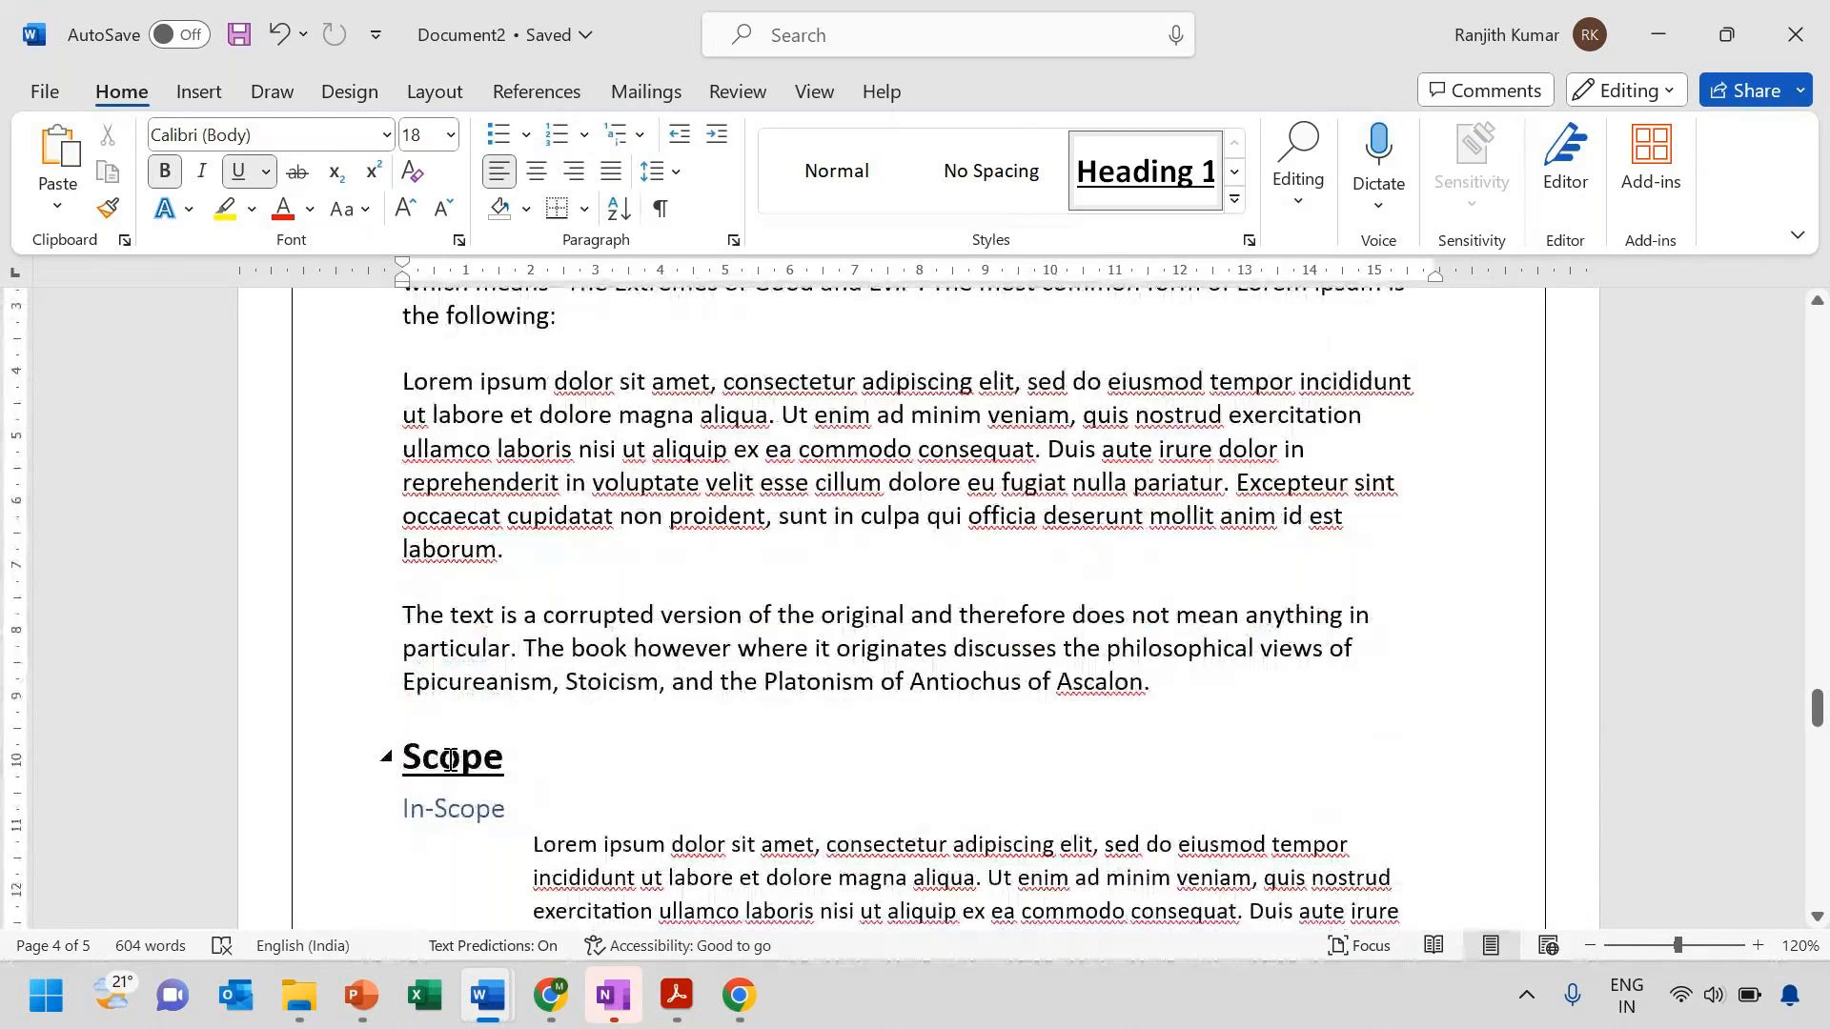
scroll(450, 760, down, 7)
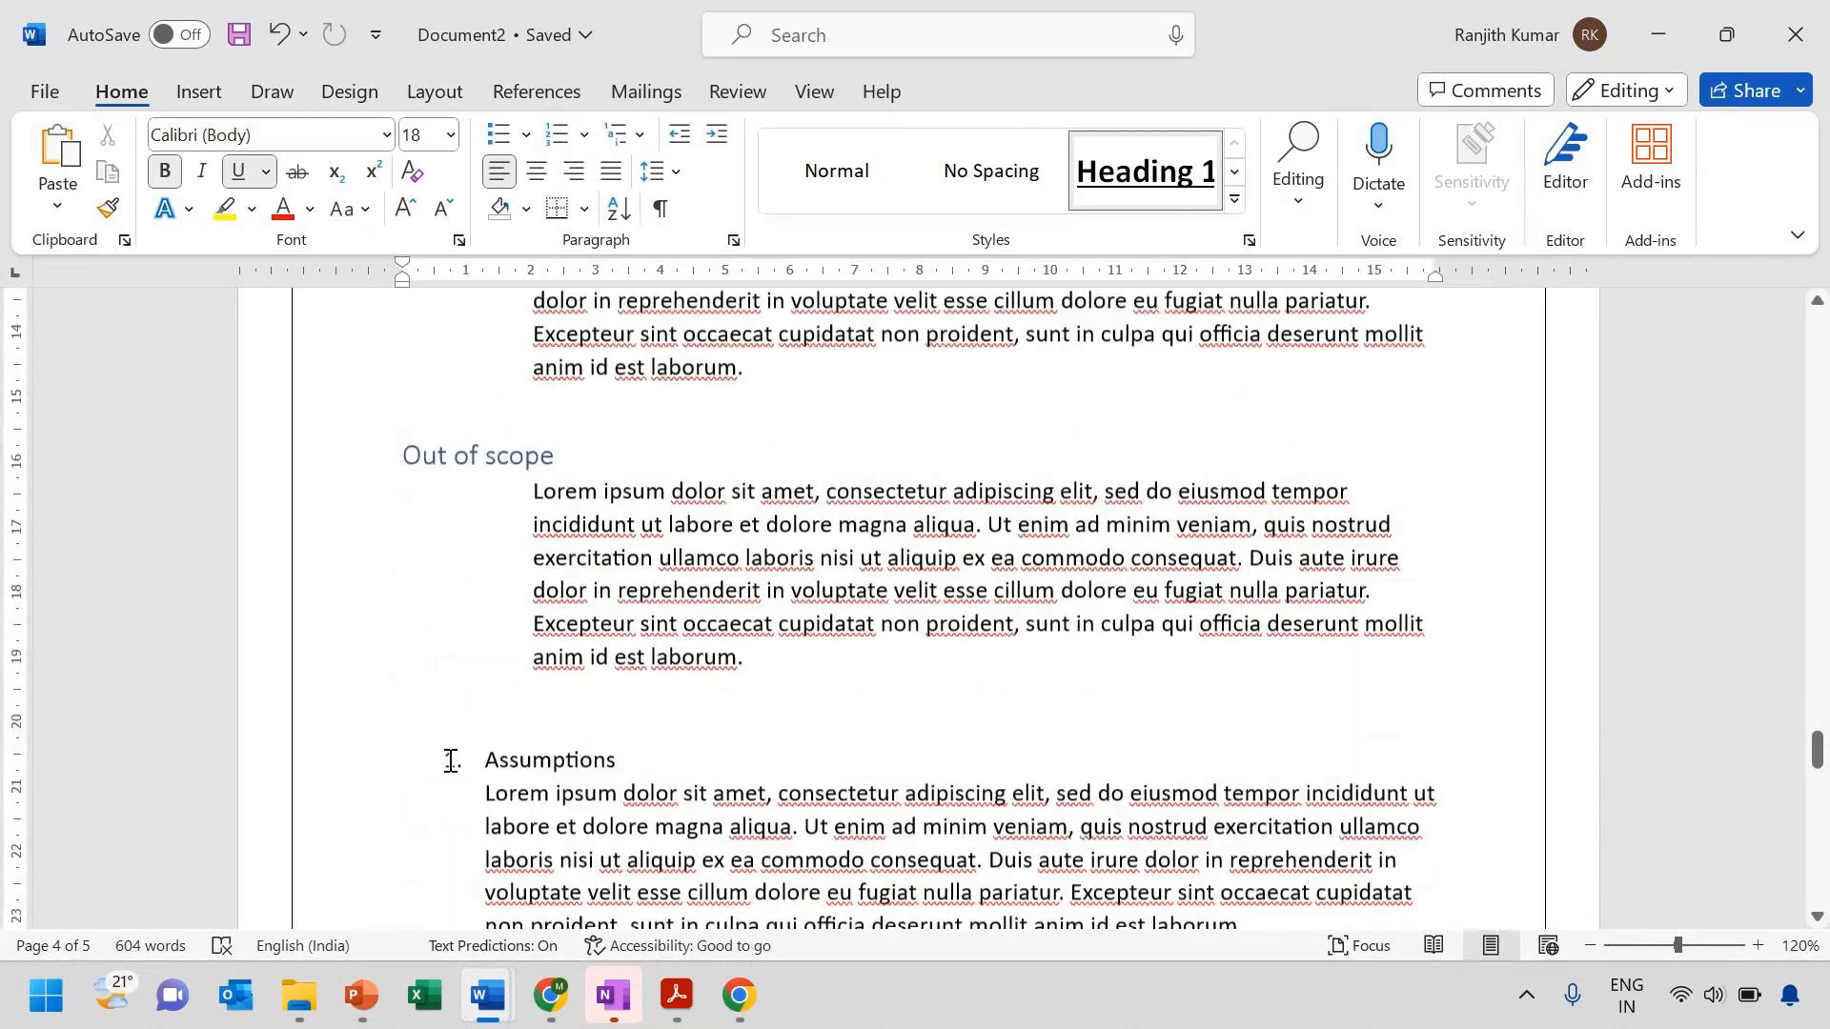
scroll(450, 759, down, 6)
scroll(450, 760, up, 5)
click(636, 648)
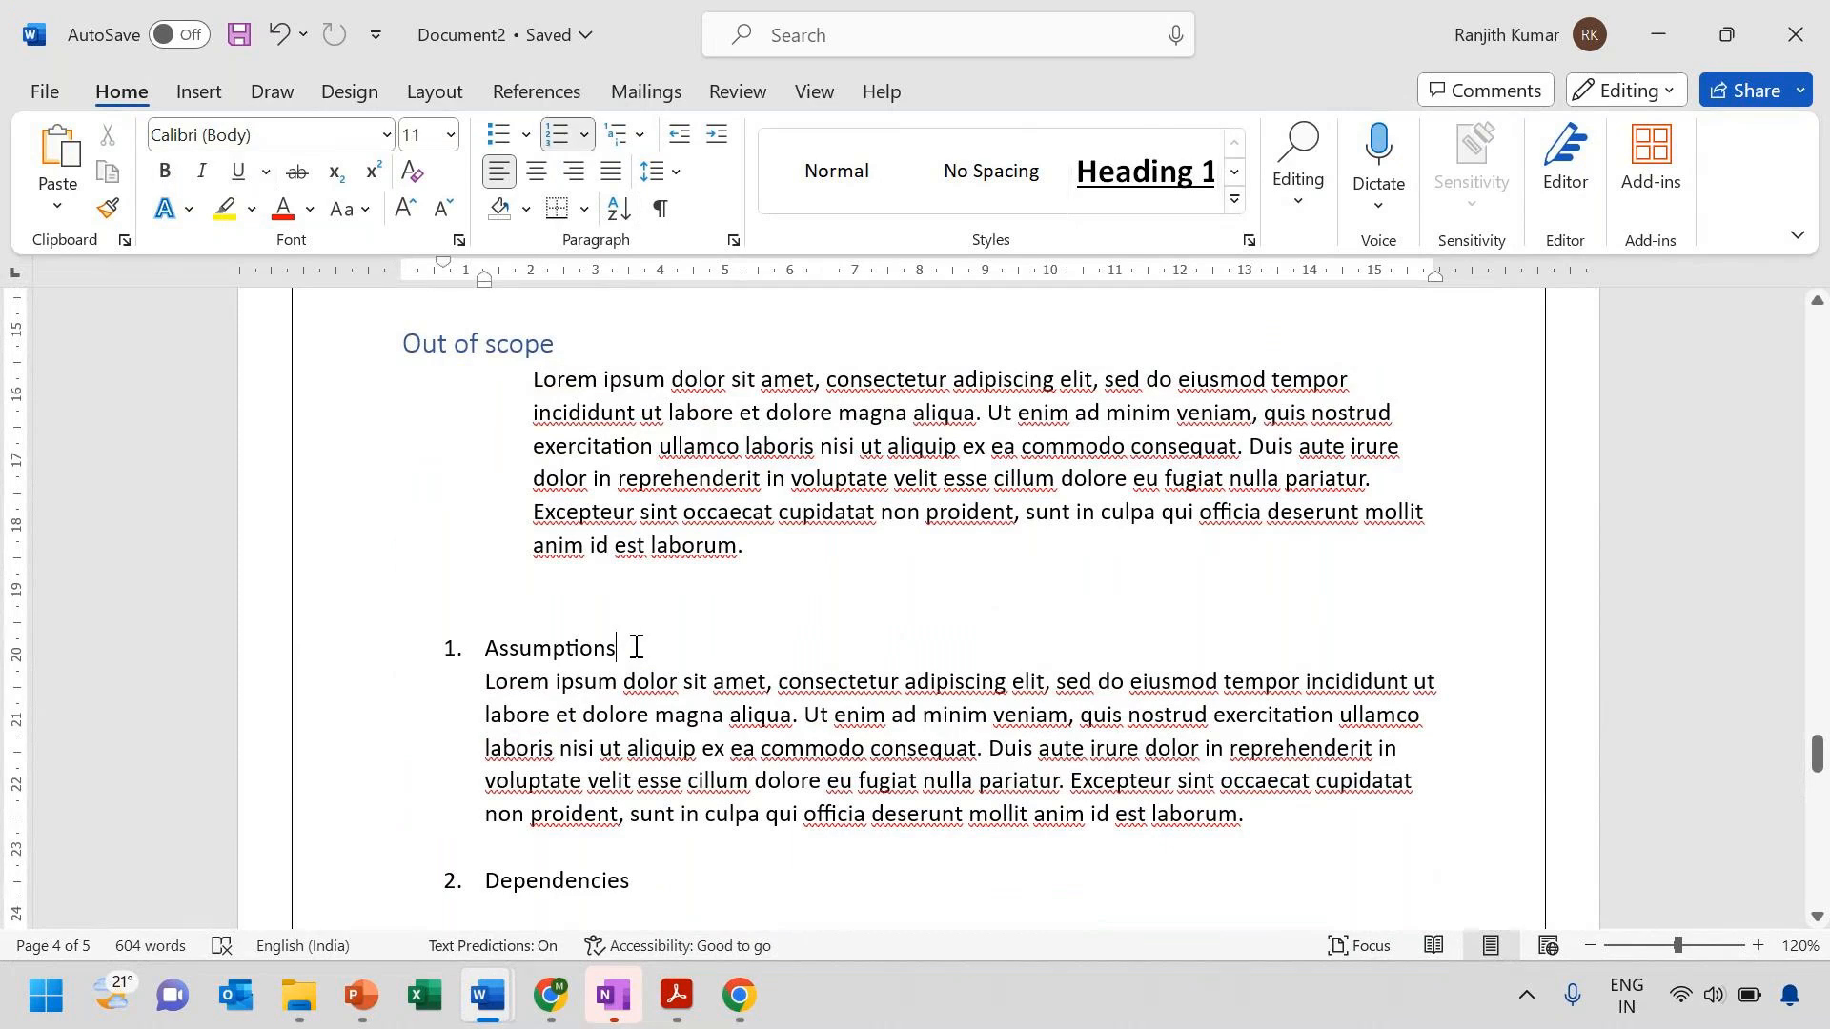
double_click(634, 648)
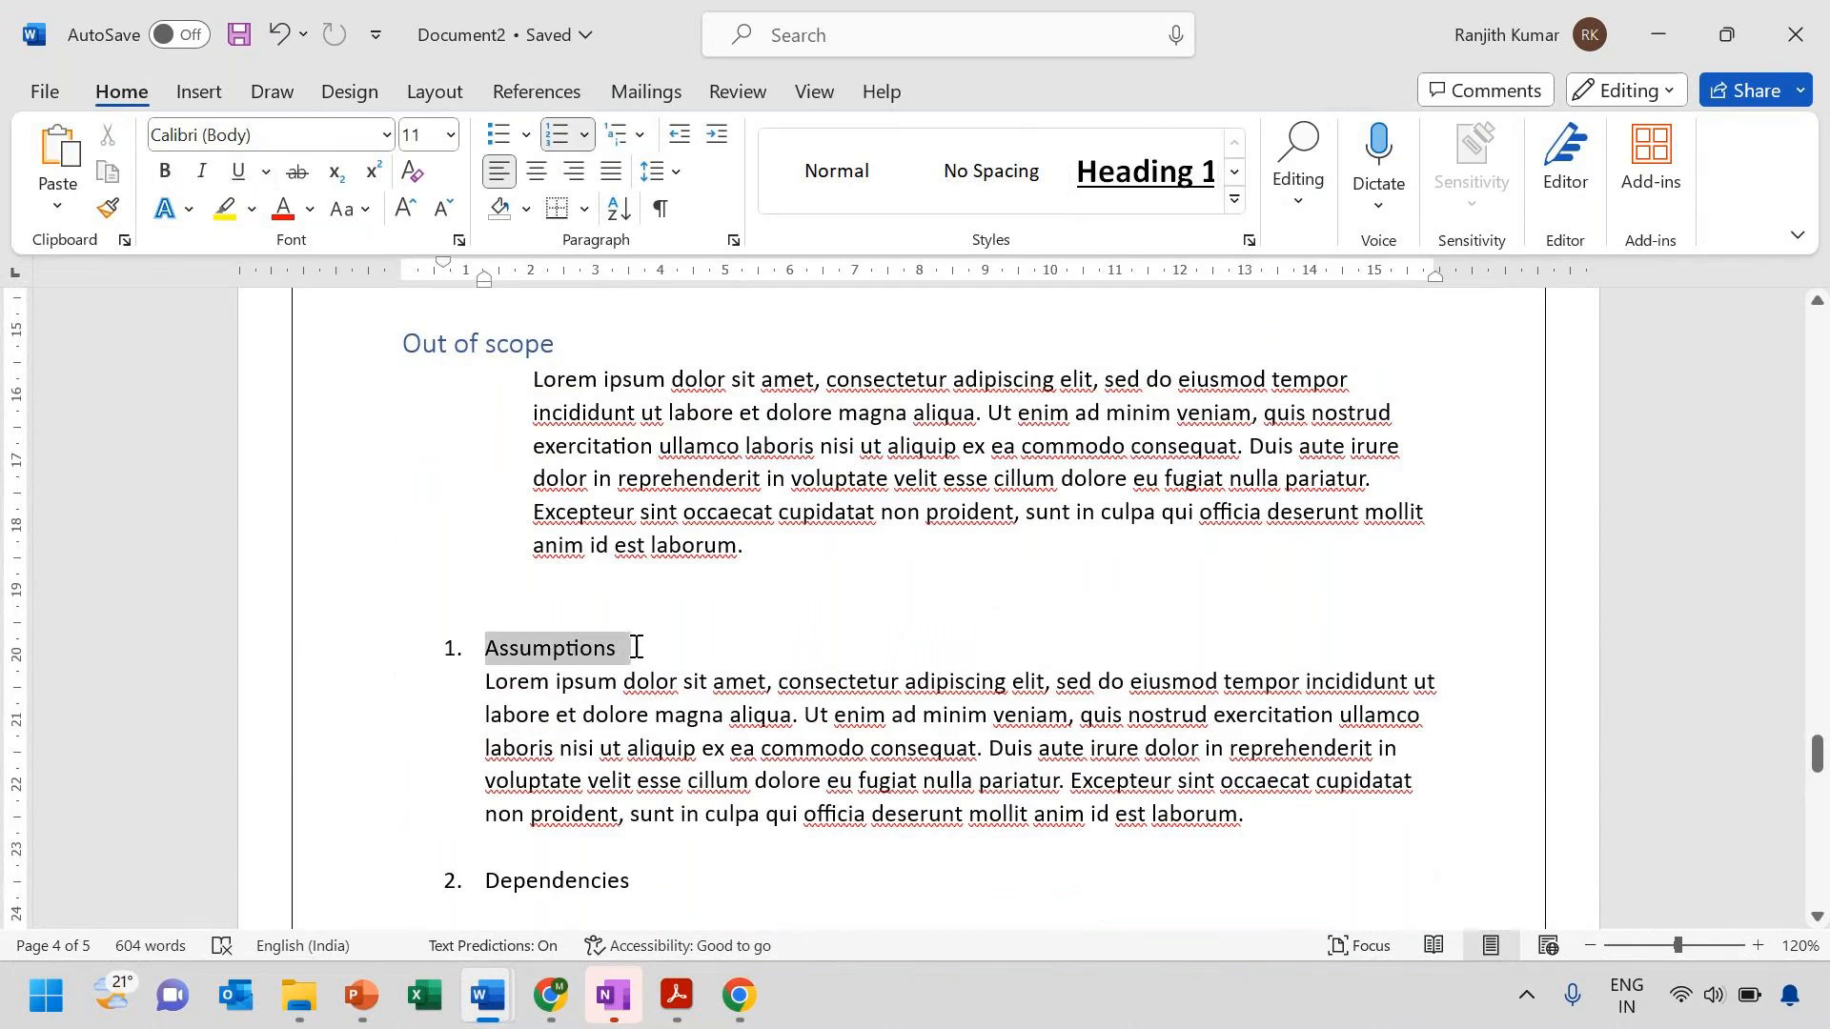
click(1176, 180)
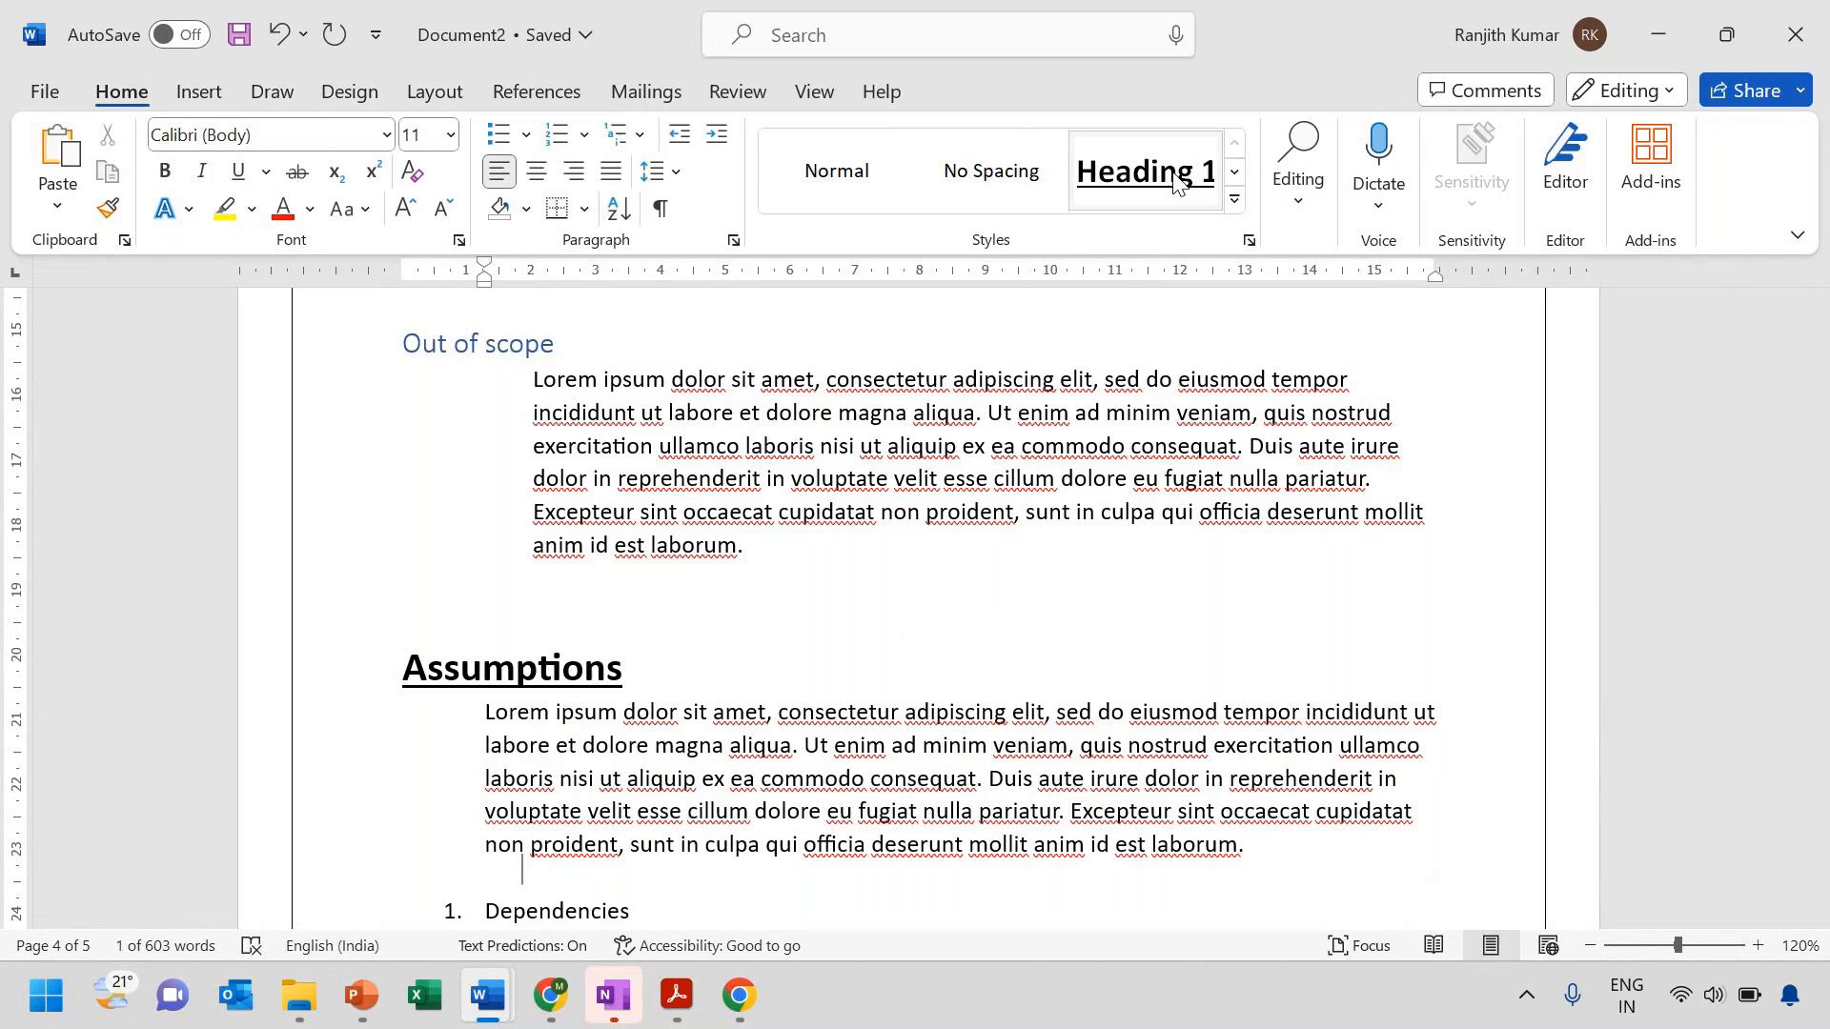
key(Down)
key(shift+Down)
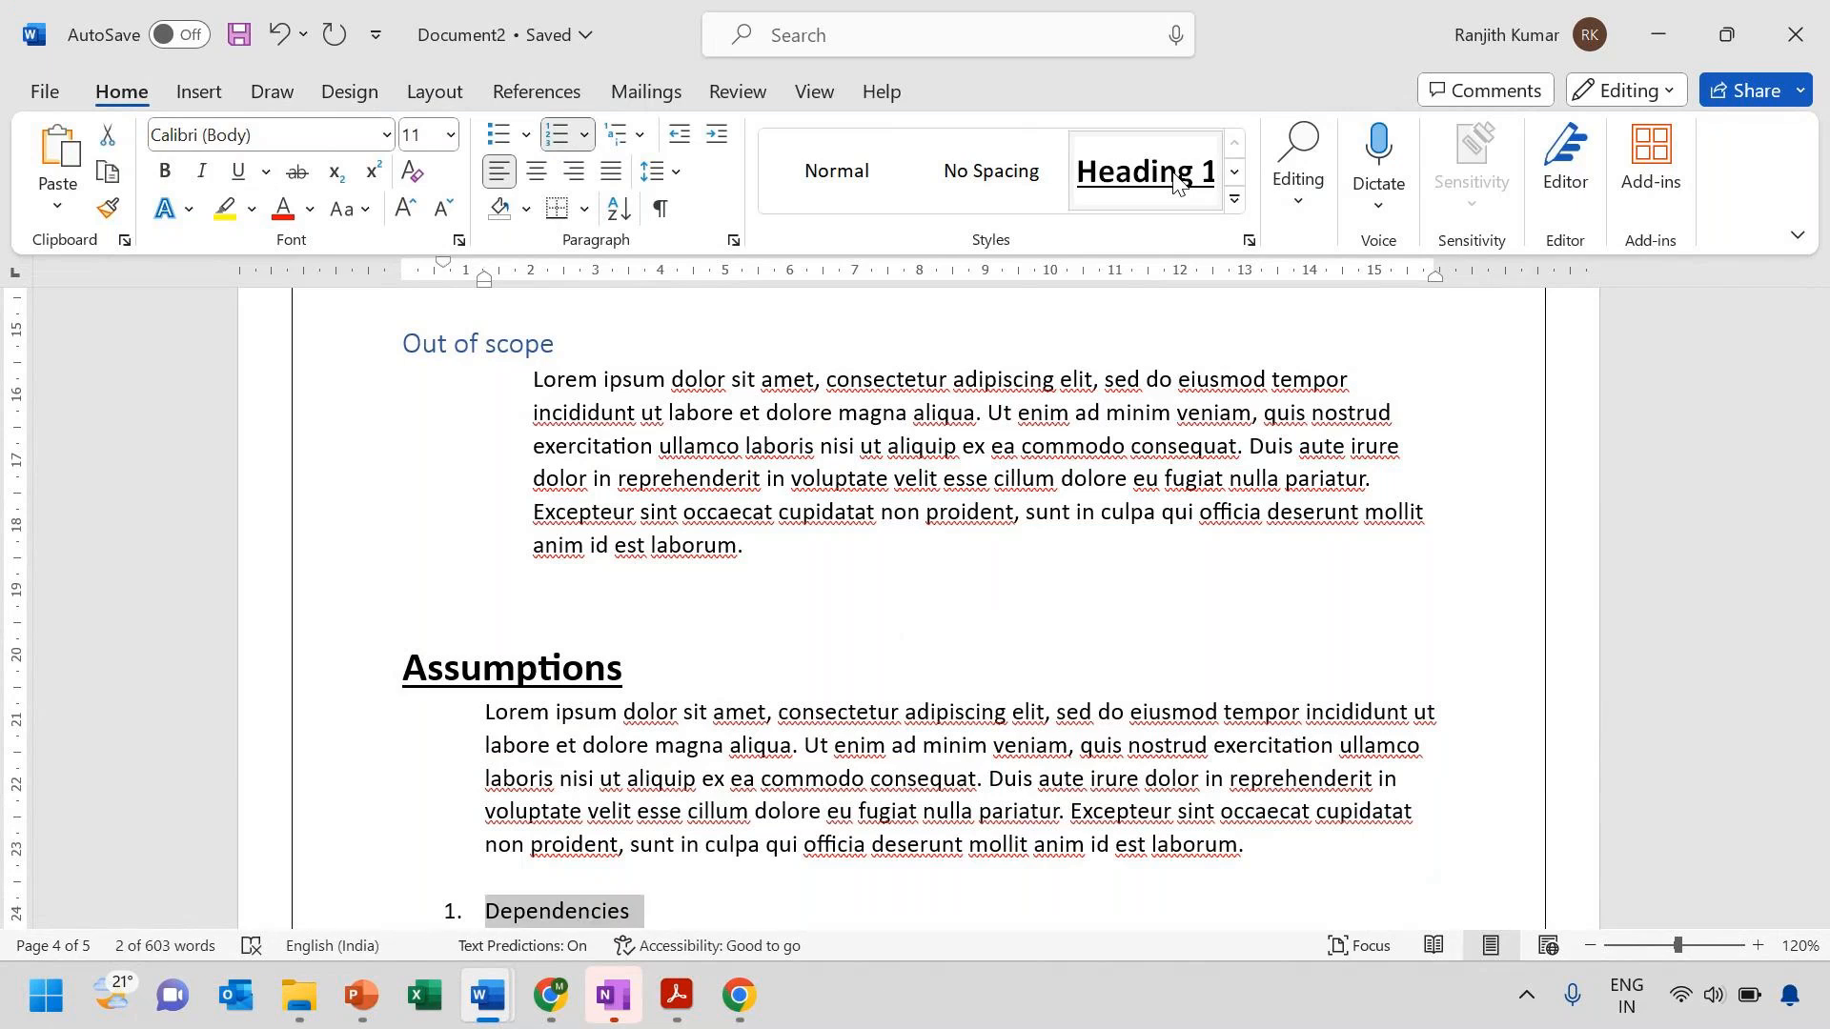
click(1176, 179)
Apply the Heading 1 style to the "Glossary" and "Business Requirements/Functional Requirements" titles
scroll(806, 686, down, 3)
scroll(805, 679, down, 3)
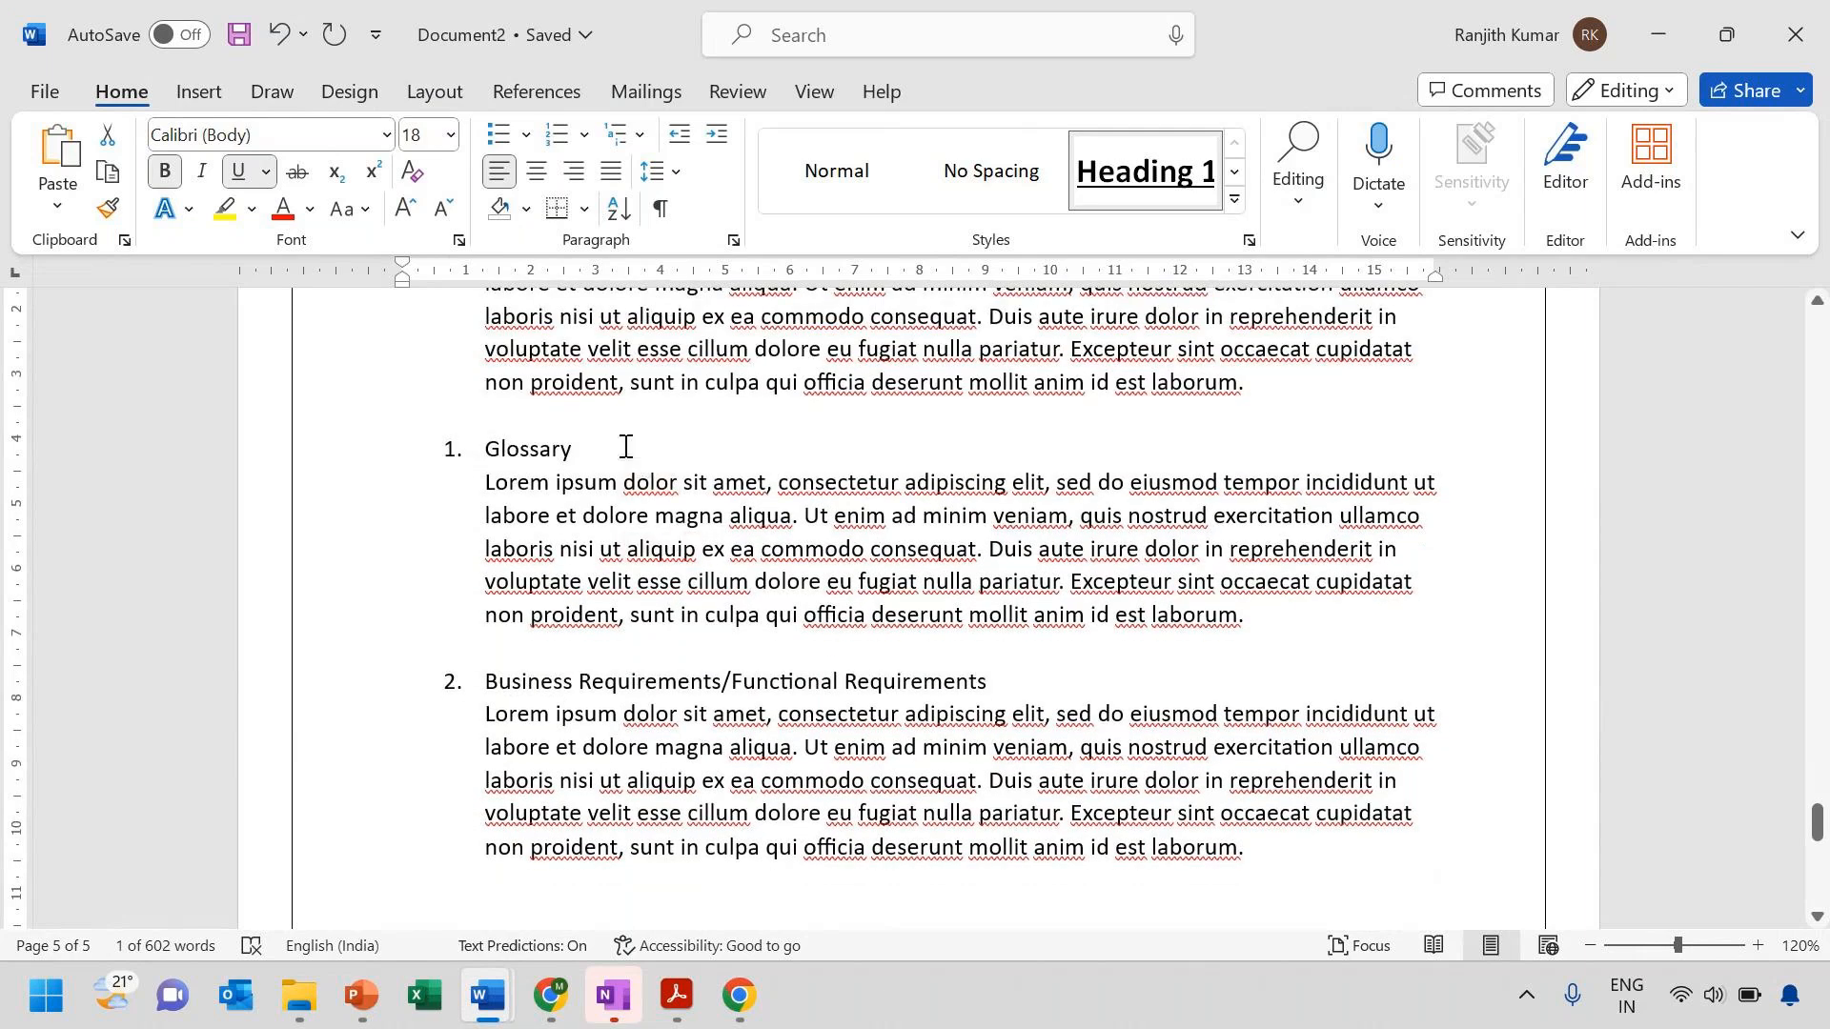
click(625, 447)
double_click(625, 447)
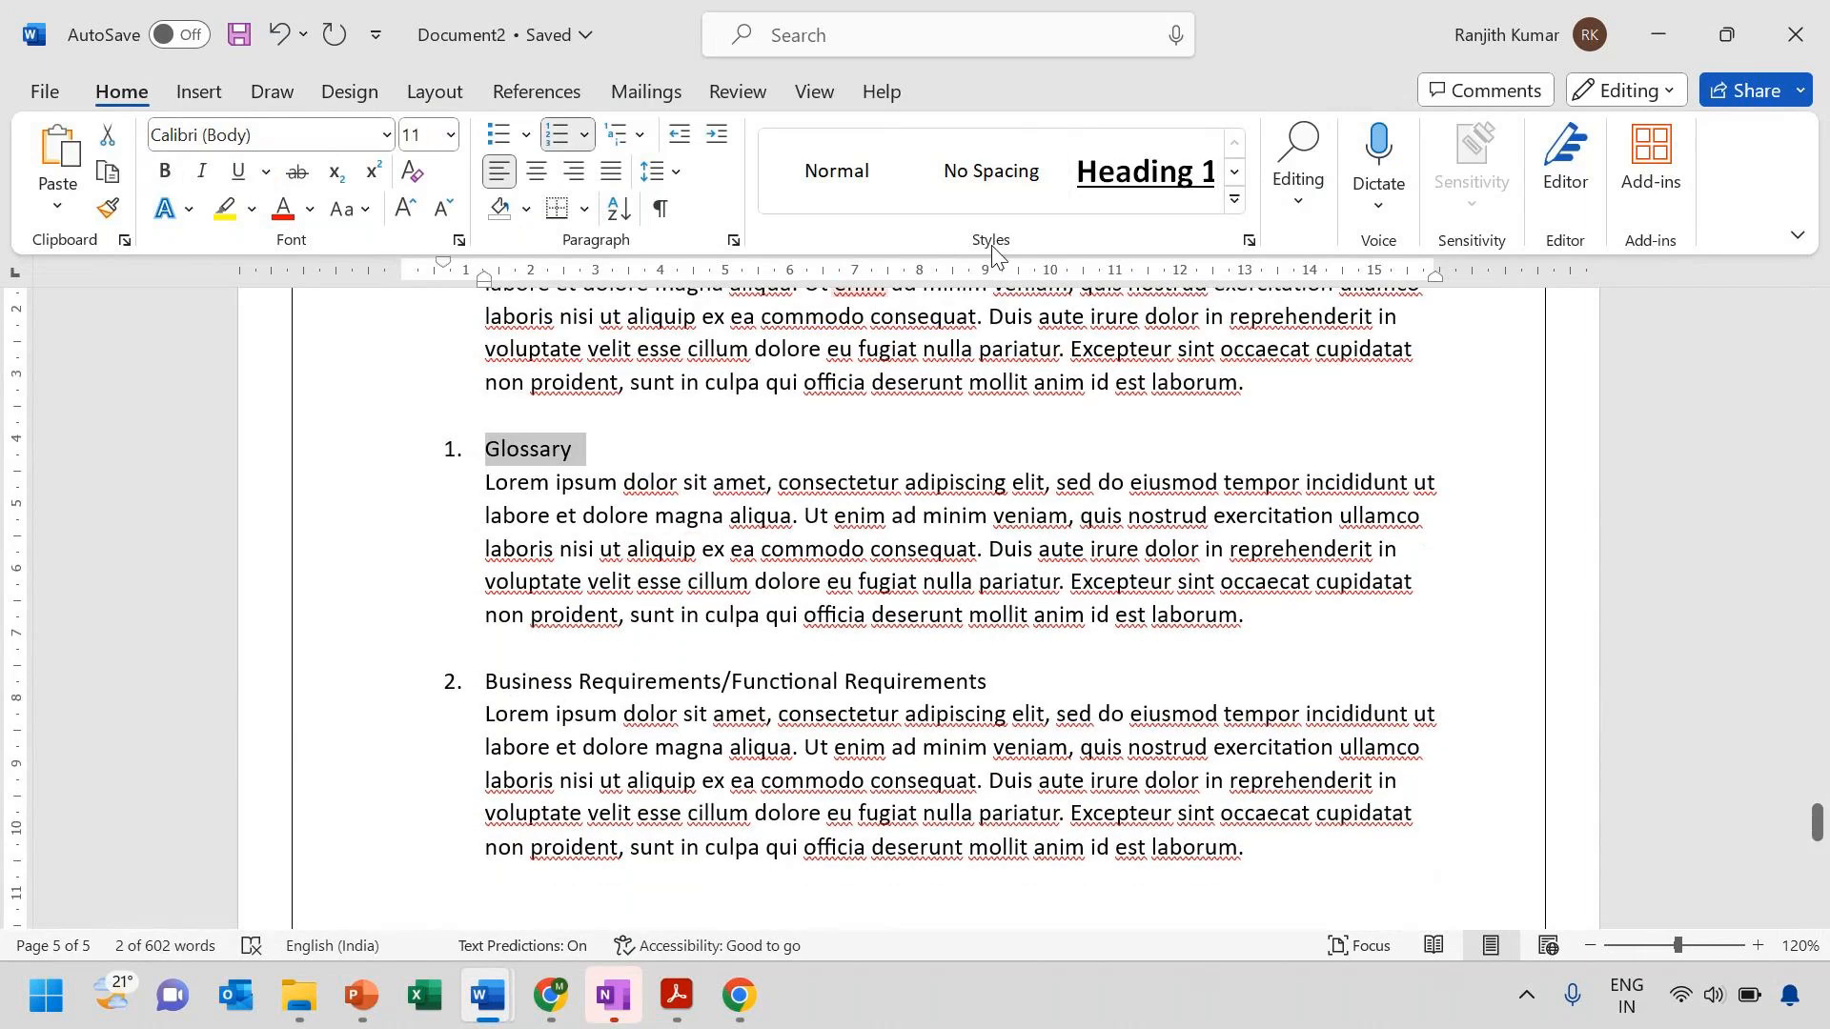
click(1101, 198)
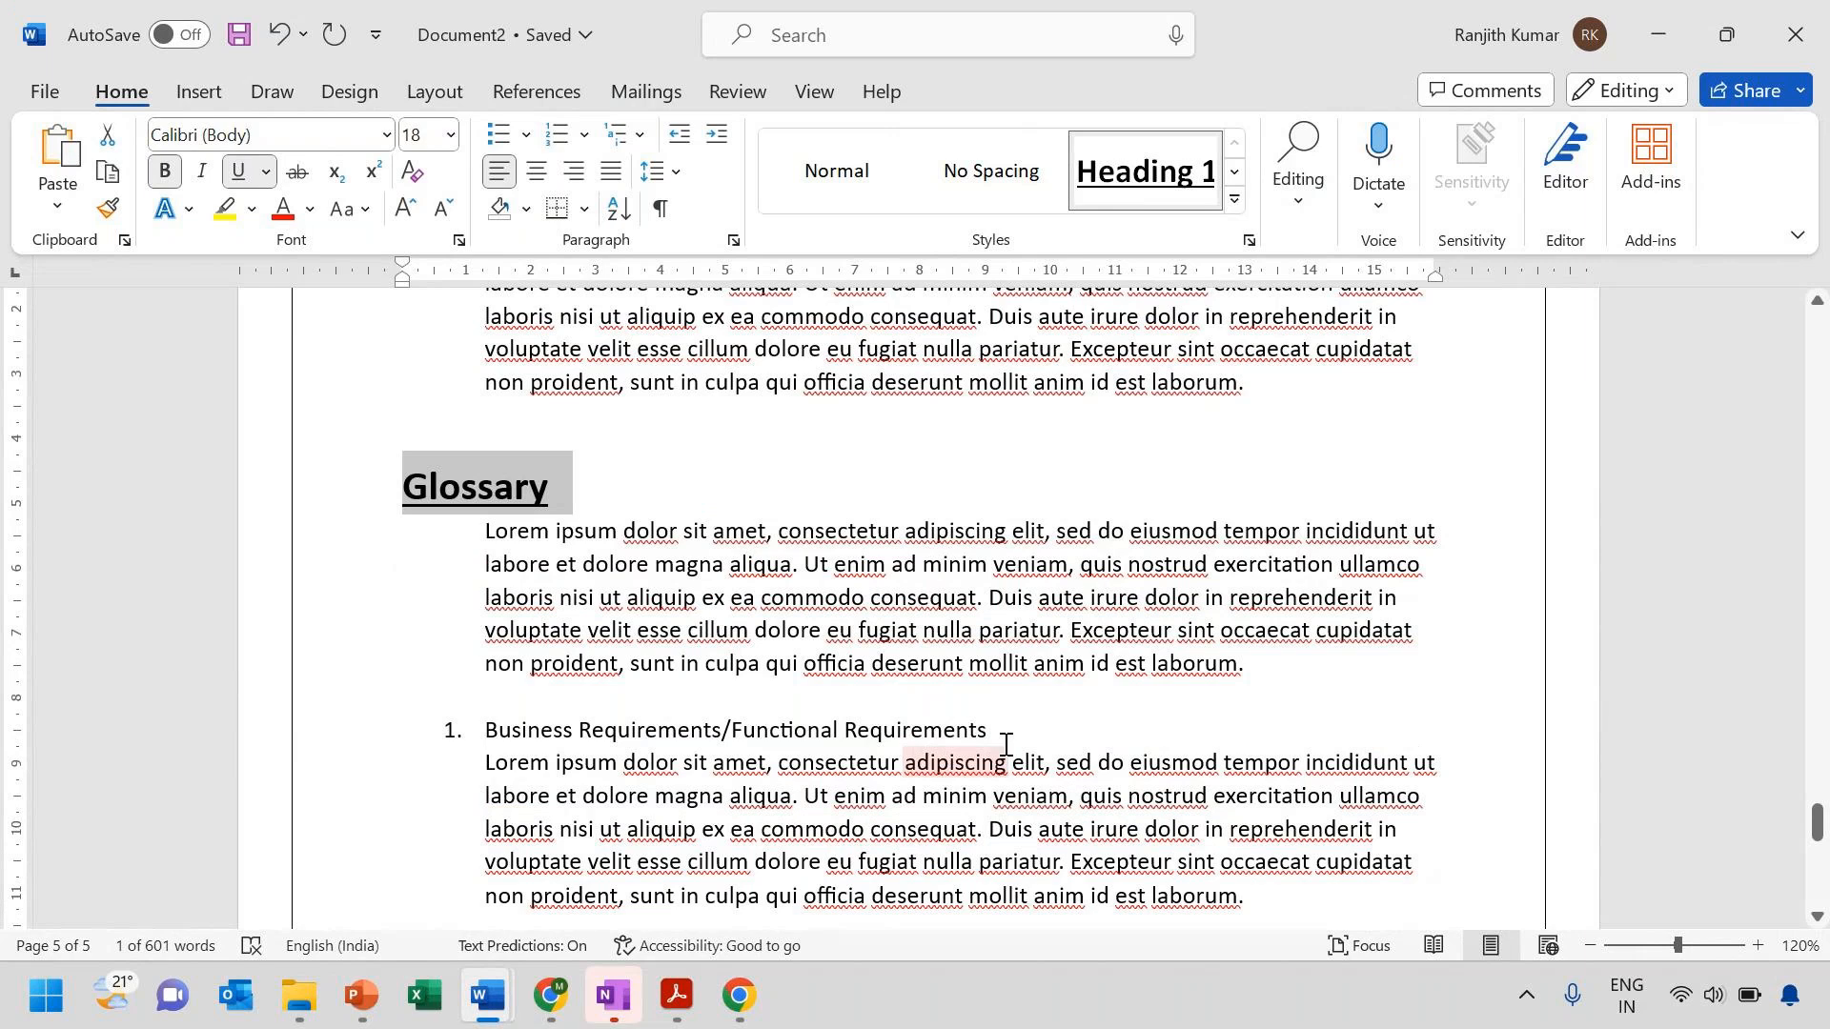
click(1010, 733)
triple_click(1011, 733)
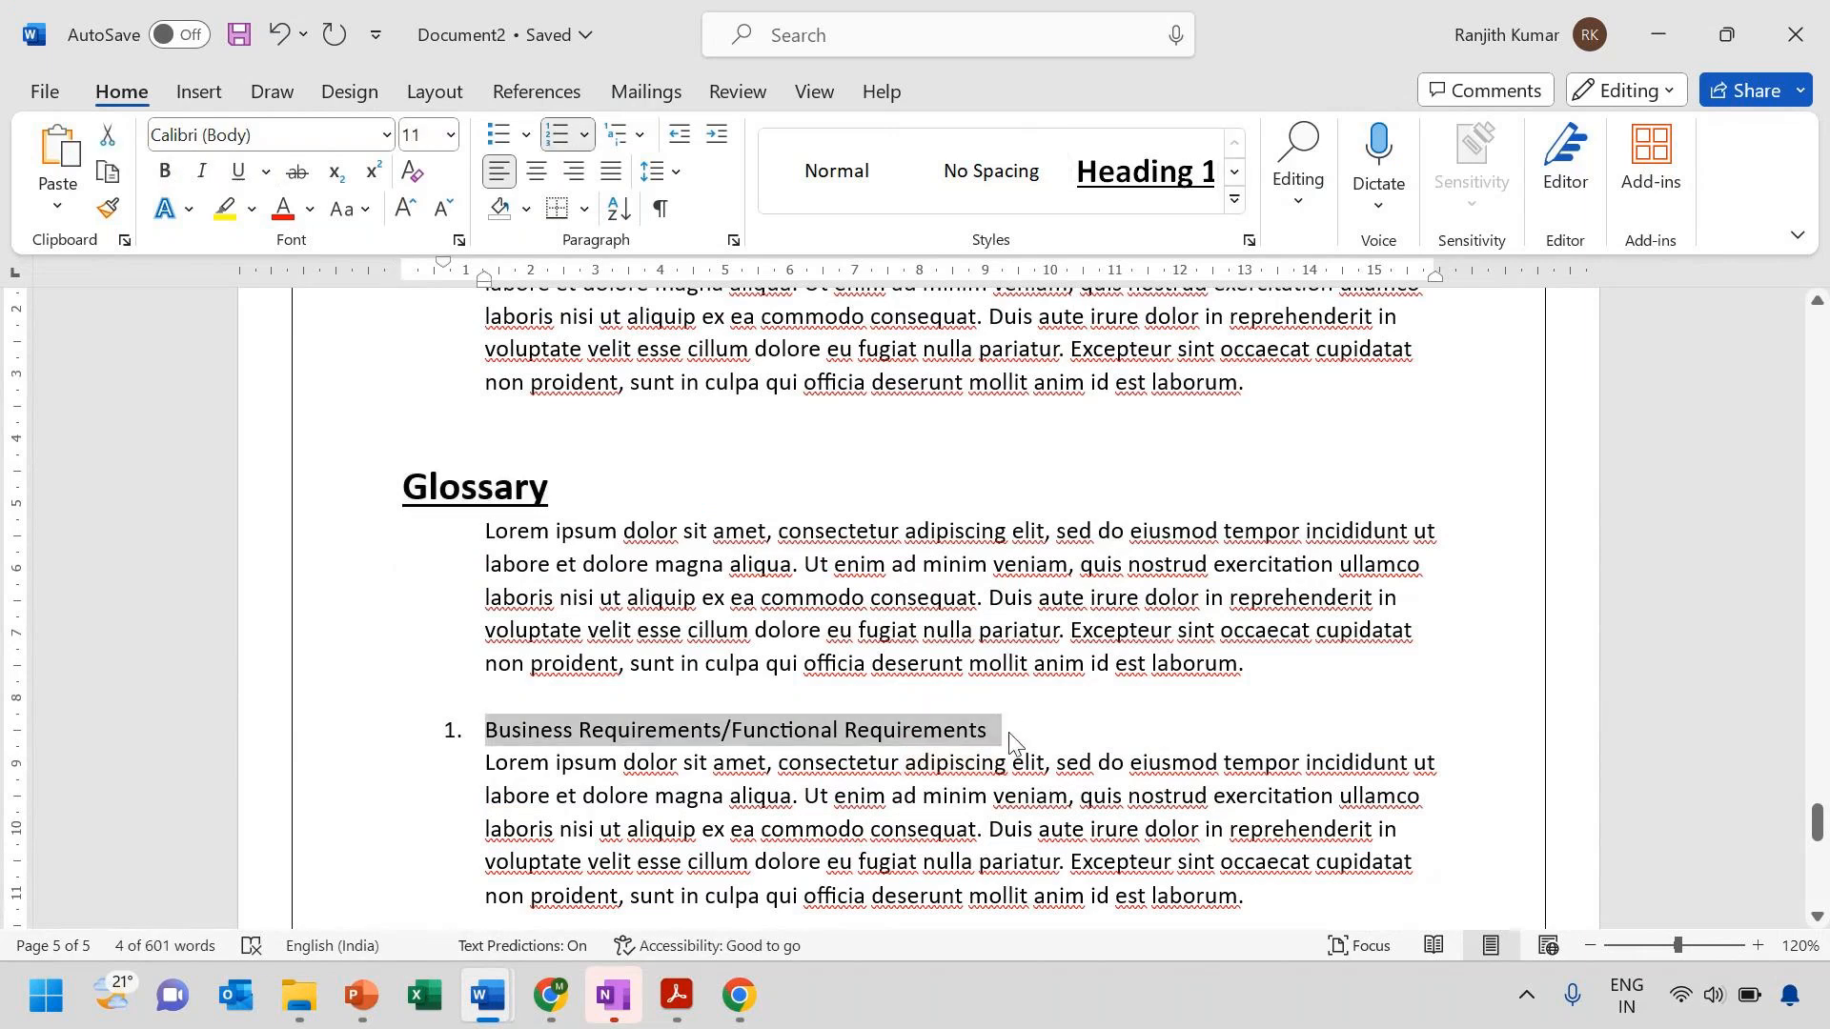
click(1145, 171)
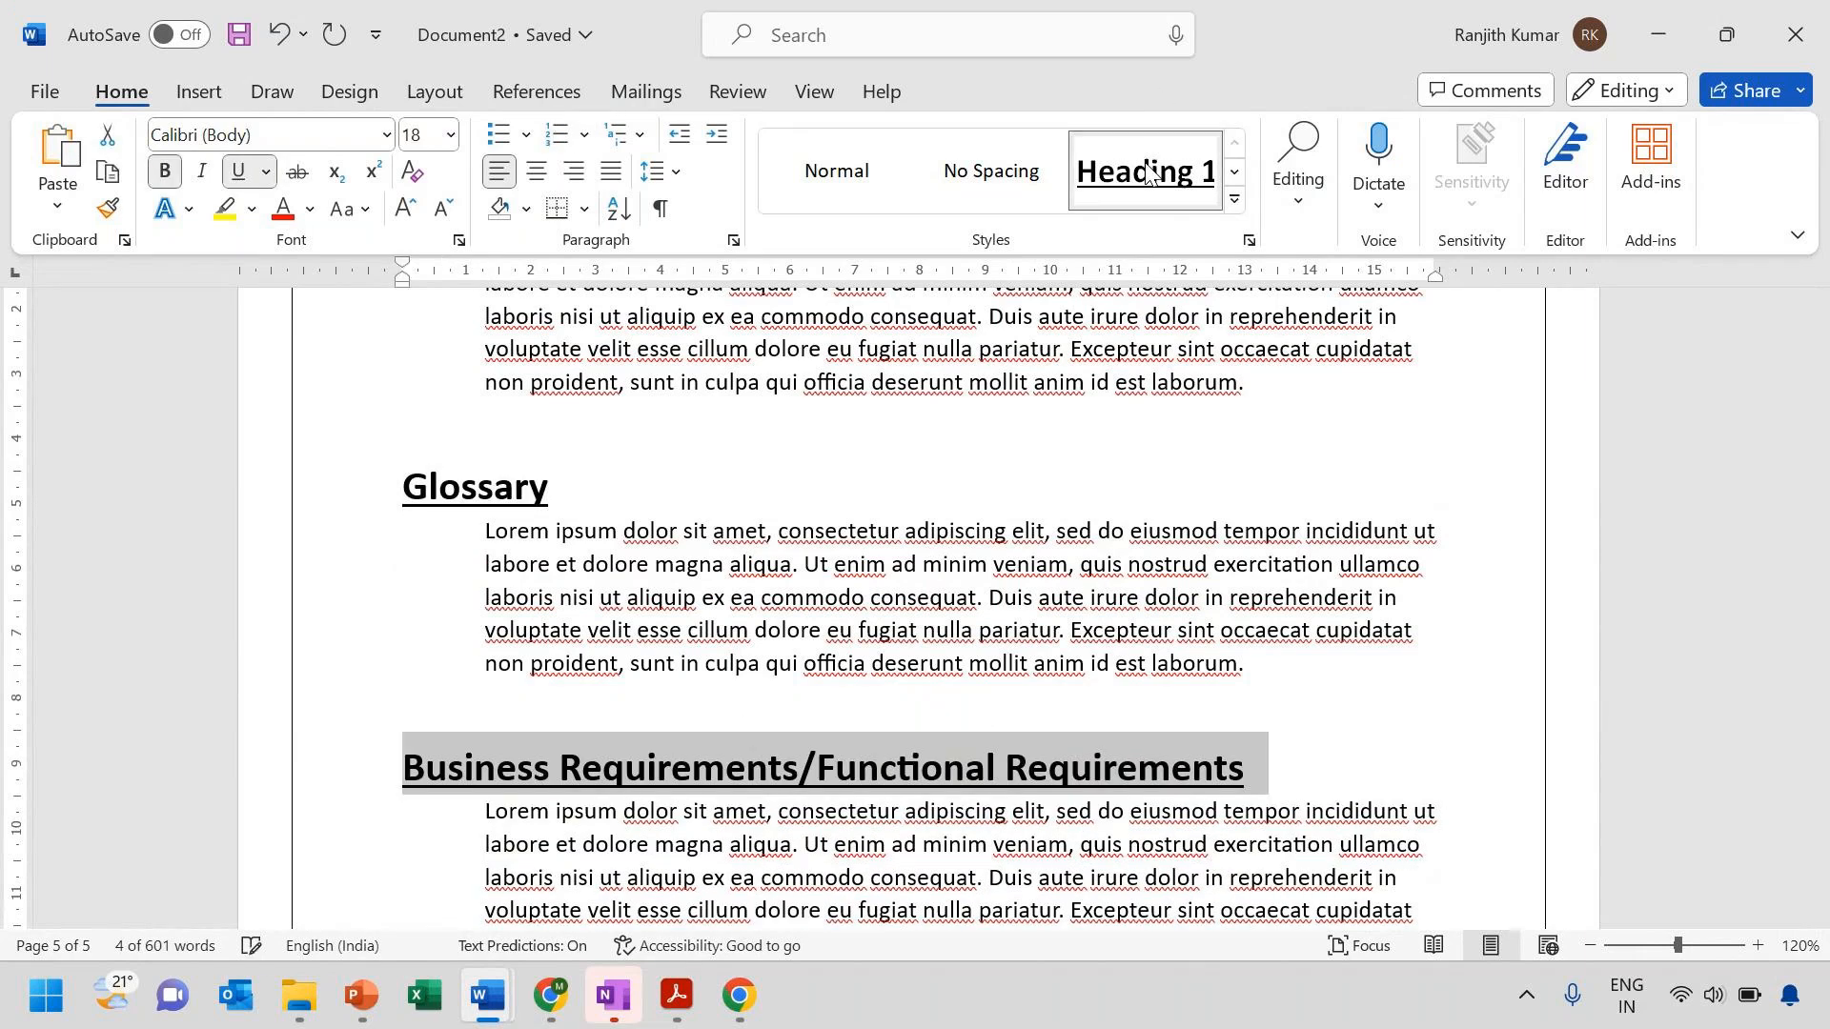
Modify the Heading 2 style used by the "In-Scope" title to be underlined, with the Automatic font color and the Calibri (Body) font
scroll(879, 667, down, 10)
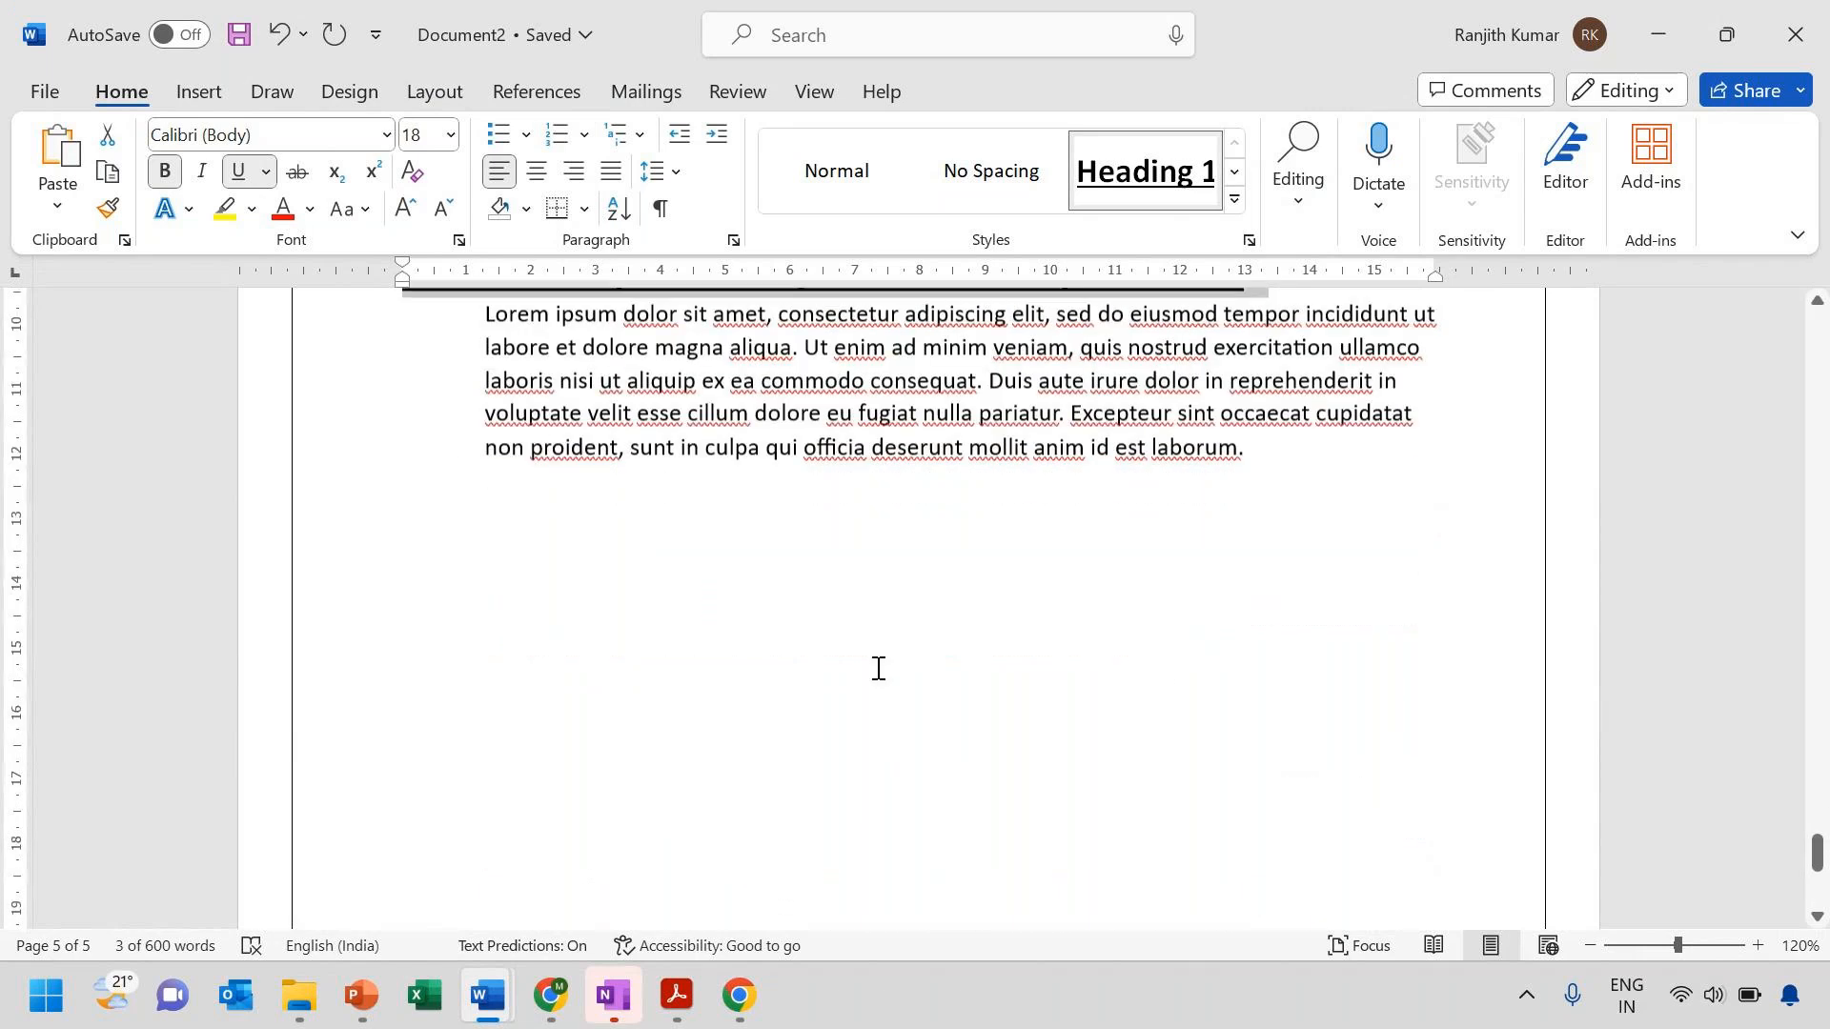
scroll(879, 667, up, 10)
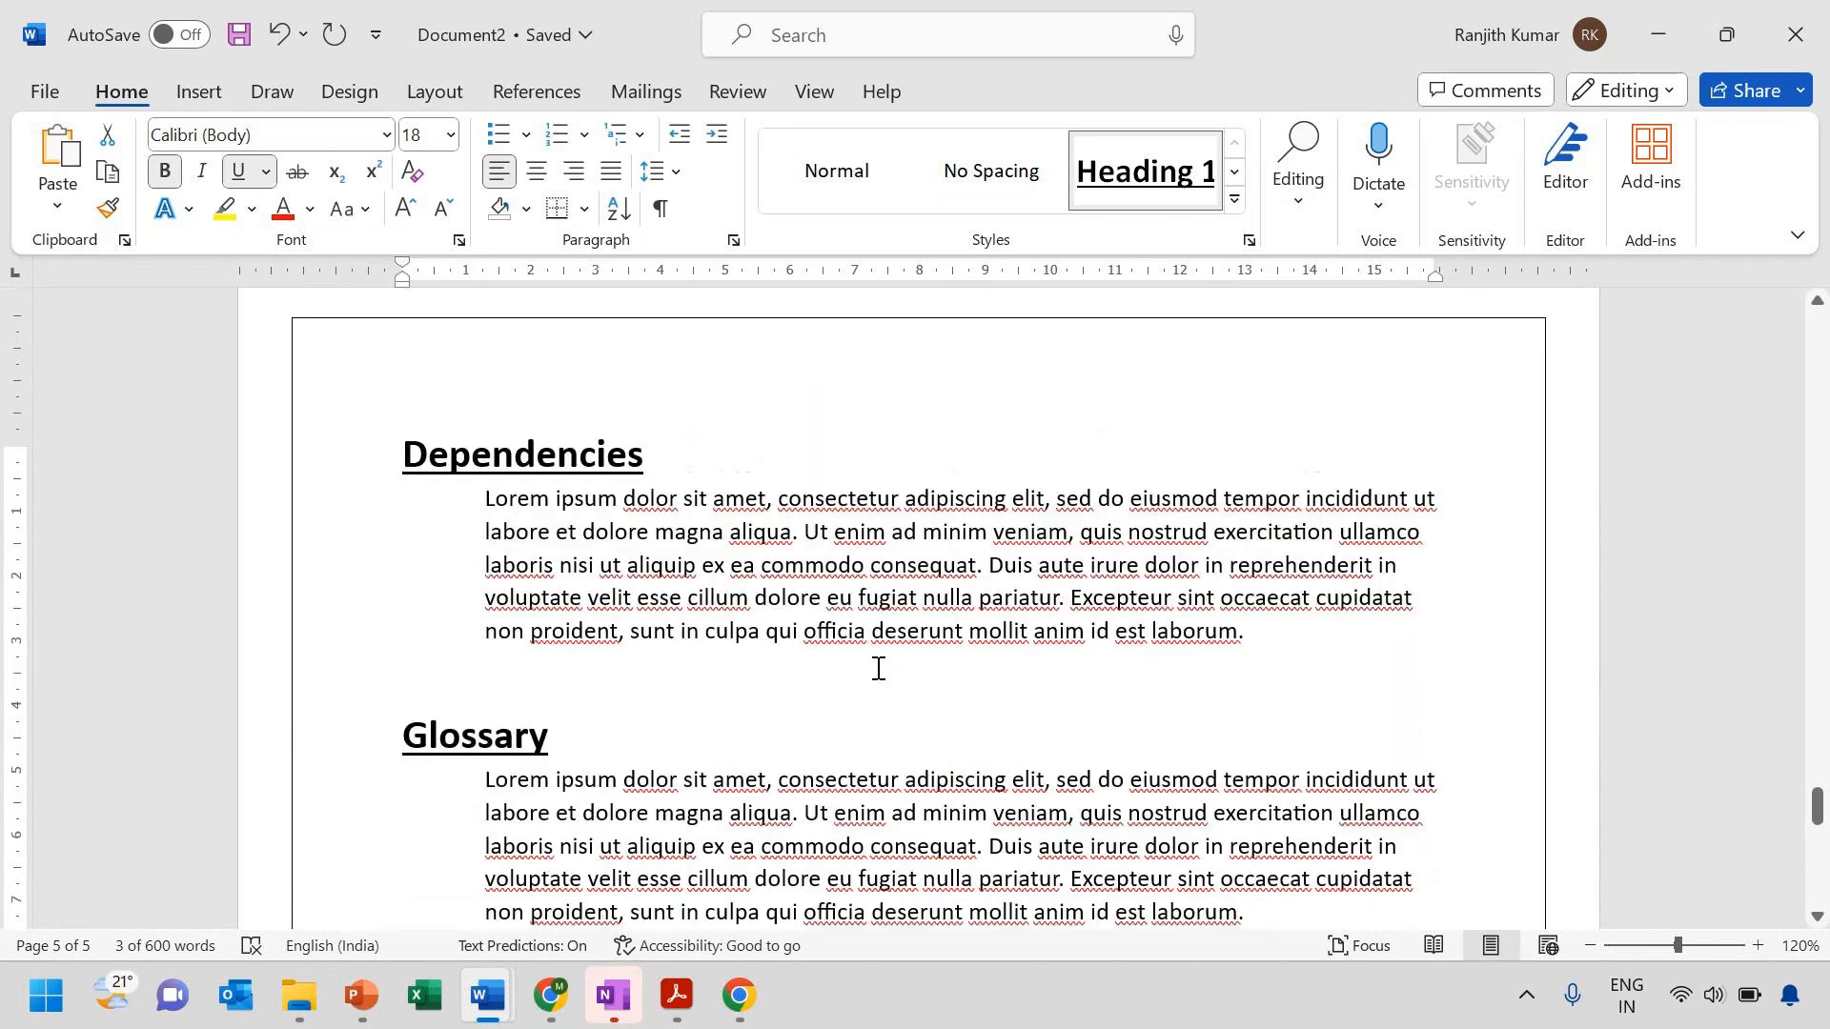
scroll(876, 666, up, 8)
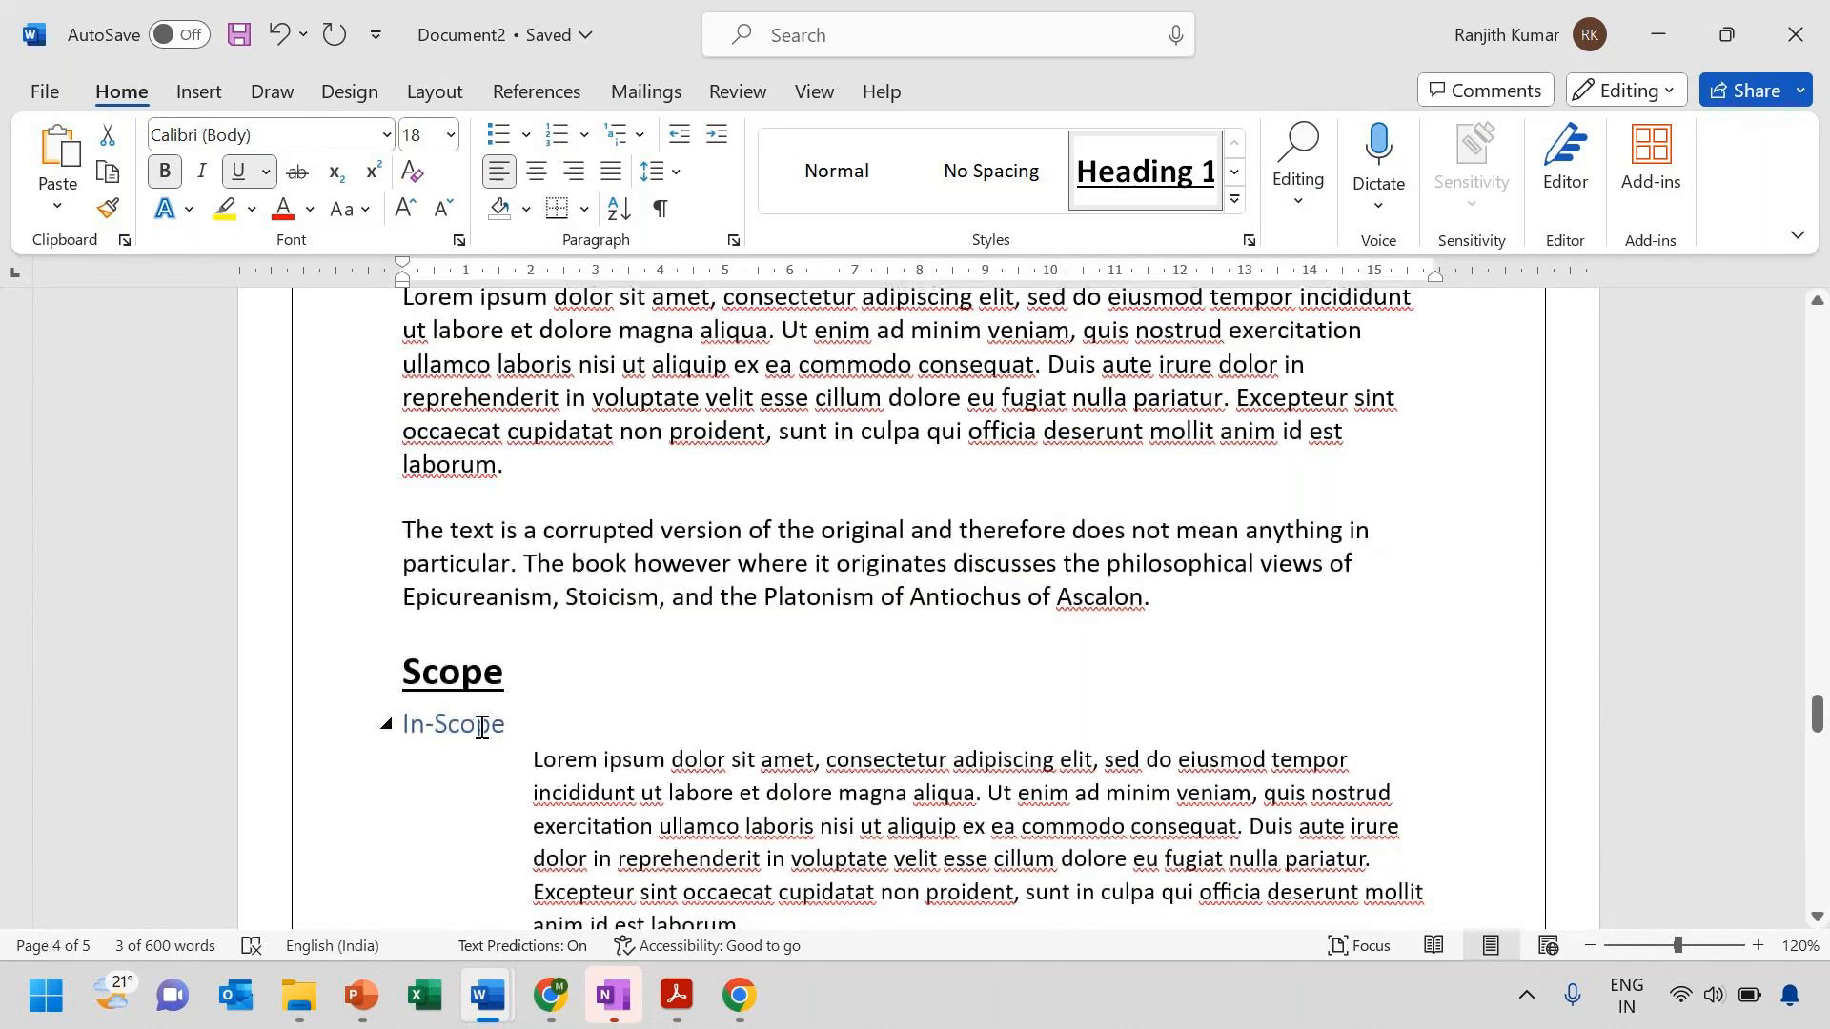
click(481, 727)
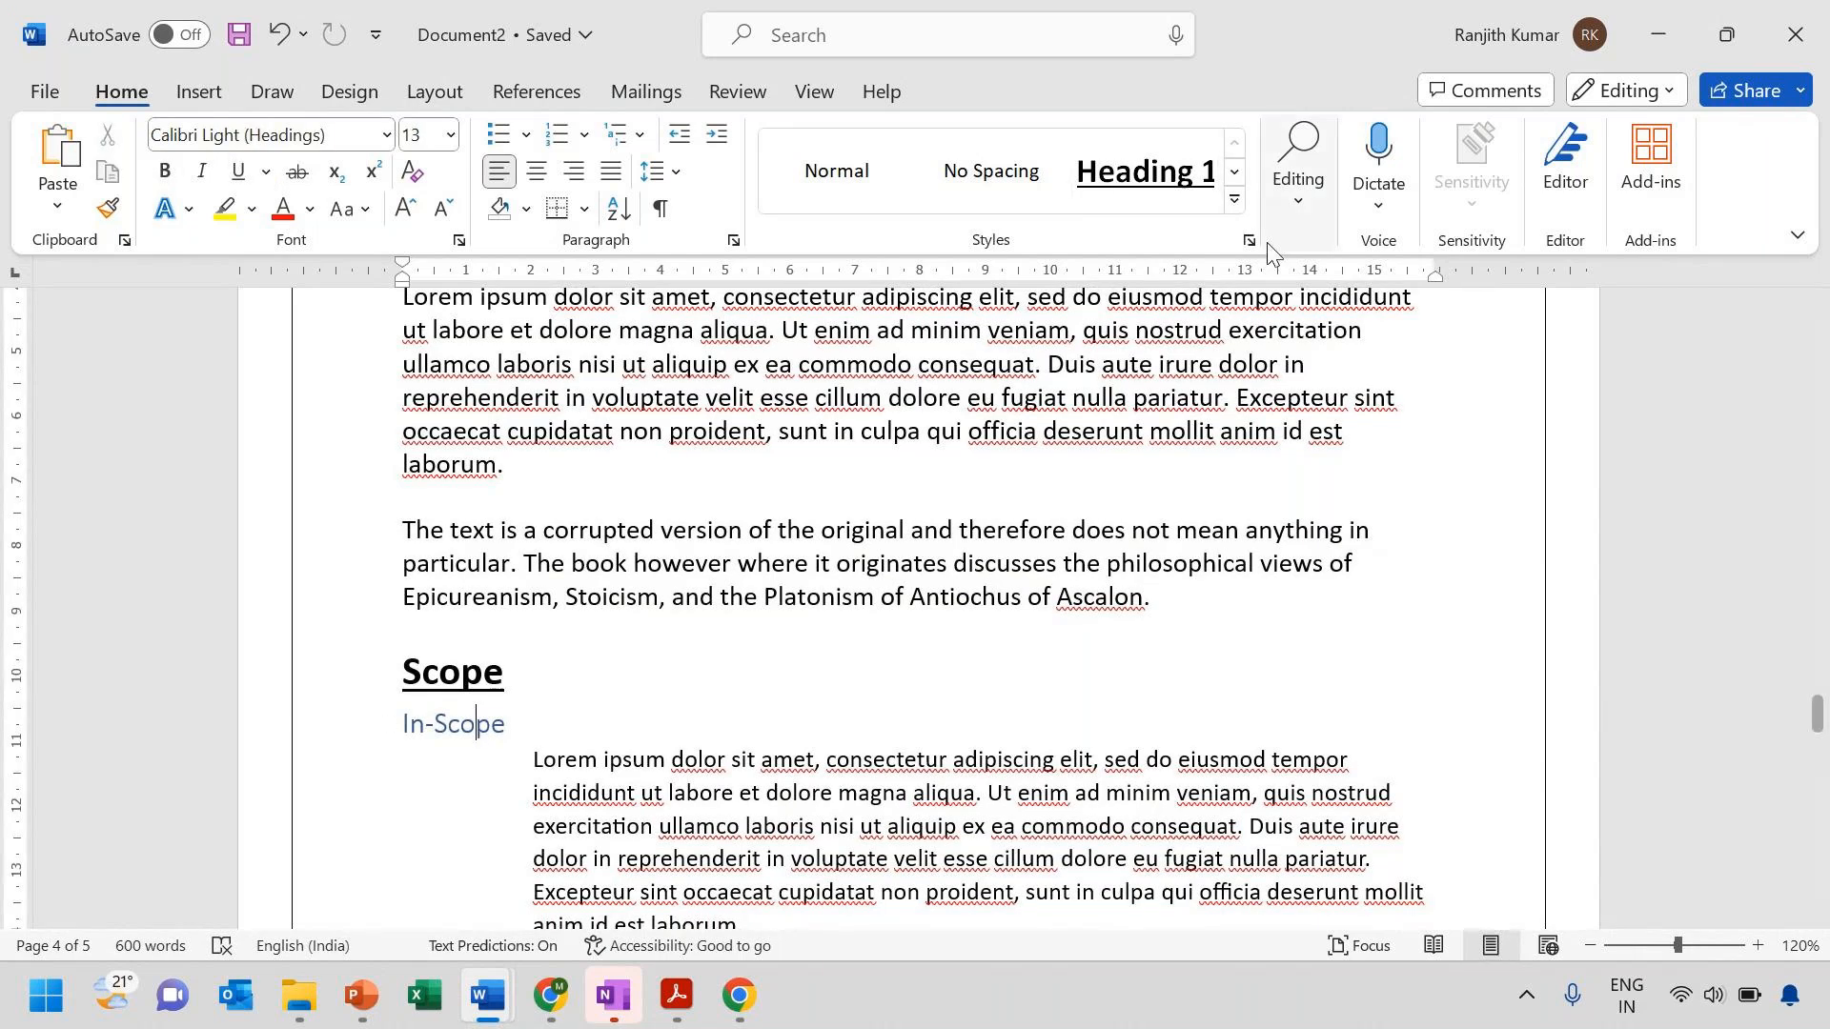
click(1235, 199)
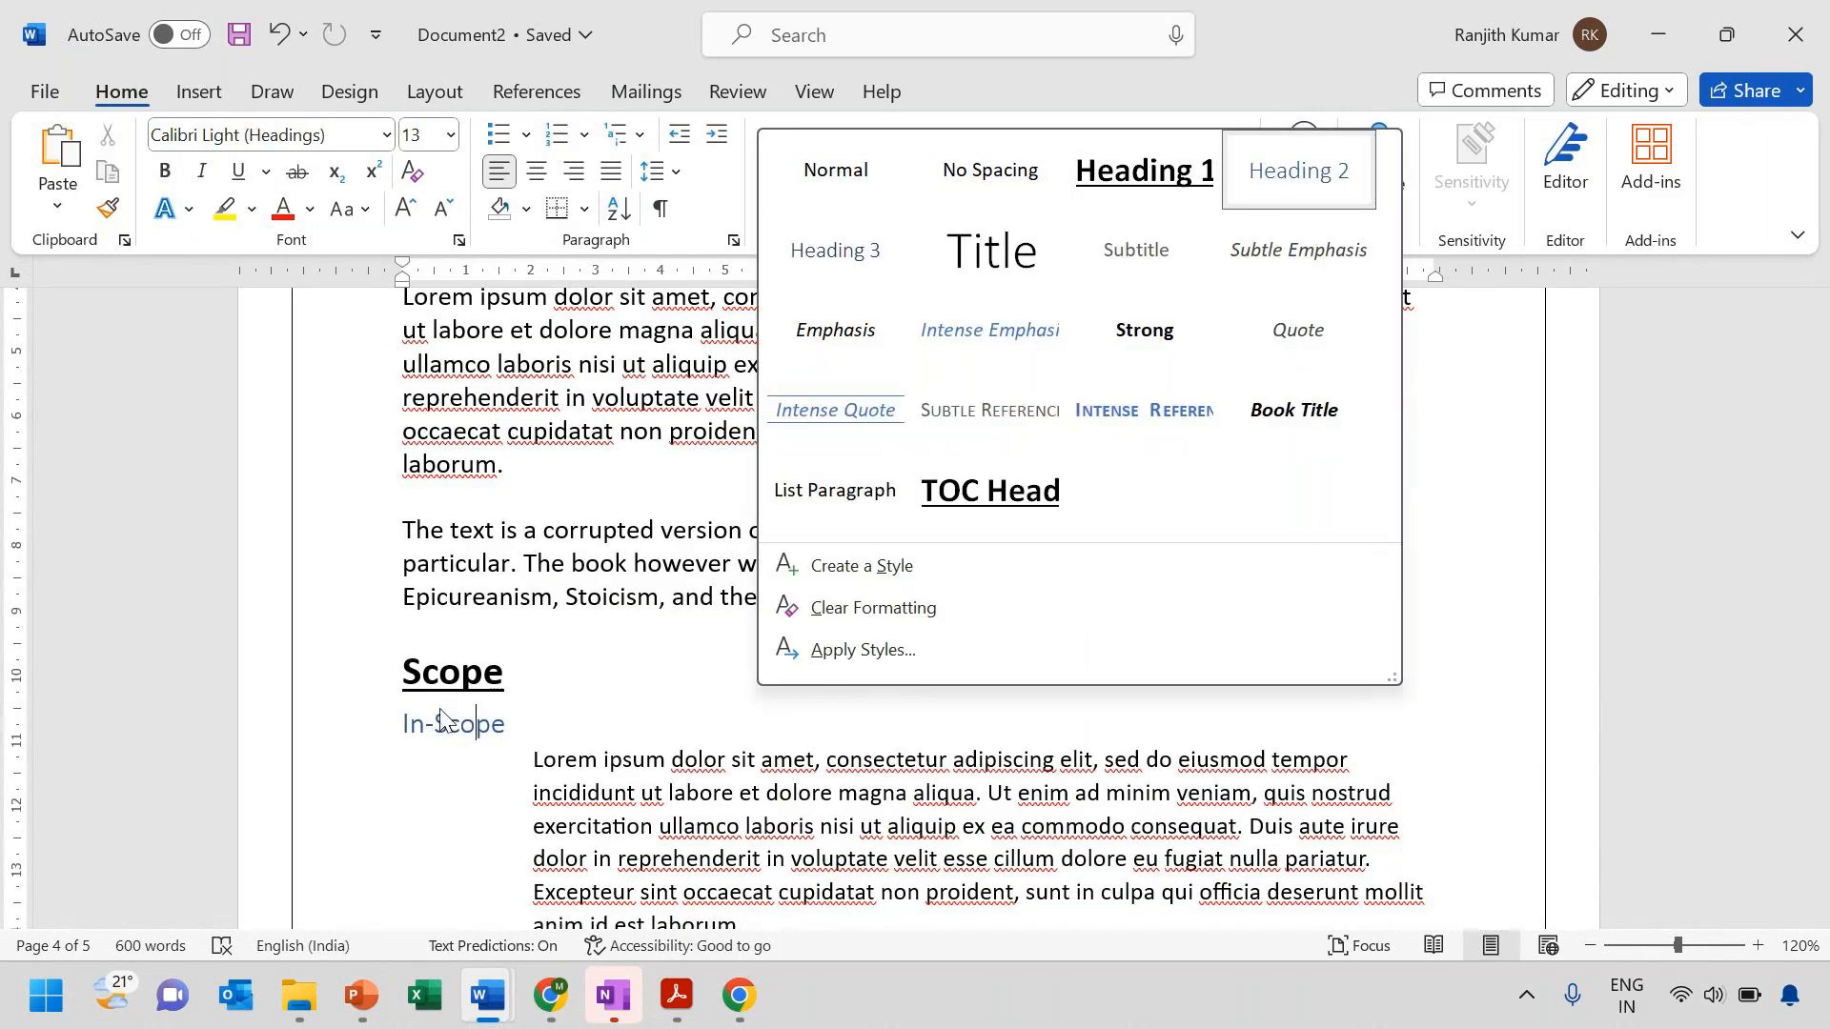
right_click(1297, 202)
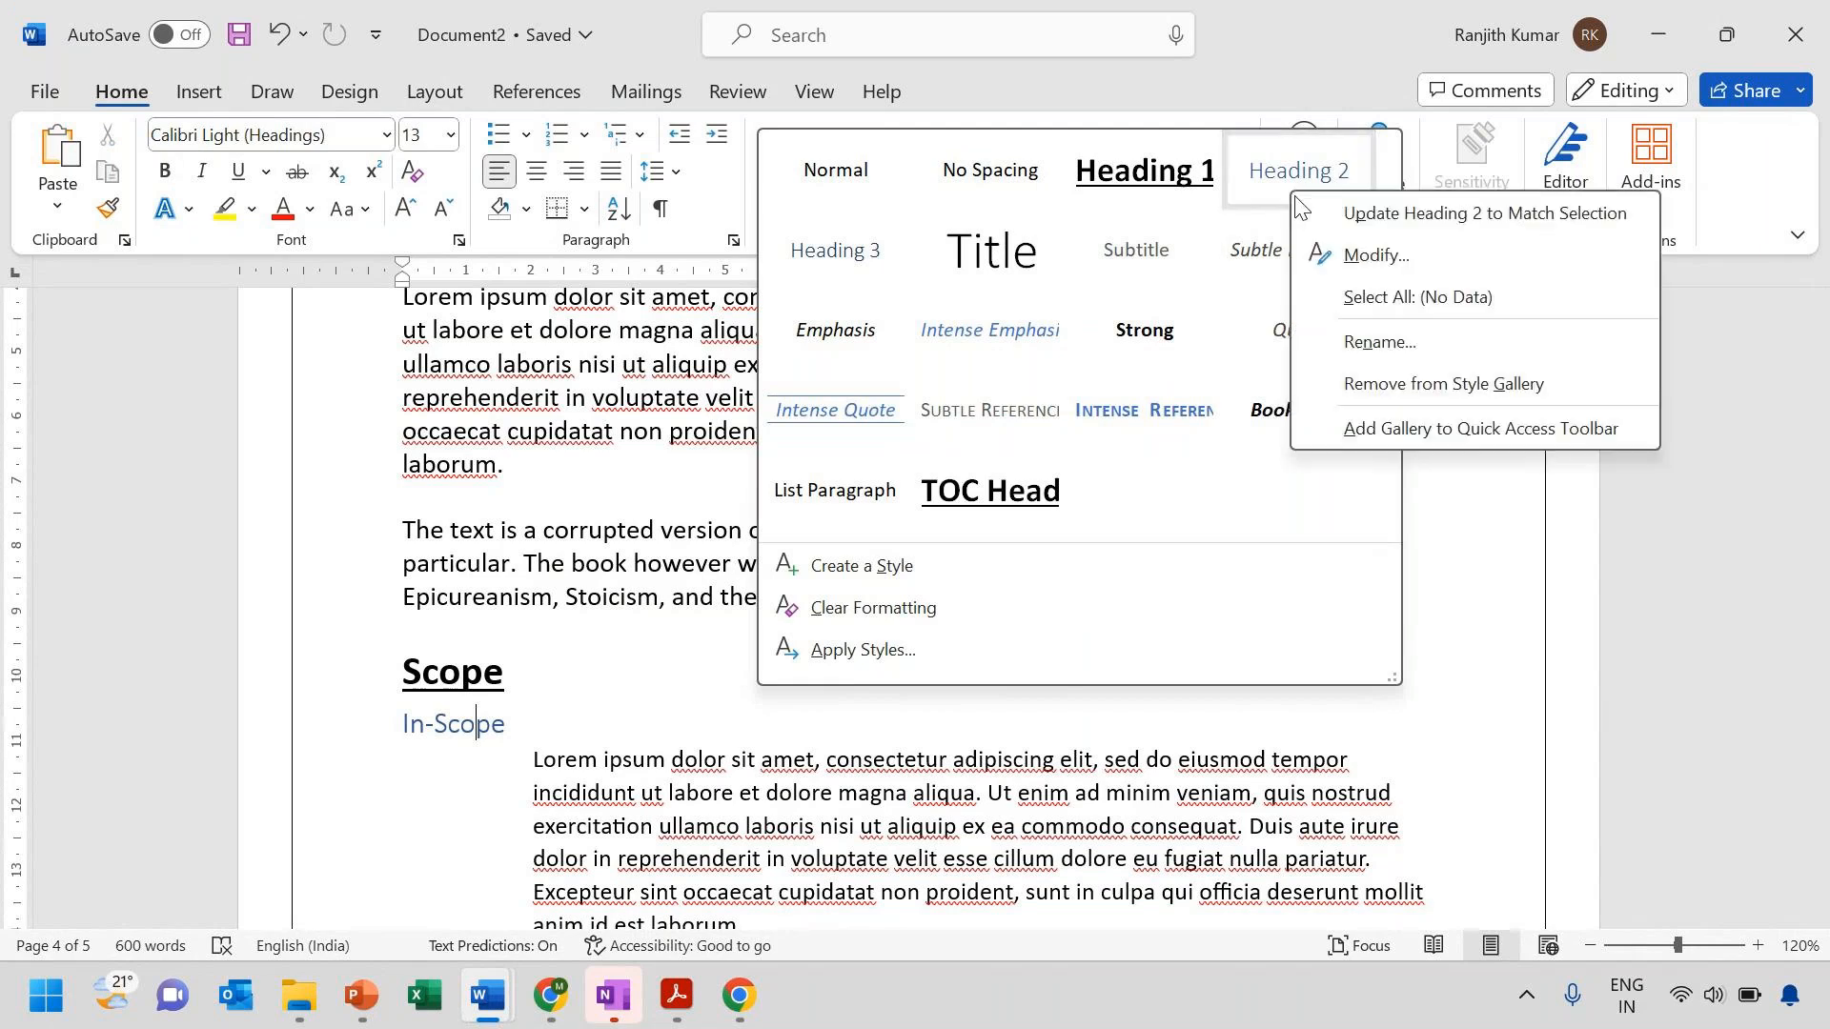
click(1376, 255)
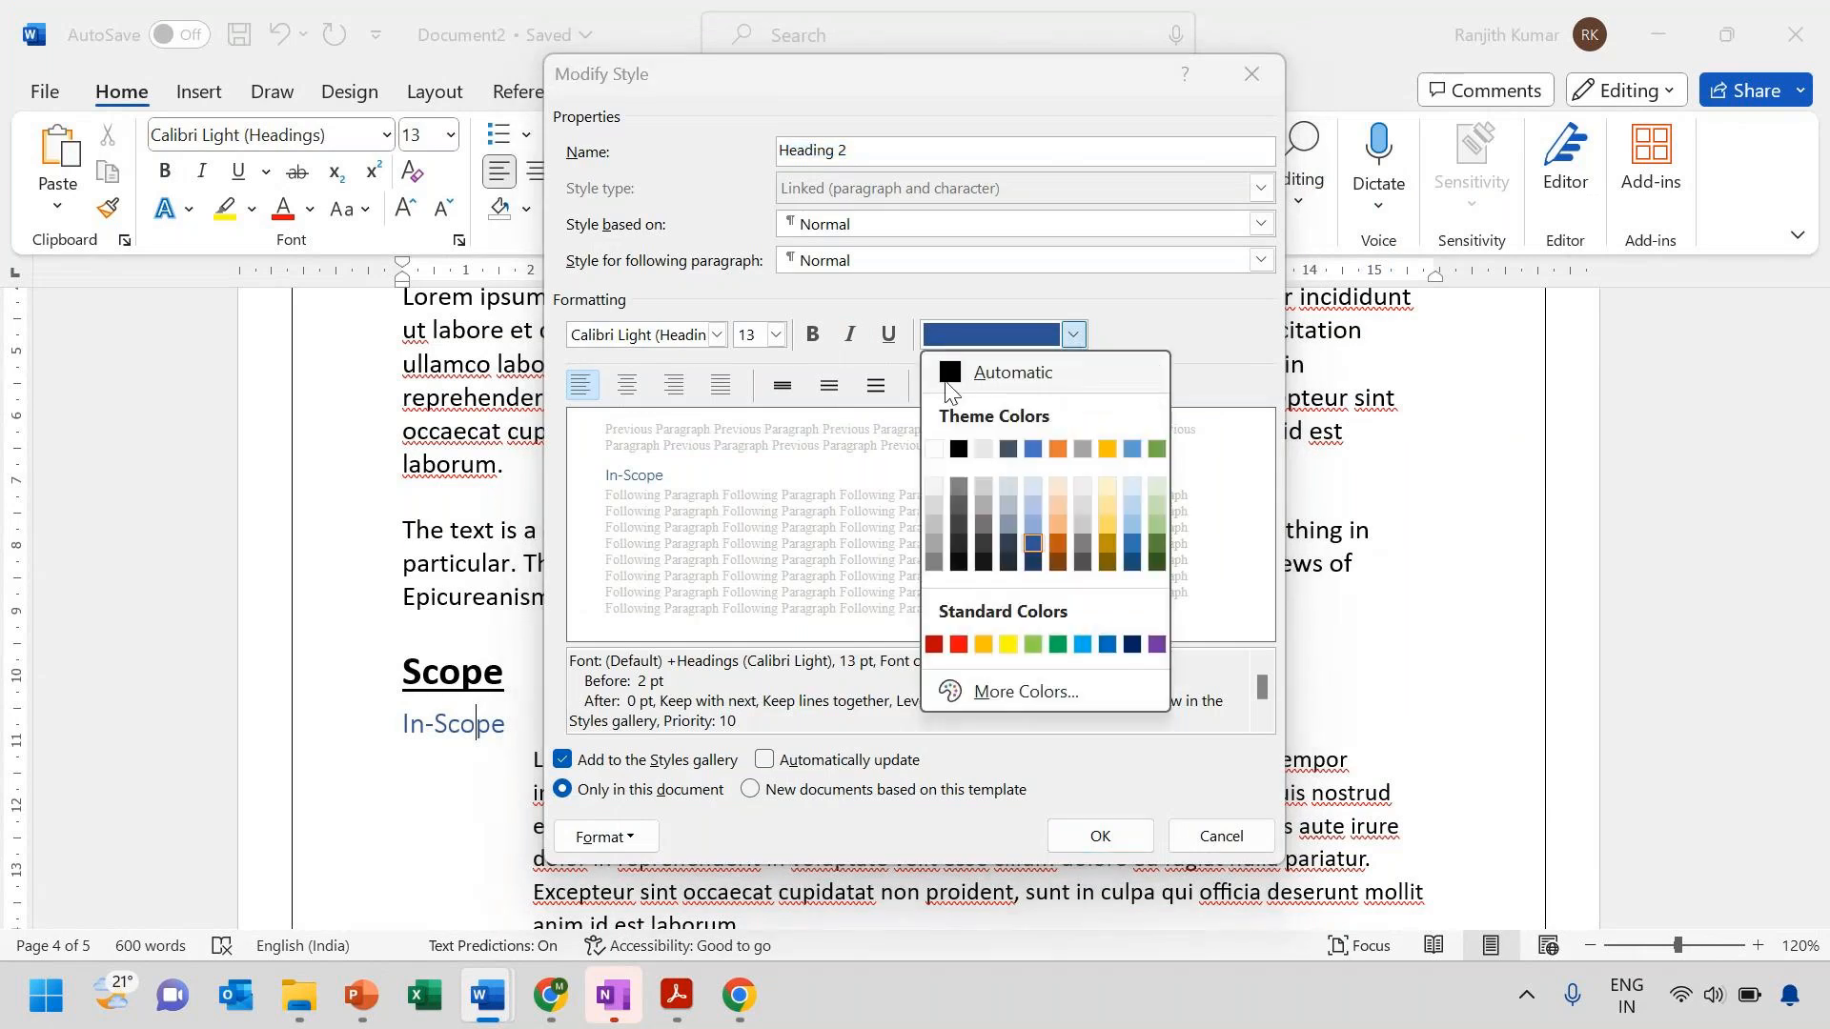
click(992, 374)
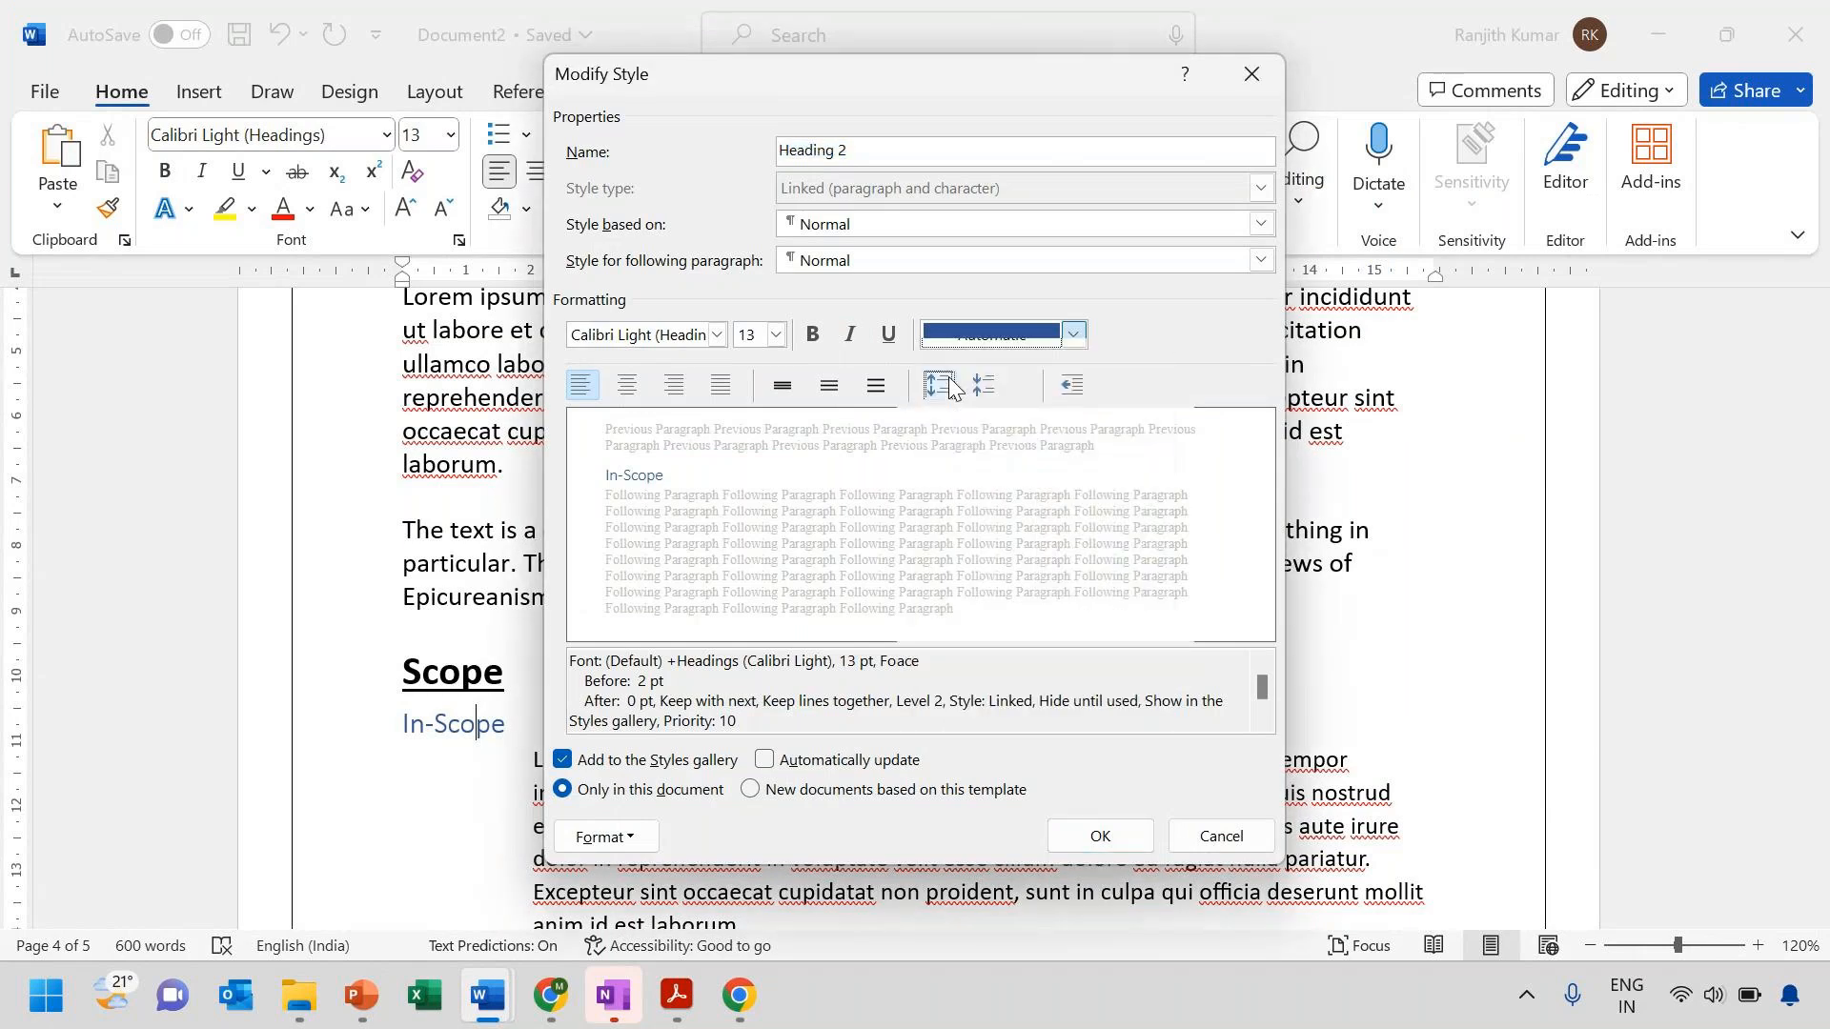
click(887, 335)
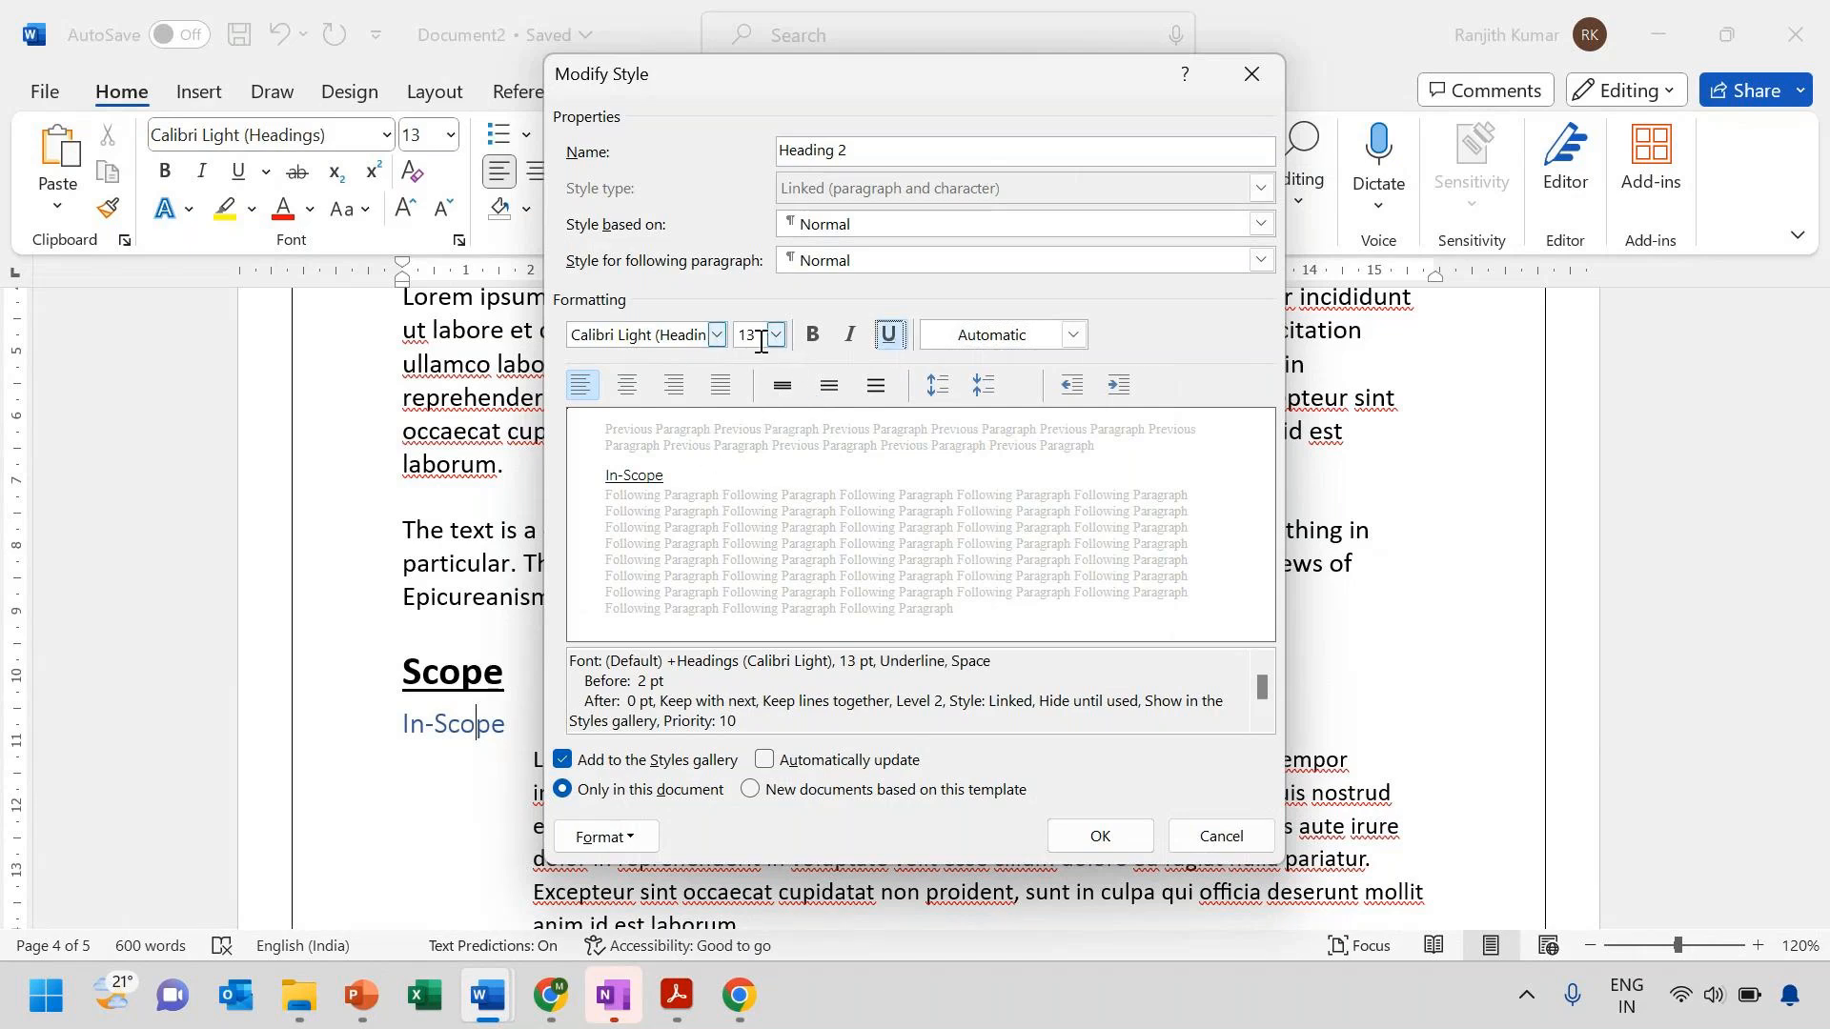
click(716, 334)
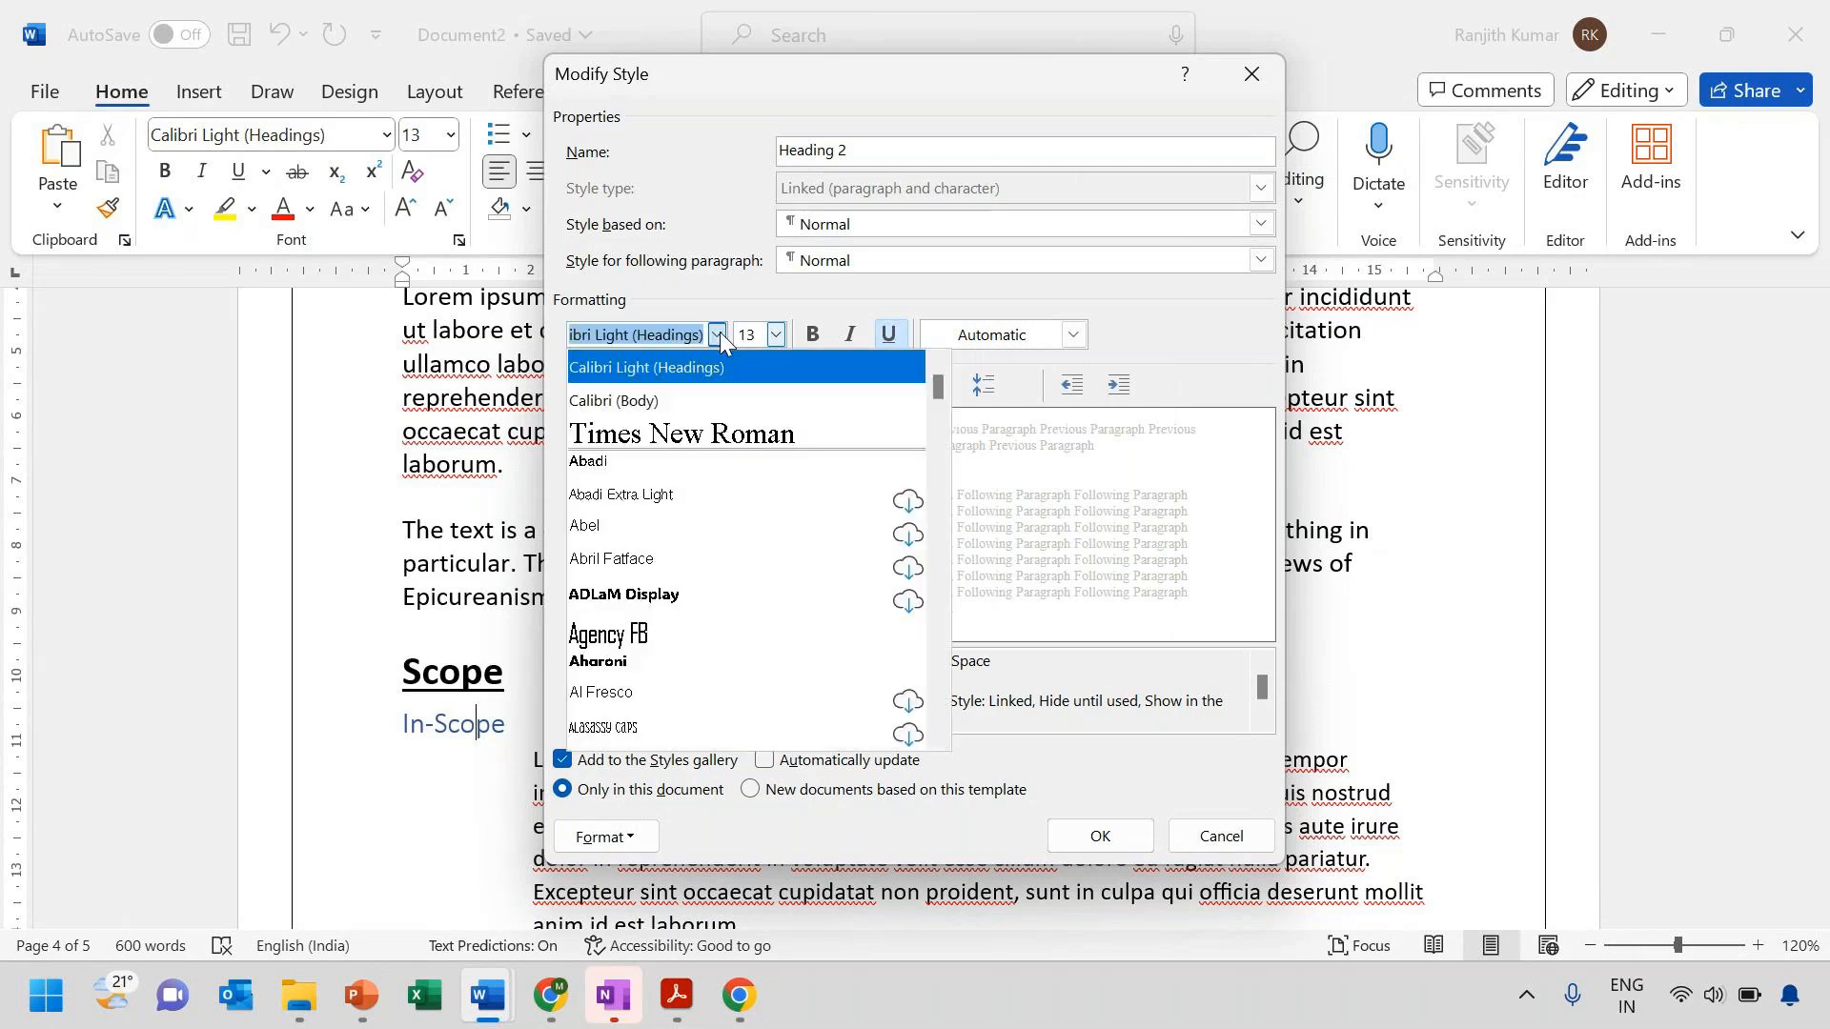
click(699, 389)
click(1105, 835)
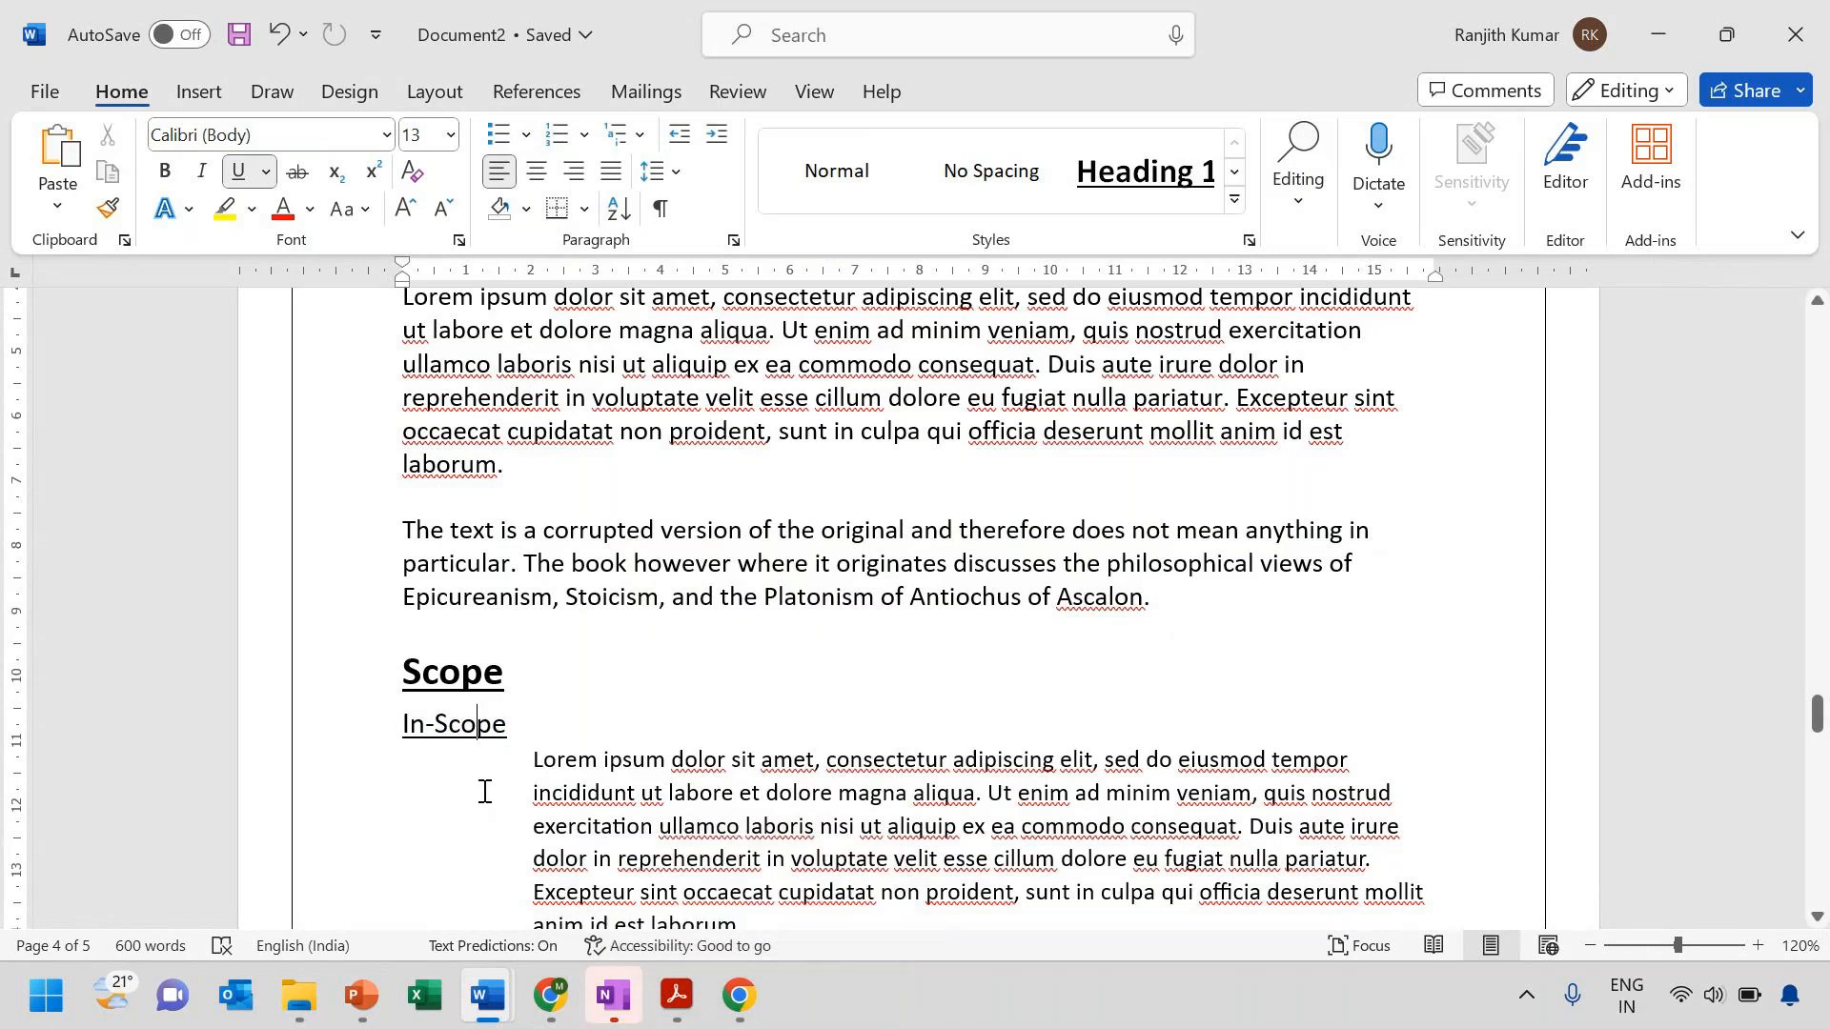
Delete the underlined "Table of contents" title line above the automatic "Contents" table
scroll(588, 724, down, 4)
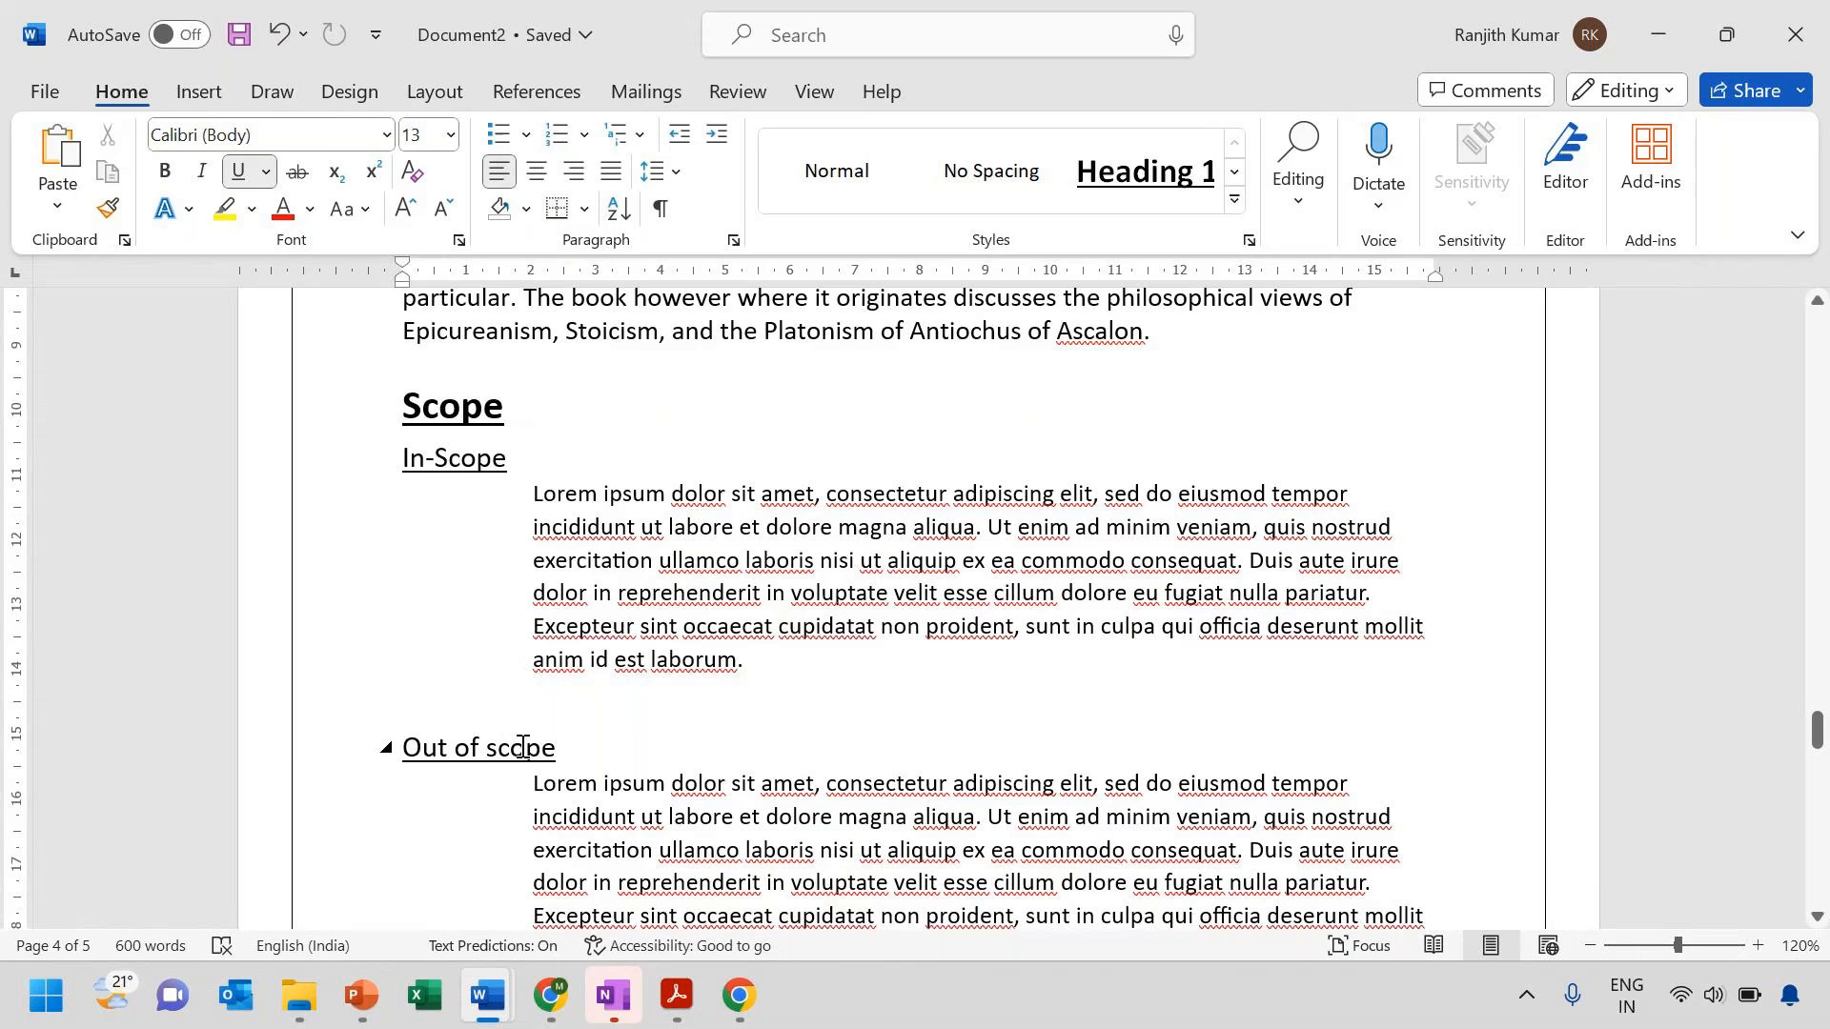
scroll(534, 747, down, 1)
scroll(537, 746, down, 15)
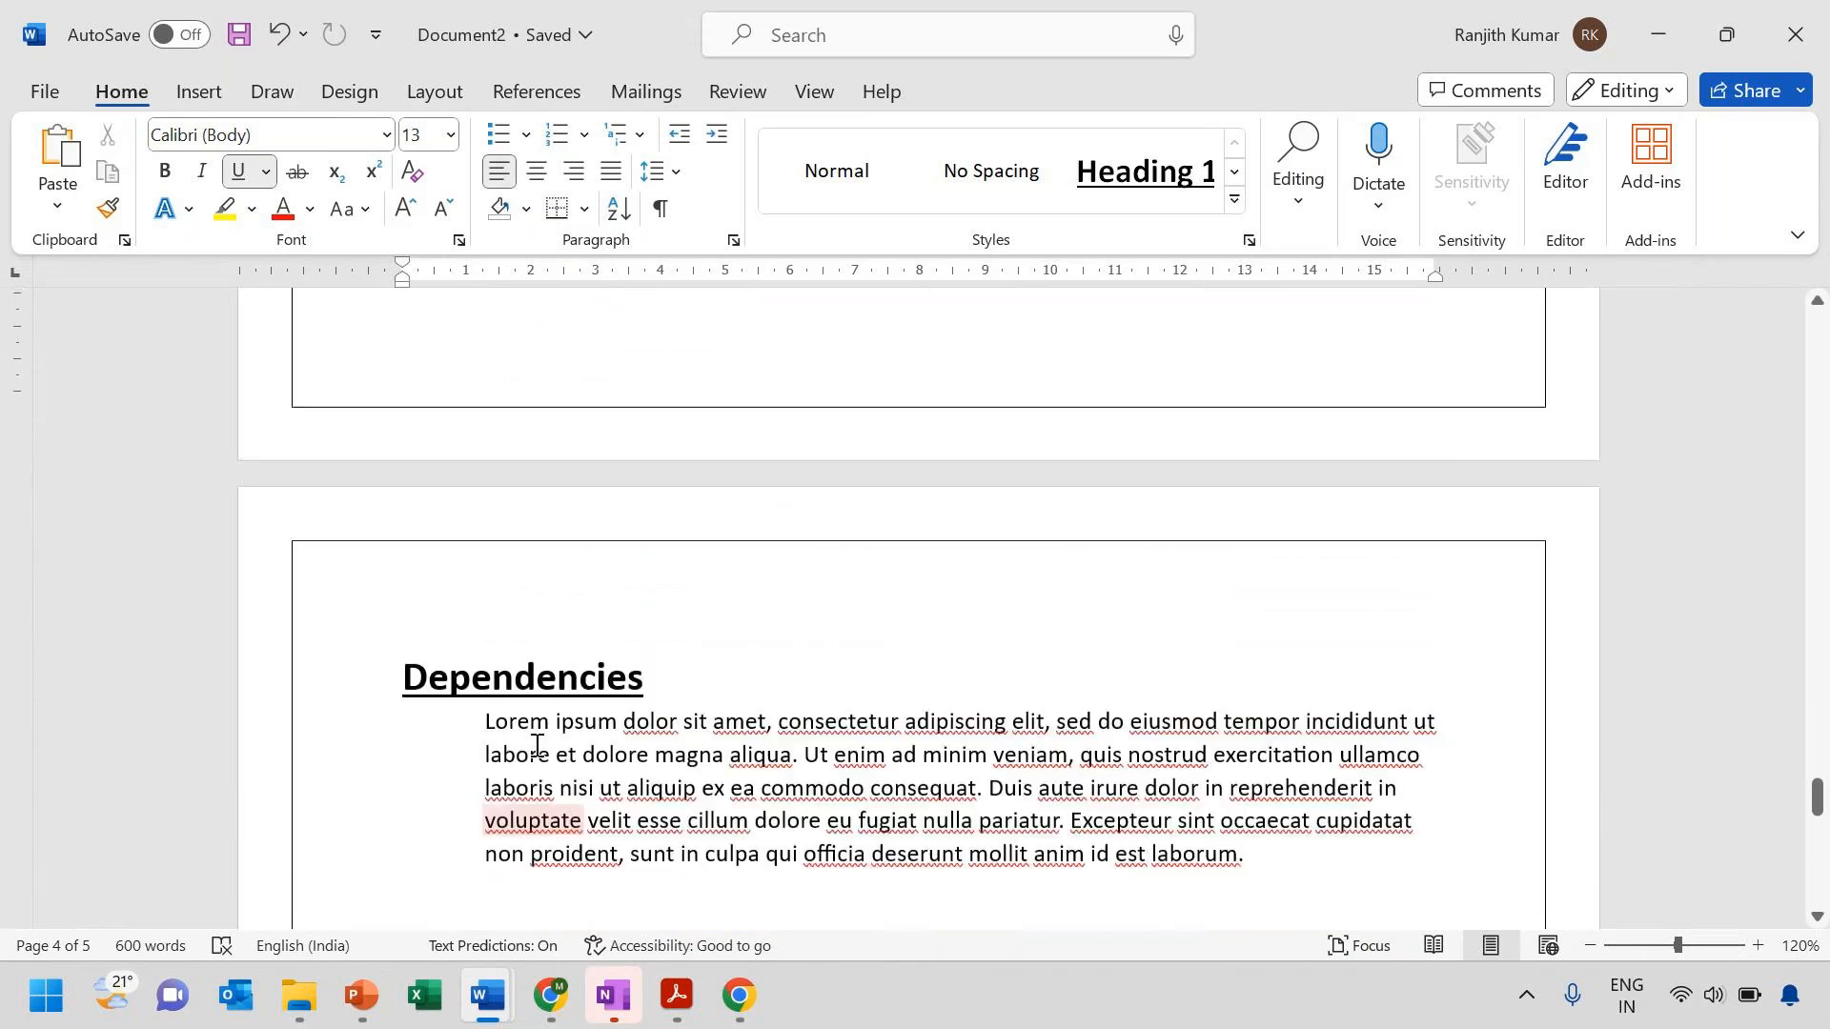
scroll(536, 746, up, 15)
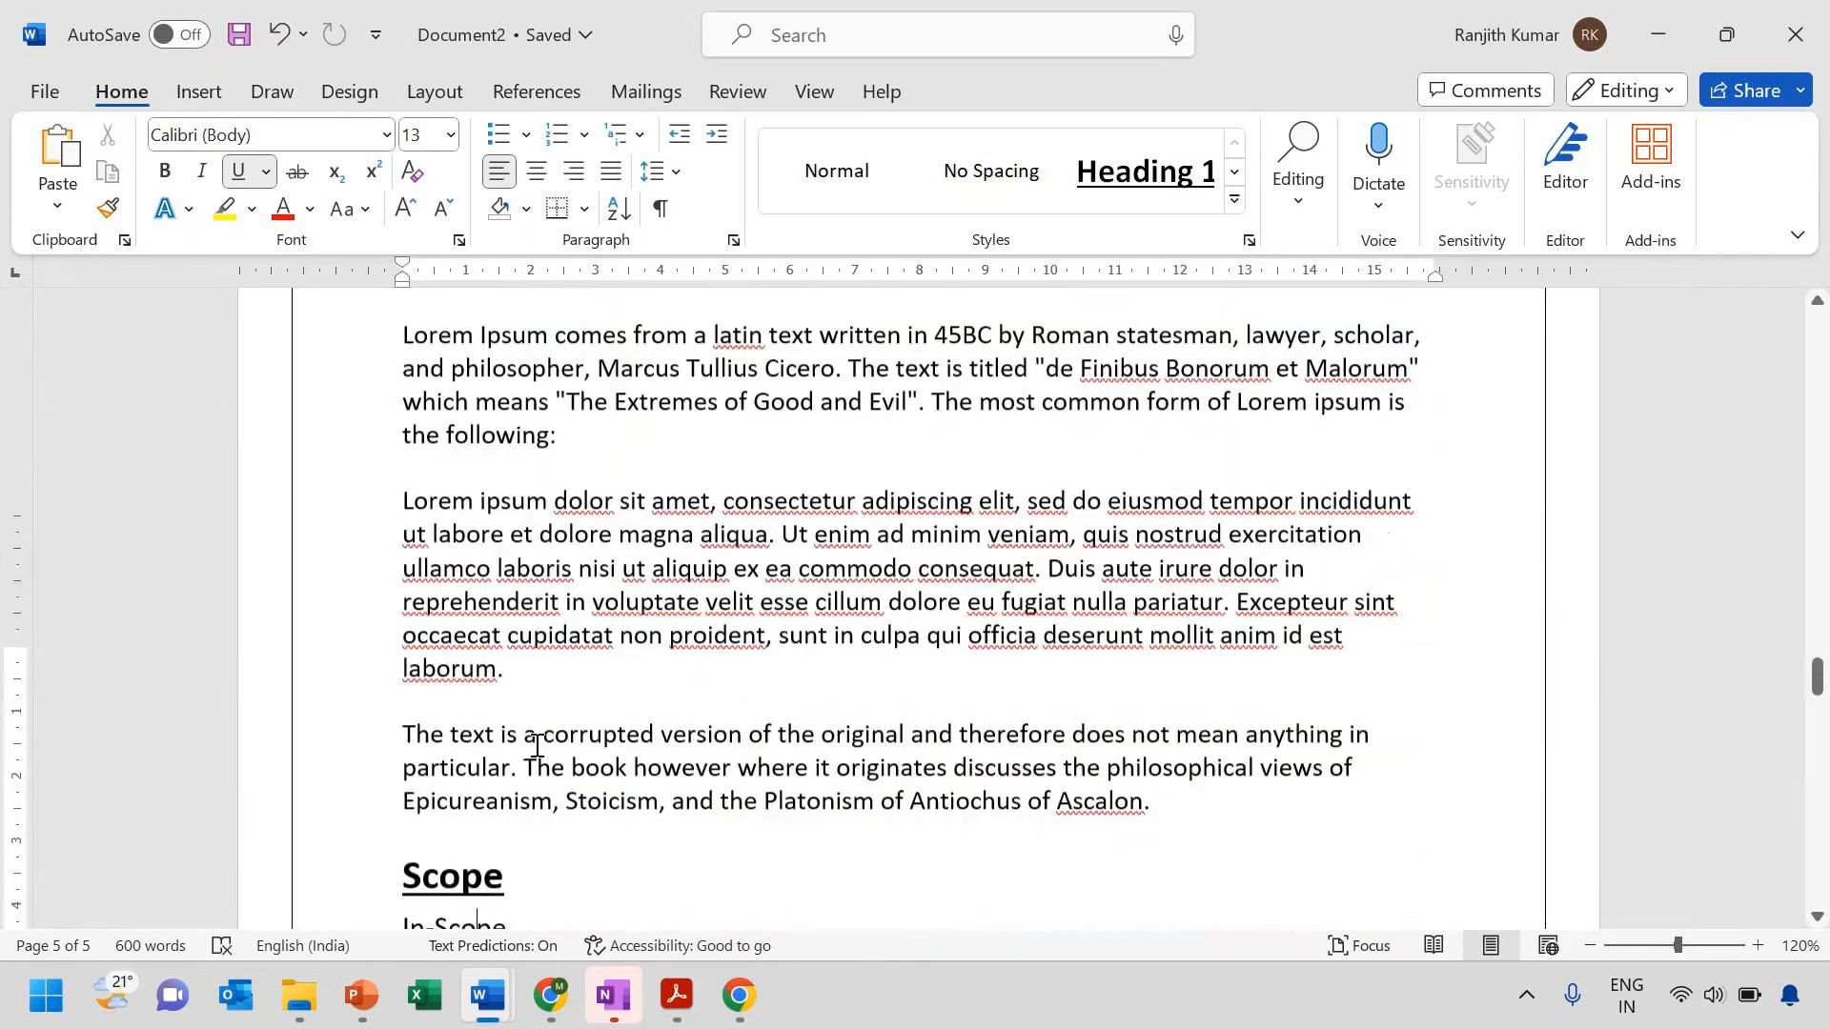
scroll(536, 746, down, 5)
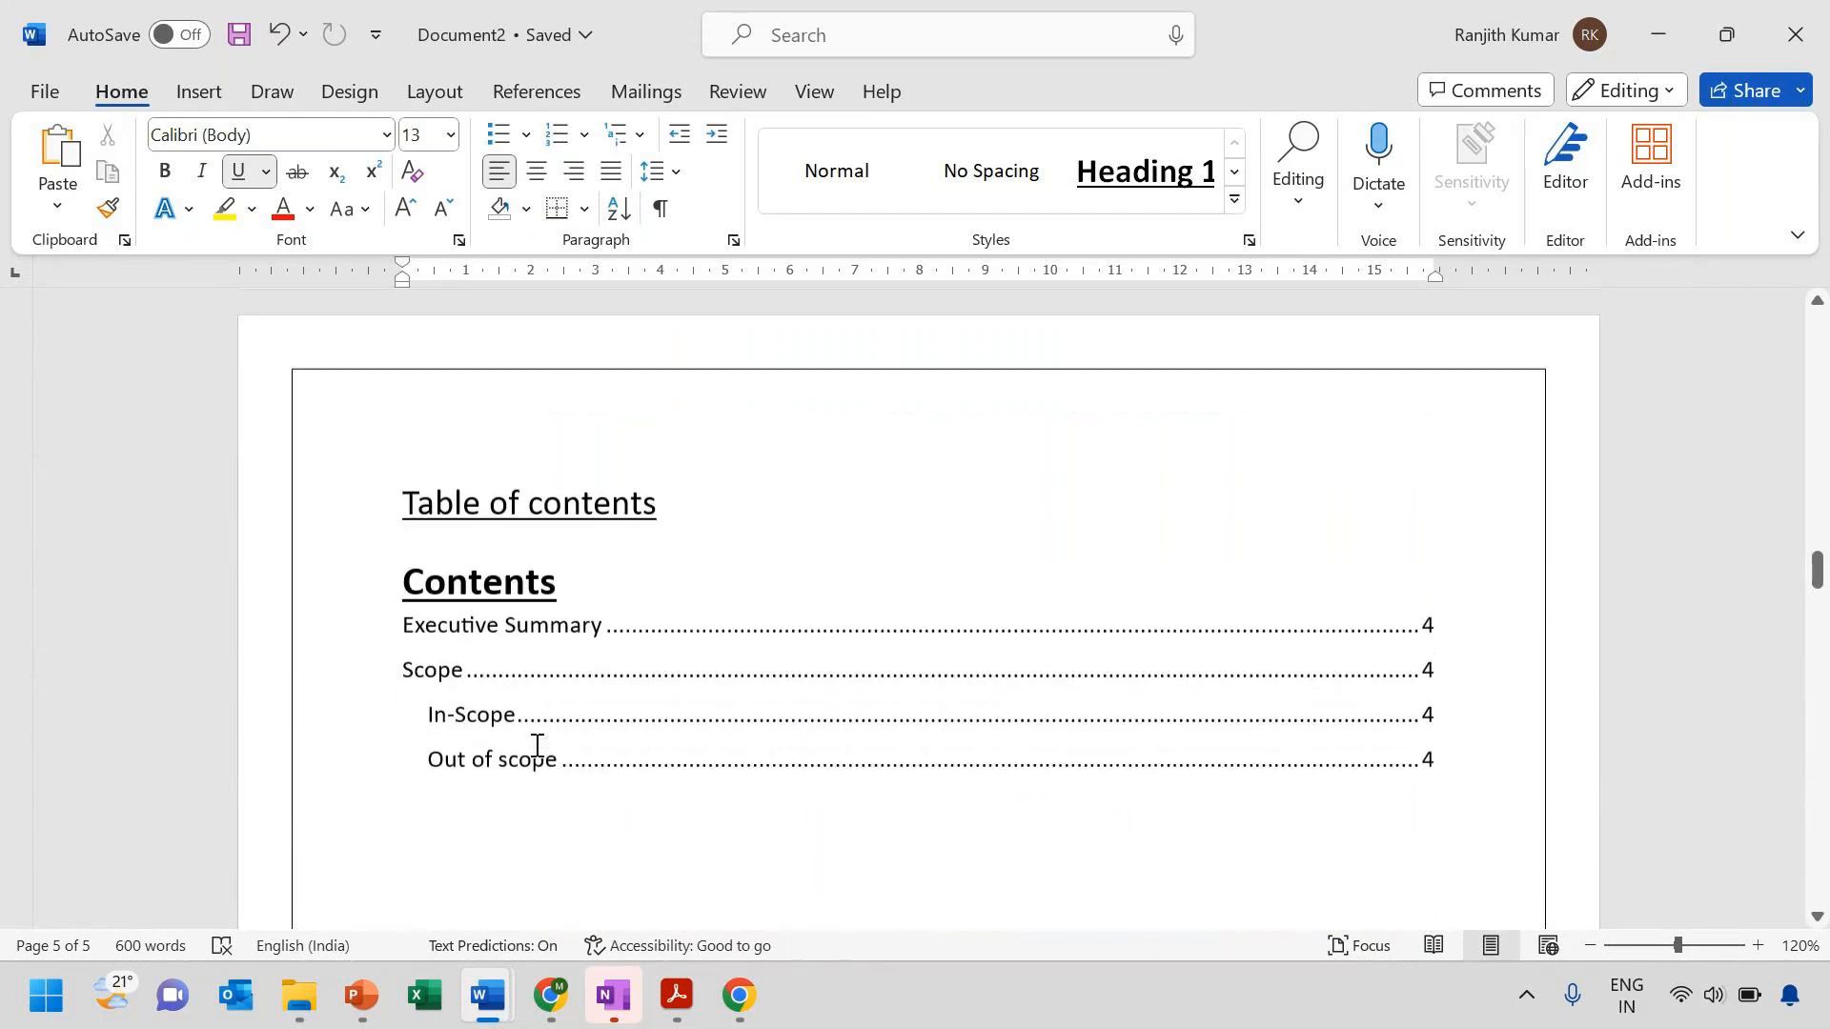
click(664, 434)
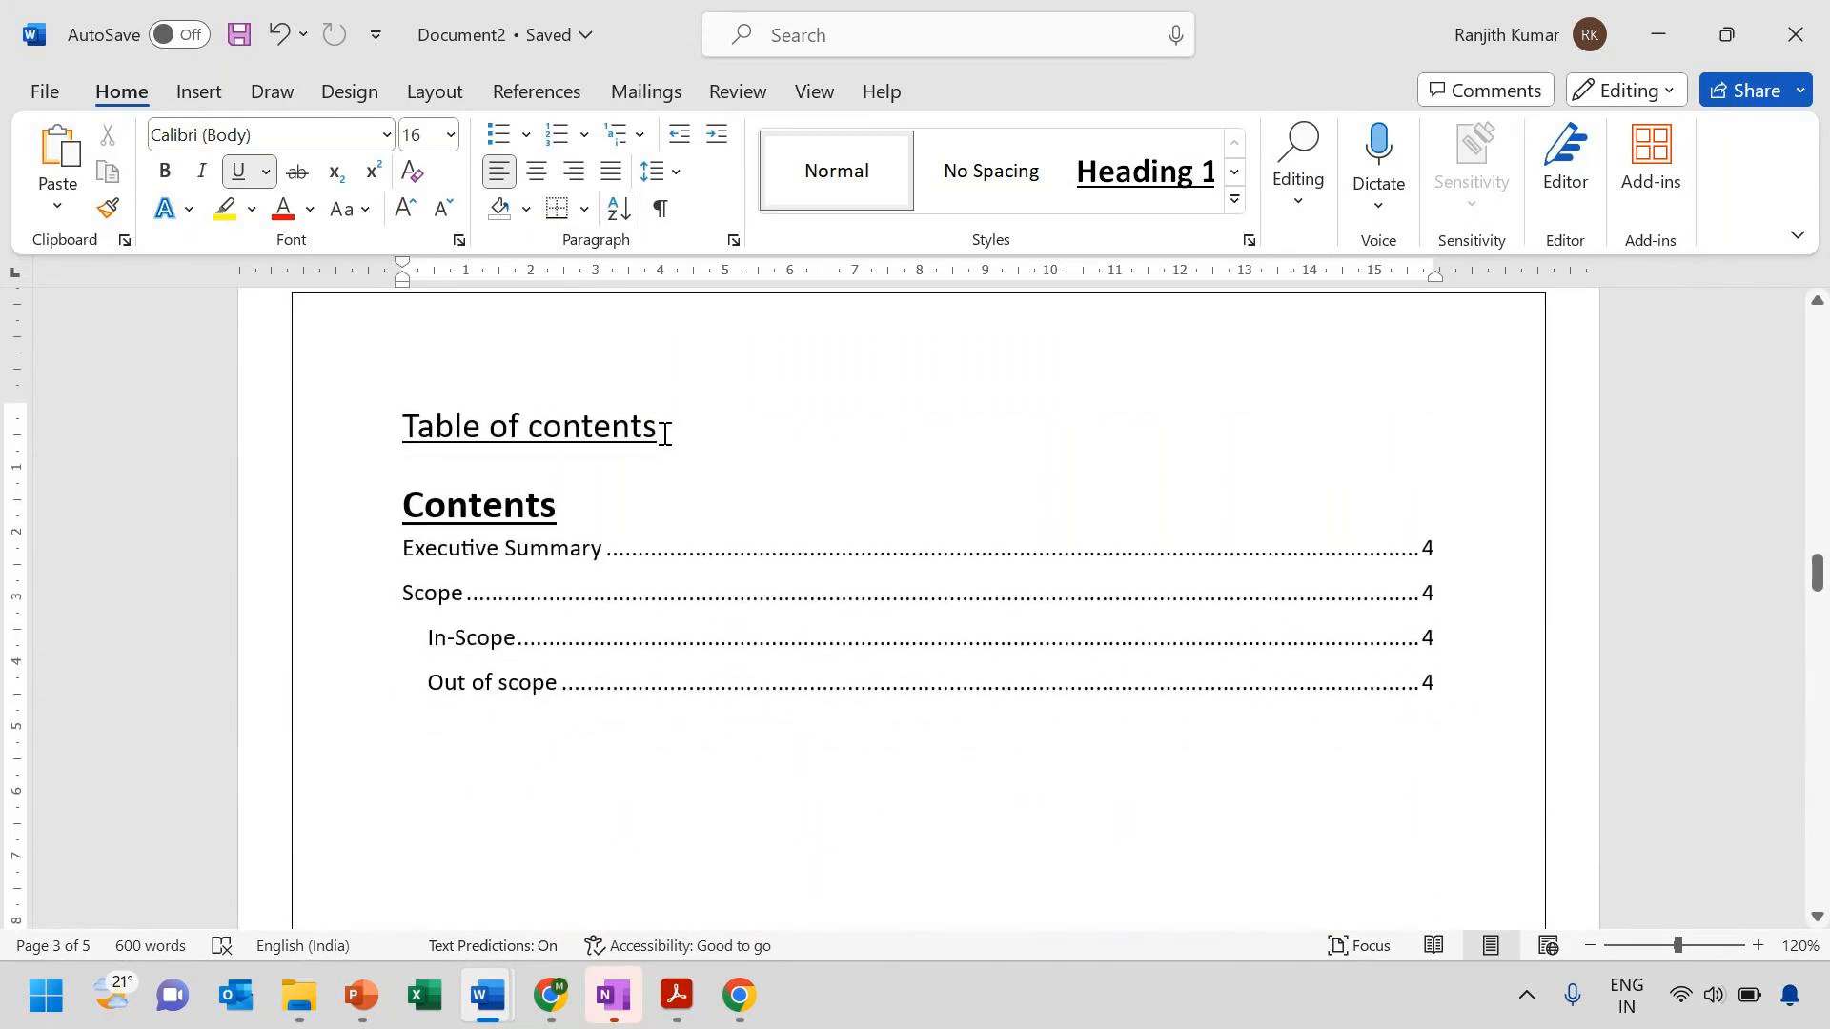
triple_click(676, 429)
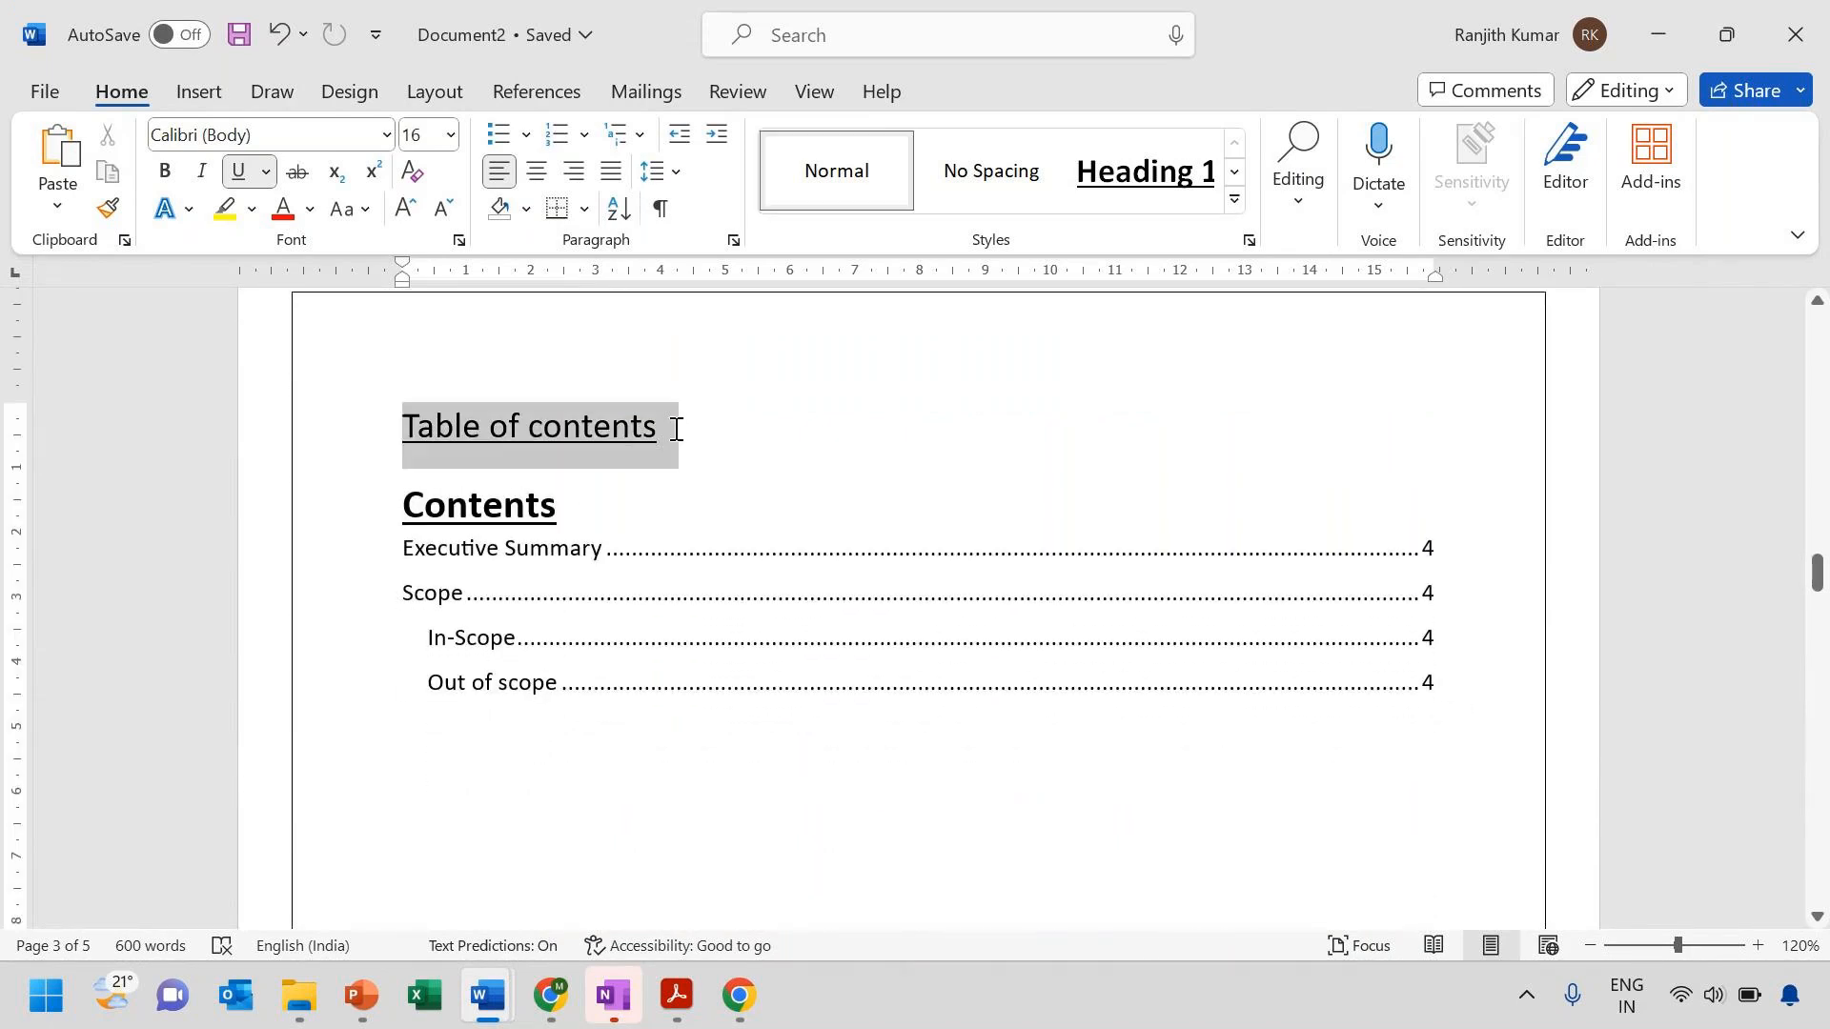
key(BackSpace)
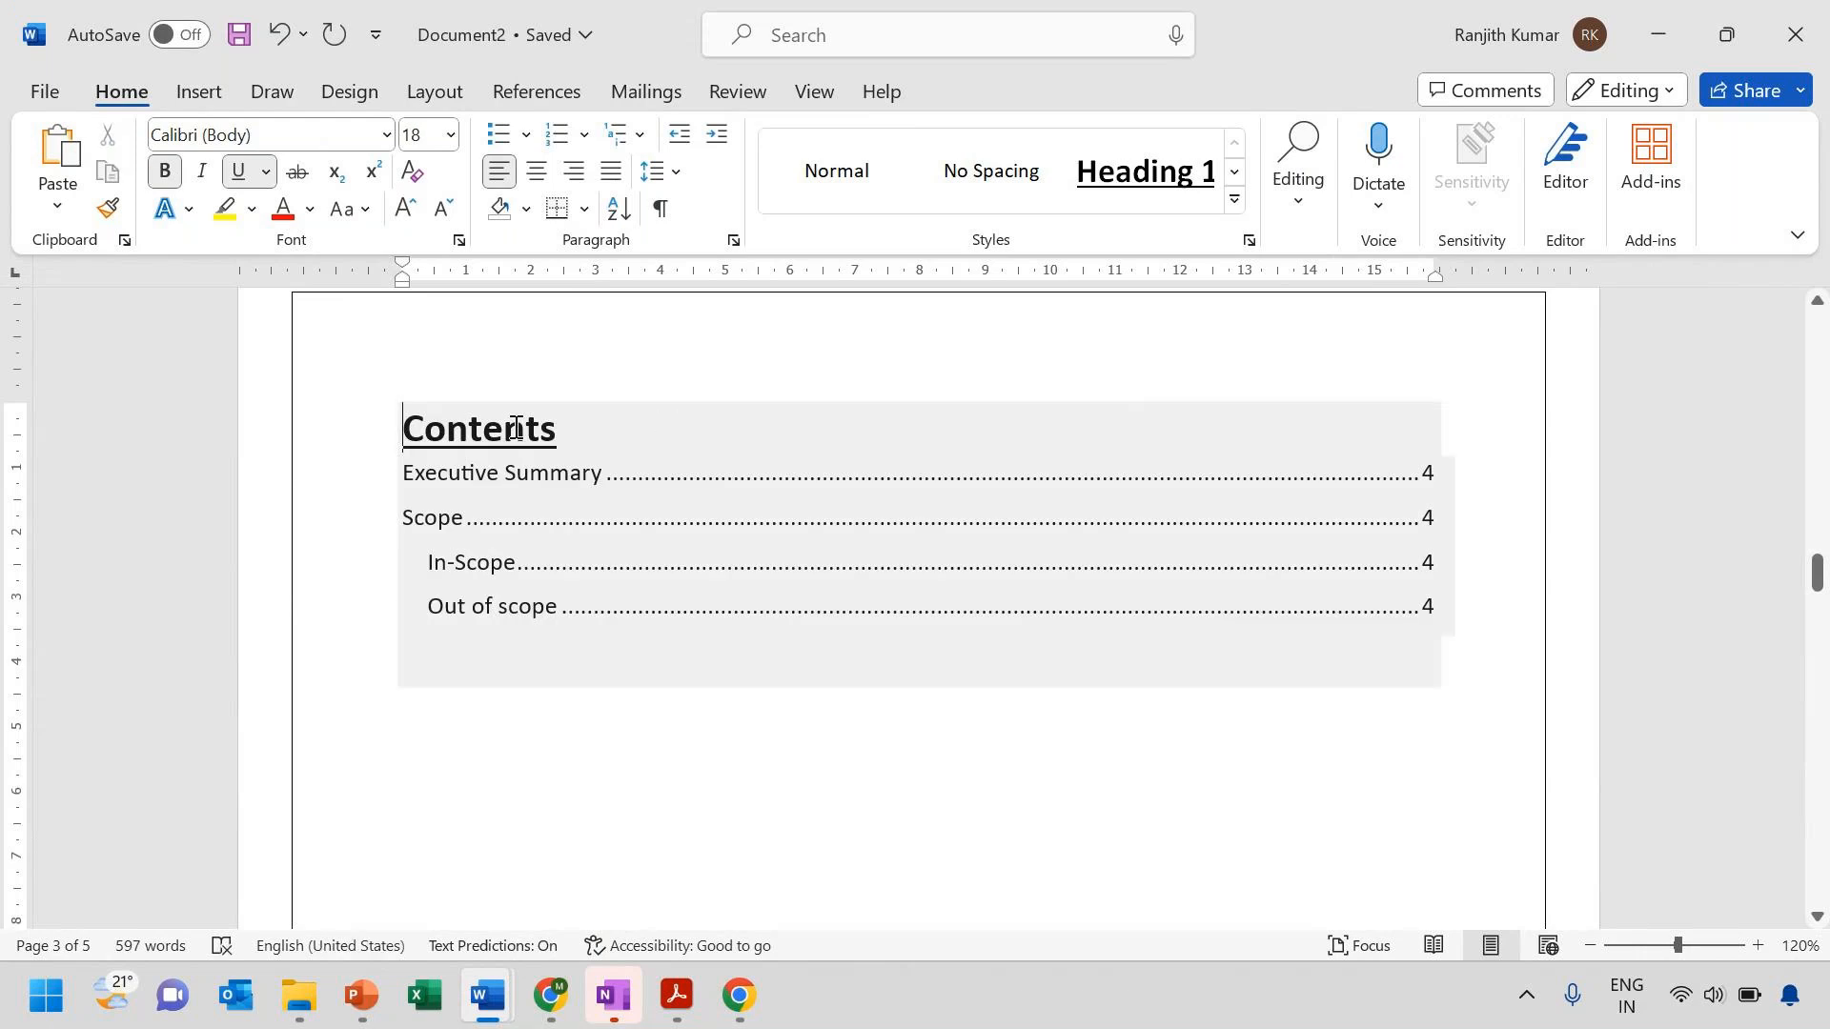
Update the entire table of contents, including its entries and page numbers
click(615, 435)
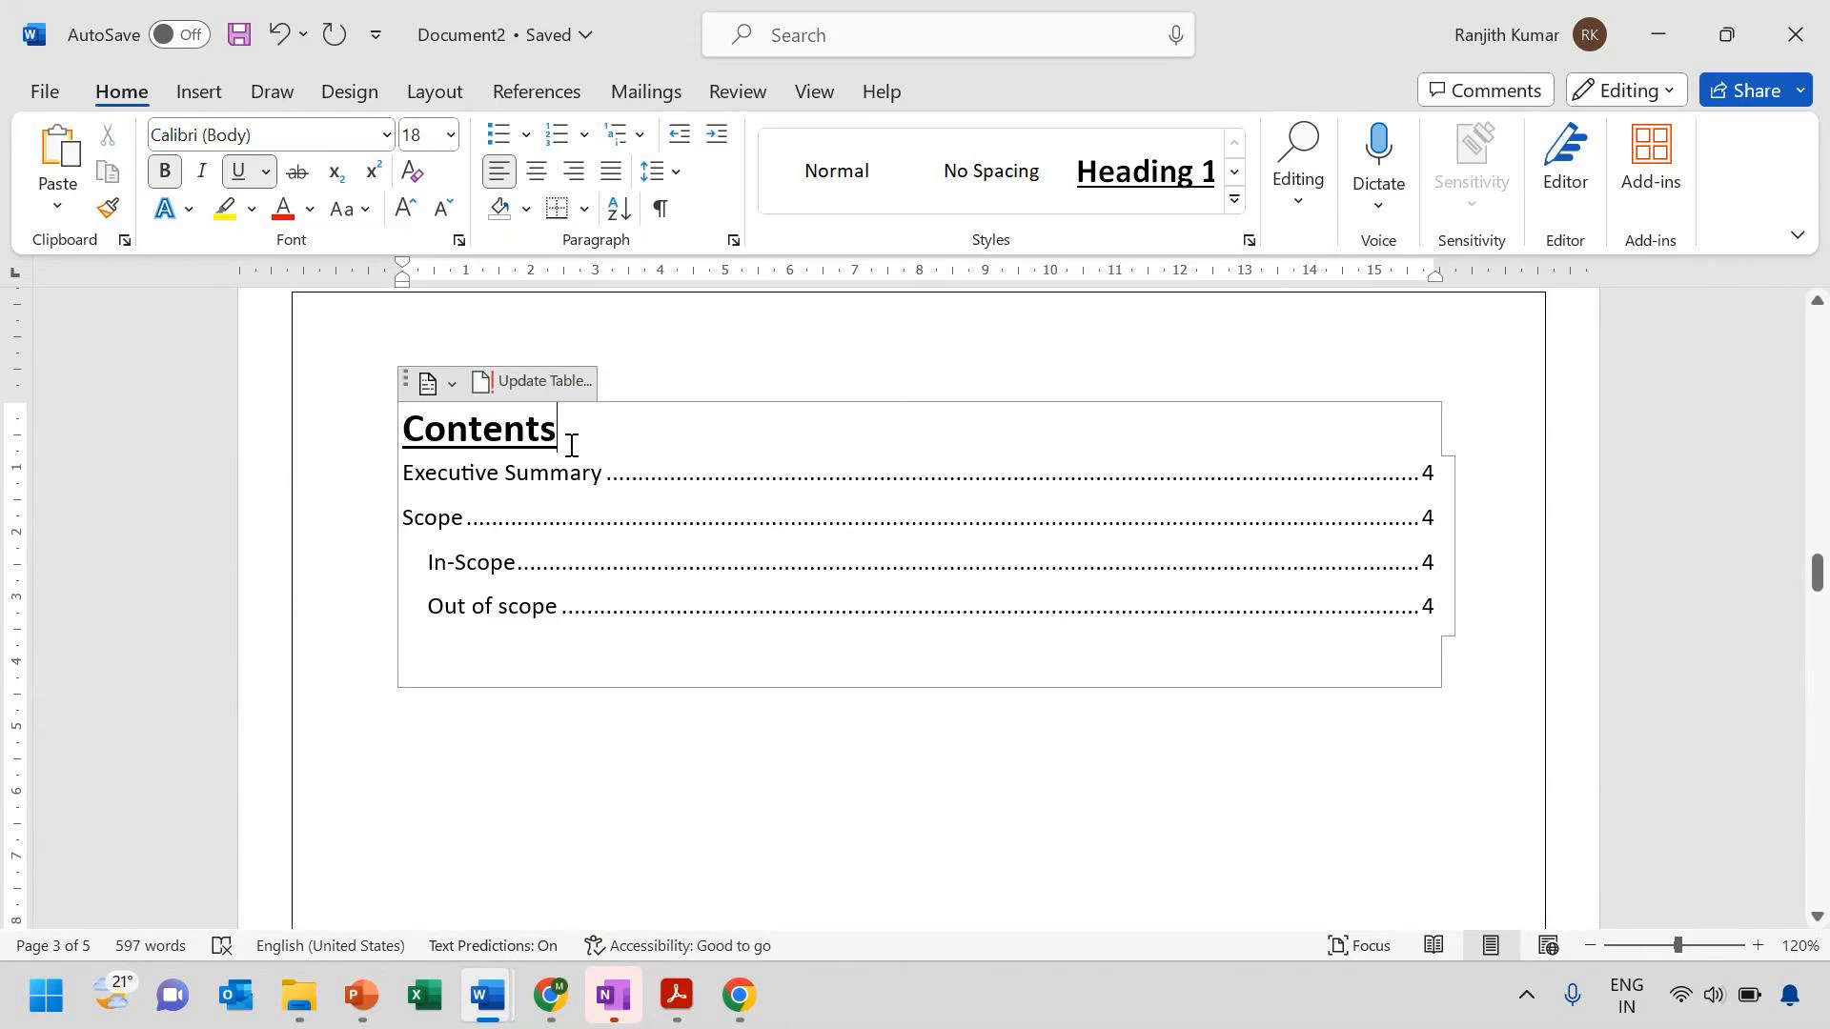
click(539, 385)
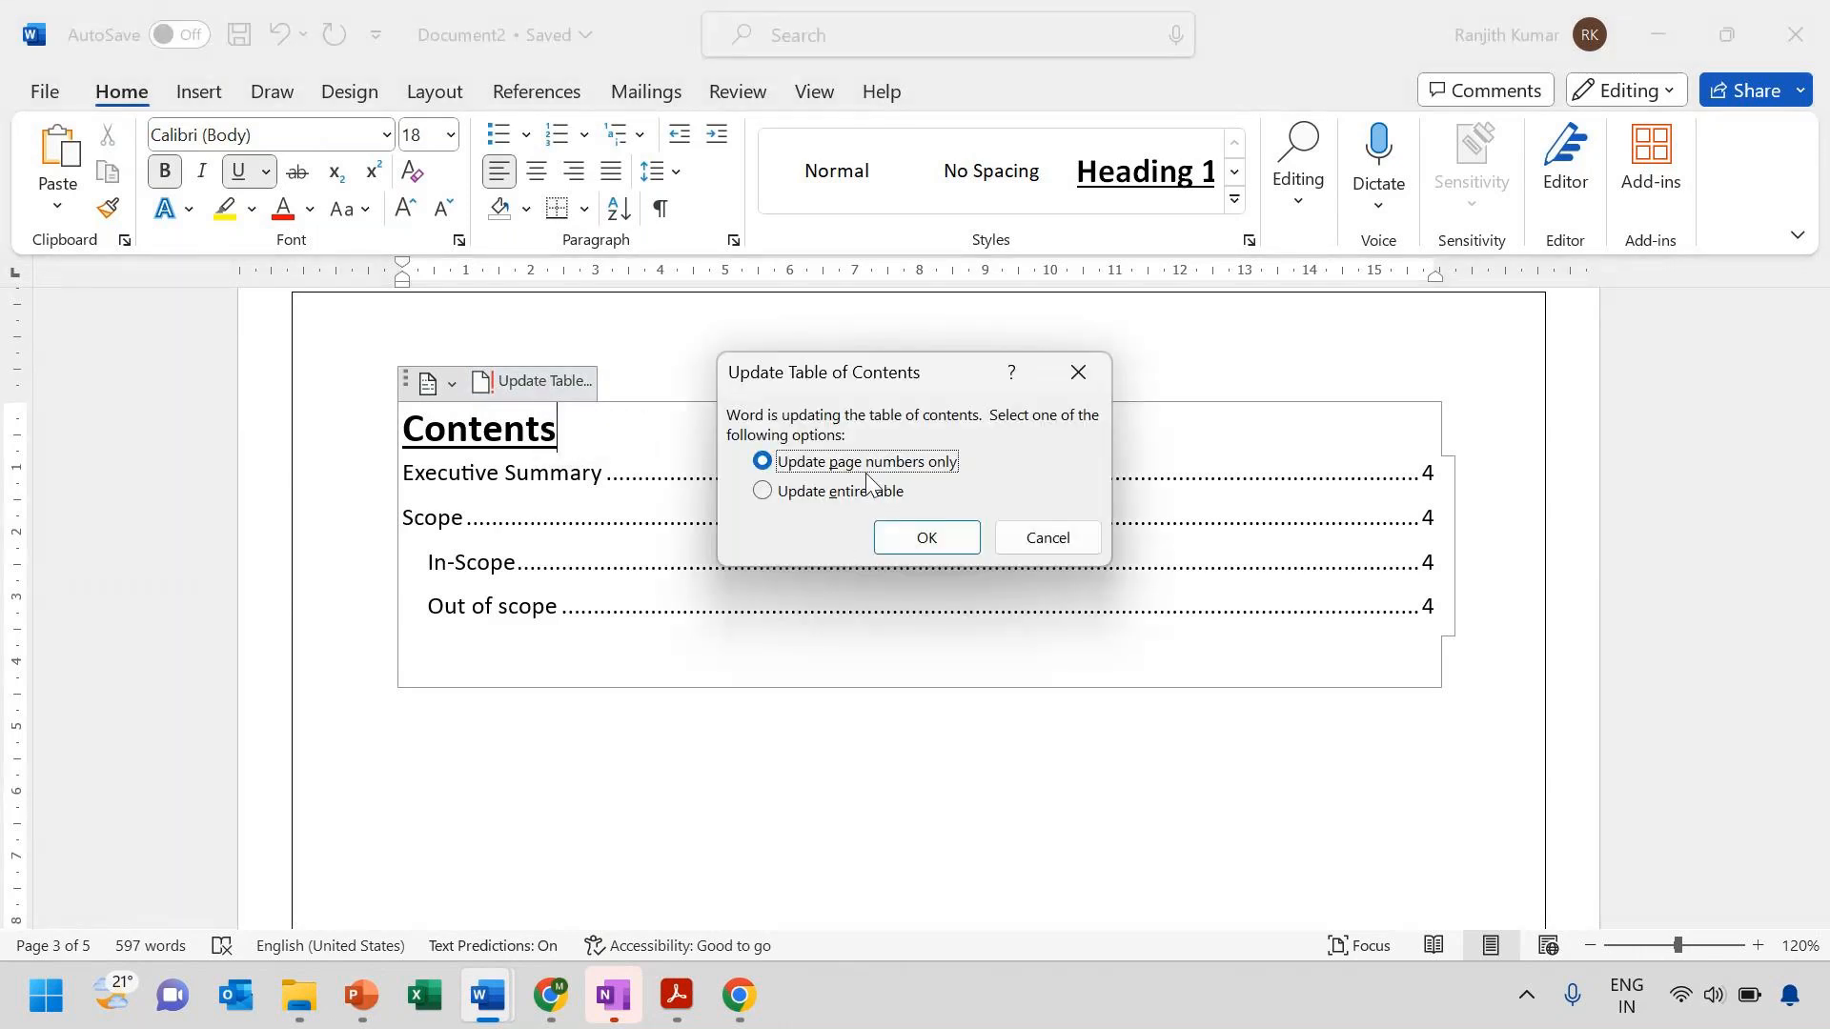
click(761, 490)
click(925, 539)
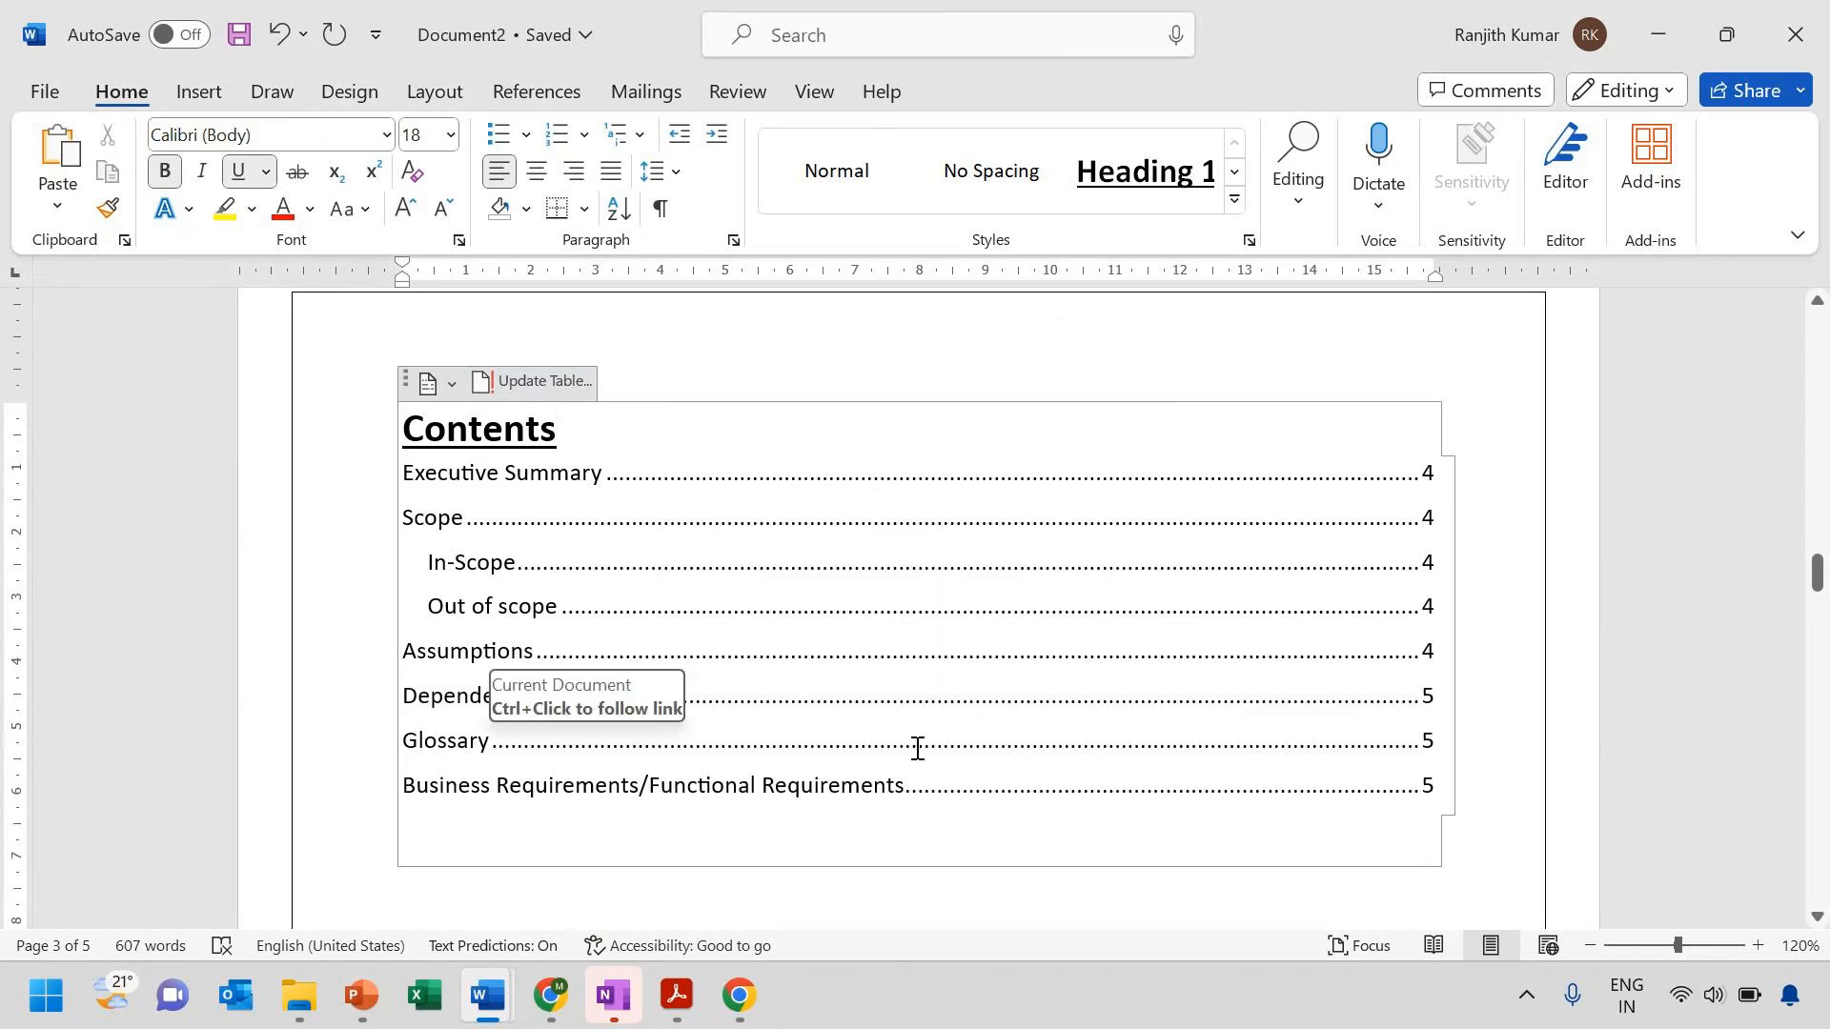
scroll(932, 842, down, 12)
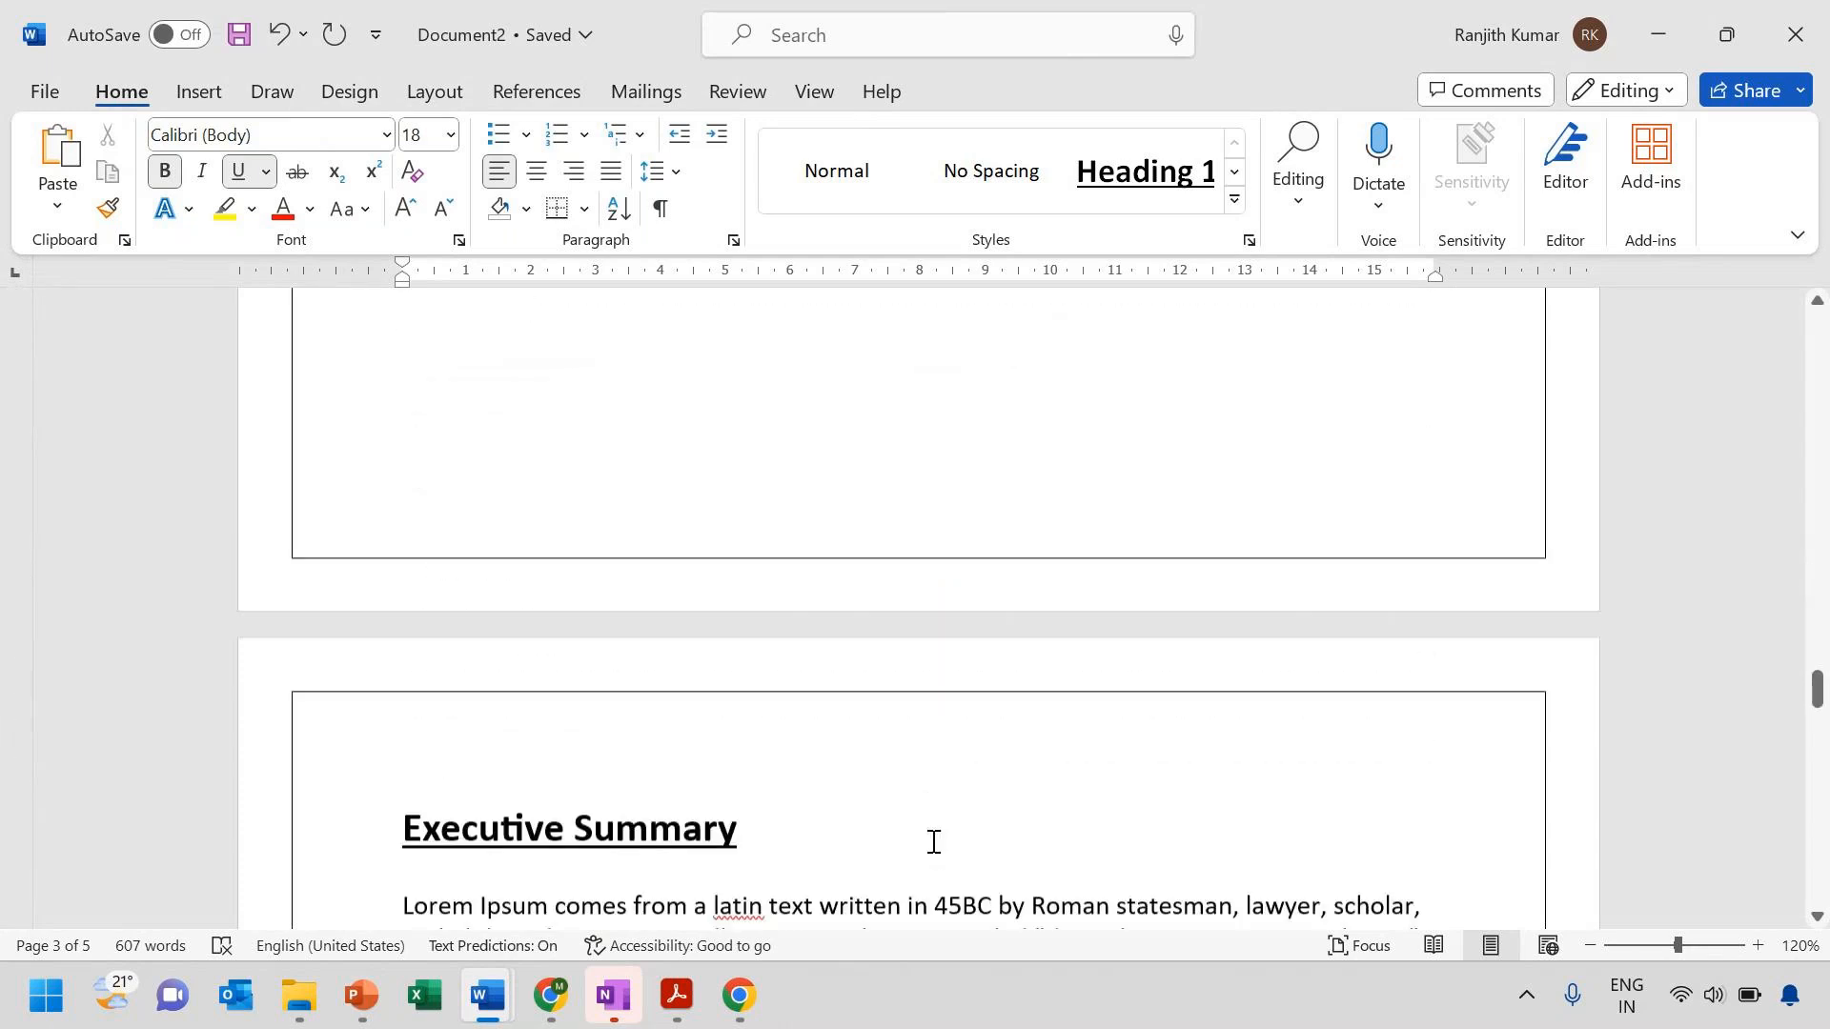
Copy the Lorem ipsum paragraph under "In-Scope" and paste three more copies of it below, above the "Out of scope" heading
scroll(933, 842, down, 5)
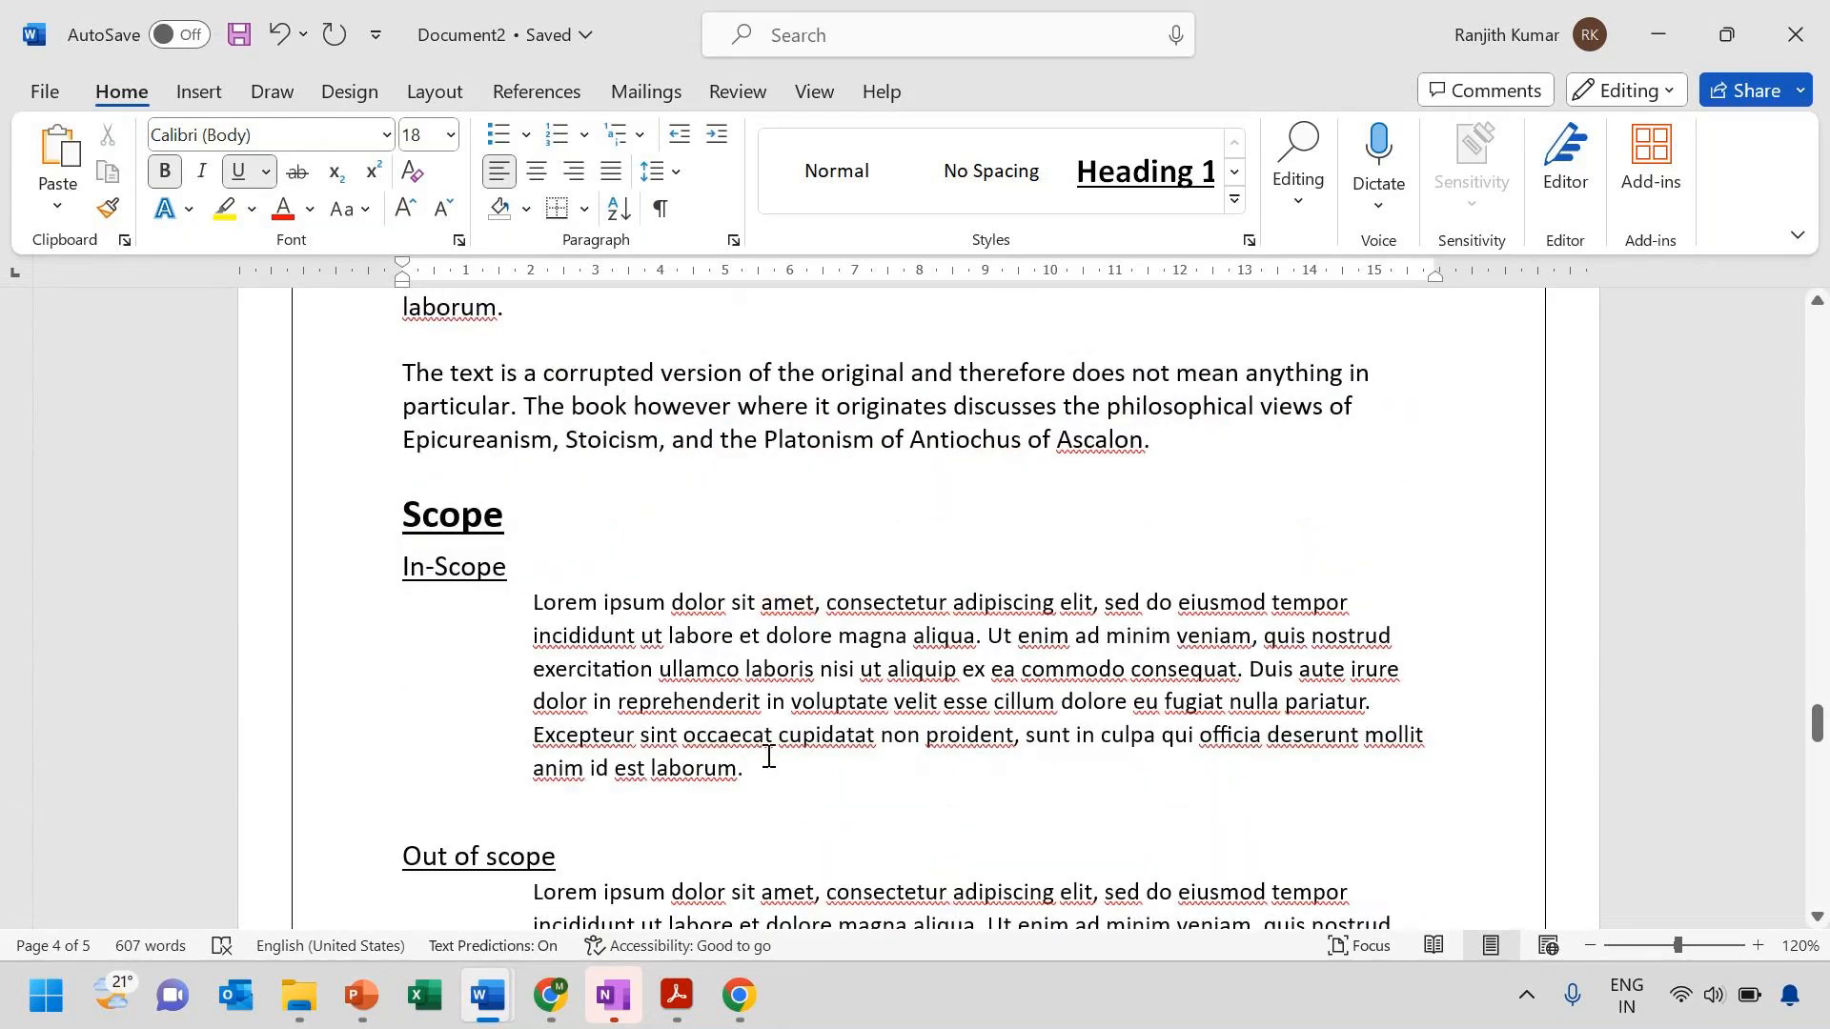
click(533, 598)
key(shift+Down)
key(shift+Down)
key(shift+Down)
key(shift+Down)
key(shift+Down)
key(shift+Down)
key(ctrl+c)
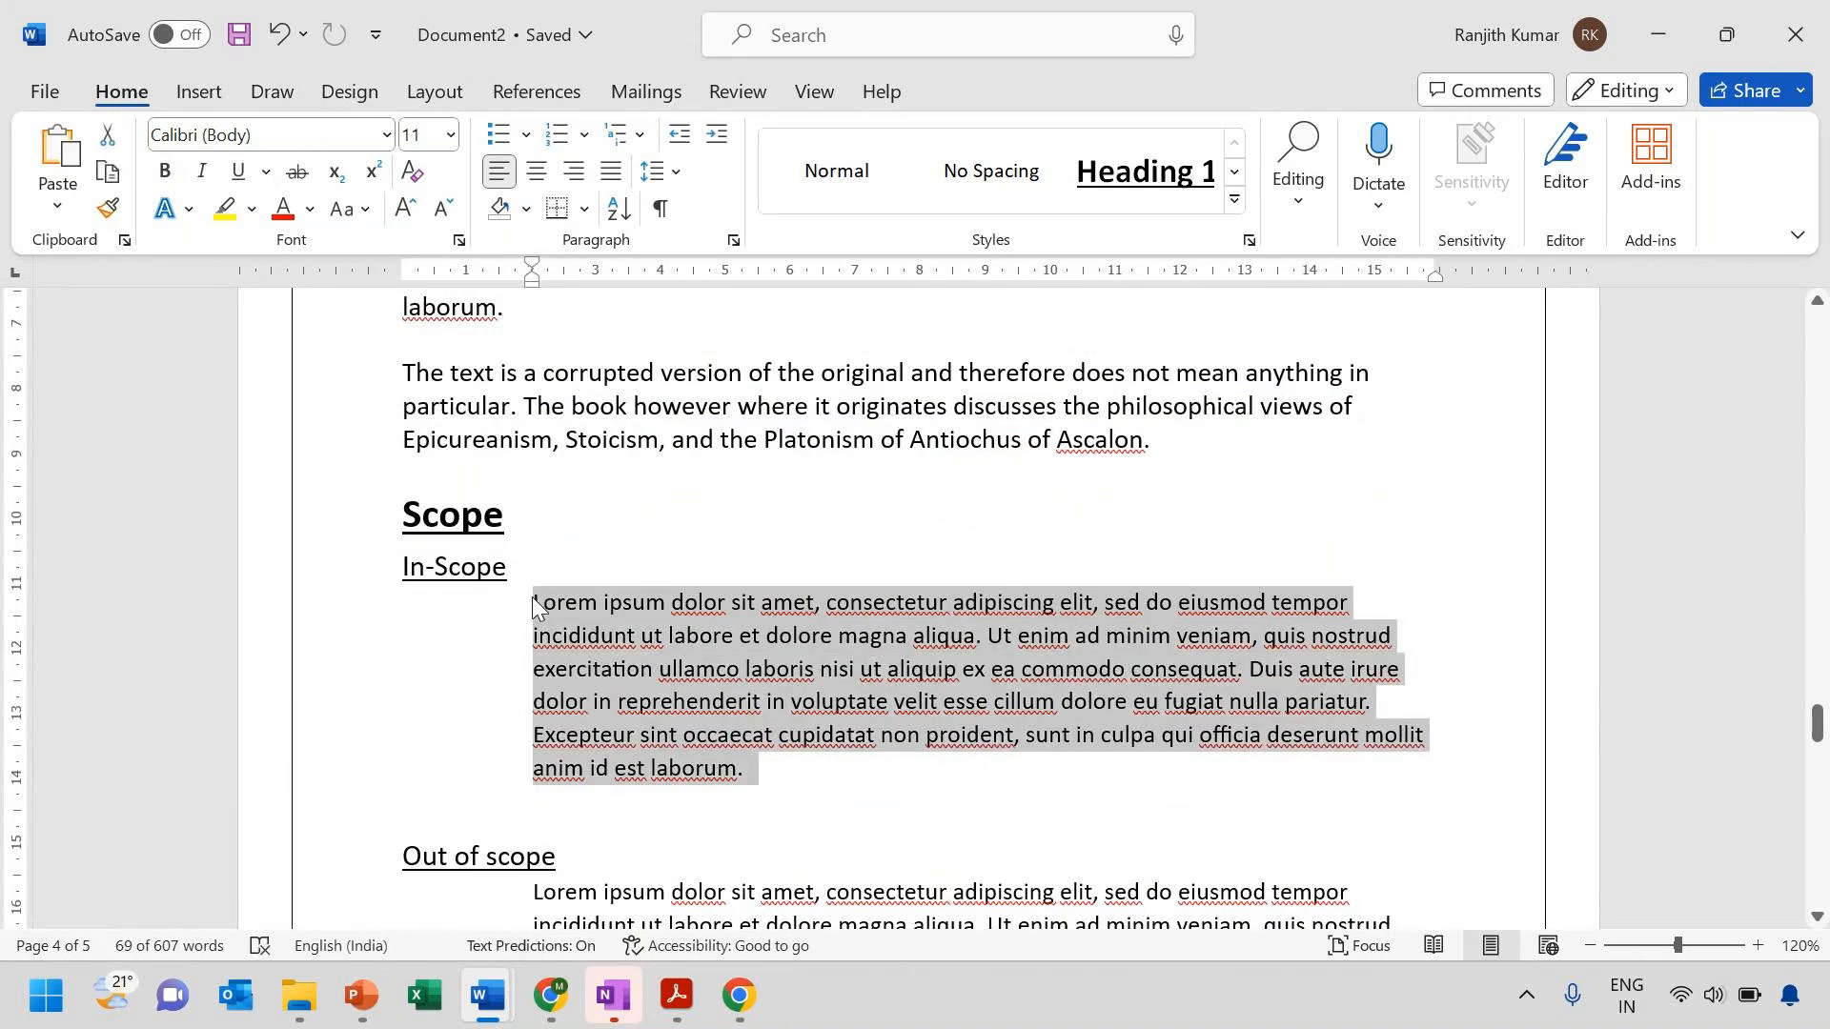
key(Right)
key(Return)
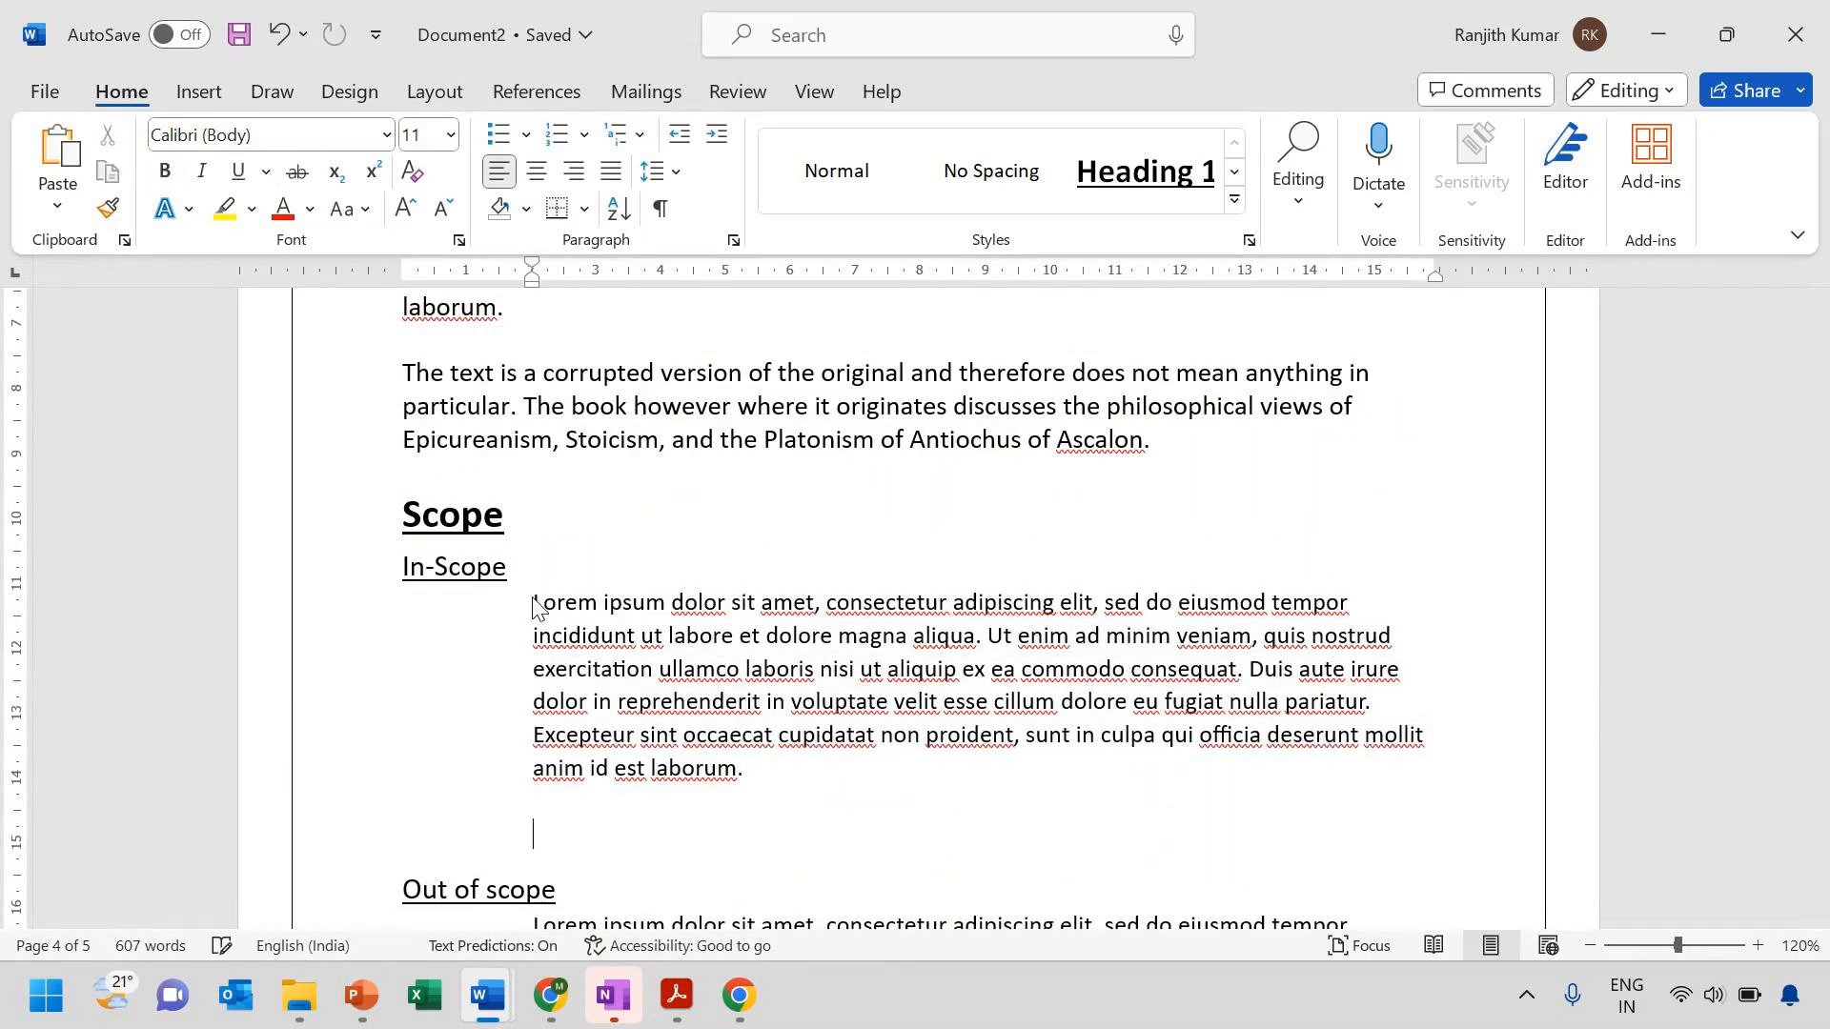
key(ctrl+v)
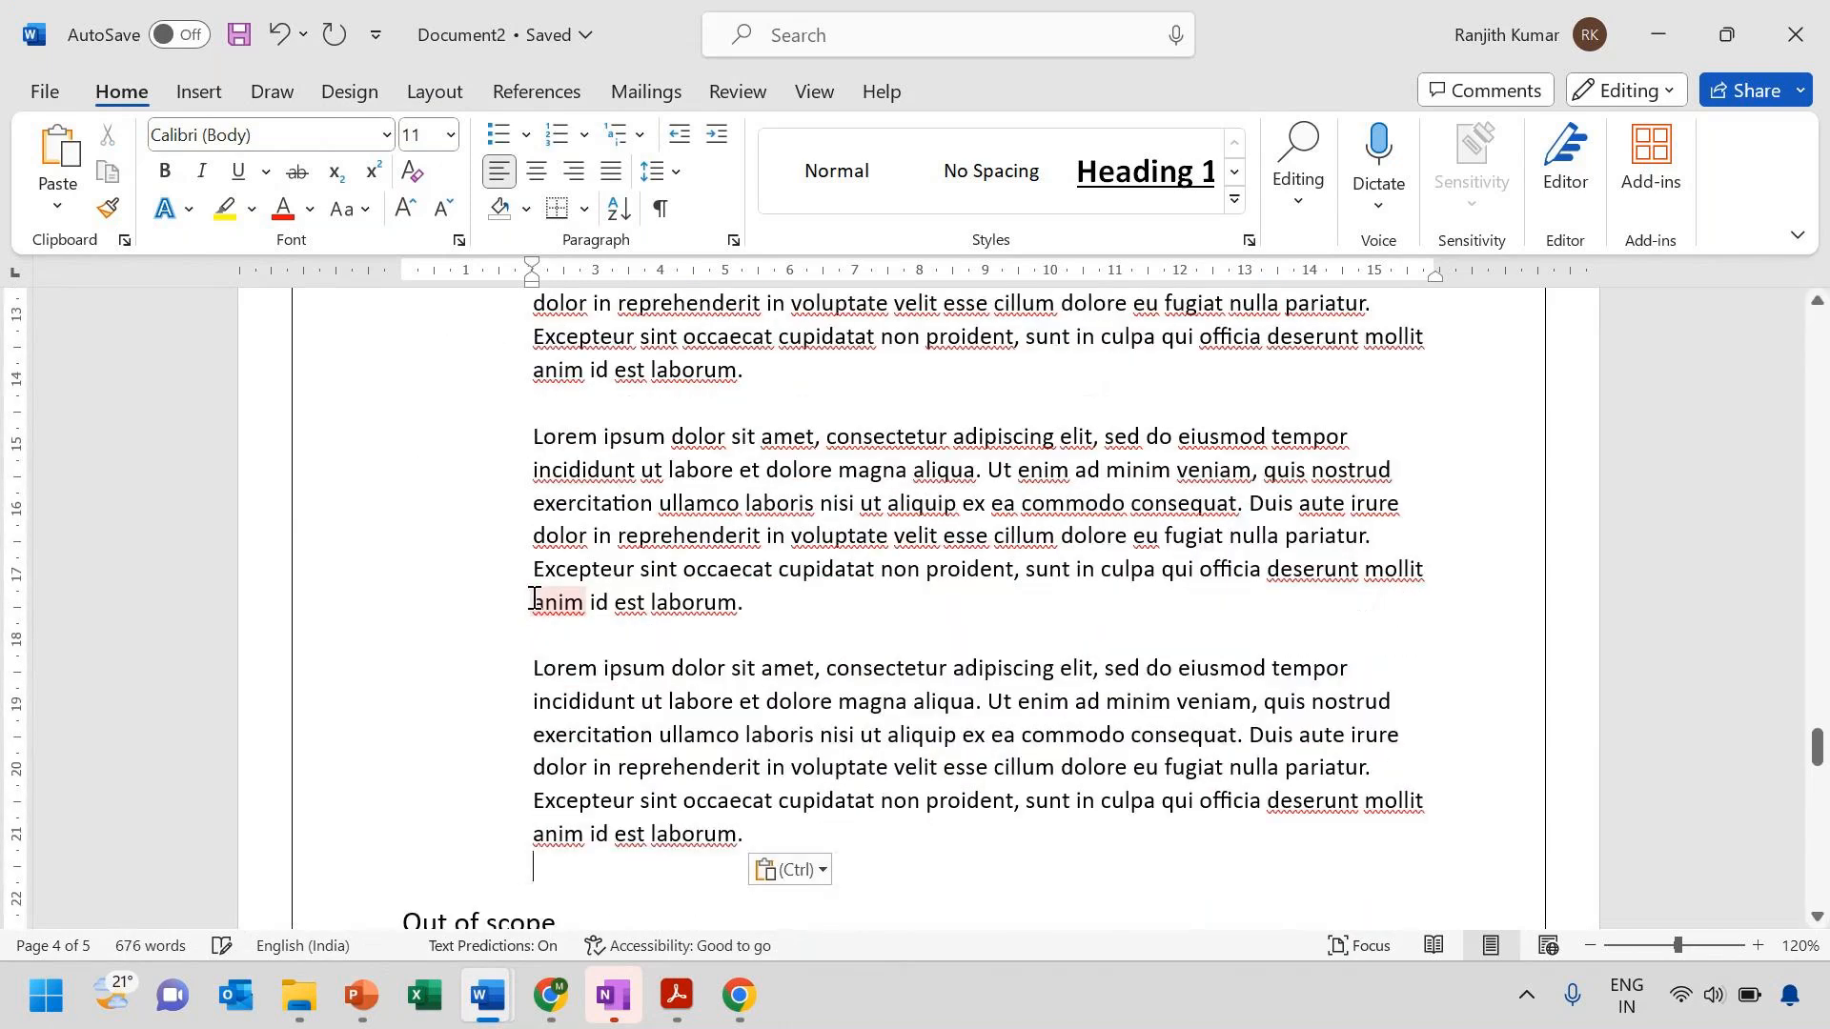
key(ctrl+v)
key(ctrl+v)
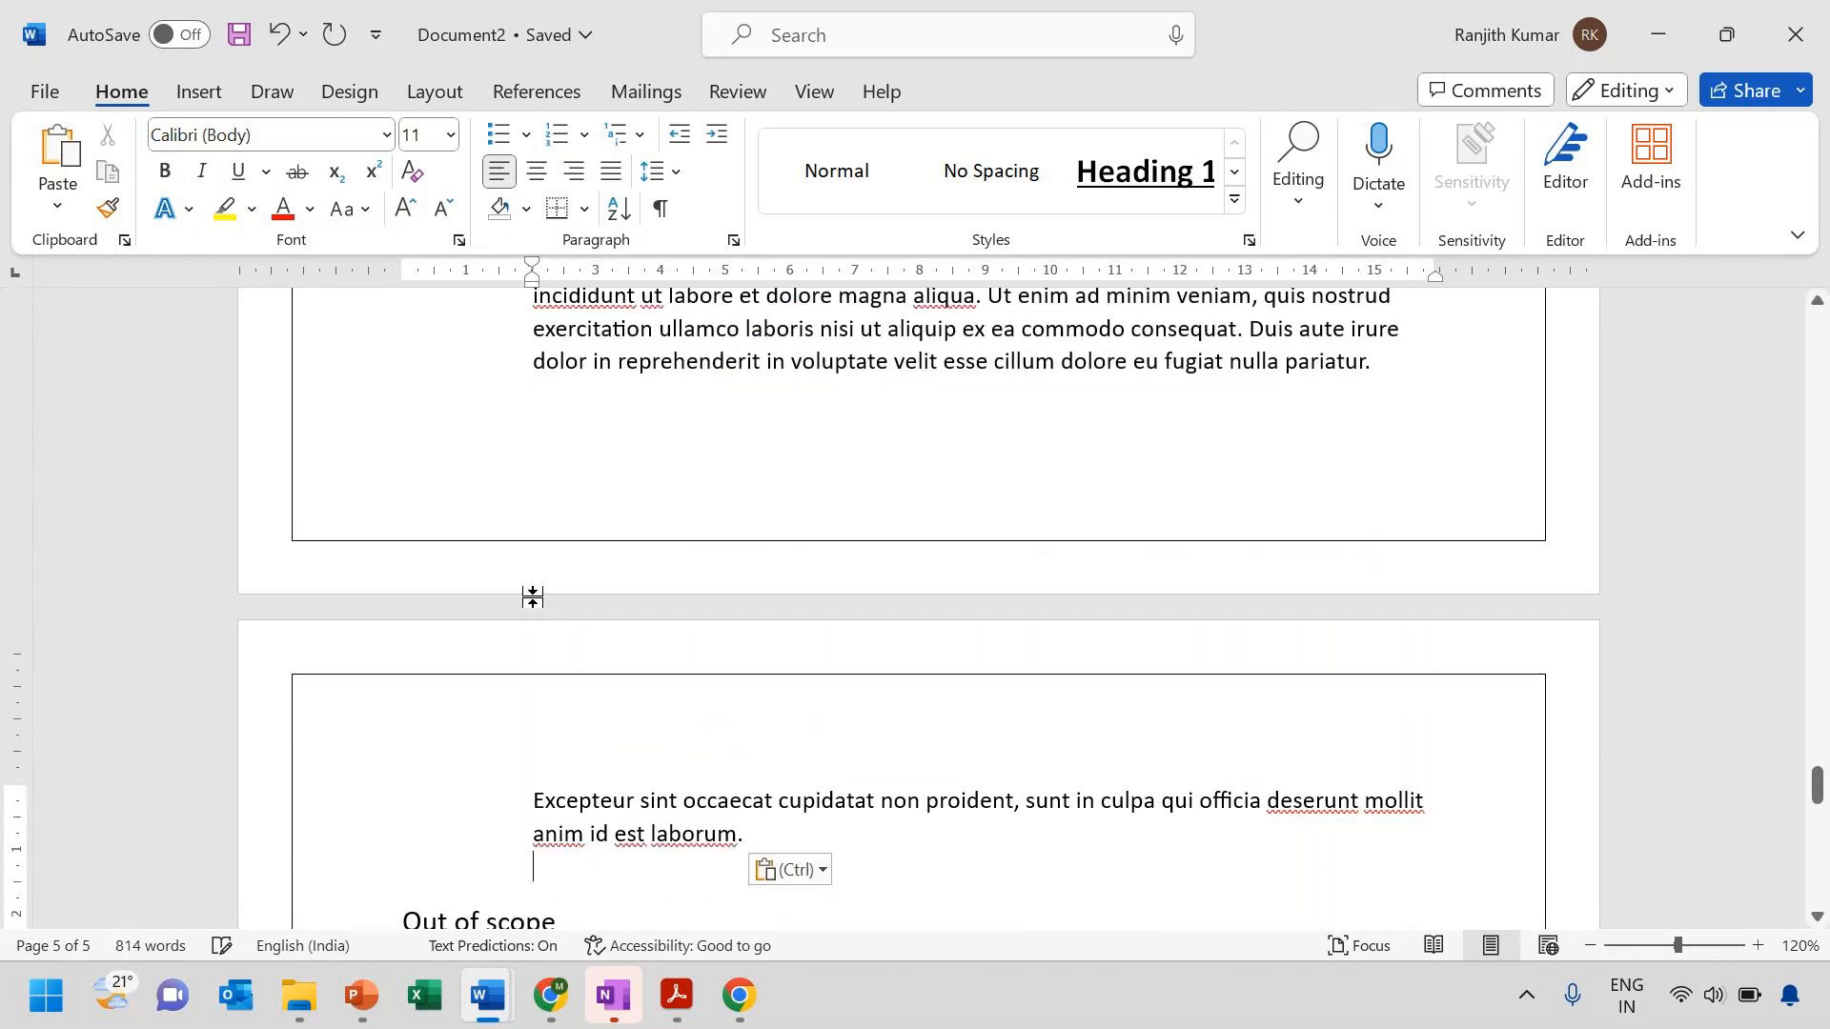
Update the entire table of contents to reflect the added "In-Scope" paragraphs
scroll(535, 598, up, 15)
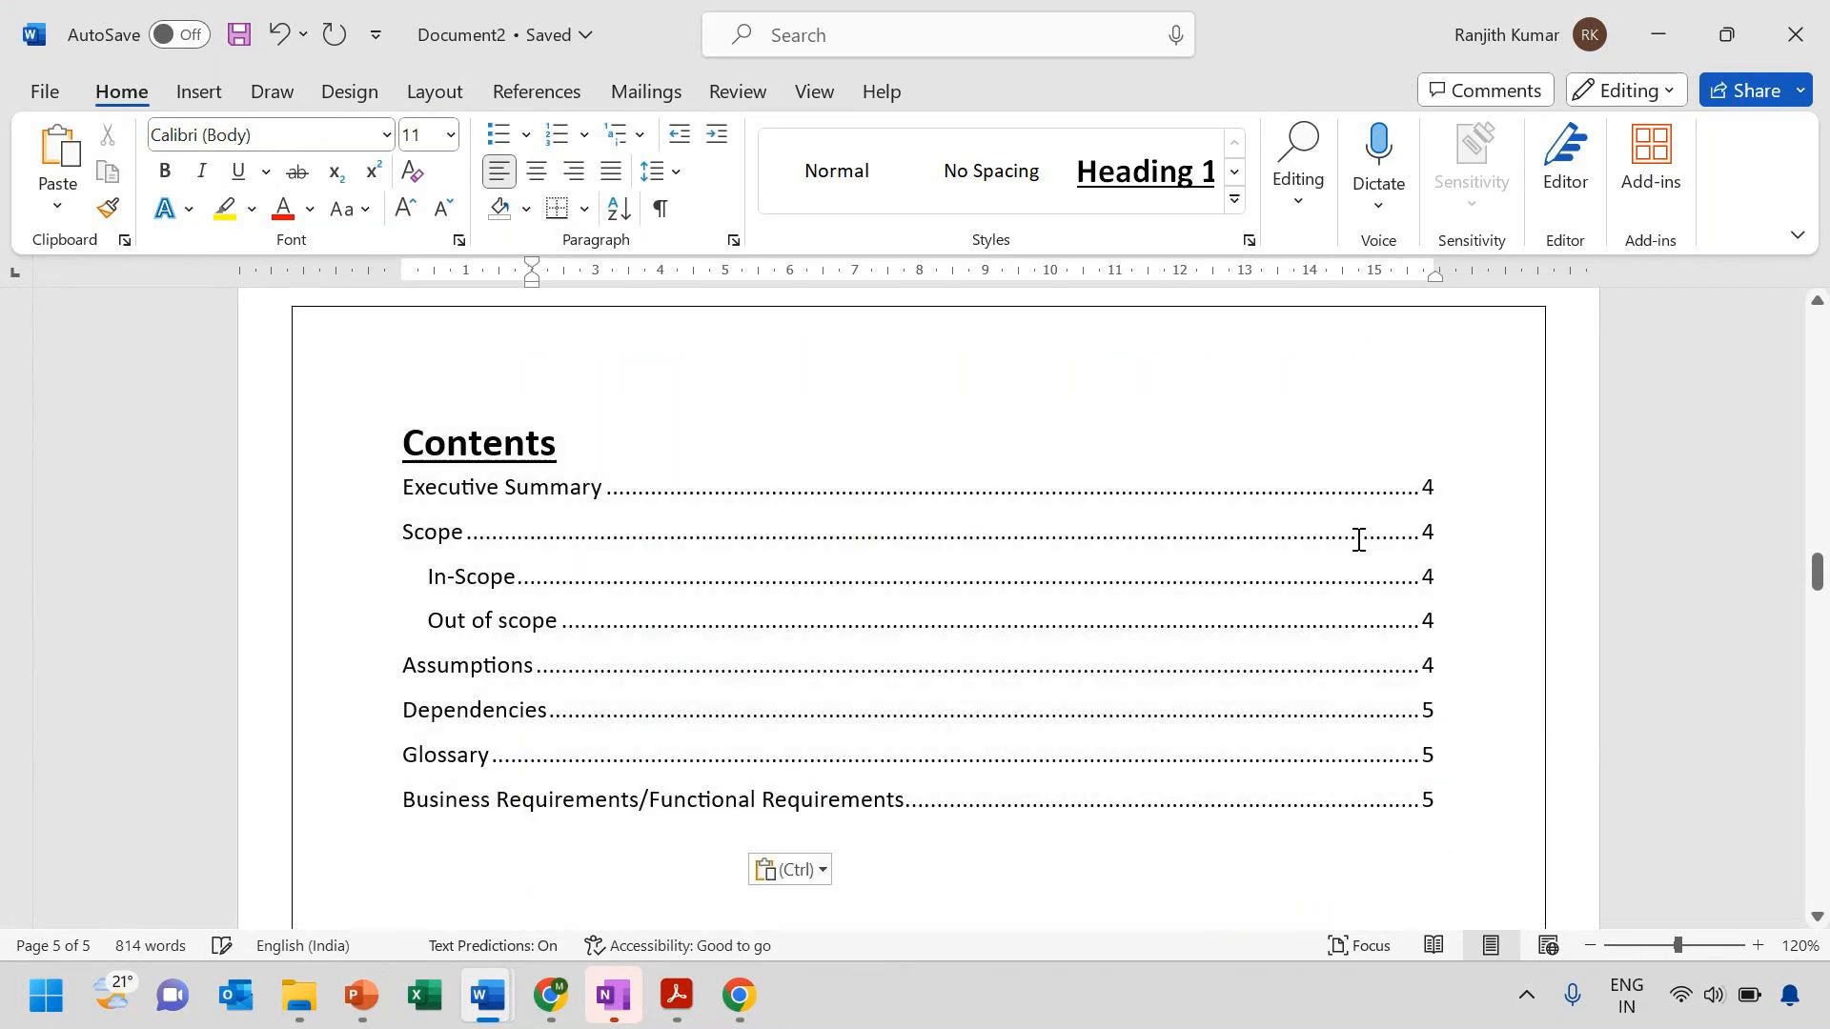
click(745, 507)
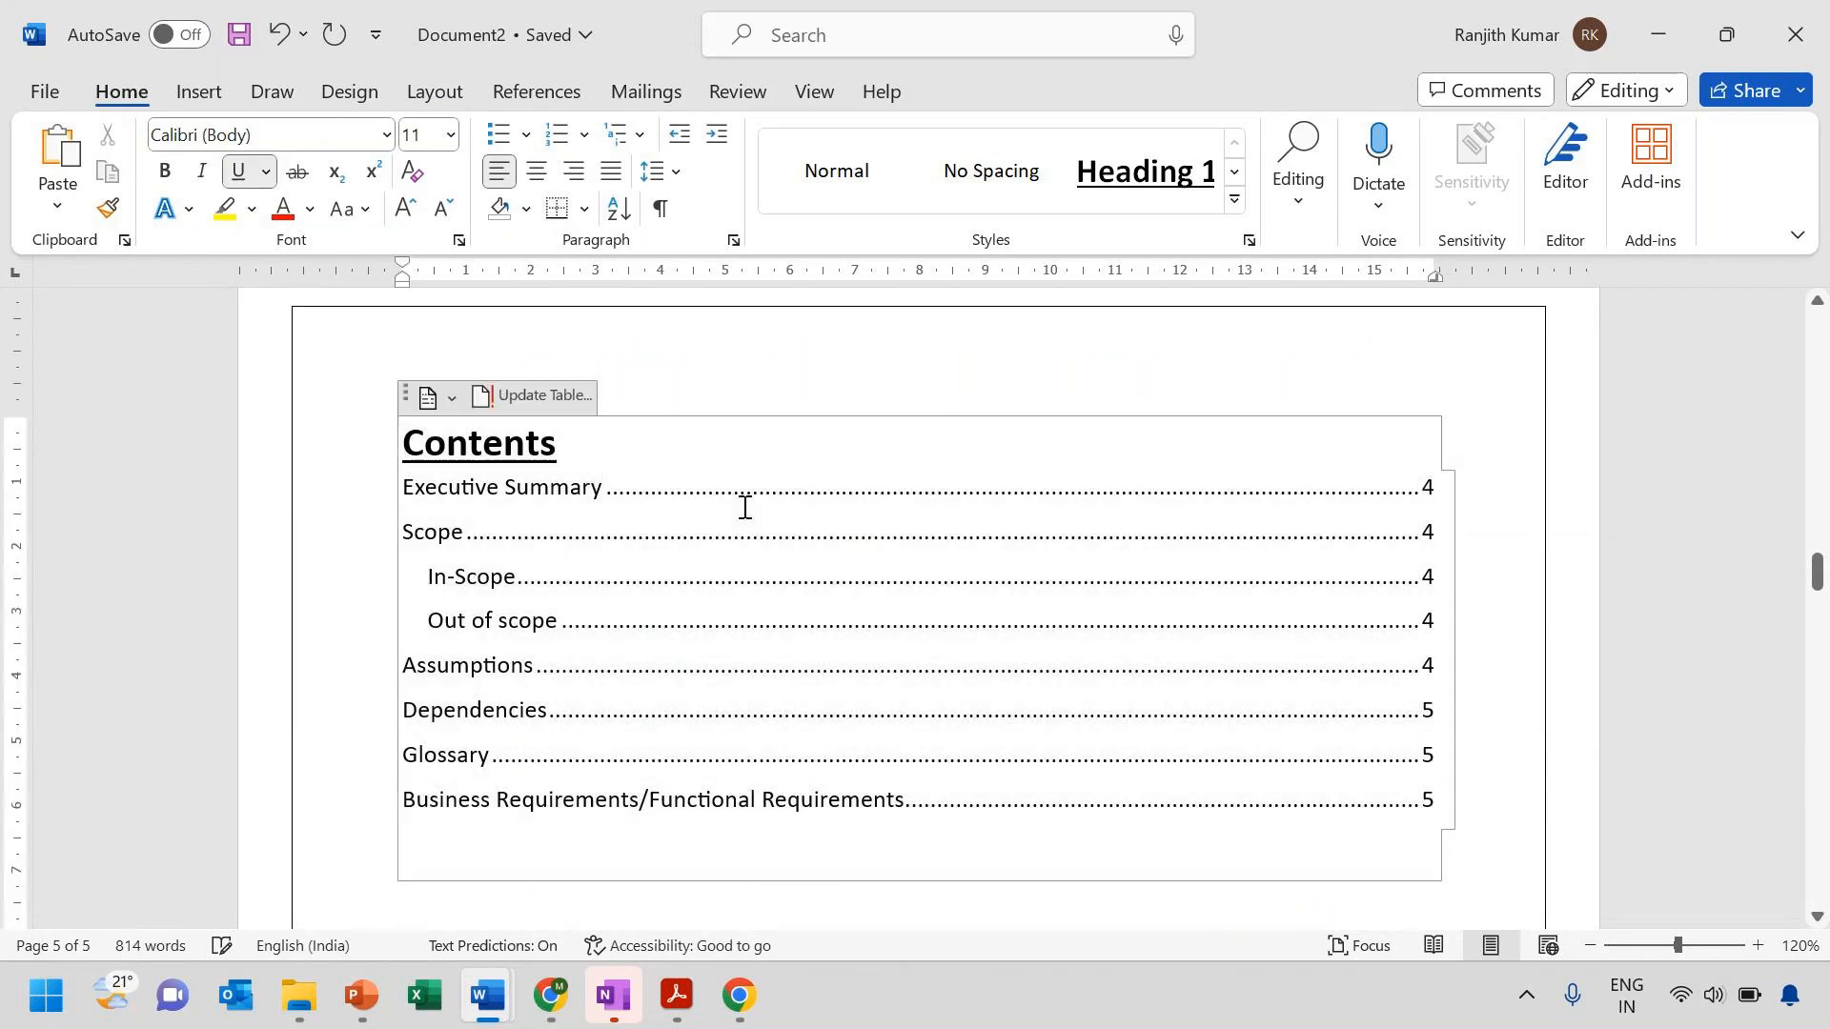
click(558, 408)
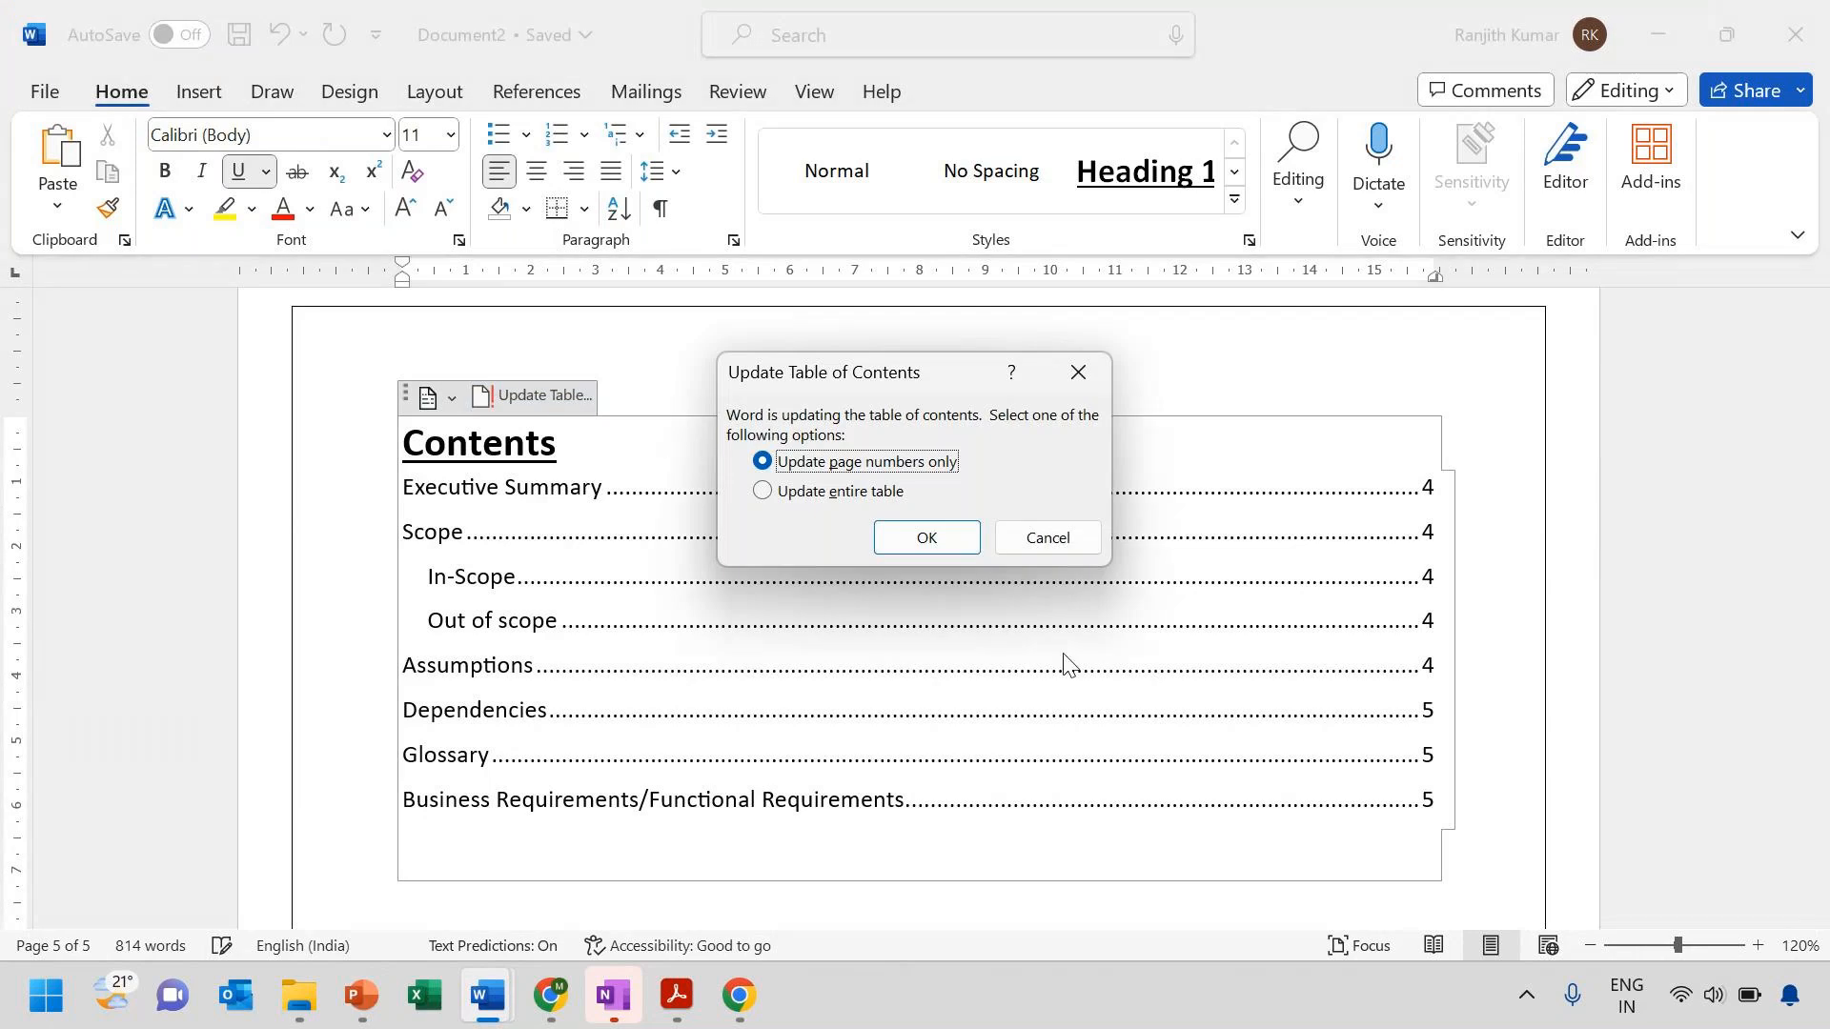
click(839, 493)
click(942, 535)
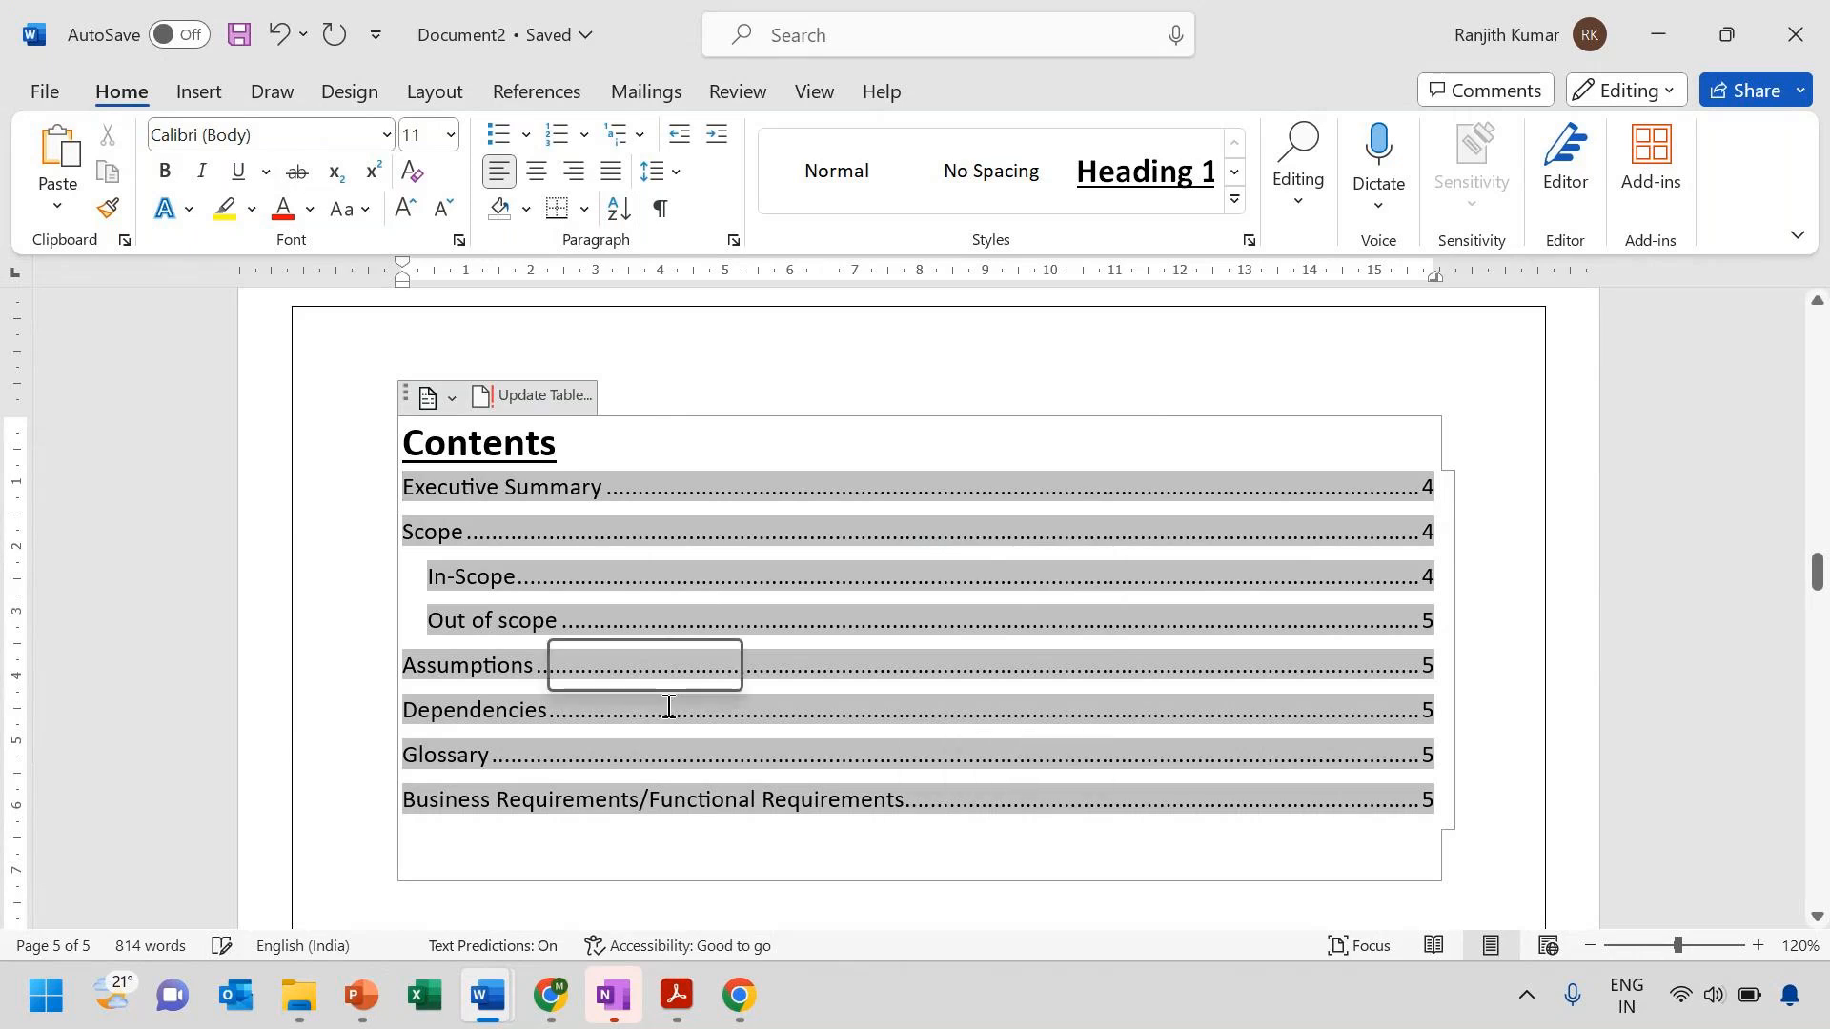
Copy the paragraph under "Out of scope" with its trailing blank lines and paste four copies at the end of the "In-Scope" section
scroll(667, 702, down, 5)
scroll(669, 706, down, 10)
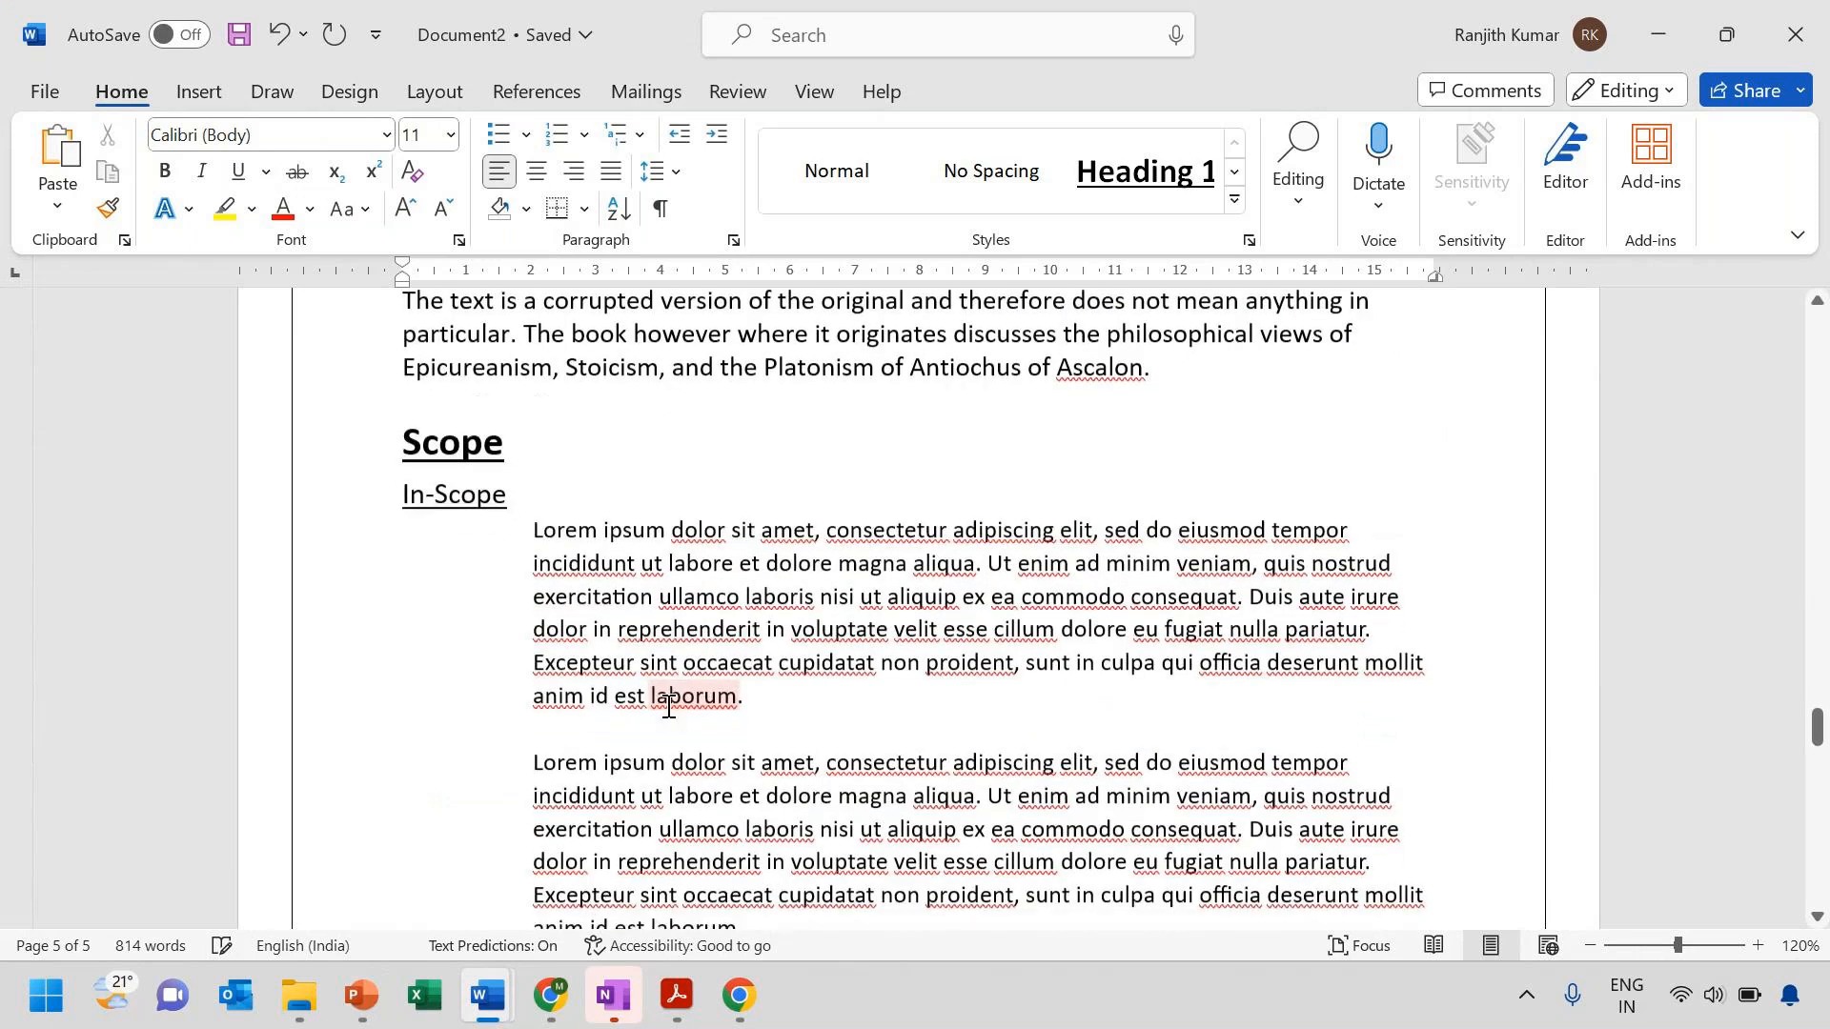
scroll(667, 715, down, 5)
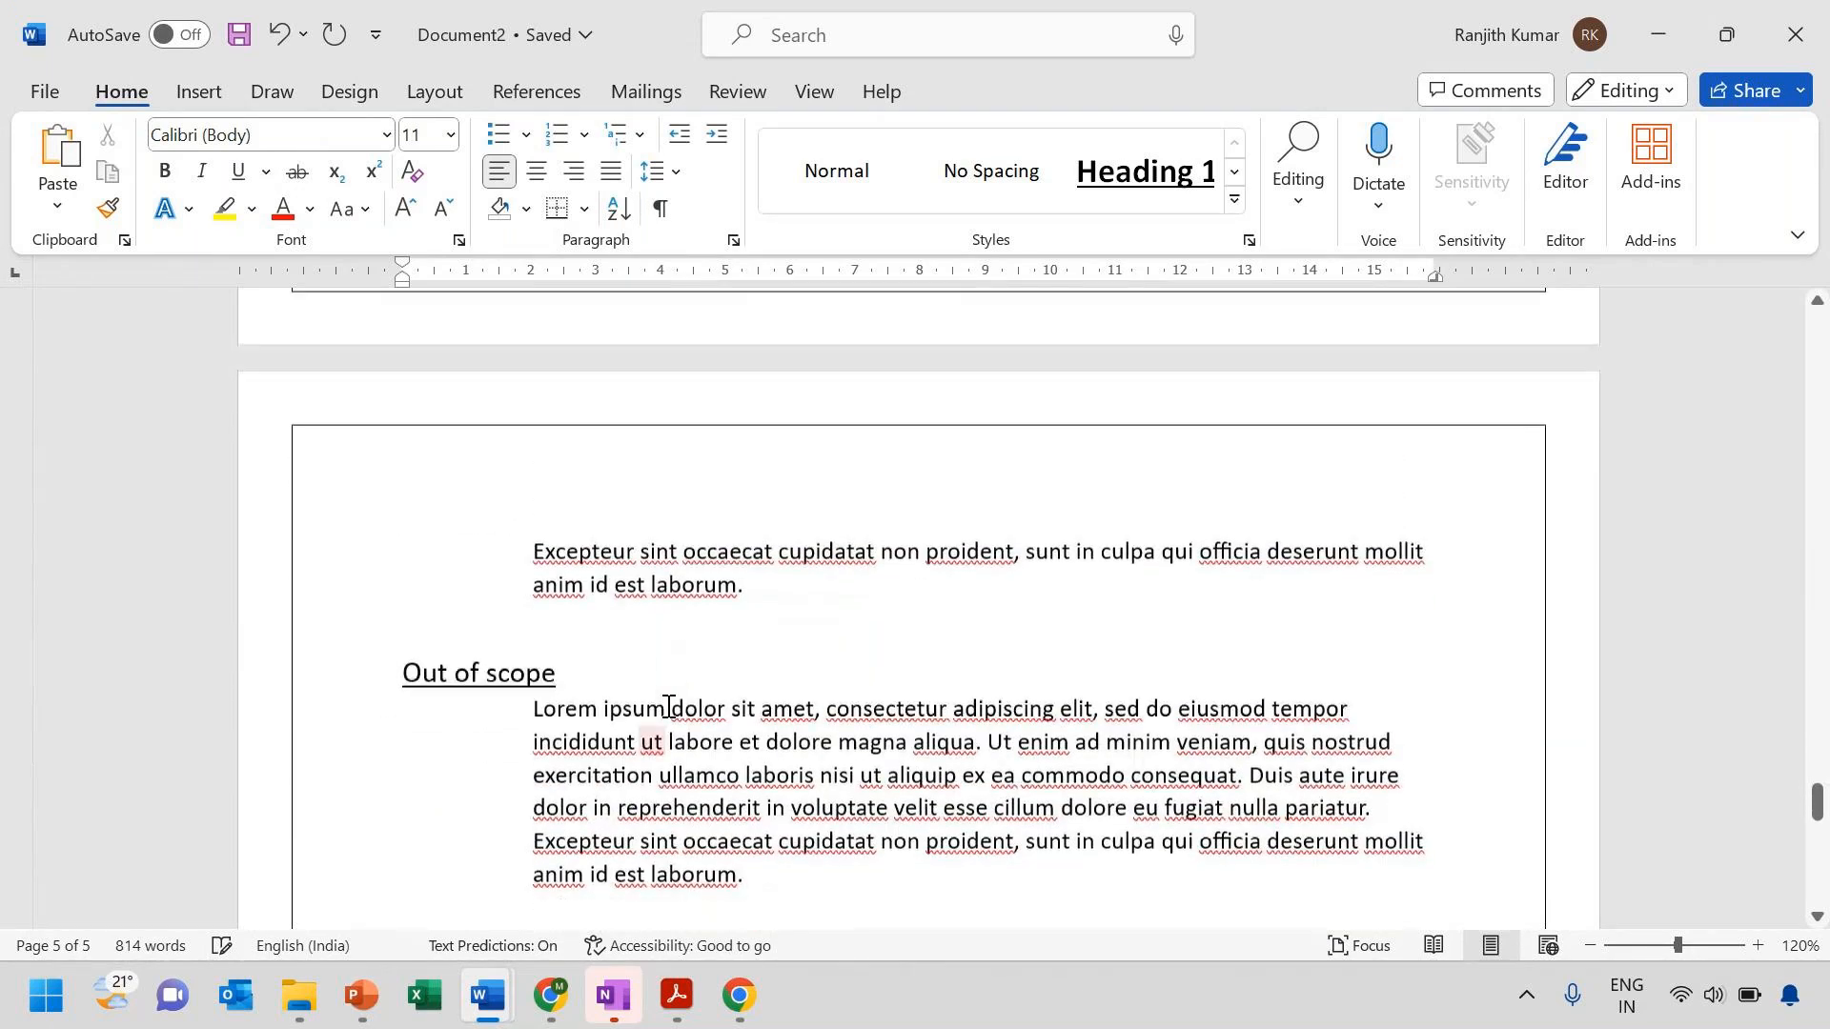
click(528, 680)
key(shift+Down)
key(shift+Down)
key(shift+Down)
key(shift+Down)
key(shift+Down)
key(shift+Down)
key(shift+Down)
key(ctrl+c)
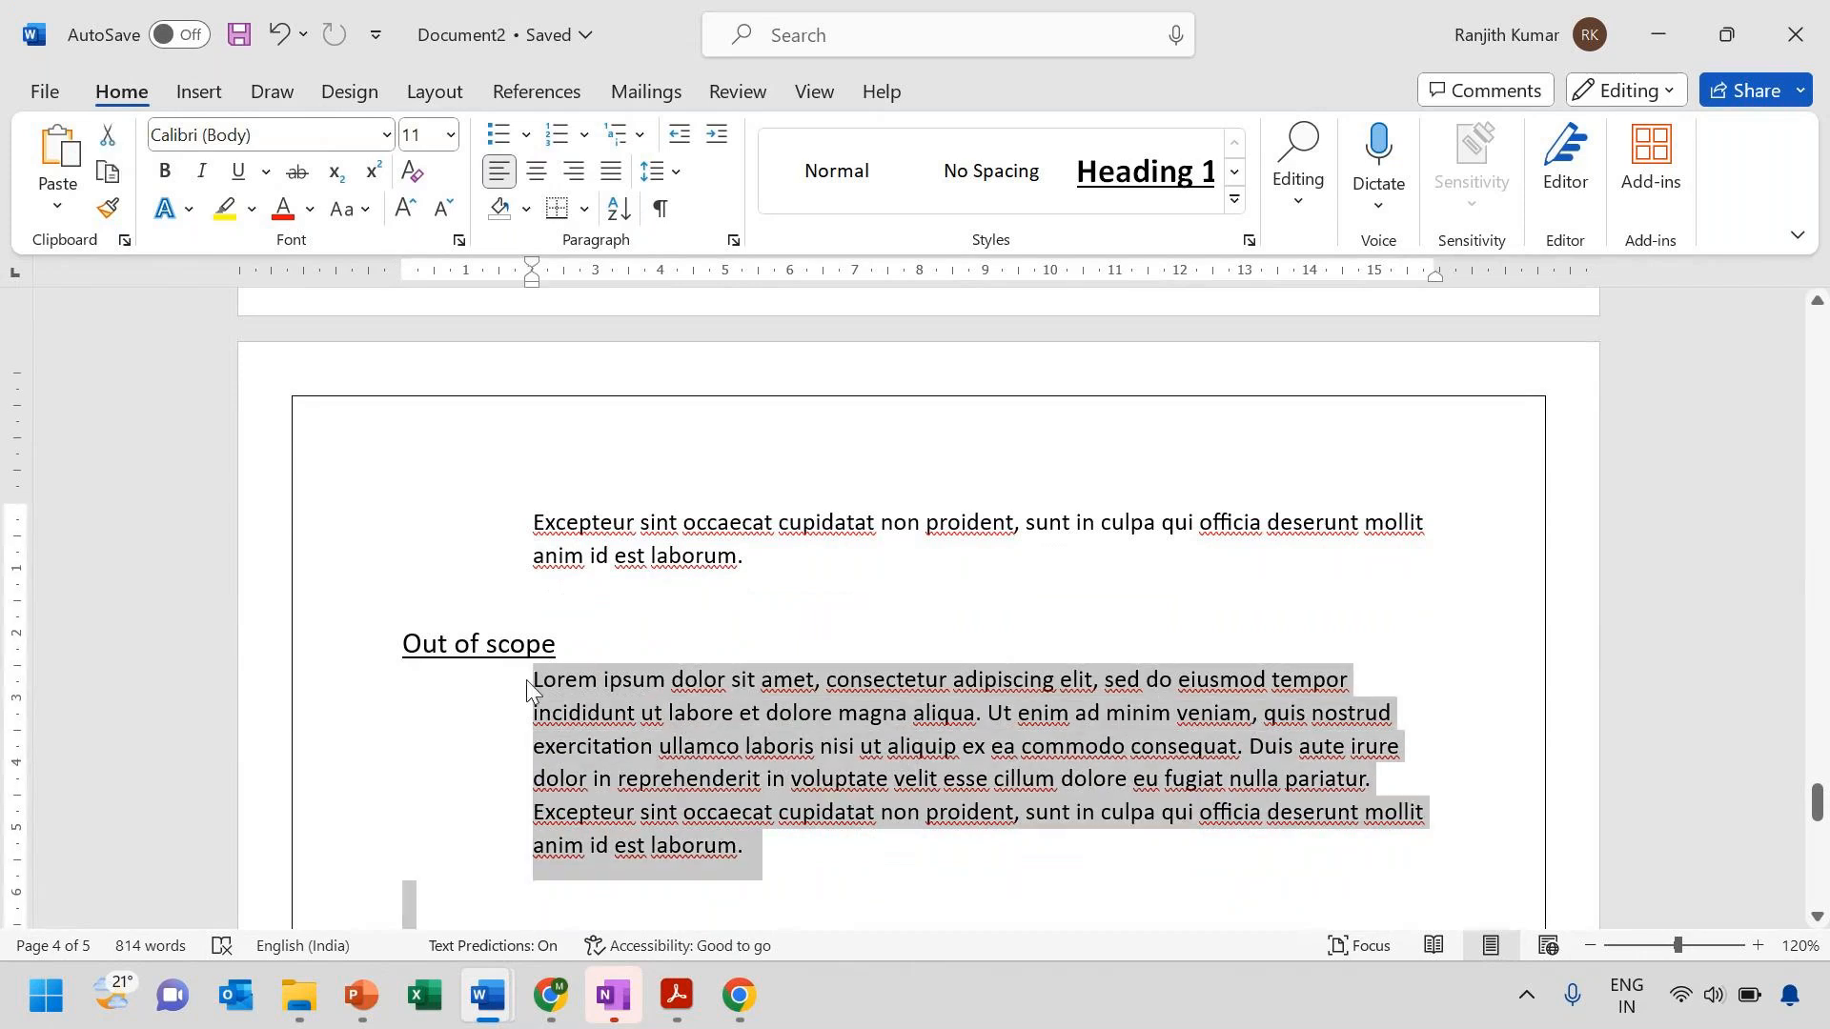
key(Up)
key(Up)
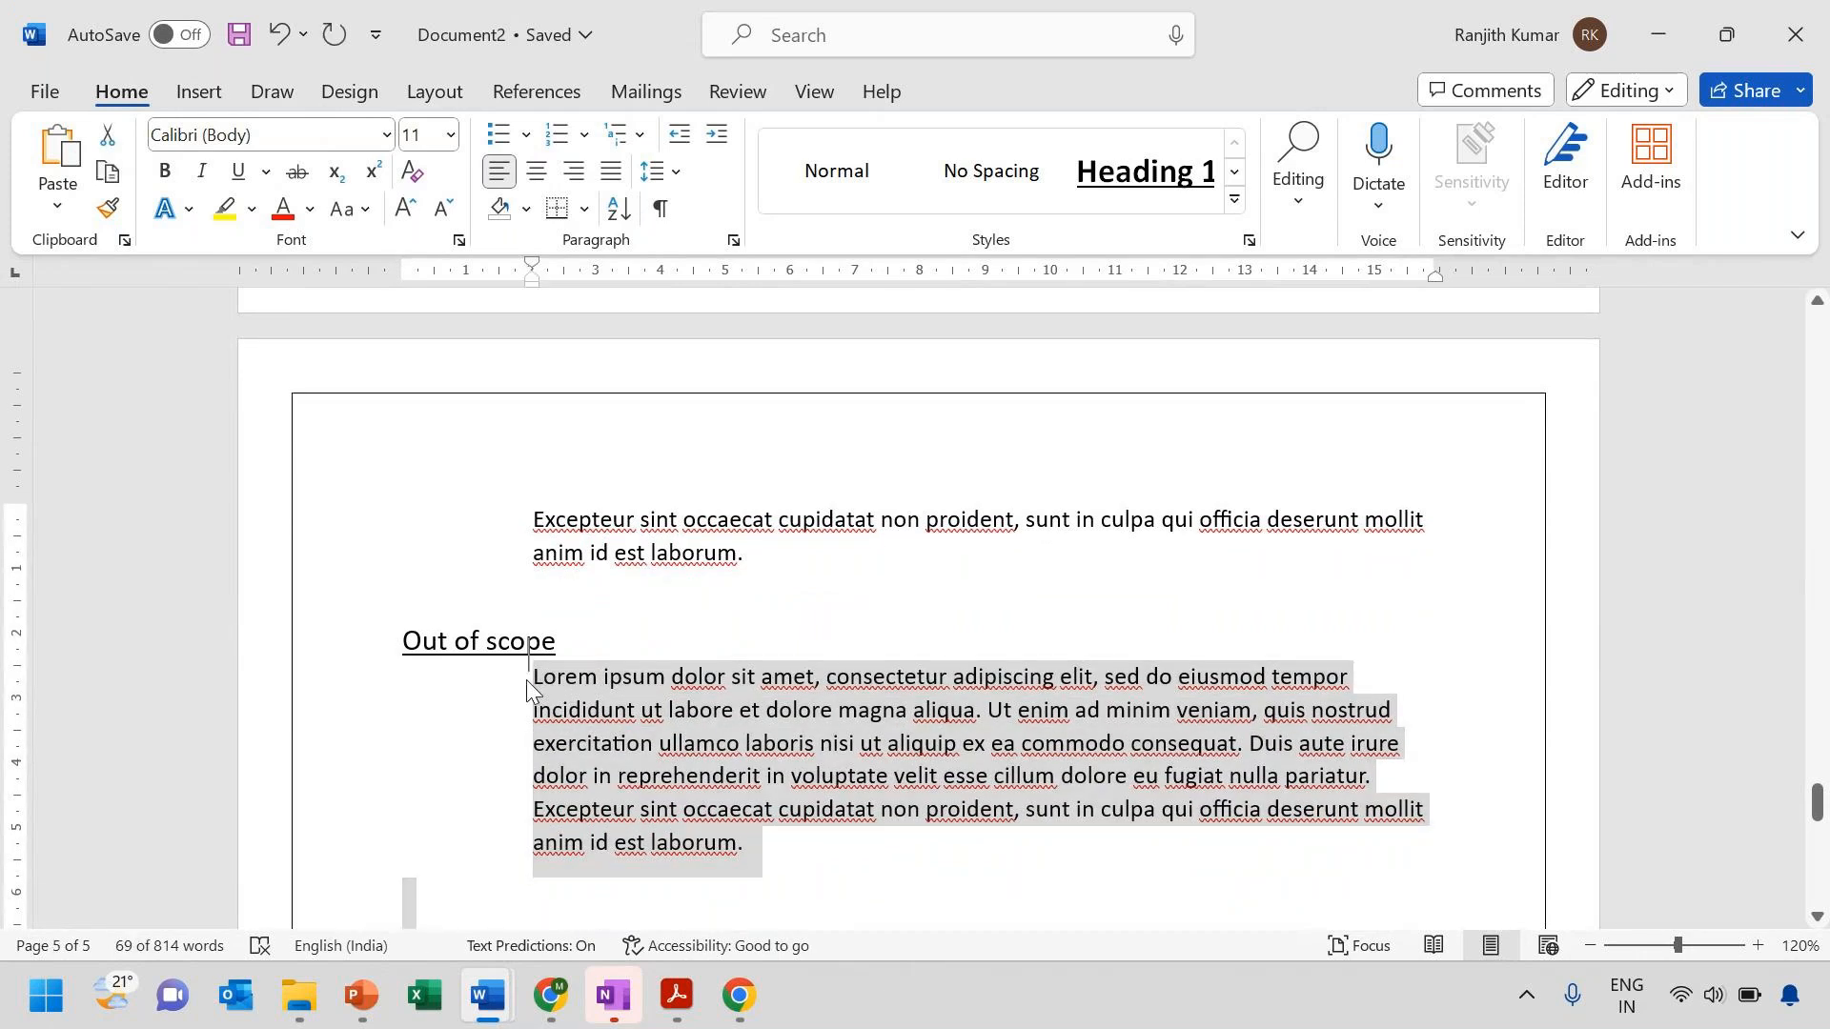
key(Return)
key(Return)
key(ctrl+v)
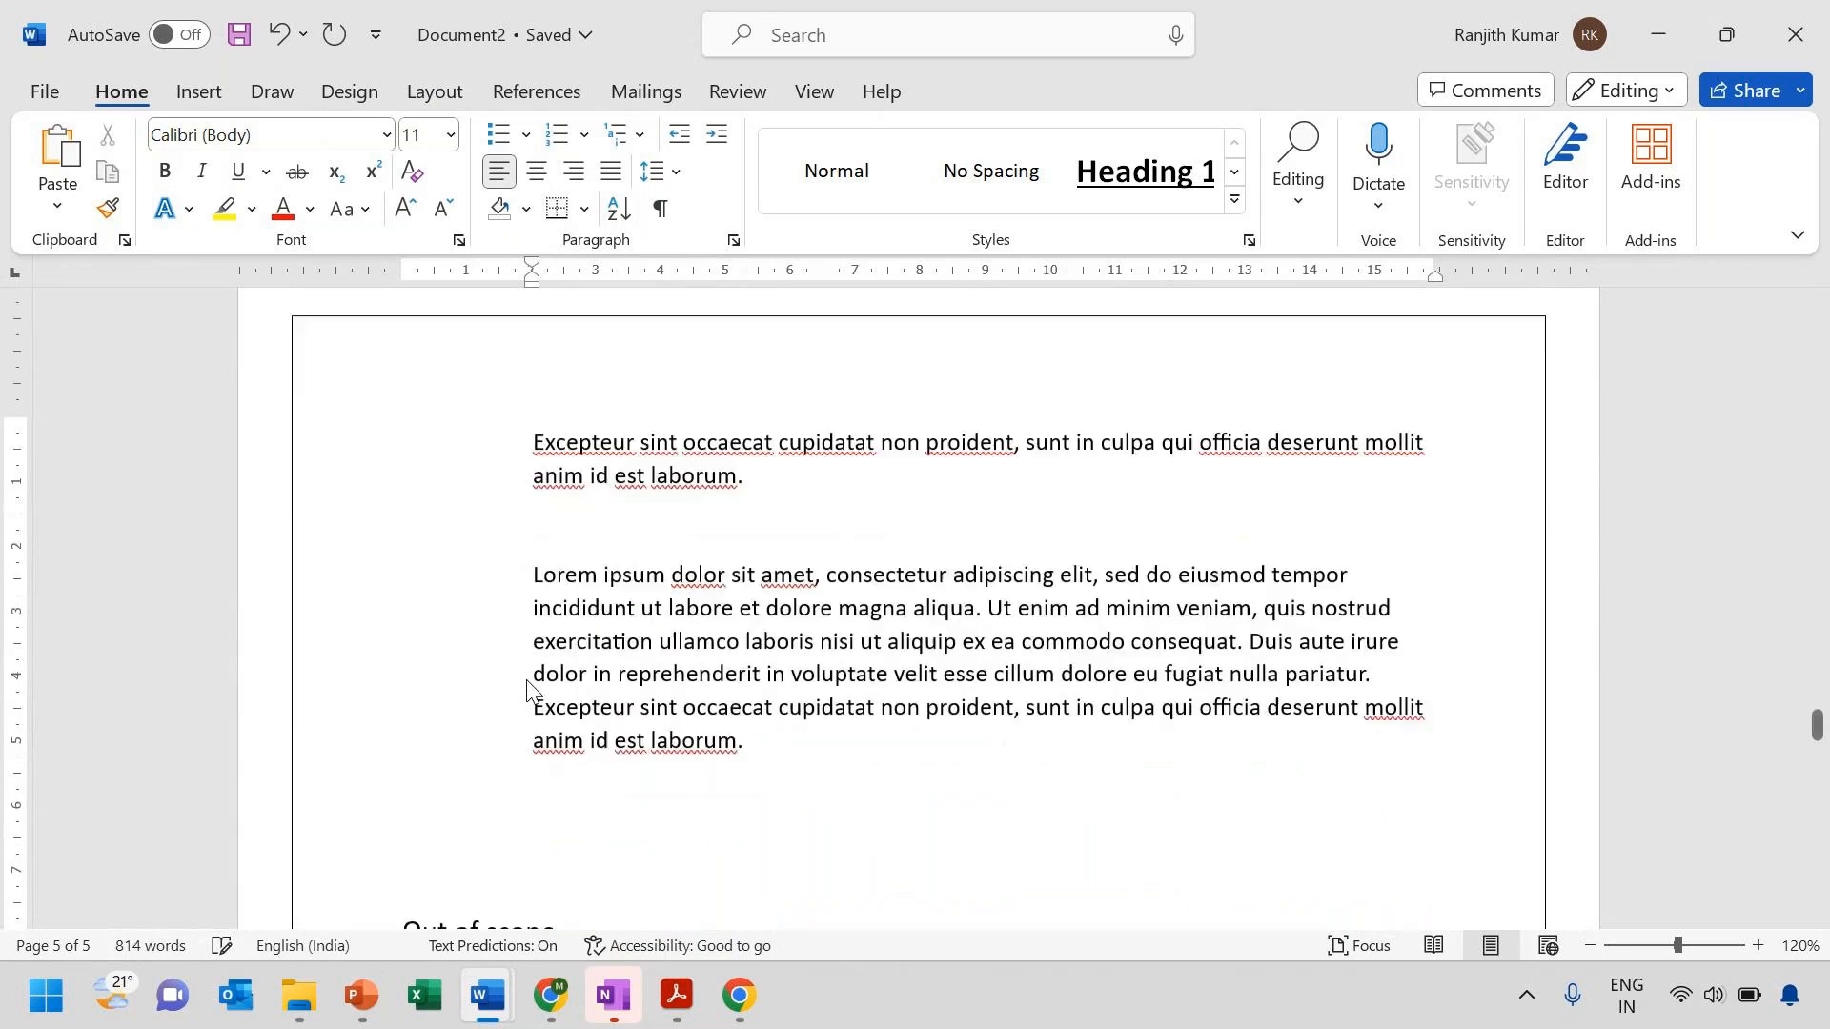
scroll(527, 686, down, 6)
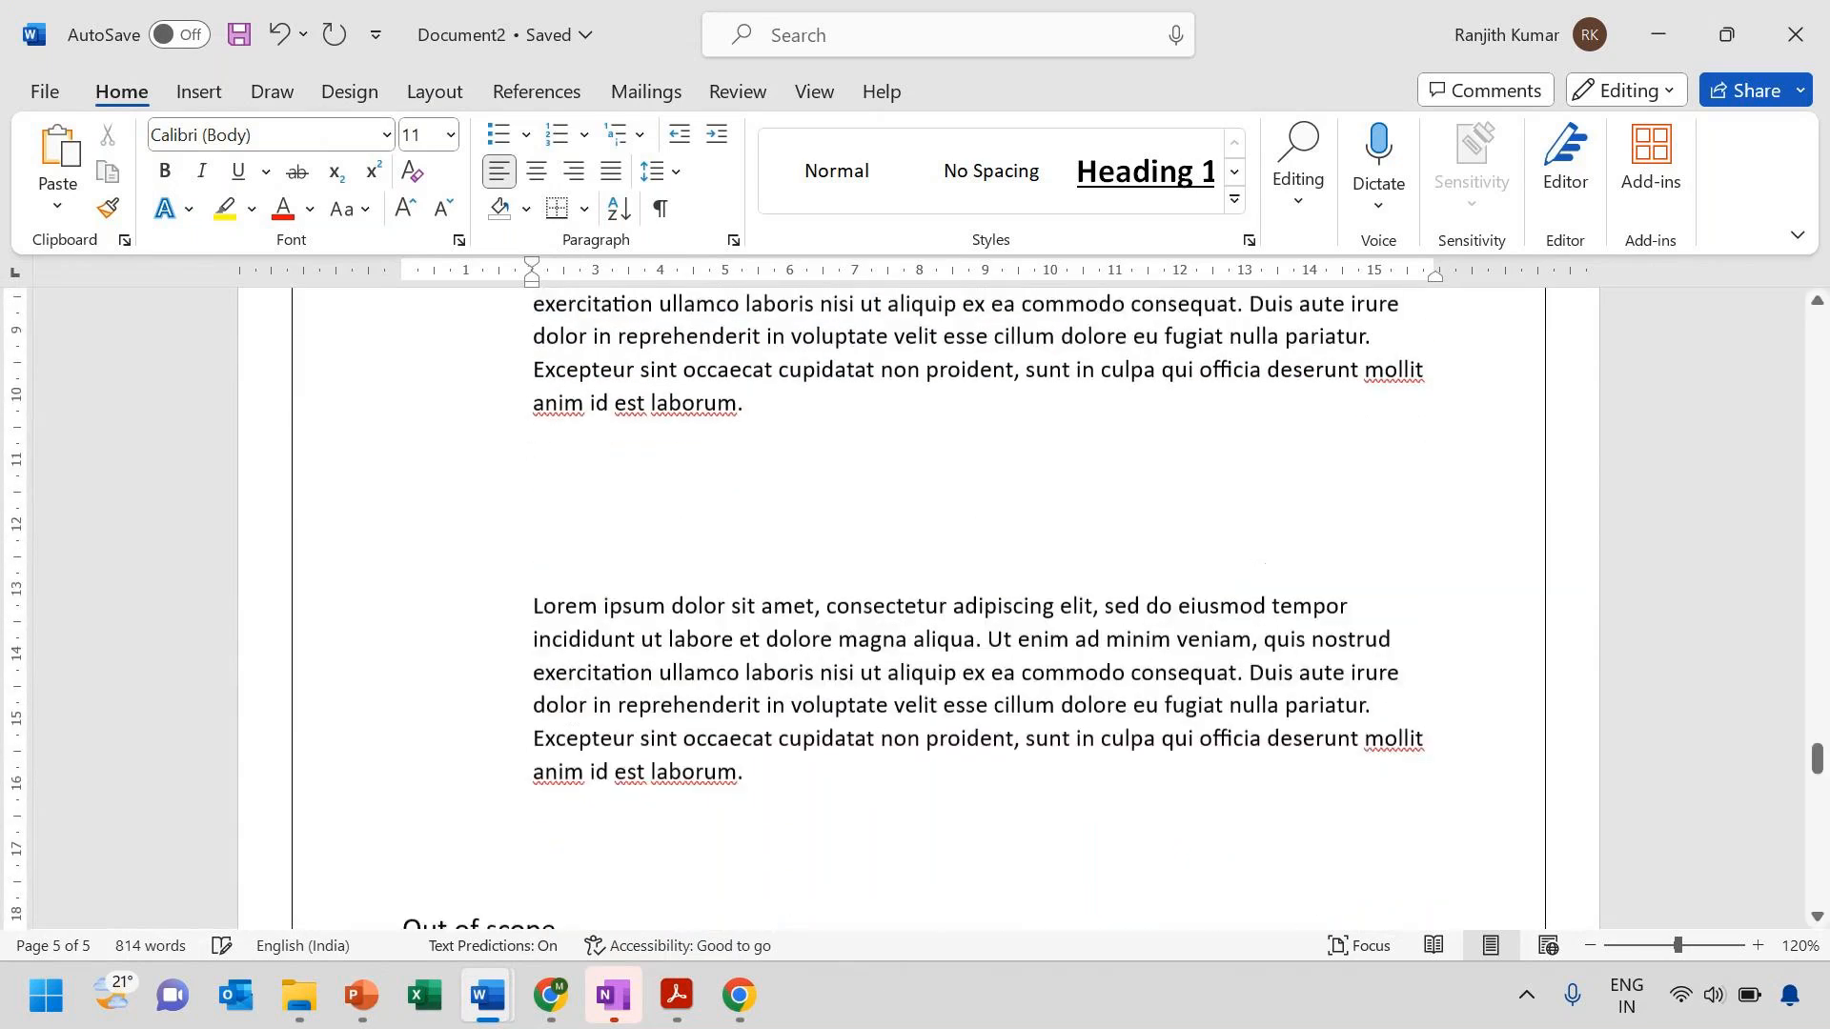
key(ctrl+v)
key(ctrl+v)
key(ctrl+v)
key(ctrl+v)
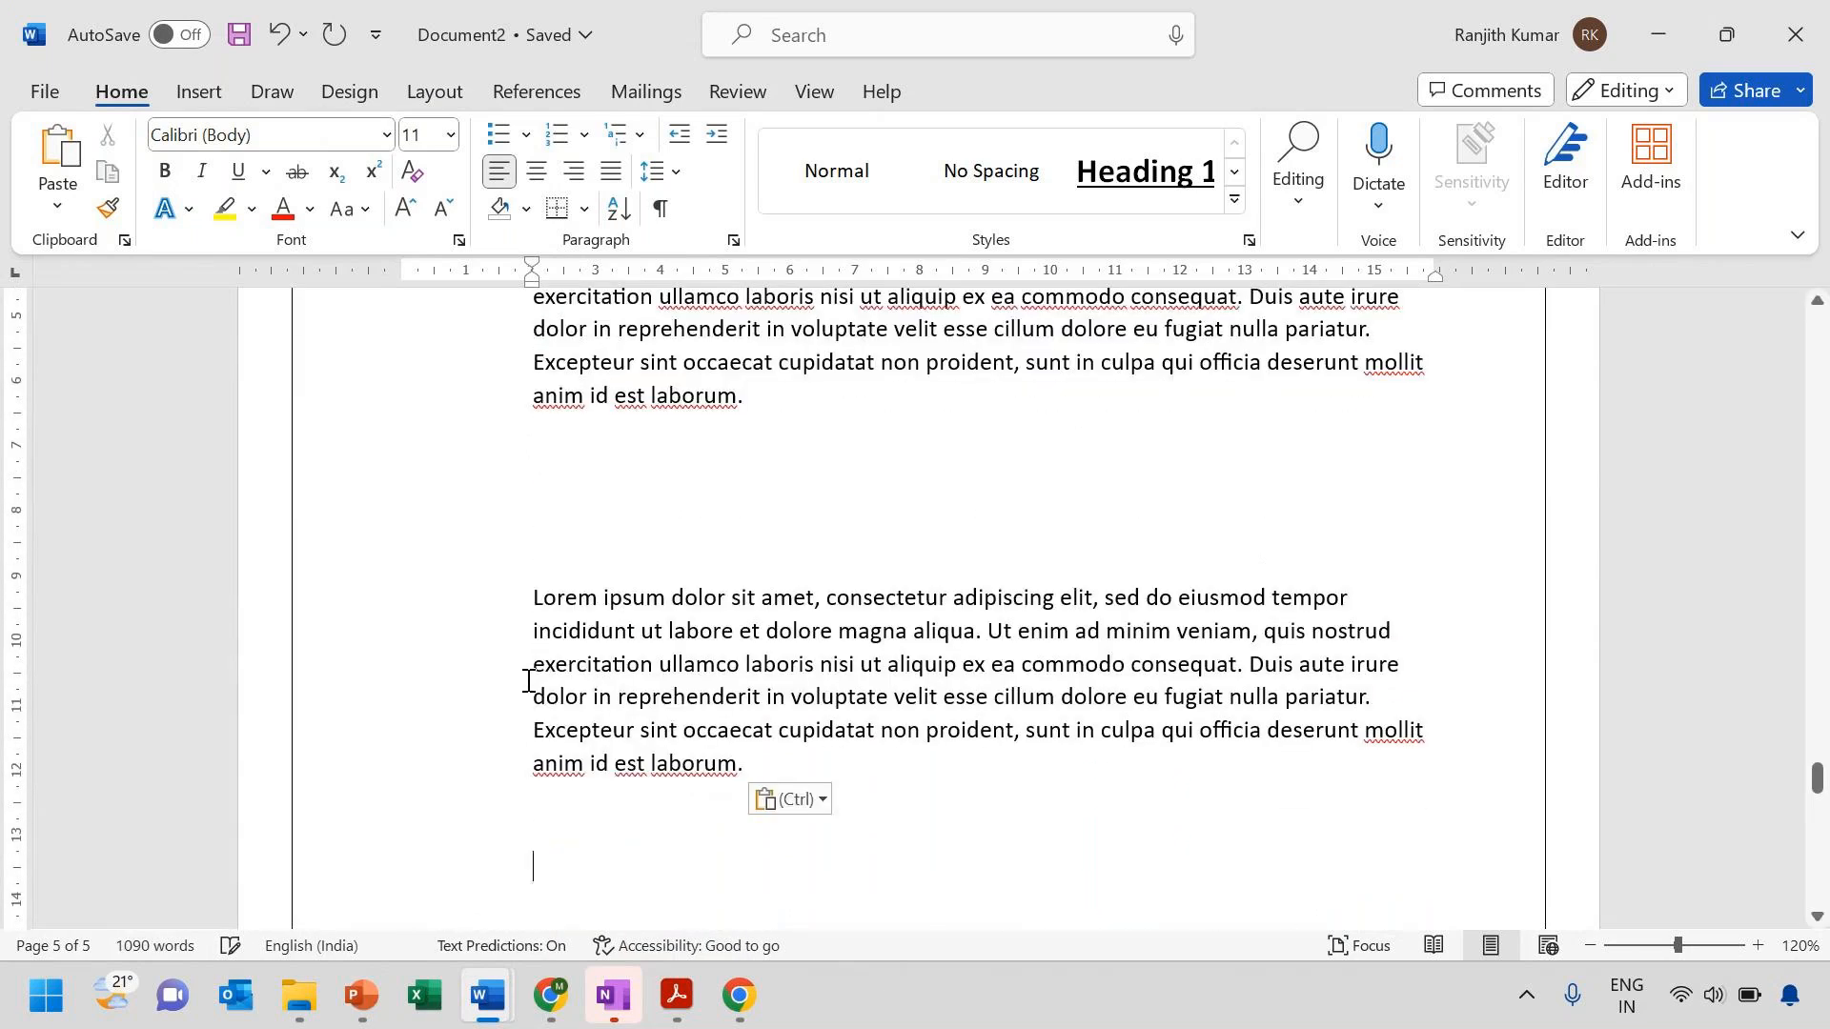
Save the document and update the entire "Contents" table again, including its entries and page numbers
key(Up)
key(Up)
key(Up)
key(Up)
key(Up)
key(Up)
key(Up)
key(Up)
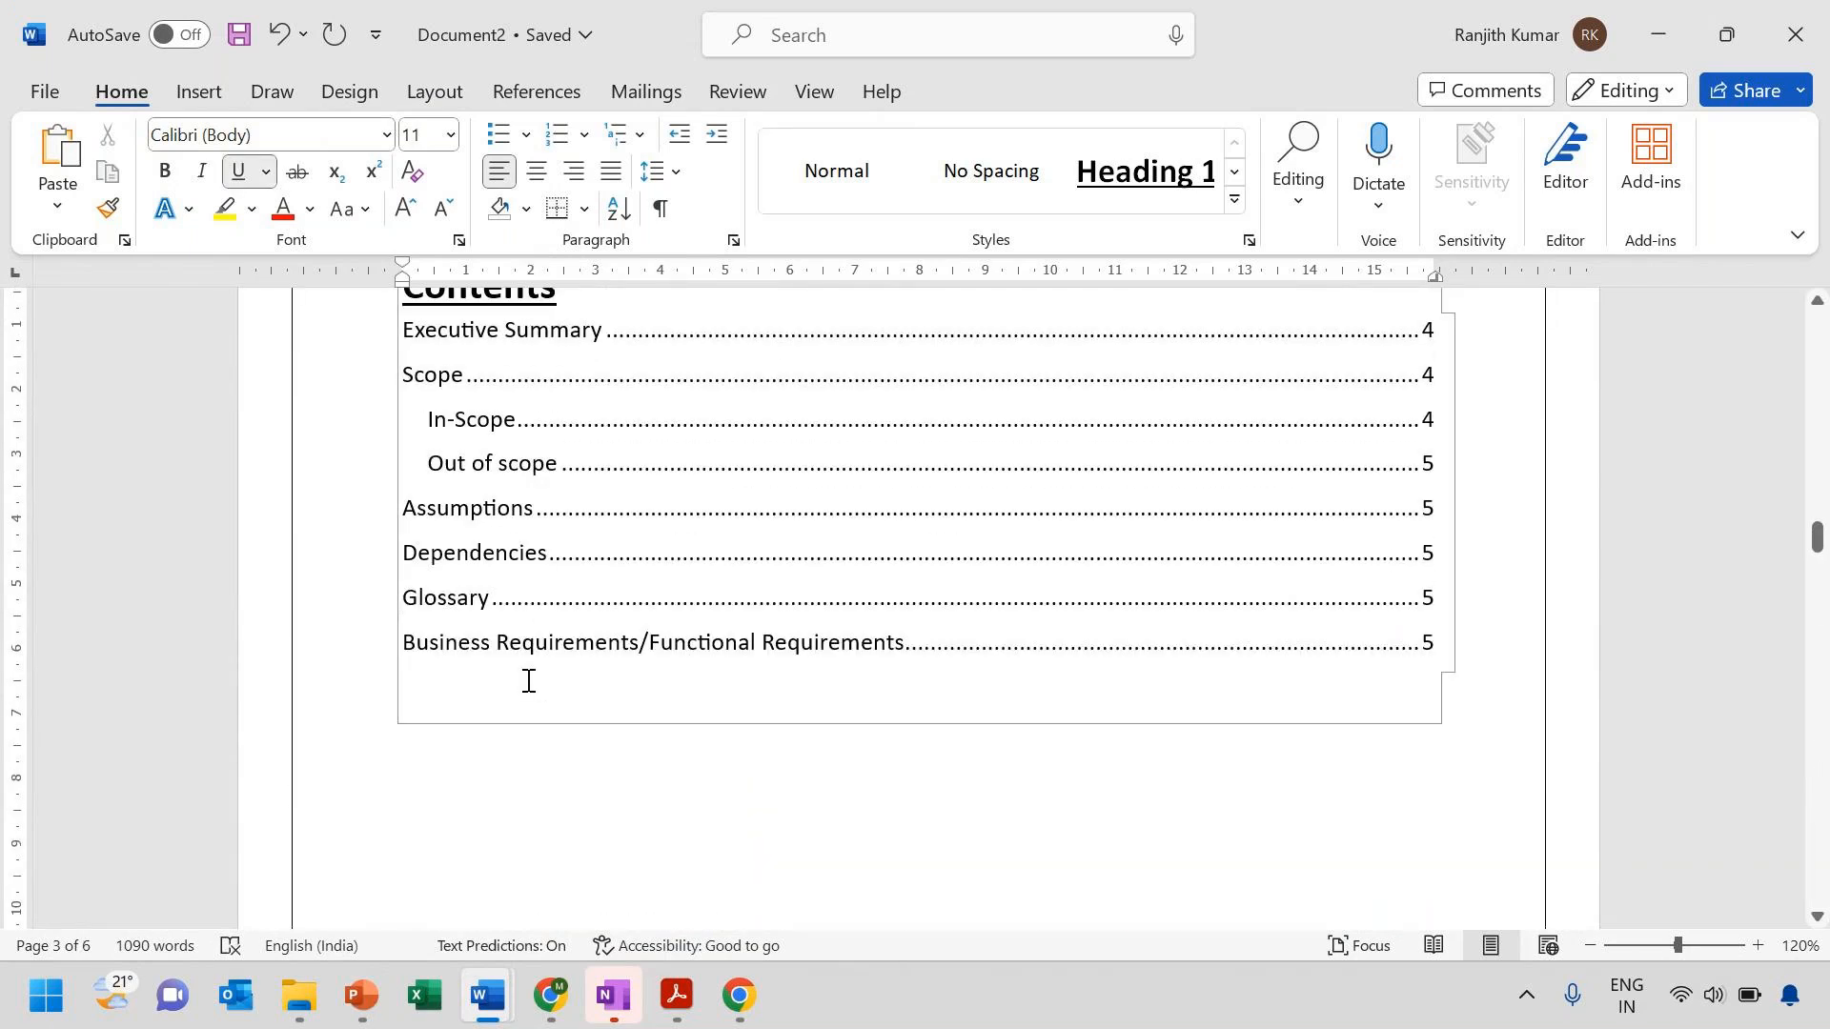
key(ctrl+s)
click(1143, 904)
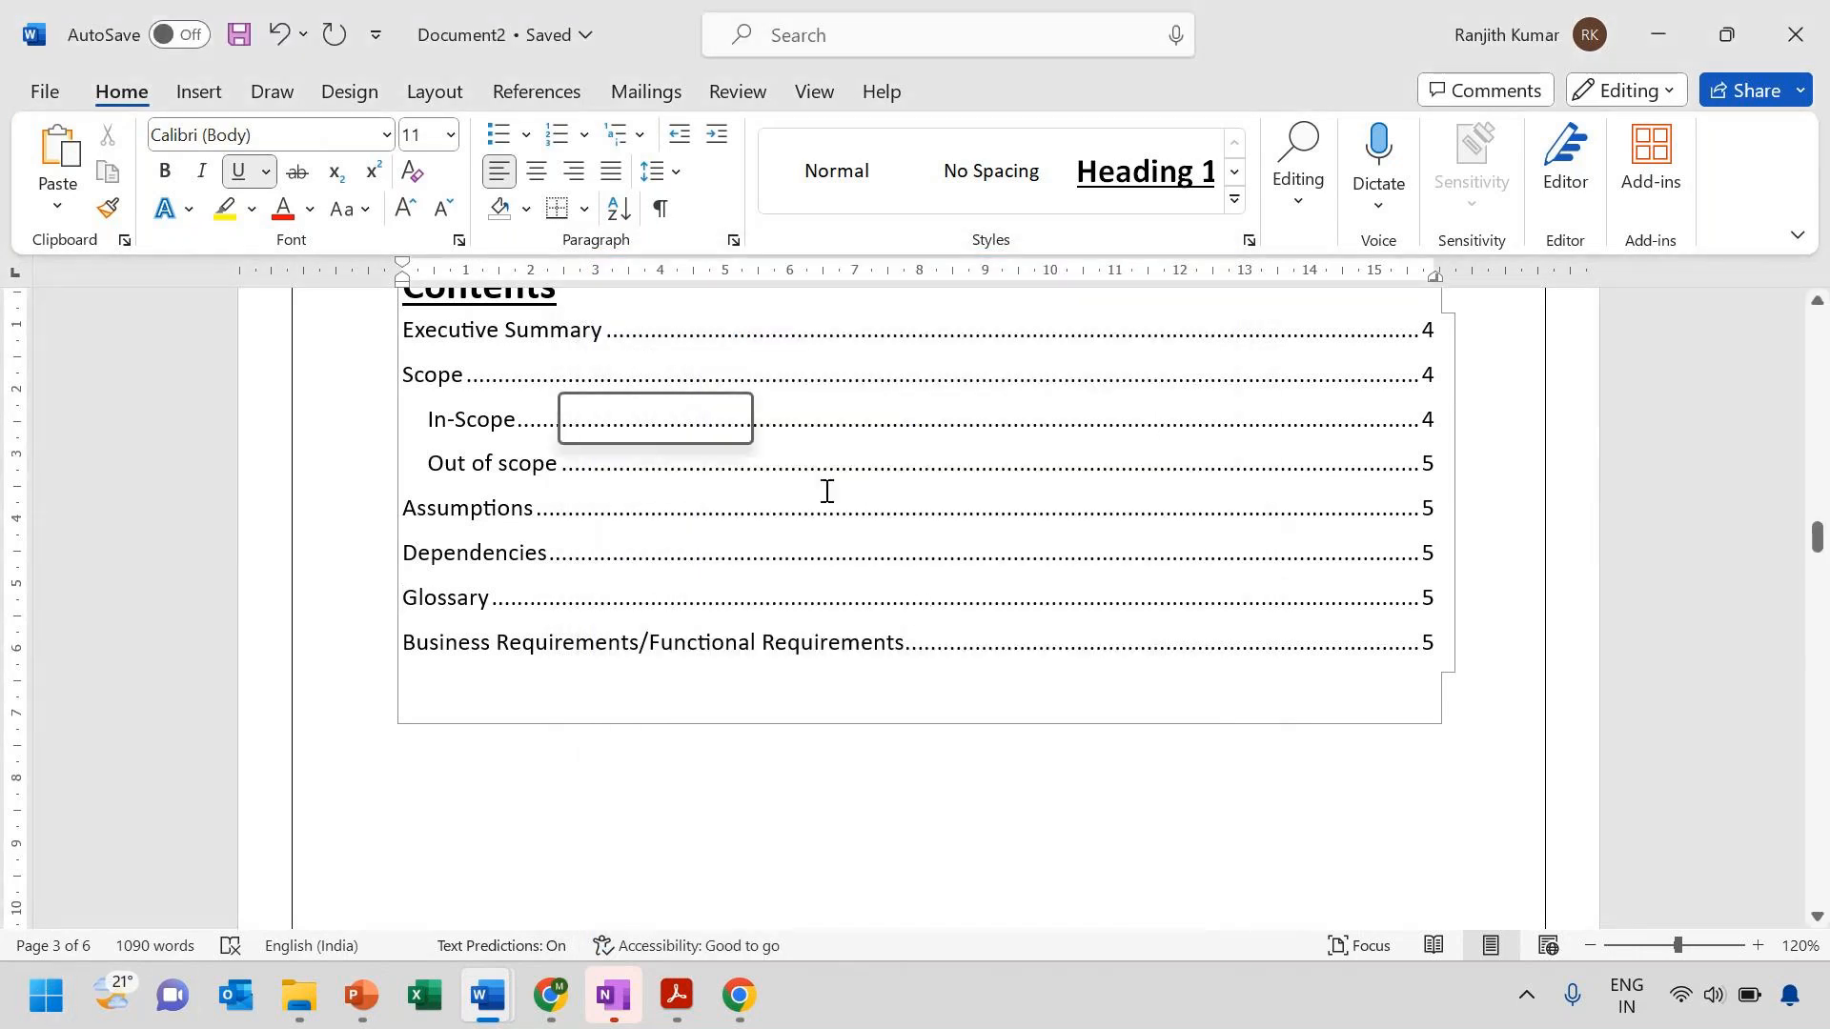
scroll(857, 491, up, 2)
click(545, 385)
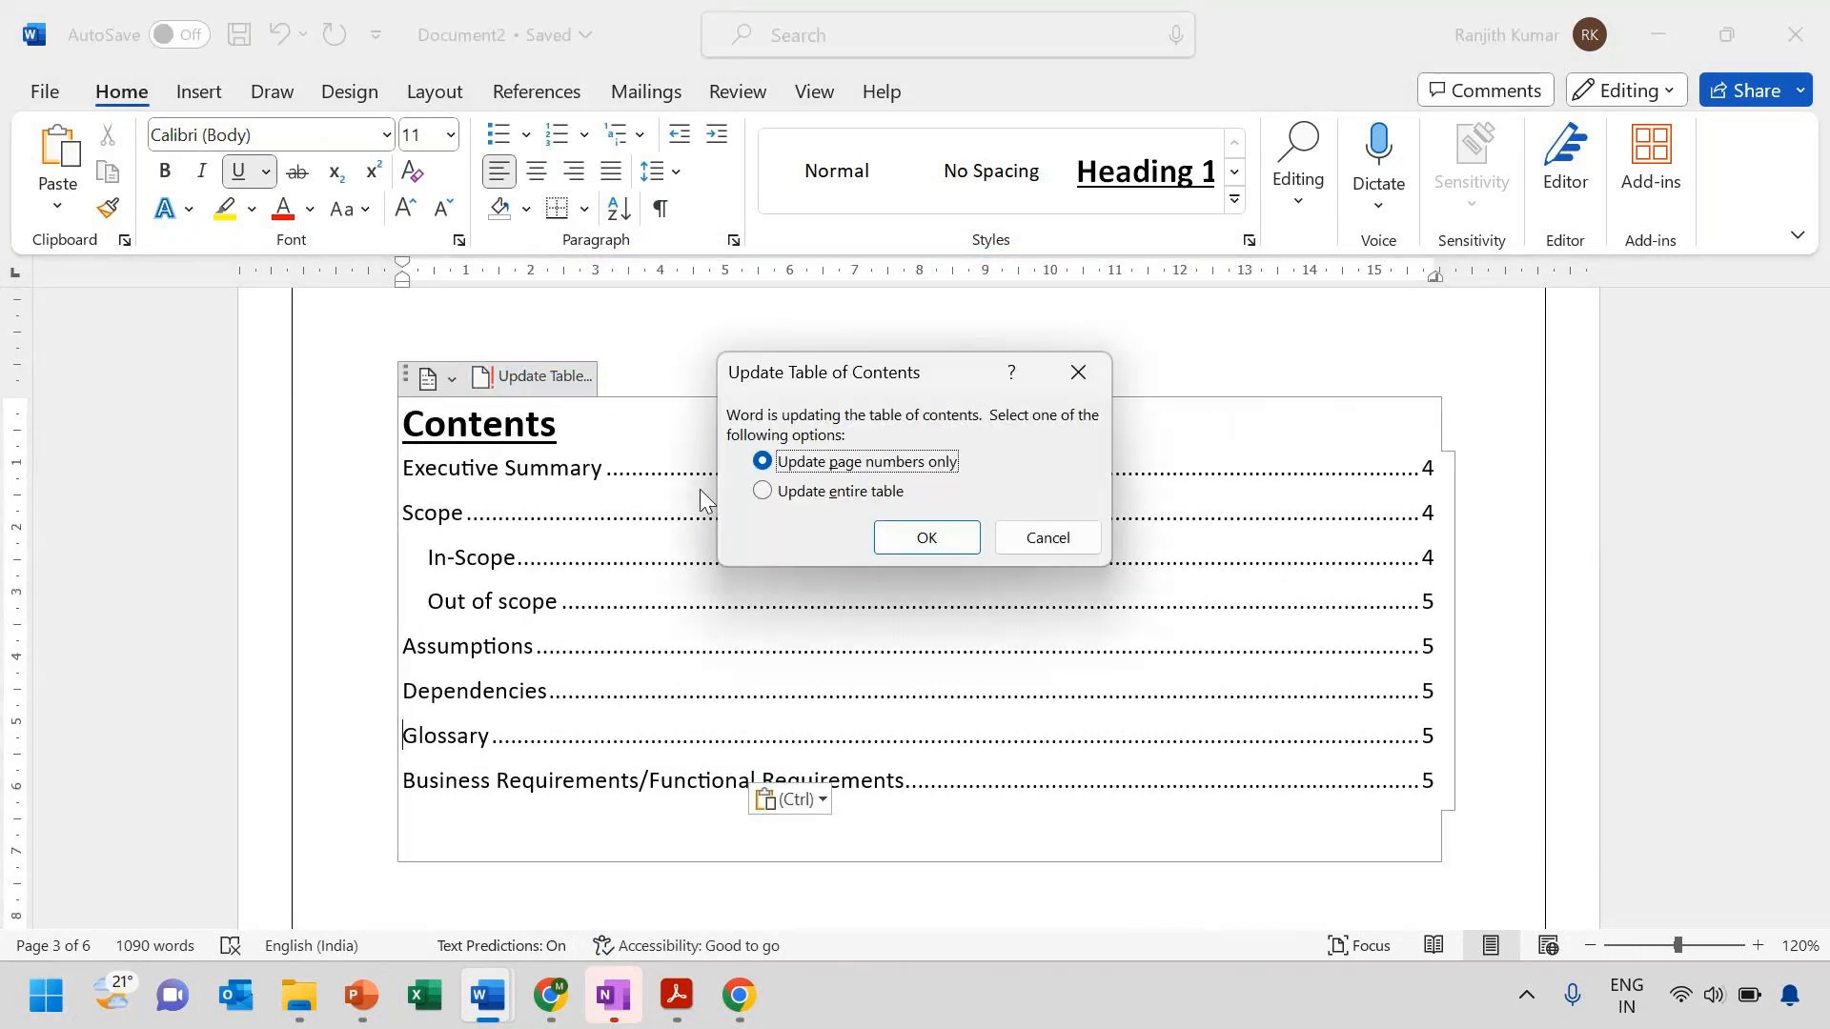
click(763, 491)
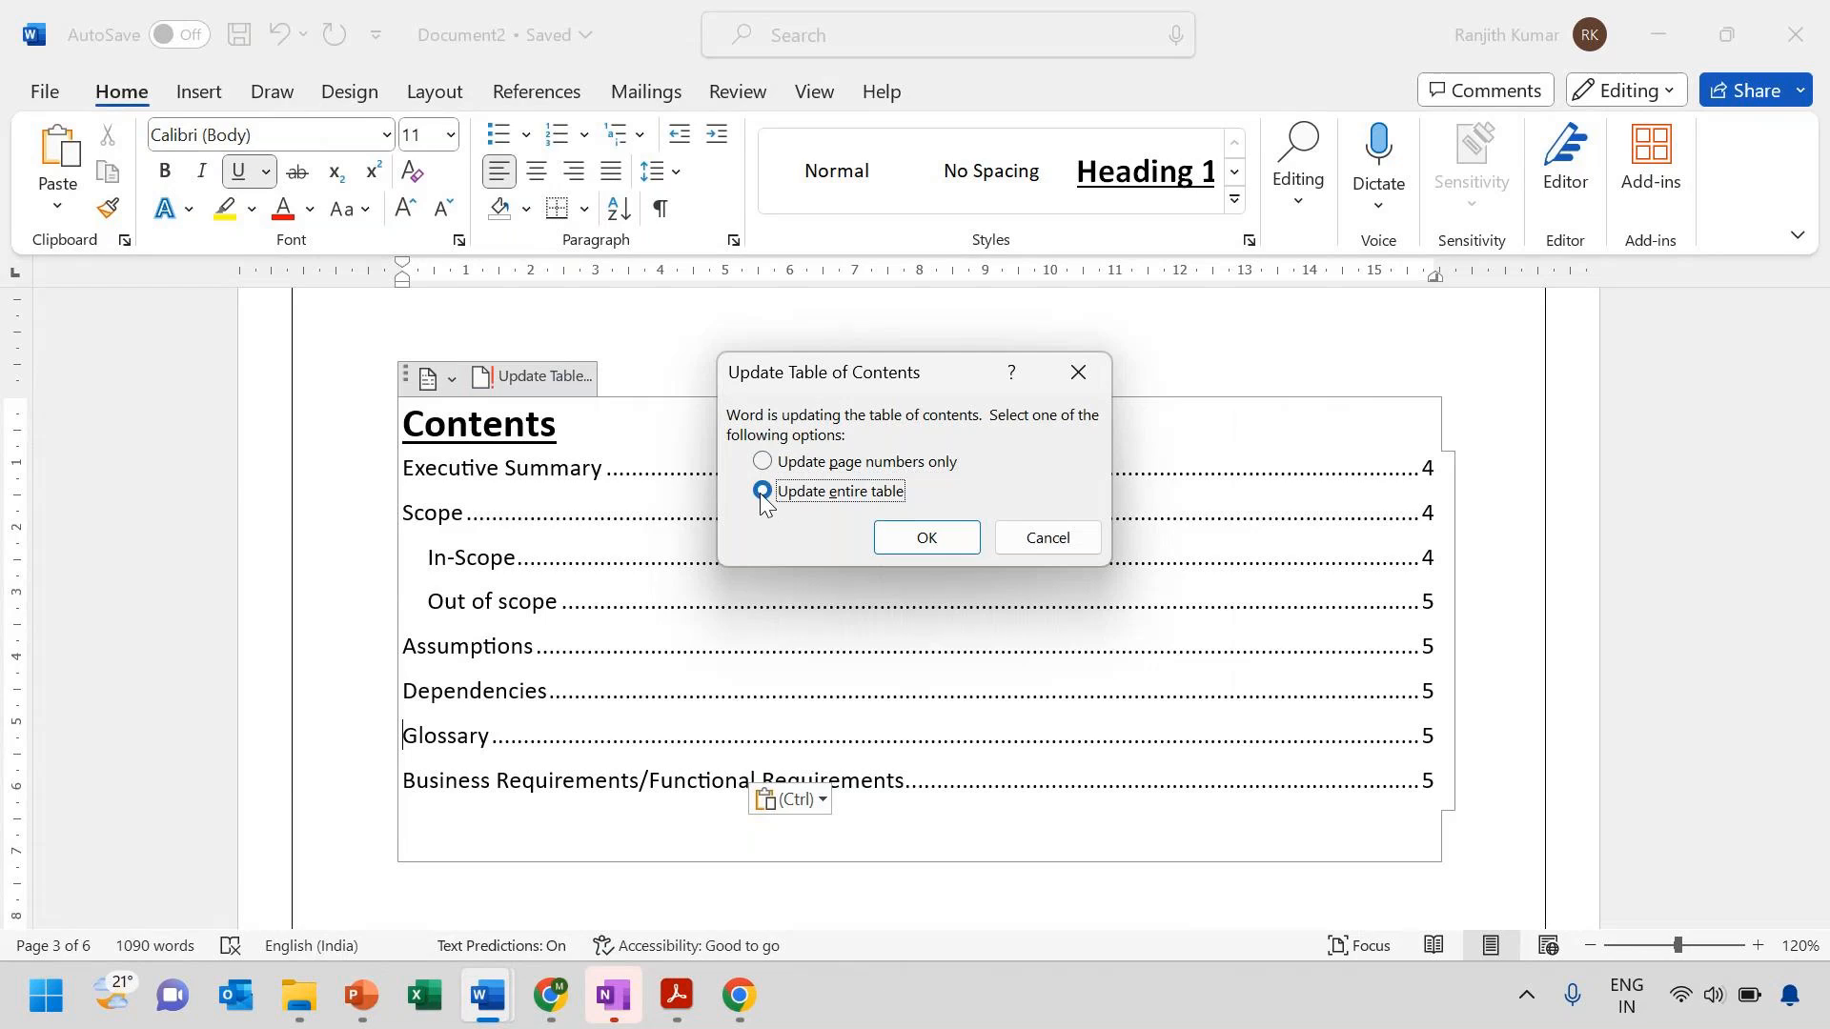
click(926, 540)
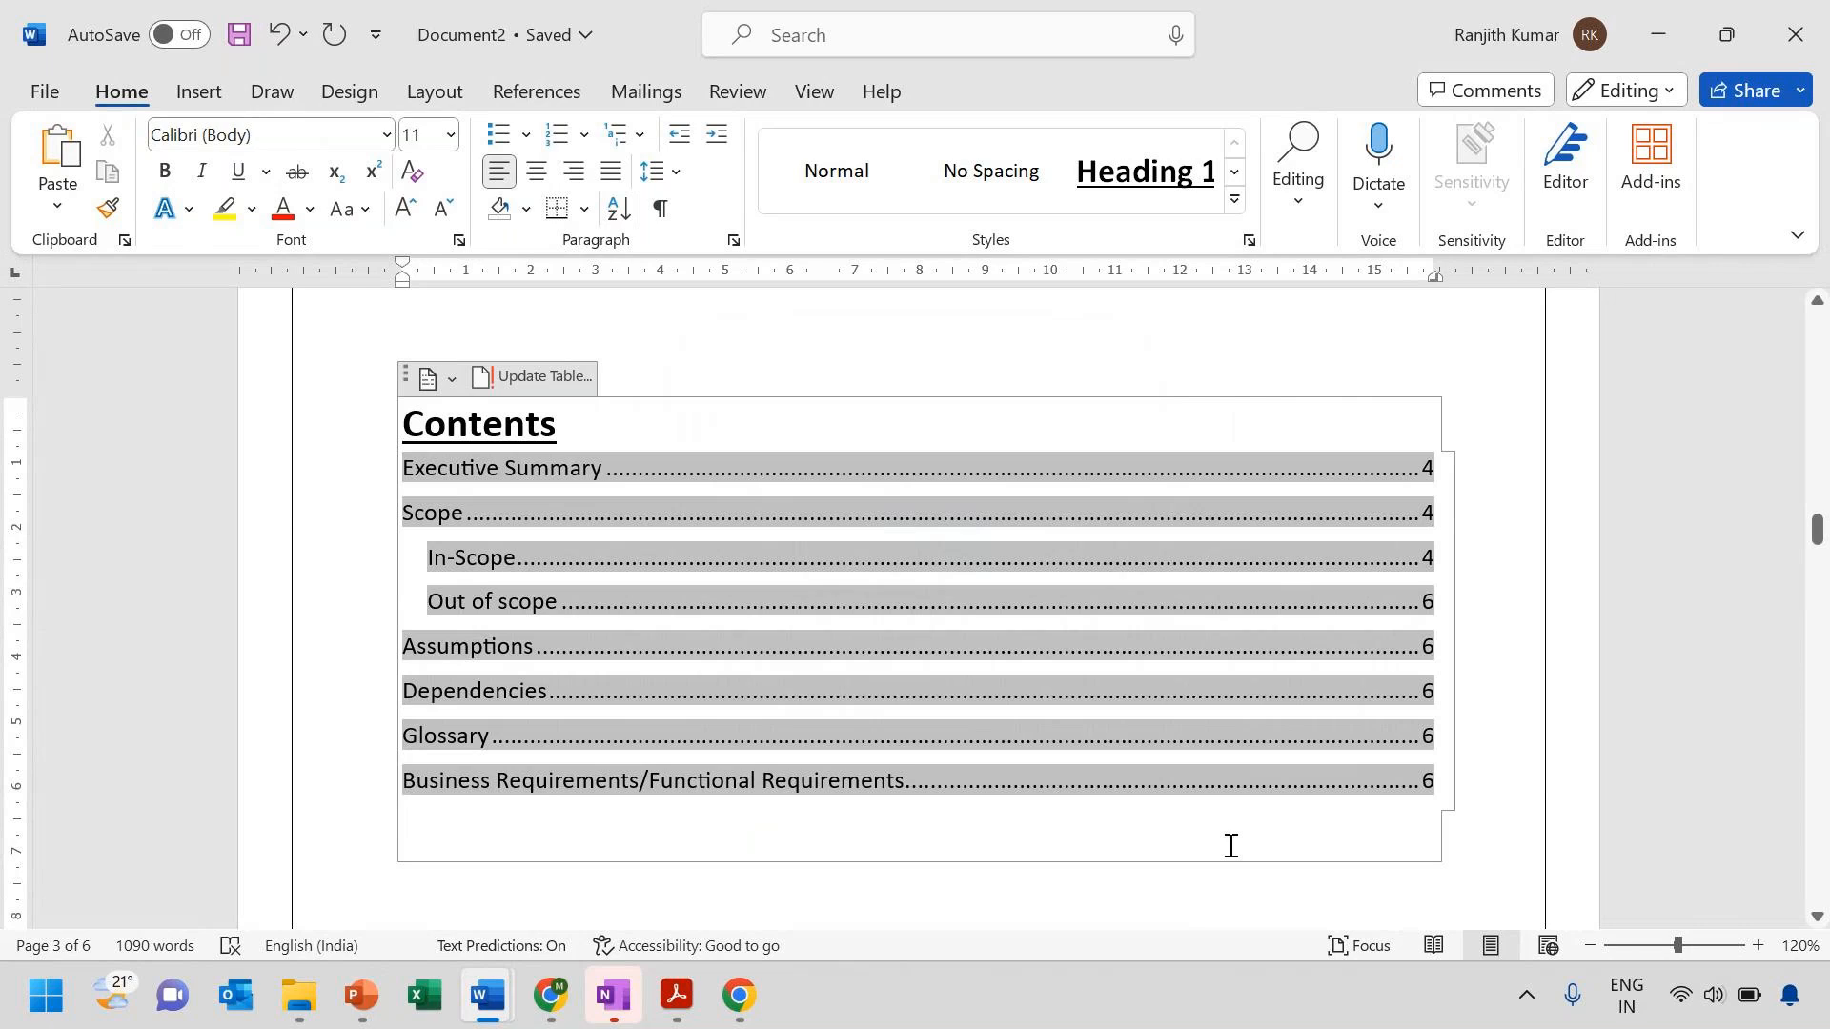
click(1191, 893)
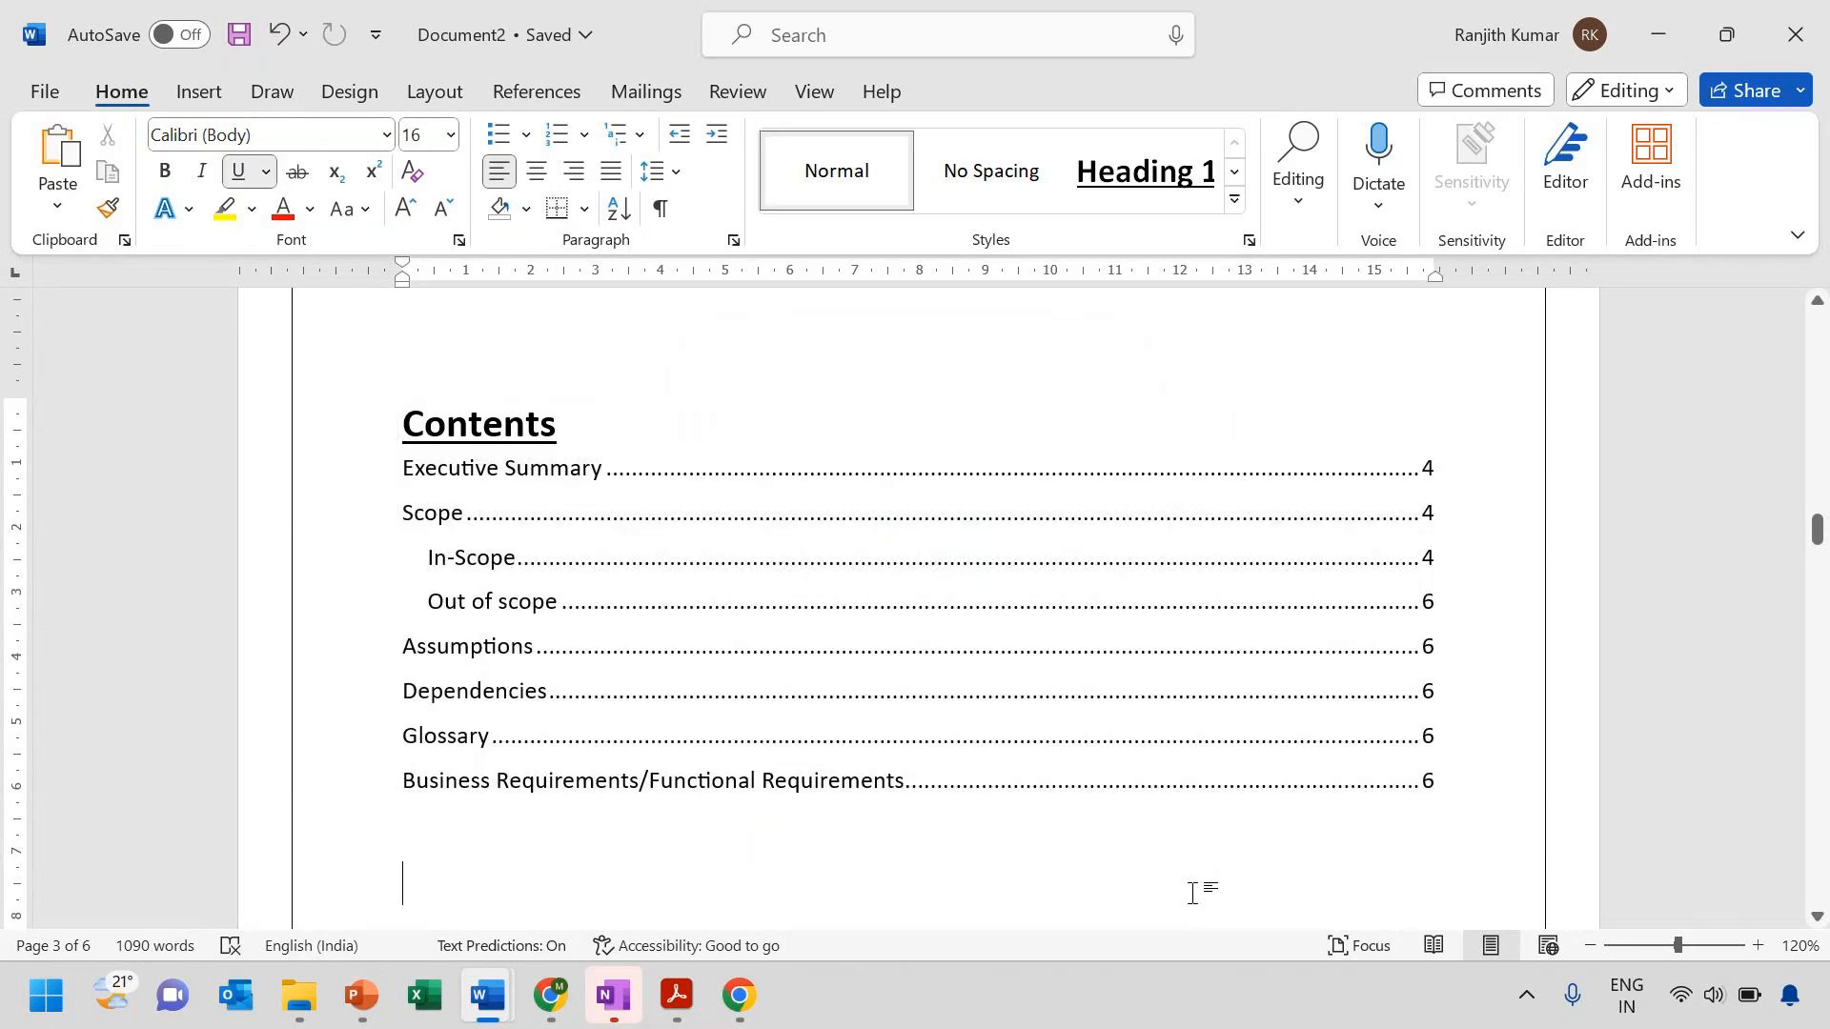
Insert a Blank built-in footer reading "Walmart Enterprises BRD" and return to the document body
scroll(1191, 893, down, 8)
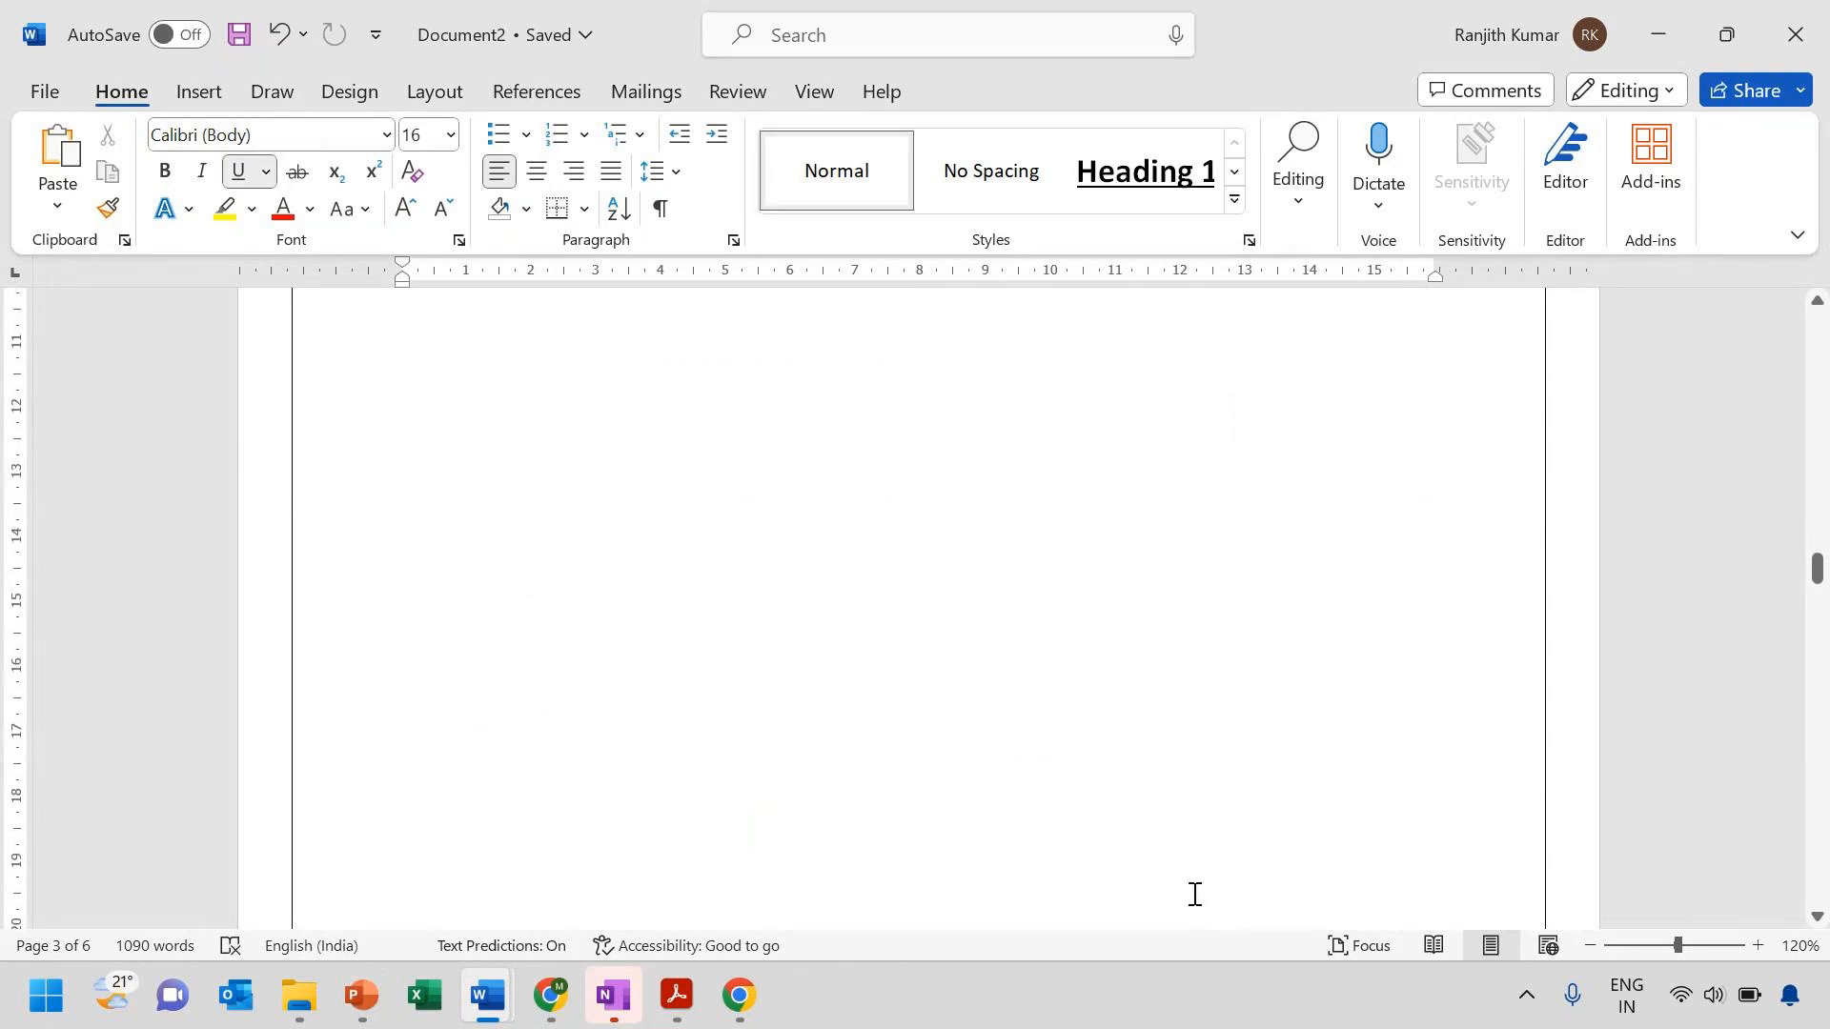
scroll(1194, 894, down, 5)
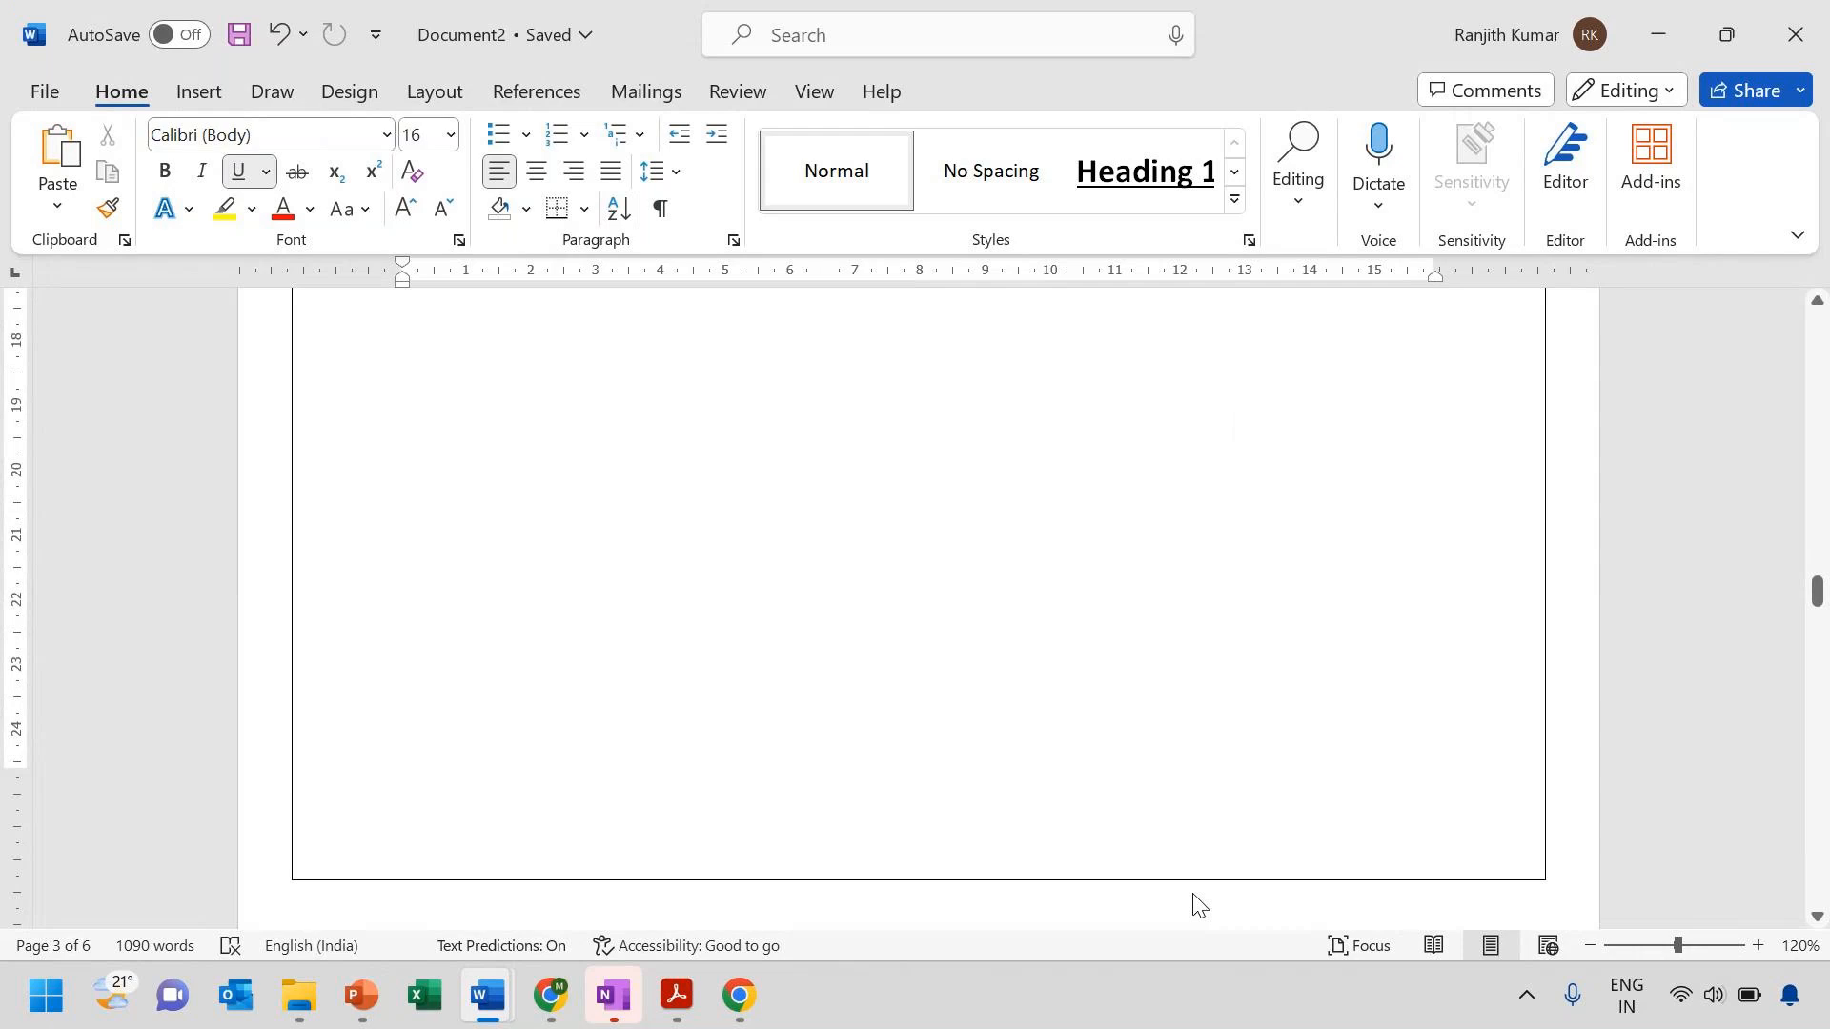
scroll(1194, 900, down, 3)
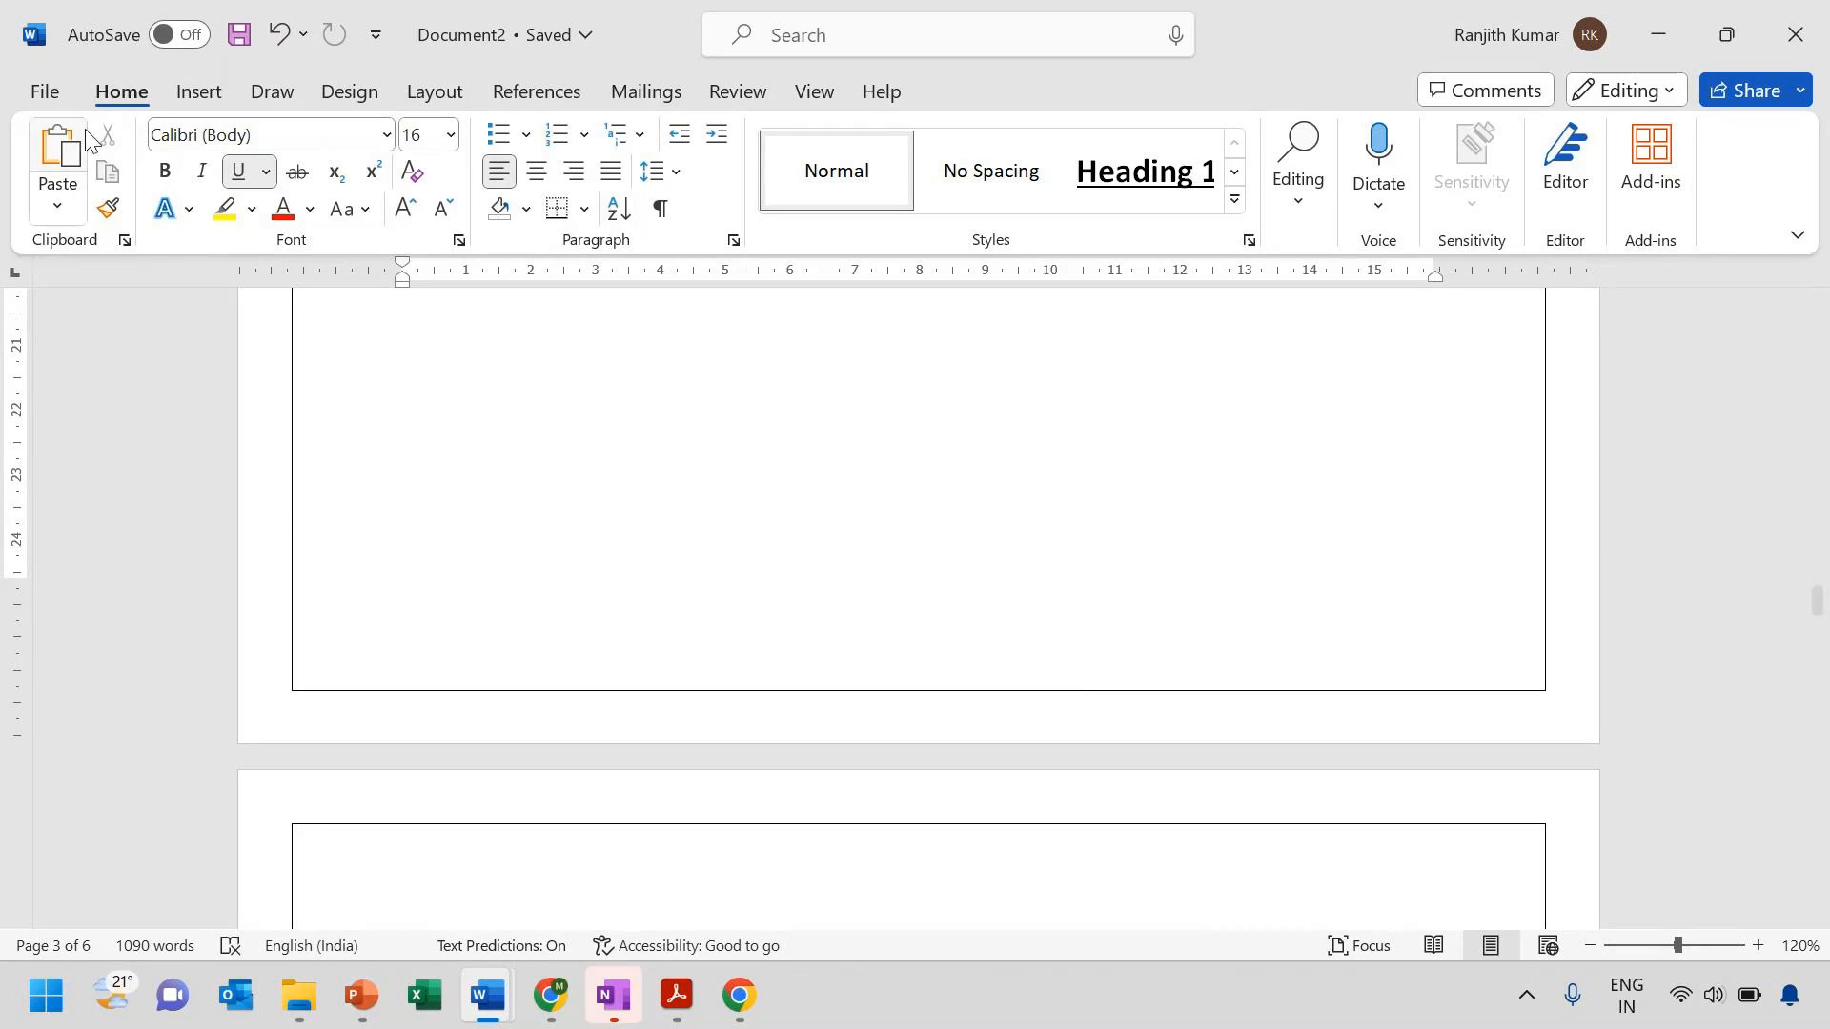
click(196, 92)
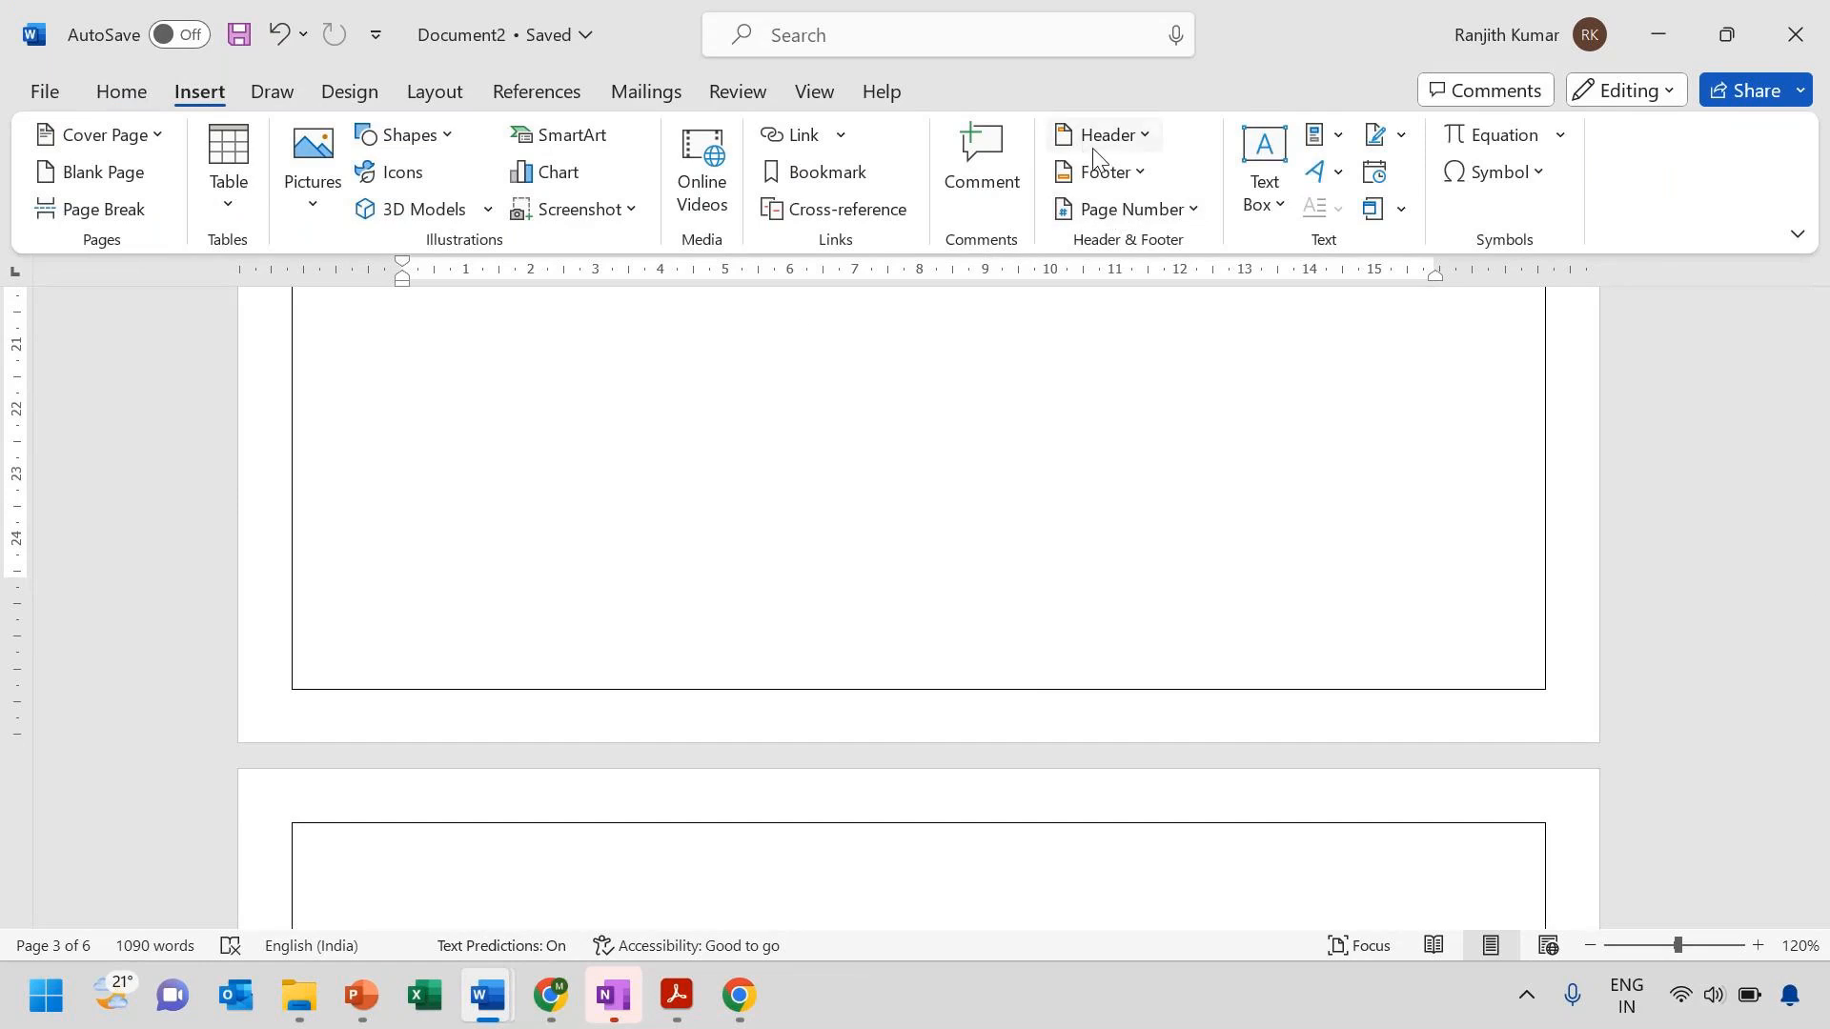
click(1120, 178)
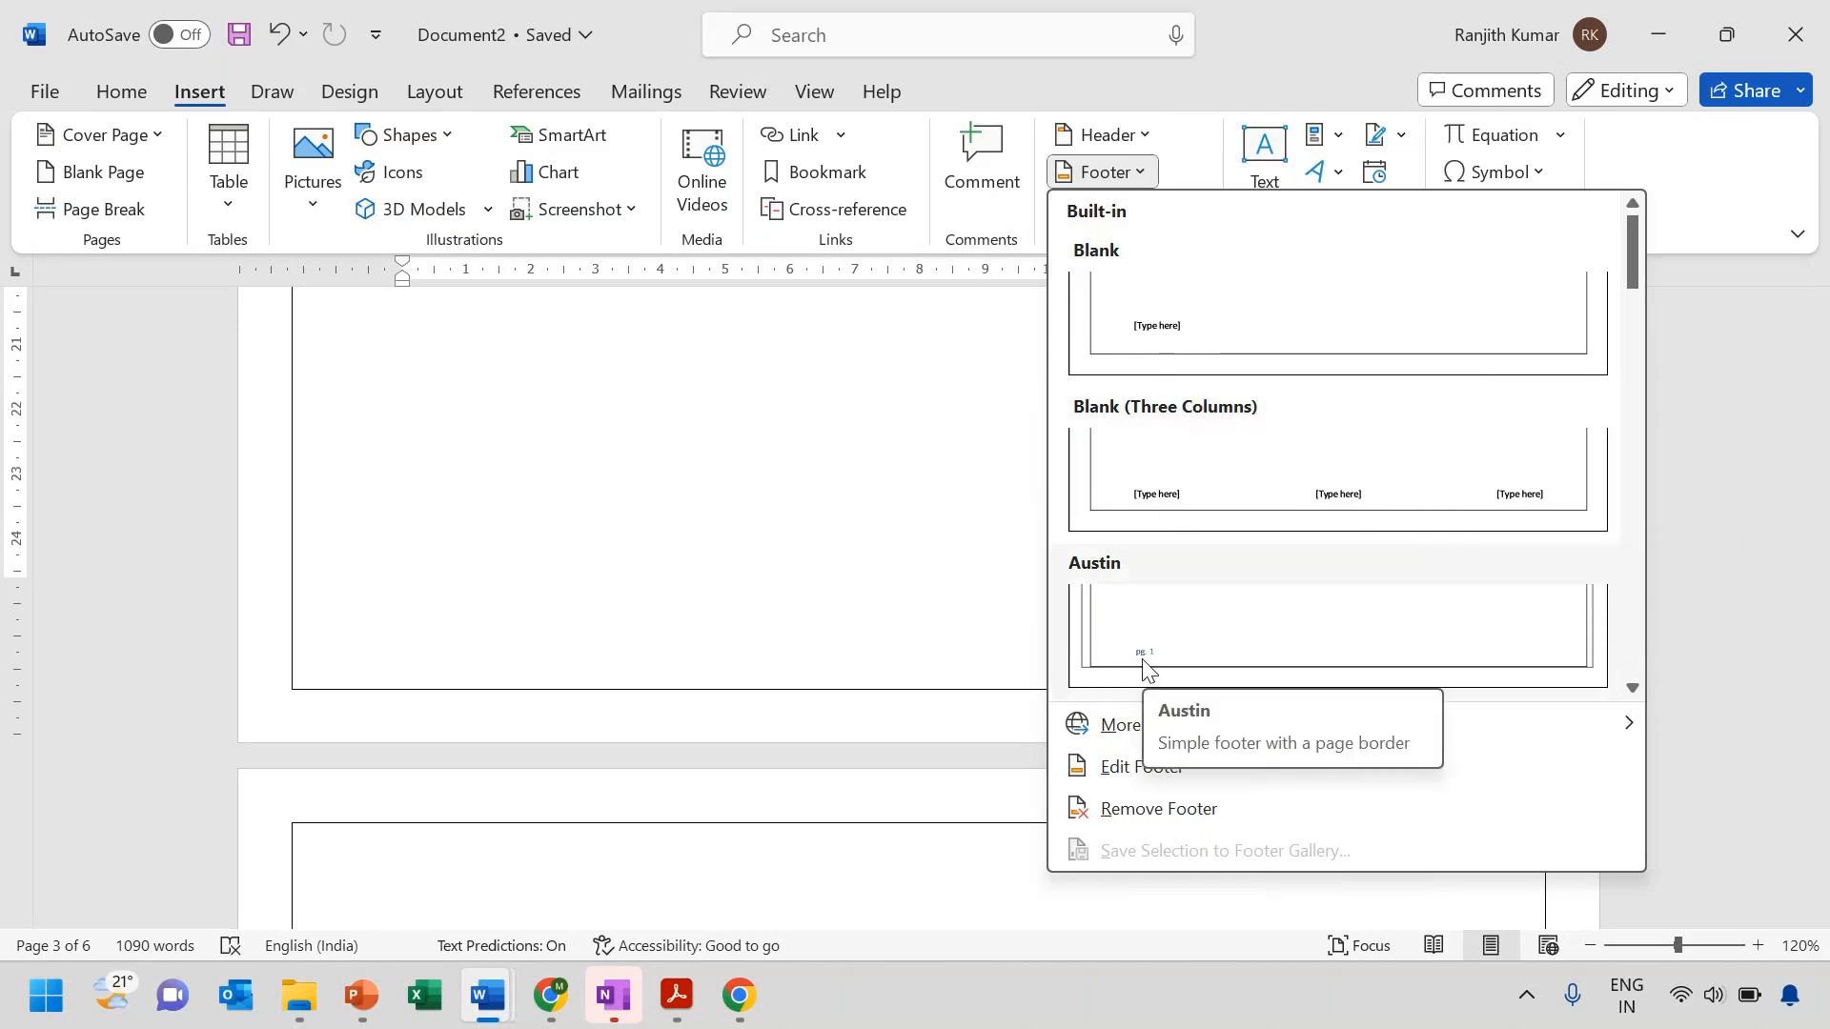
click(1147, 351)
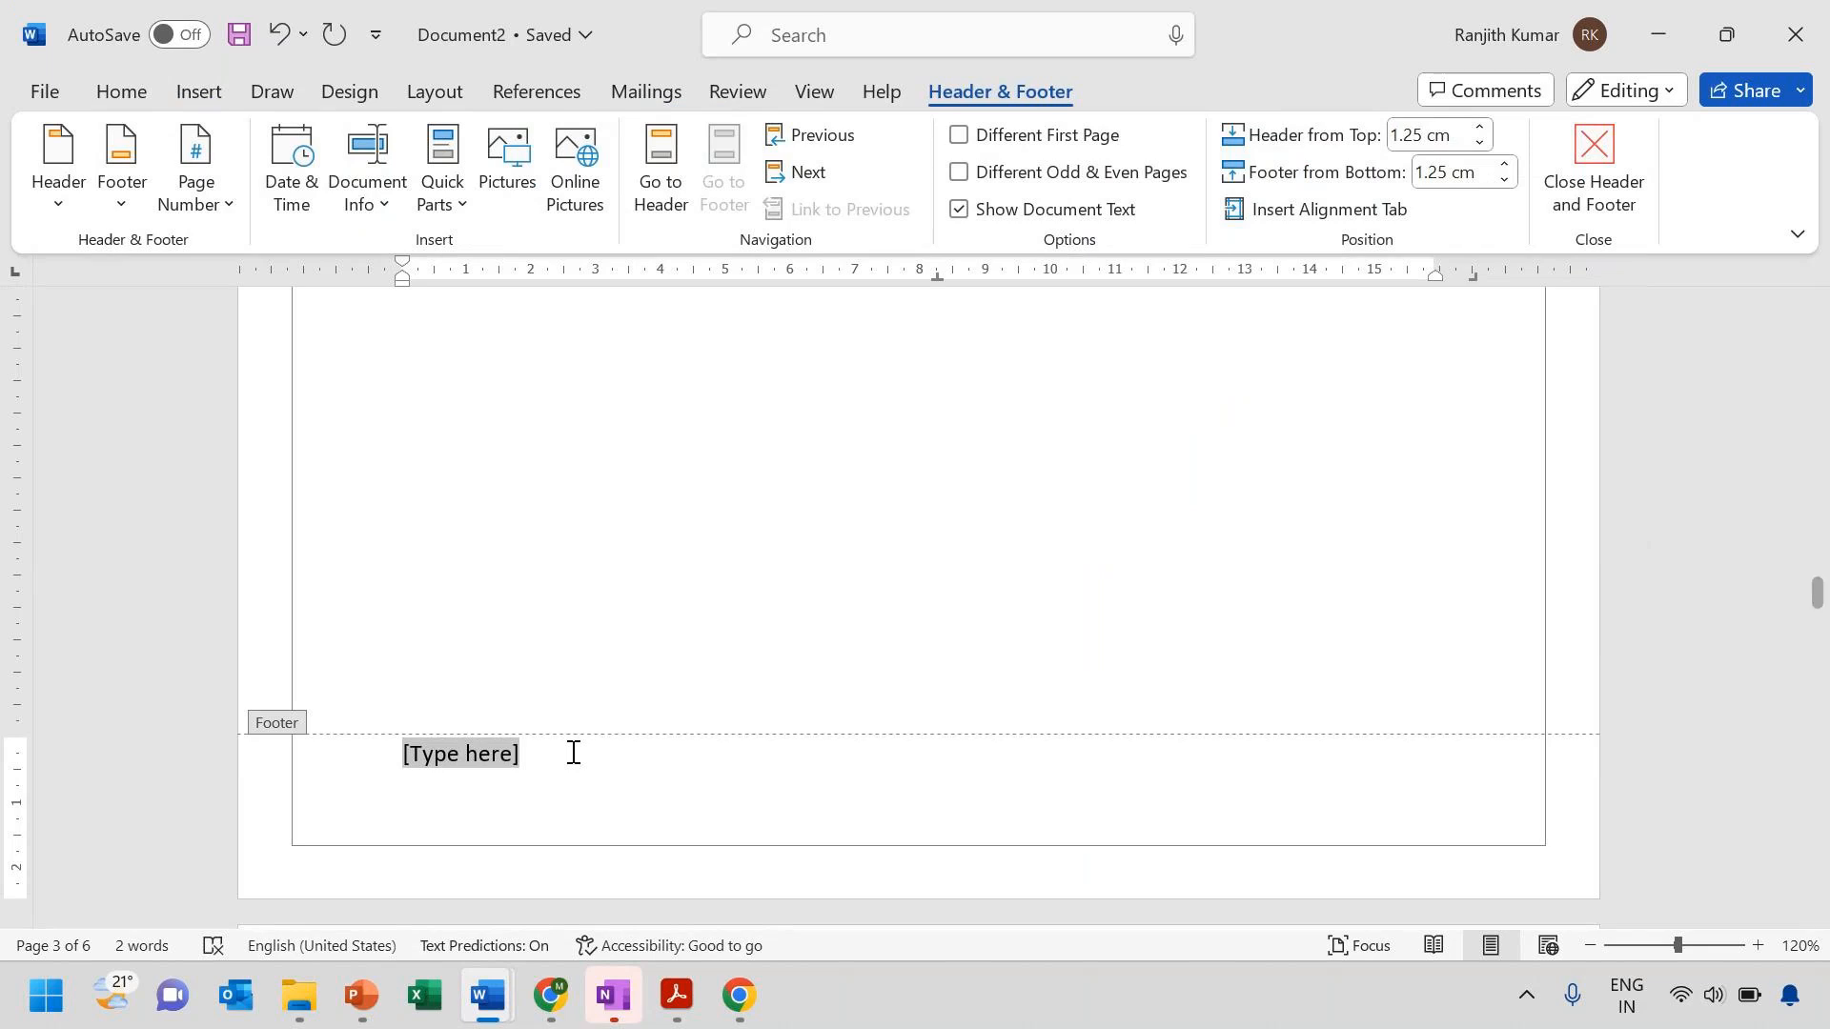
text(Walmart)
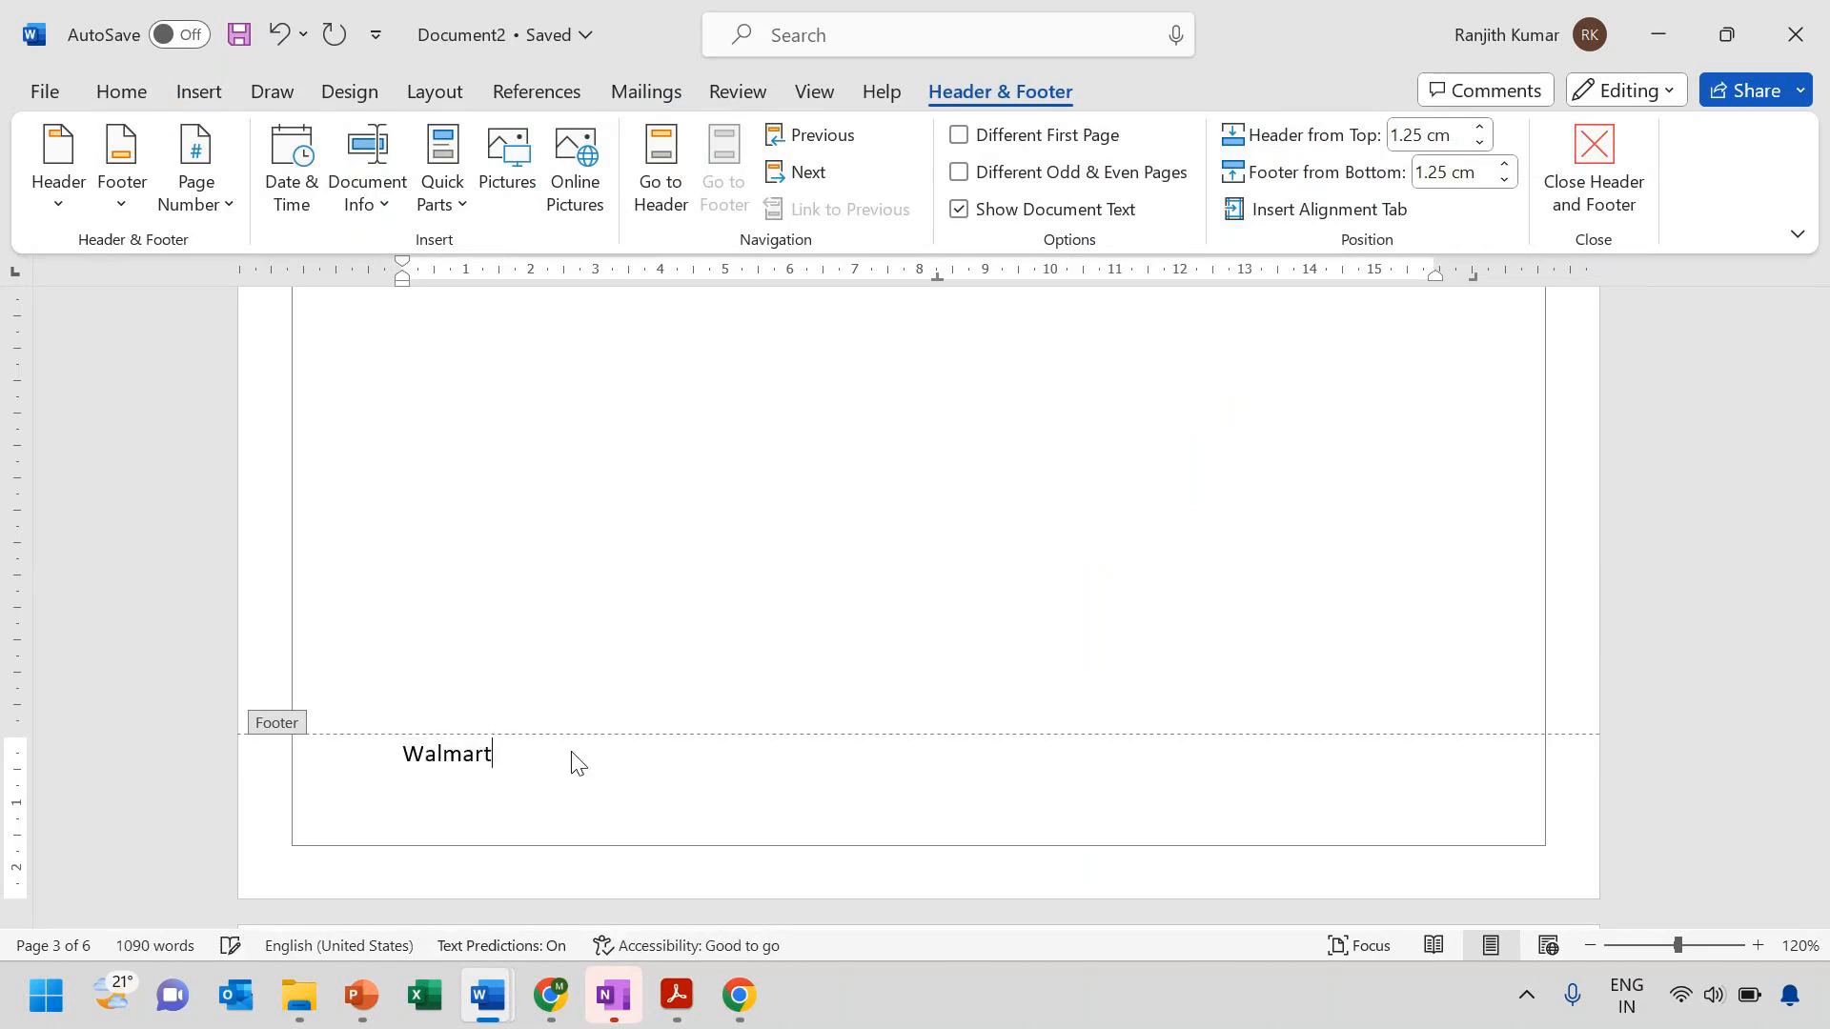
text( Enterprises BRD)
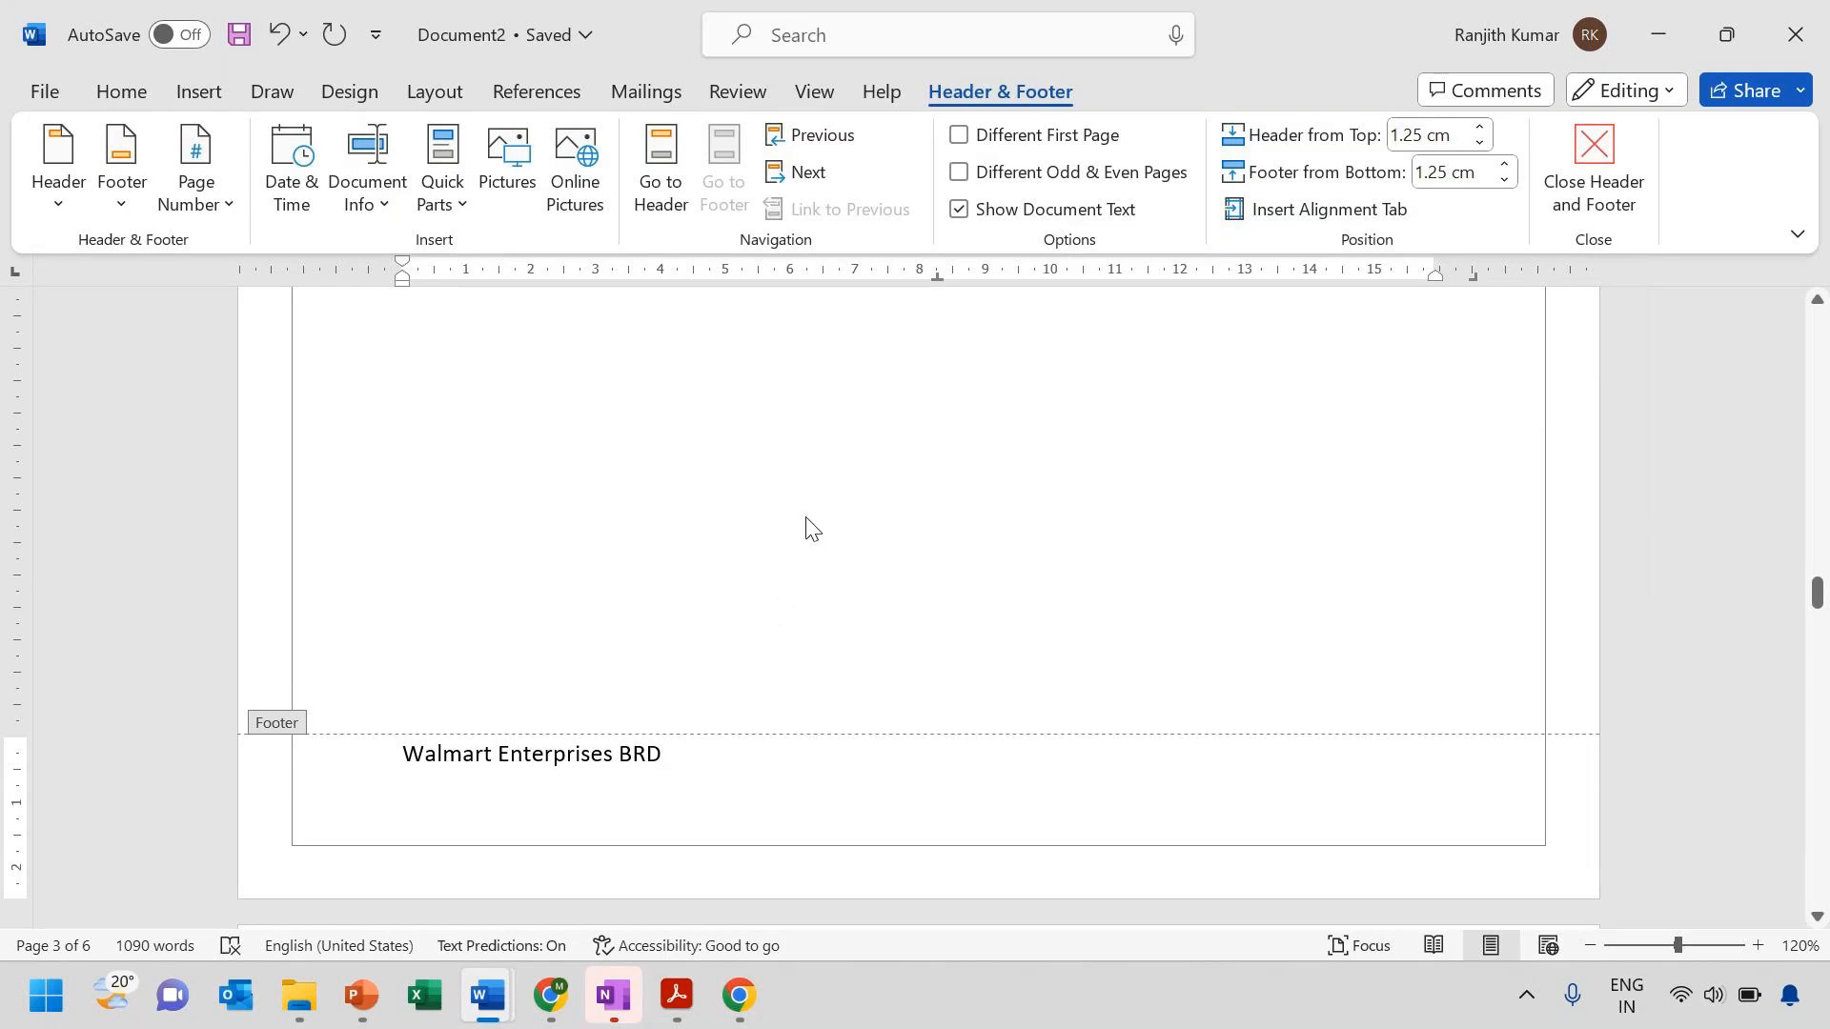
double_click(714, 494)
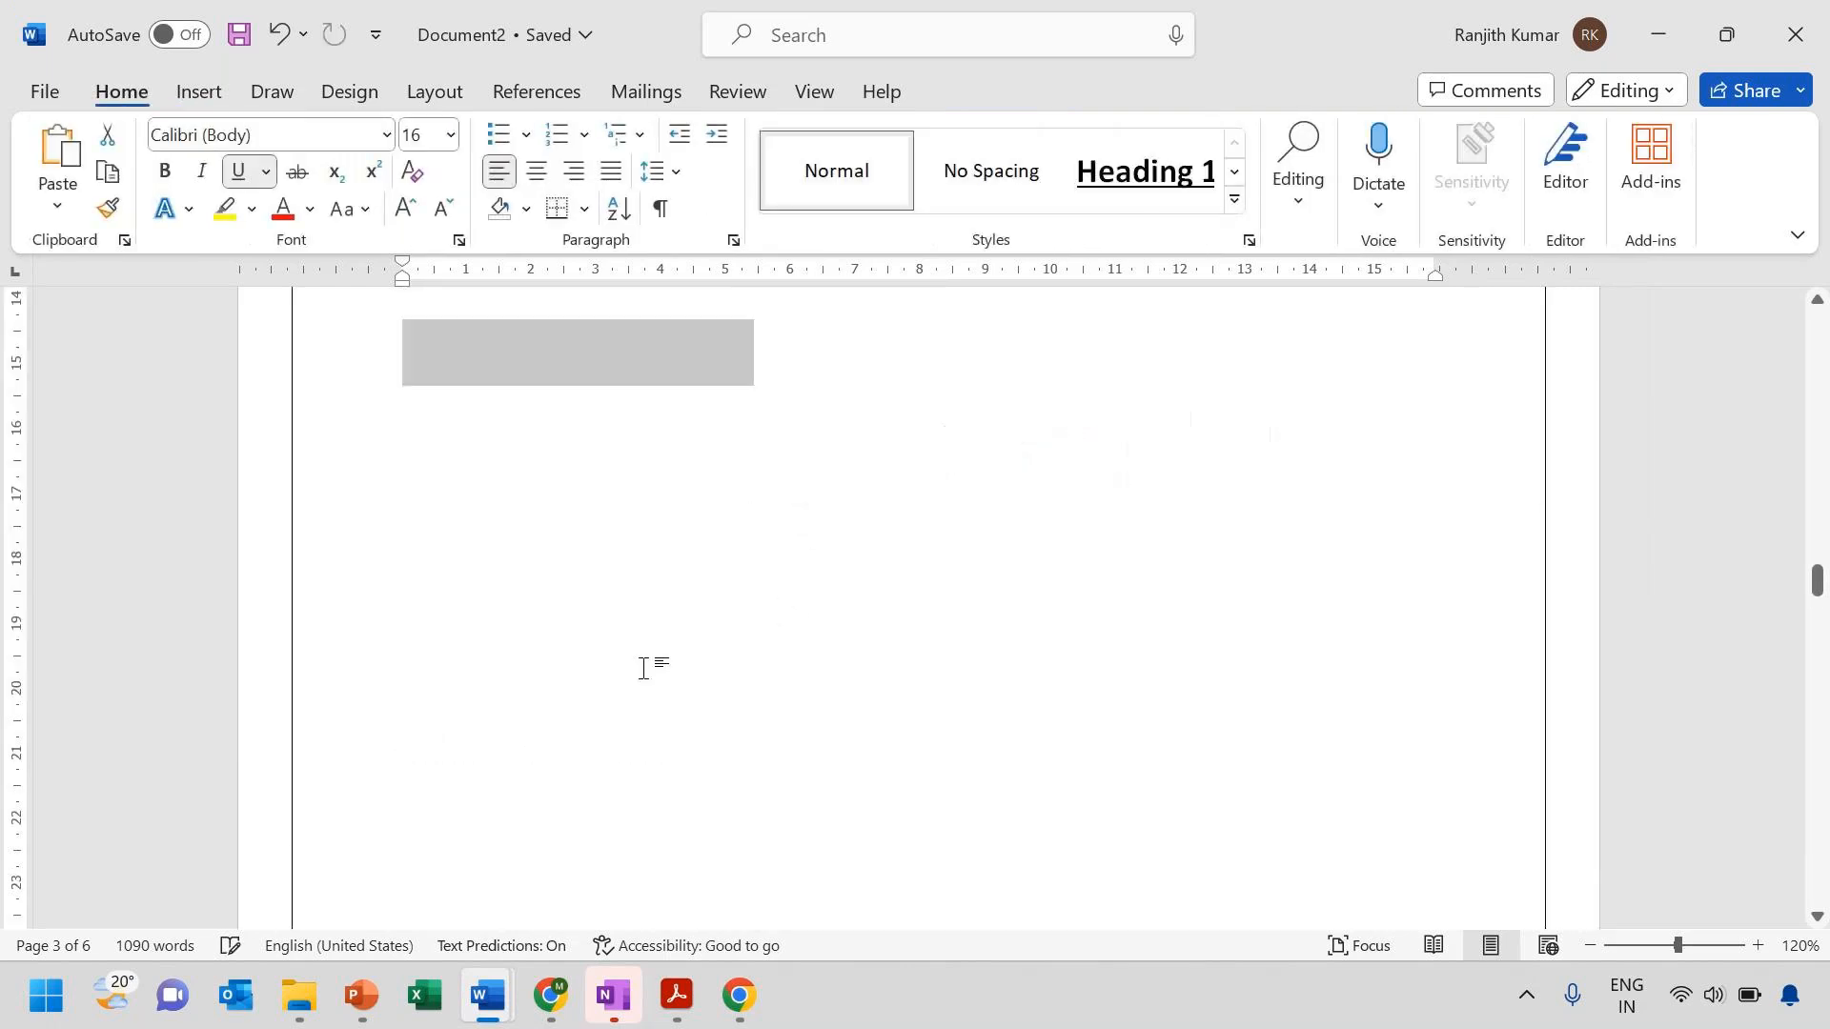
Check the footer text at the end of the contents page and the pages that follow it
scroll(630, 649, down, 10)
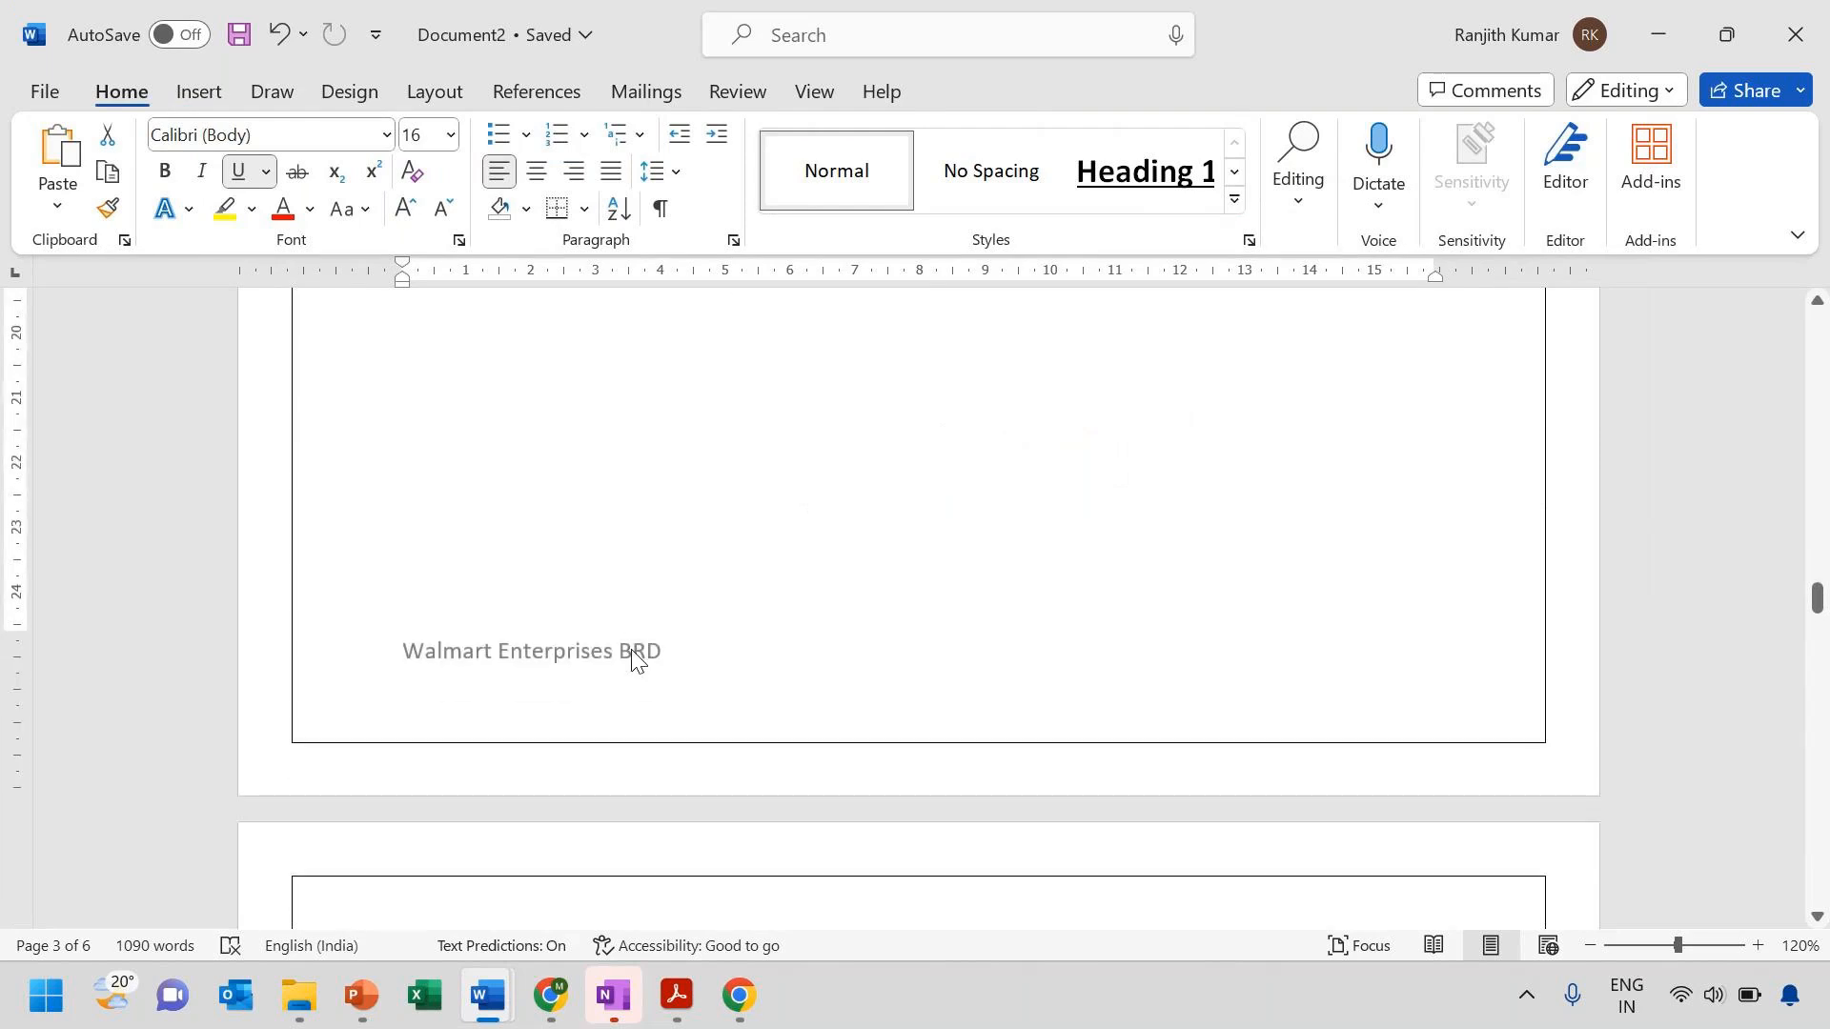
scroll(632, 651, down, 12)
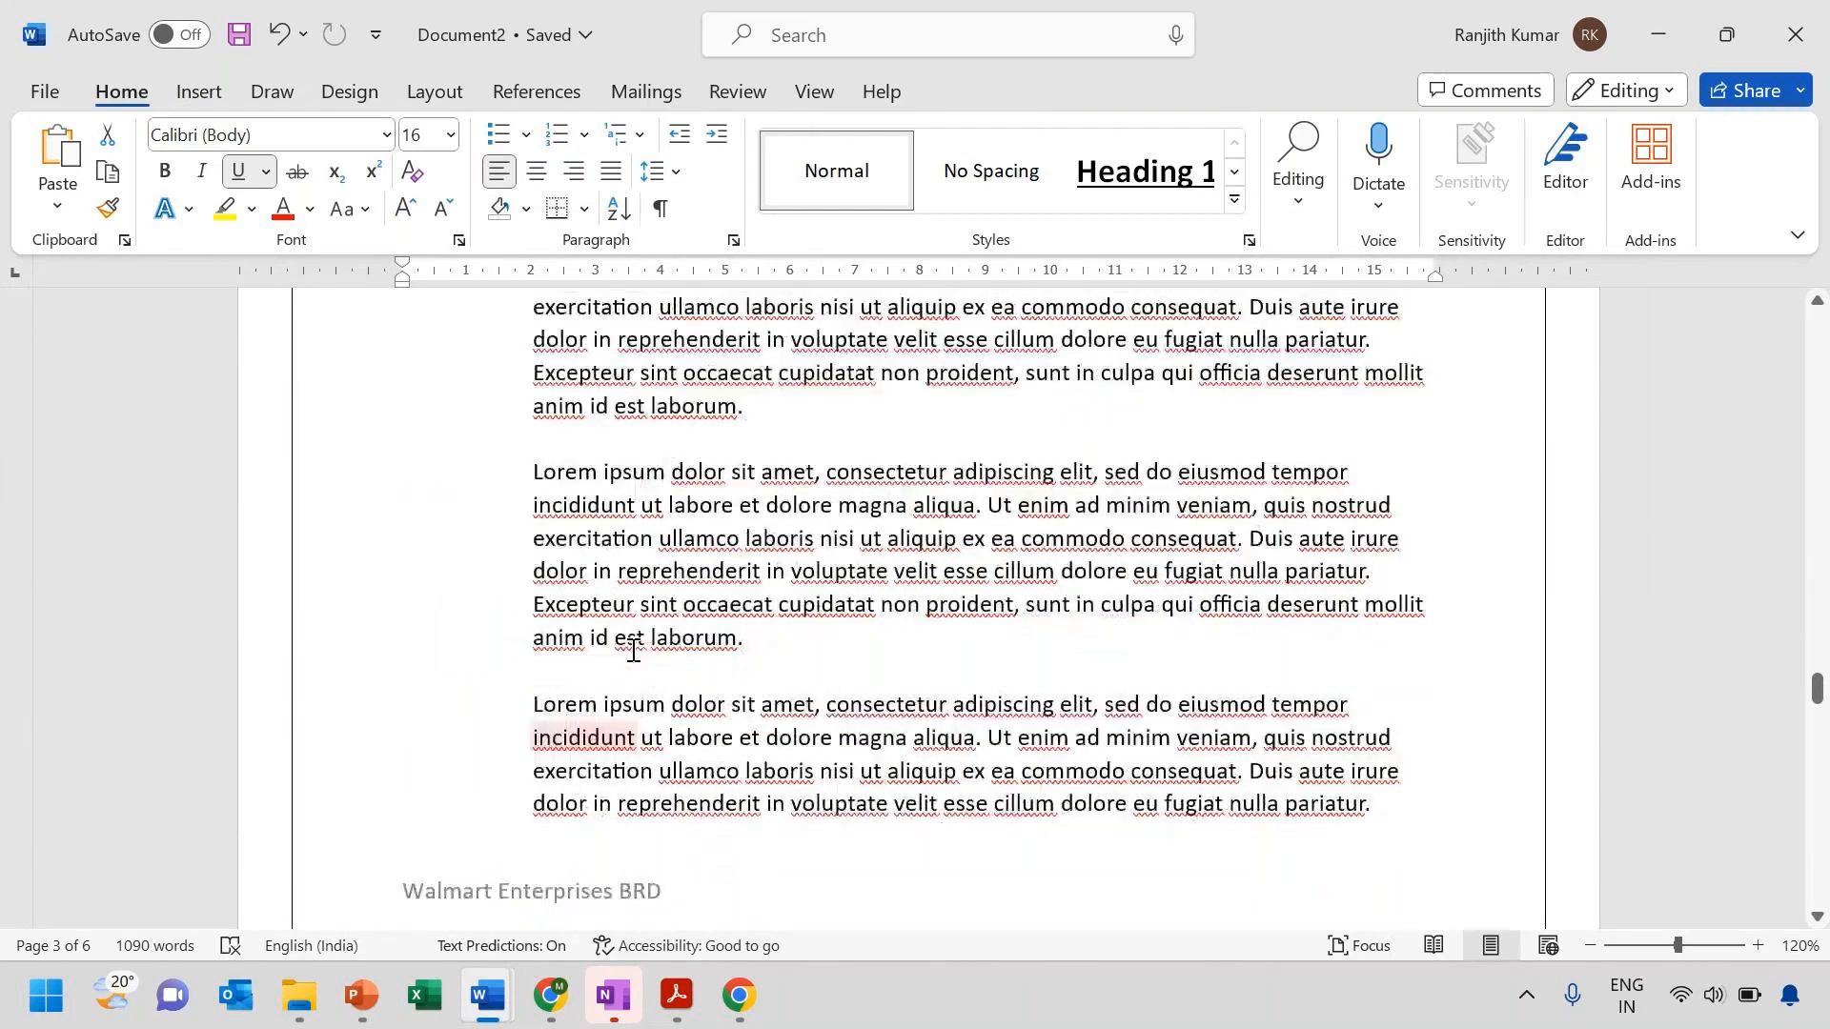
scroll(527, 584, down, 8)
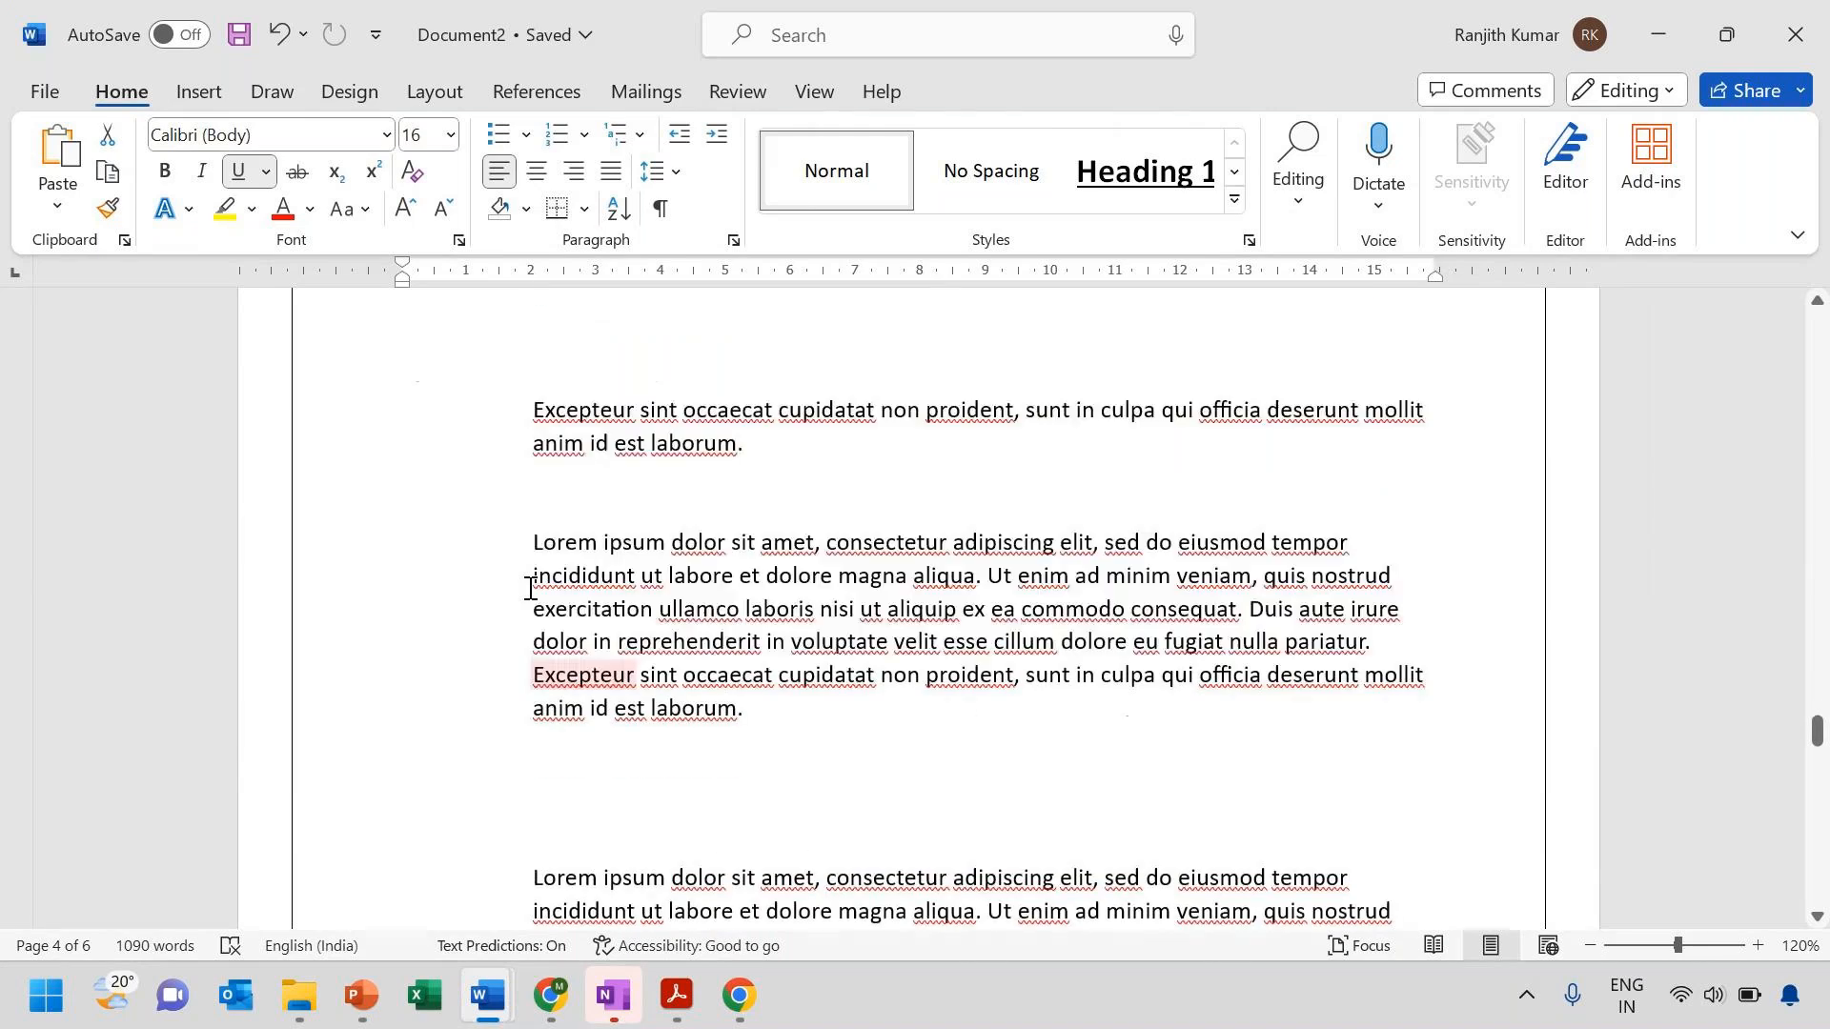
scroll(529, 588, down, 9)
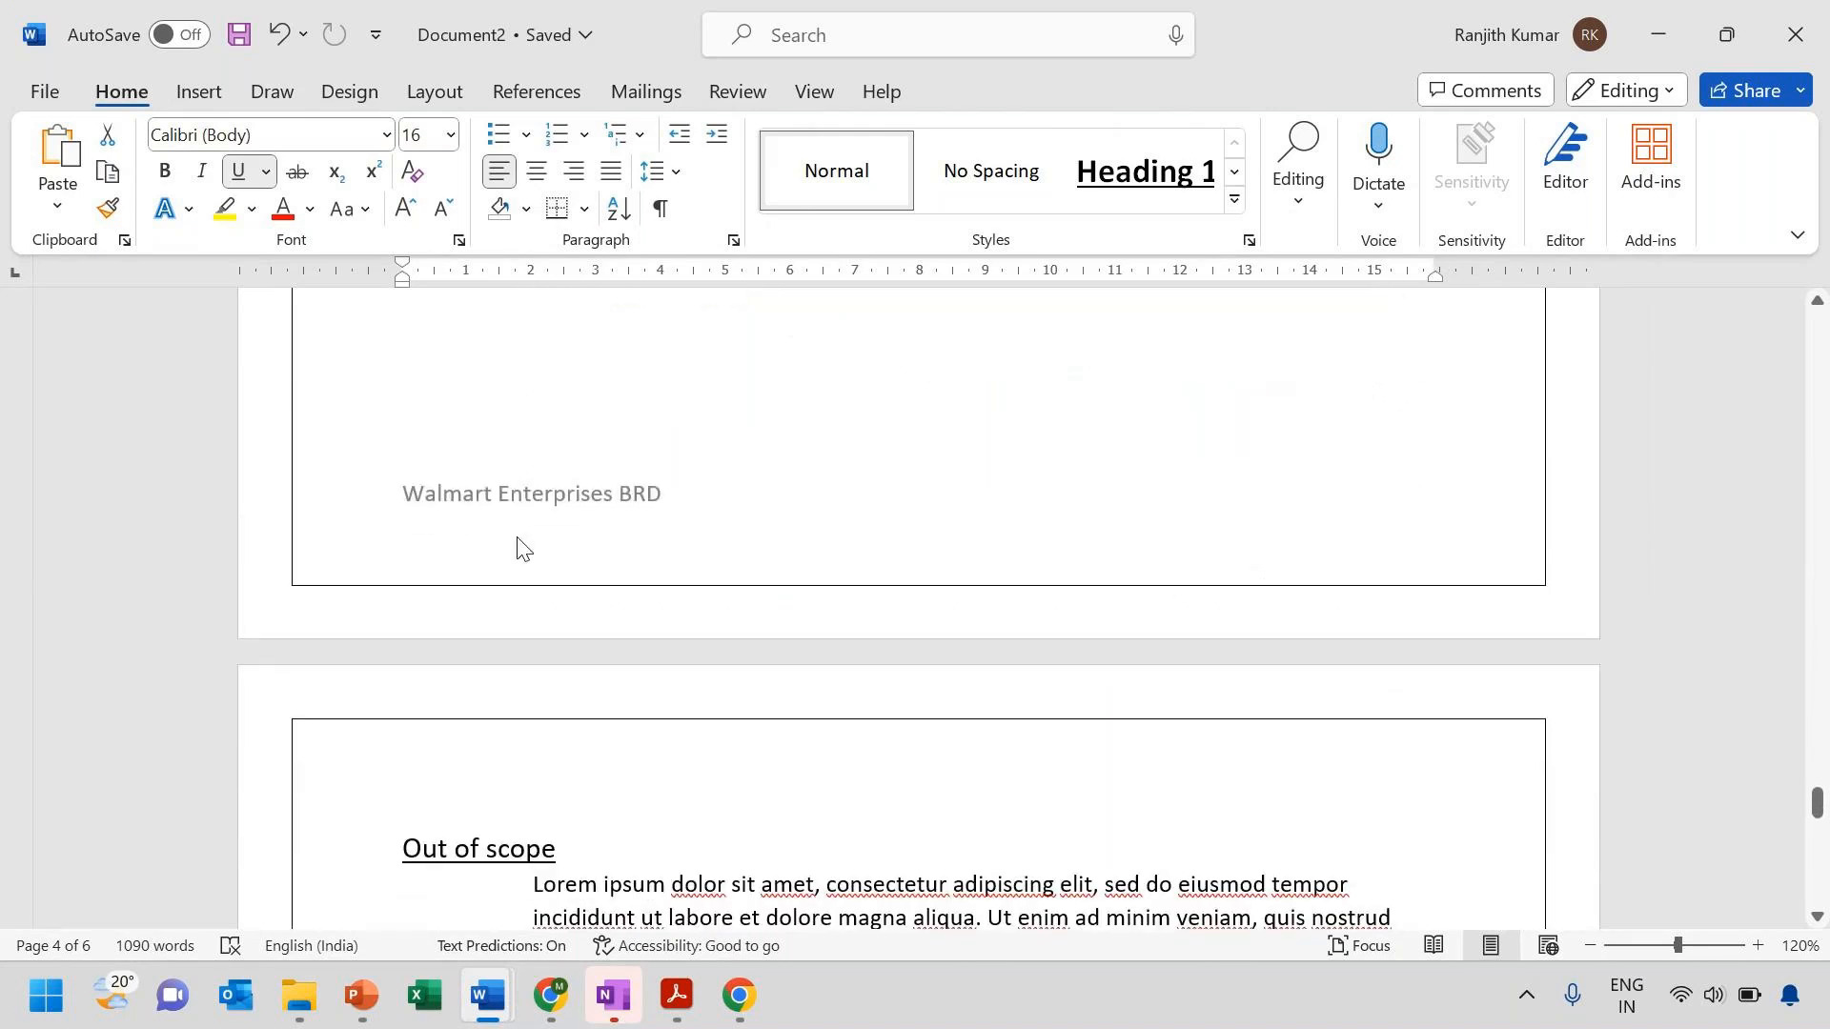
Check the footer on the last page, open the footer for editing, and return to the document body
scroll(479, 633, down, 12)
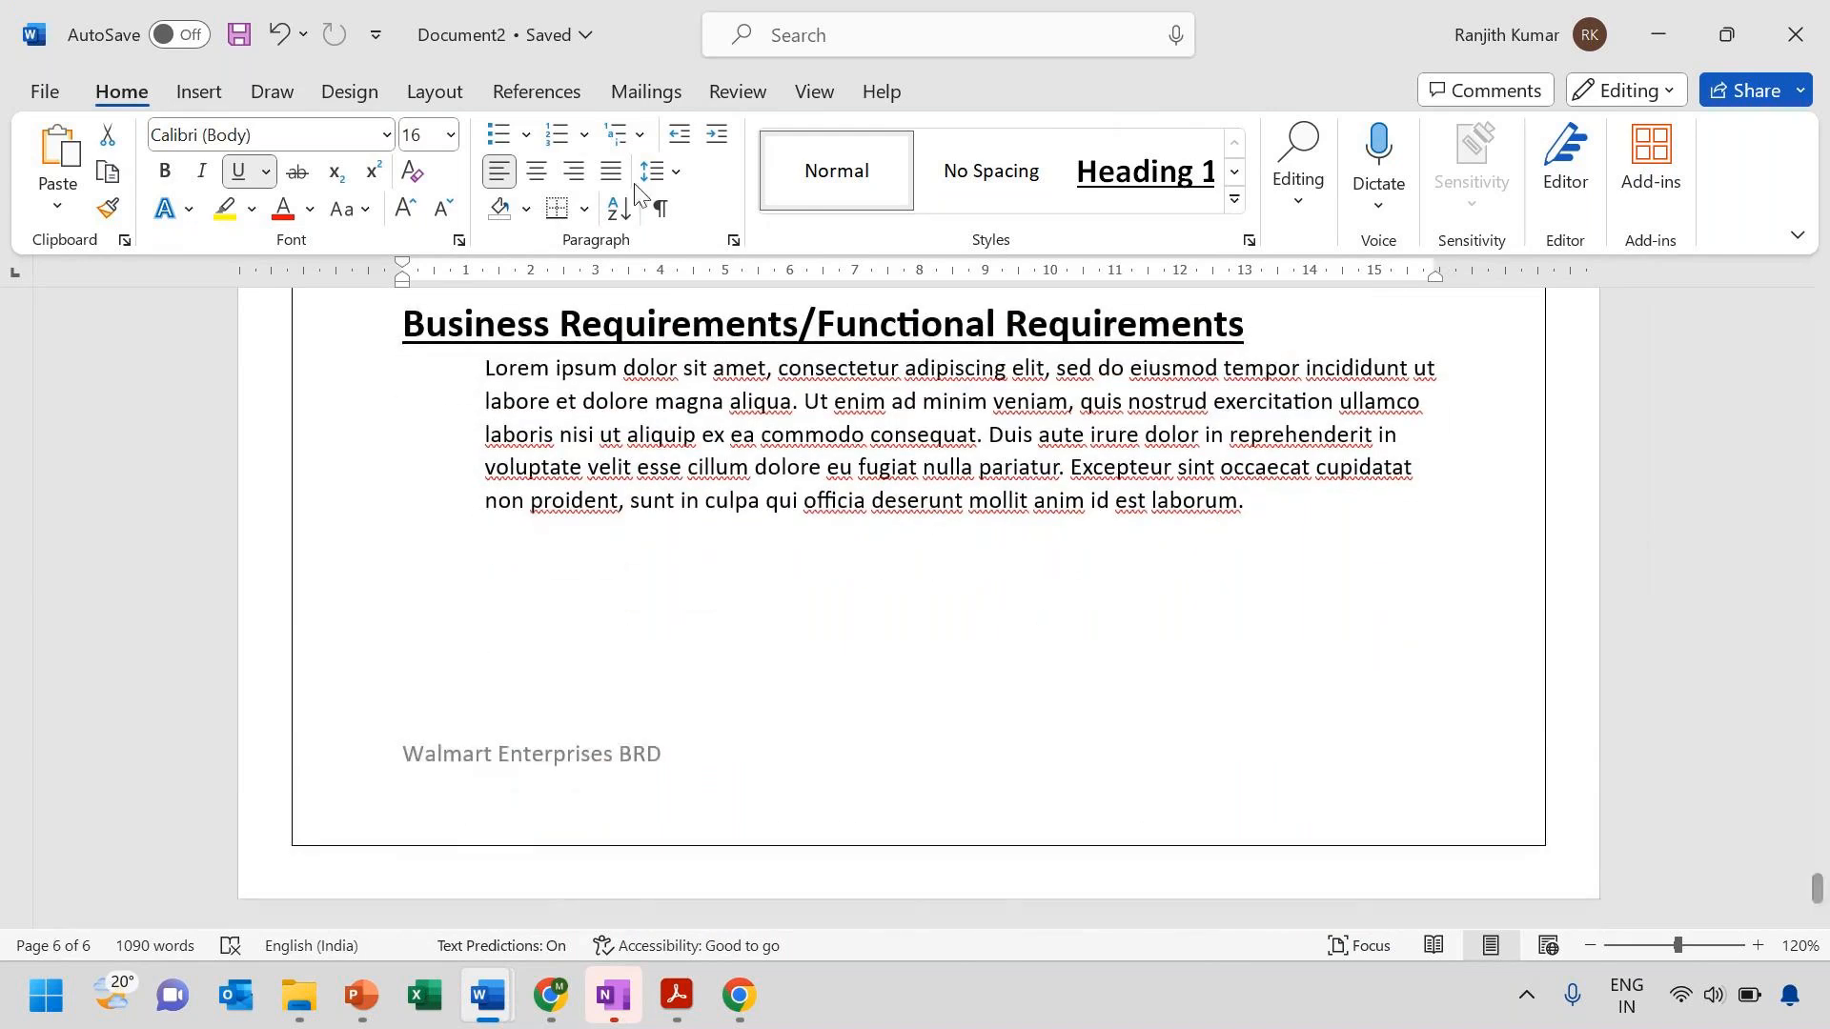
click(195, 93)
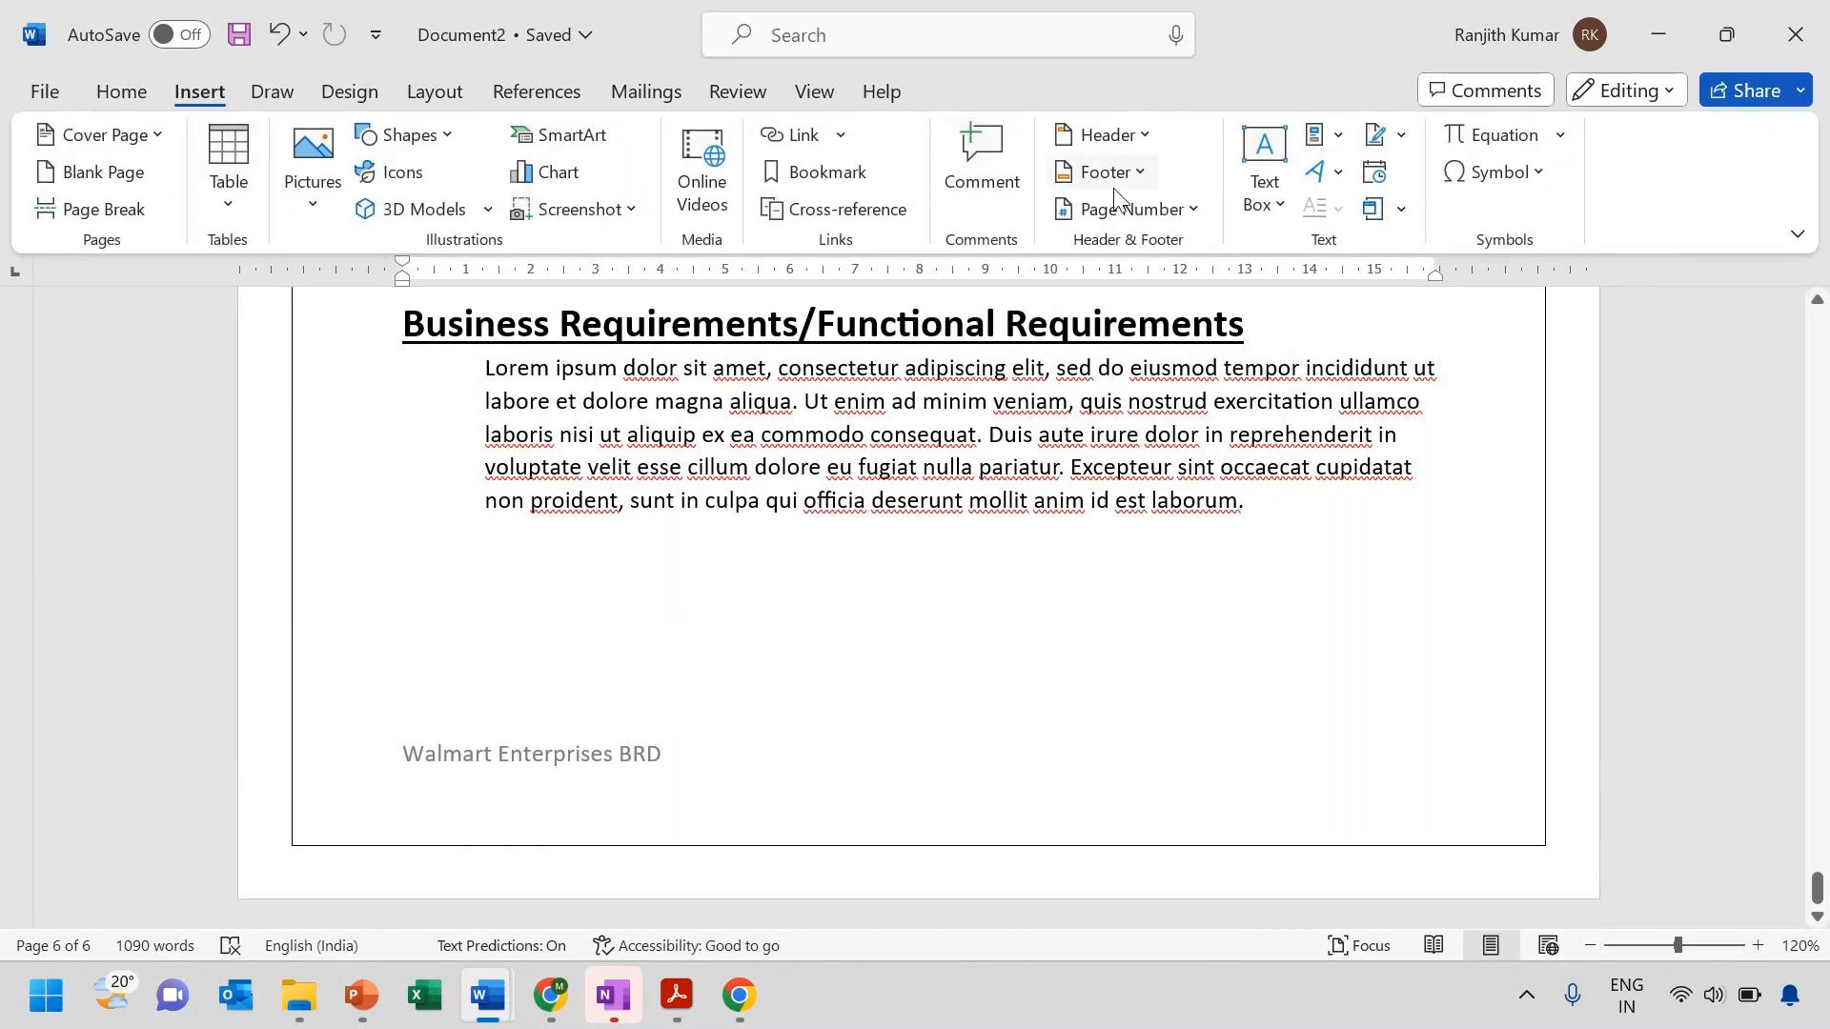
click(1138, 175)
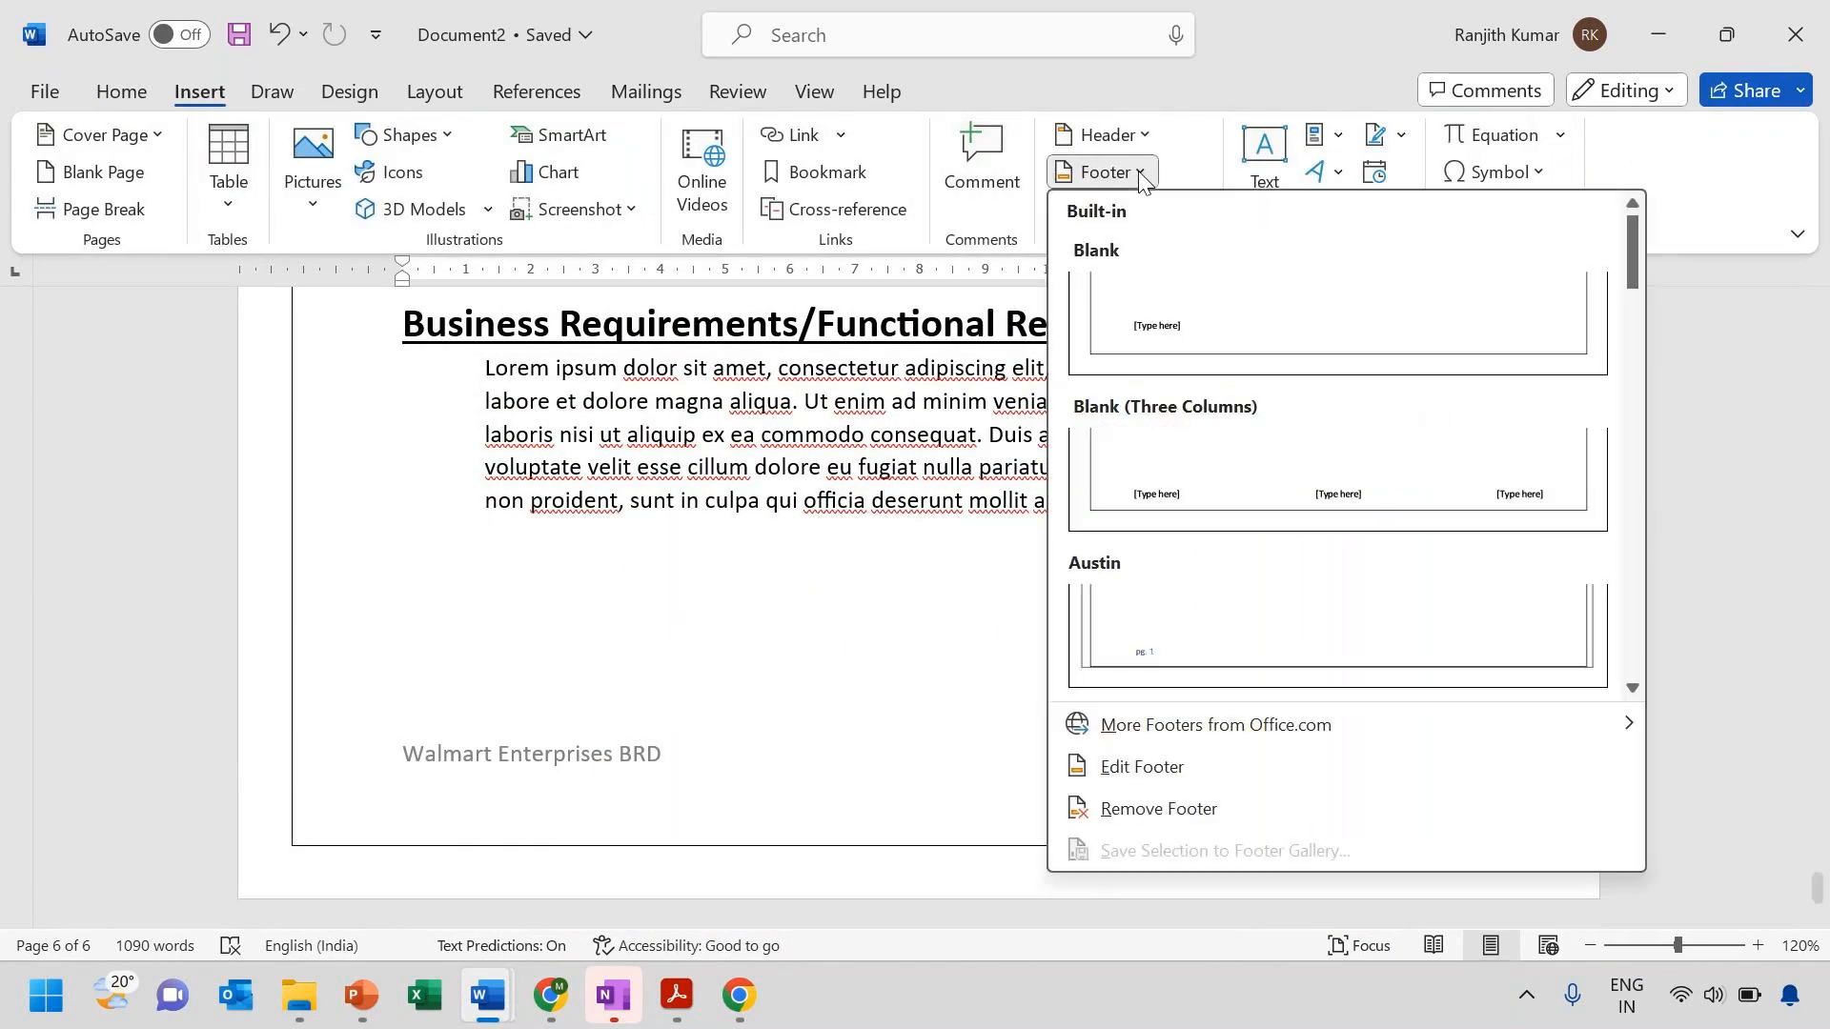
click(1158, 766)
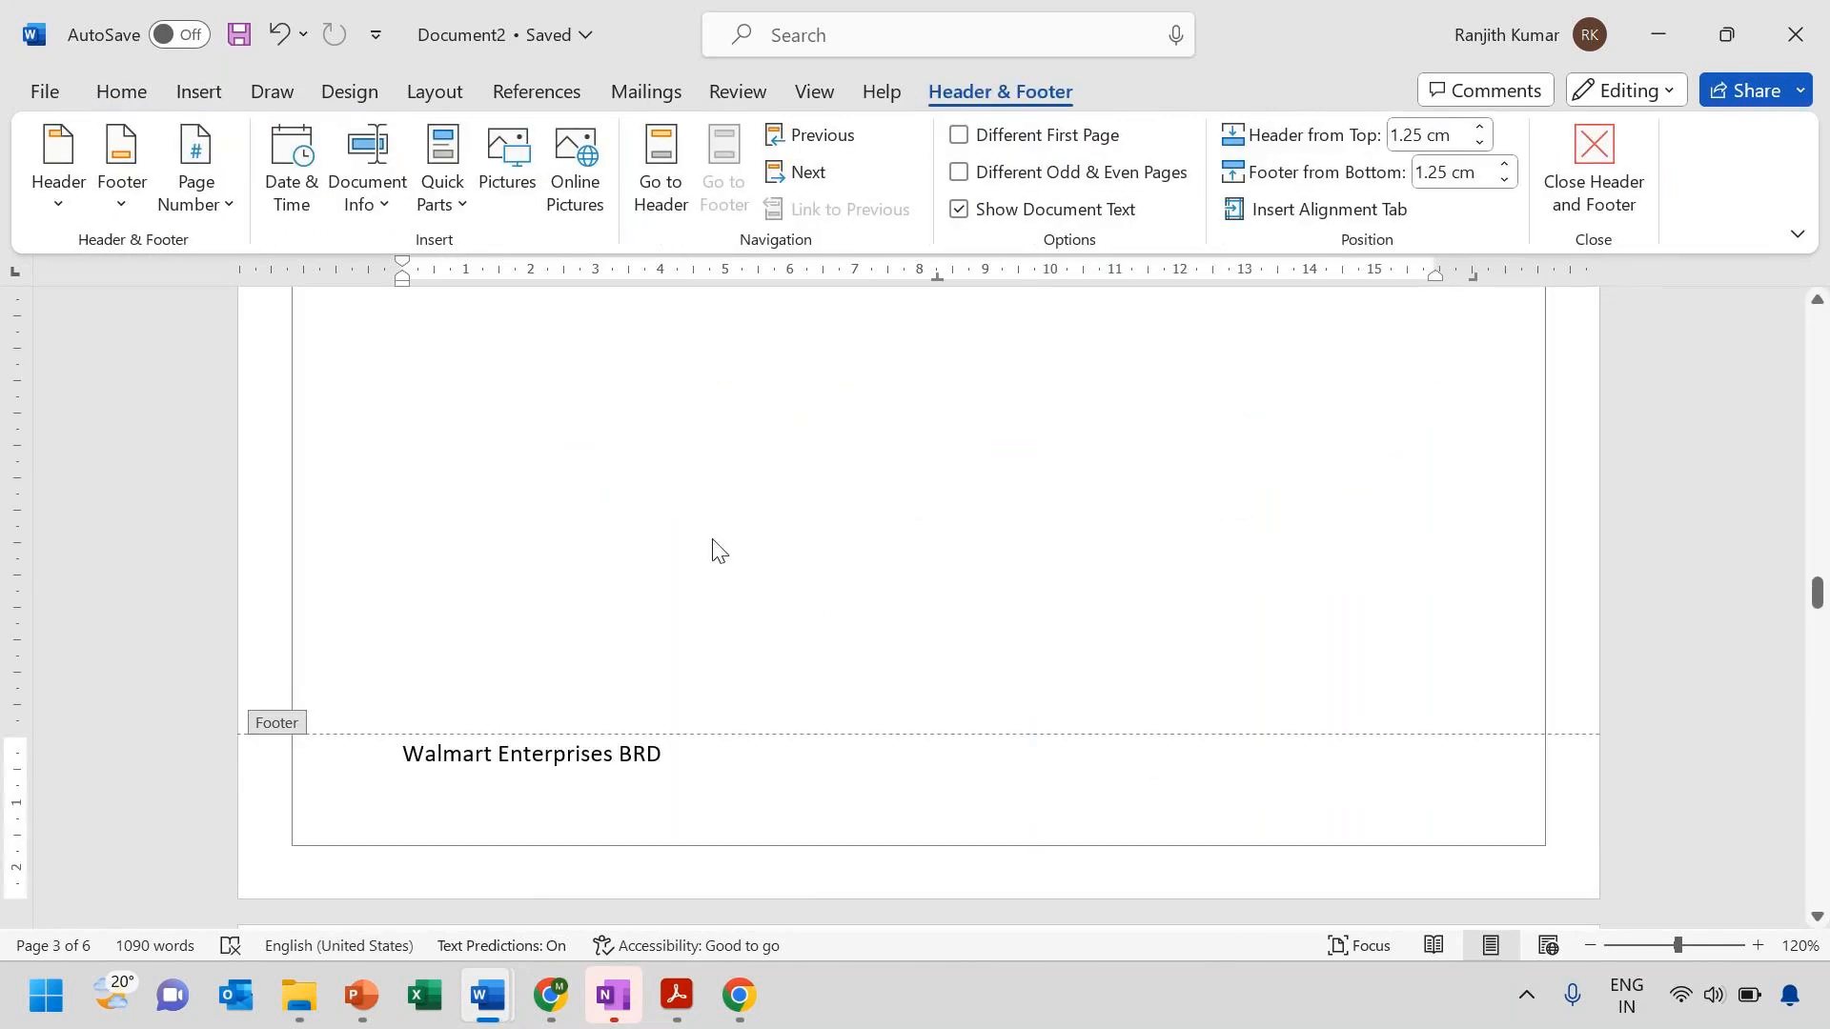
double_click(722, 545)
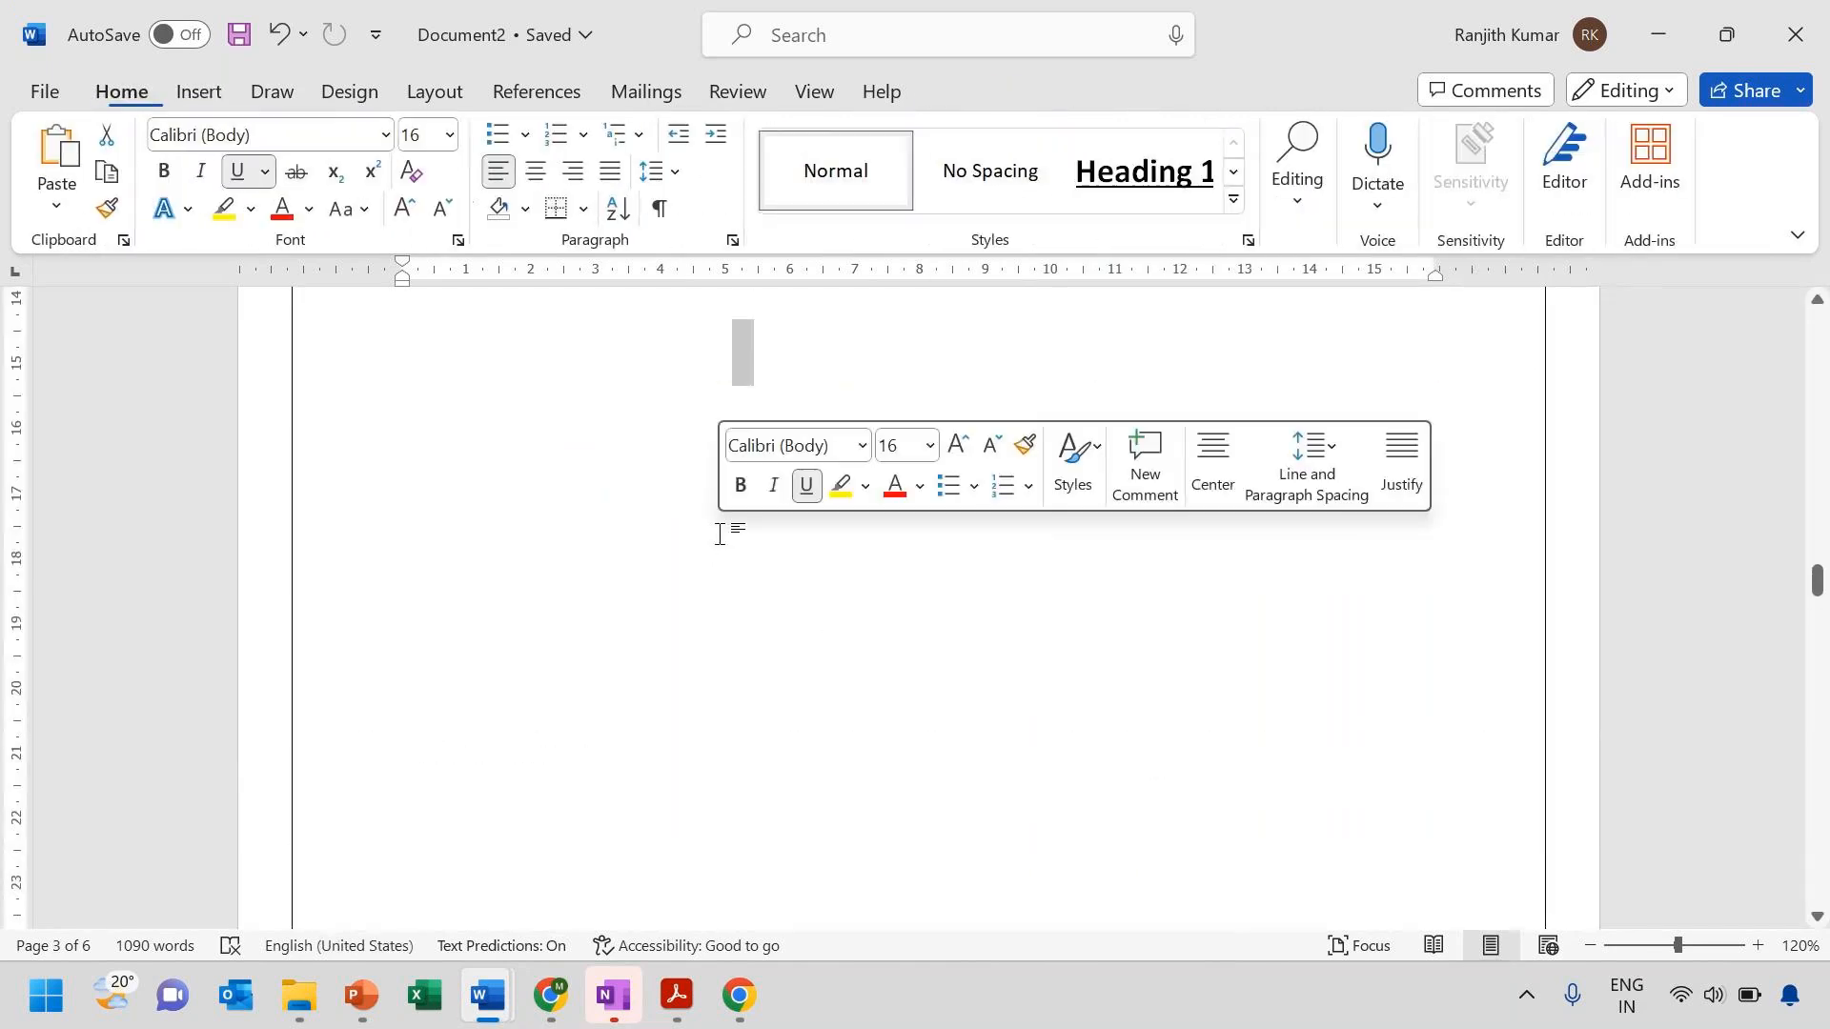
Insert a Blank built-in header reading "Business Requirement Document", return to the document body, and check the header on the following page
click(215, 95)
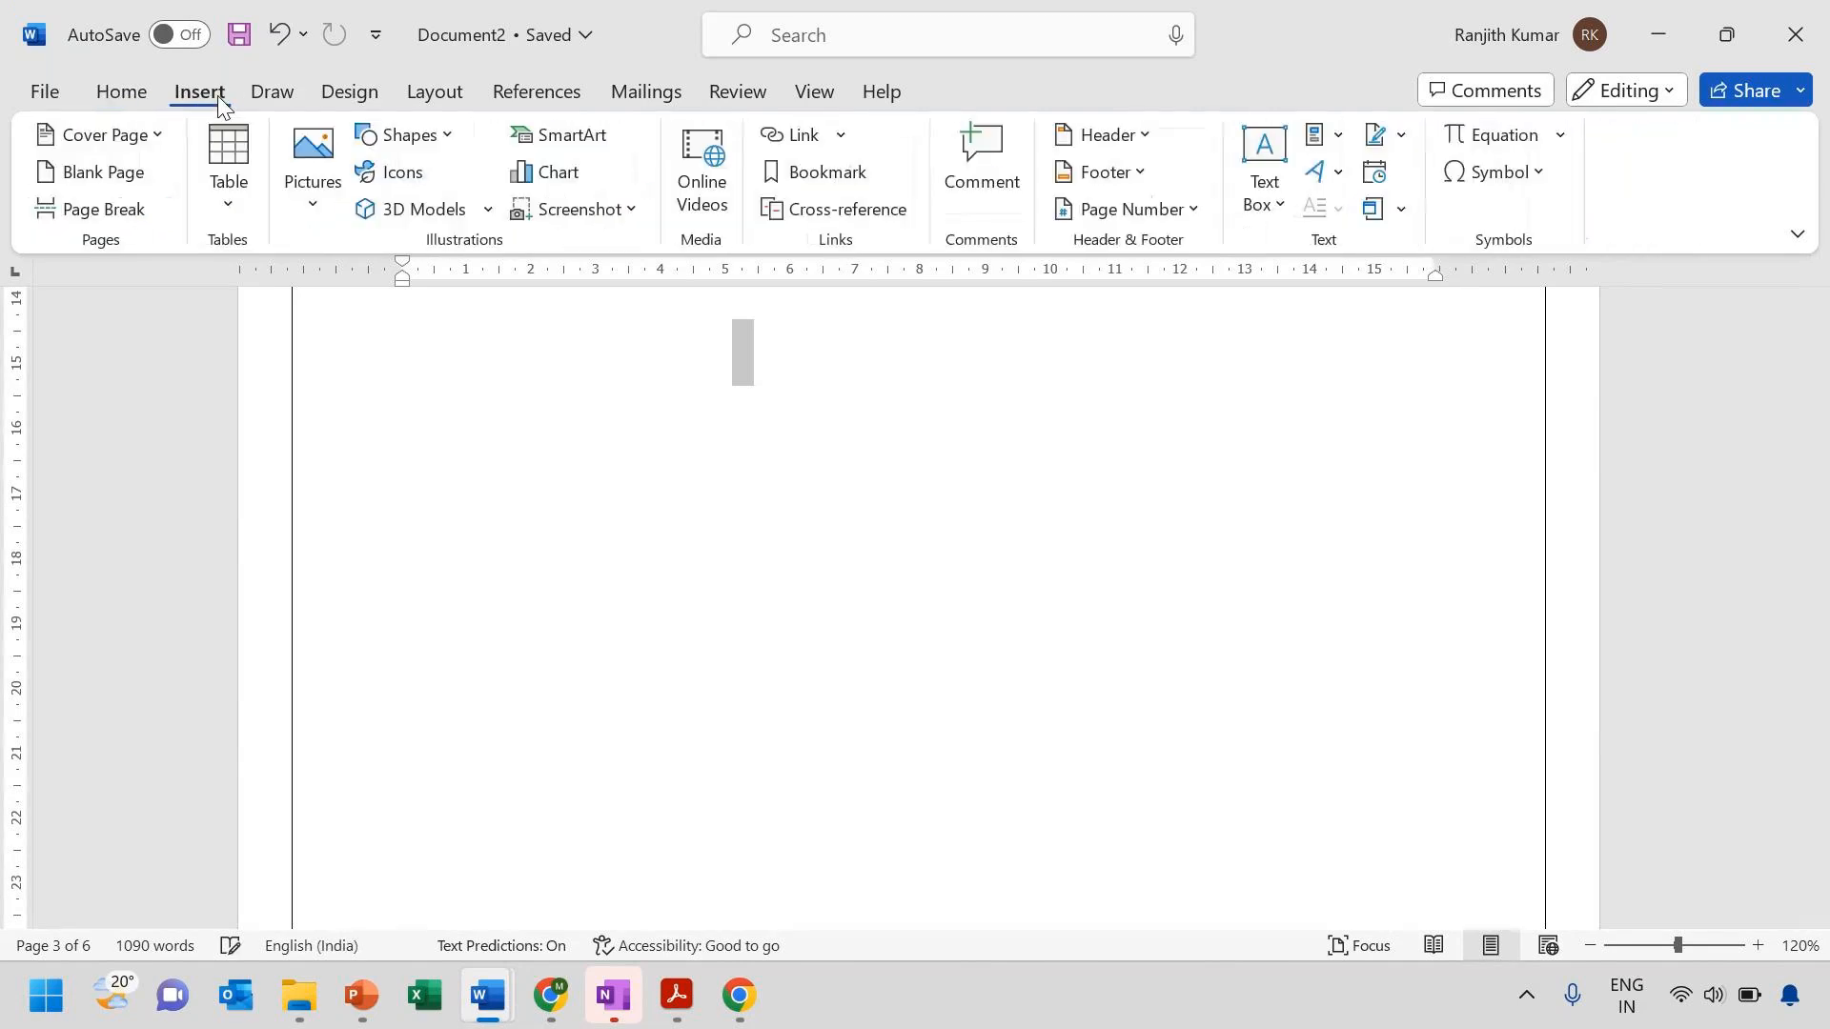
click(1147, 136)
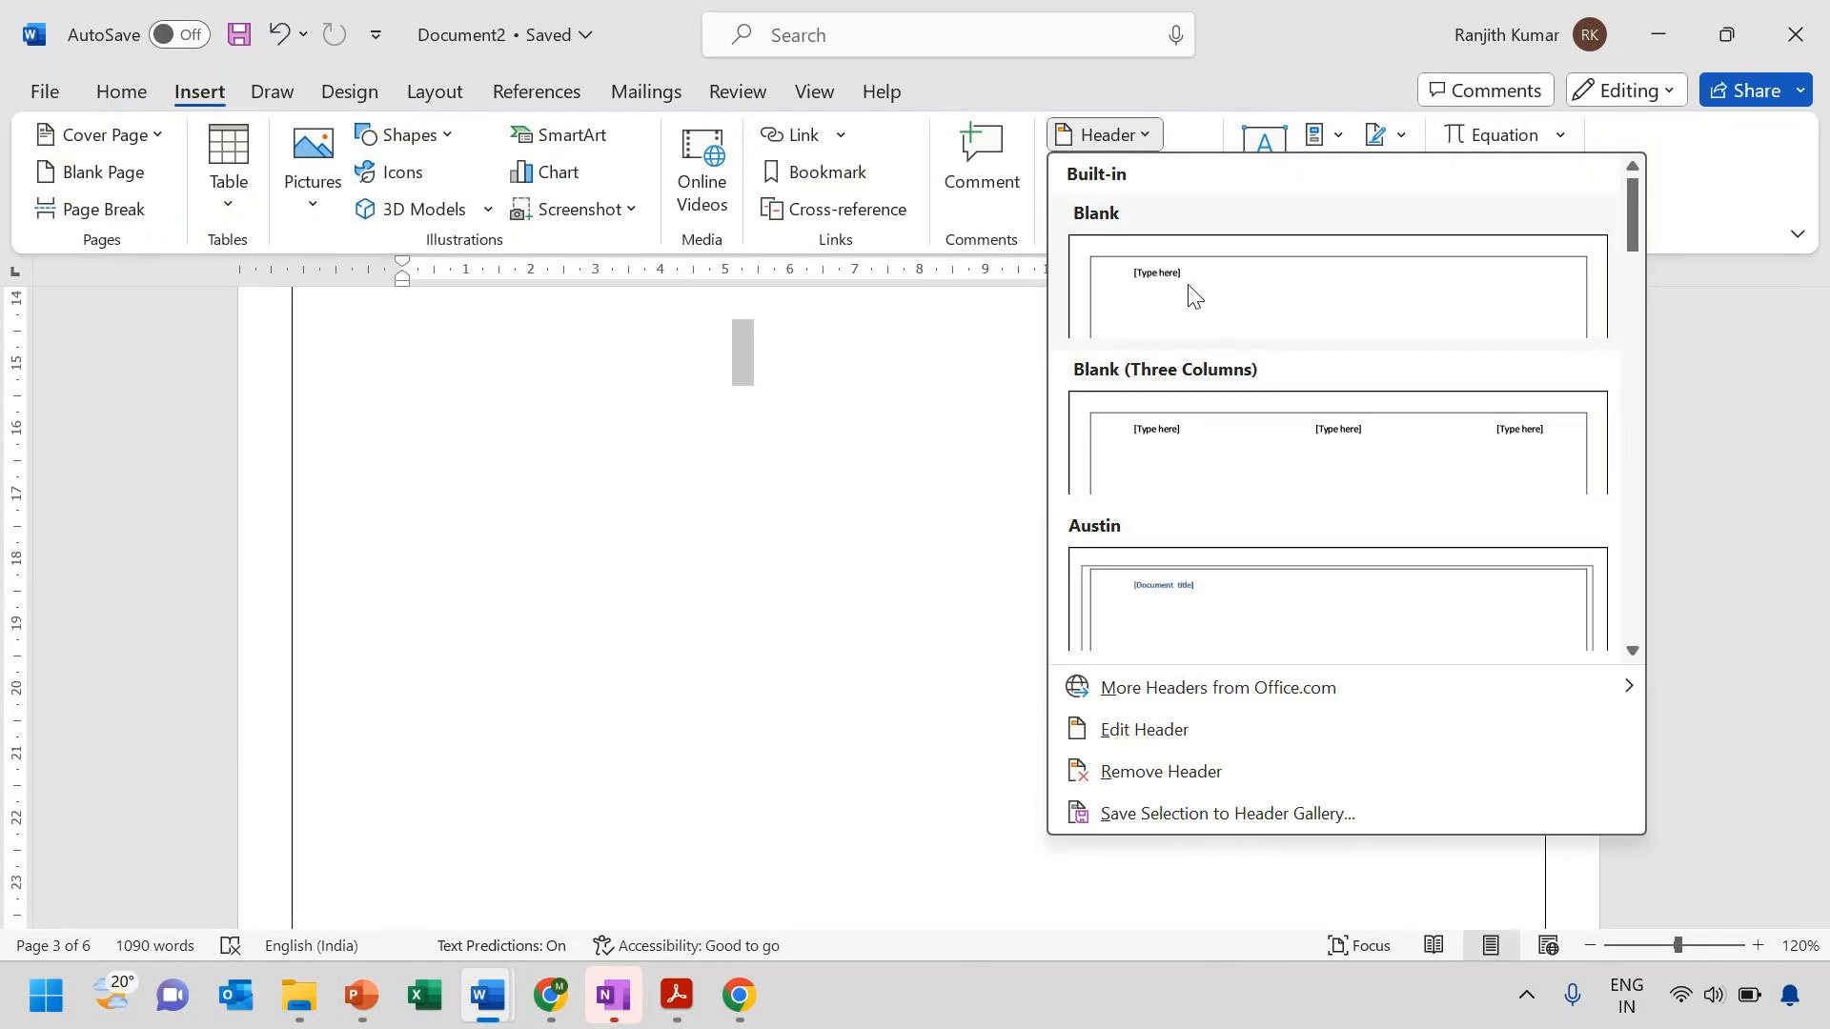
click(1190, 293)
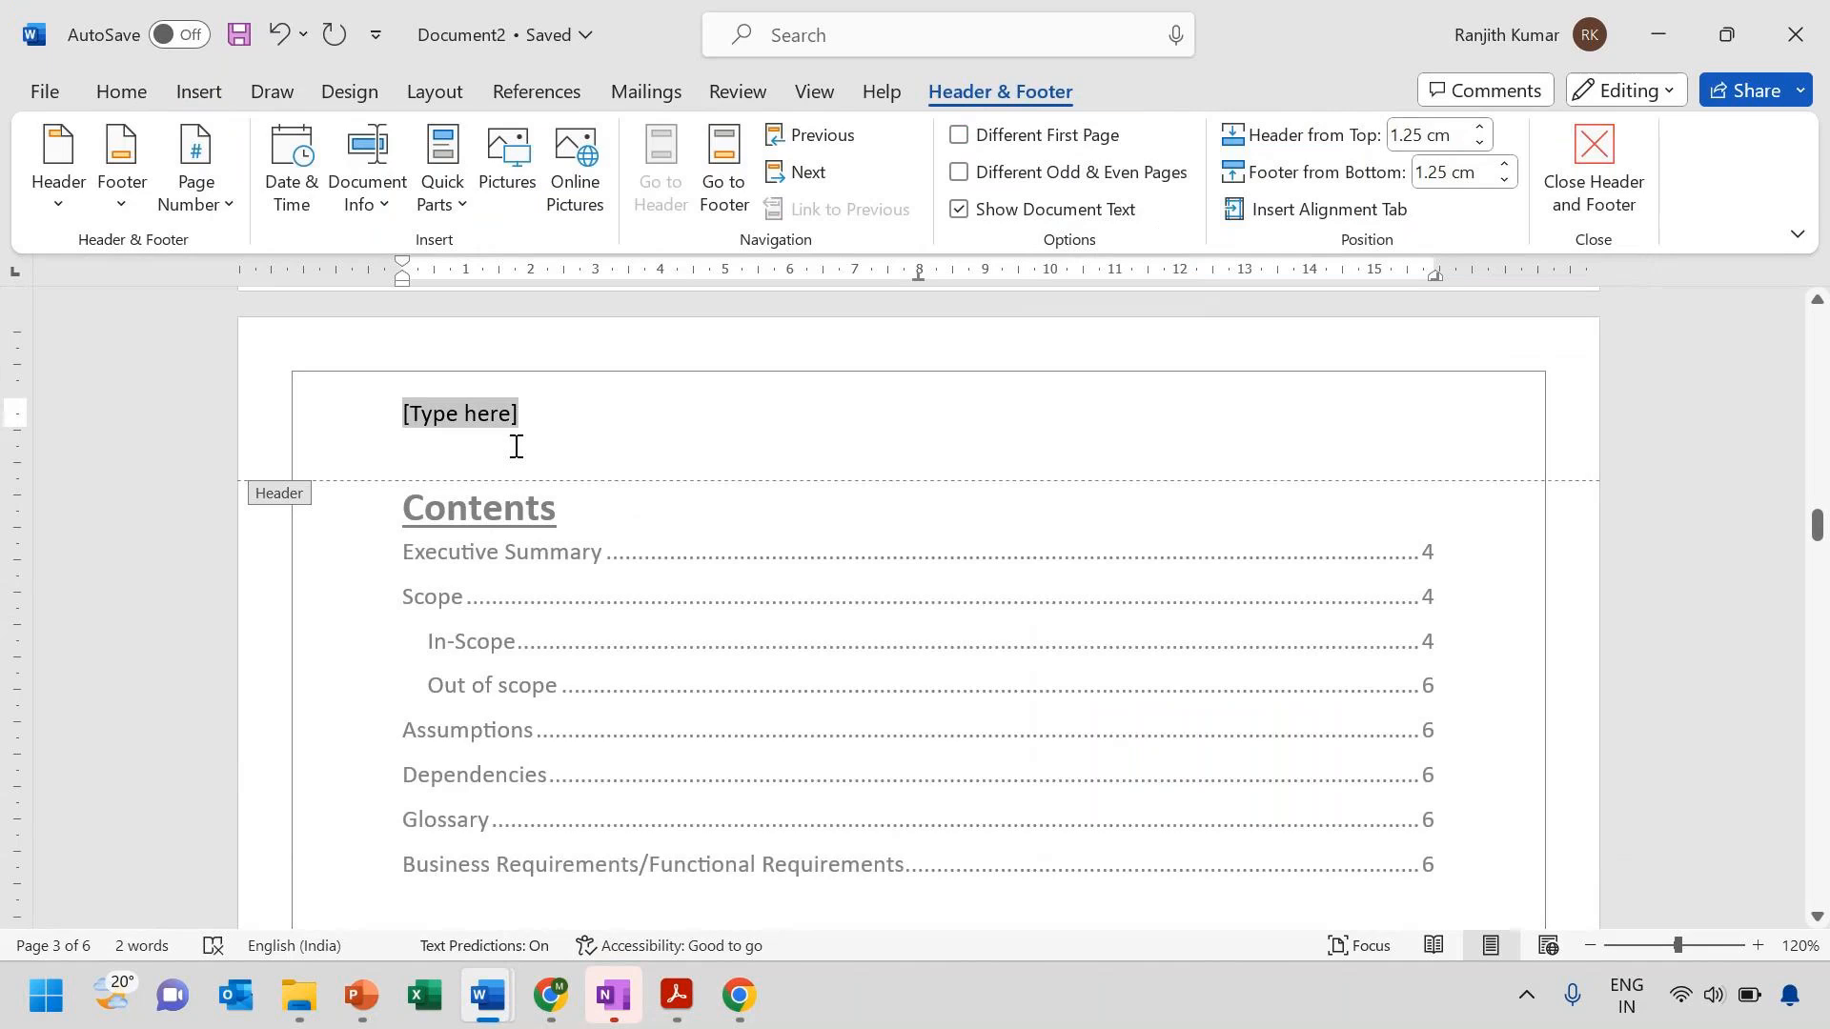
text(Business)
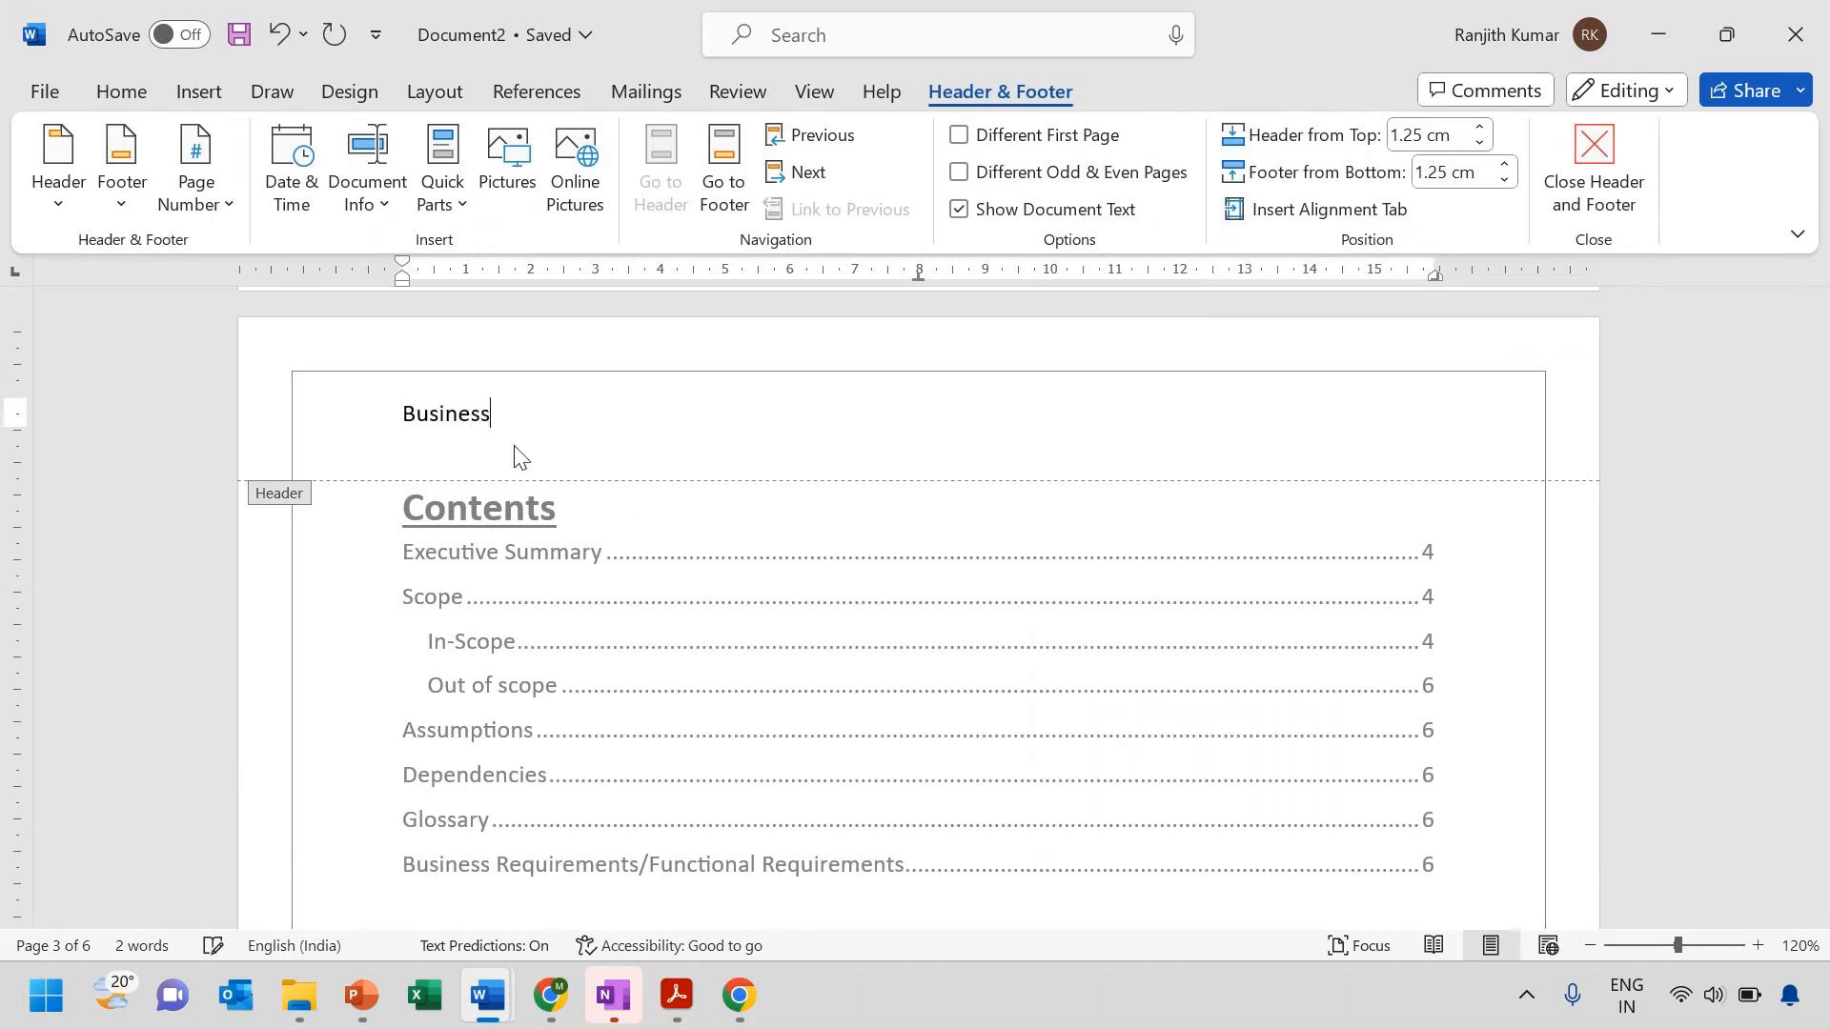
text( Requirement Document)
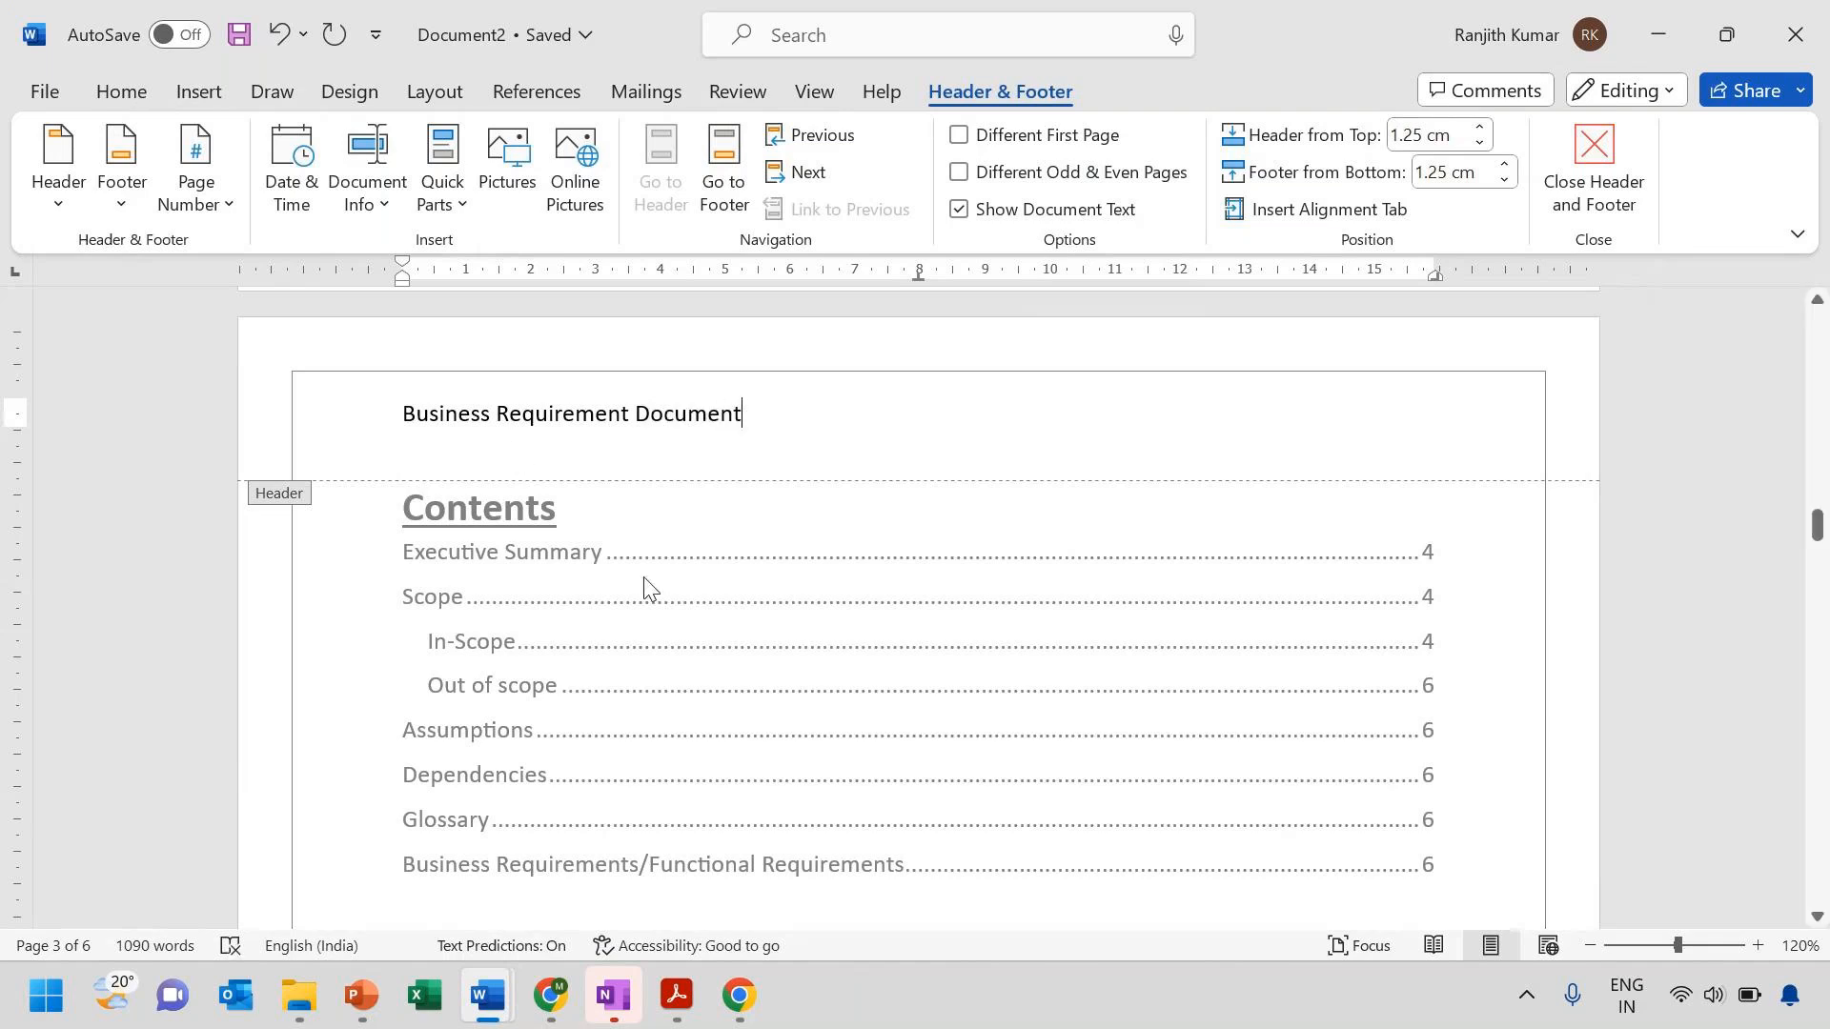
double_click(827, 677)
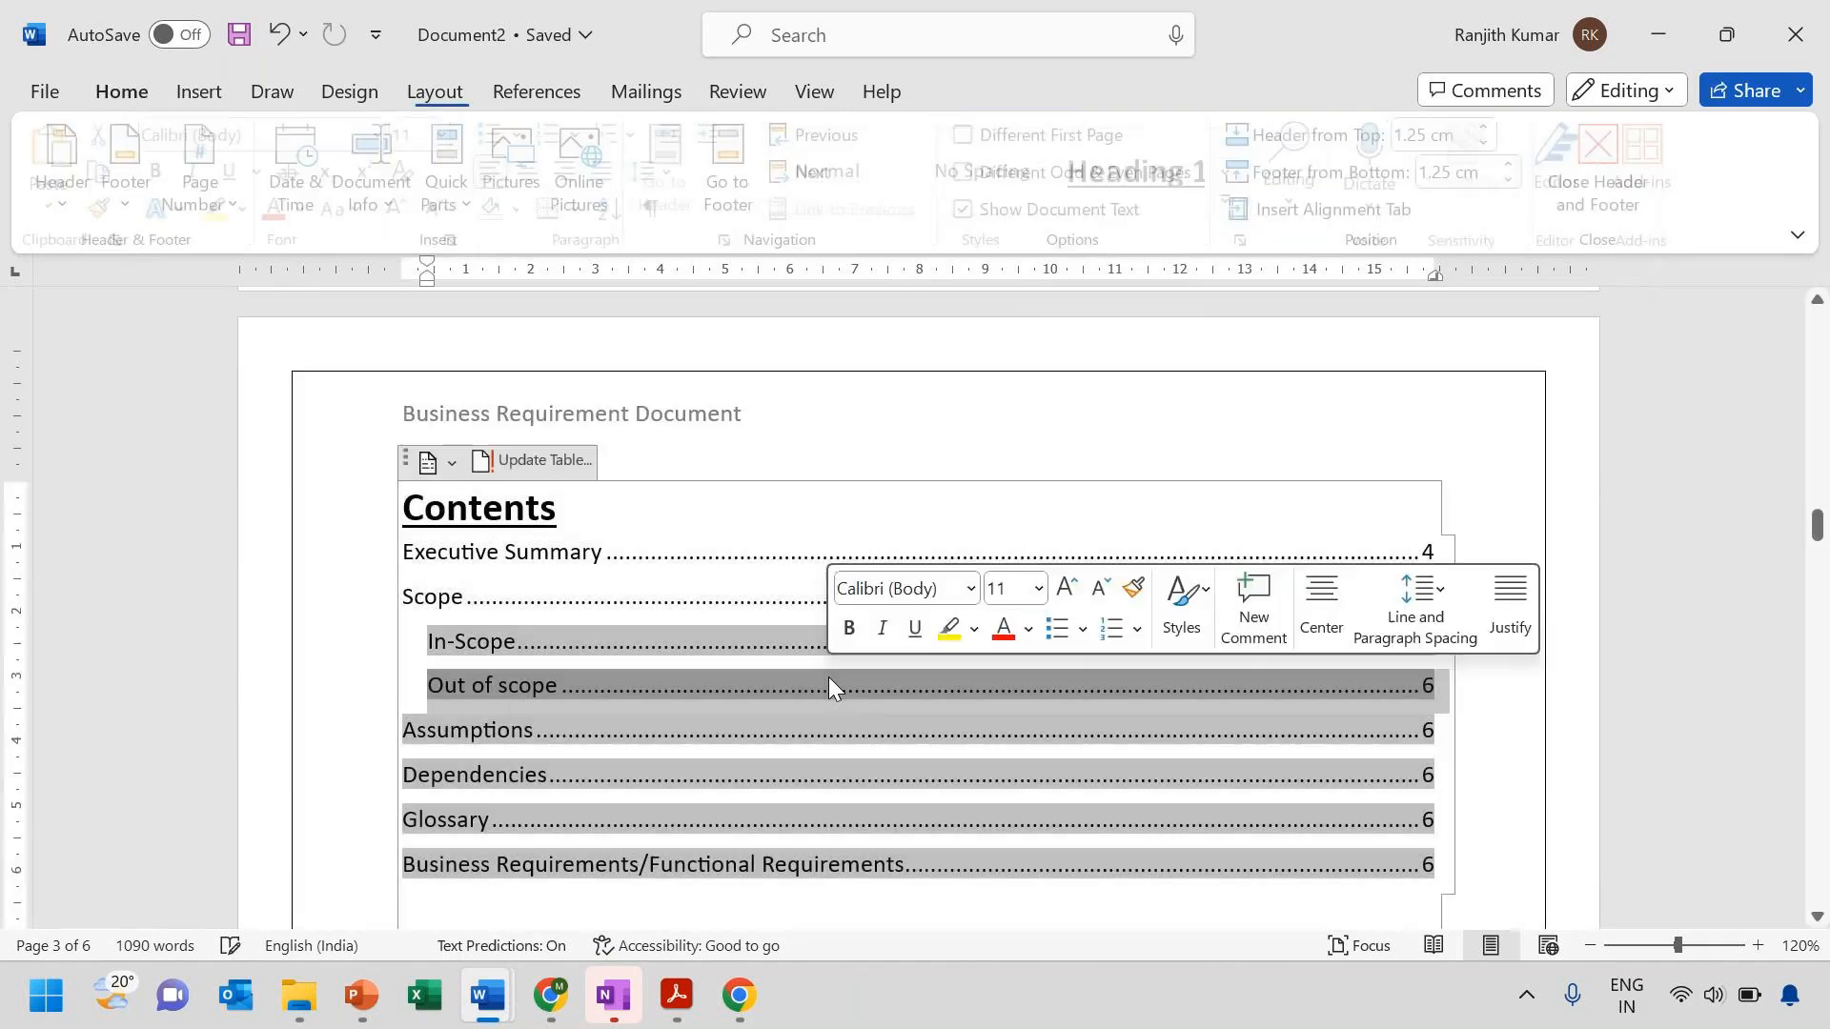
click(295, 678)
click(303, 667)
scroll(907, 777, down, 14)
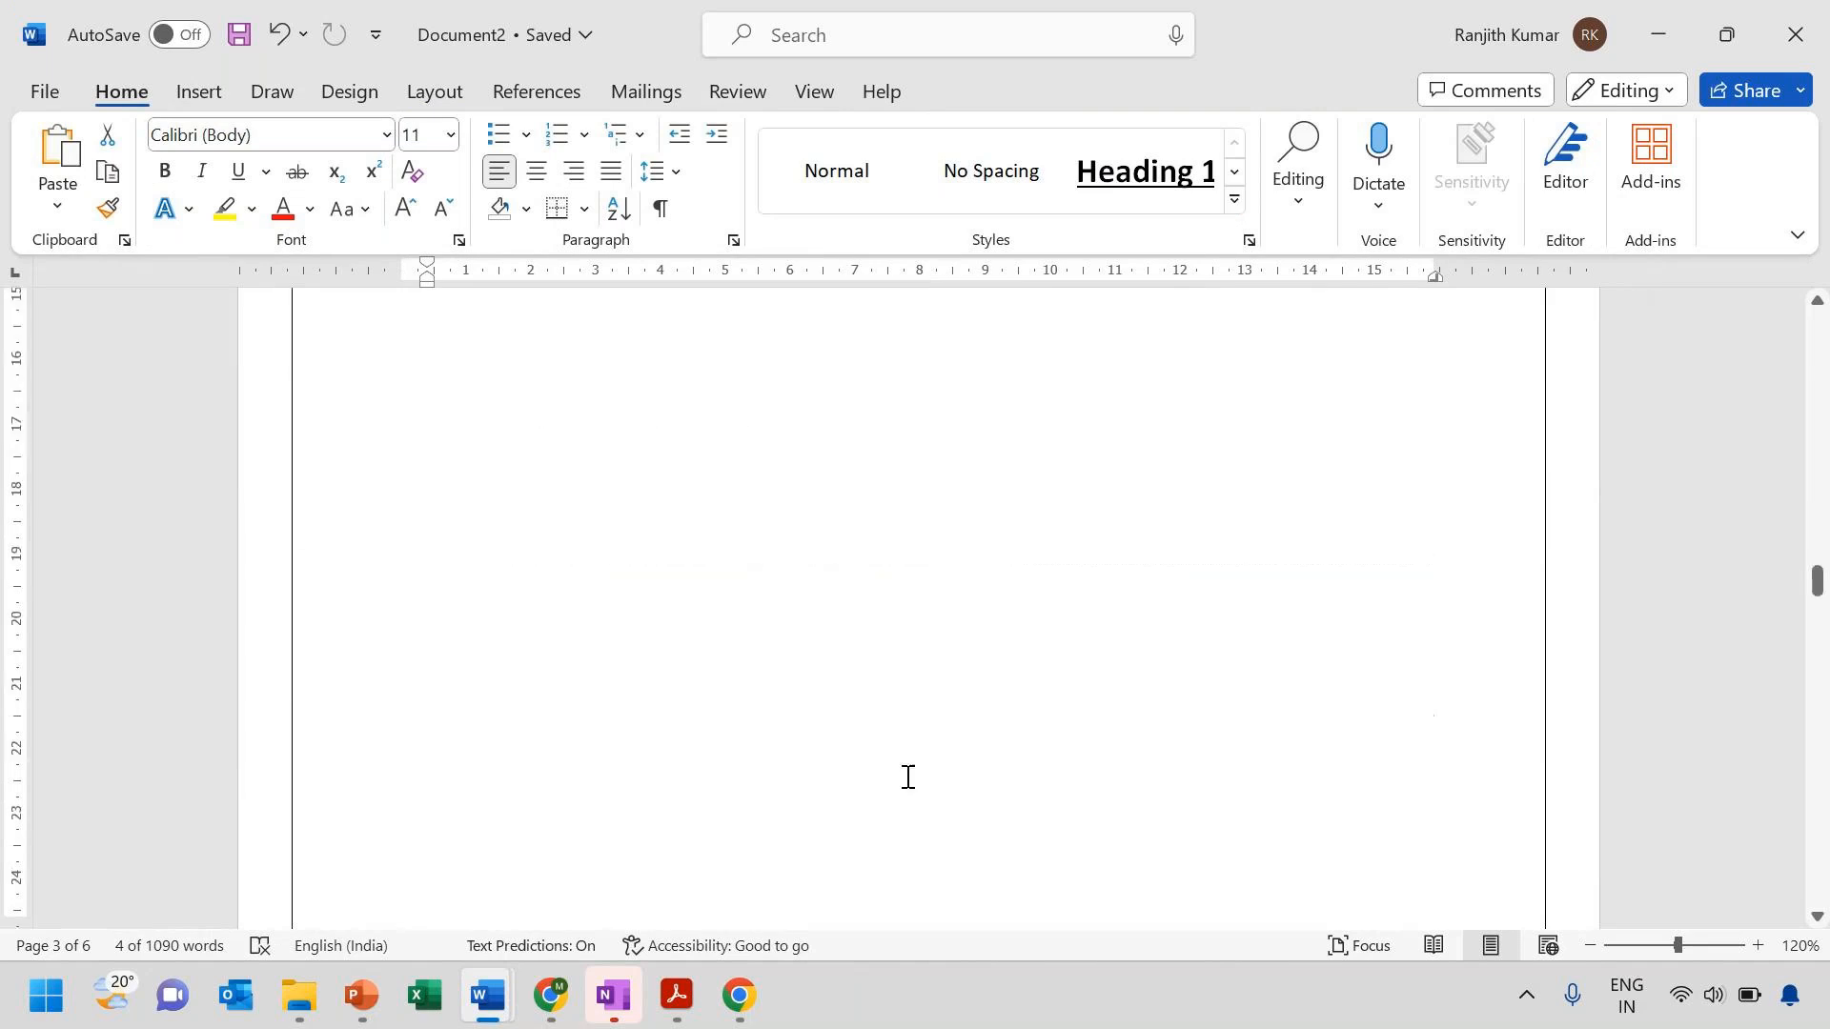
scroll(908, 777, down, 1)
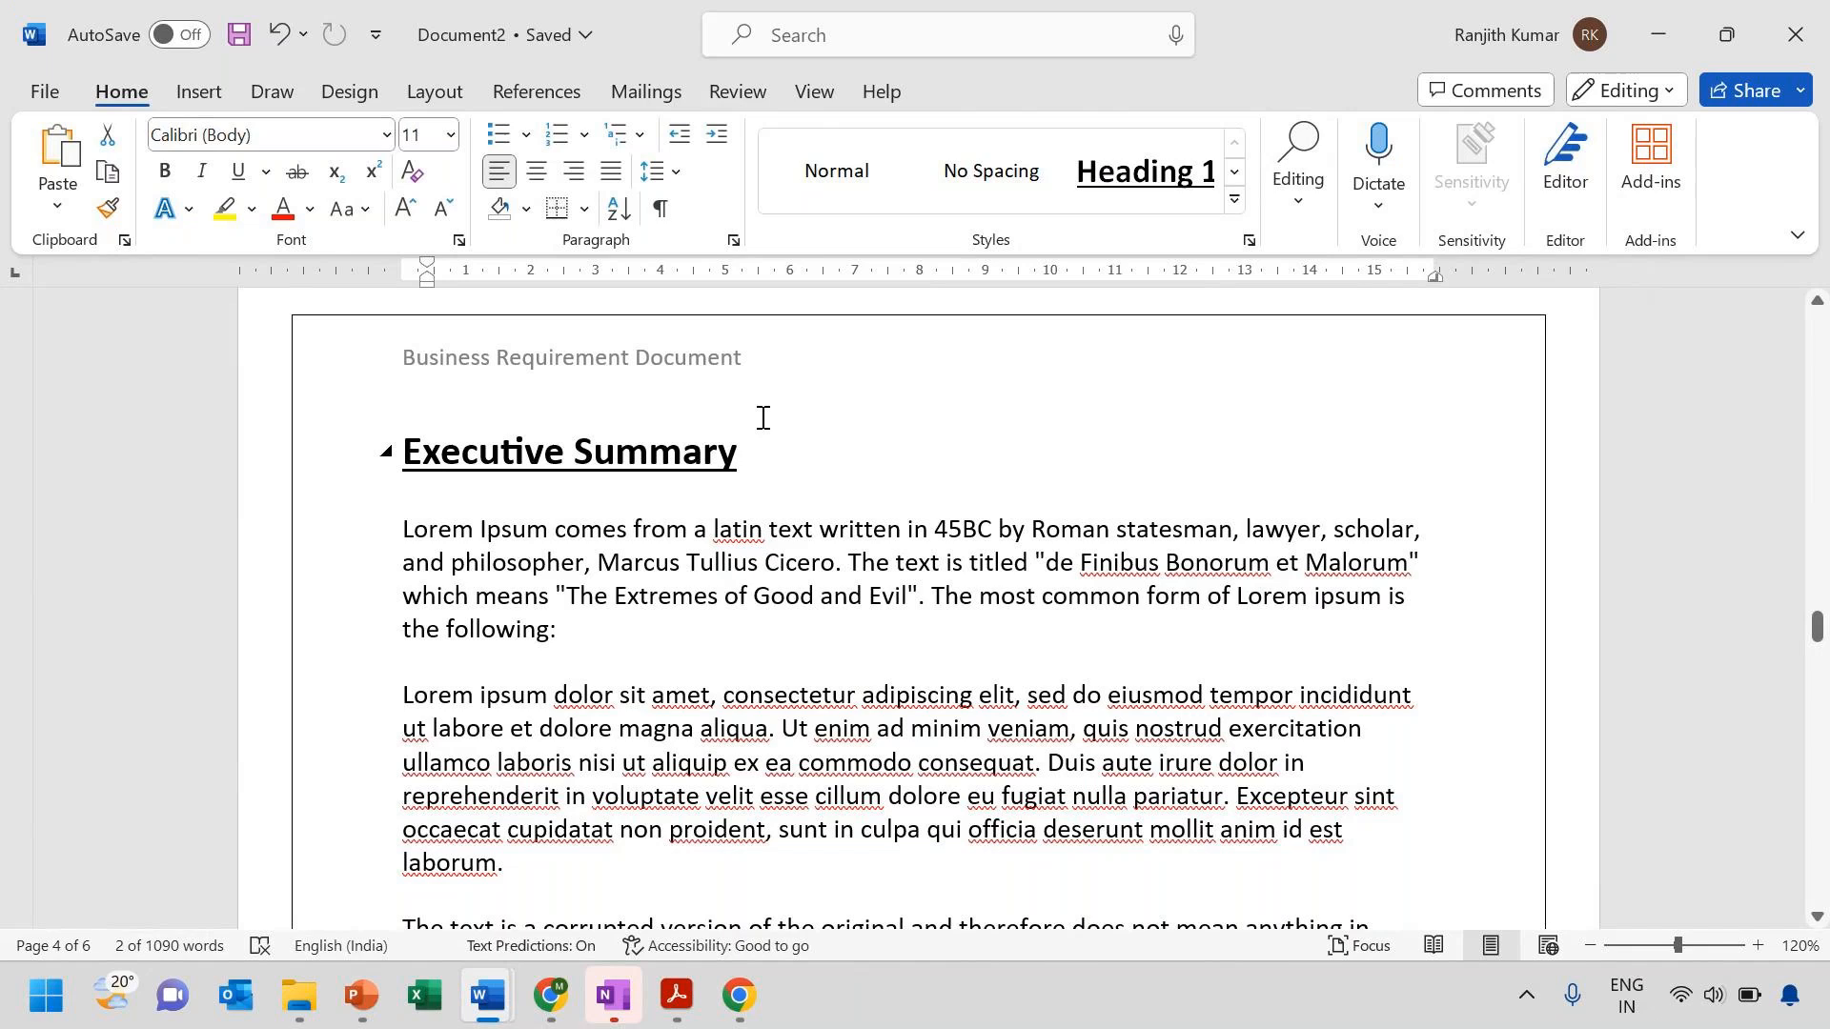
Undo the entry of the "Business Requirement Document" header text
key(ctrl+z)
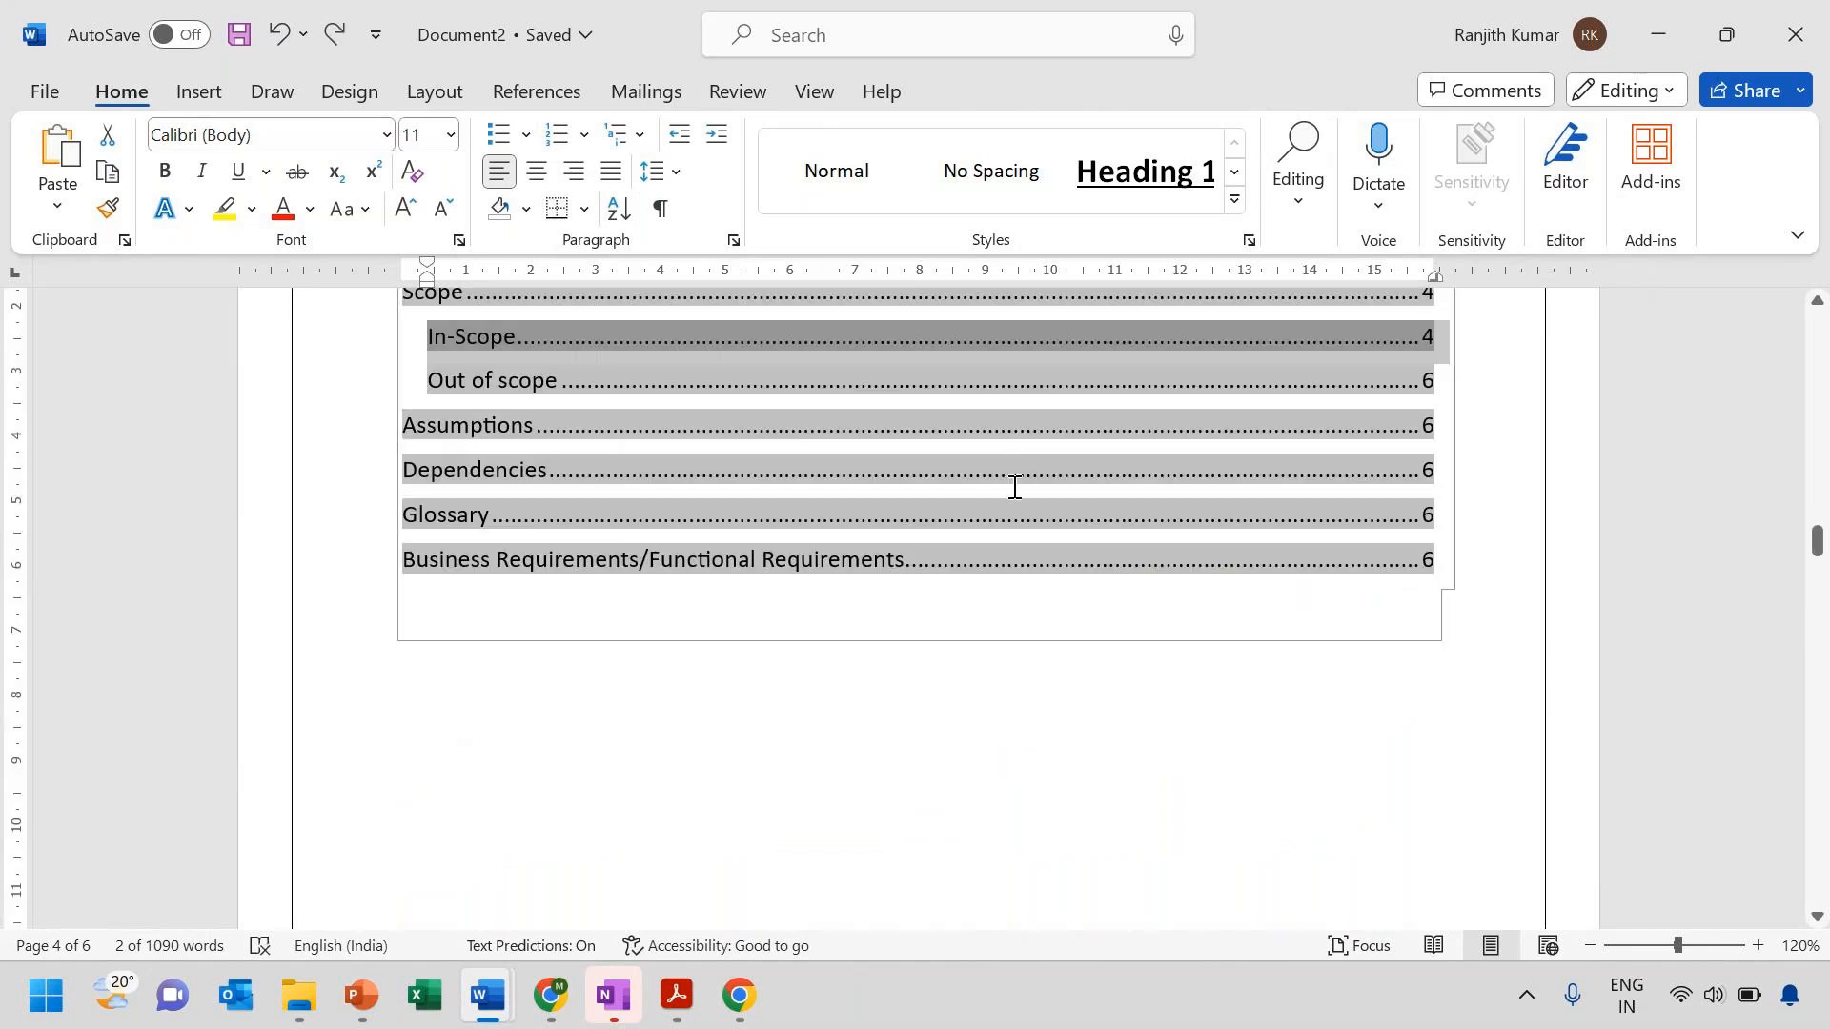
scroll(1024, 820, down, 10)
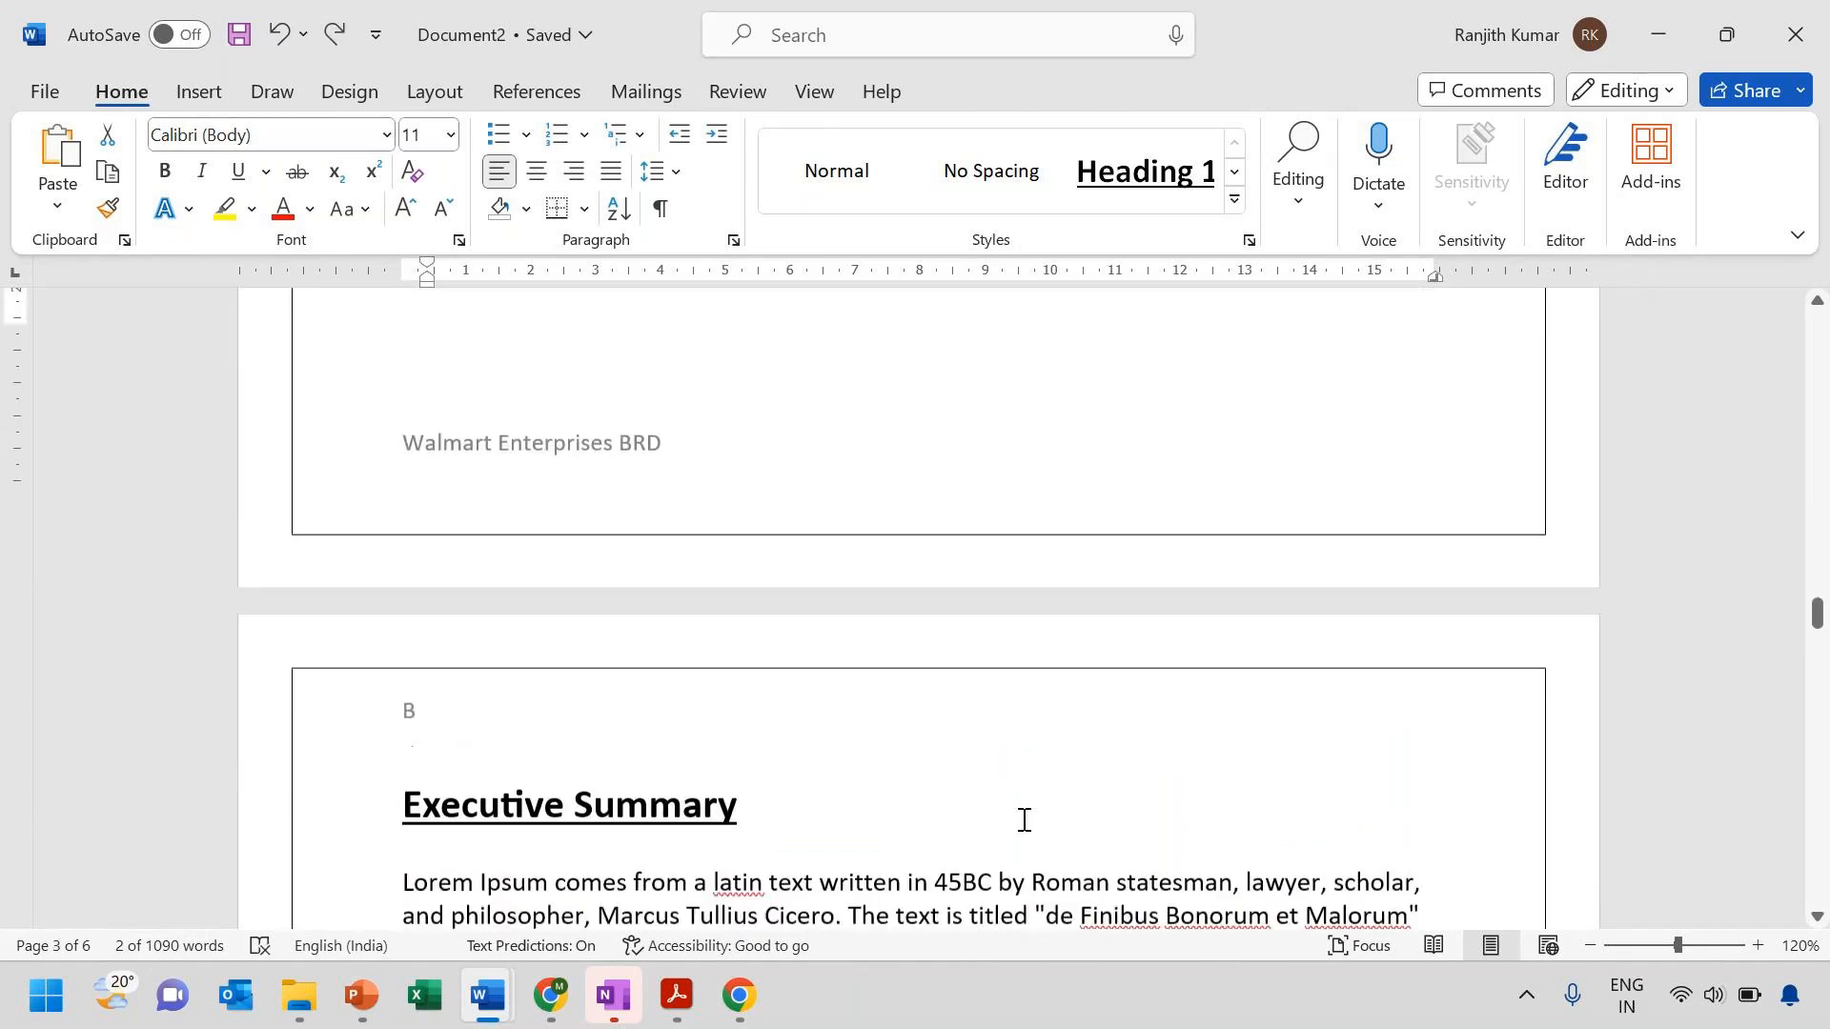
click(450, 567)
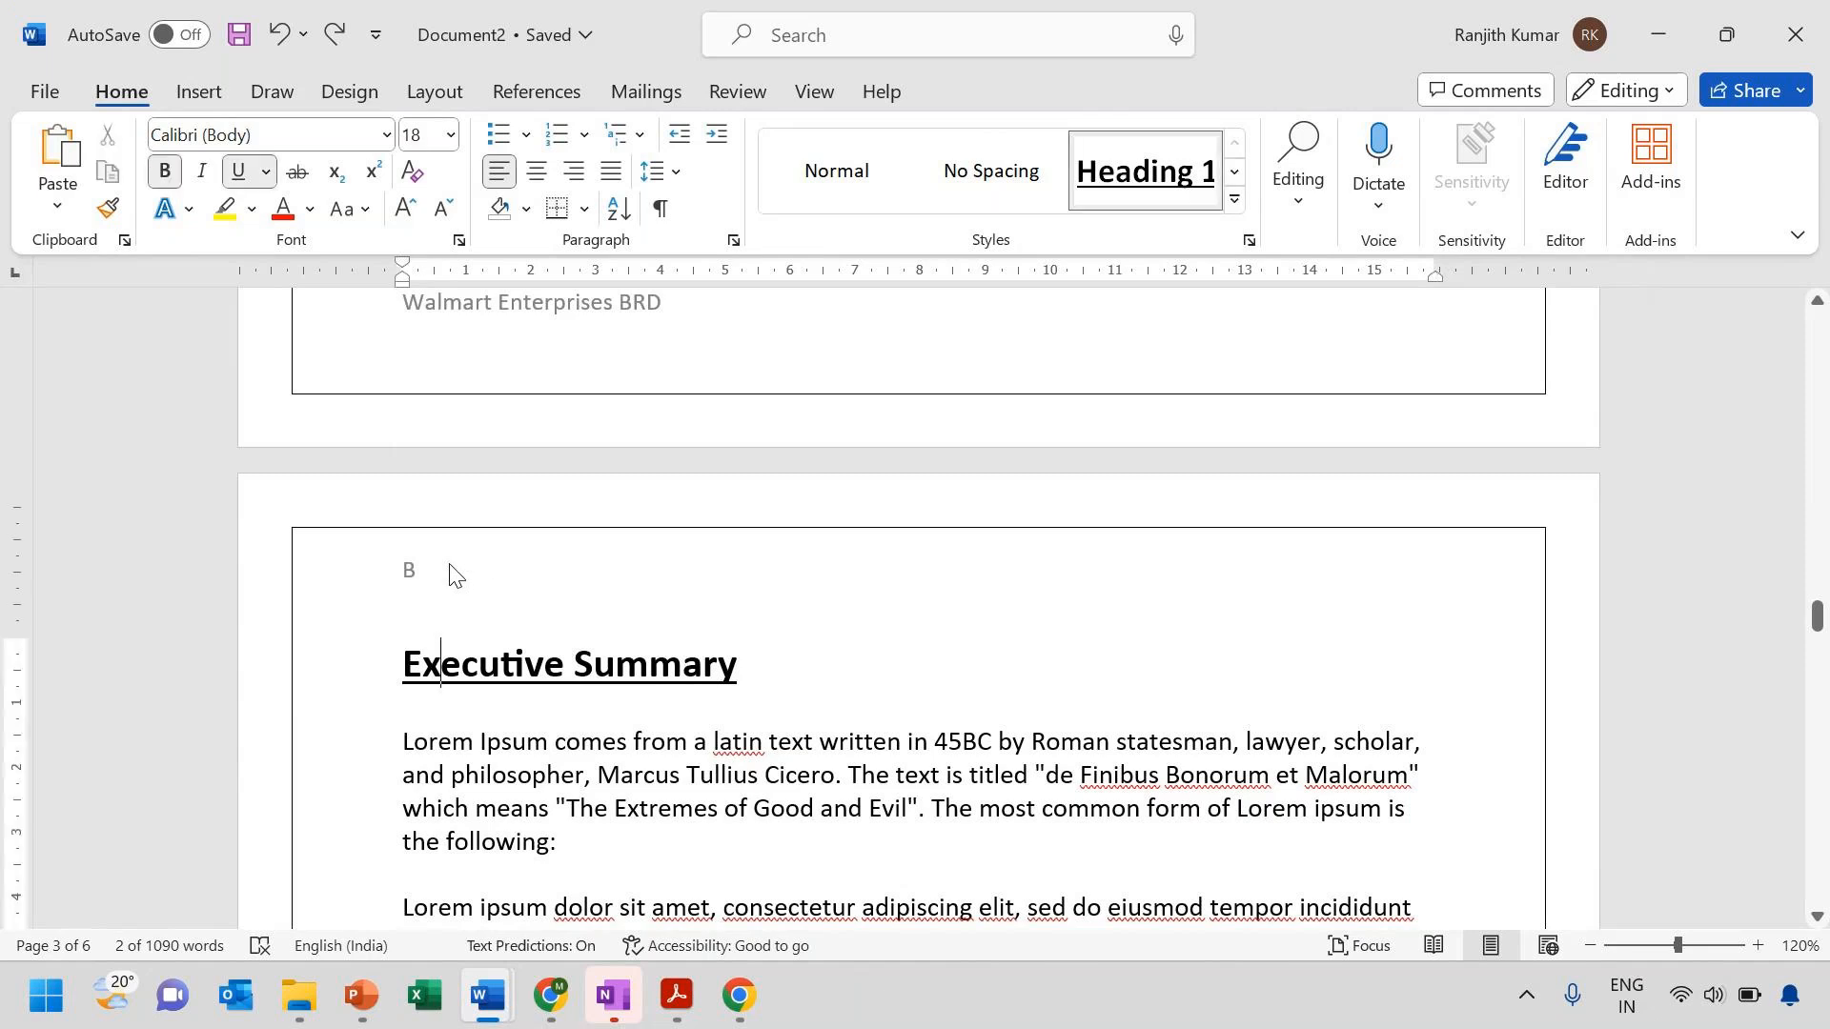
double_click(548, 778)
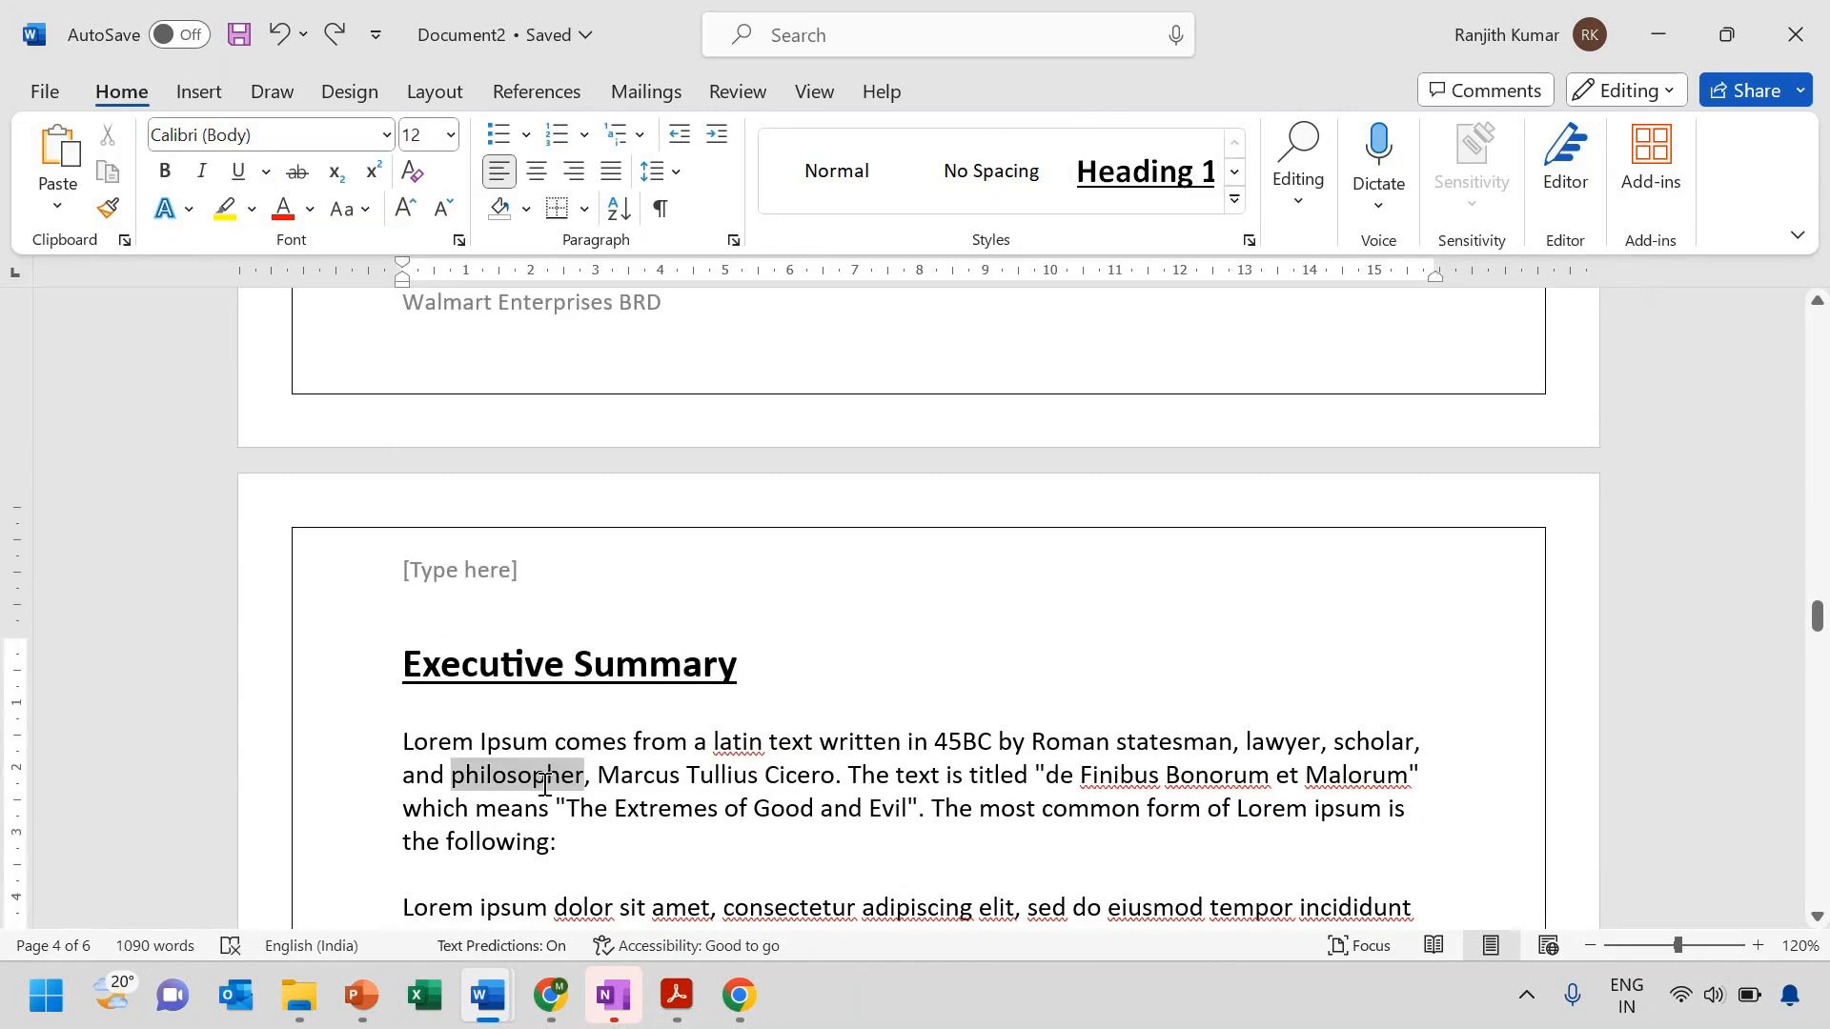
triple_click(605, 825)
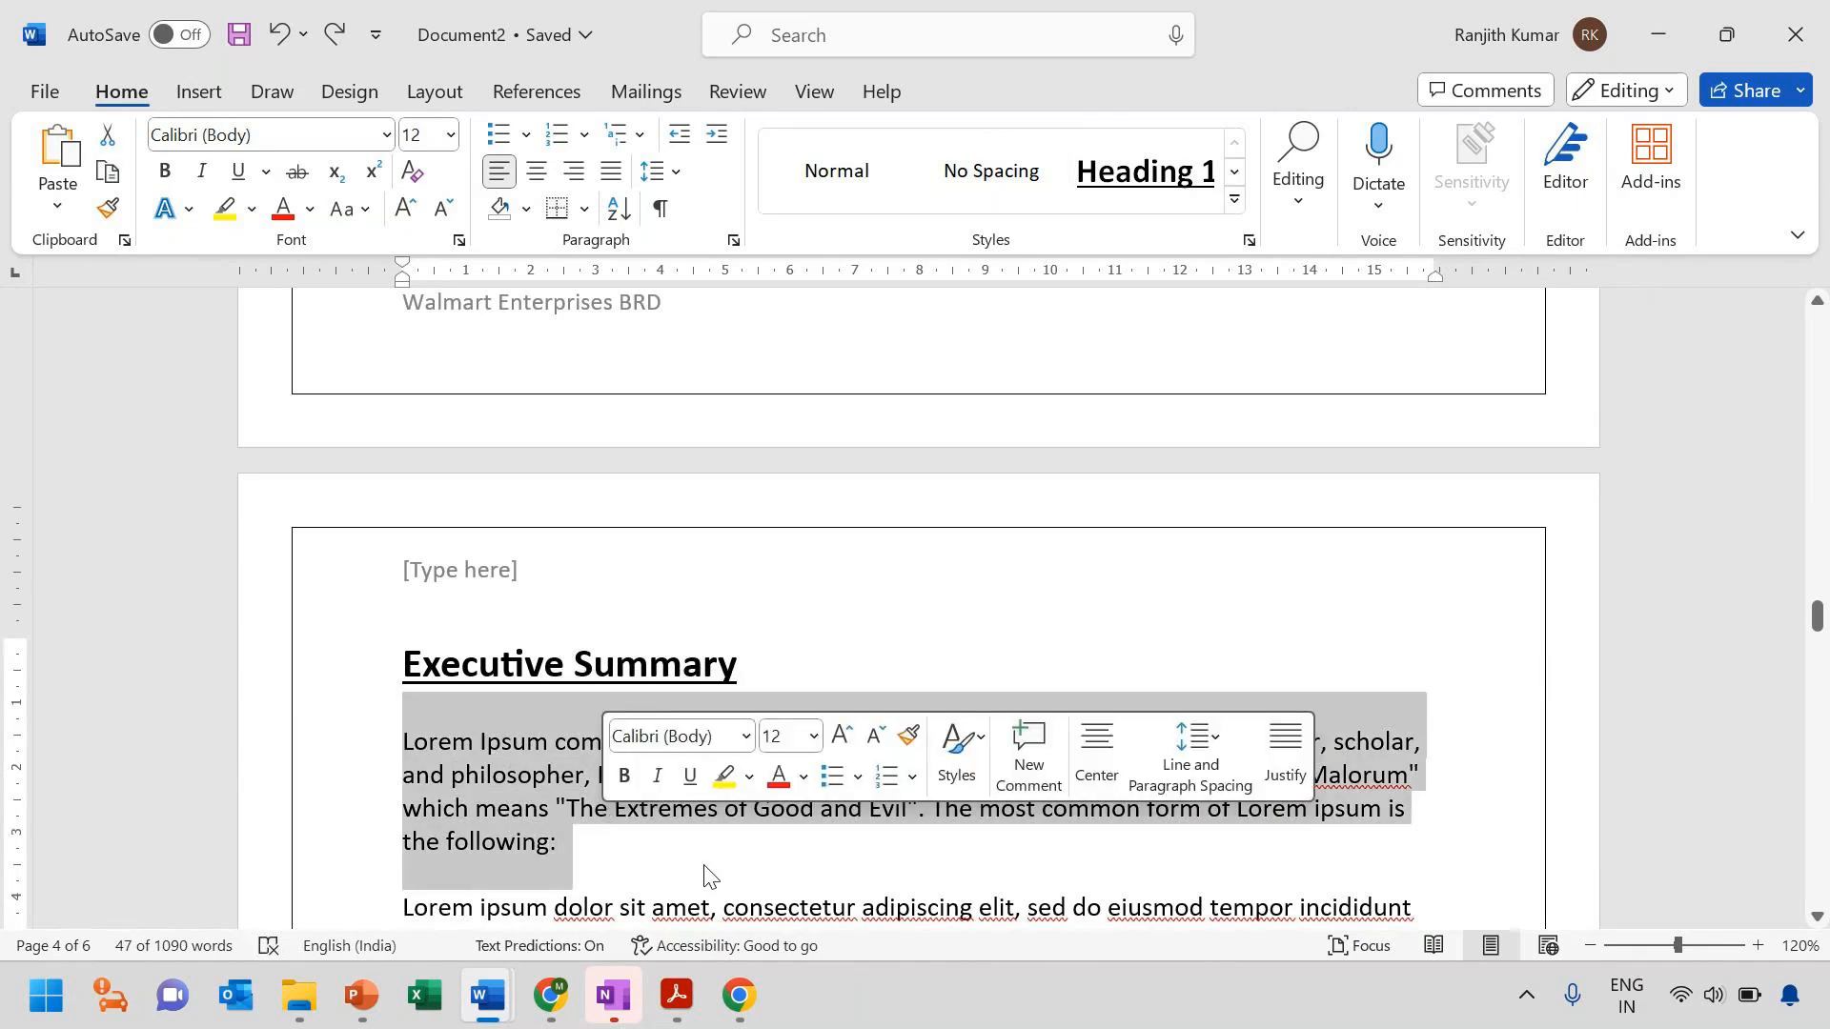
click(972, 835)
triple_click(972, 831)
scroll(972, 834, down, 1)
scroll(972, 834, down, 6)
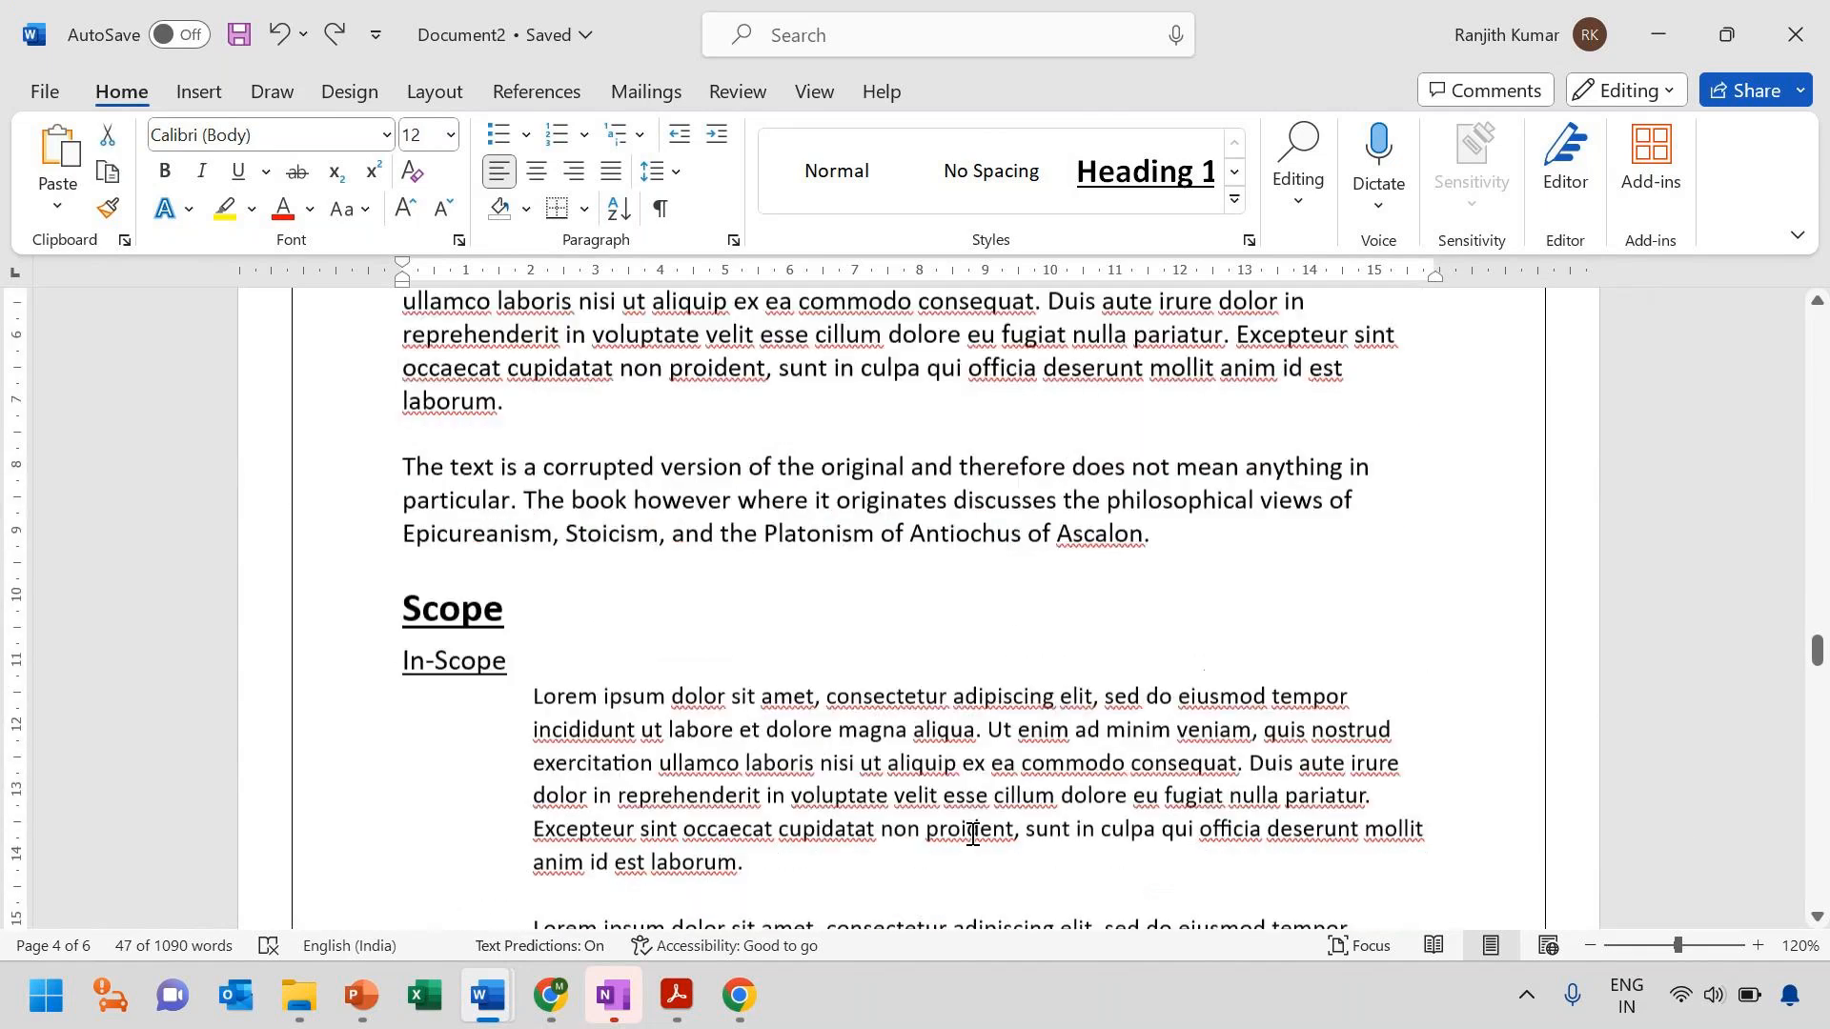
click(962, 679)
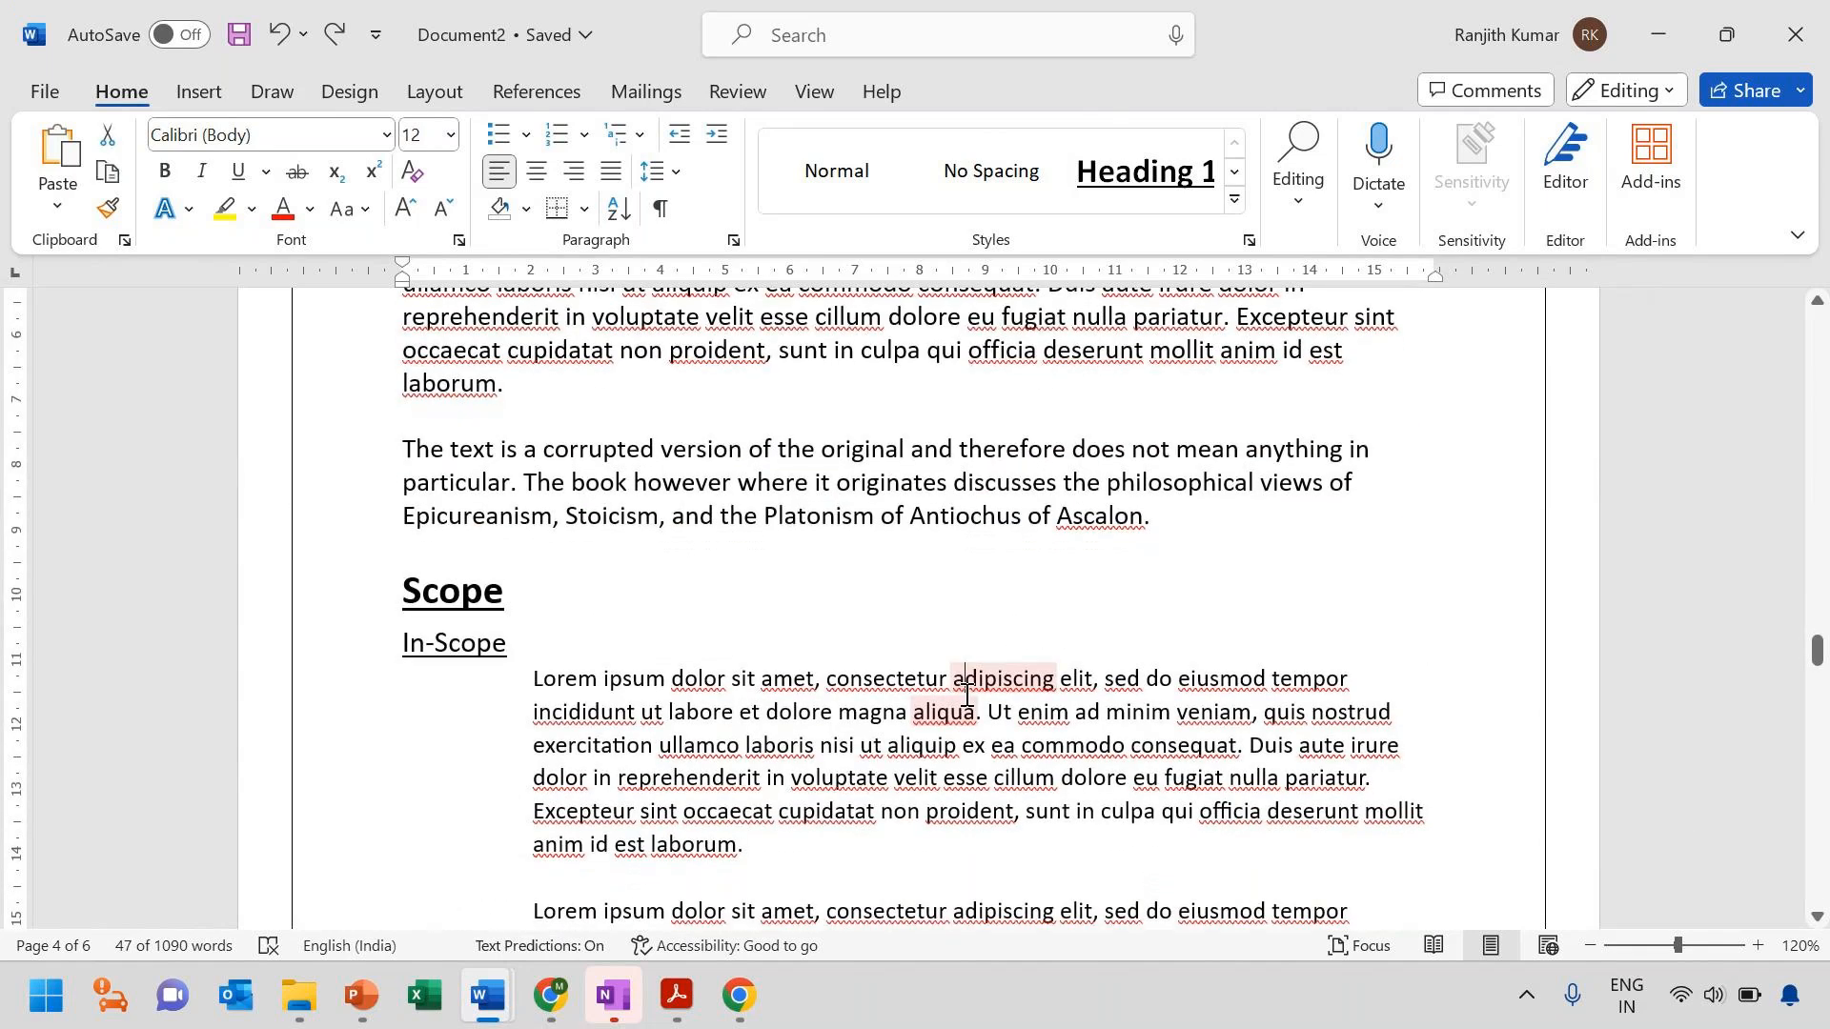
click(815, 589)
key(ctrl+z)
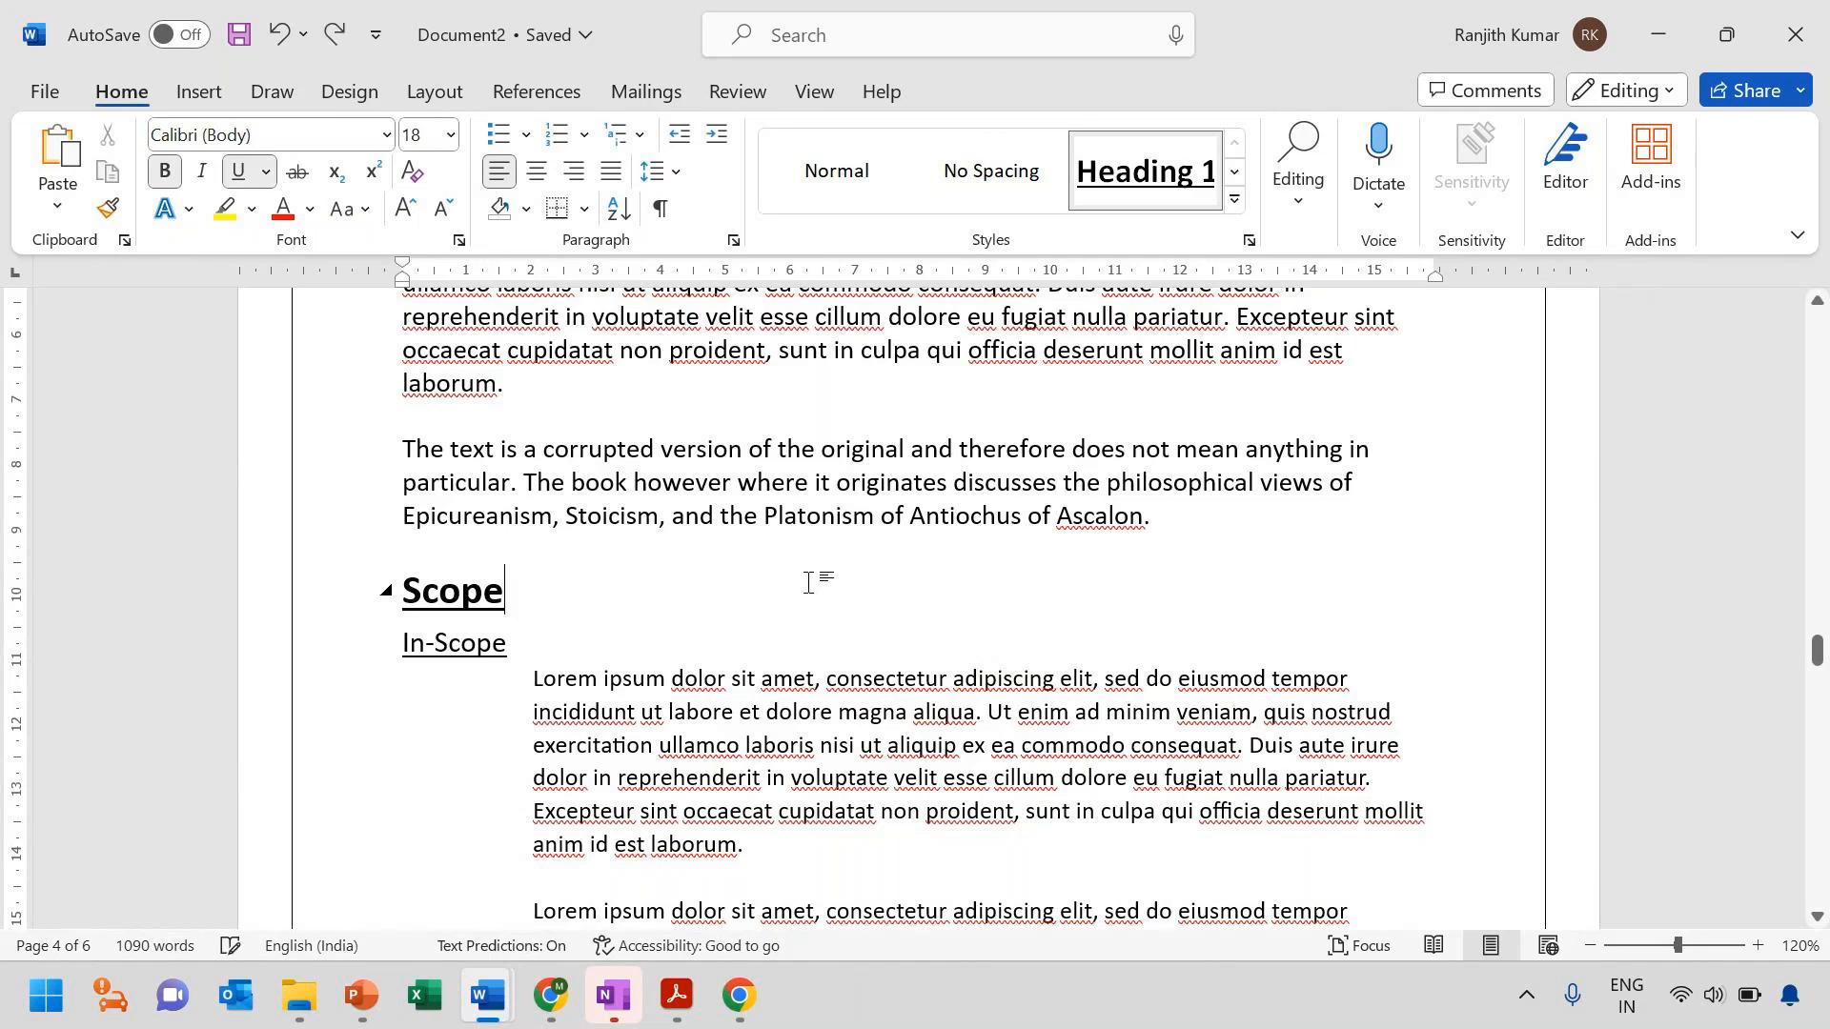
double_click(791, 514)
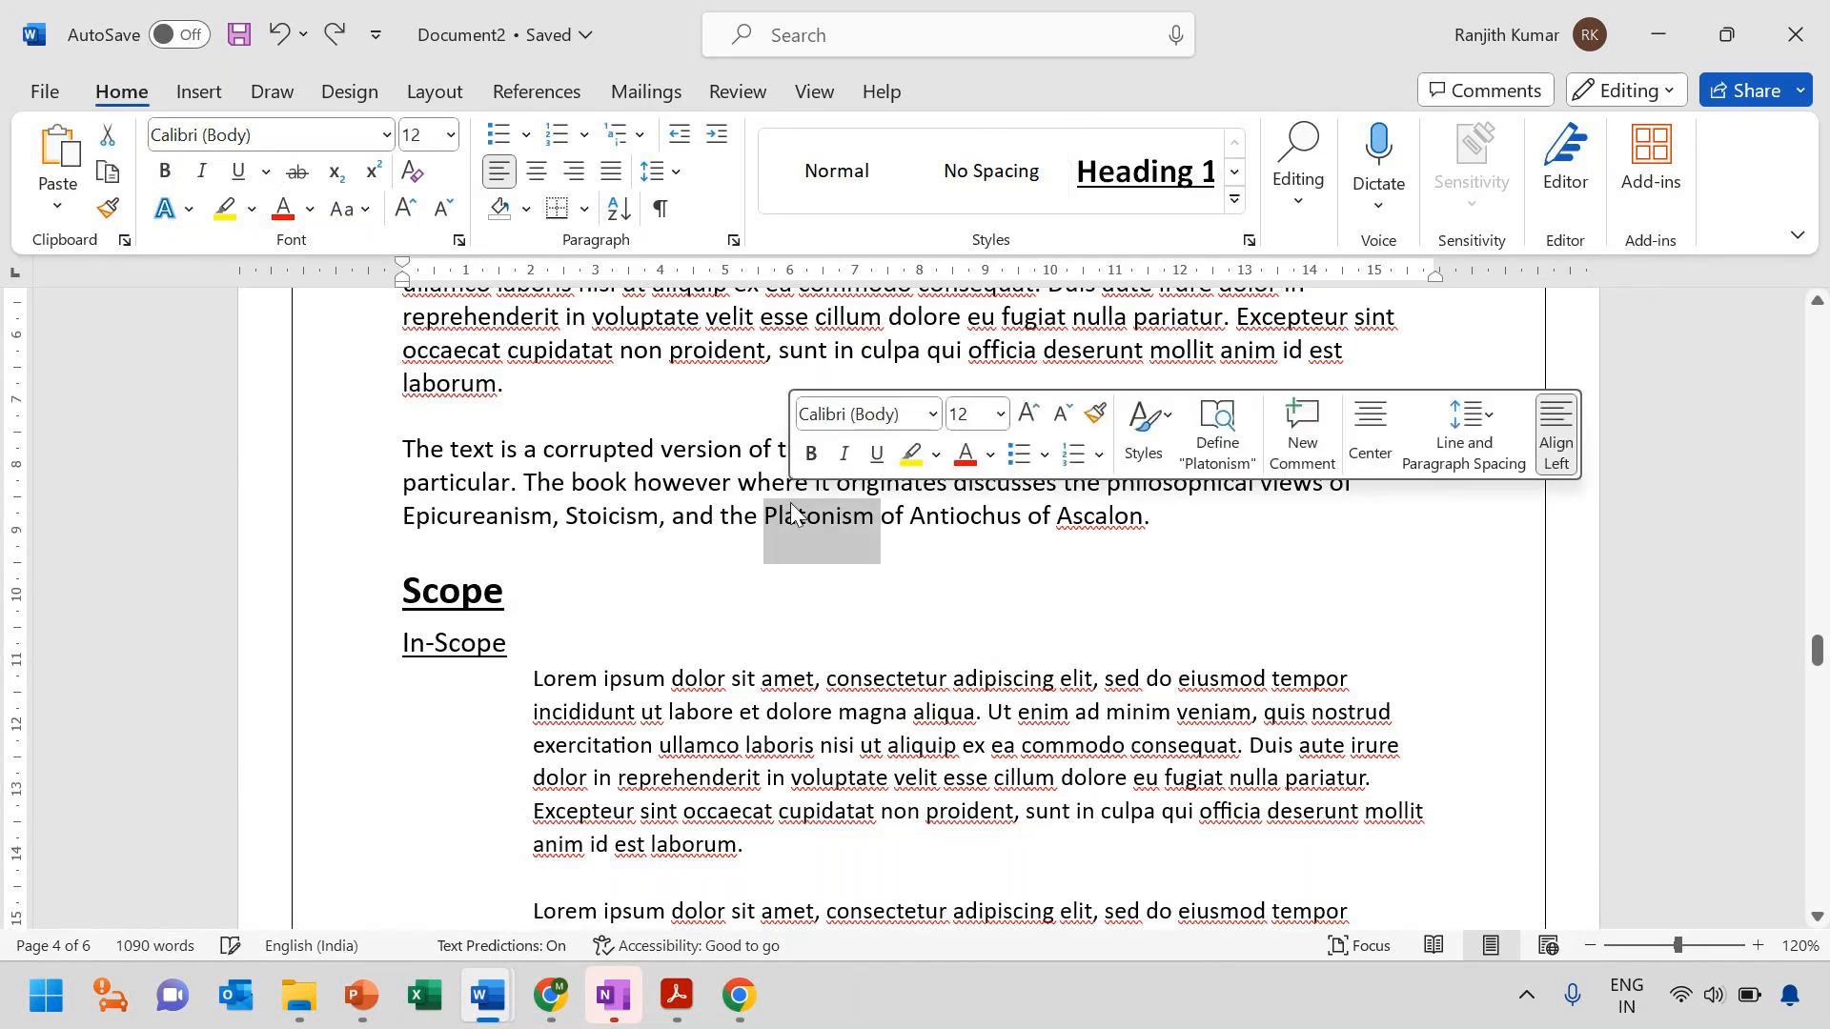
click(675, 479)
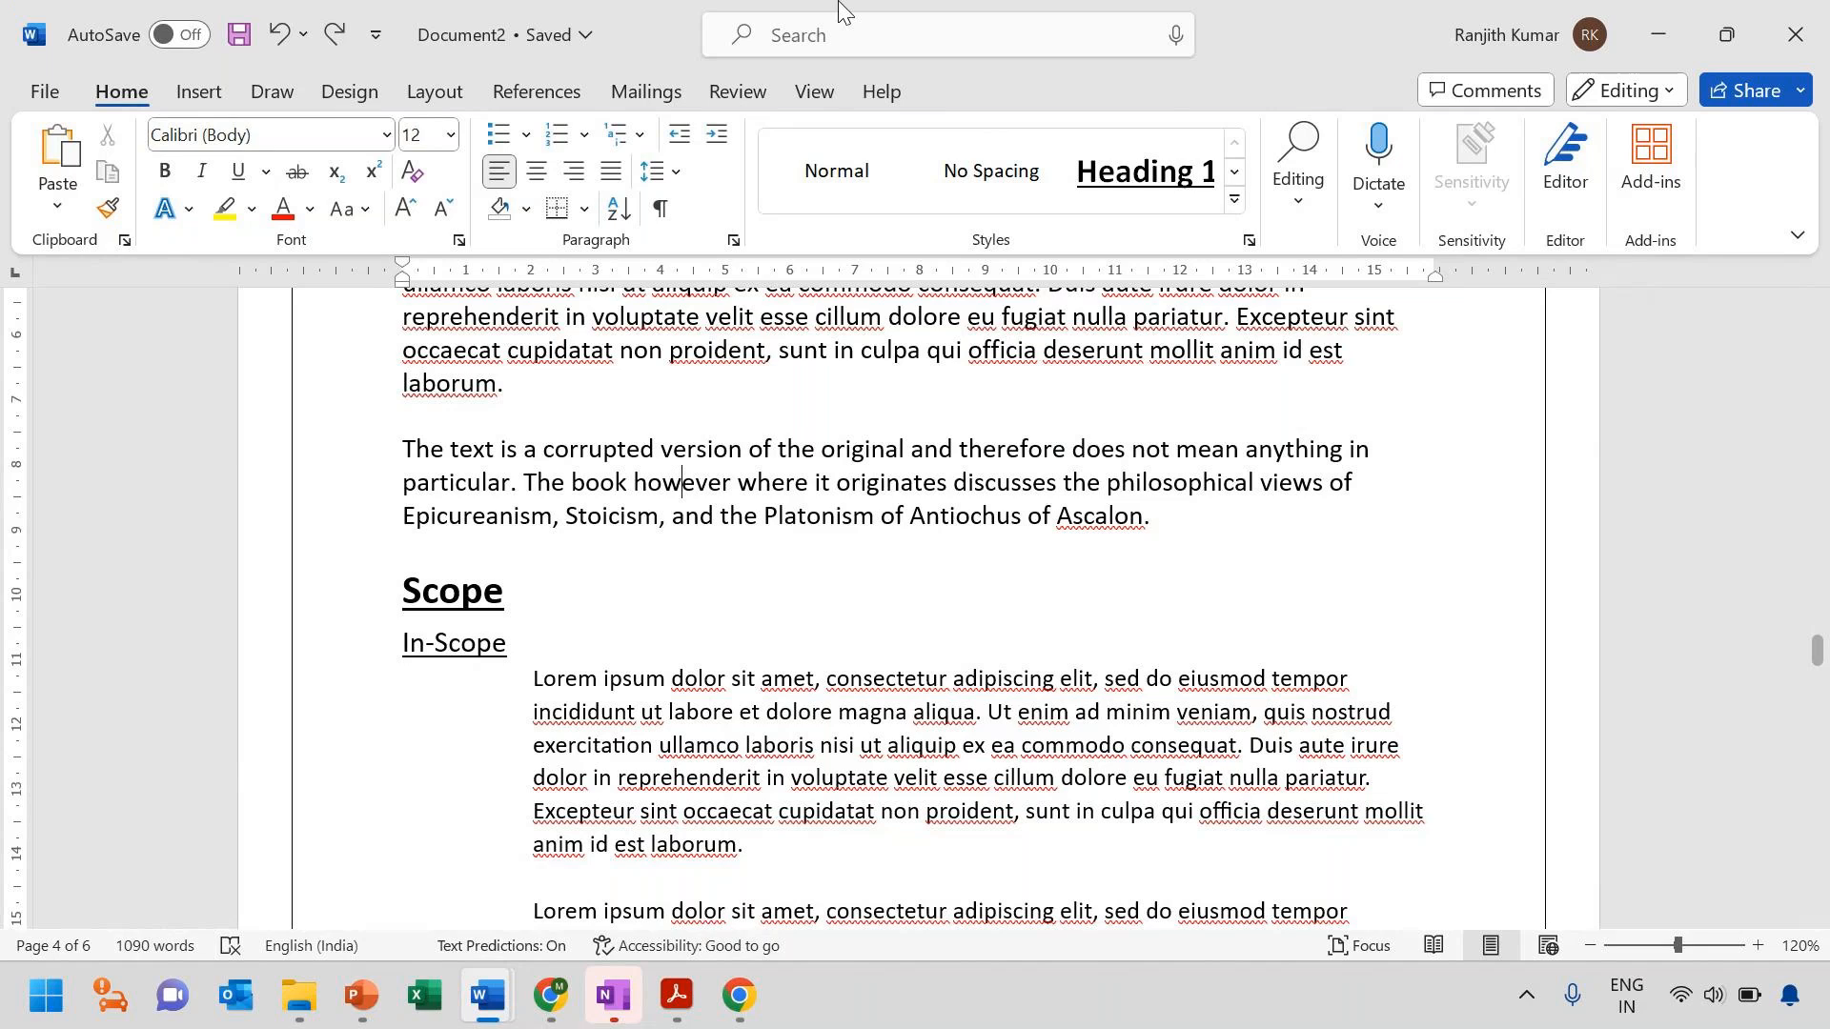
click(682, 482)
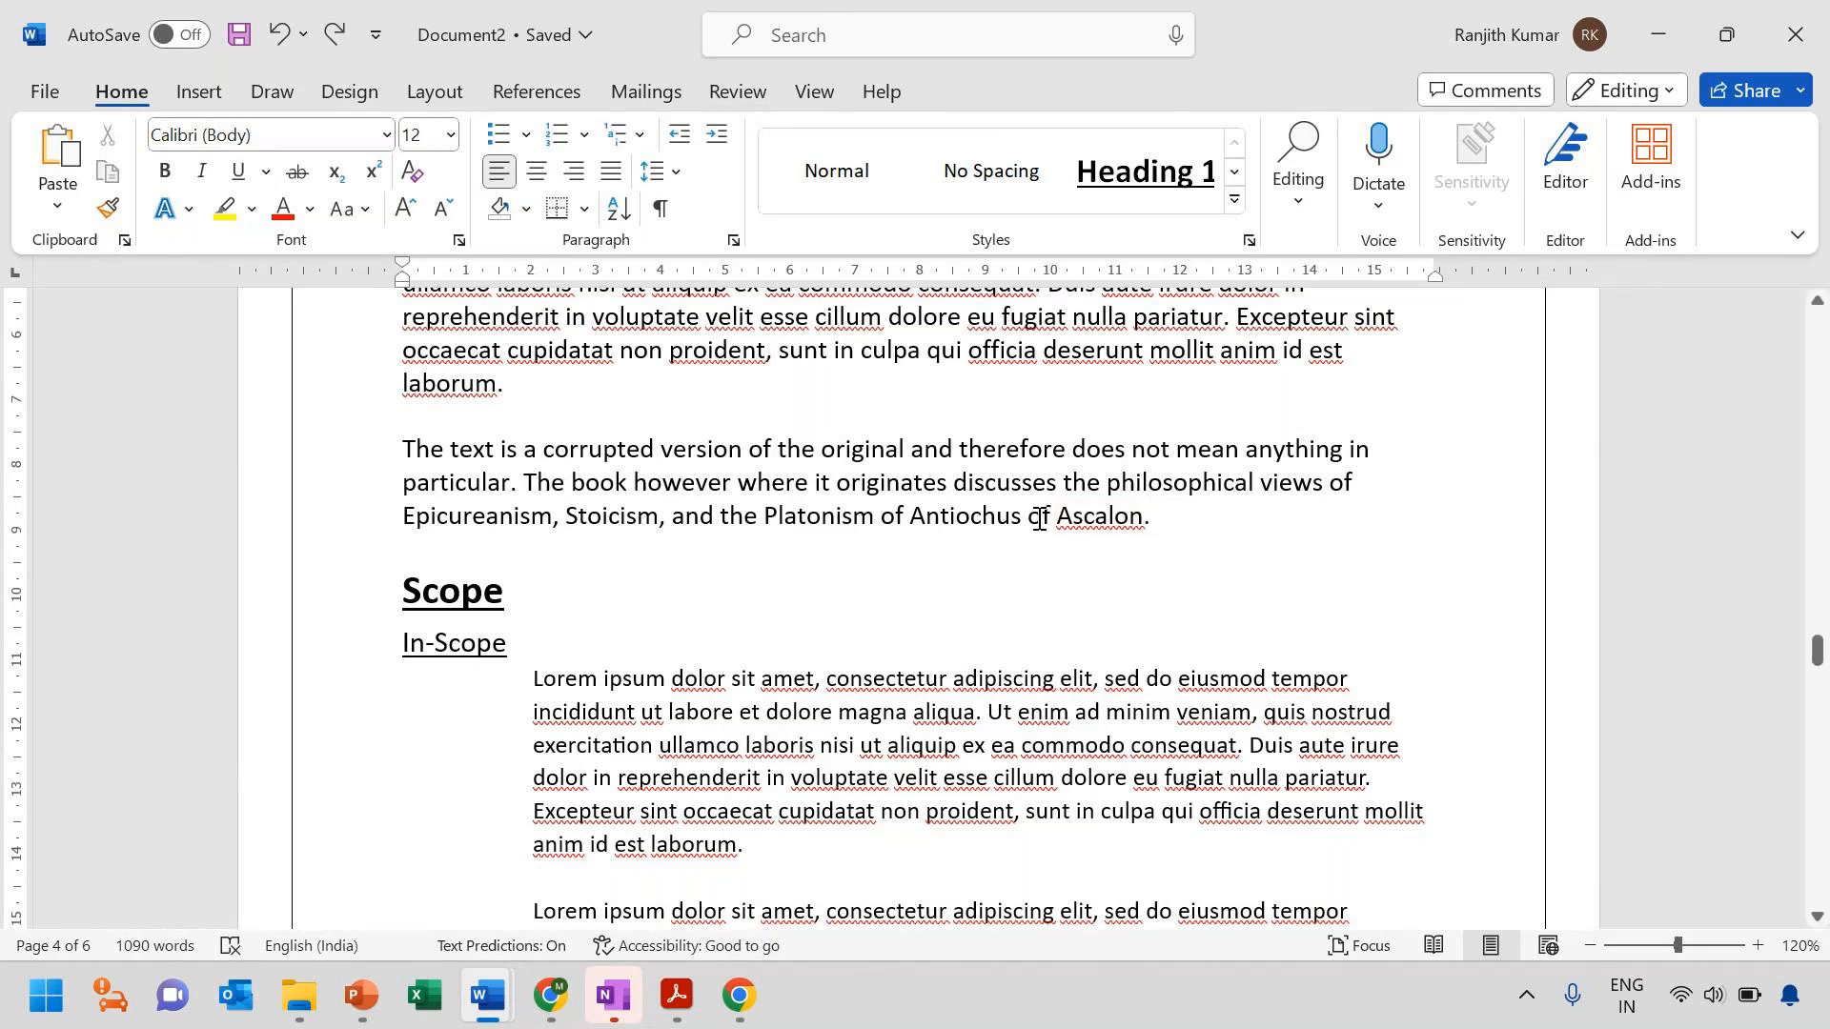
scroll(885, 678, down, 2)
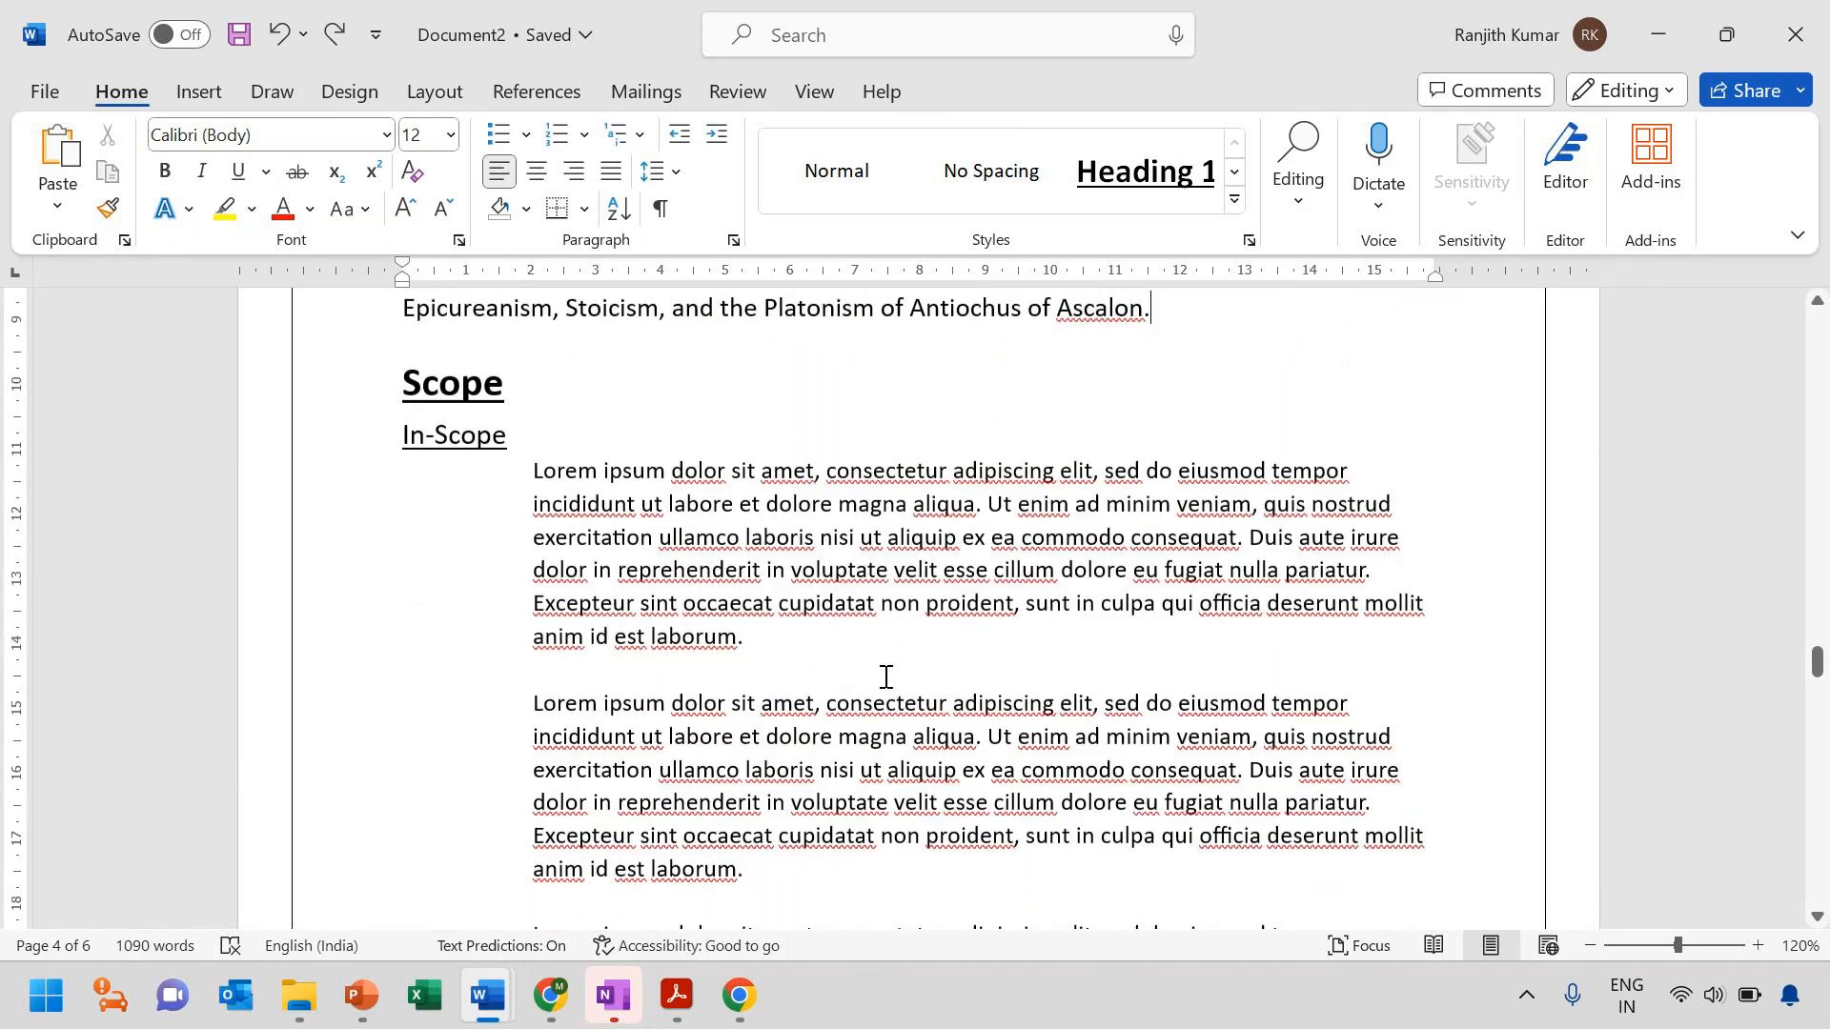
Start a new comment at the end of the second paragraph under "In-Scope"
click(773, 870)
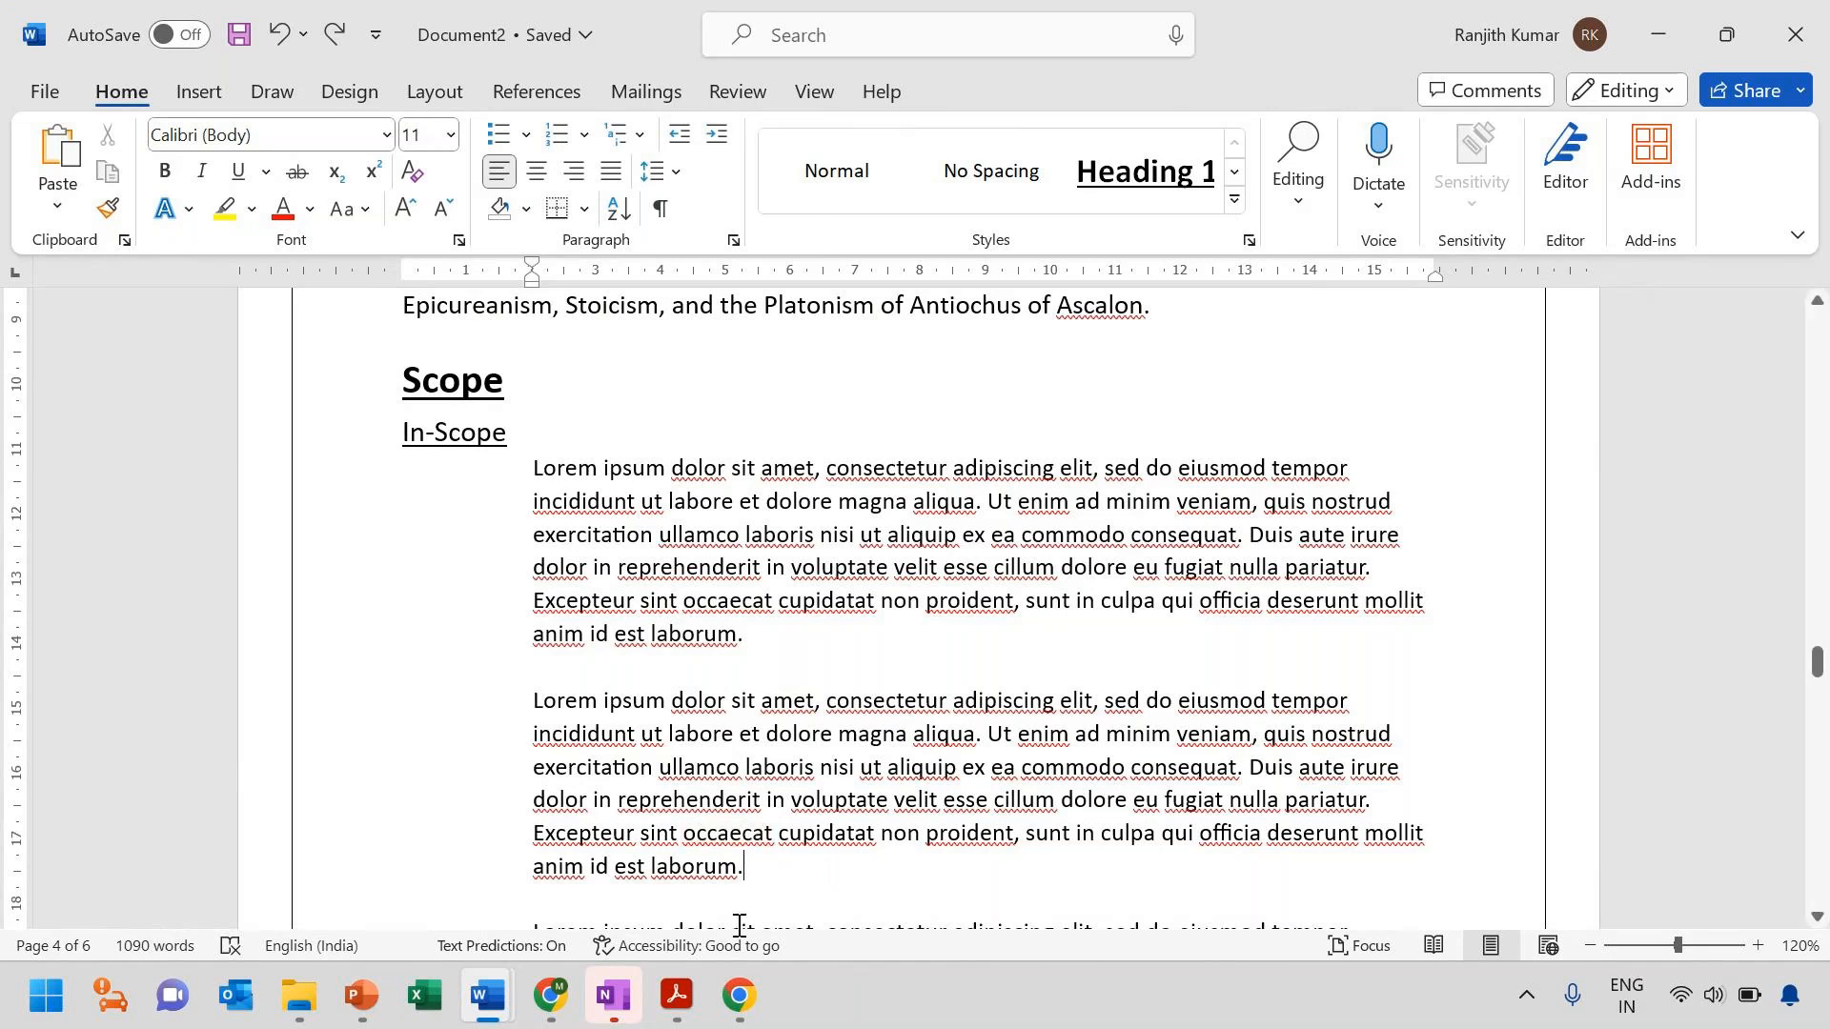
click(736, 91)
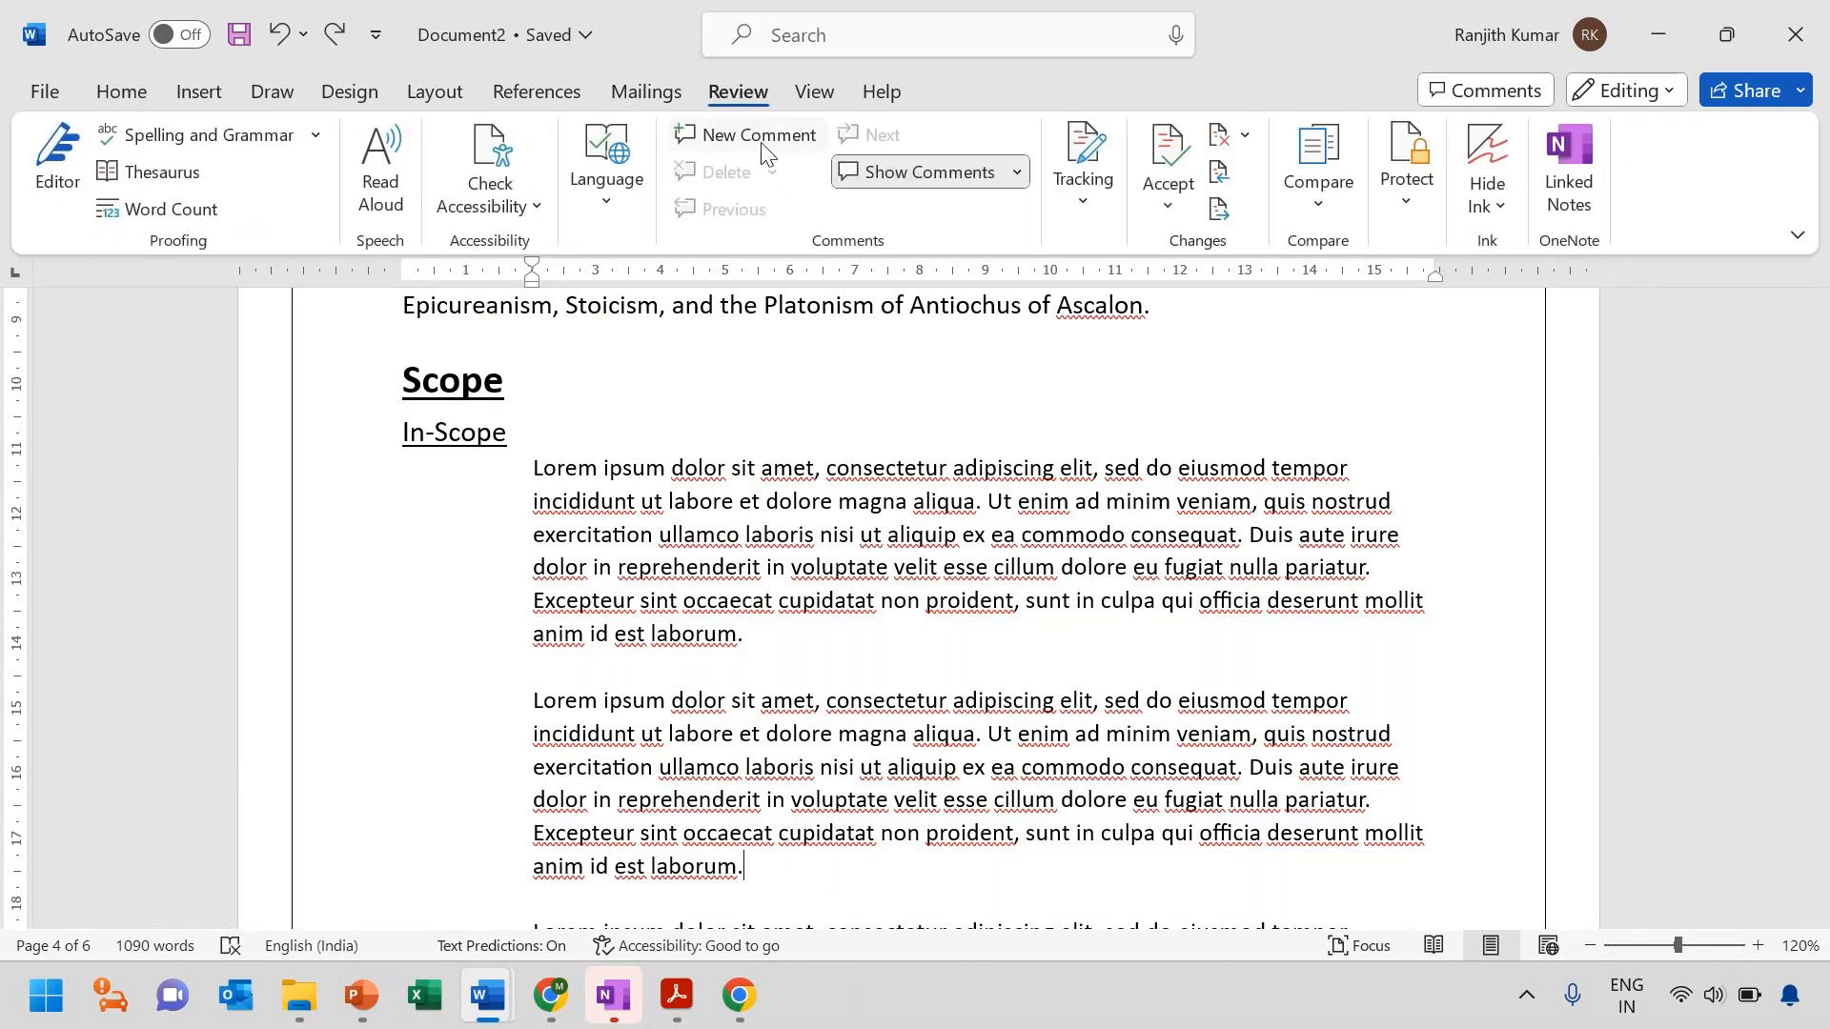
click(753, 134)
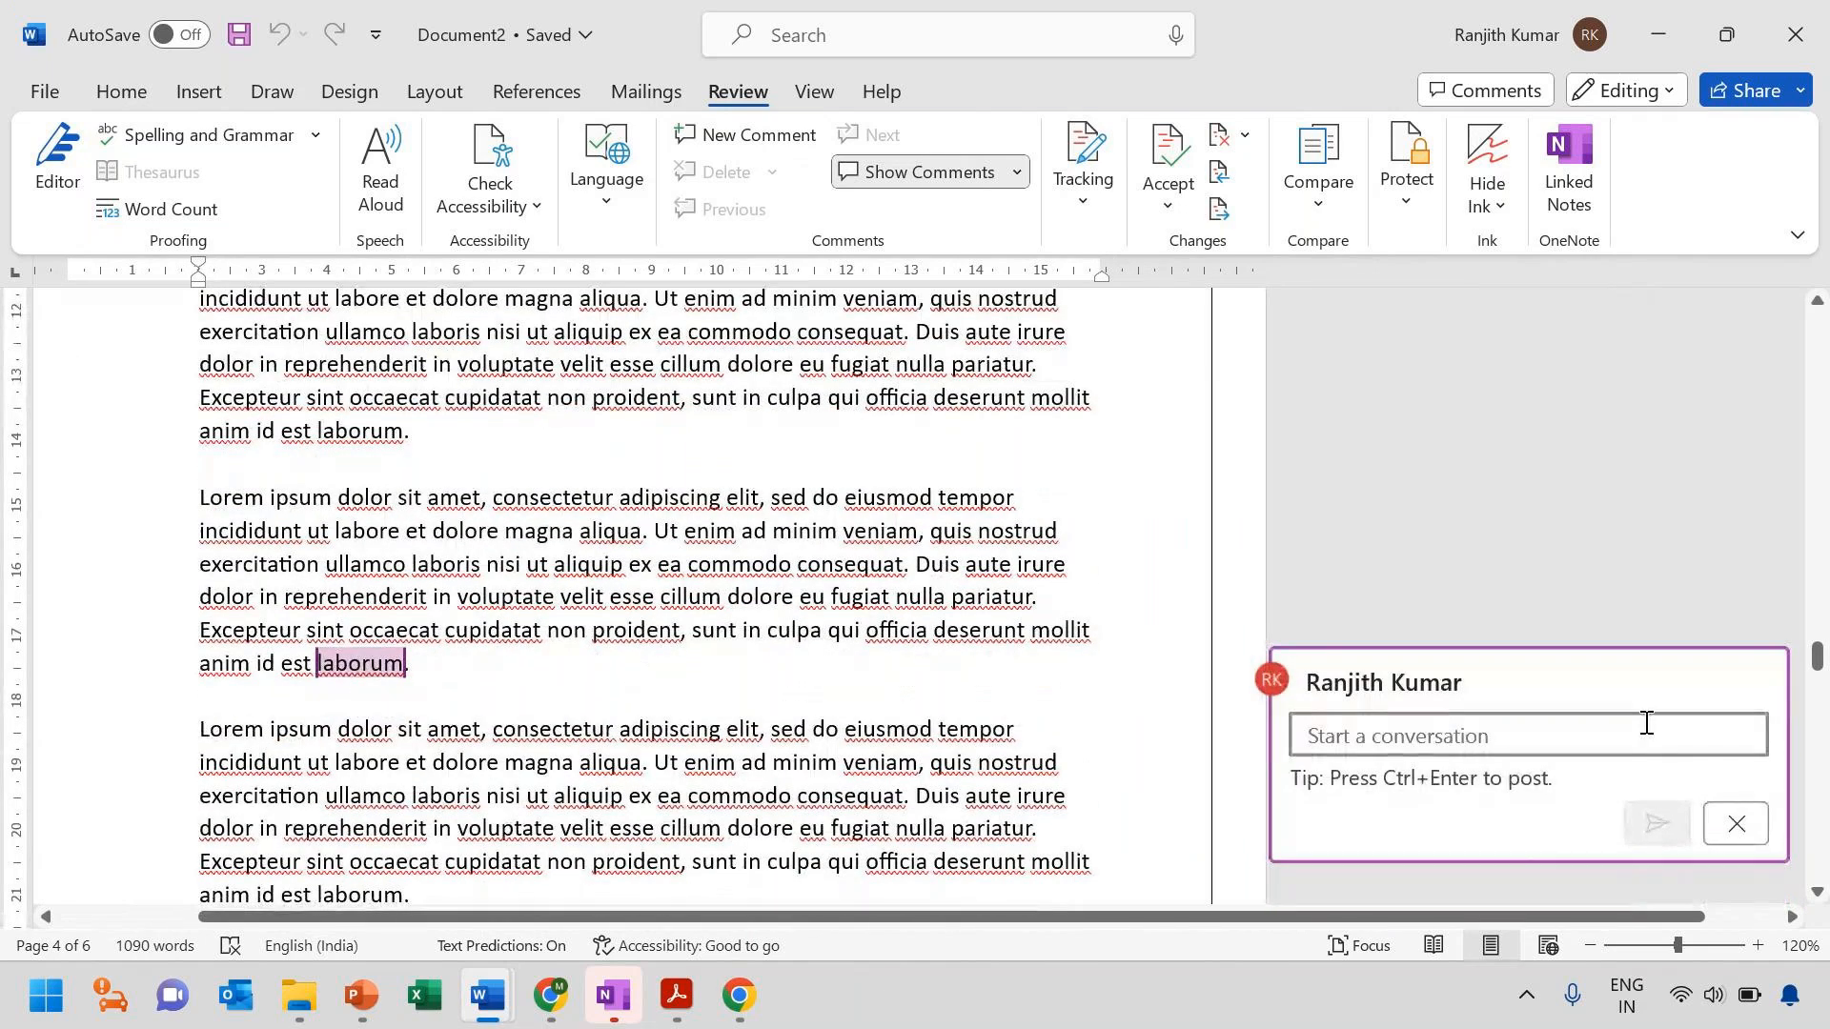
text(As)
key(BackSpace)
key(BackSpace)
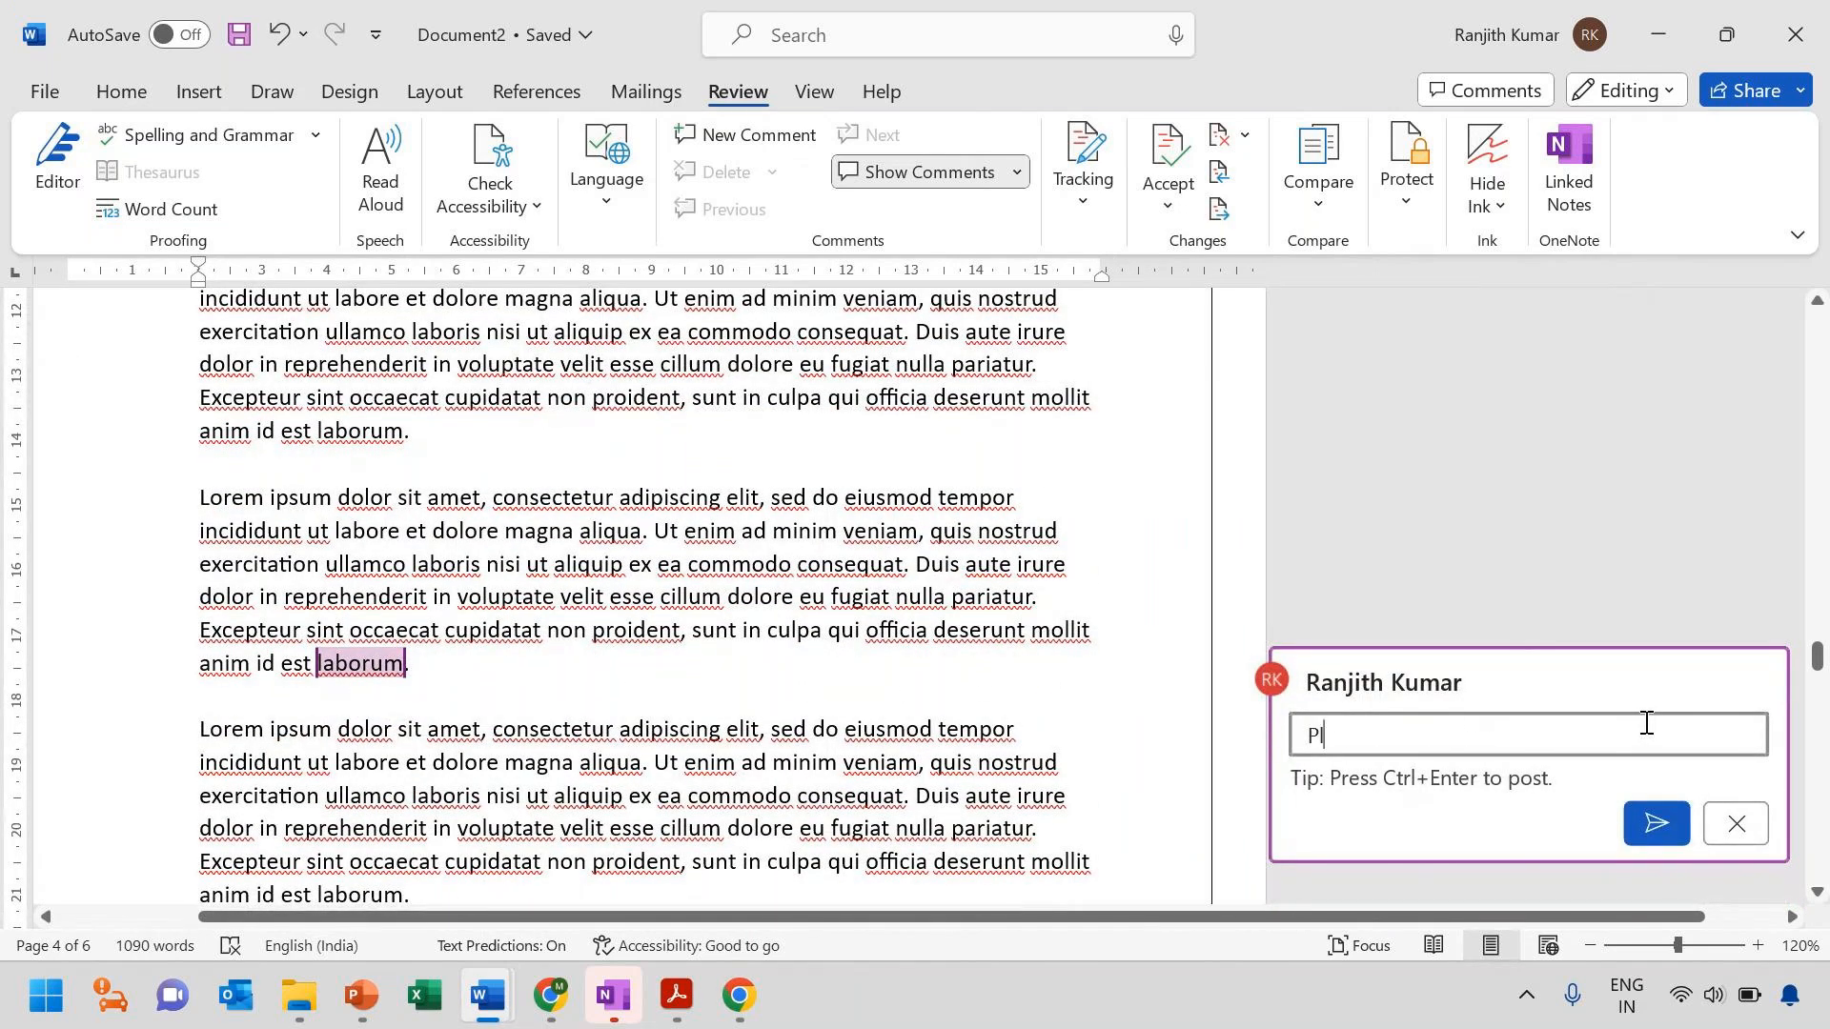
text(As)
key(BackSpace)
key(BackSpace)
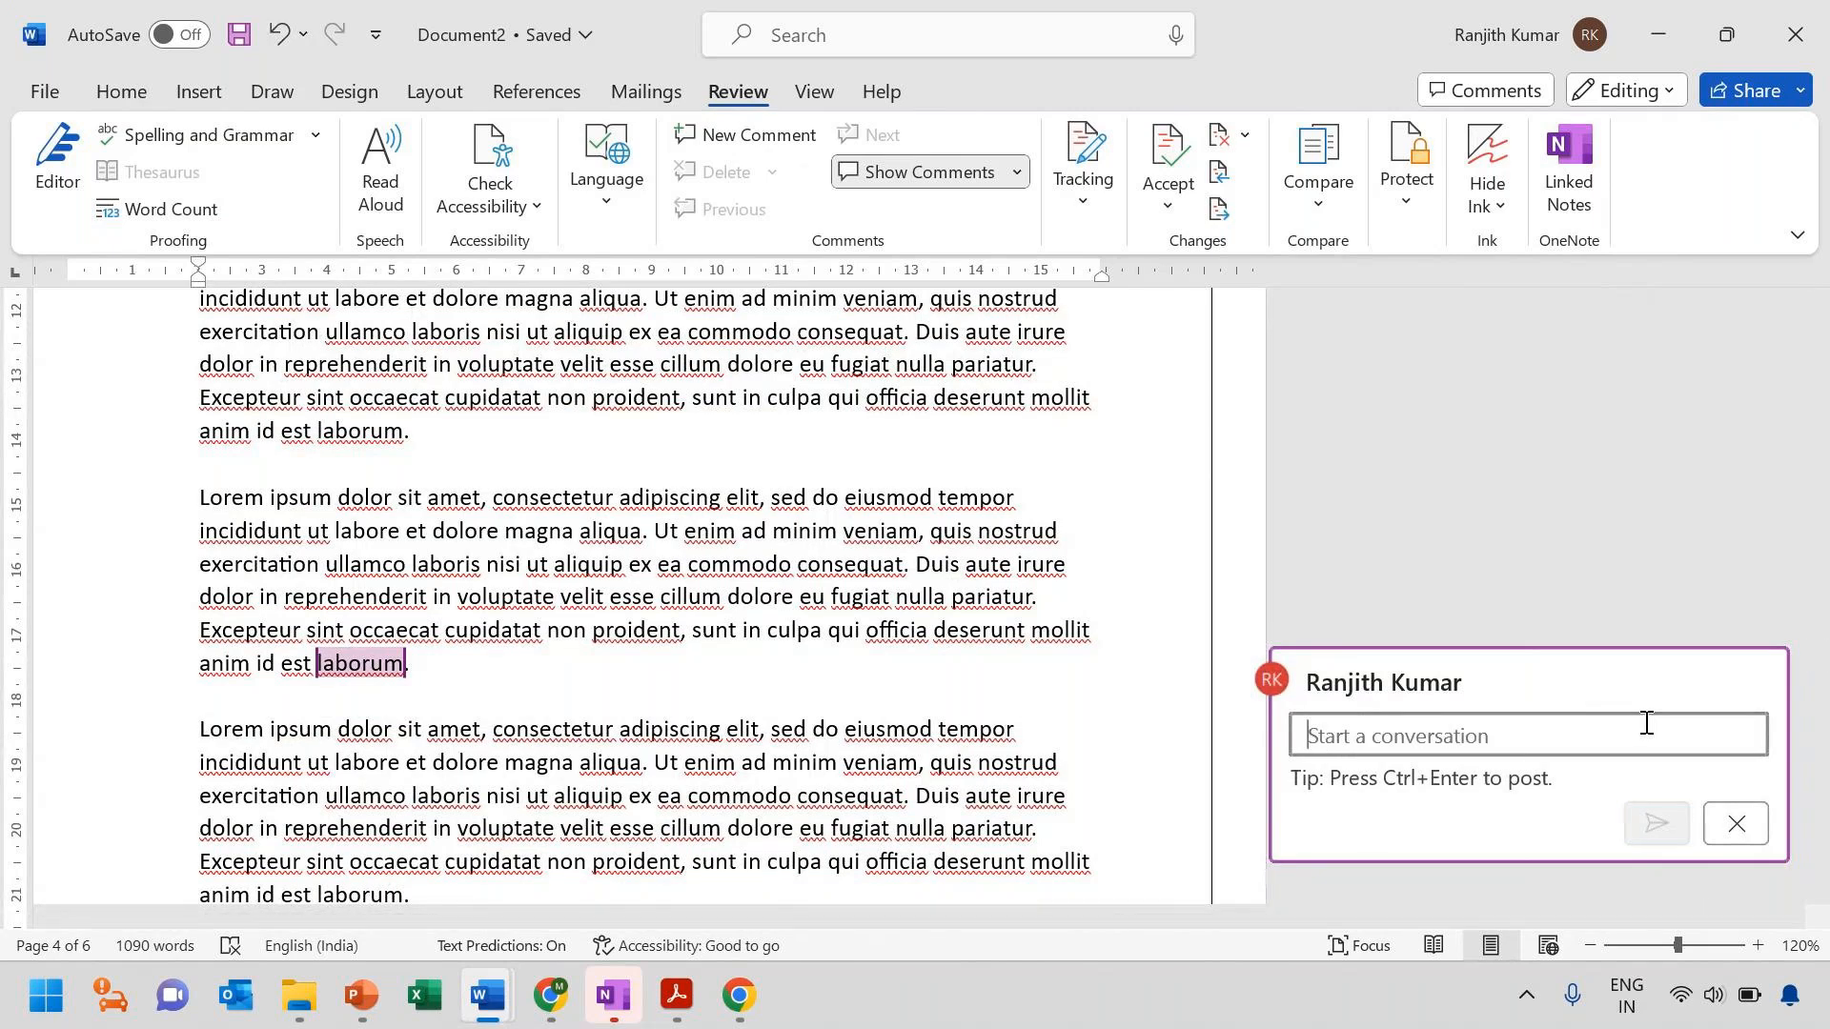
Write "Please add information on which products will this feature be applicable to" in the new comment and post it
text(Please )
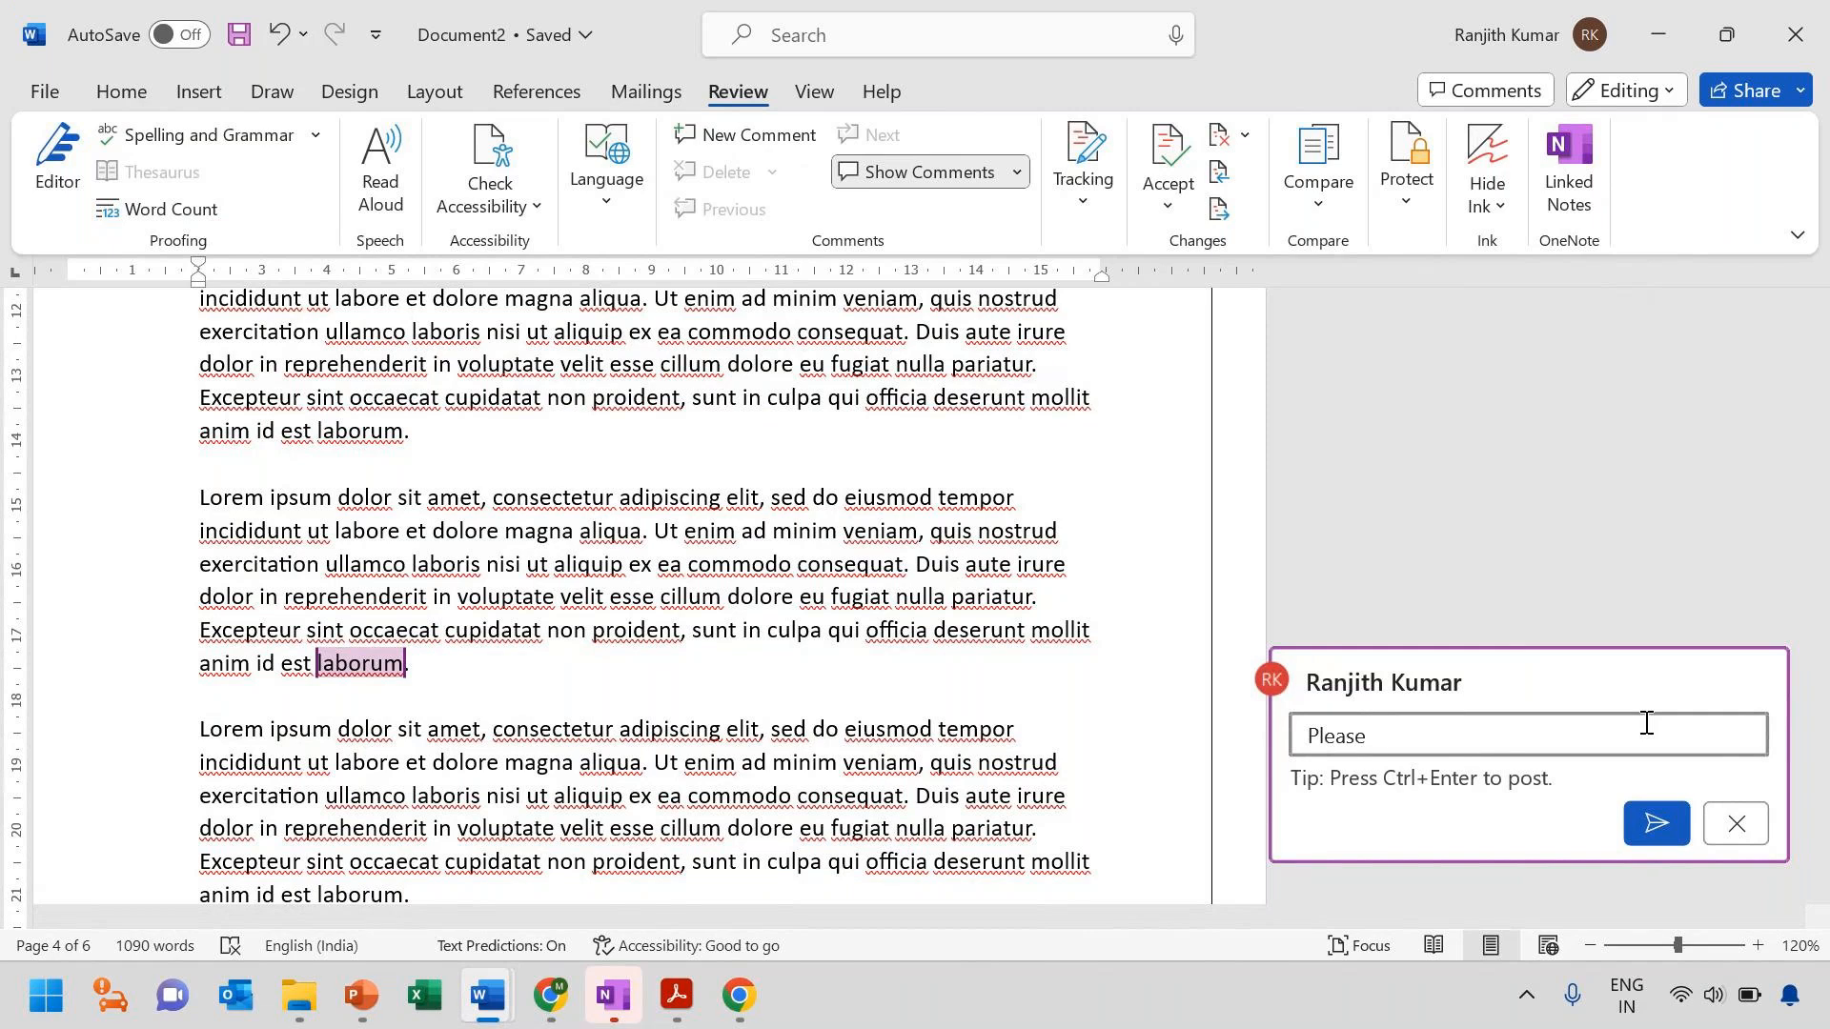
text(add information on which products will th)
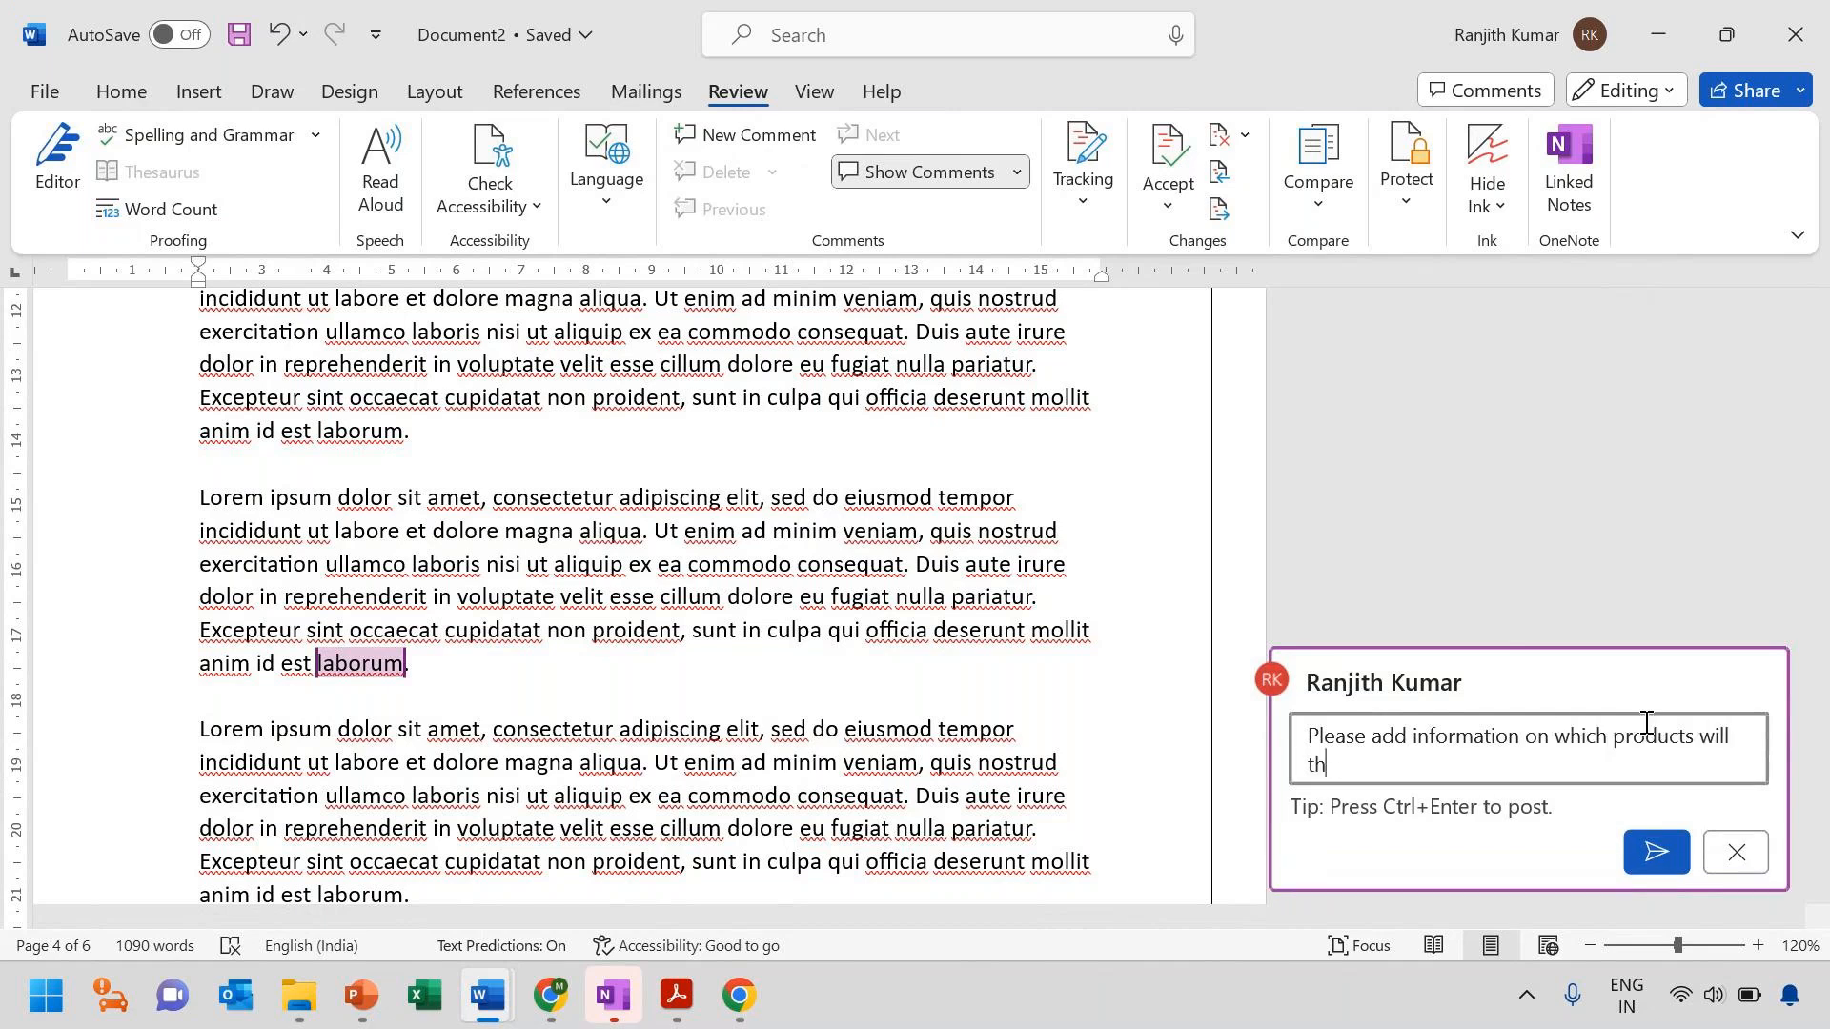
text(is feature be applicable to)
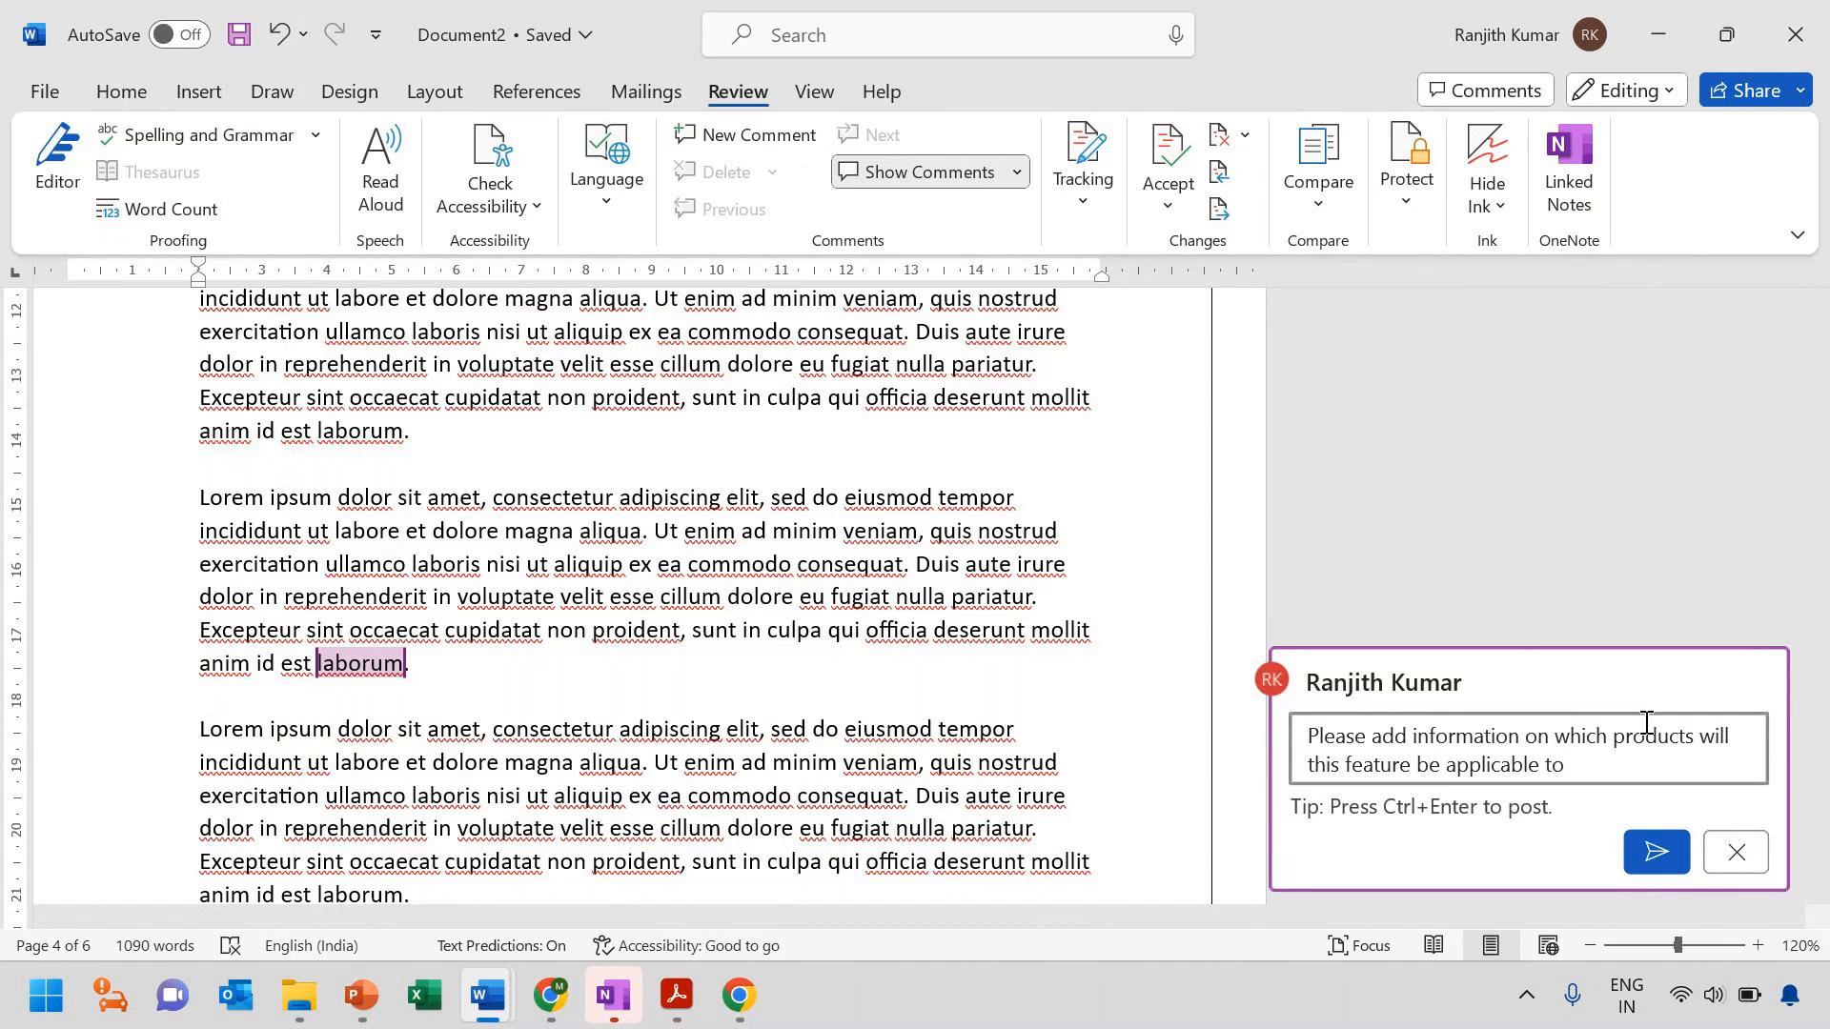
click(870, 679)
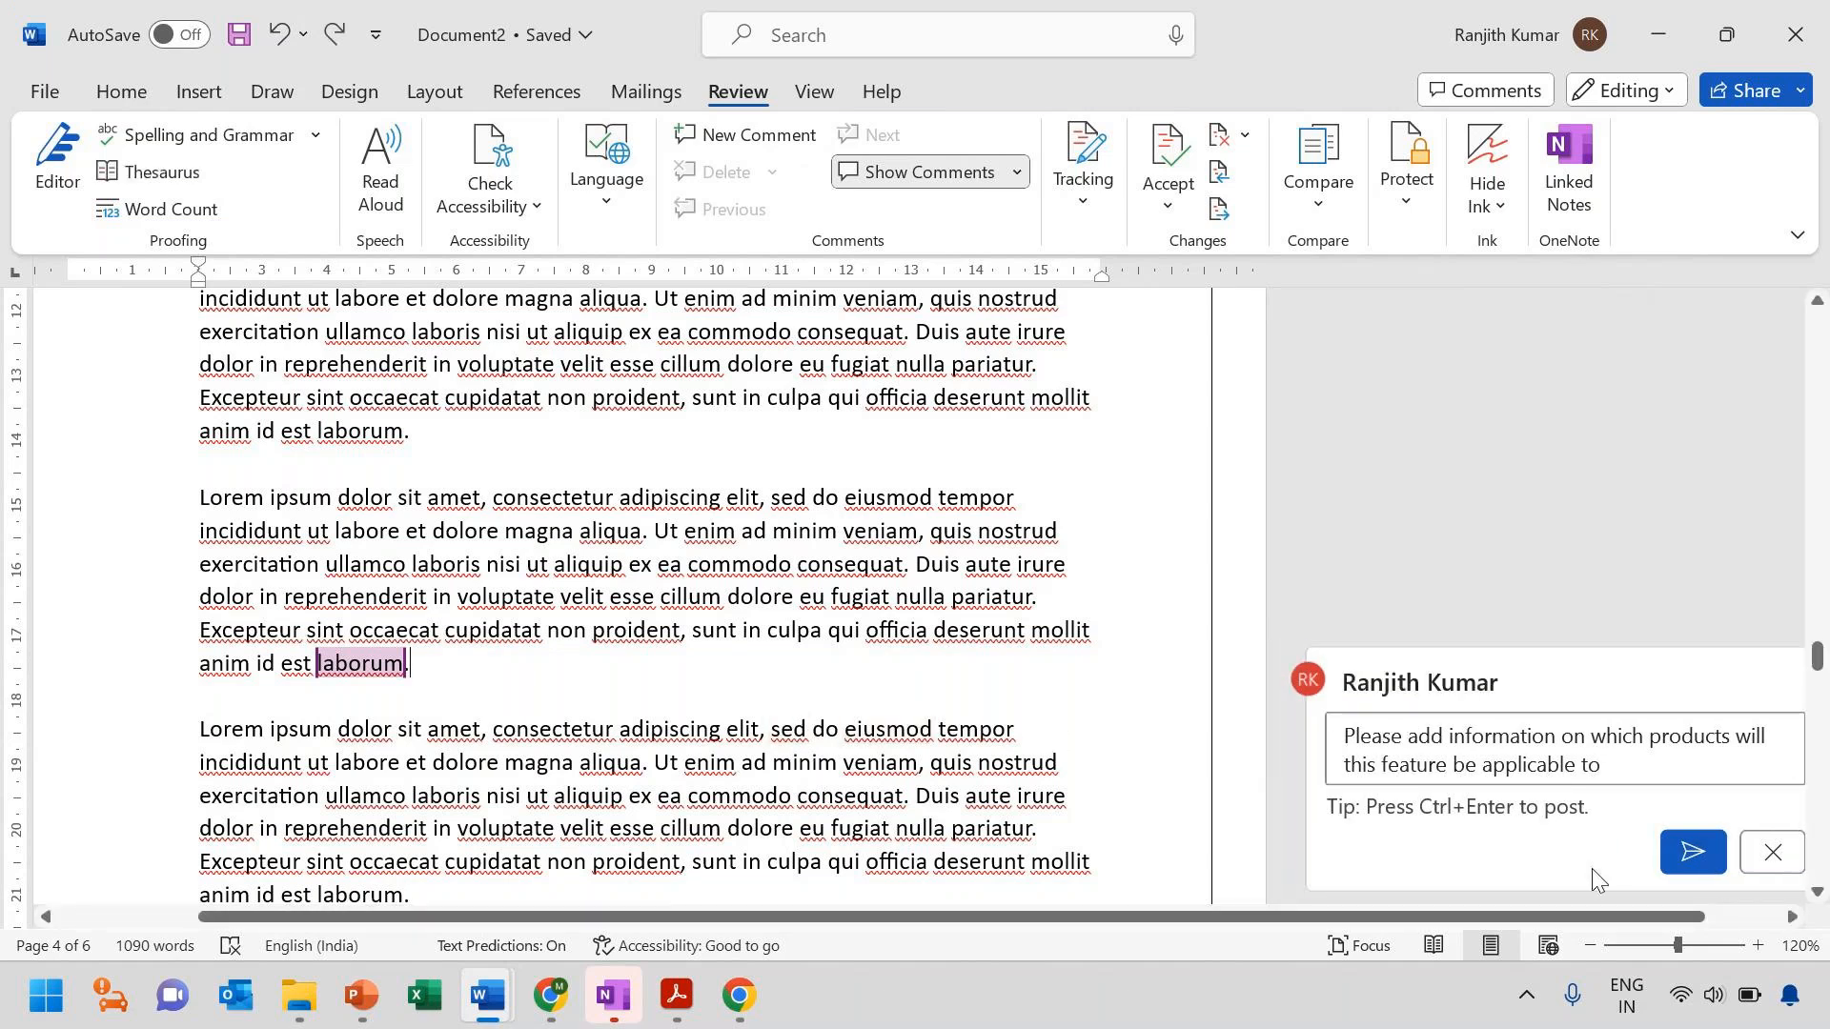
click(1693, 853)
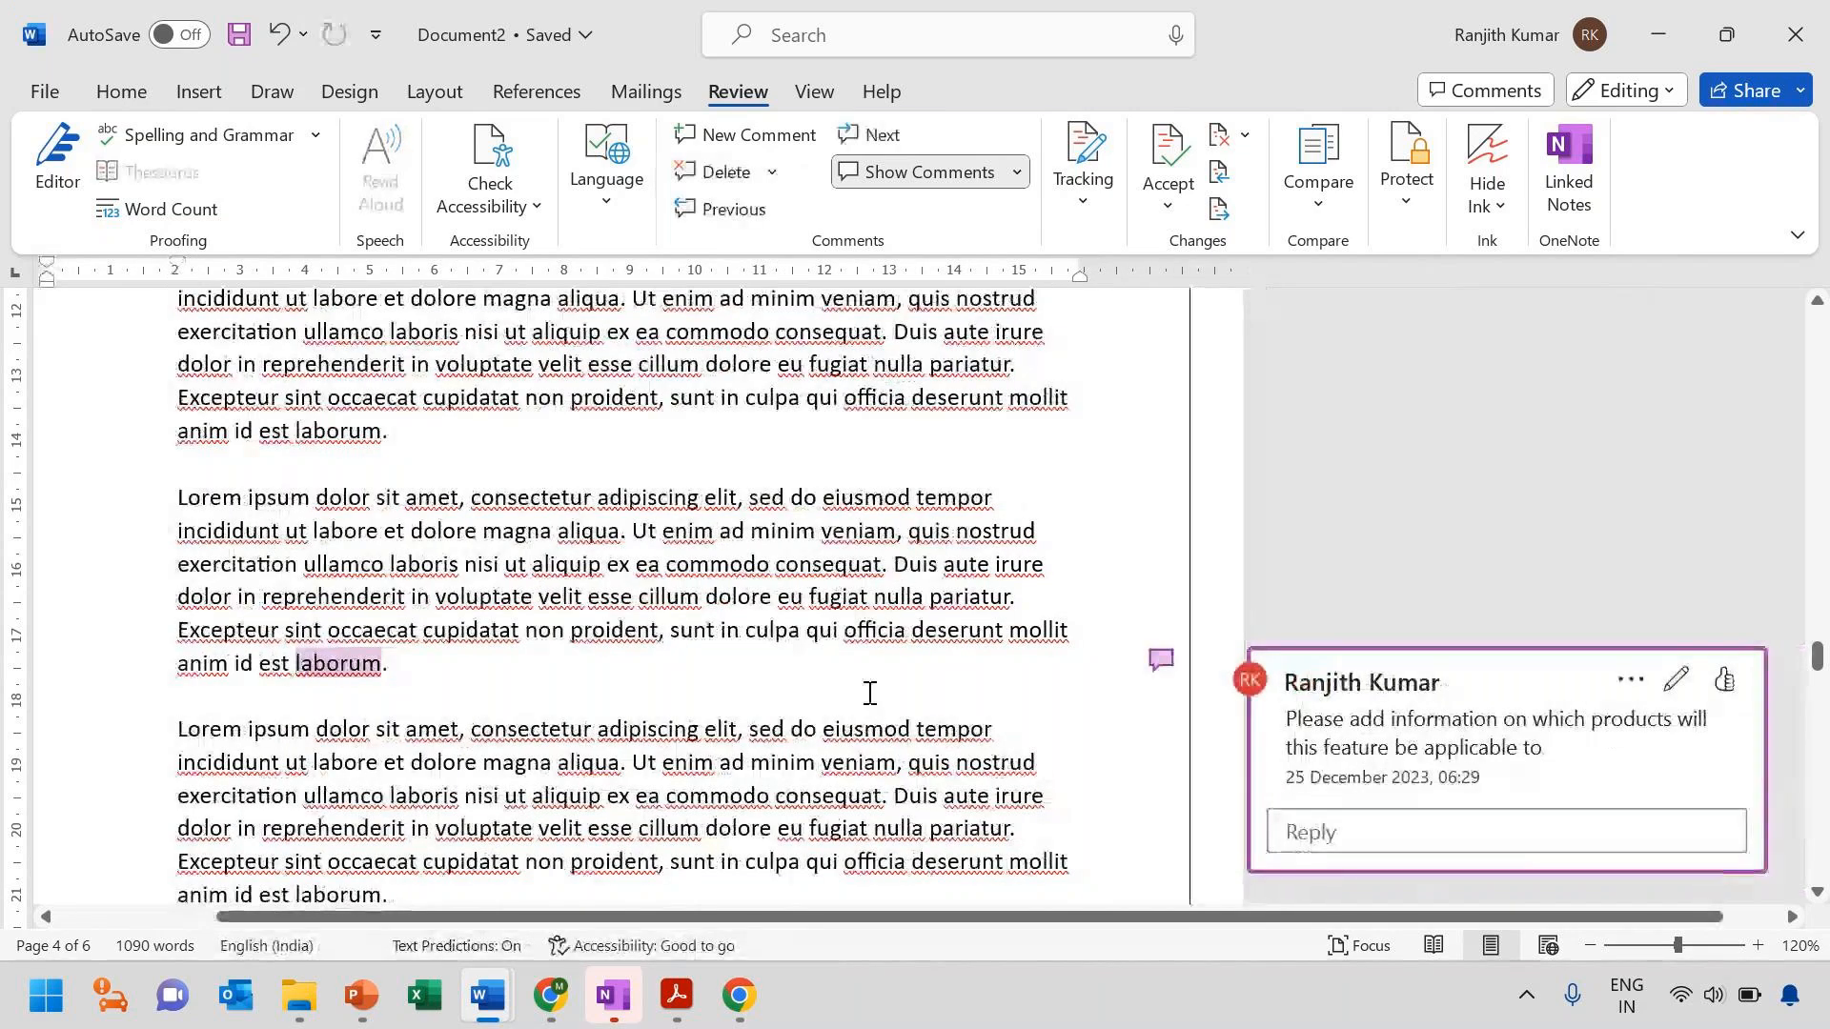
scroll(592, 706, down, 15)
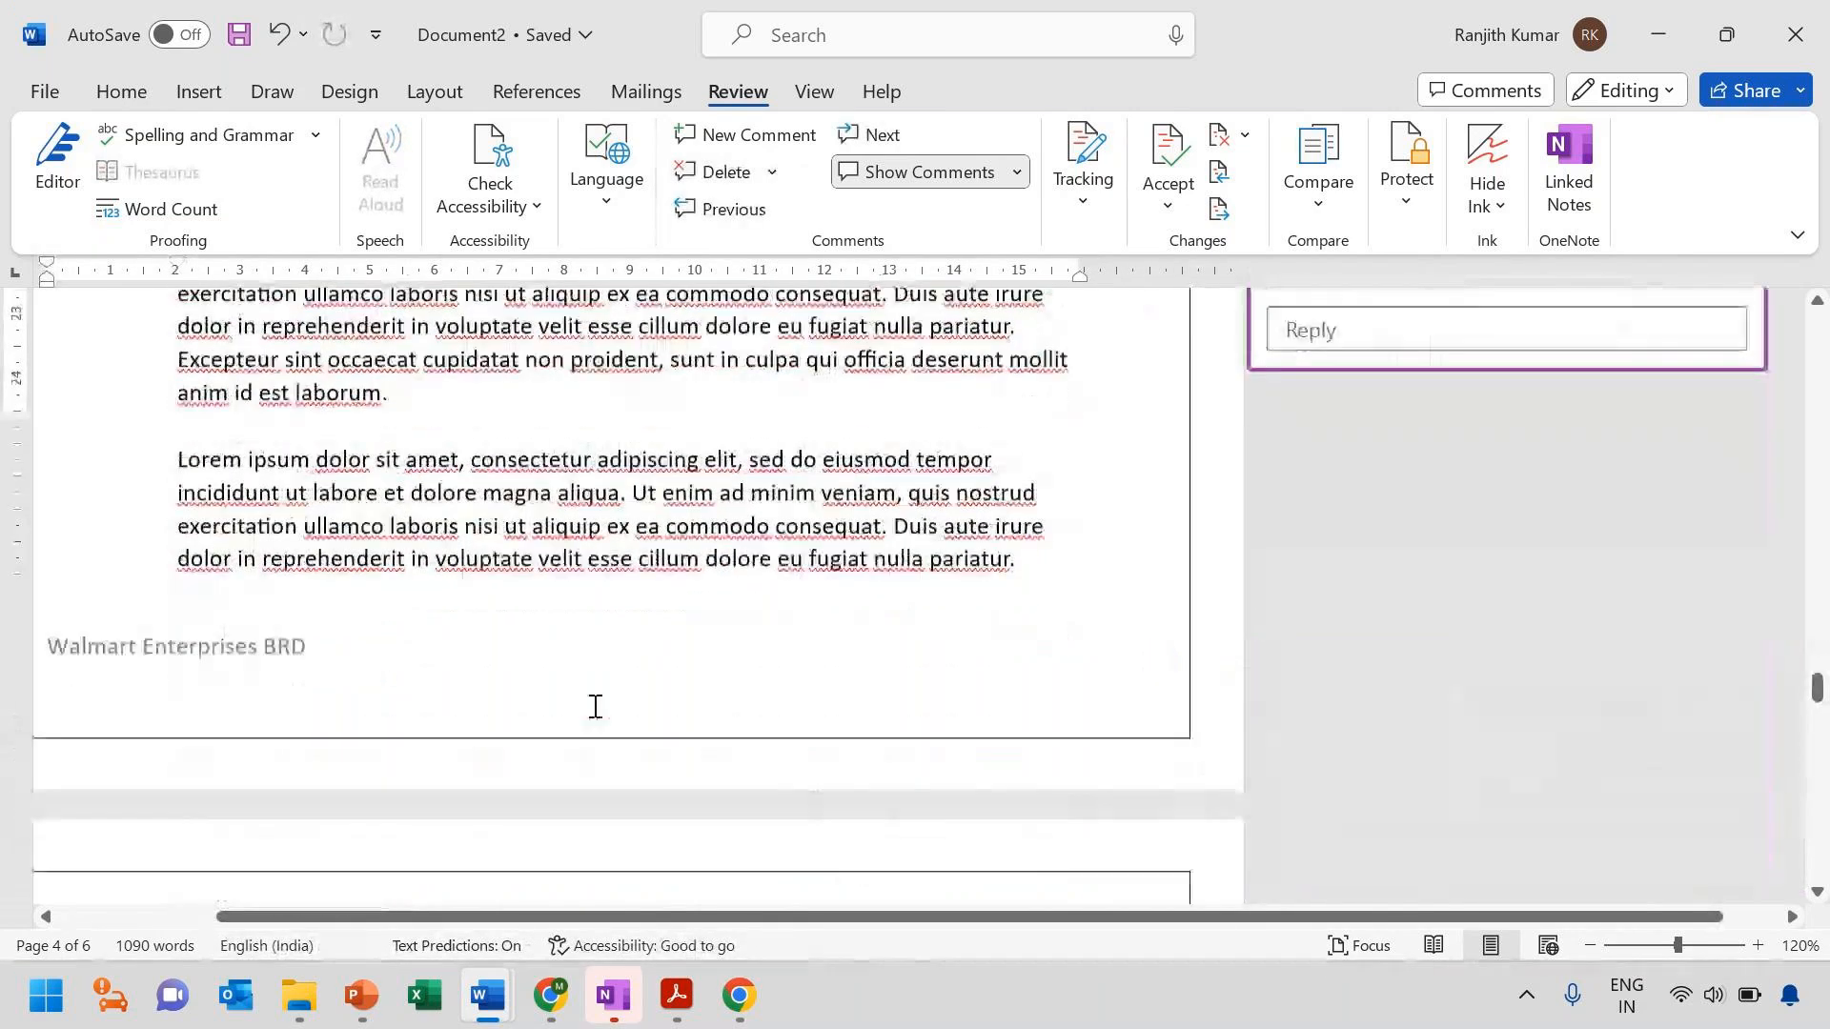
scroll(592, 706, down, 5)
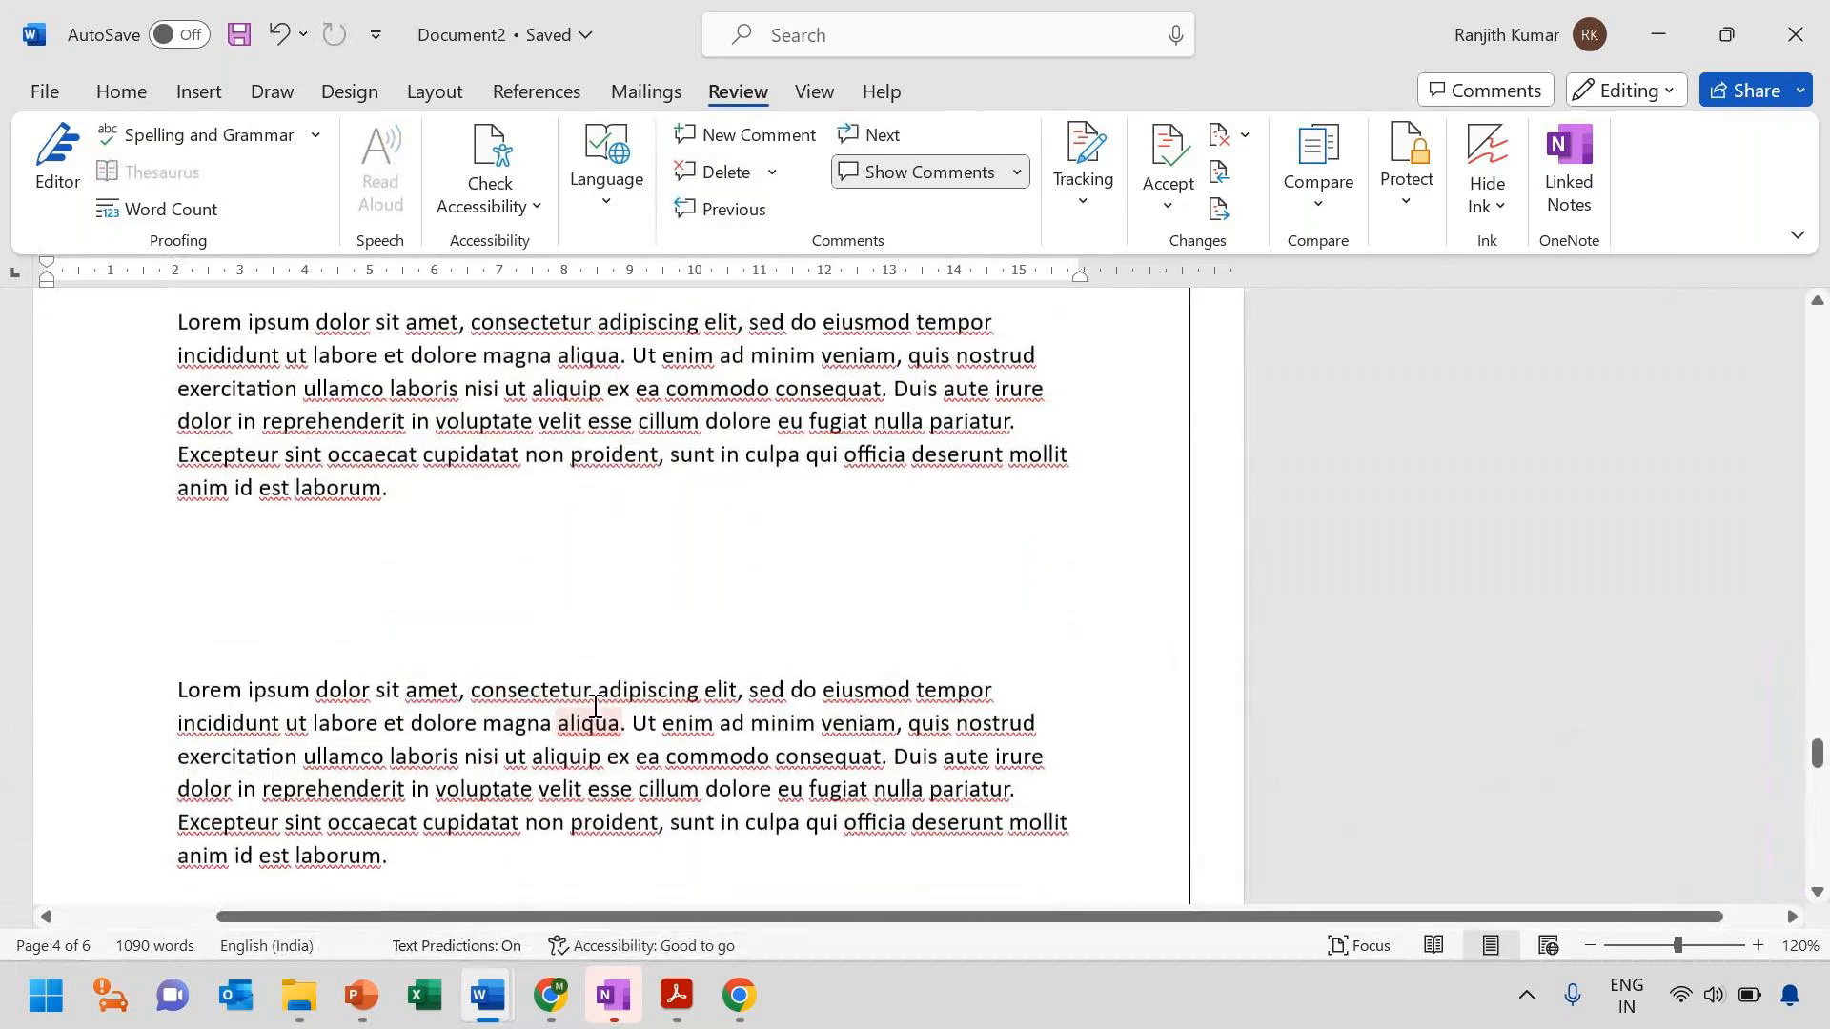
click(407, 488)
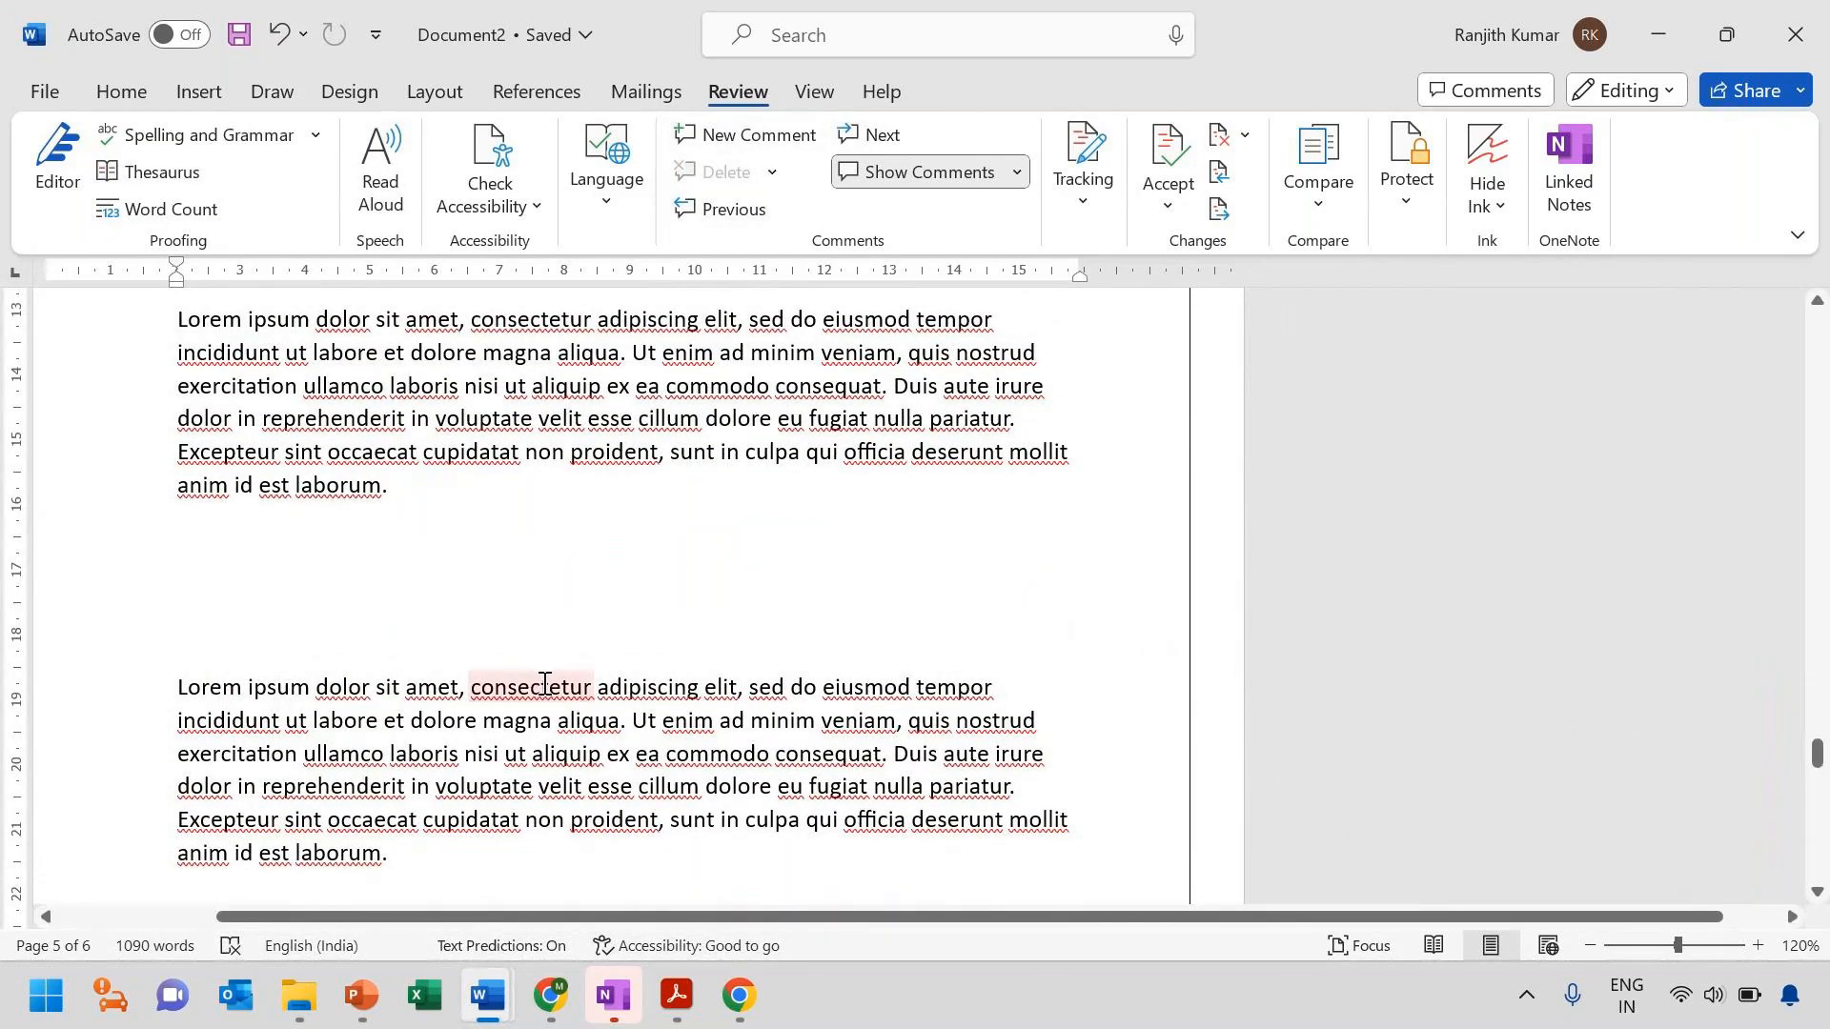
scroll(544, 683, down, 10)
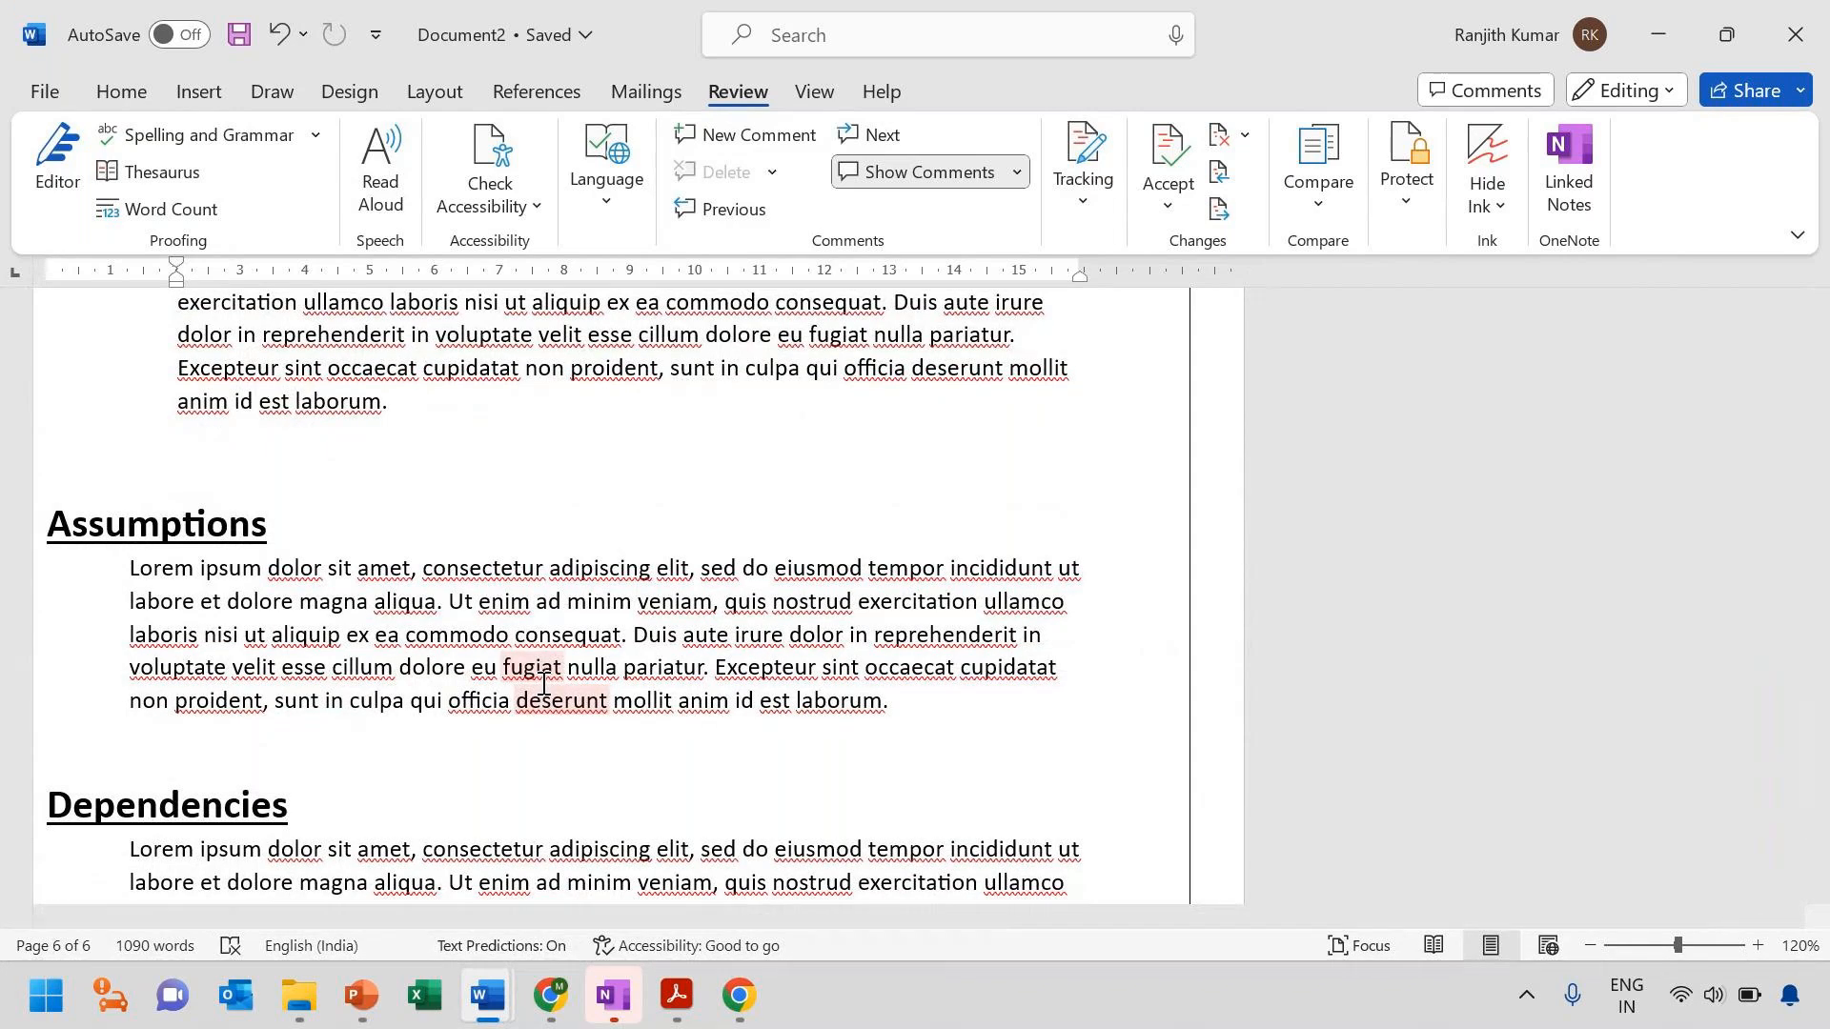
click(1013, 171)
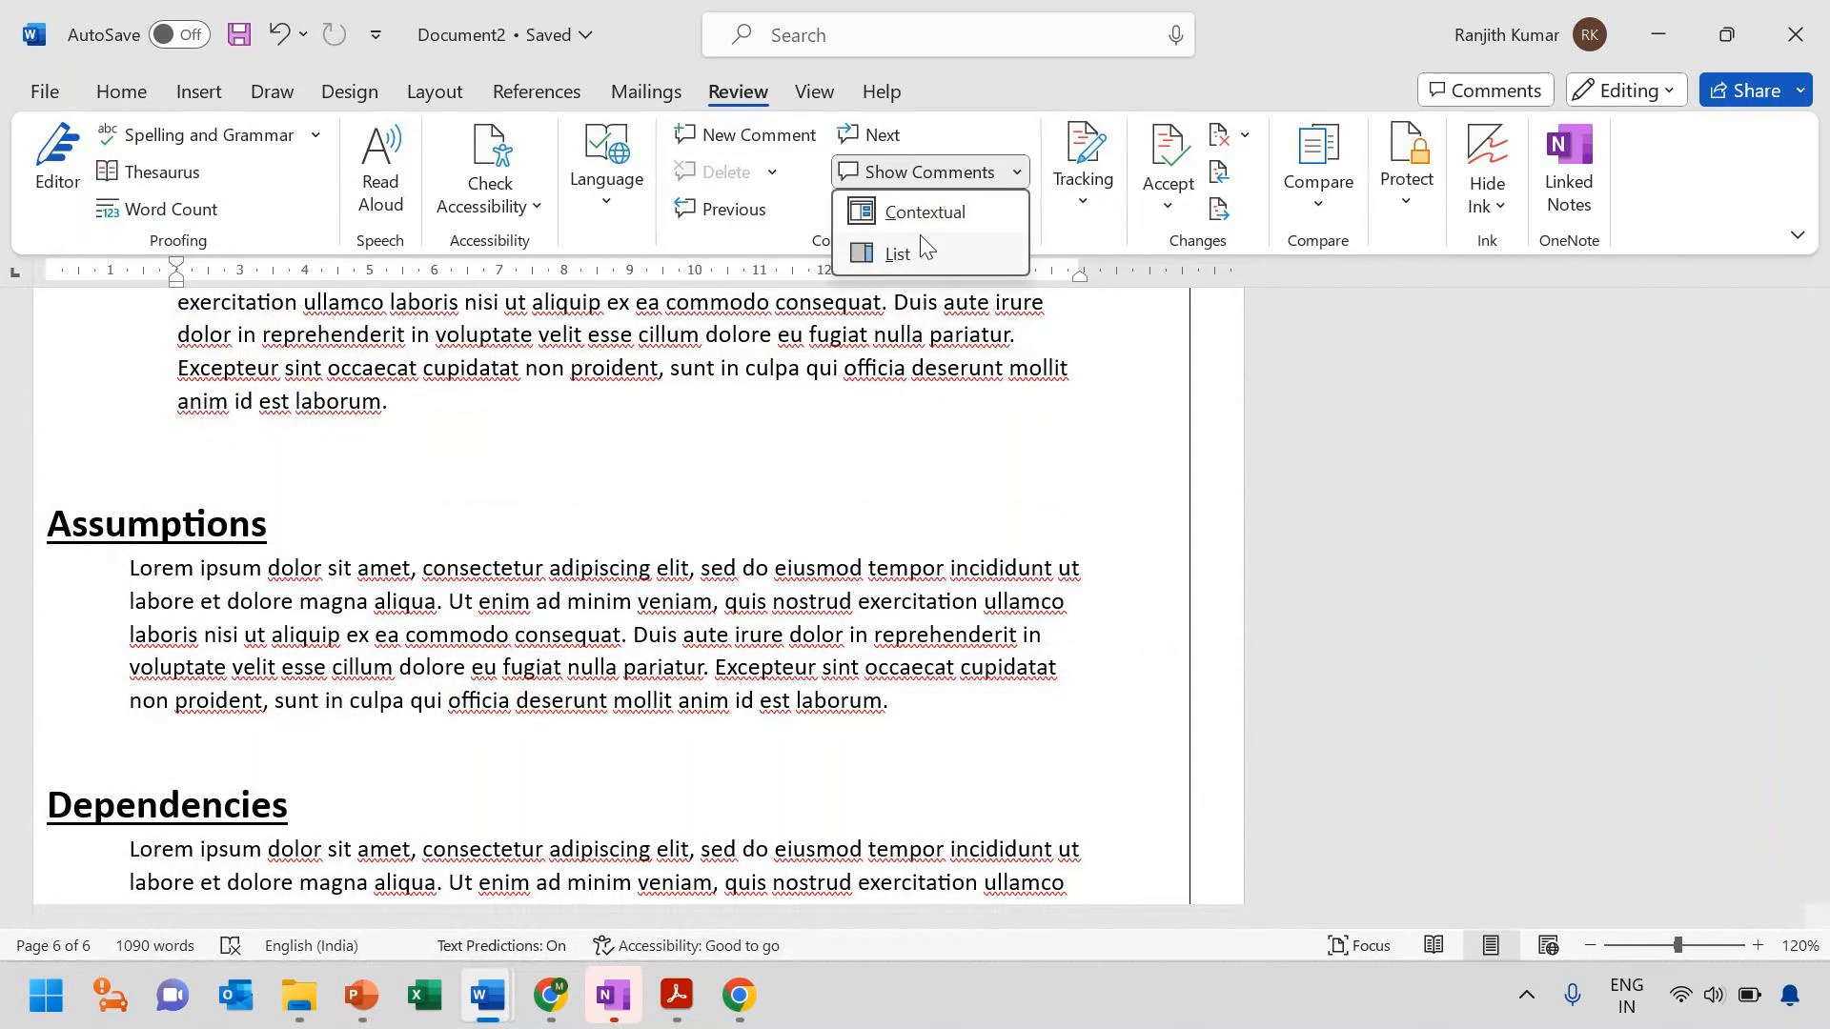
click(1051, 78)
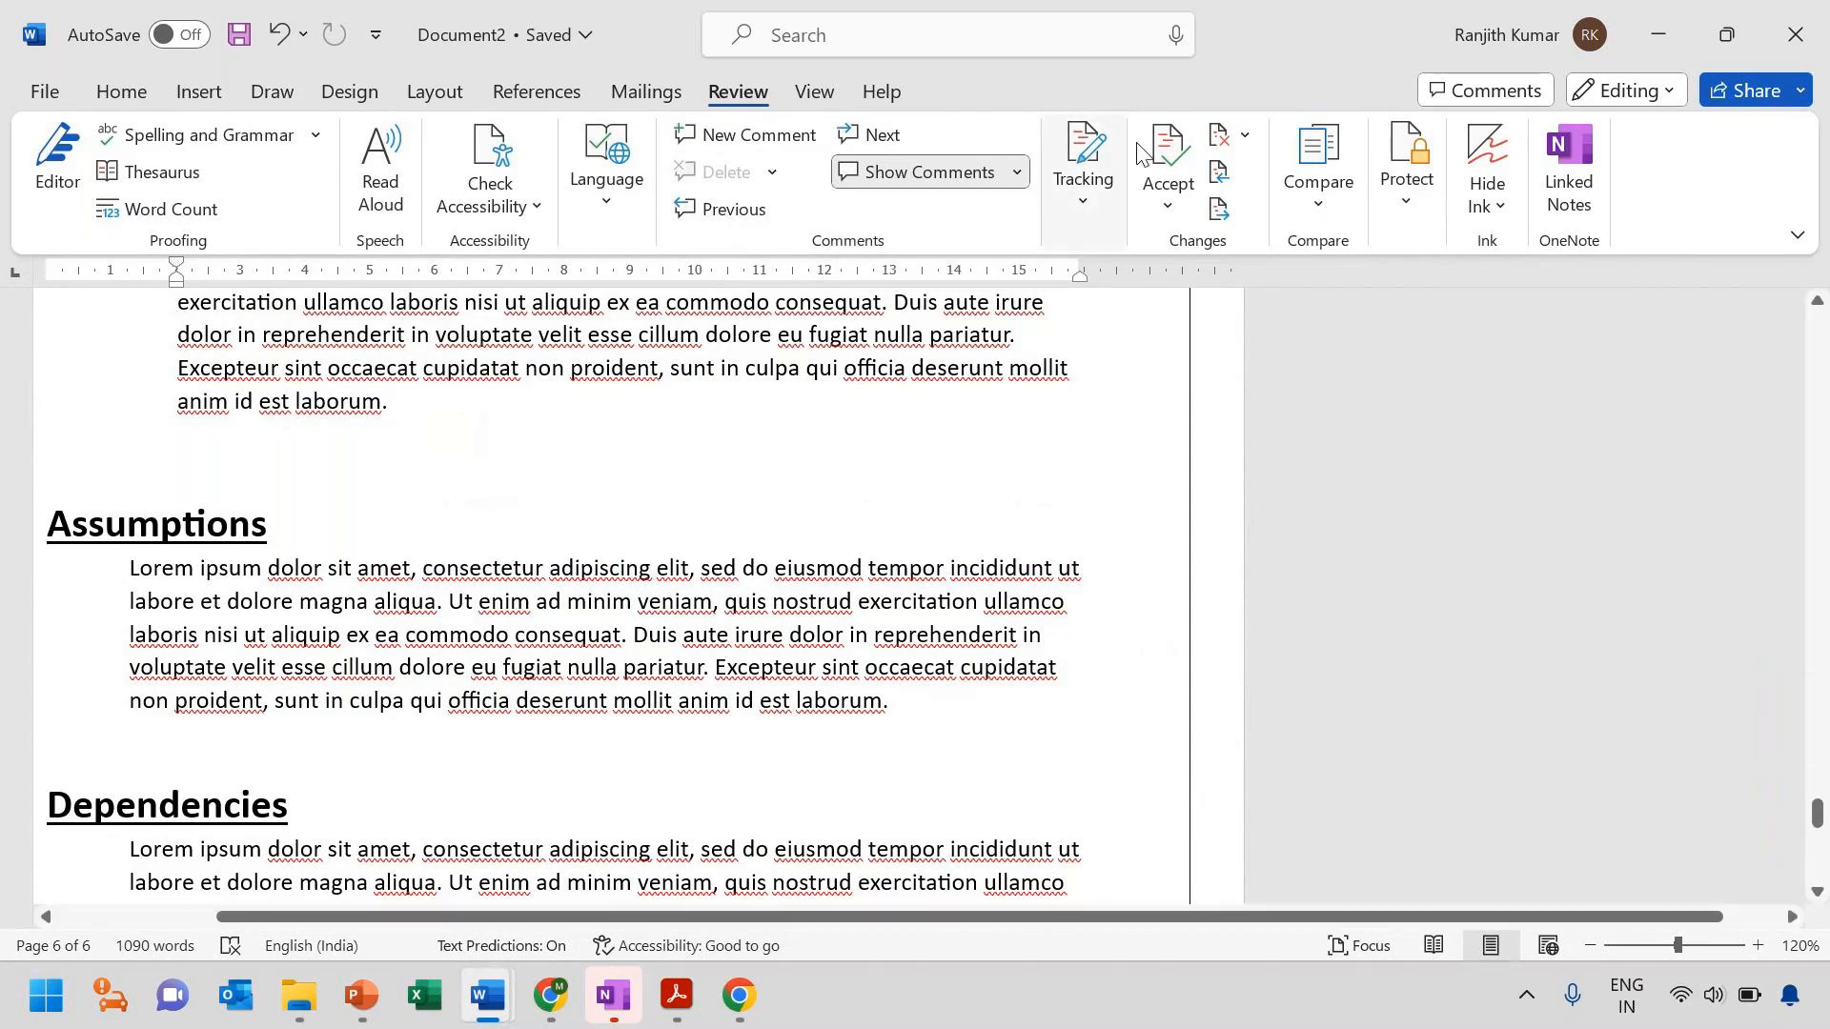
Switch the review markup display to Original and check the pages around the commented section
click(1092, 196)
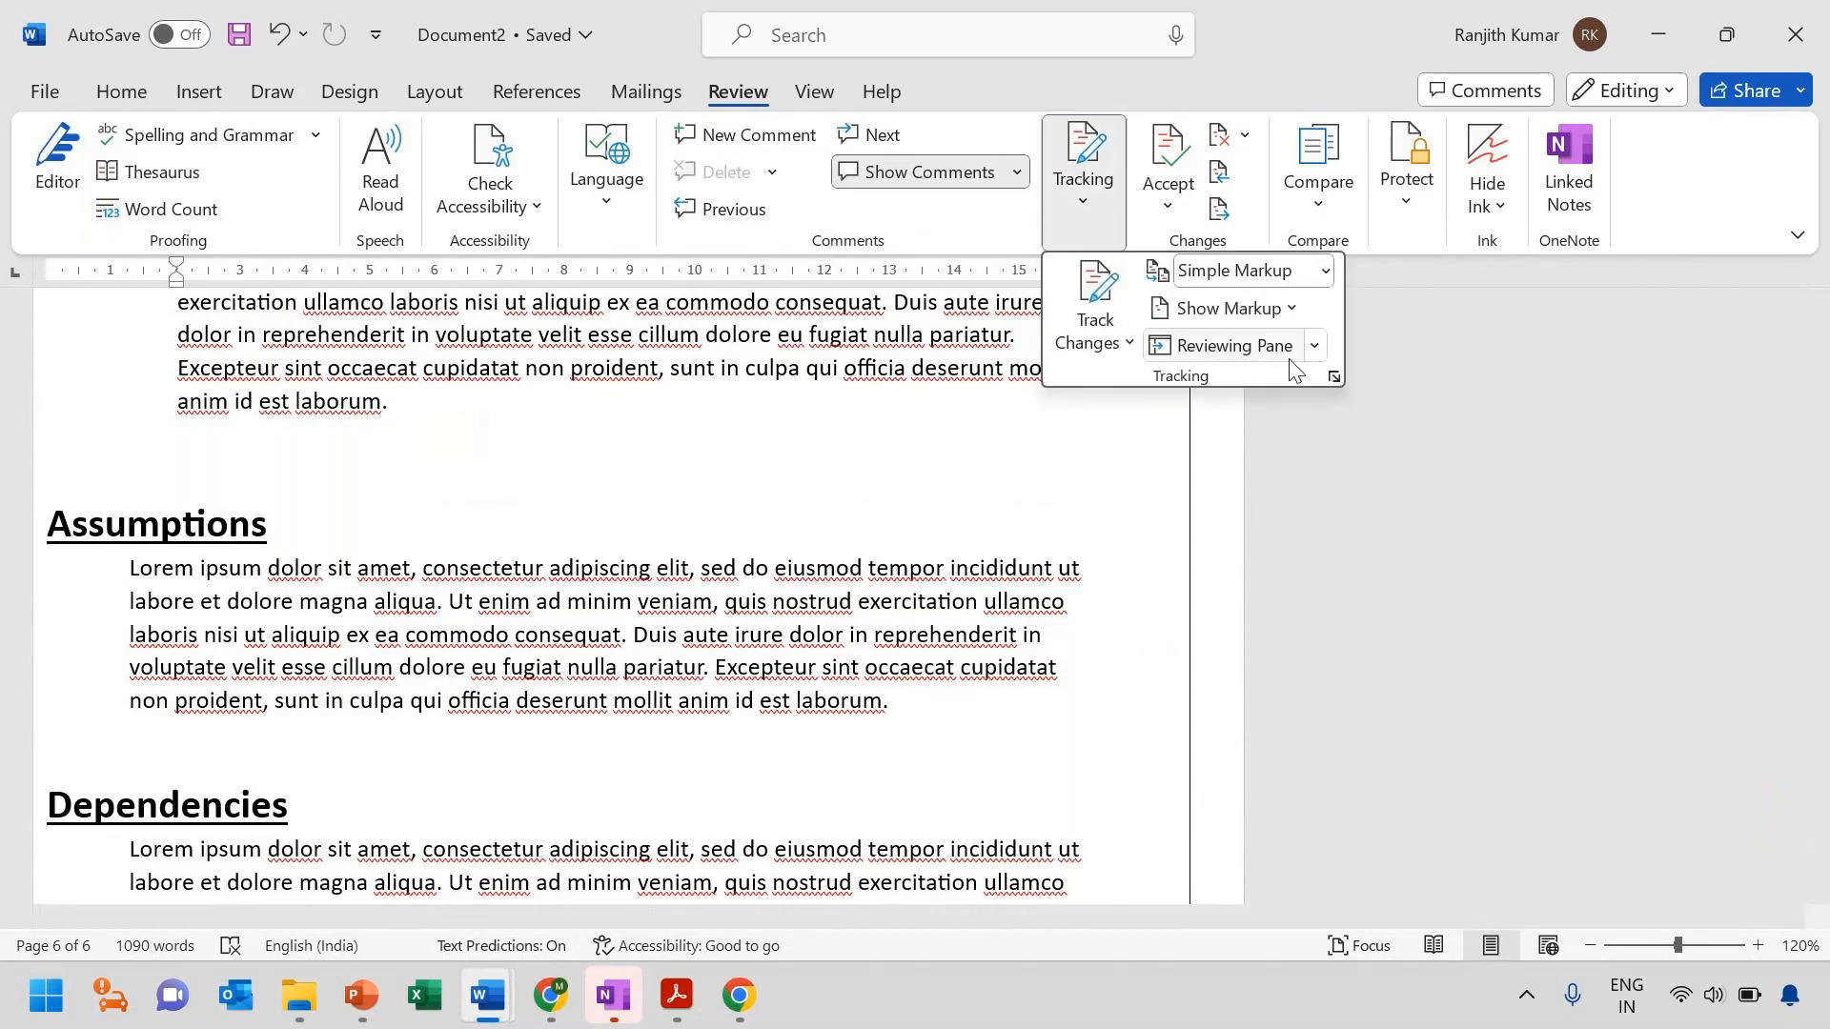
click(1325, 273)
click(1234, 408)
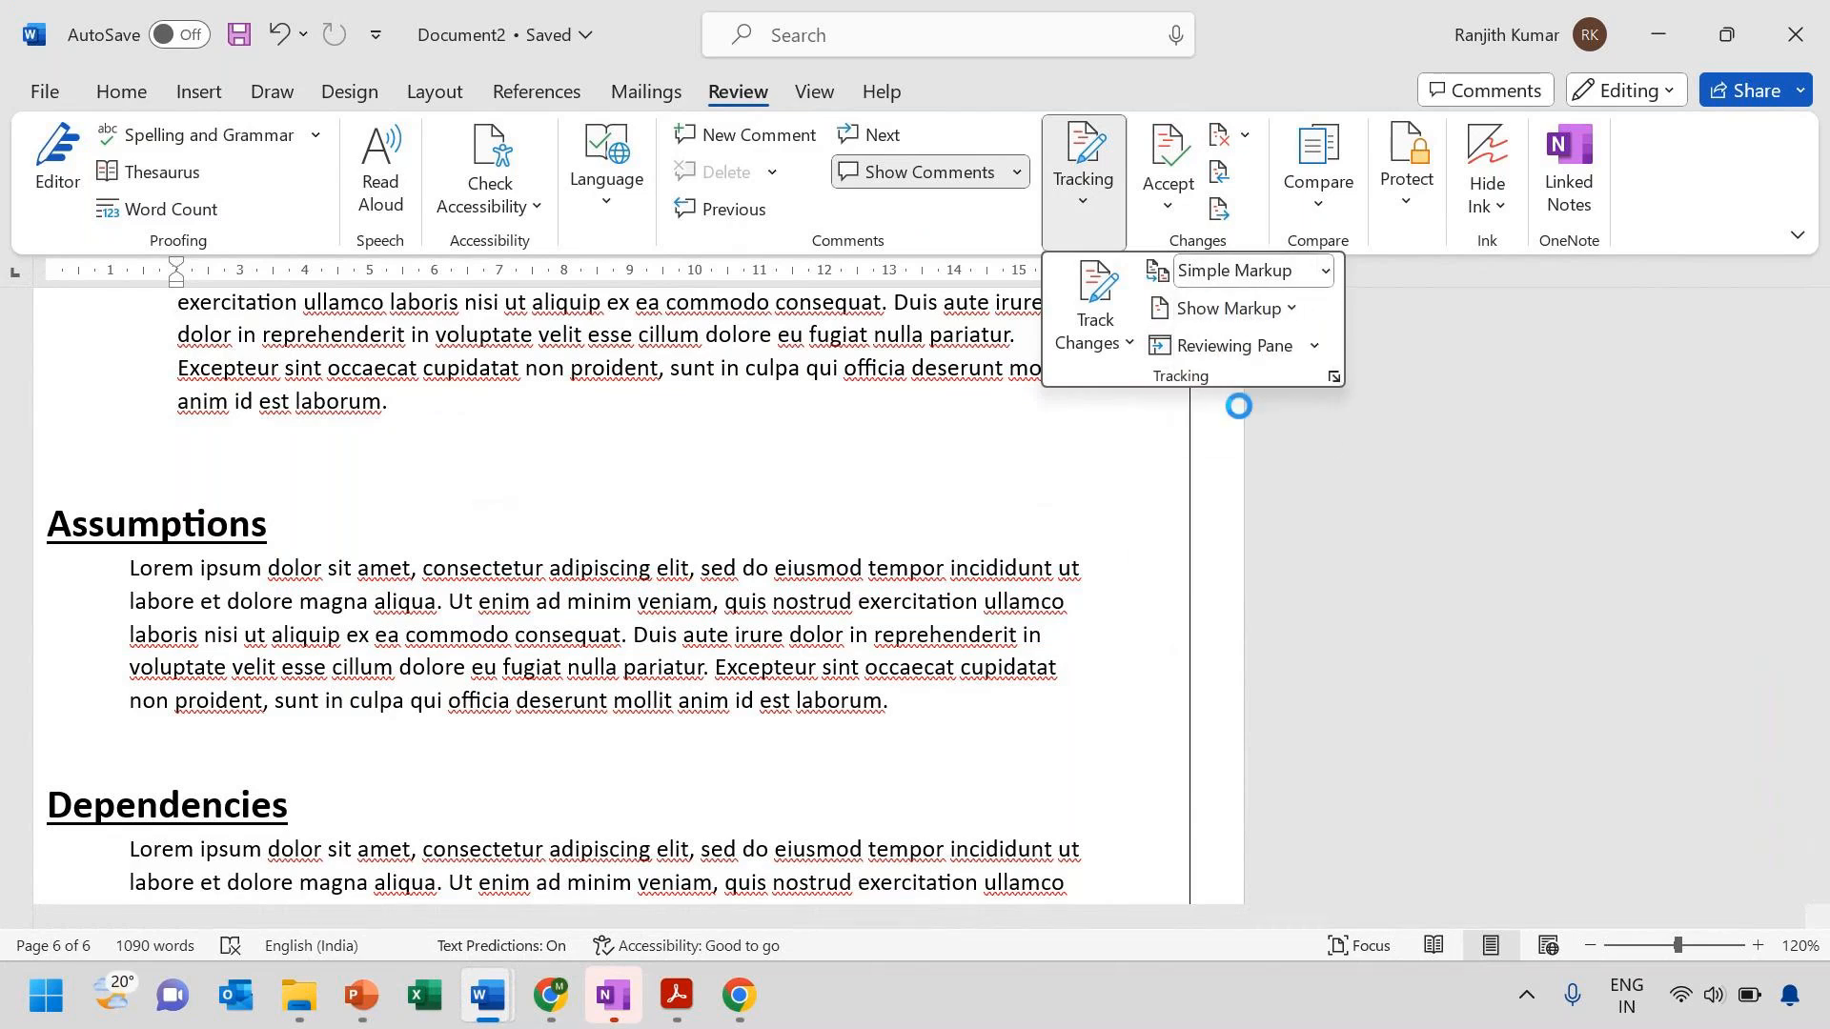
click(1051, 515)
scroll(1053, 514, up, 12)
scroll(1053, 513, up, 15)
scroll(1053, 513, up, 3)
scroll(1052, 514, down, 5)
scroll(1053, 513, down, 6)
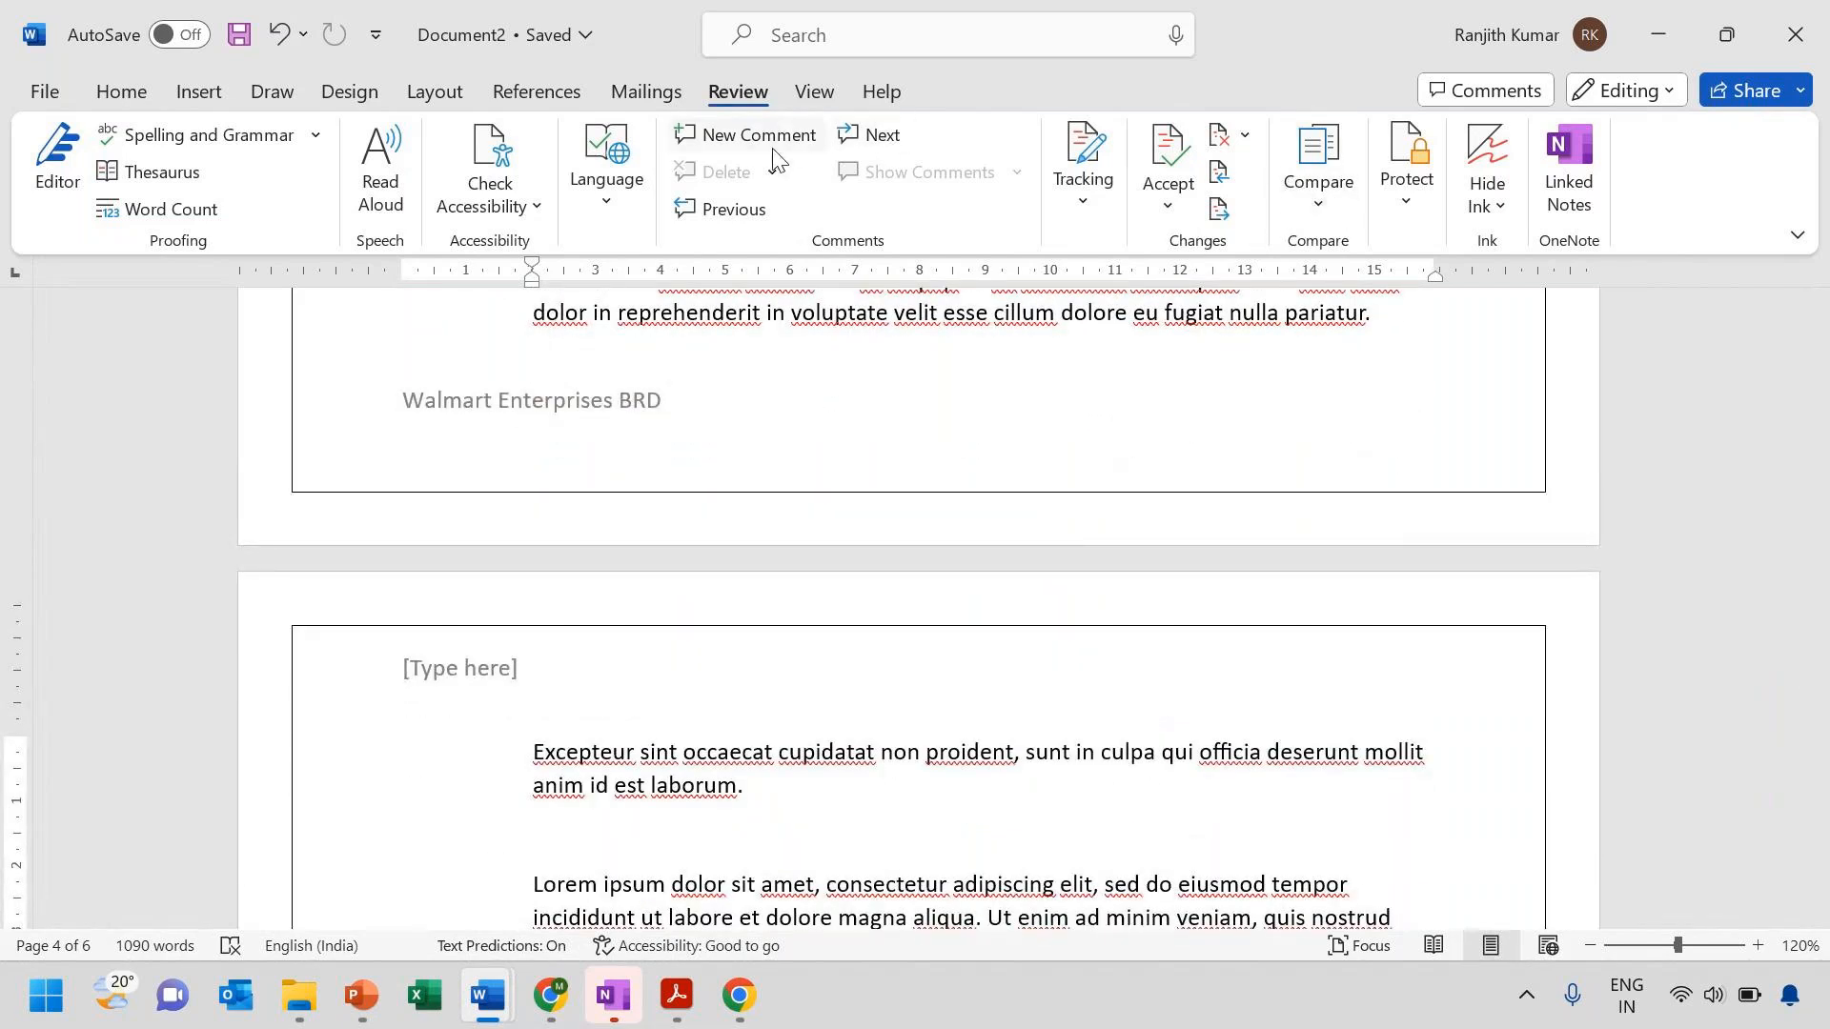
click(1319, 209)
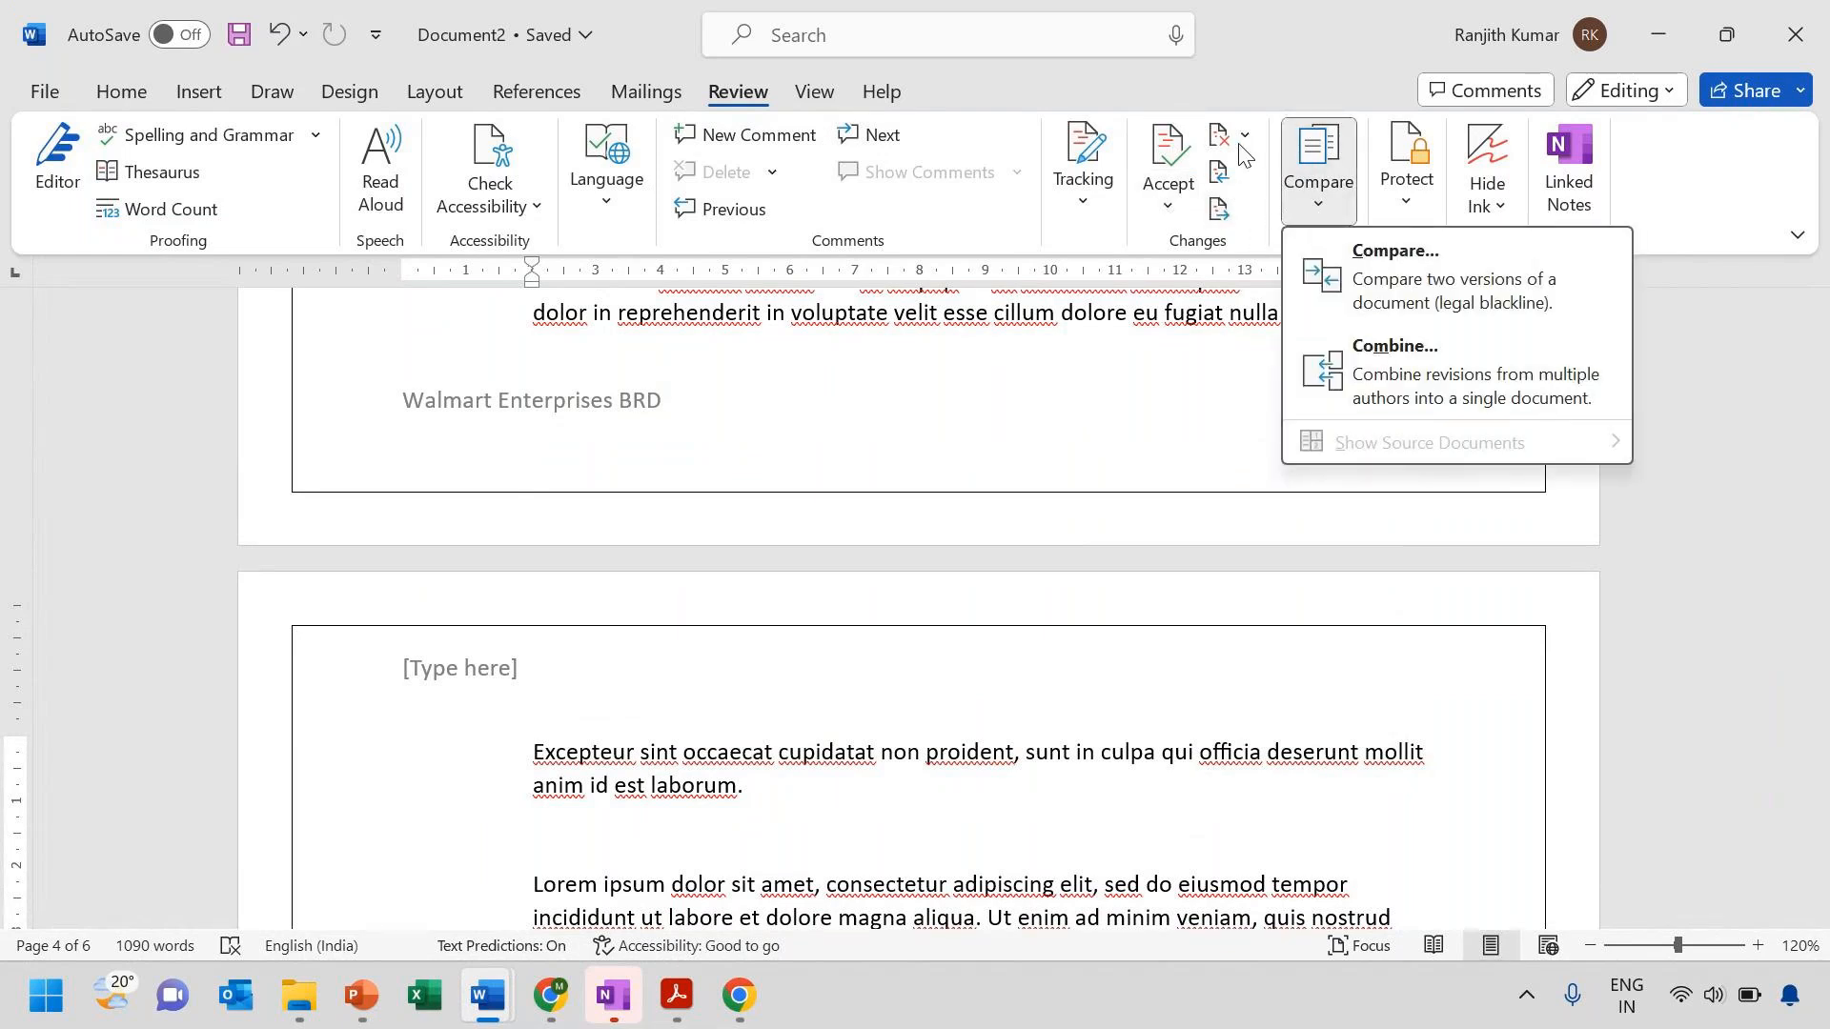
click(1257, 71)
double_click(1256, 70)
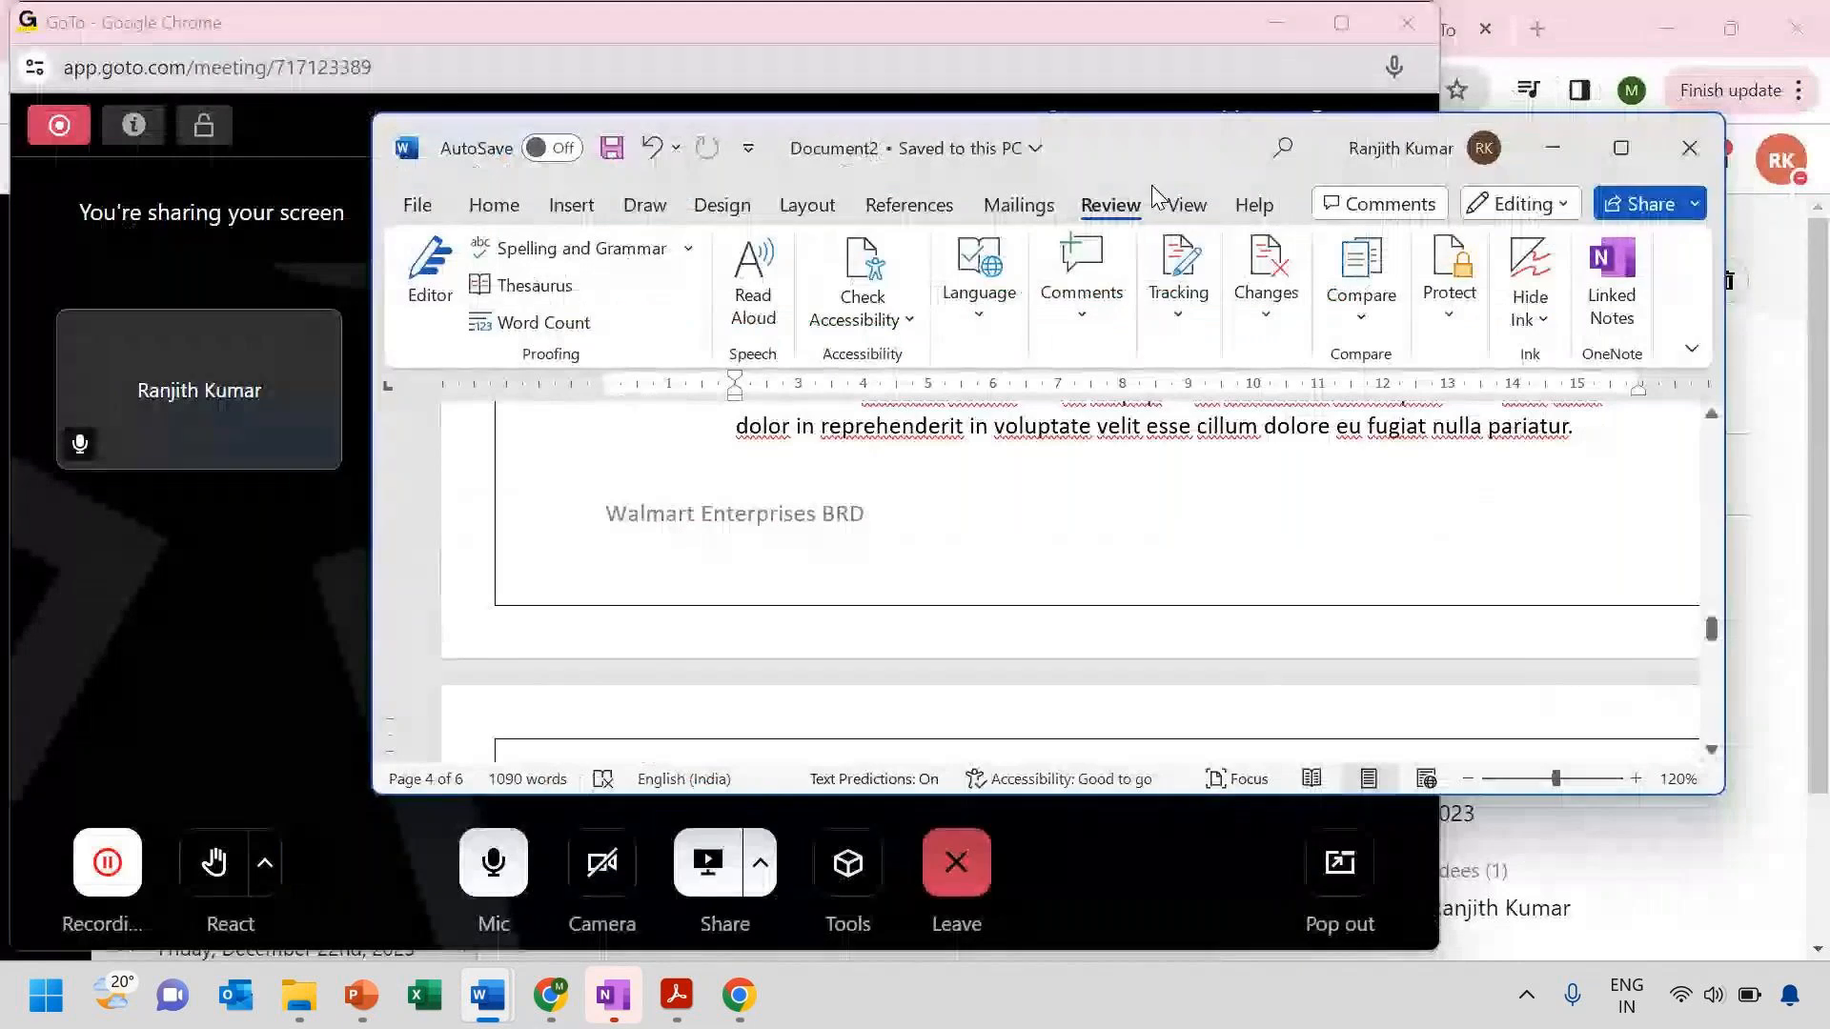
click(1621, 148)
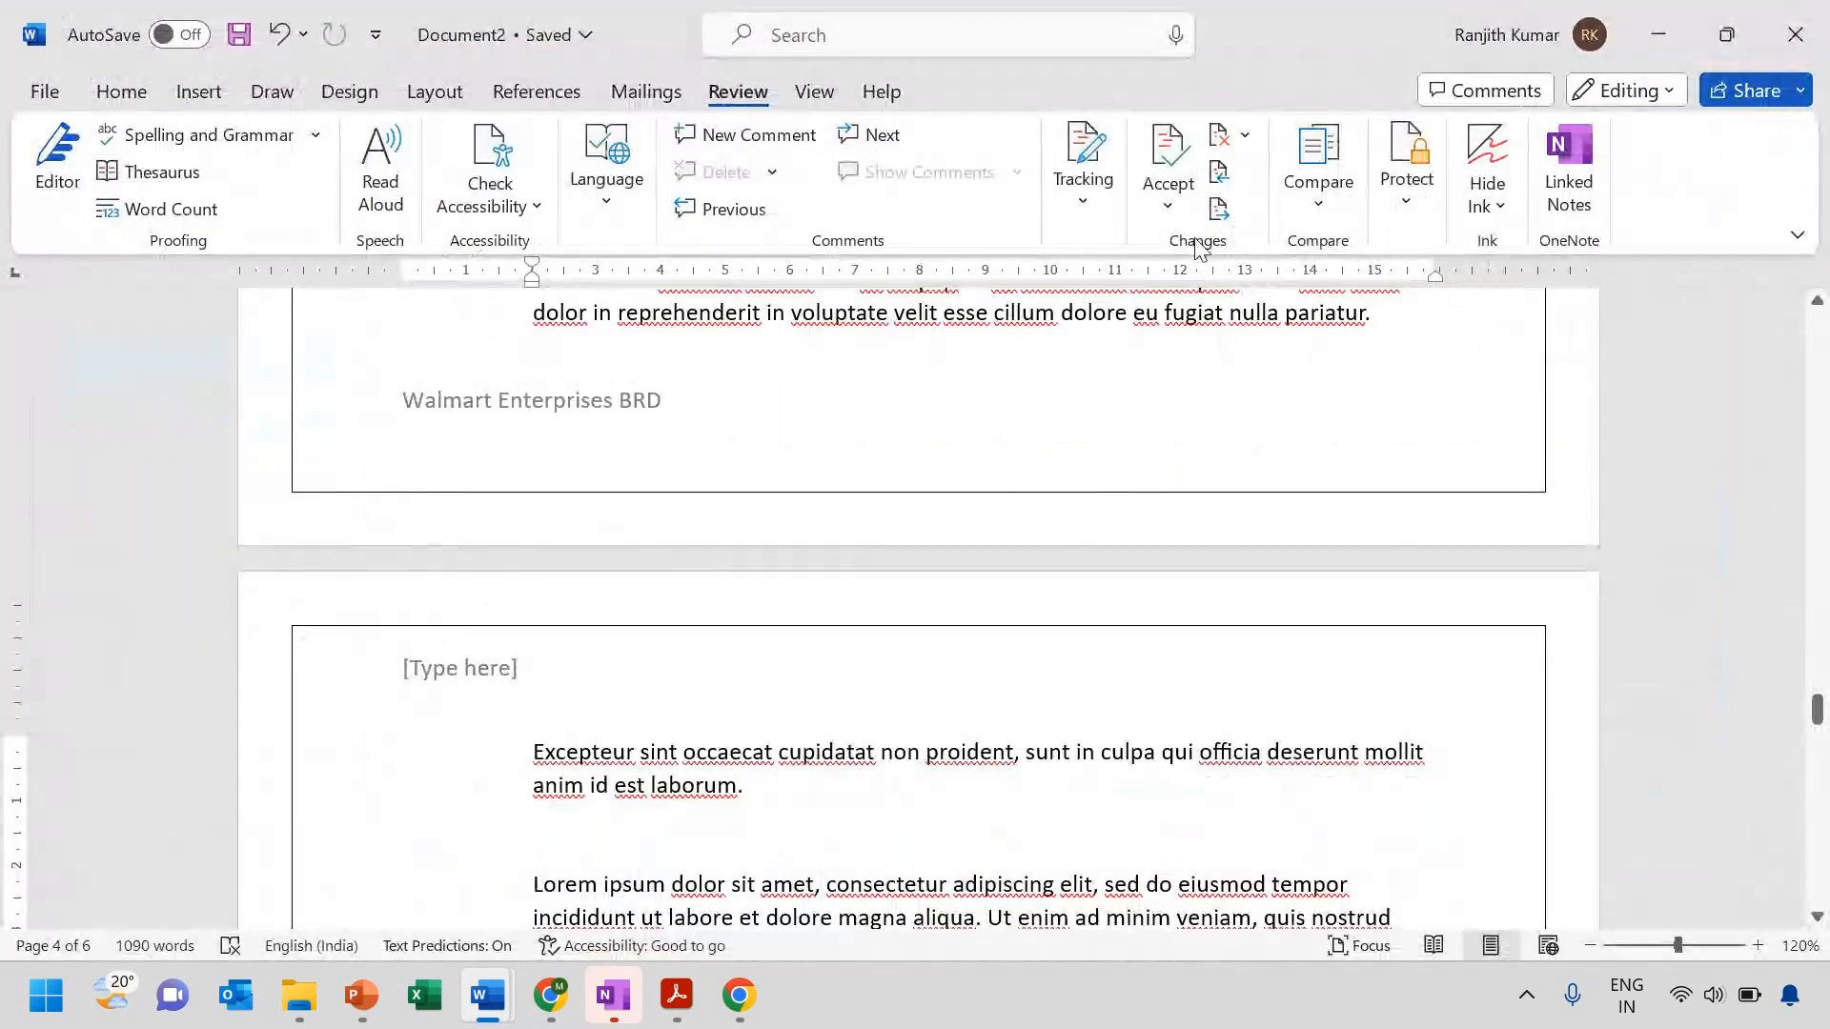
Set the review markup display to Simple Markup
click(1169, 208)
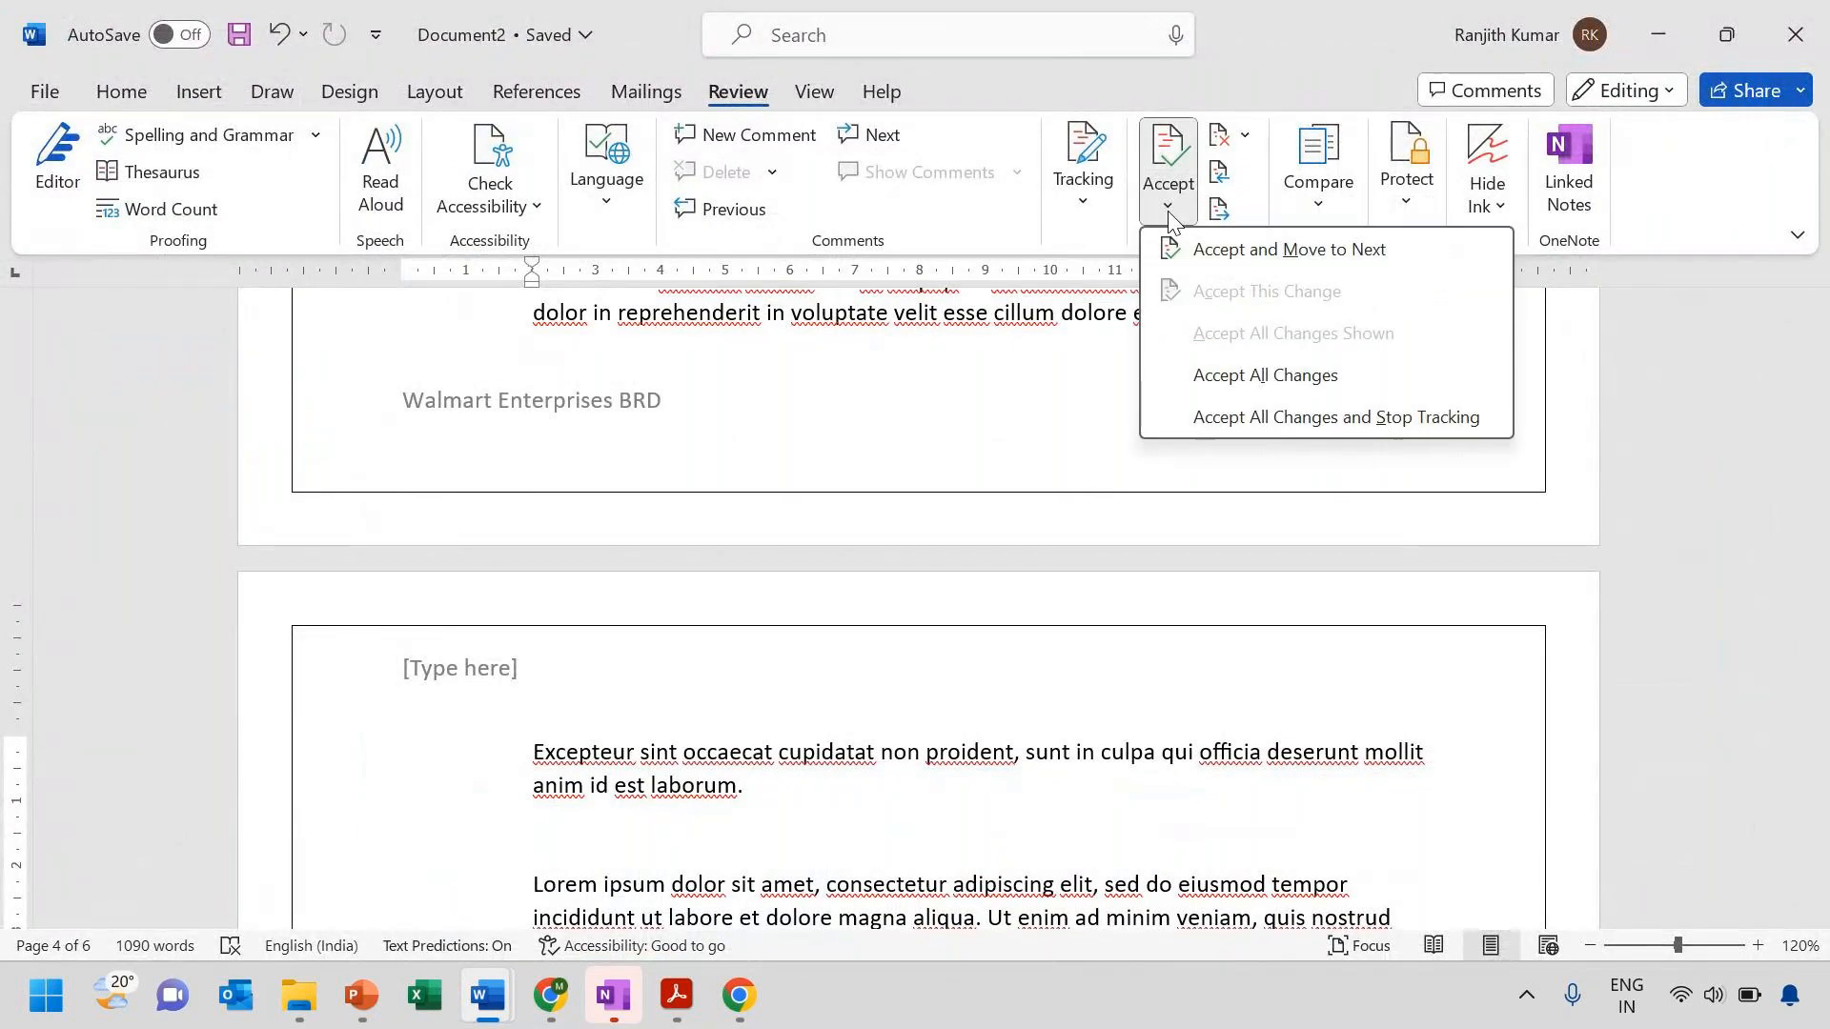
click(1086, 190)
click(1087, 191)
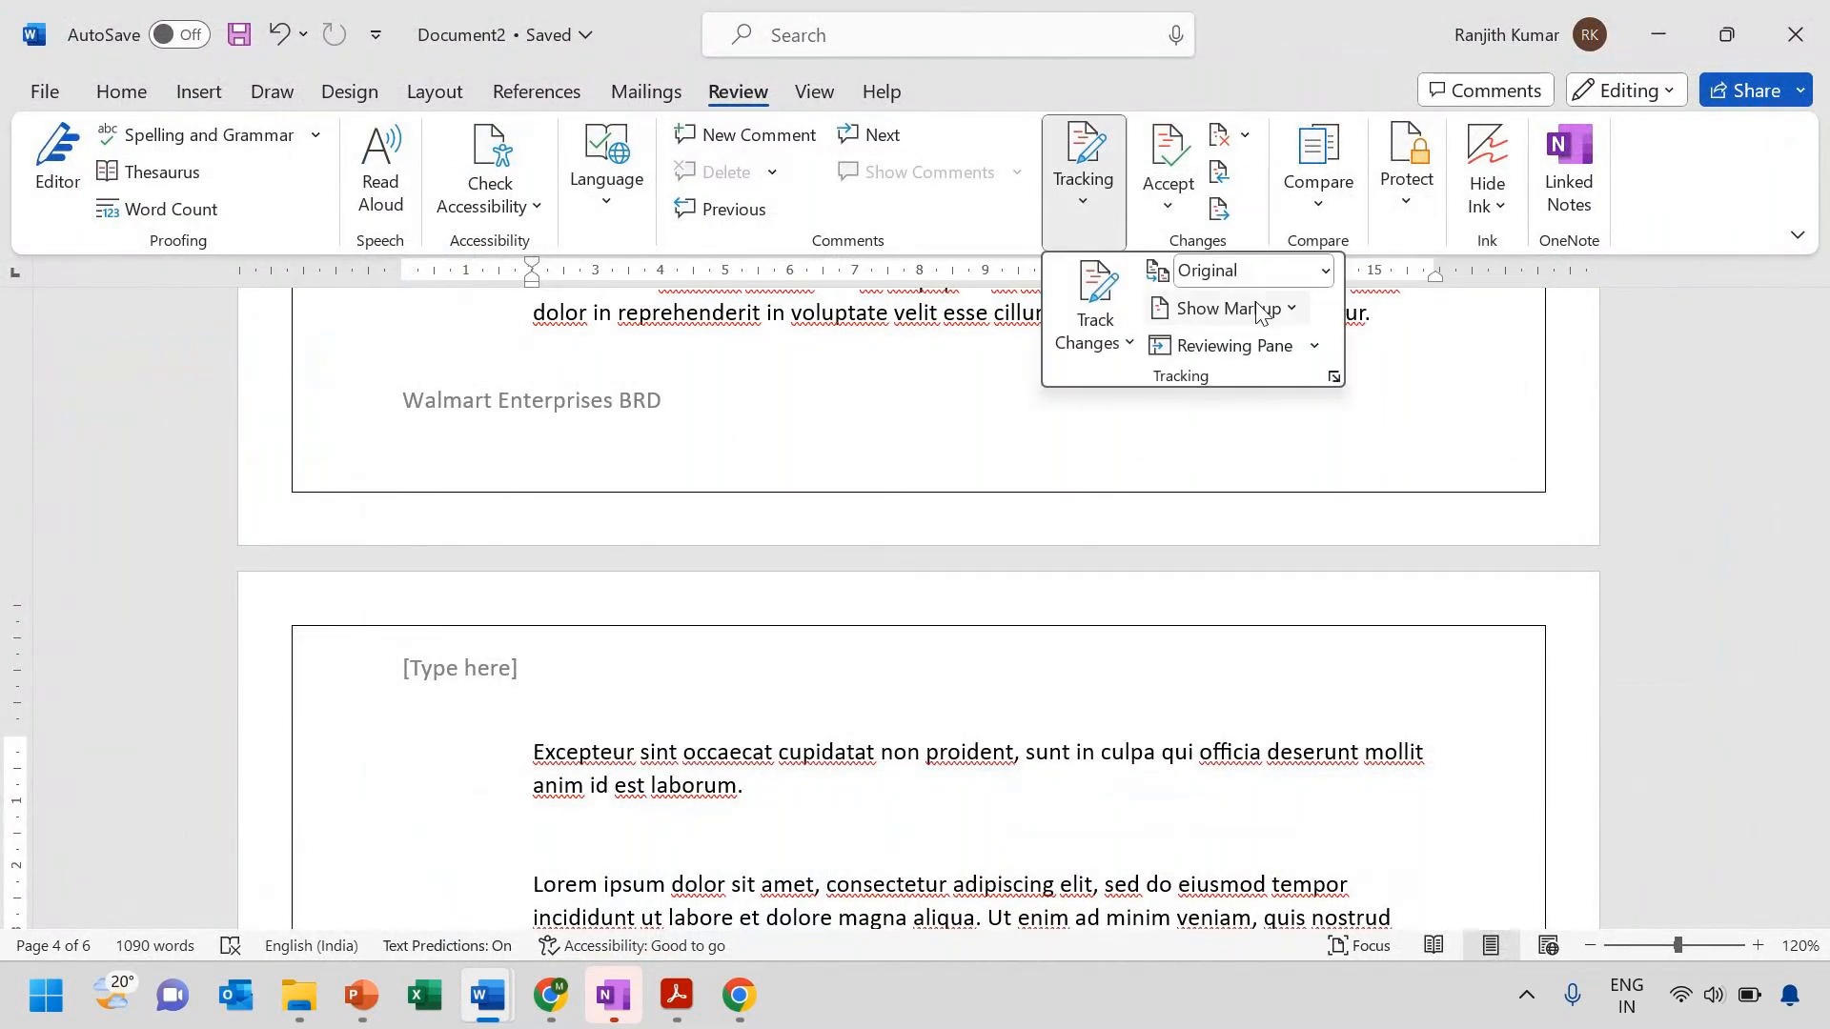
click(1325, 271)
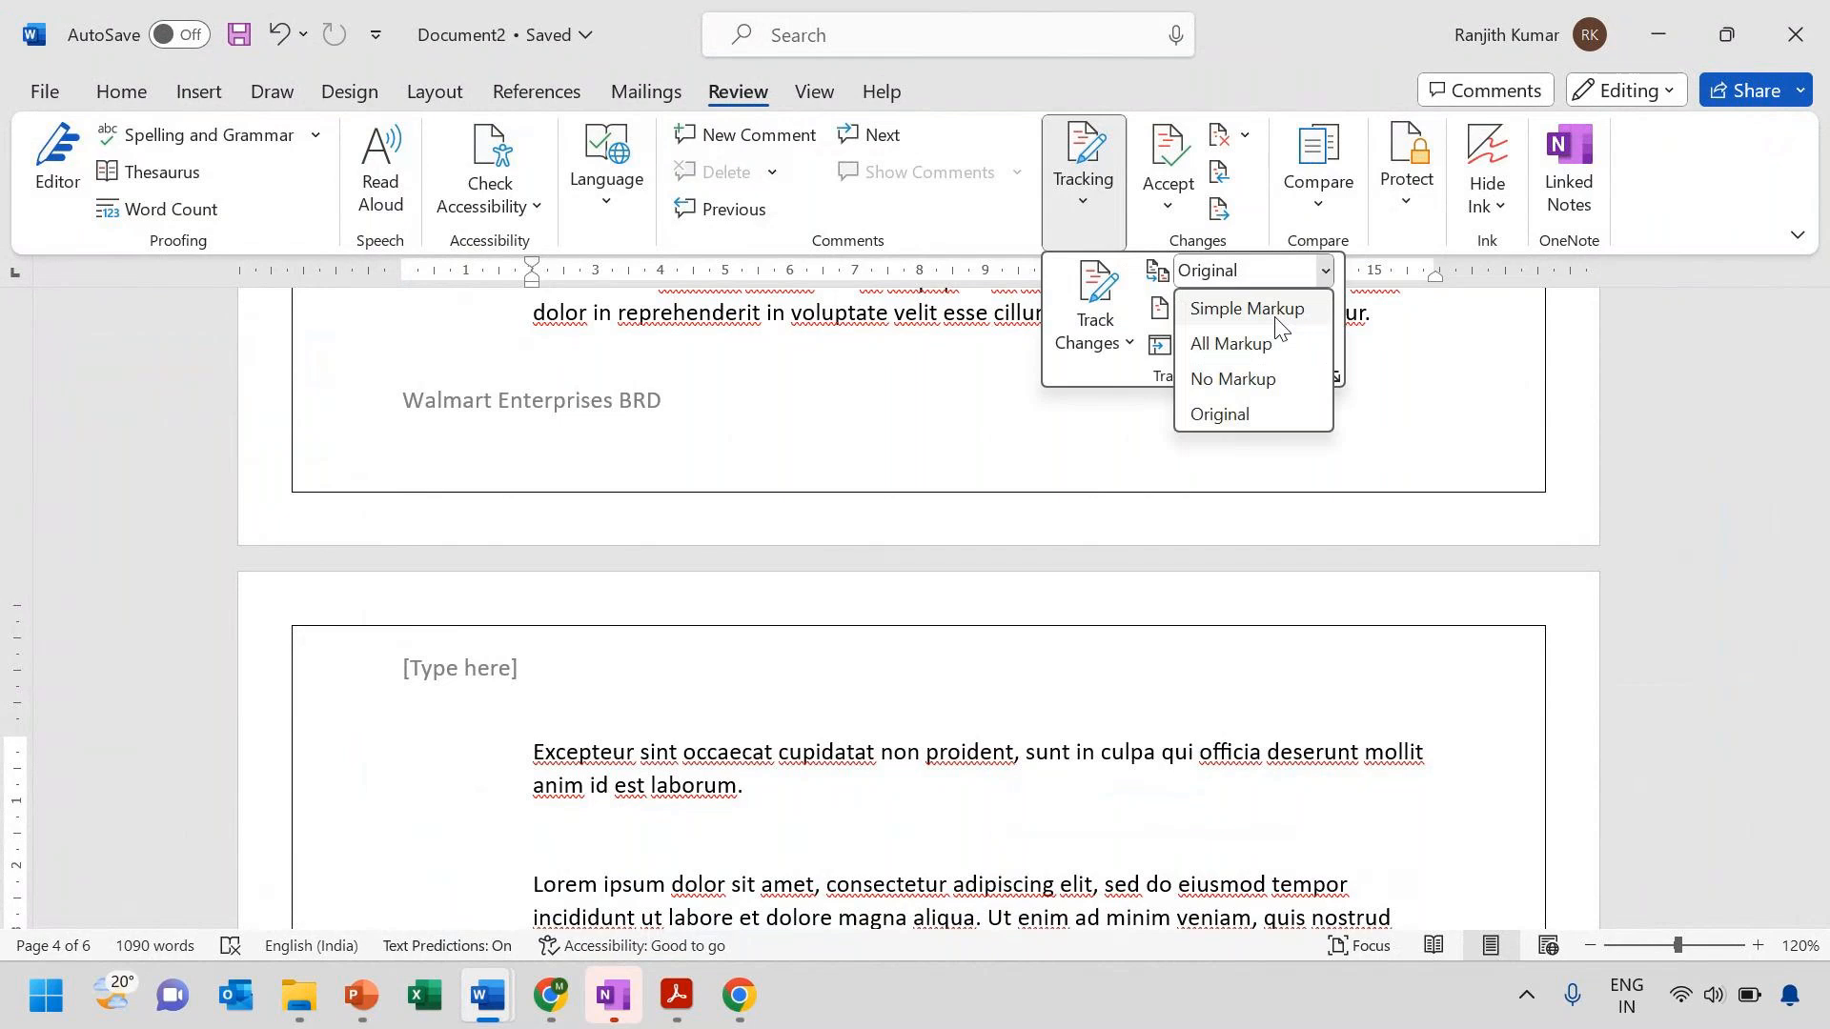
click(1272, 311)
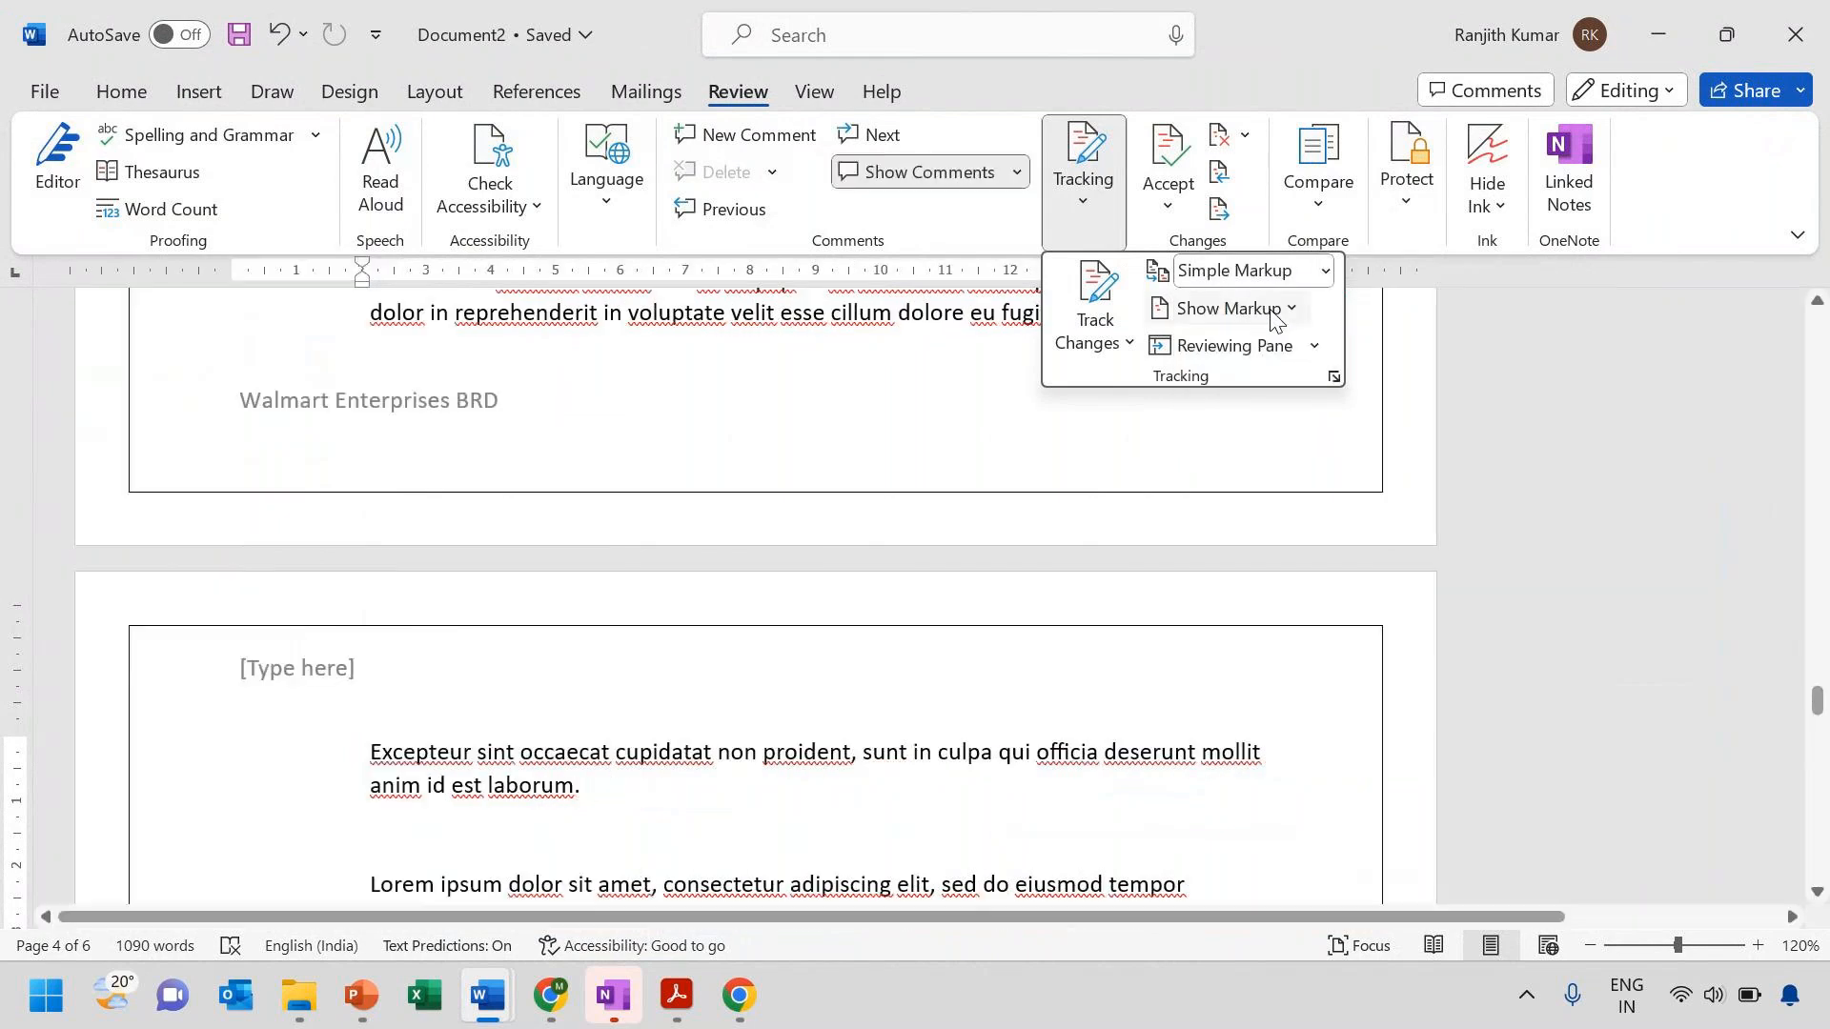
click(1016, 466)
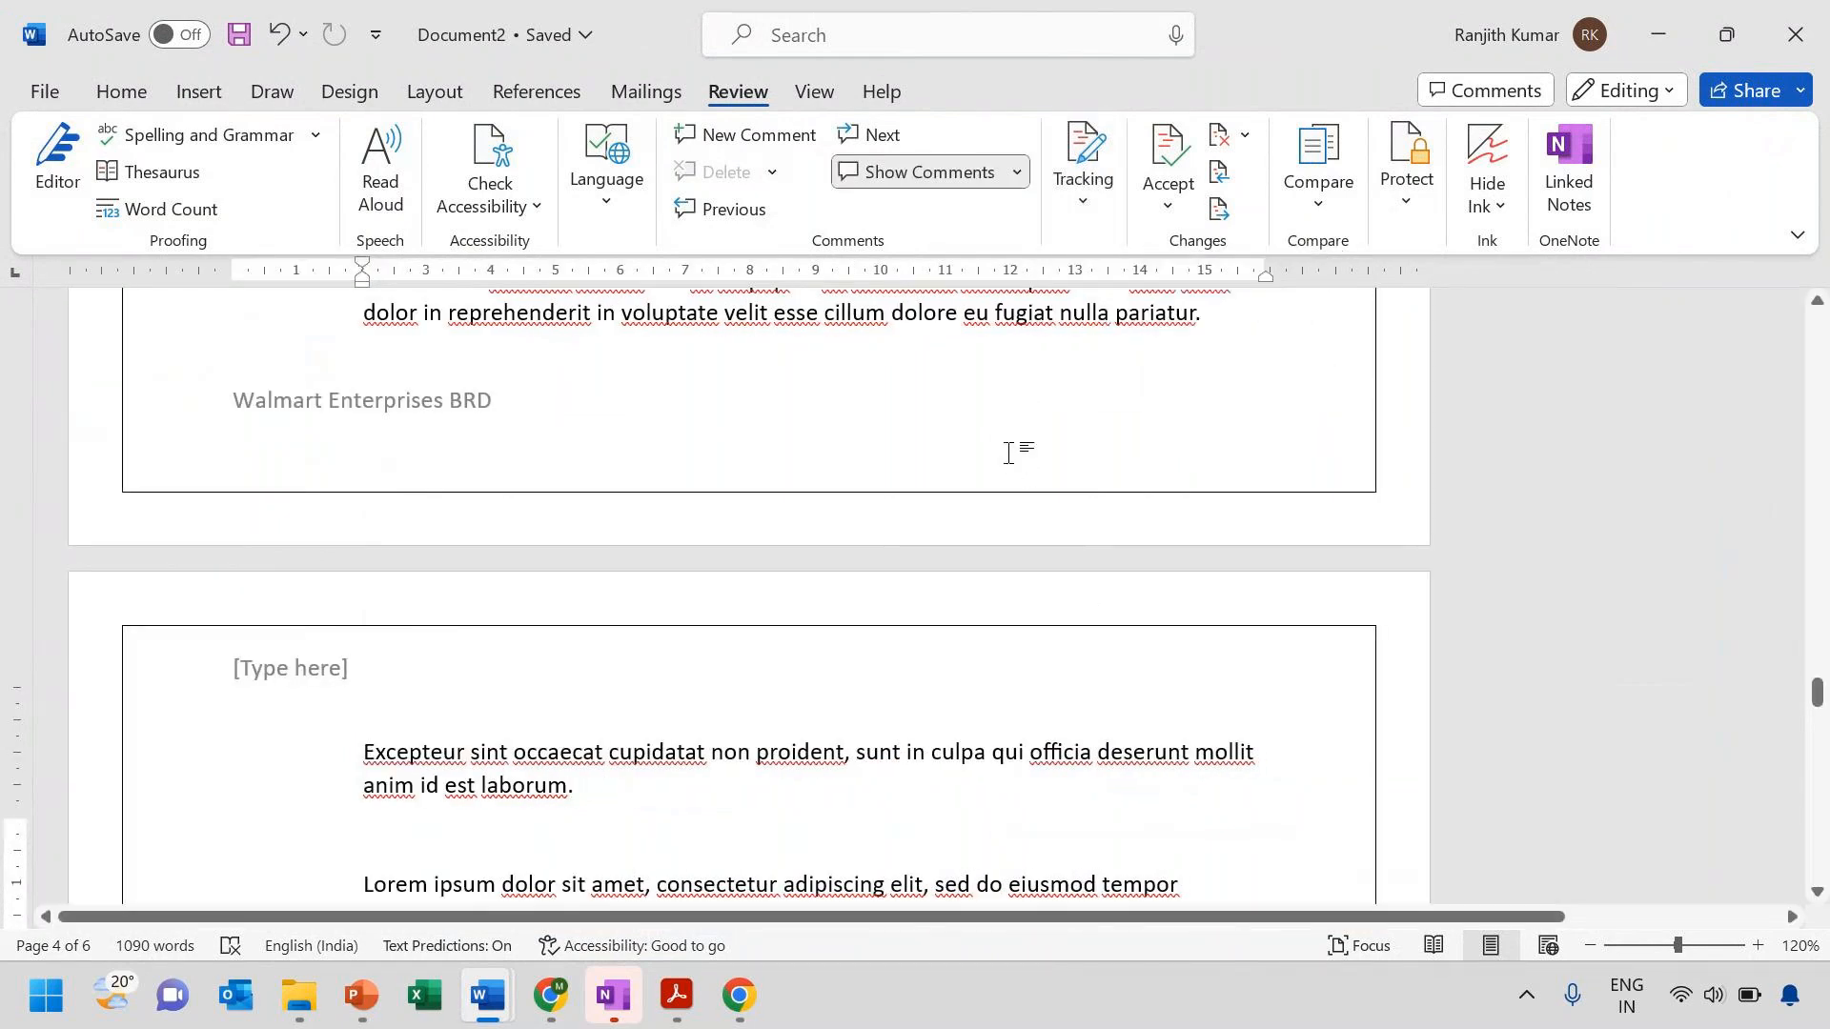
Add another "Lorem ipsum dolor sit amet" paragraph directly below the commented paragraph under "In-Scope"
scroll(1007, 453, up, 4)
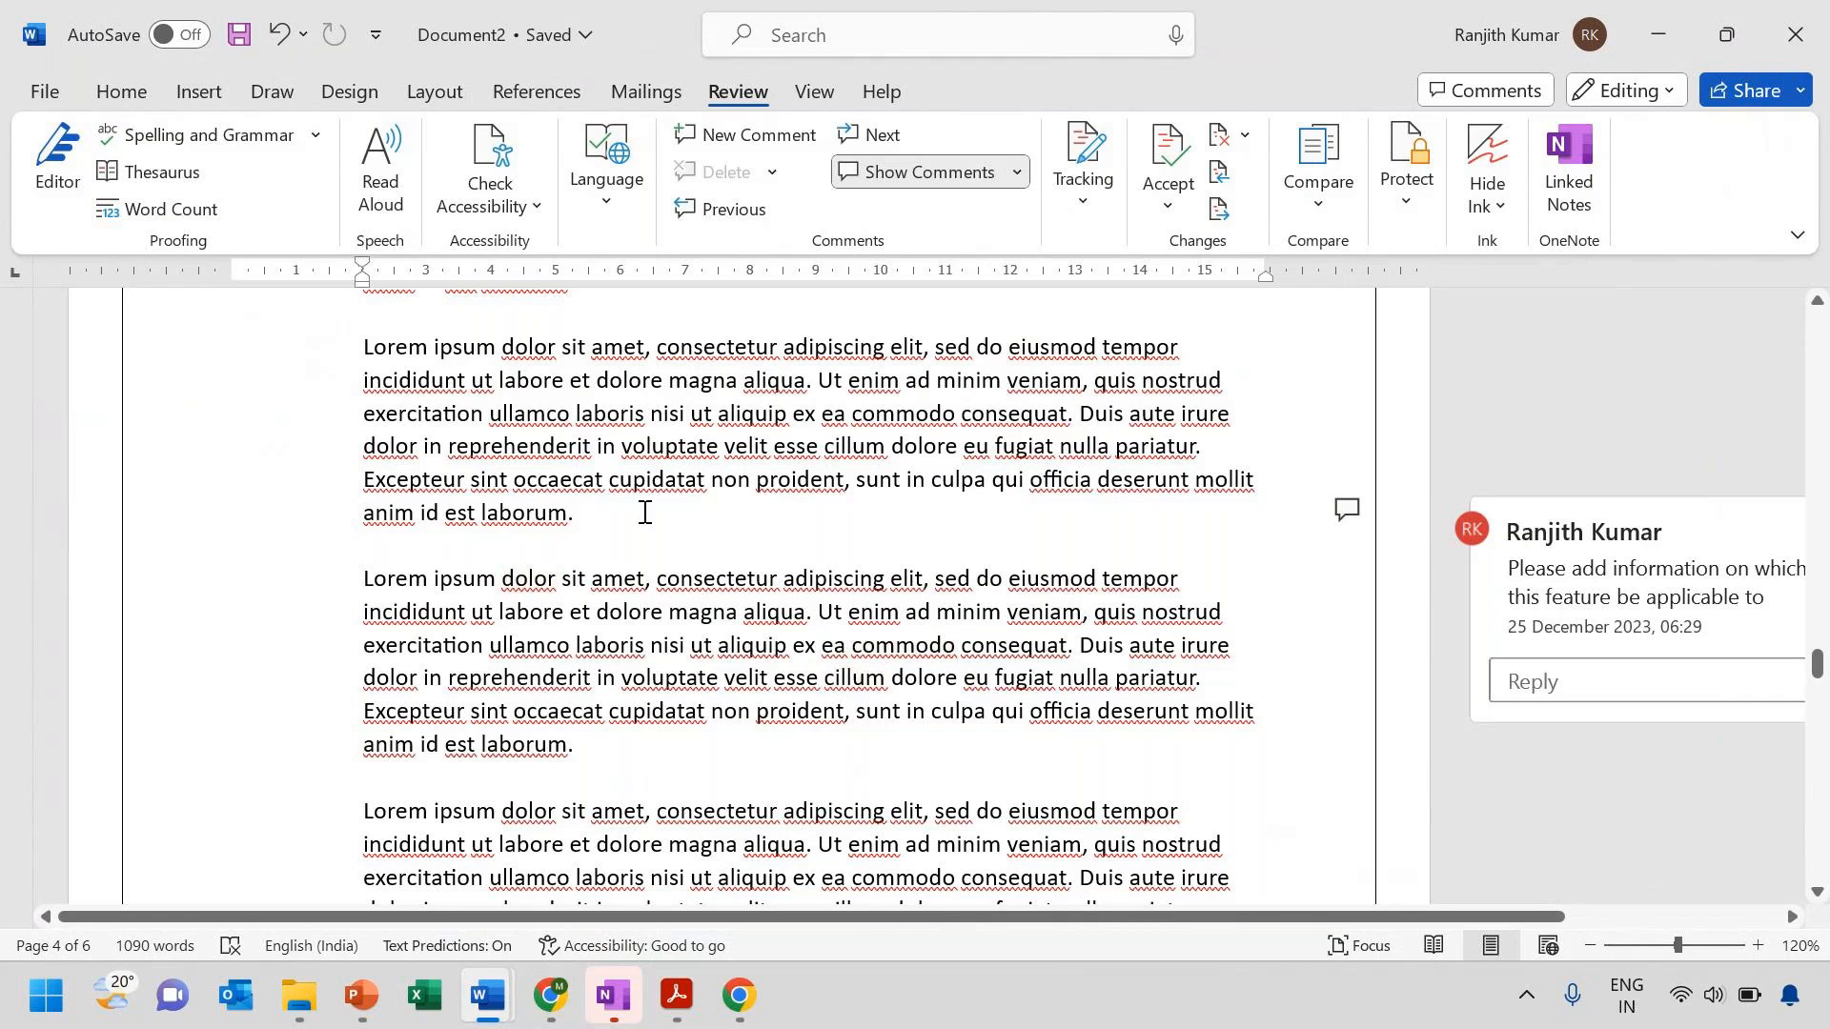
click(1352, 519)
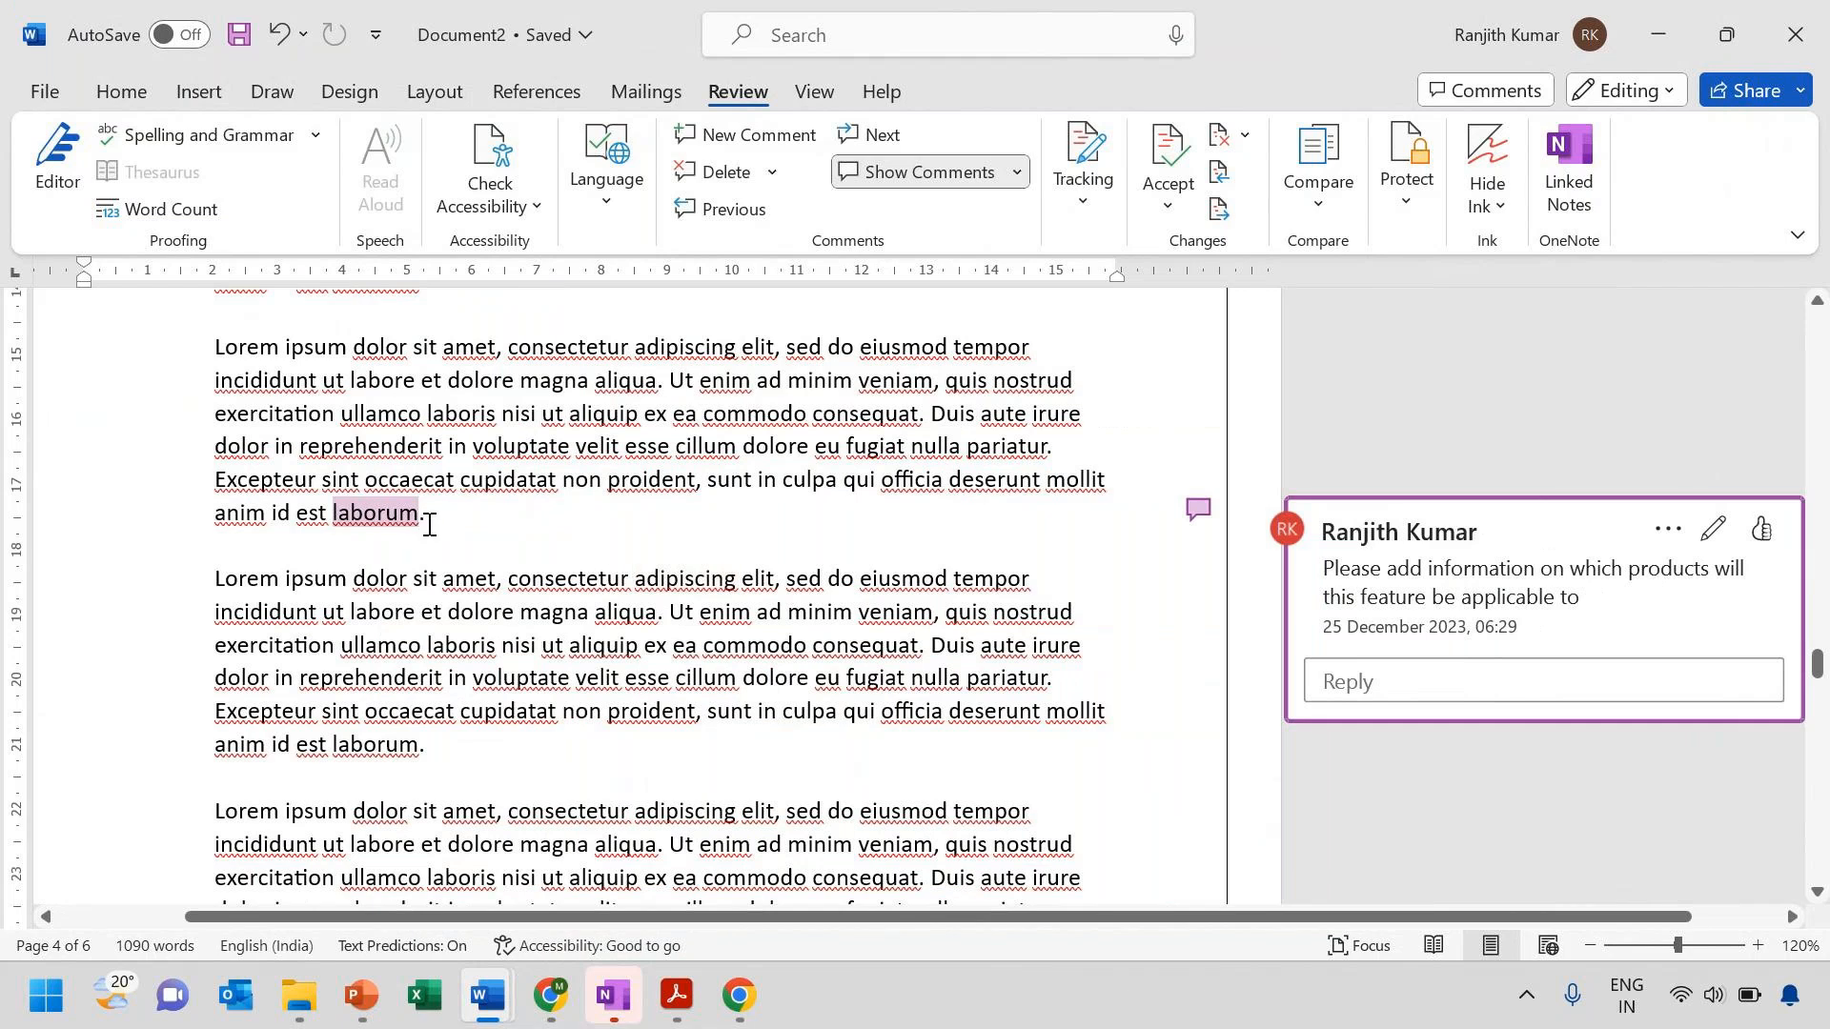
click(427, 515)
key(Return)
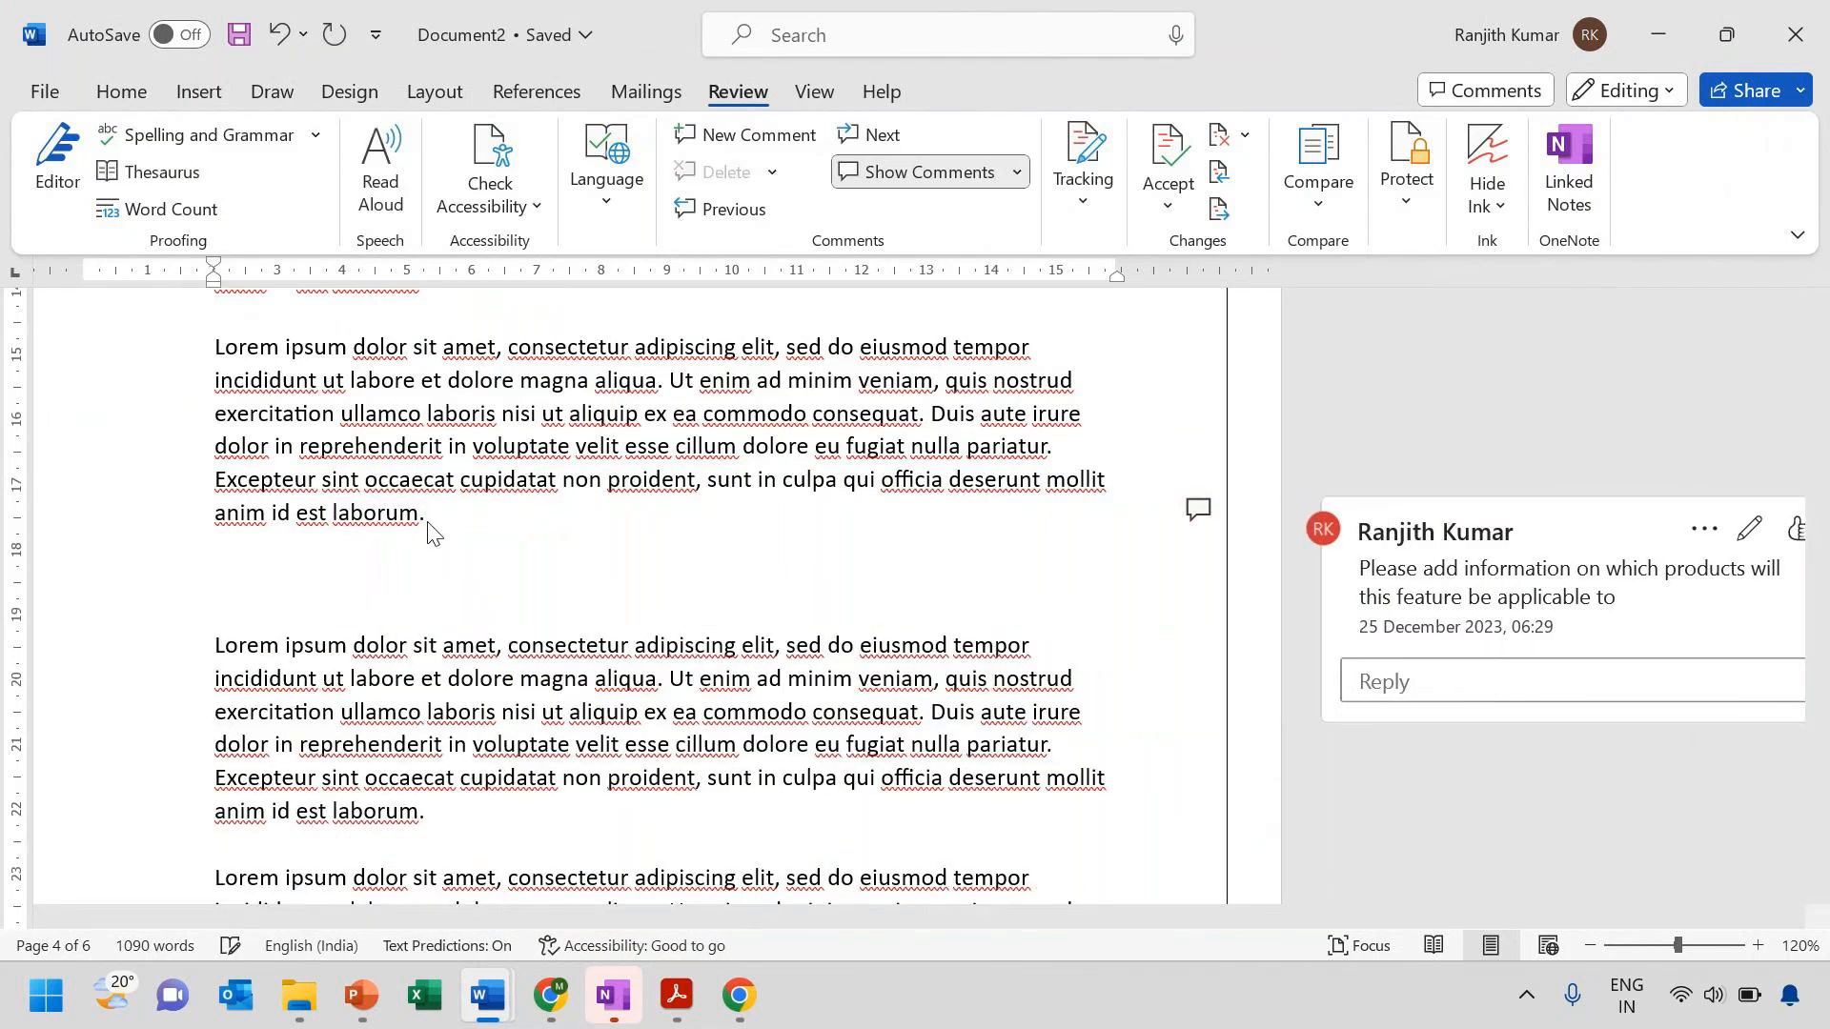
text(Lorem ipsum dolor sit amet, consectetur adipiscing elit, sed do eiusmod tempor incididunt ut labore et dolore magna aliqua. Ut enim ad minim veniam, quis nostrud exercitation ullamco laboris nisi ut aliquip ex ea commodo consequat. Duis aute irure dolor in reprehenderit in voluptate velit esse cillum dolore eu fugiat nulla pariatur. Excepteur sint occaecat cupidatat non proident, sunt in culpa qui officia deserunt mollit anim id est laborum.)
Reply "Made the required changes" to the comment about applicable products and post the reply
click(1423, 682)
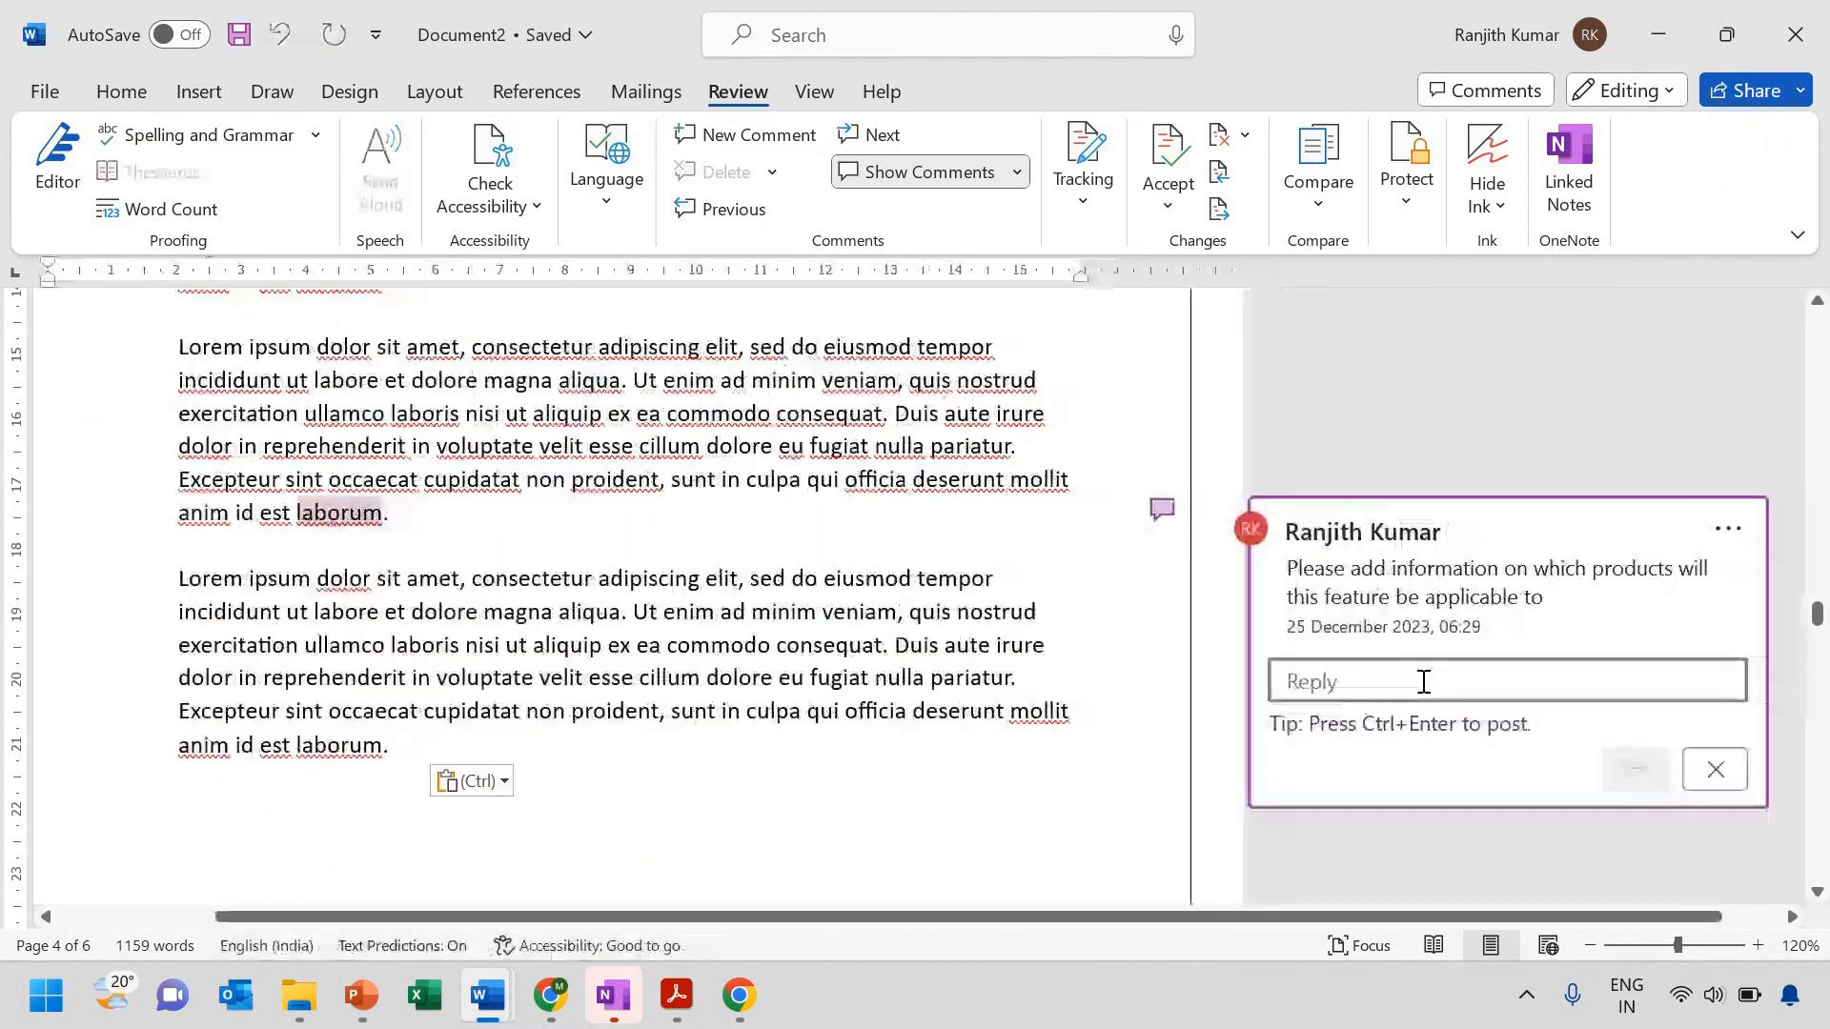
text(Mad)
key(BackSpace)
text(e the )
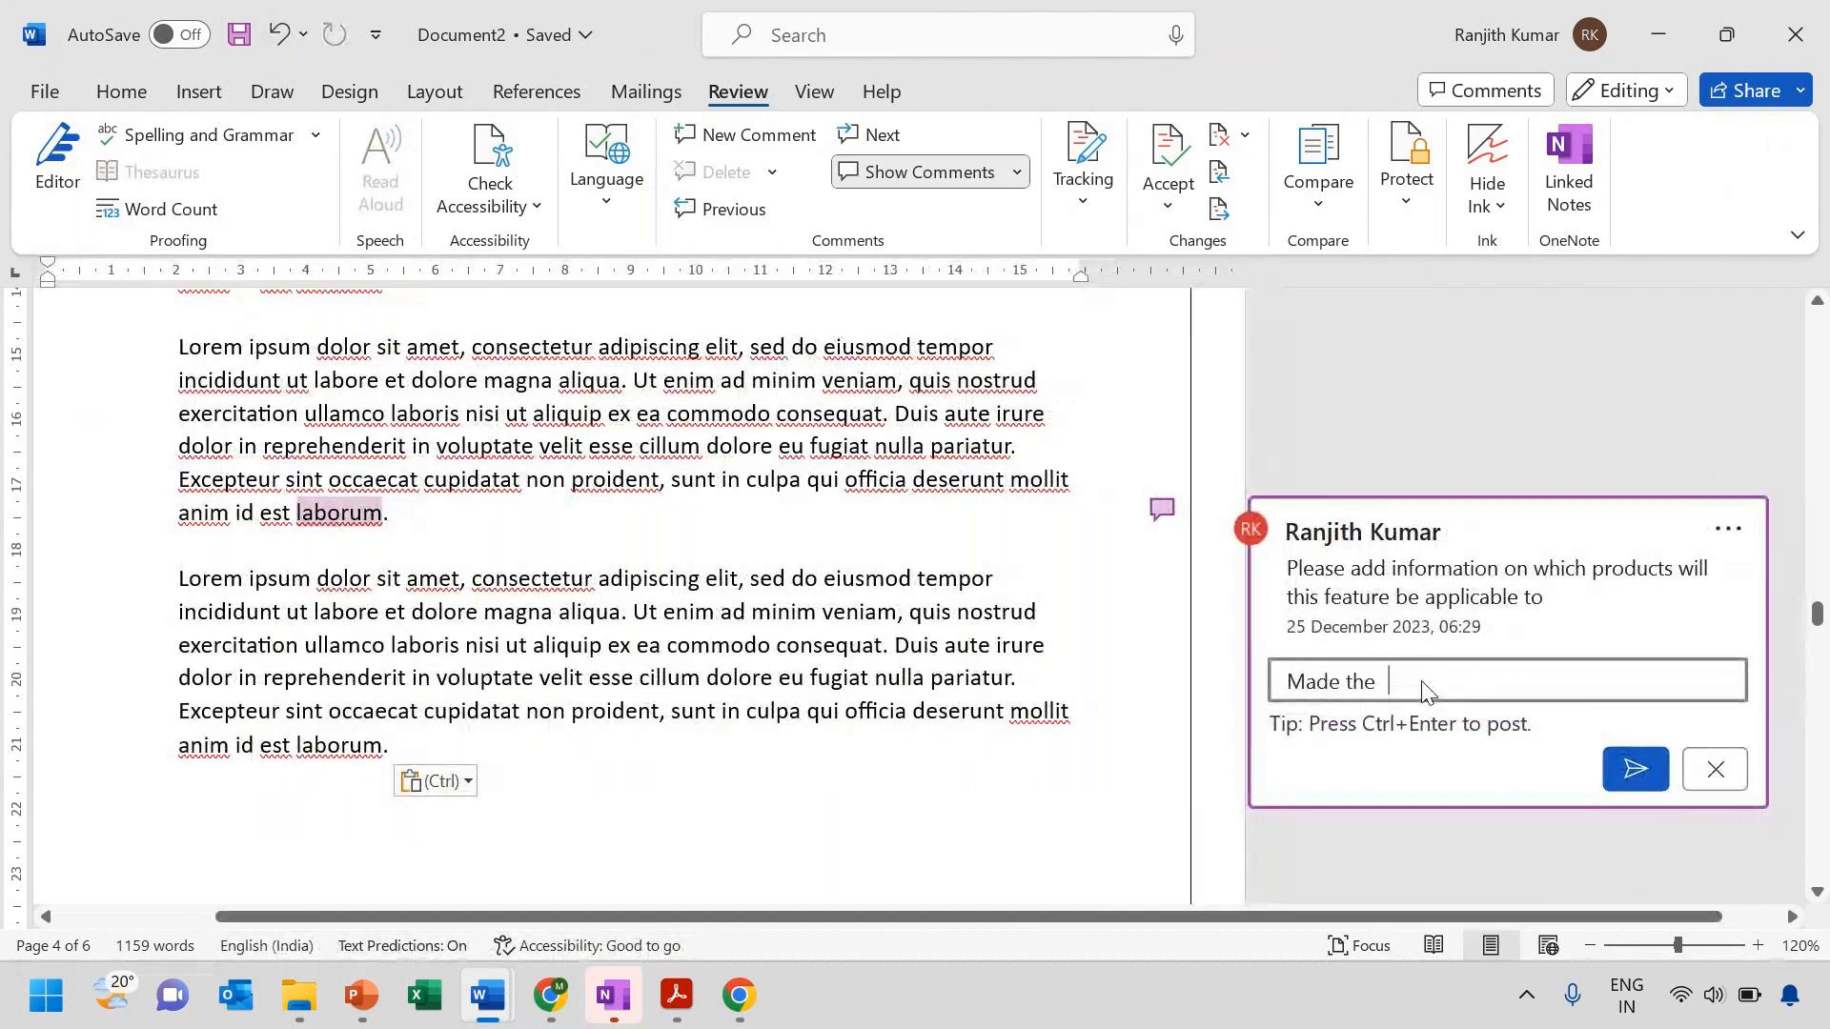
text(required changes)
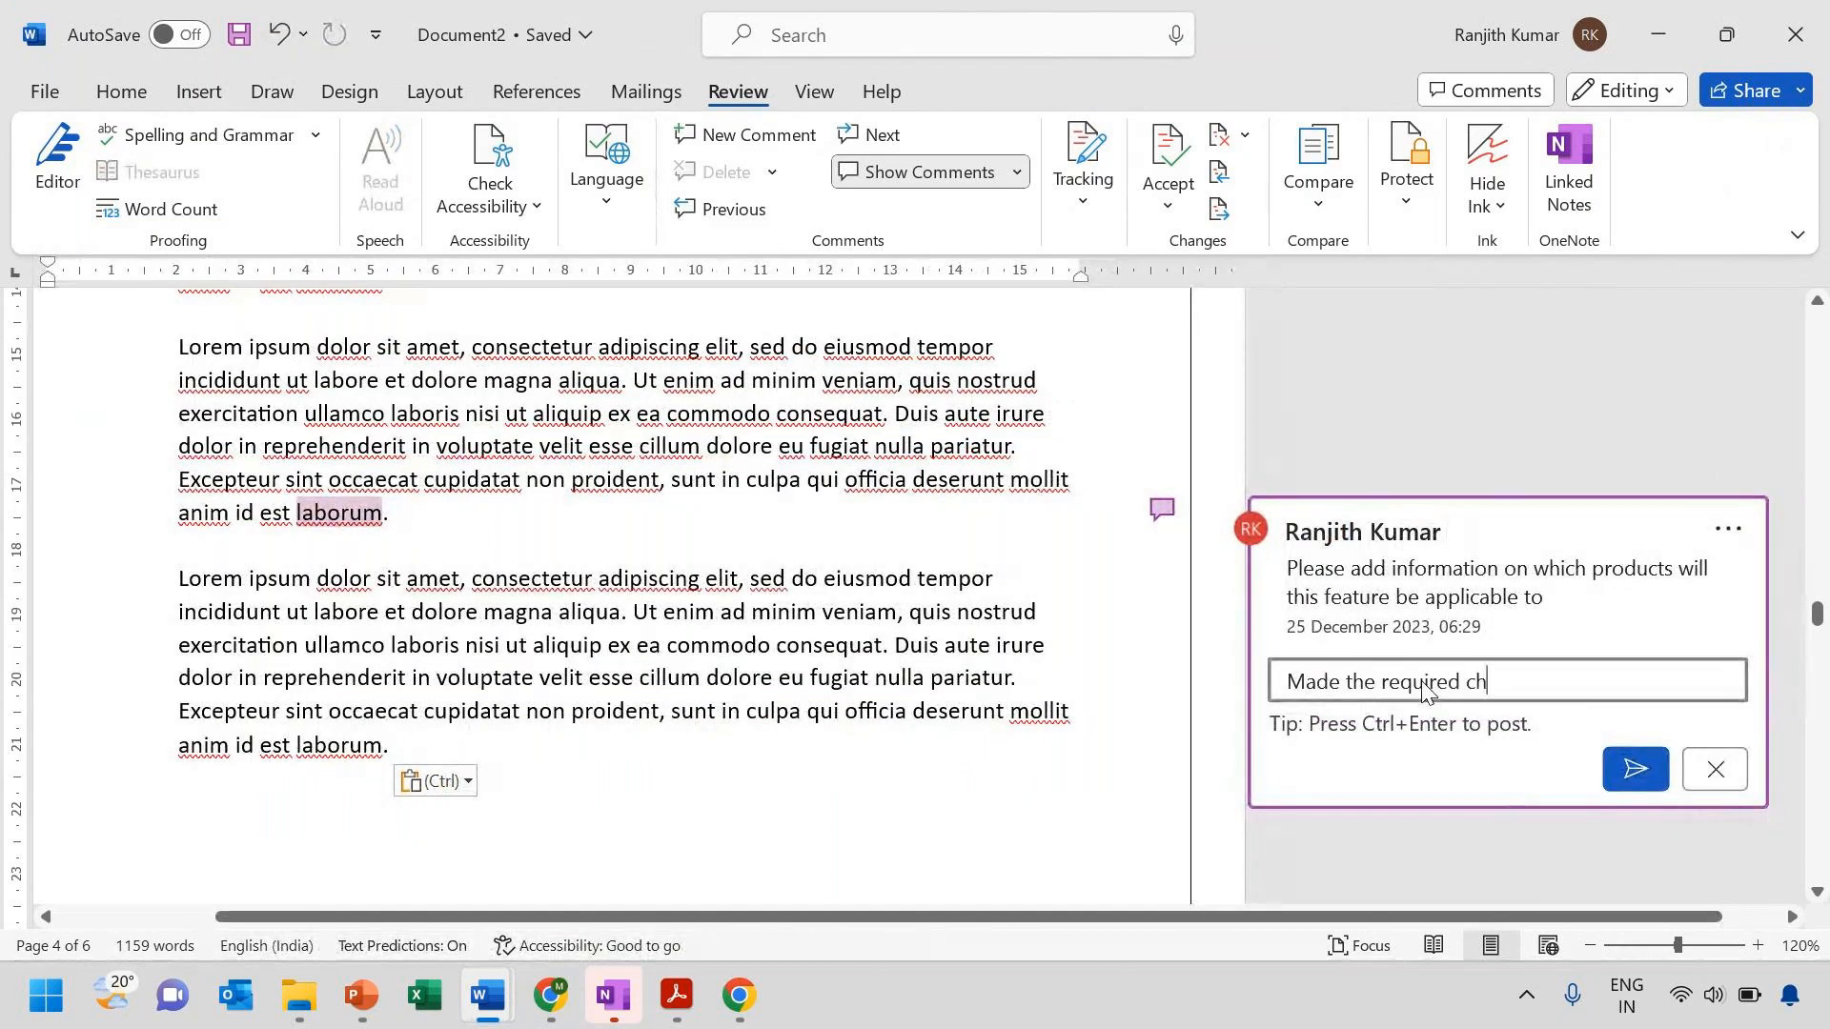
click(1637, 772)
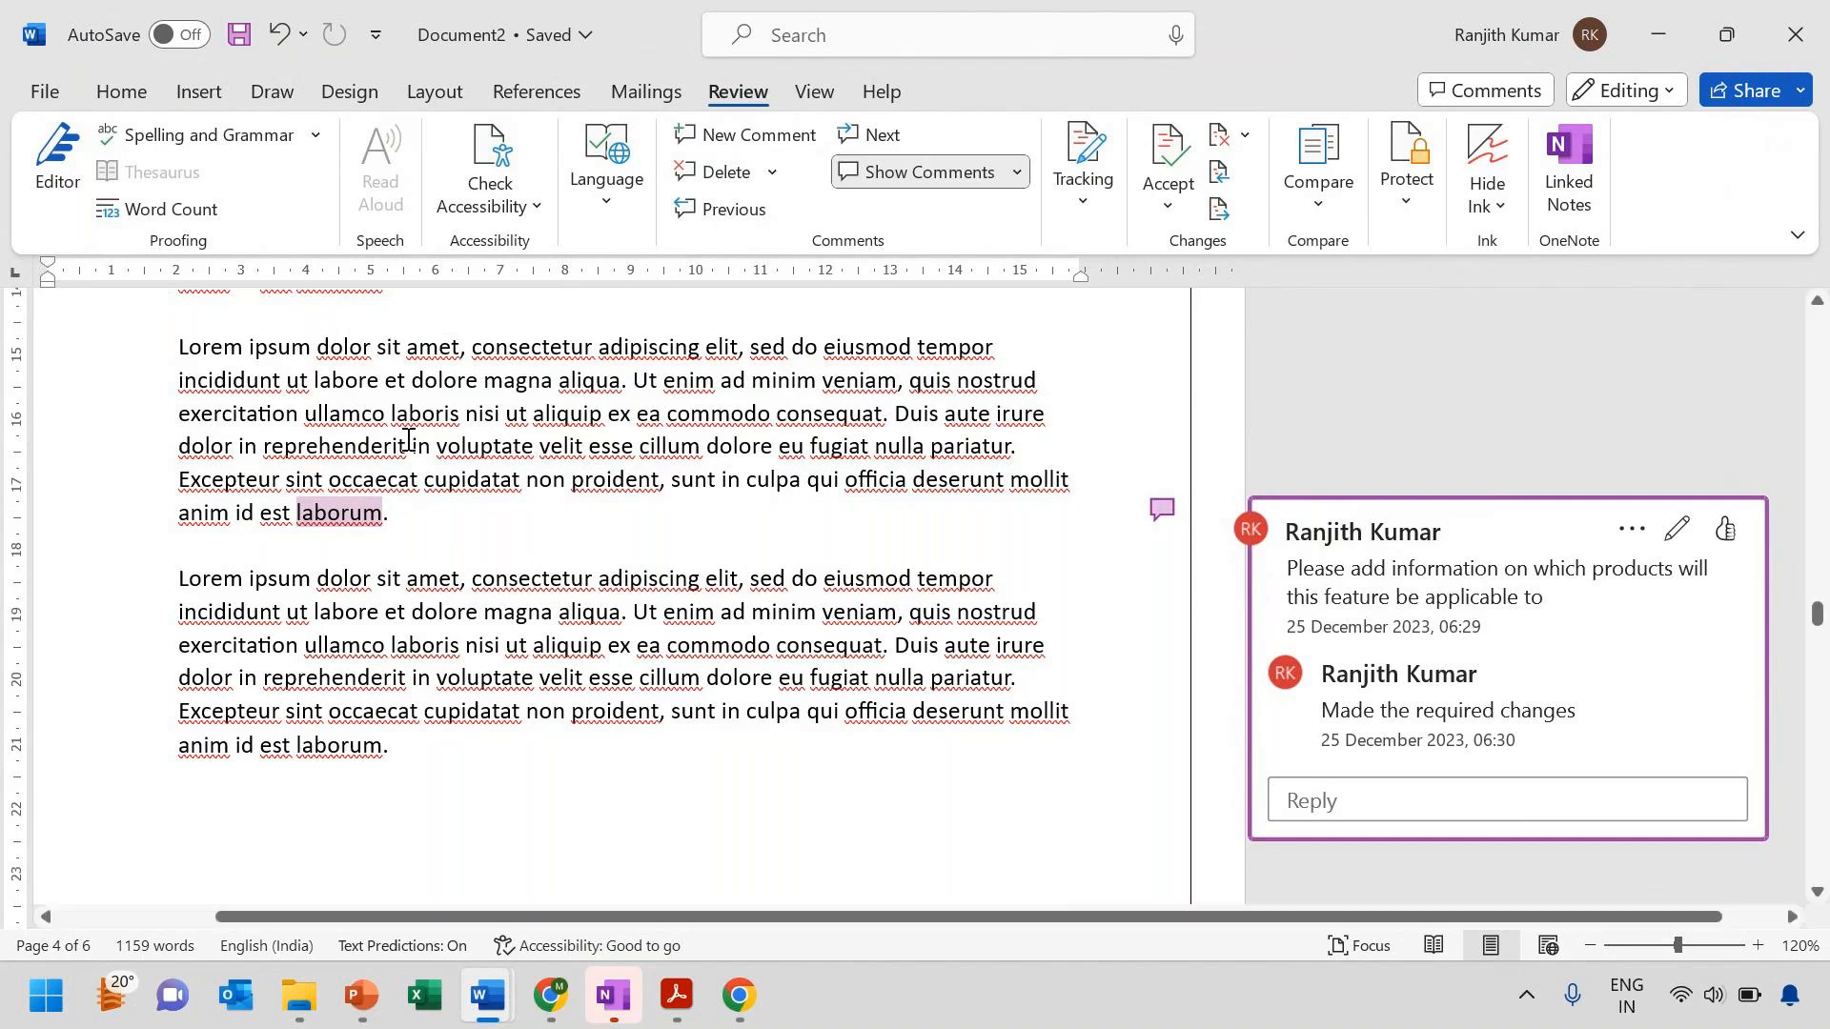
click(1171, 206)
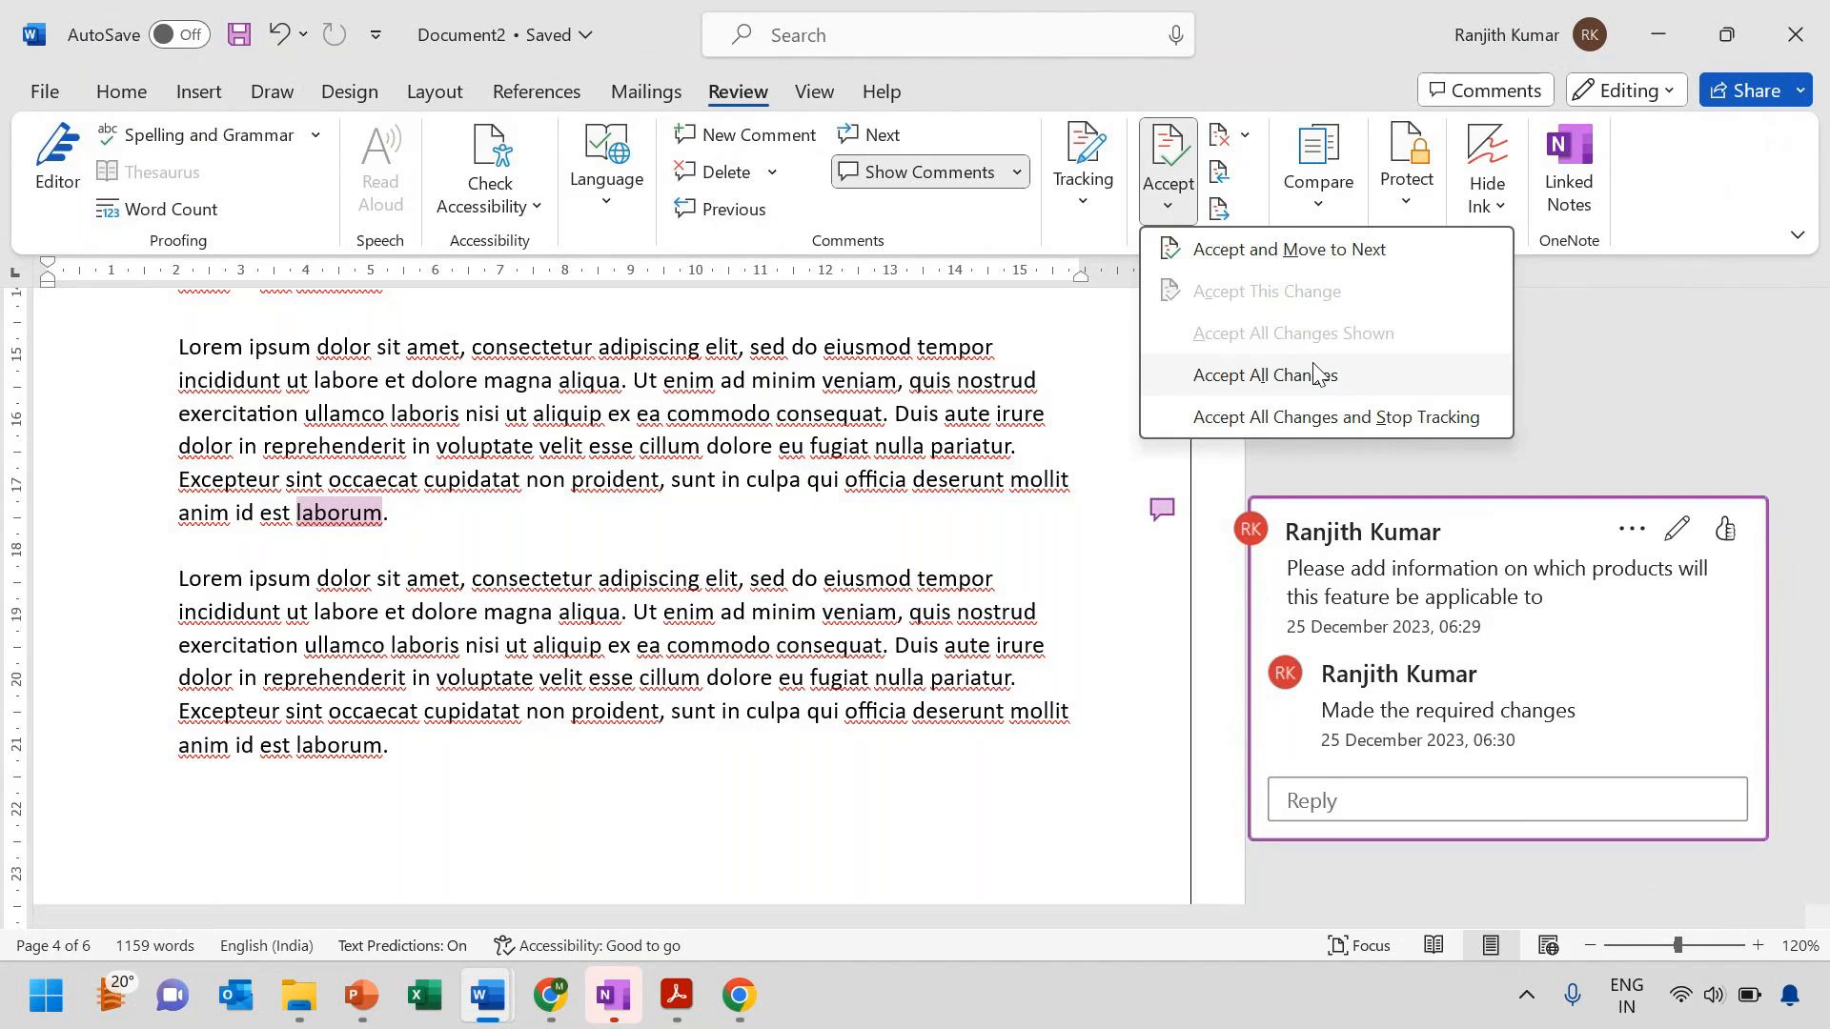
click(767, 515)
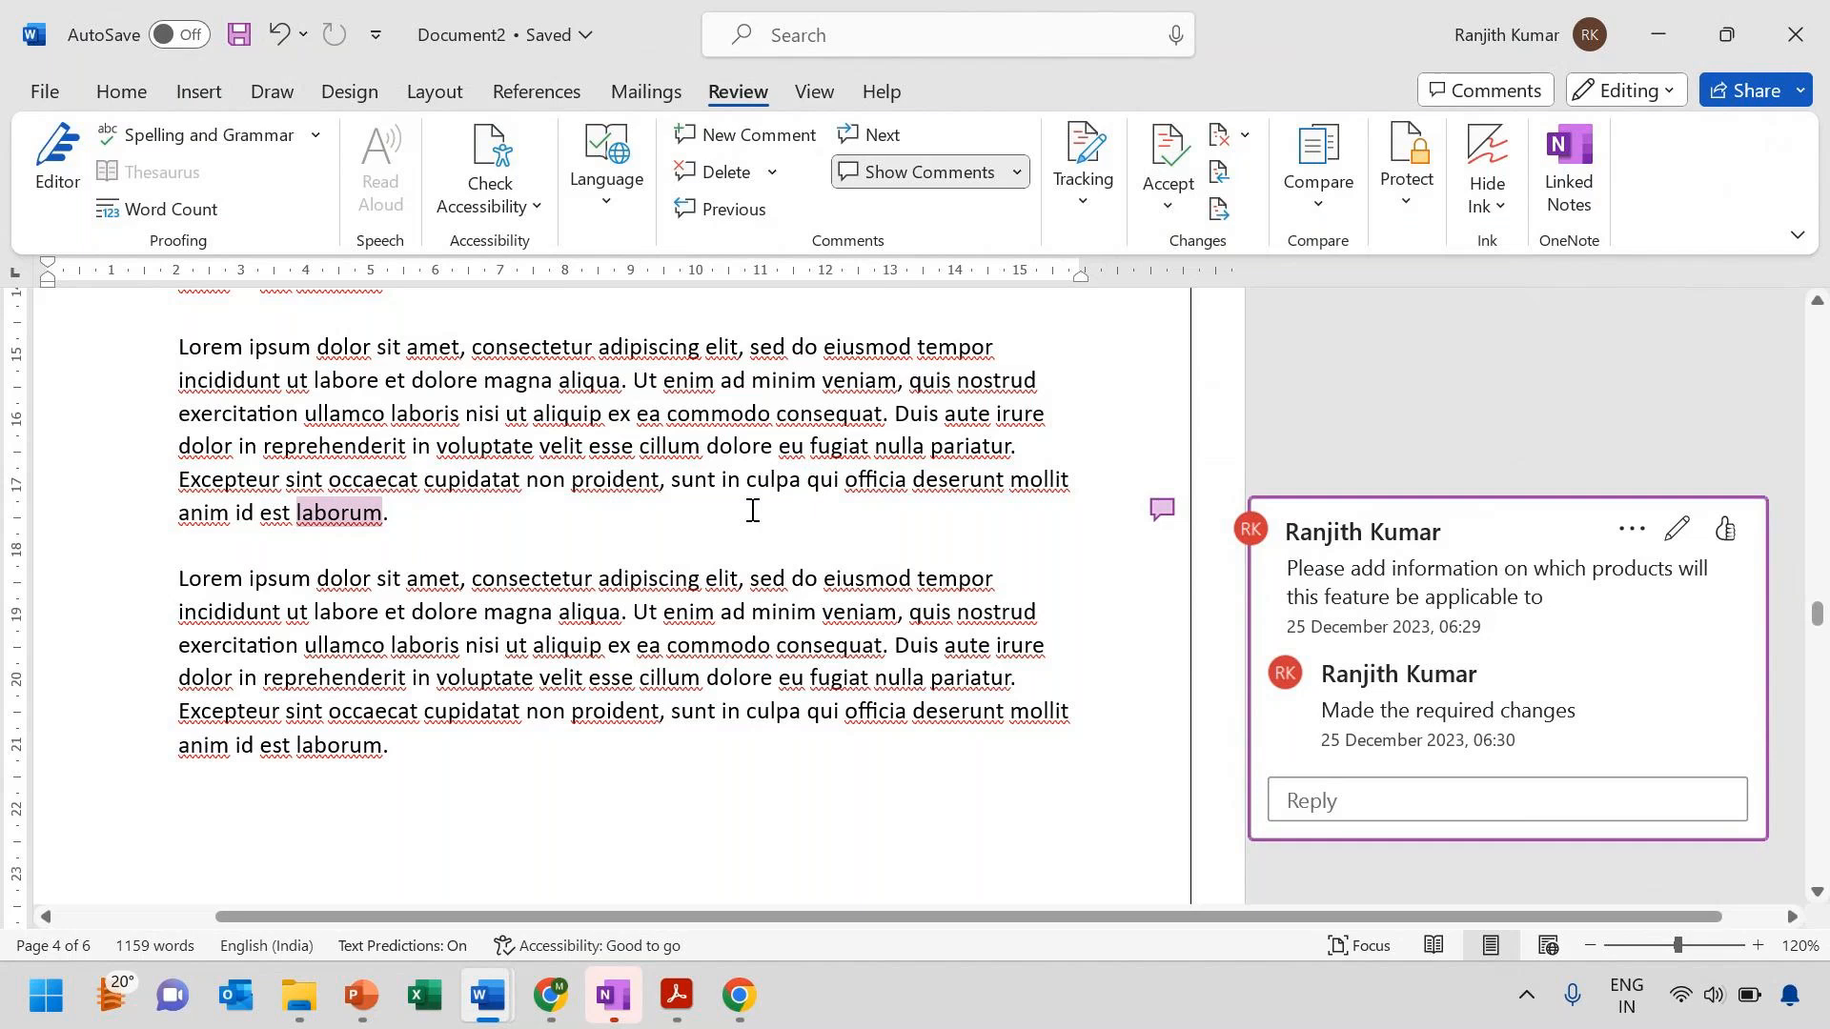
scroll(752, 511, left, 4)
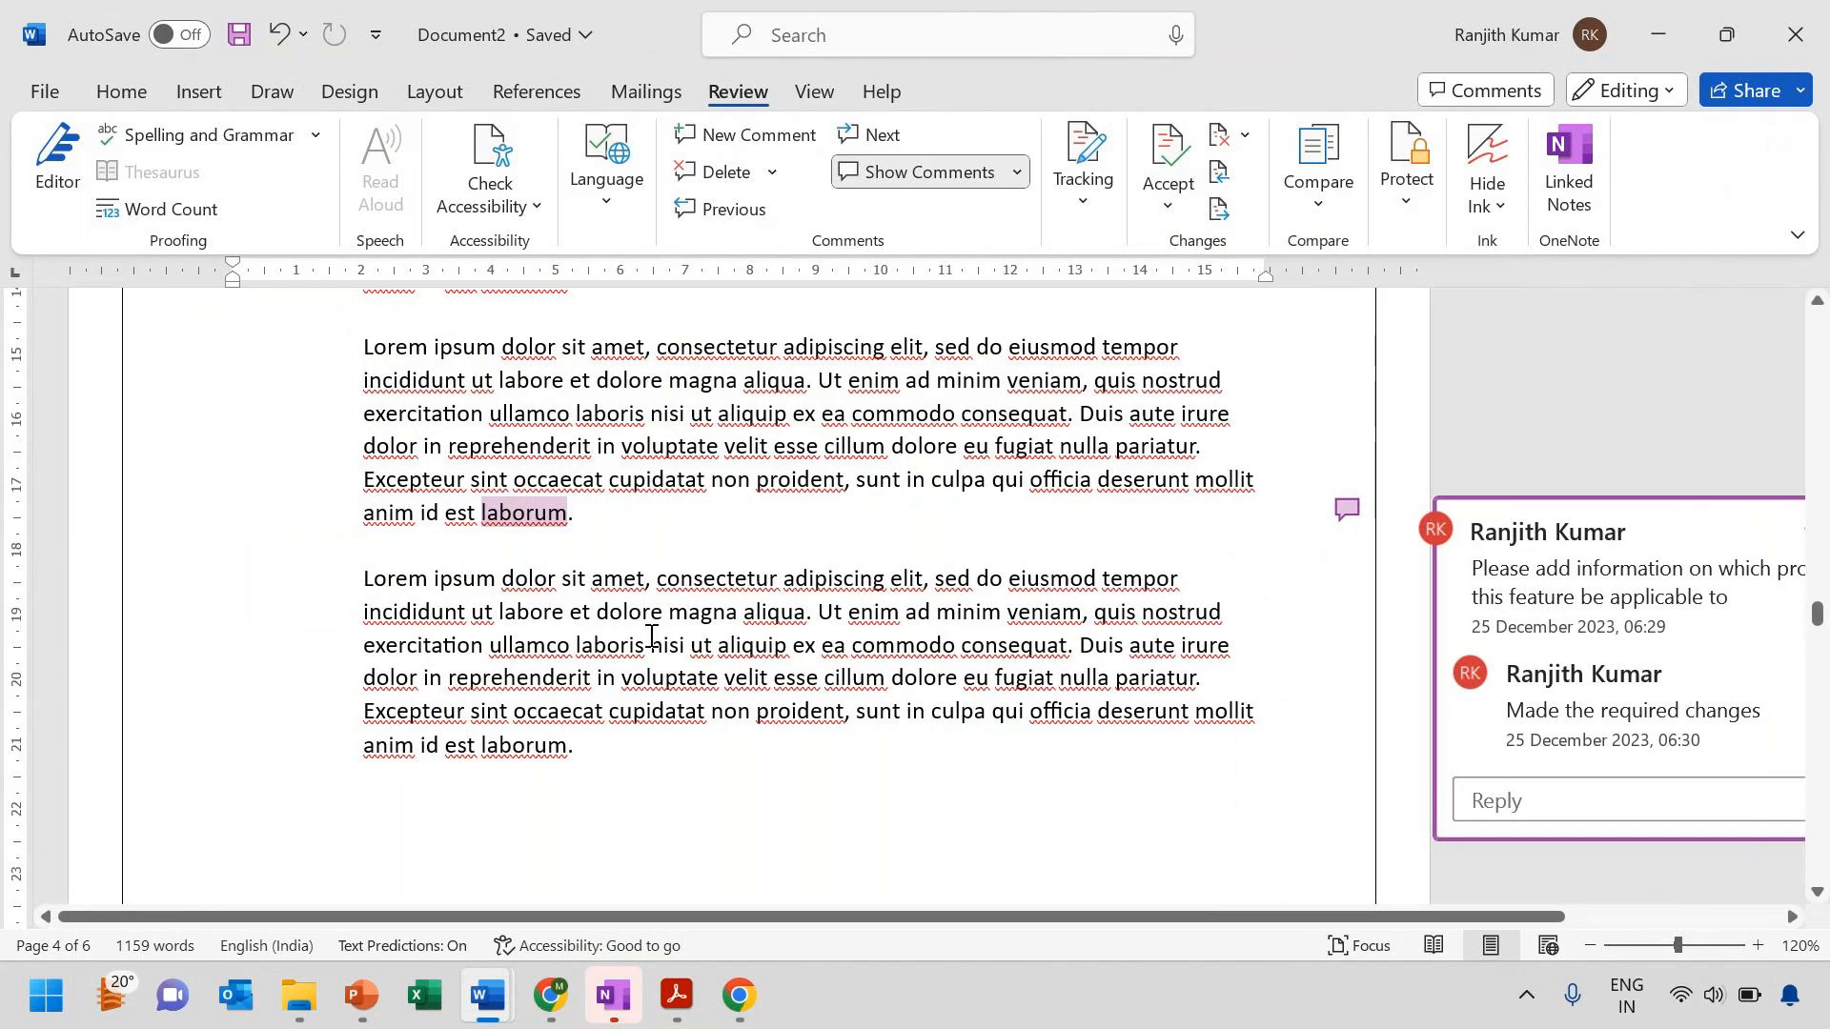
scroll(658, 797, down, 3)
scroll(657, 798, down, 10)
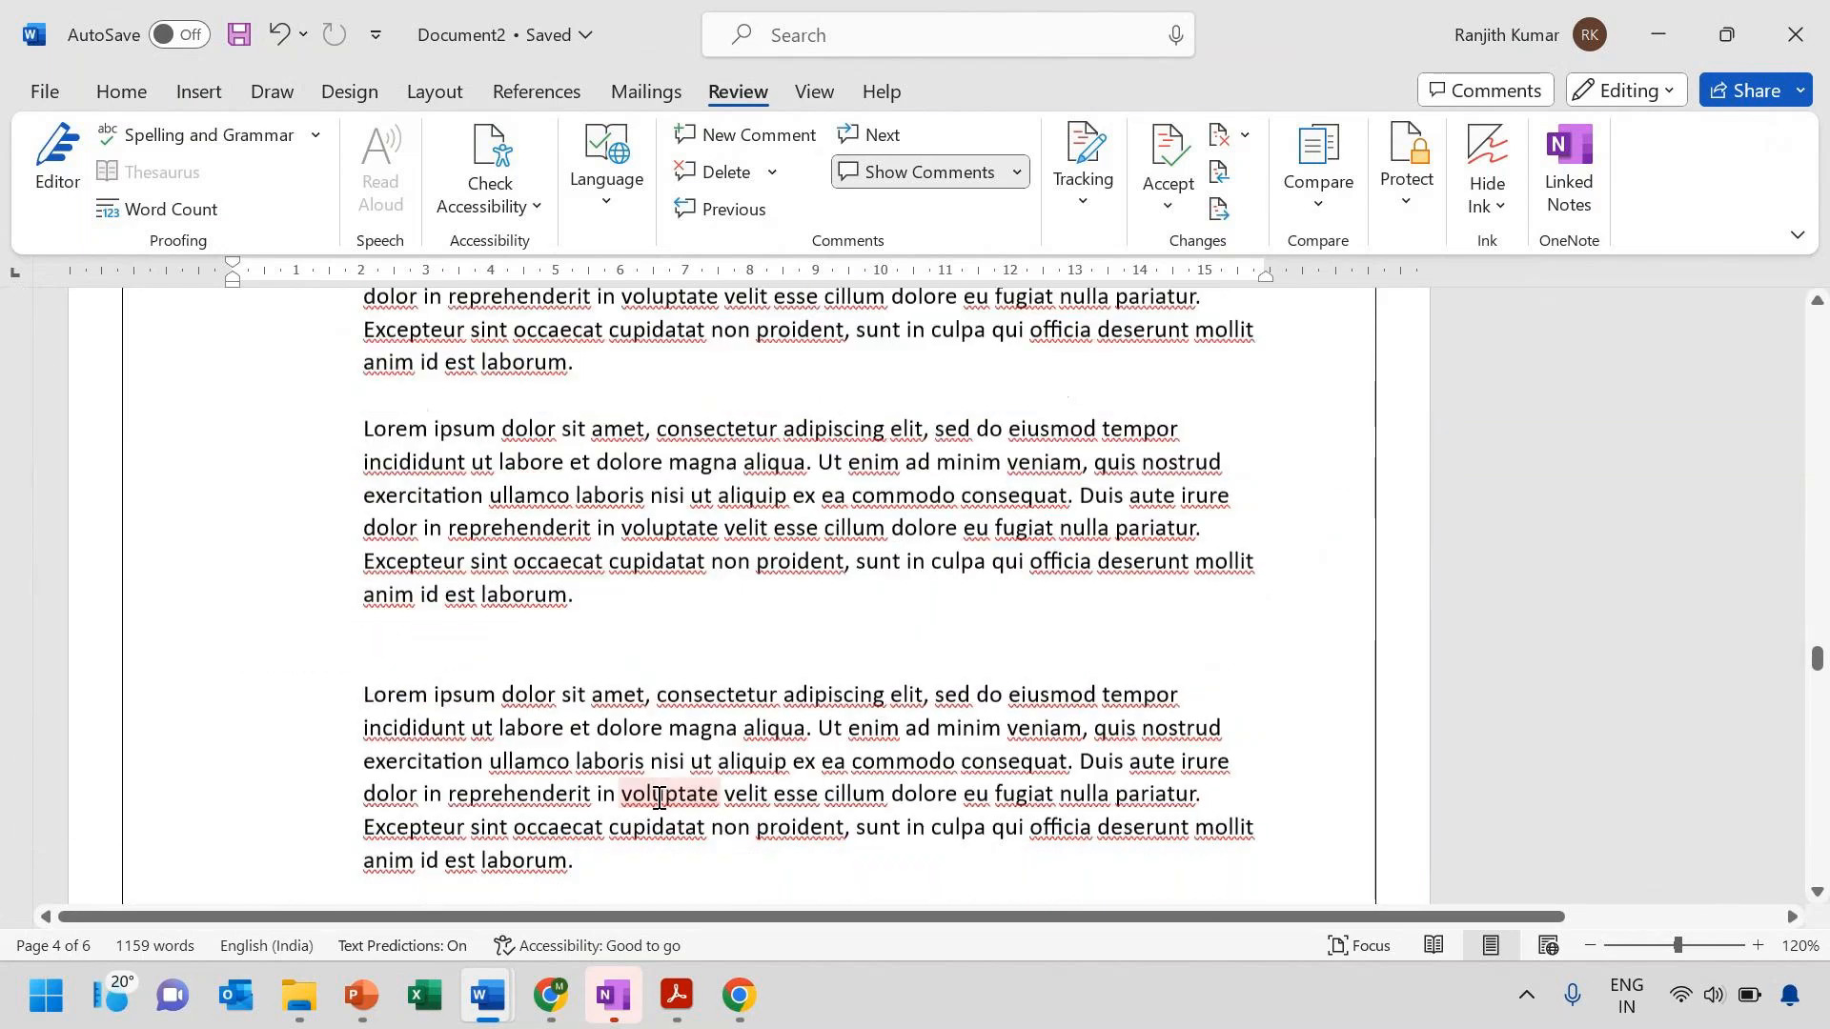
scroll(659, 798, down, 2)
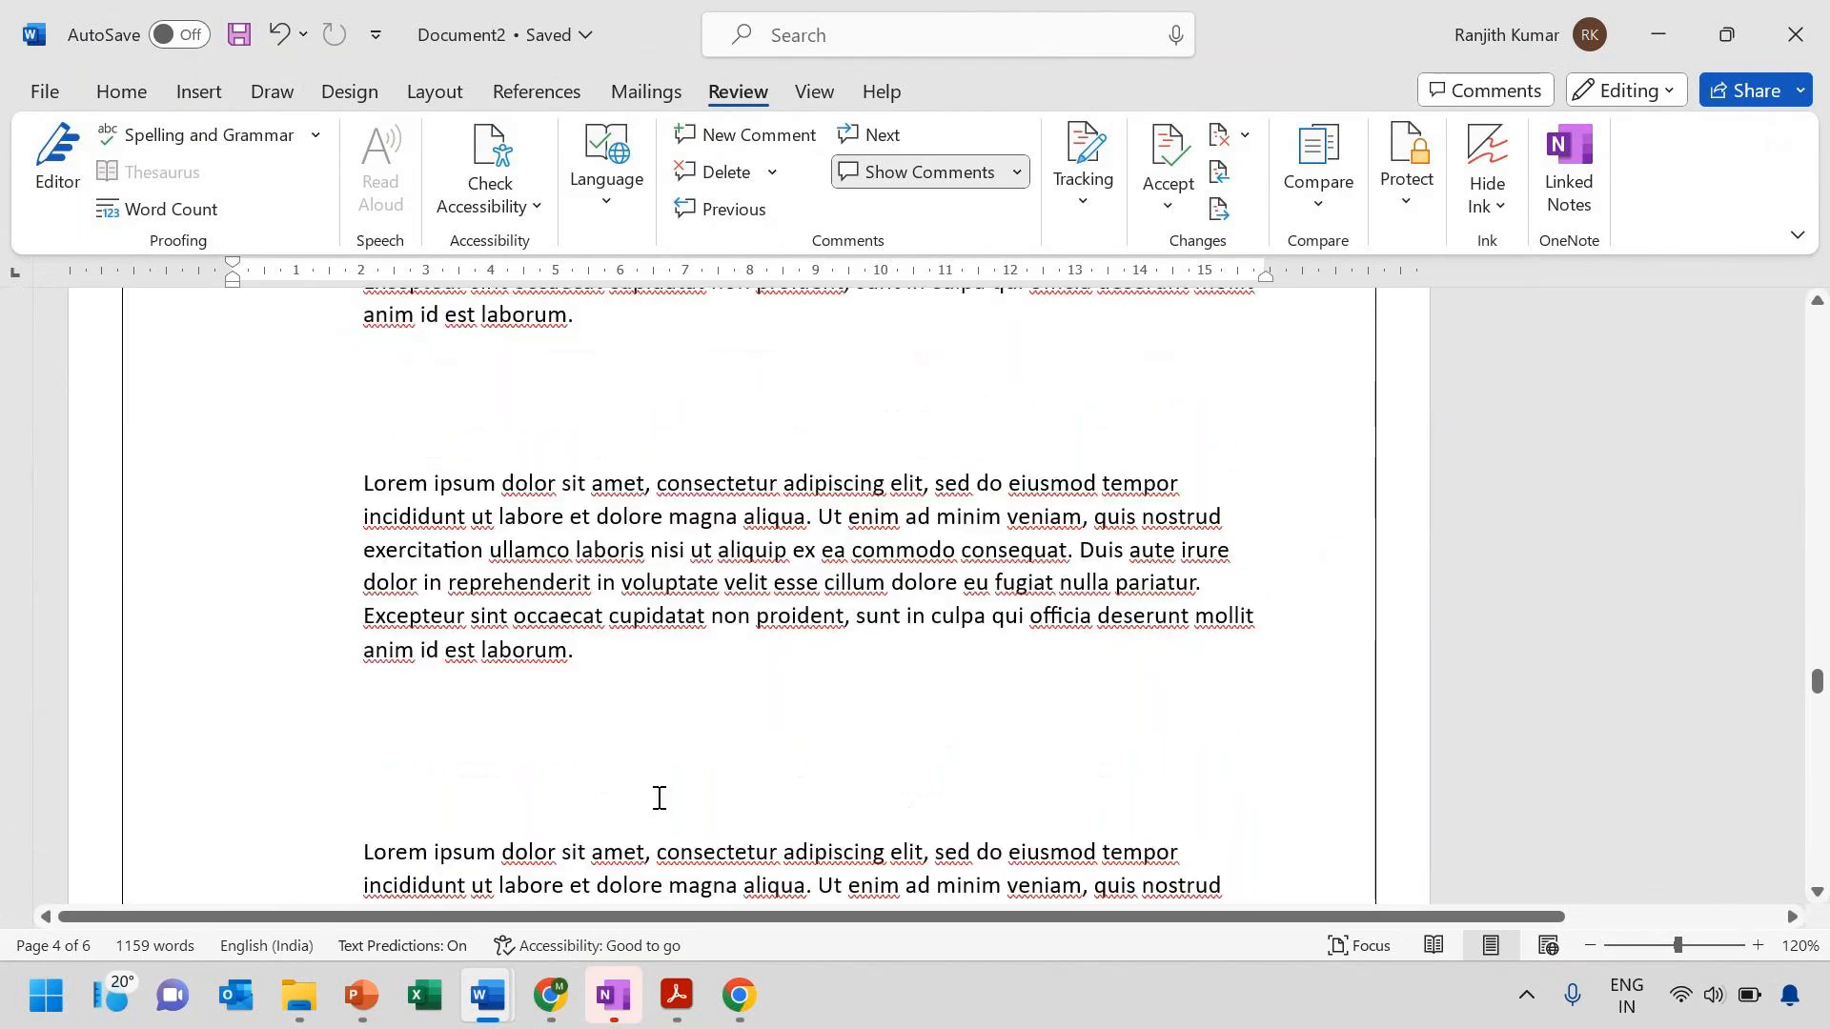
click(468, 734)
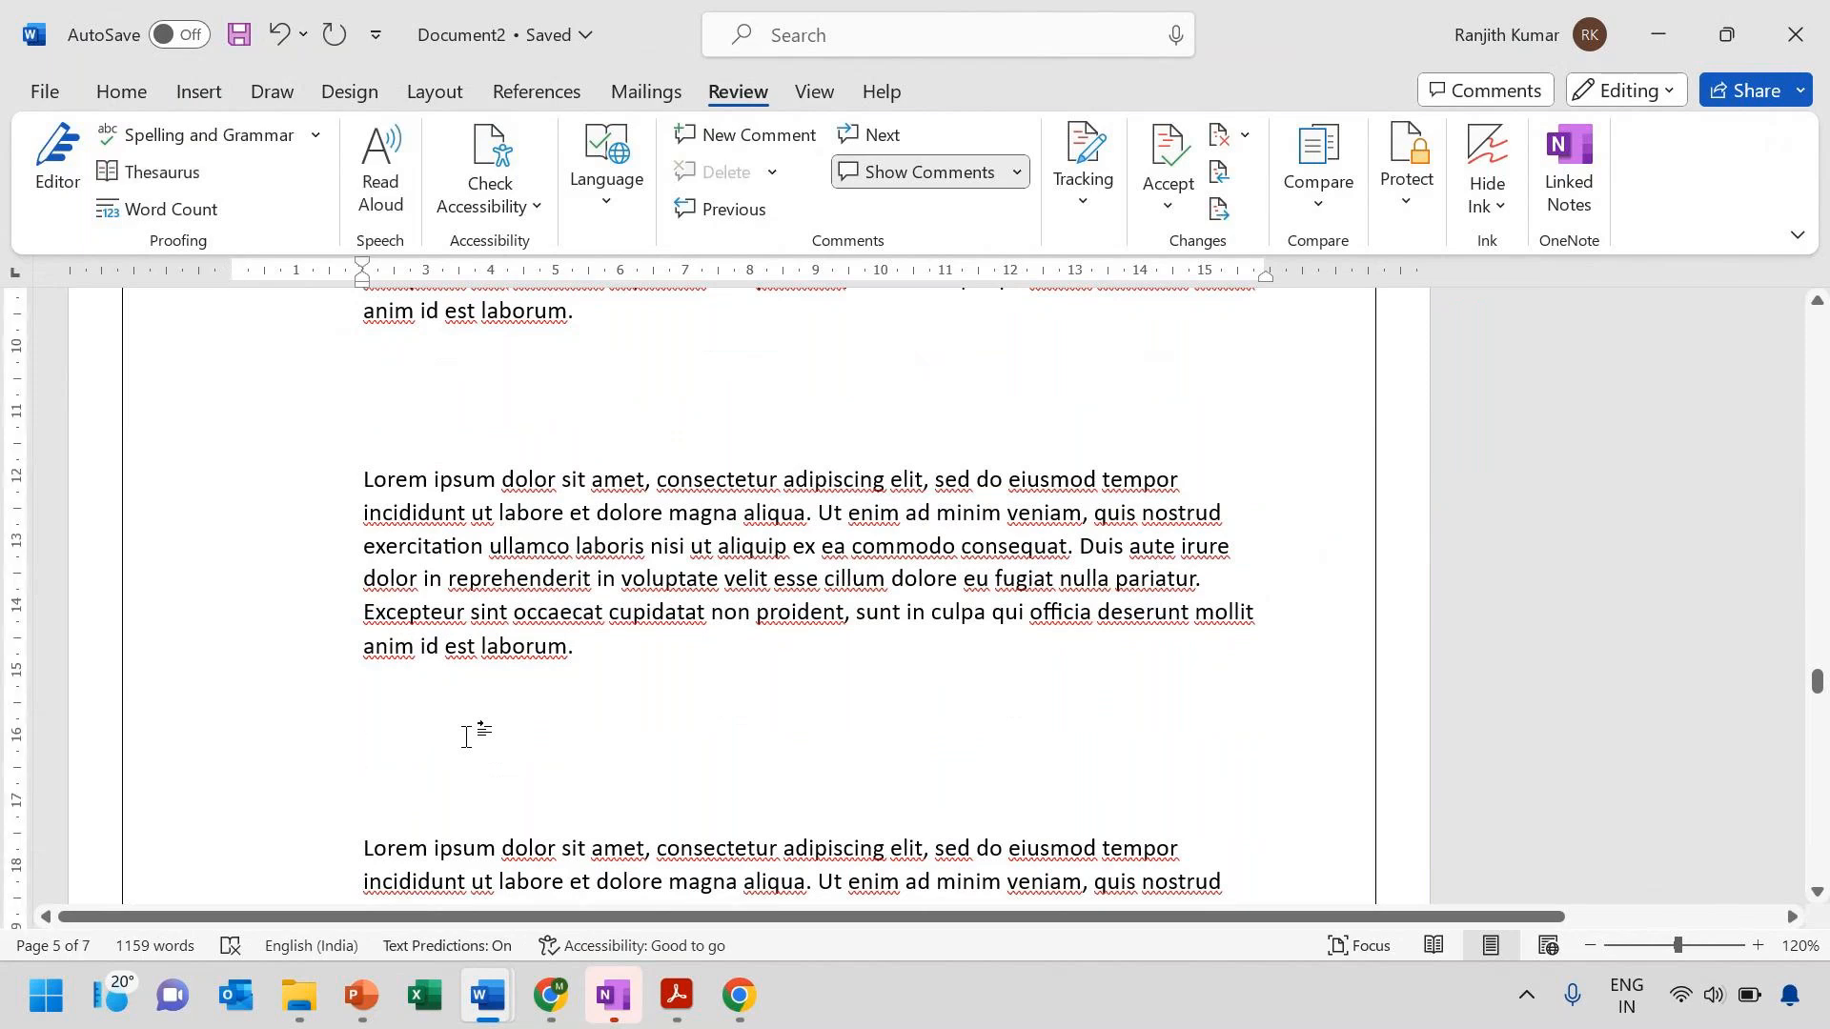
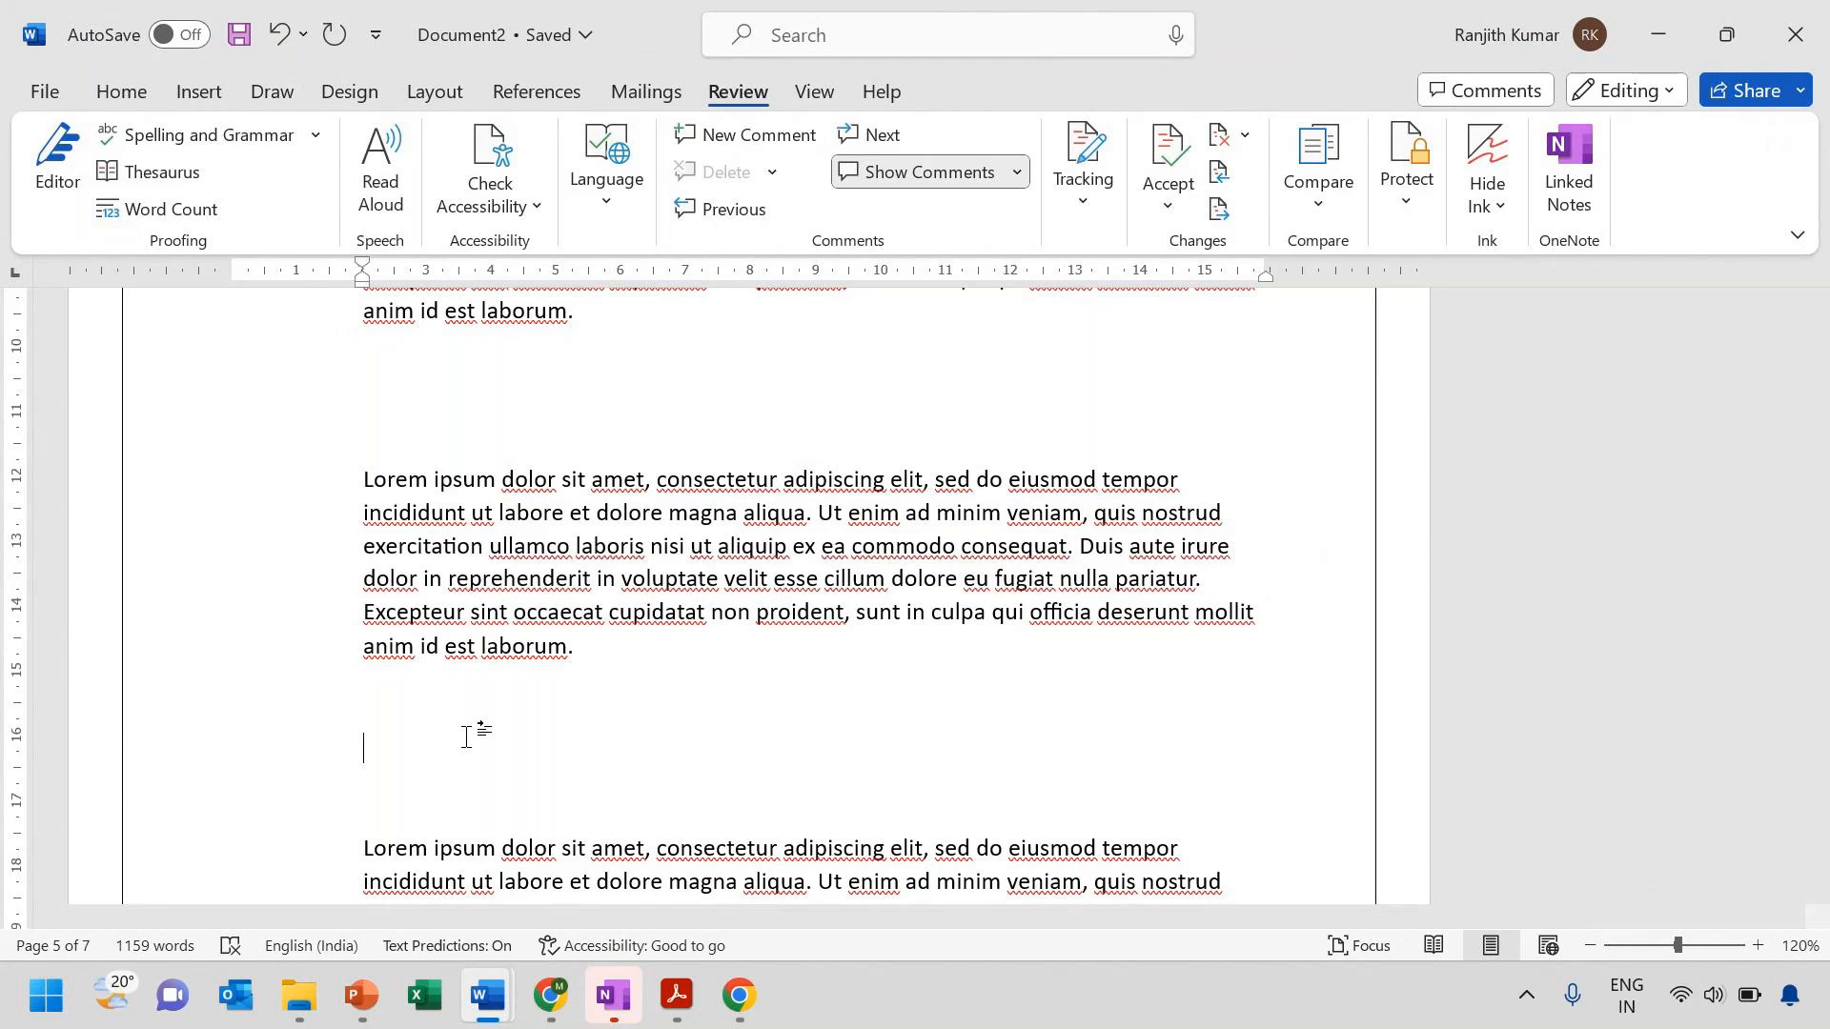
Look over the sections down to "Dependencies" and bring up the footnote, citation and caption tools for references
scroll(466, 736, down, 10)
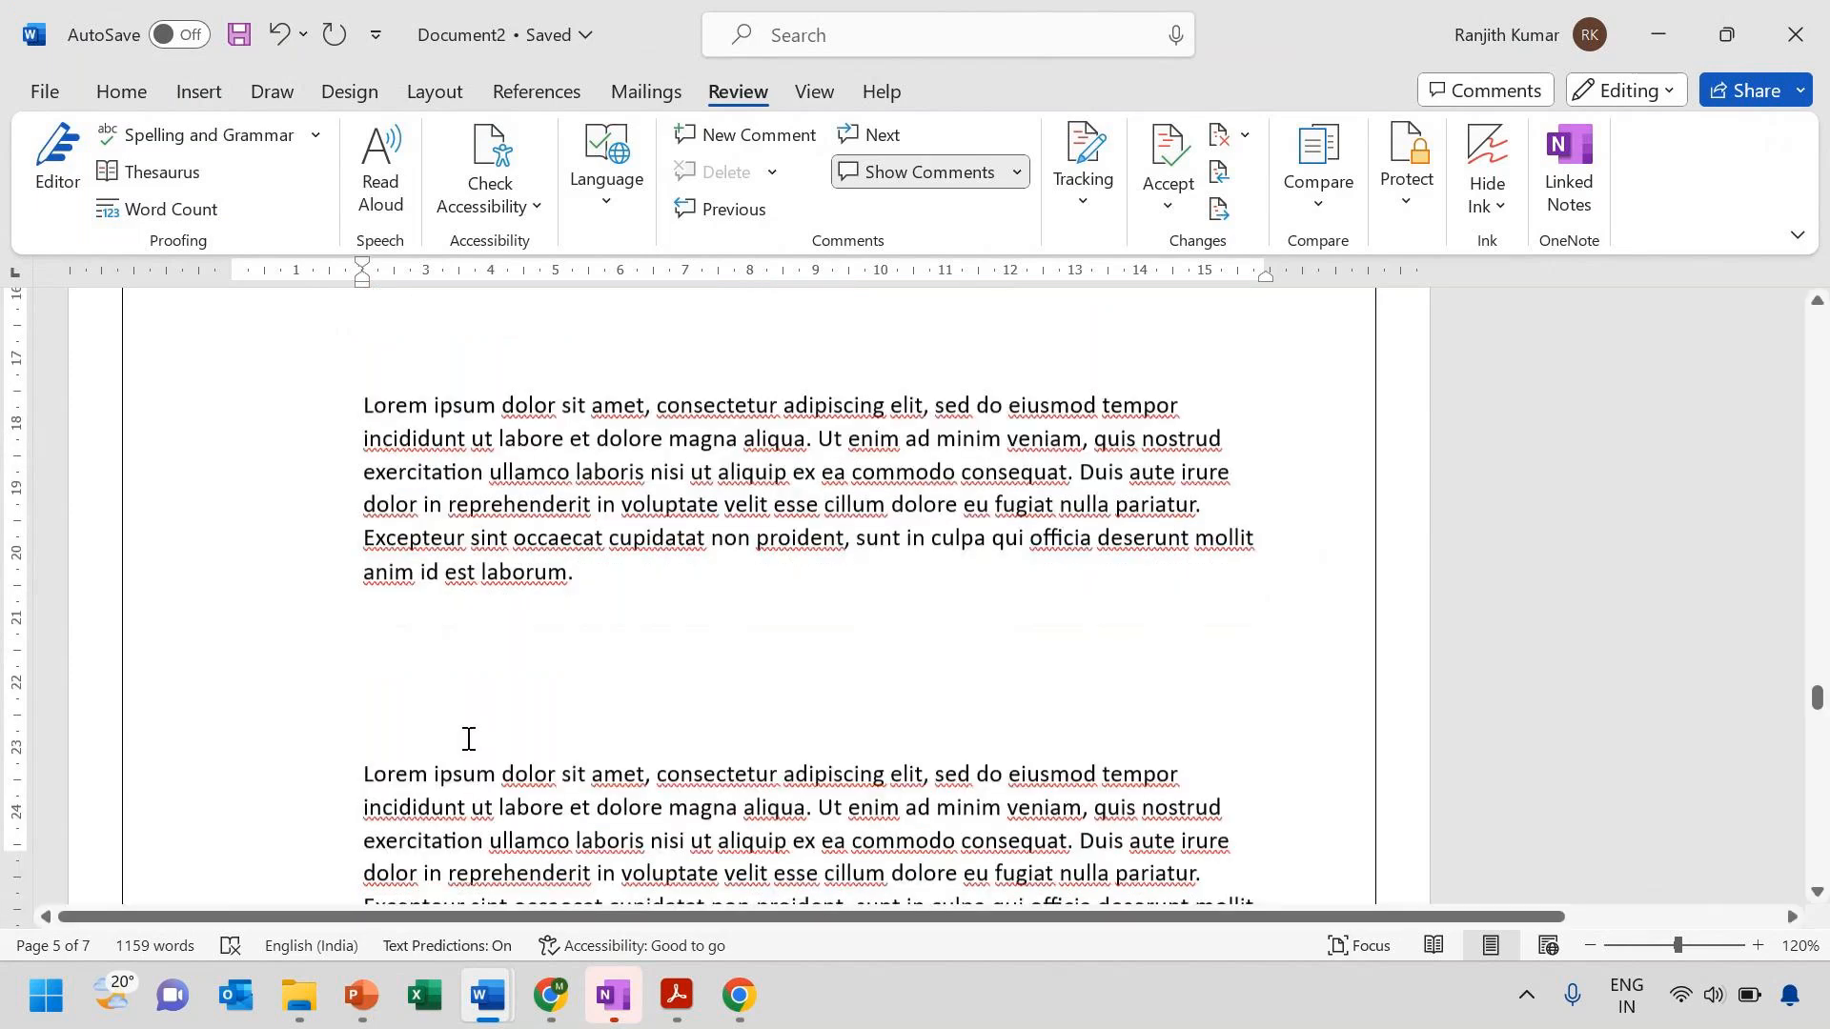
scroll(468, 739, down, 8)
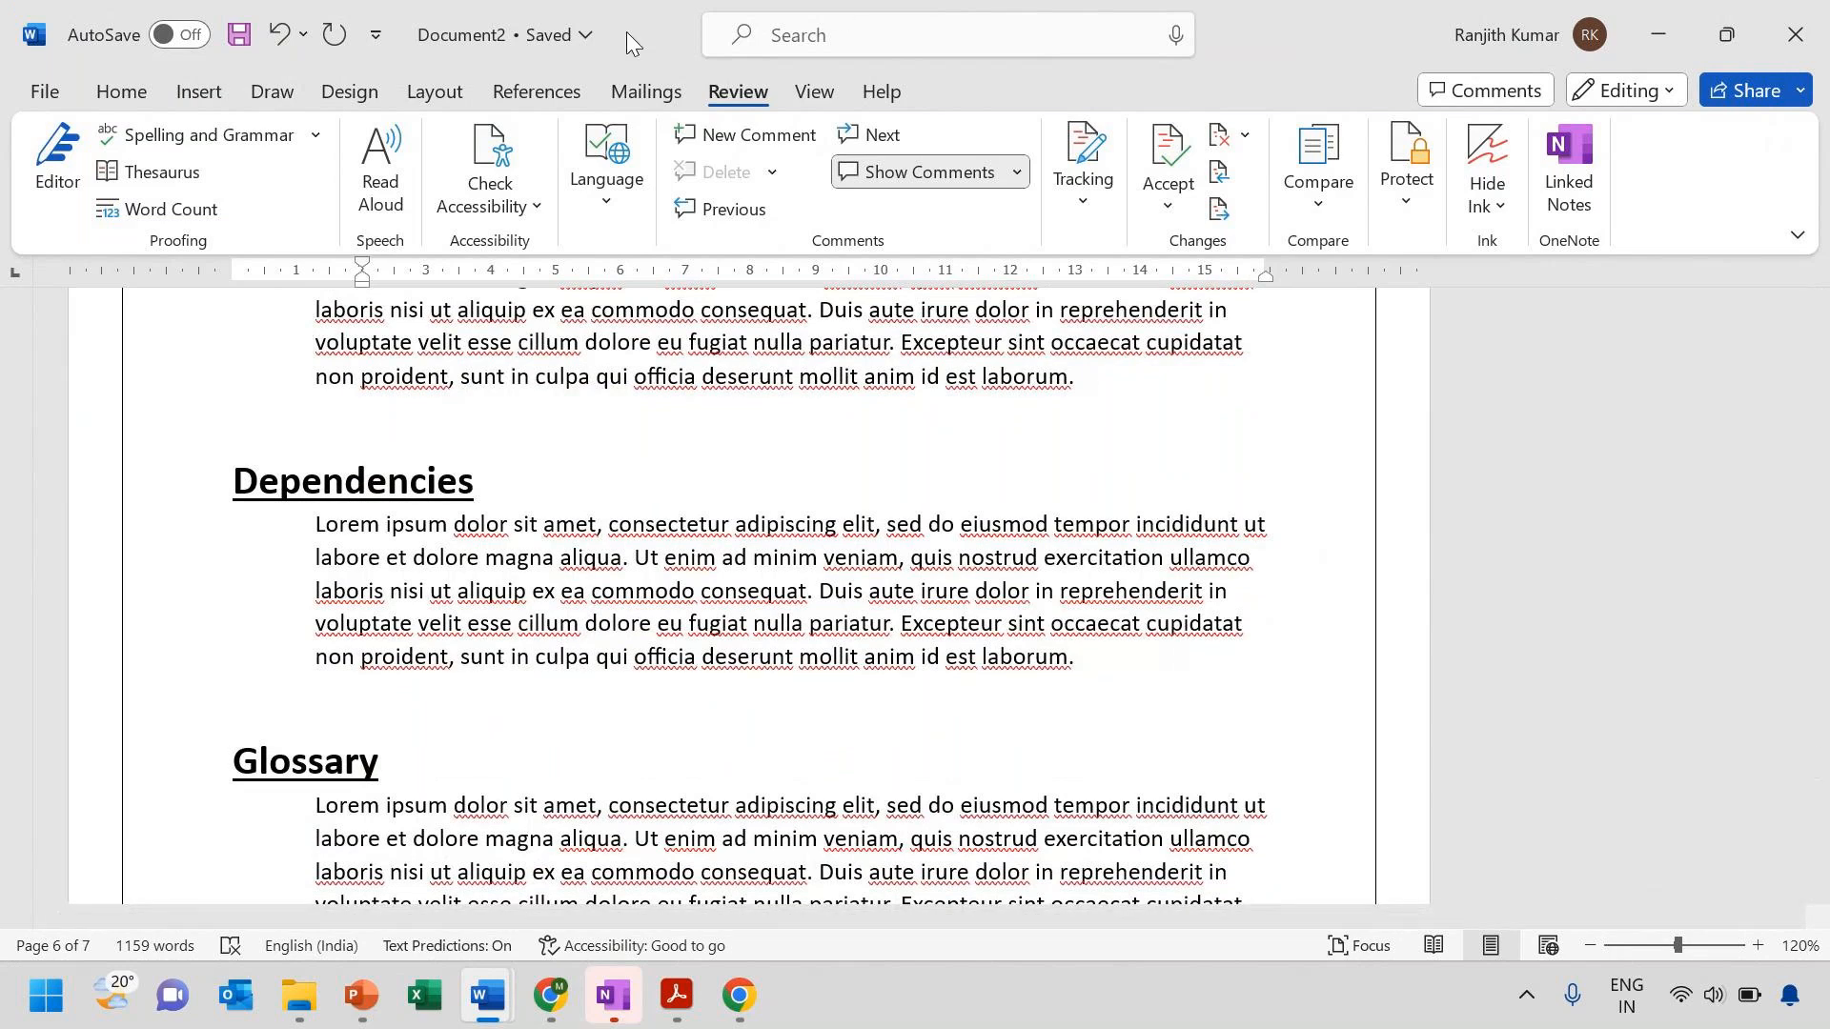
click(559, 93)
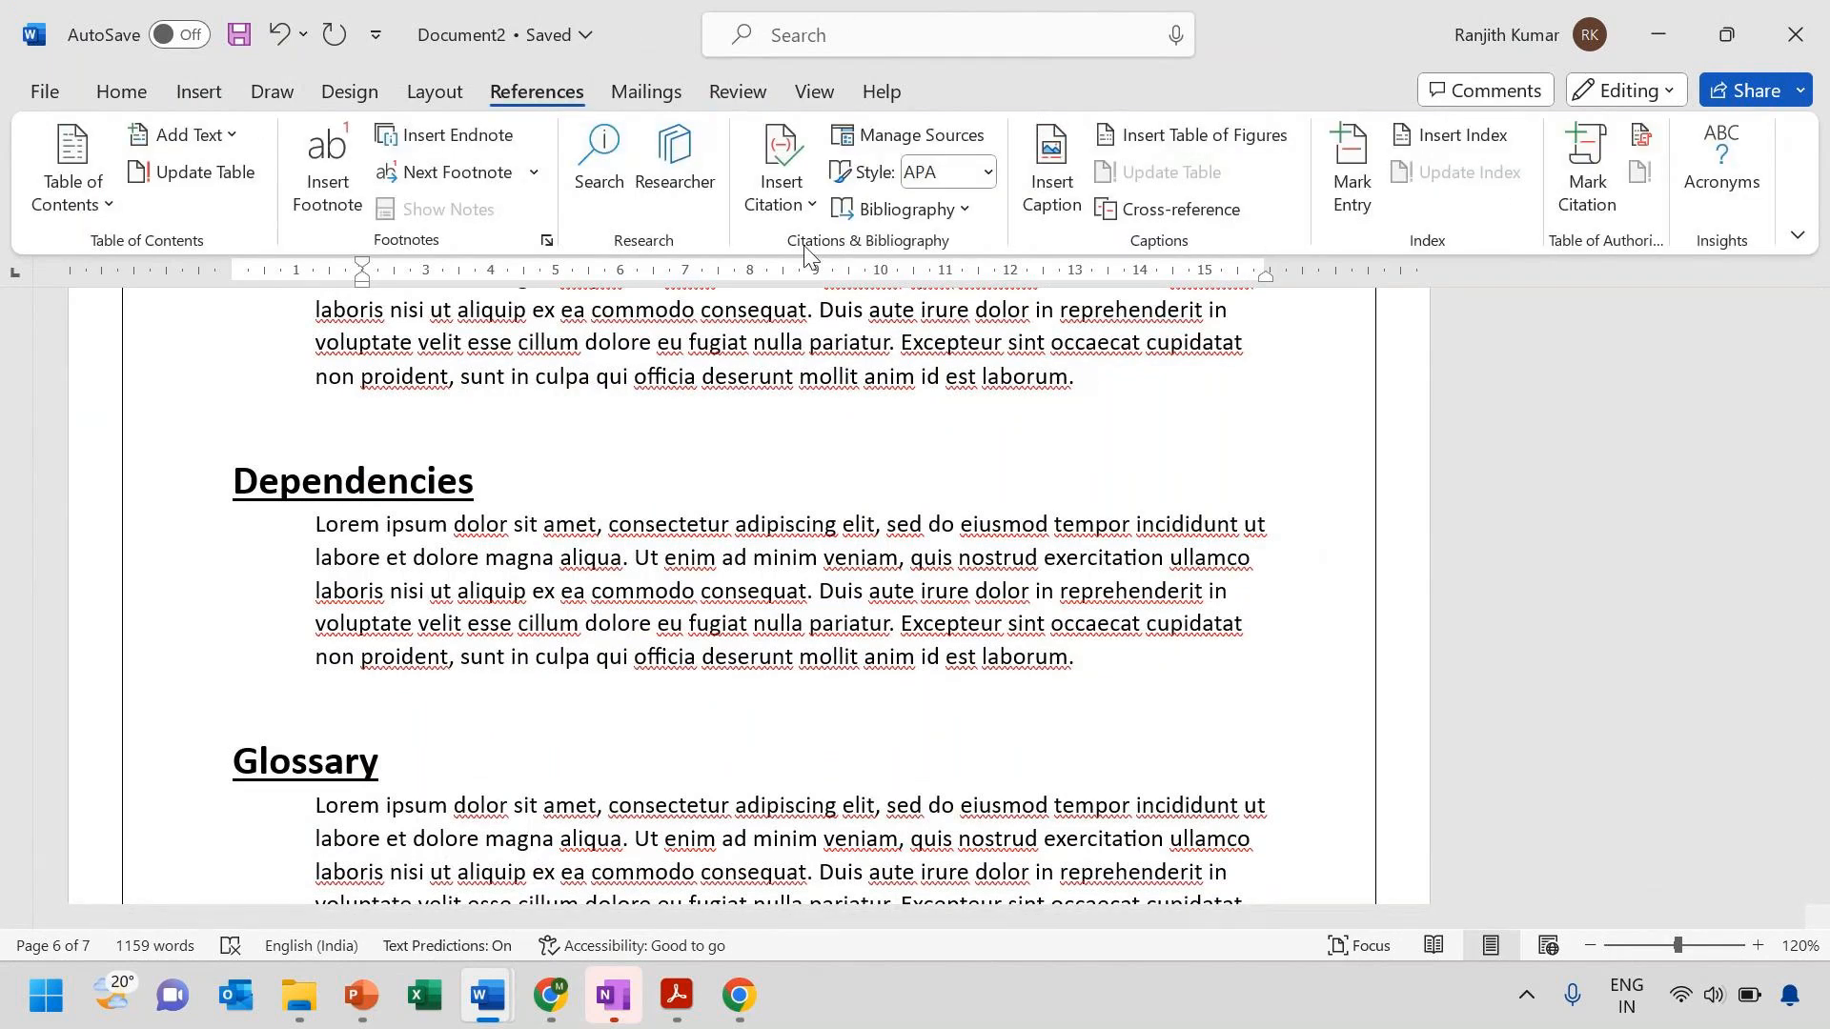
click(1090, 663)
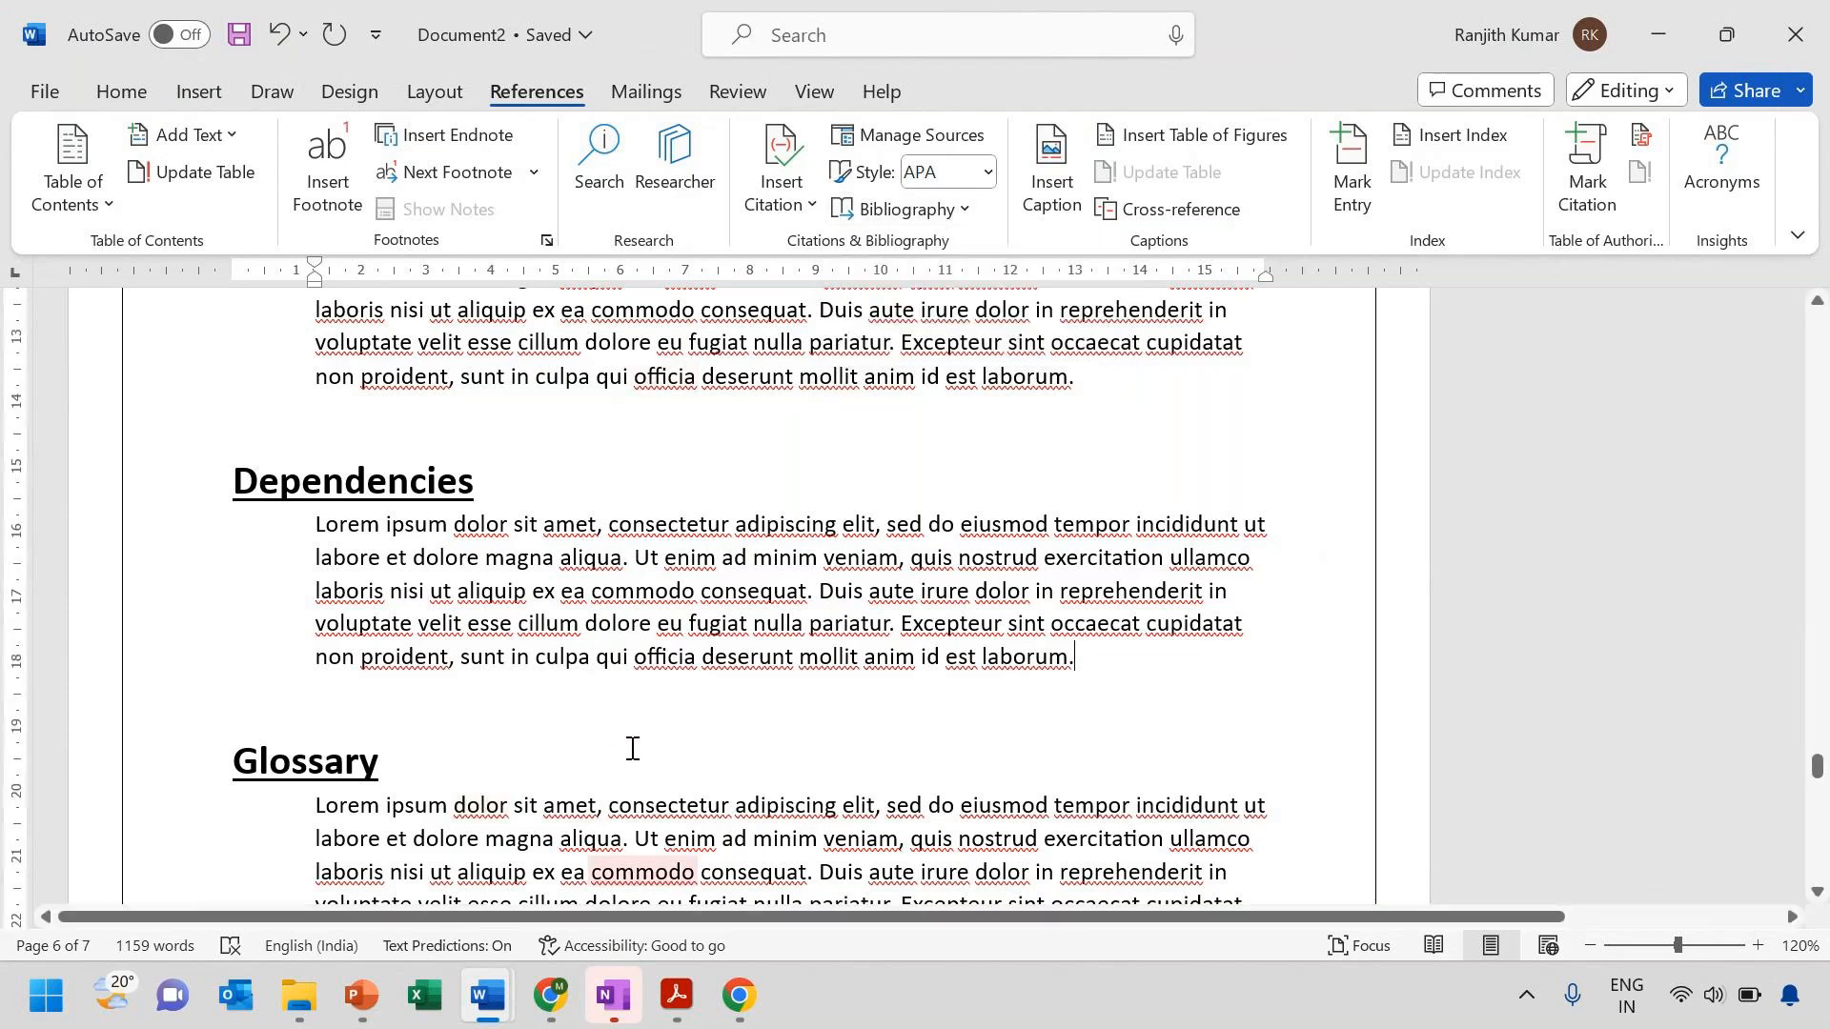
Add a "Revision Control" line below the last paragraph on the document's final page
scroll(633, 748, down, 10)
scroll(632, 748, up, 5)
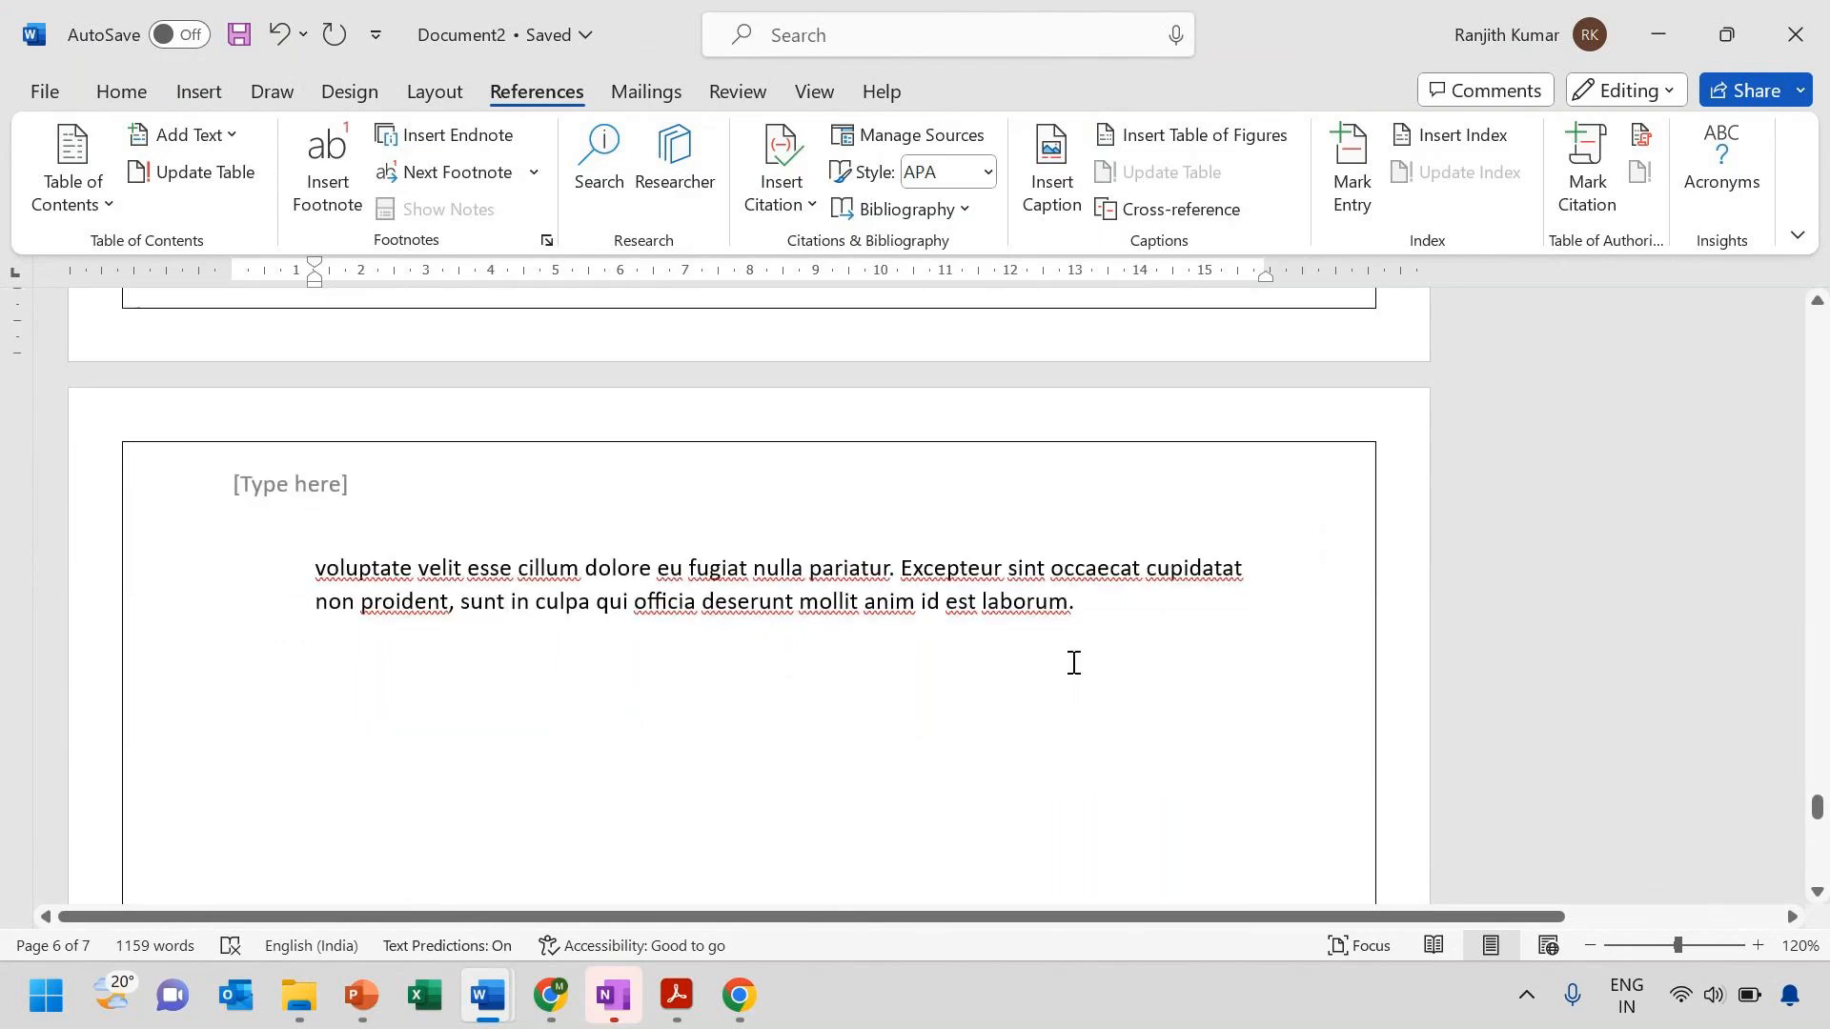
click(1141, 653)
key(Return)
key(Return)
key(Return)
key(Return)
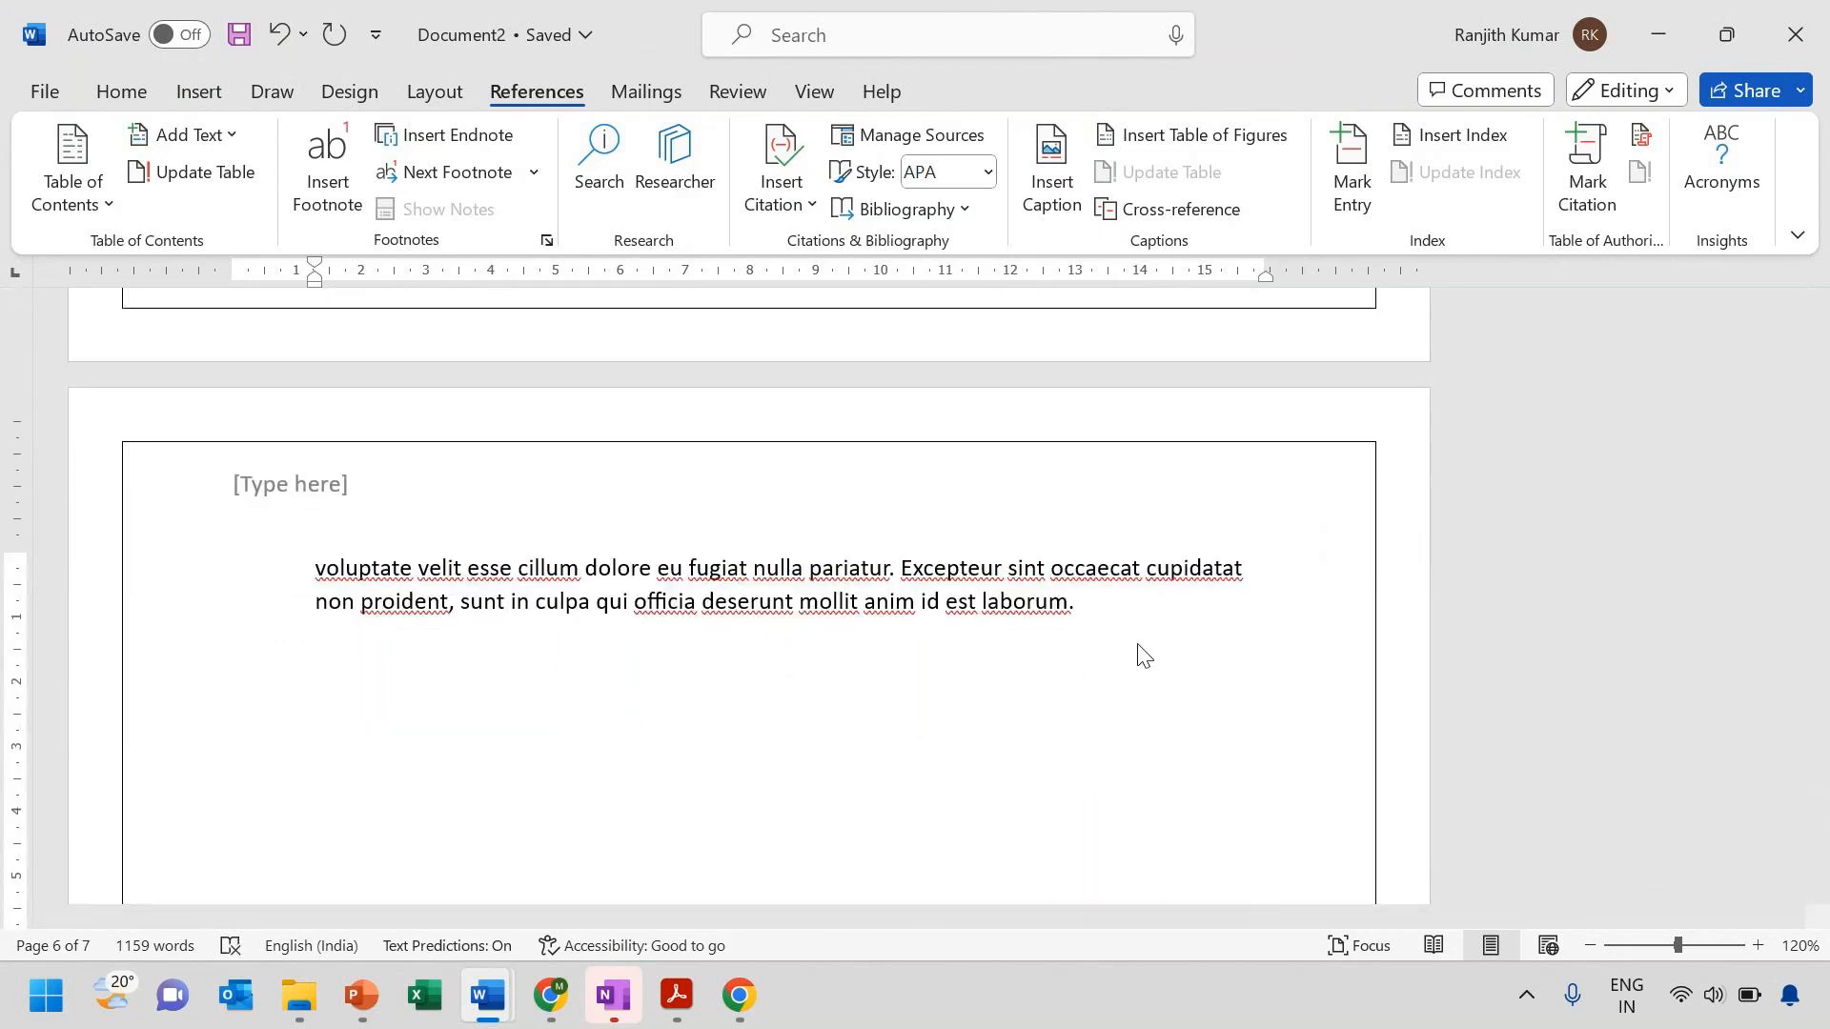
key(BackSpace)
key(BackSpace)
key(BackSpace)
key(BackSpace)
text(Revision Control)
key(shift+Home)
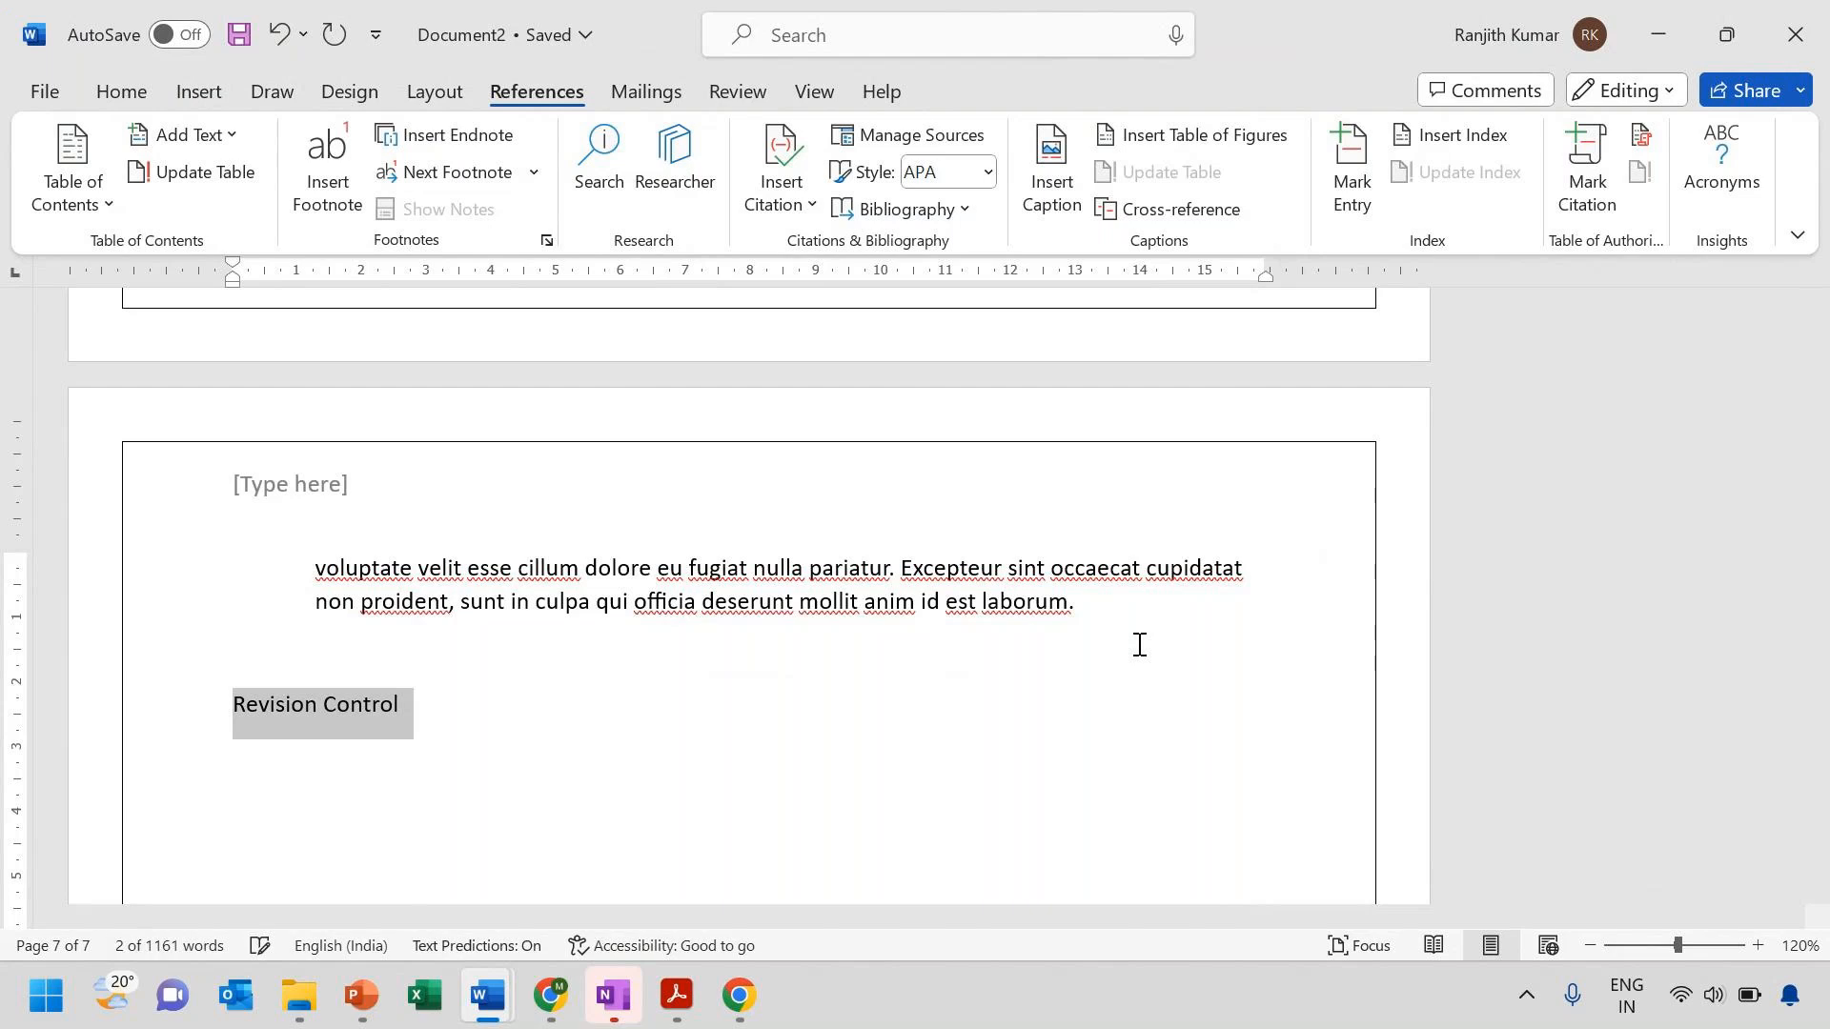
Check the earlier pages of the "SIGNED OFF - Notify Me" document for reference and return to Document2
mouse_move(476, 1011)
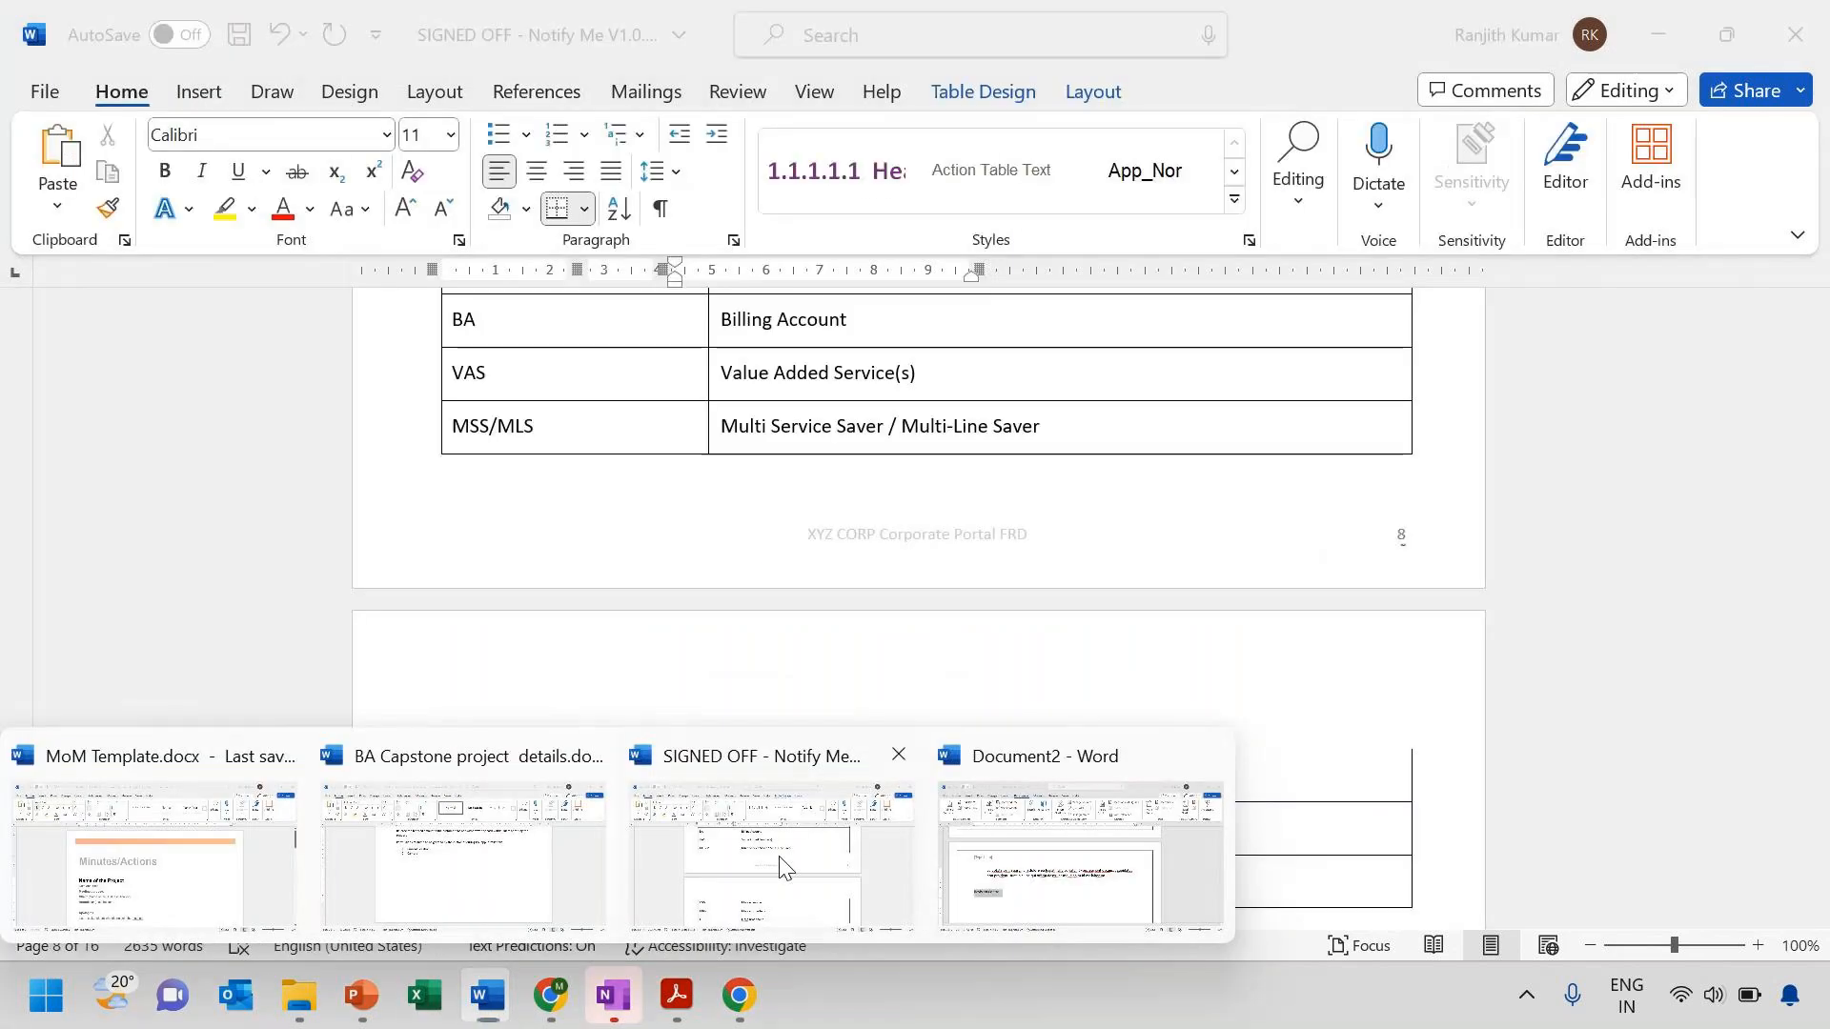
click(779, 864)
scroll(636, 702, up, 5)
scroll(638, 696, up, 15)
scroll(639, 695, up, 20)
scroll(637, 695, up, 15)
scroll(638, 695, up, 15)
scroll(637, 695, up, 12)
key(alt+Tab)
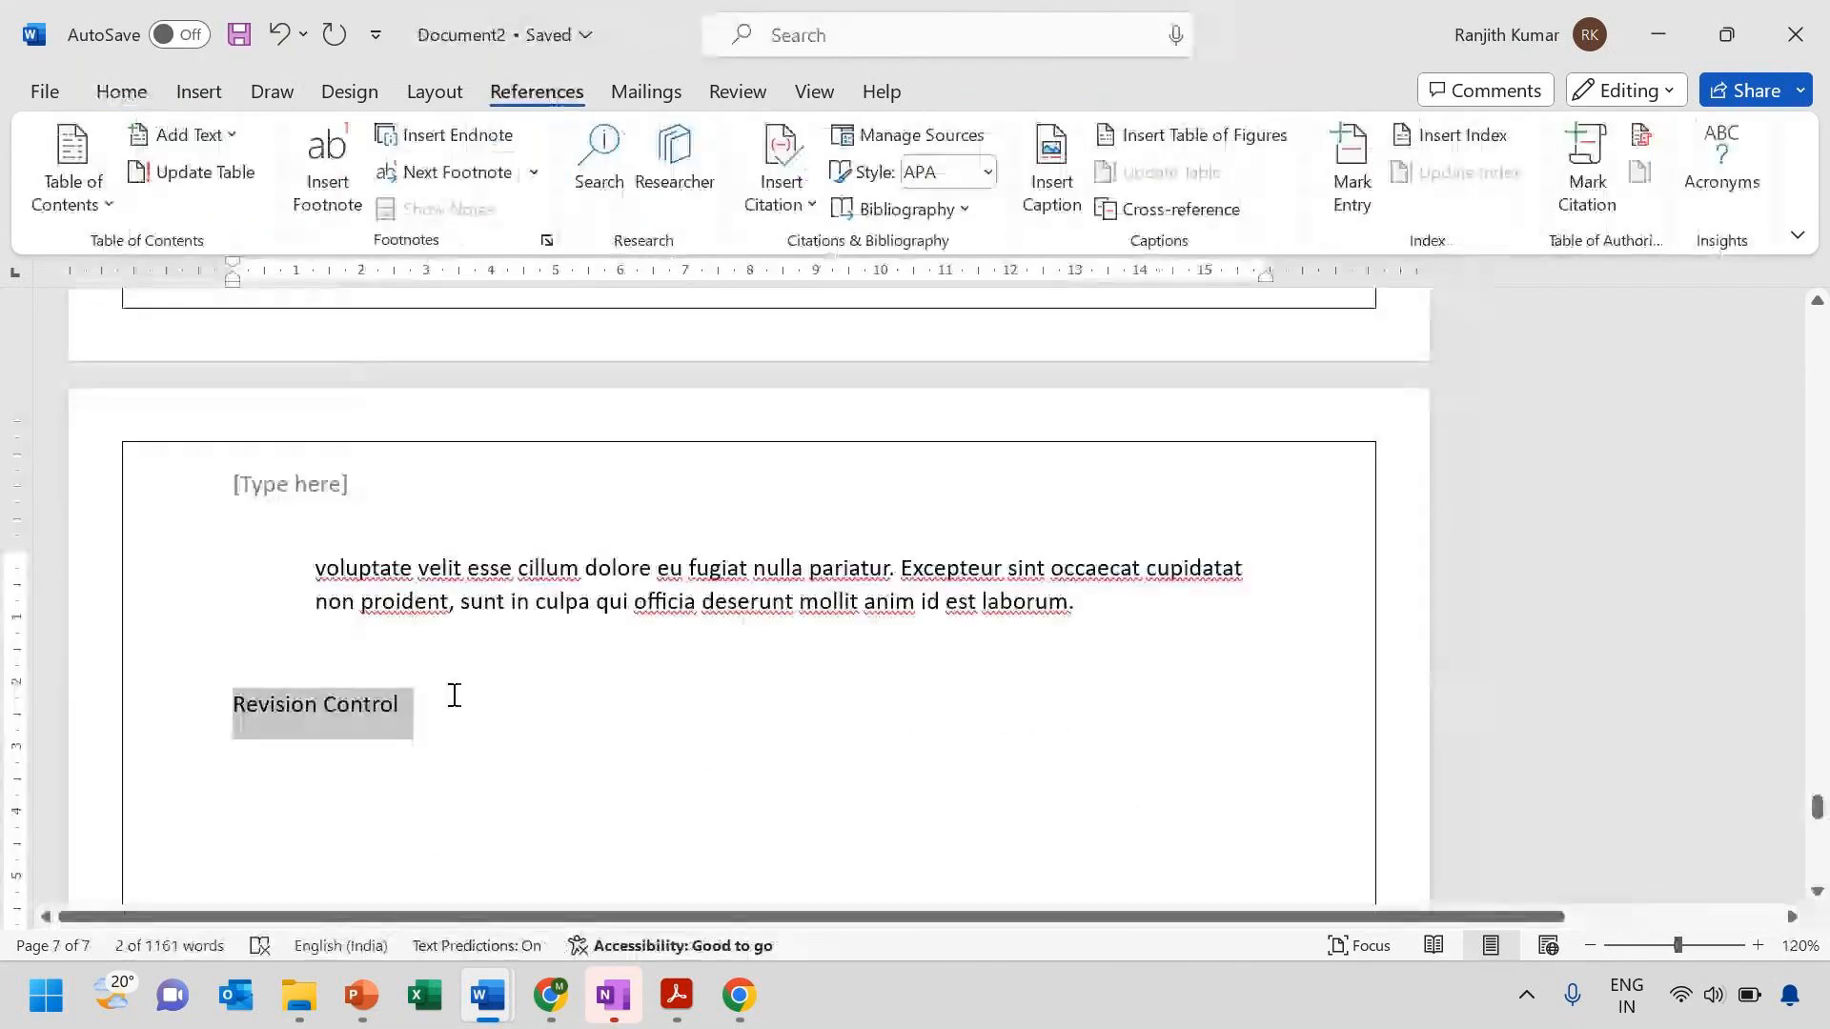
Change the line's wording to "Version Control" and add a "Sign-off control" line below it
key(Left)
key(Delete)
key(Delete)
key(Delete)
key(Delete)
key(Delete)
key(Delete)
text(Versi)
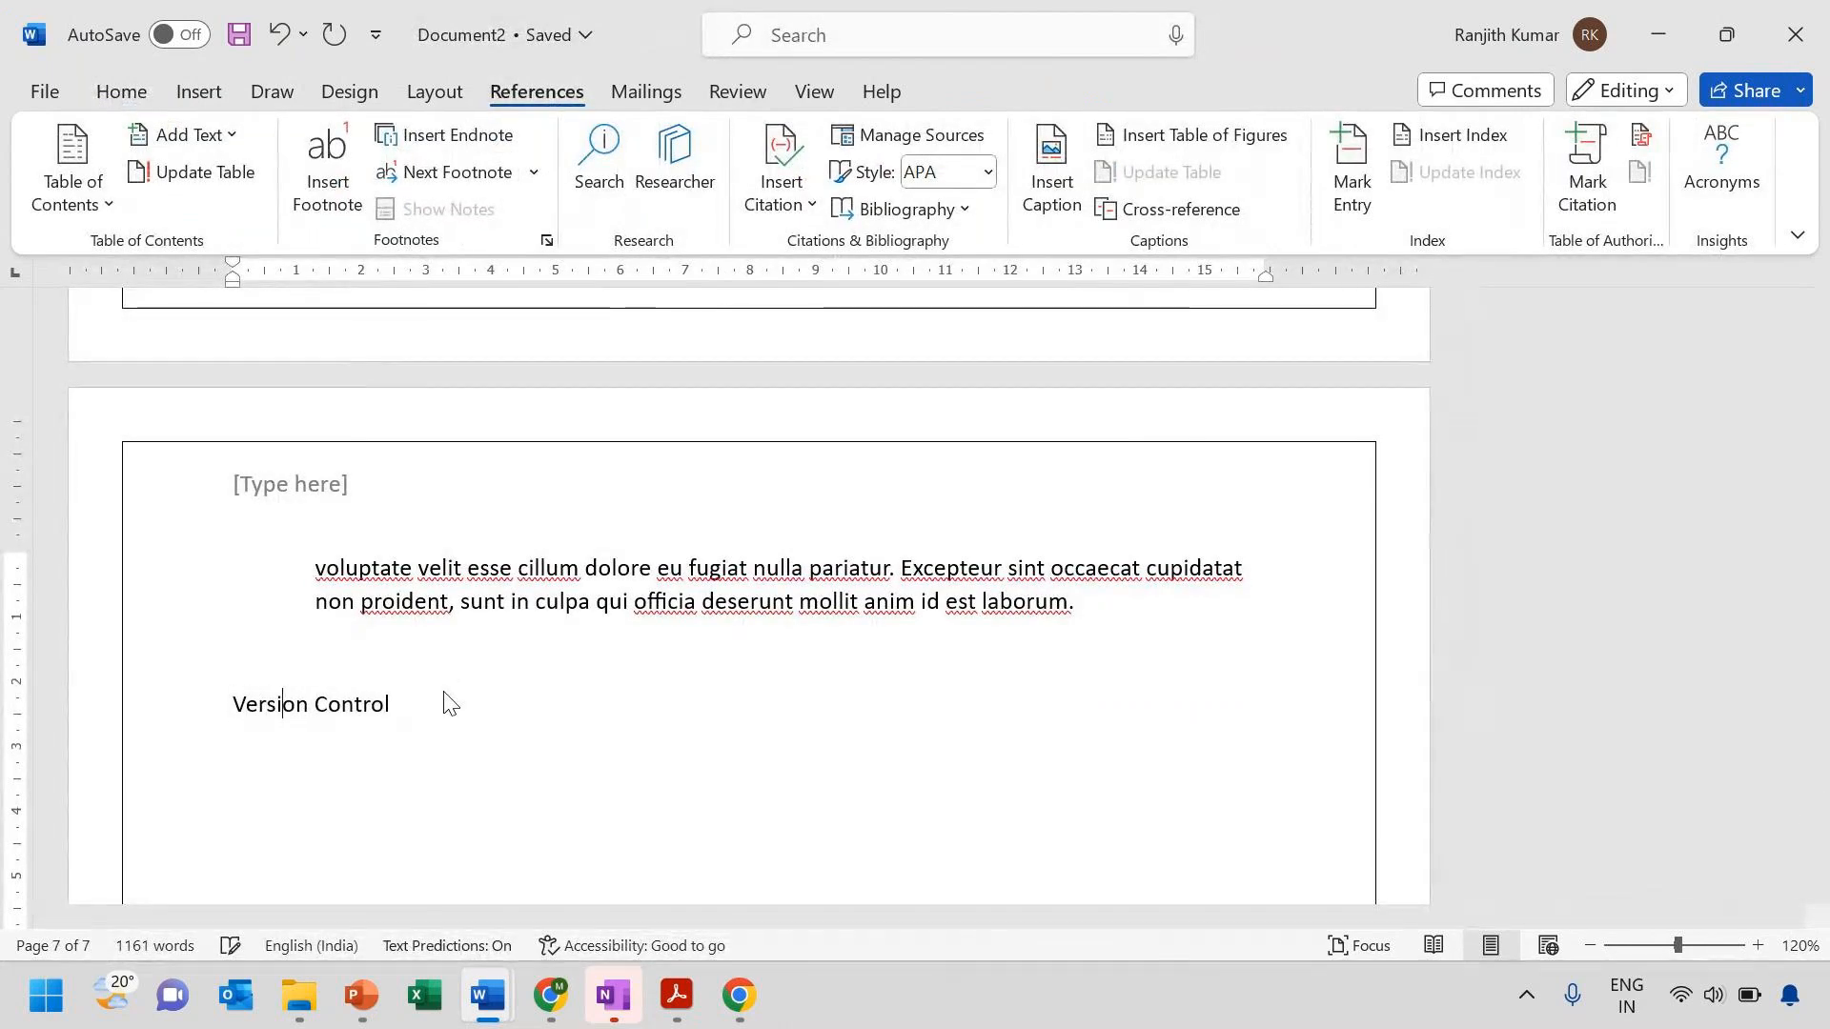
key(End)
text(Sign-off control)
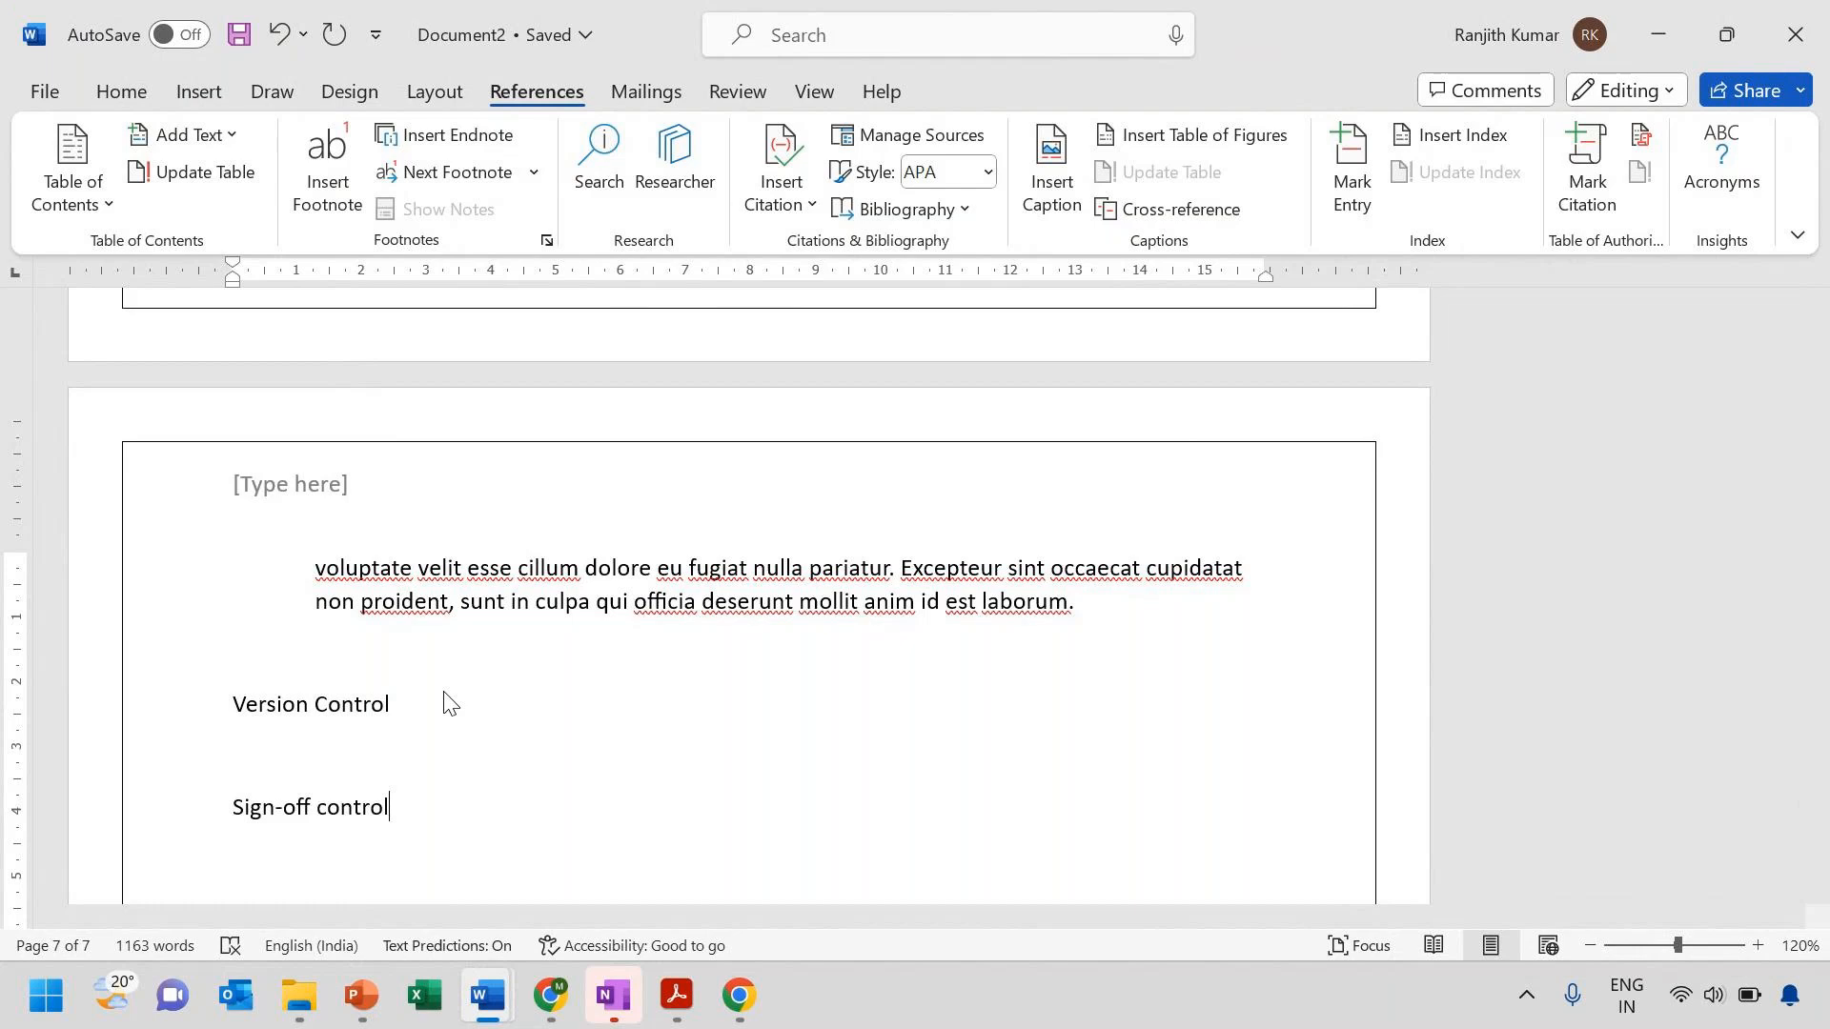
Review the document from its last page back up to the "Executive Summary", including the comment thread
scroll(448, 703, up, 15)
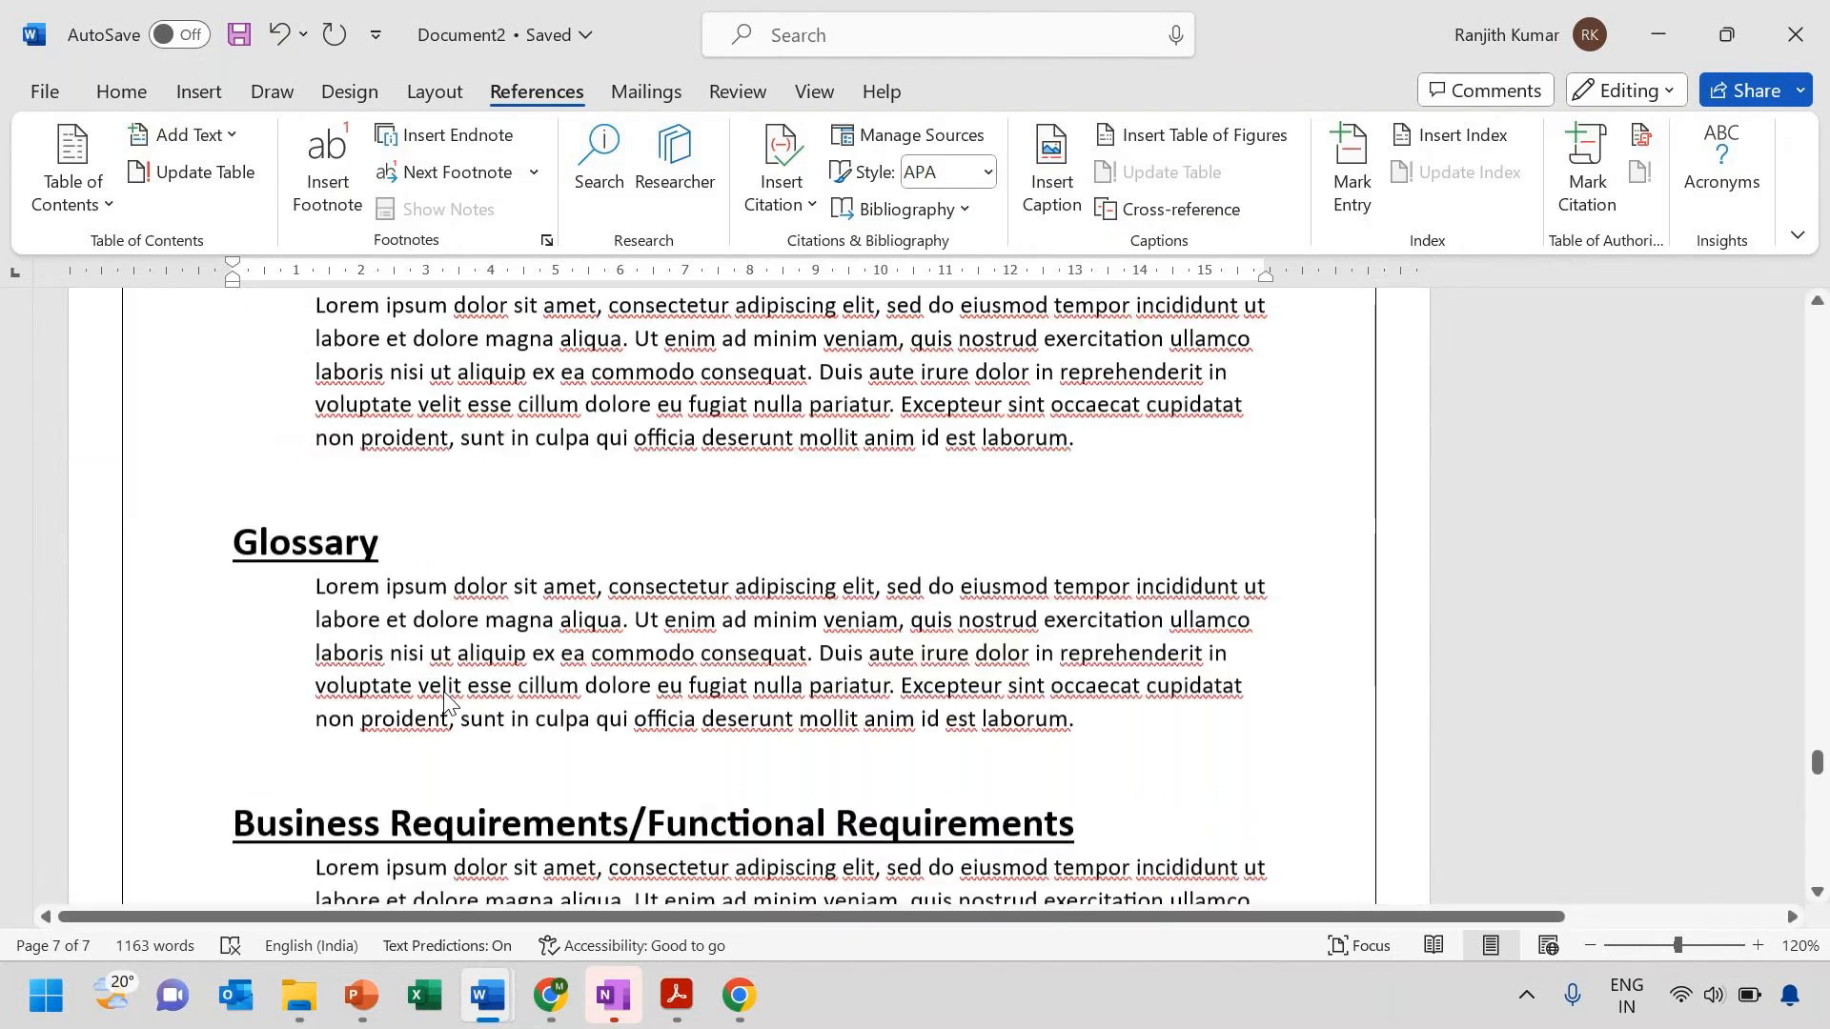
scroll(448, 704, up, 4)
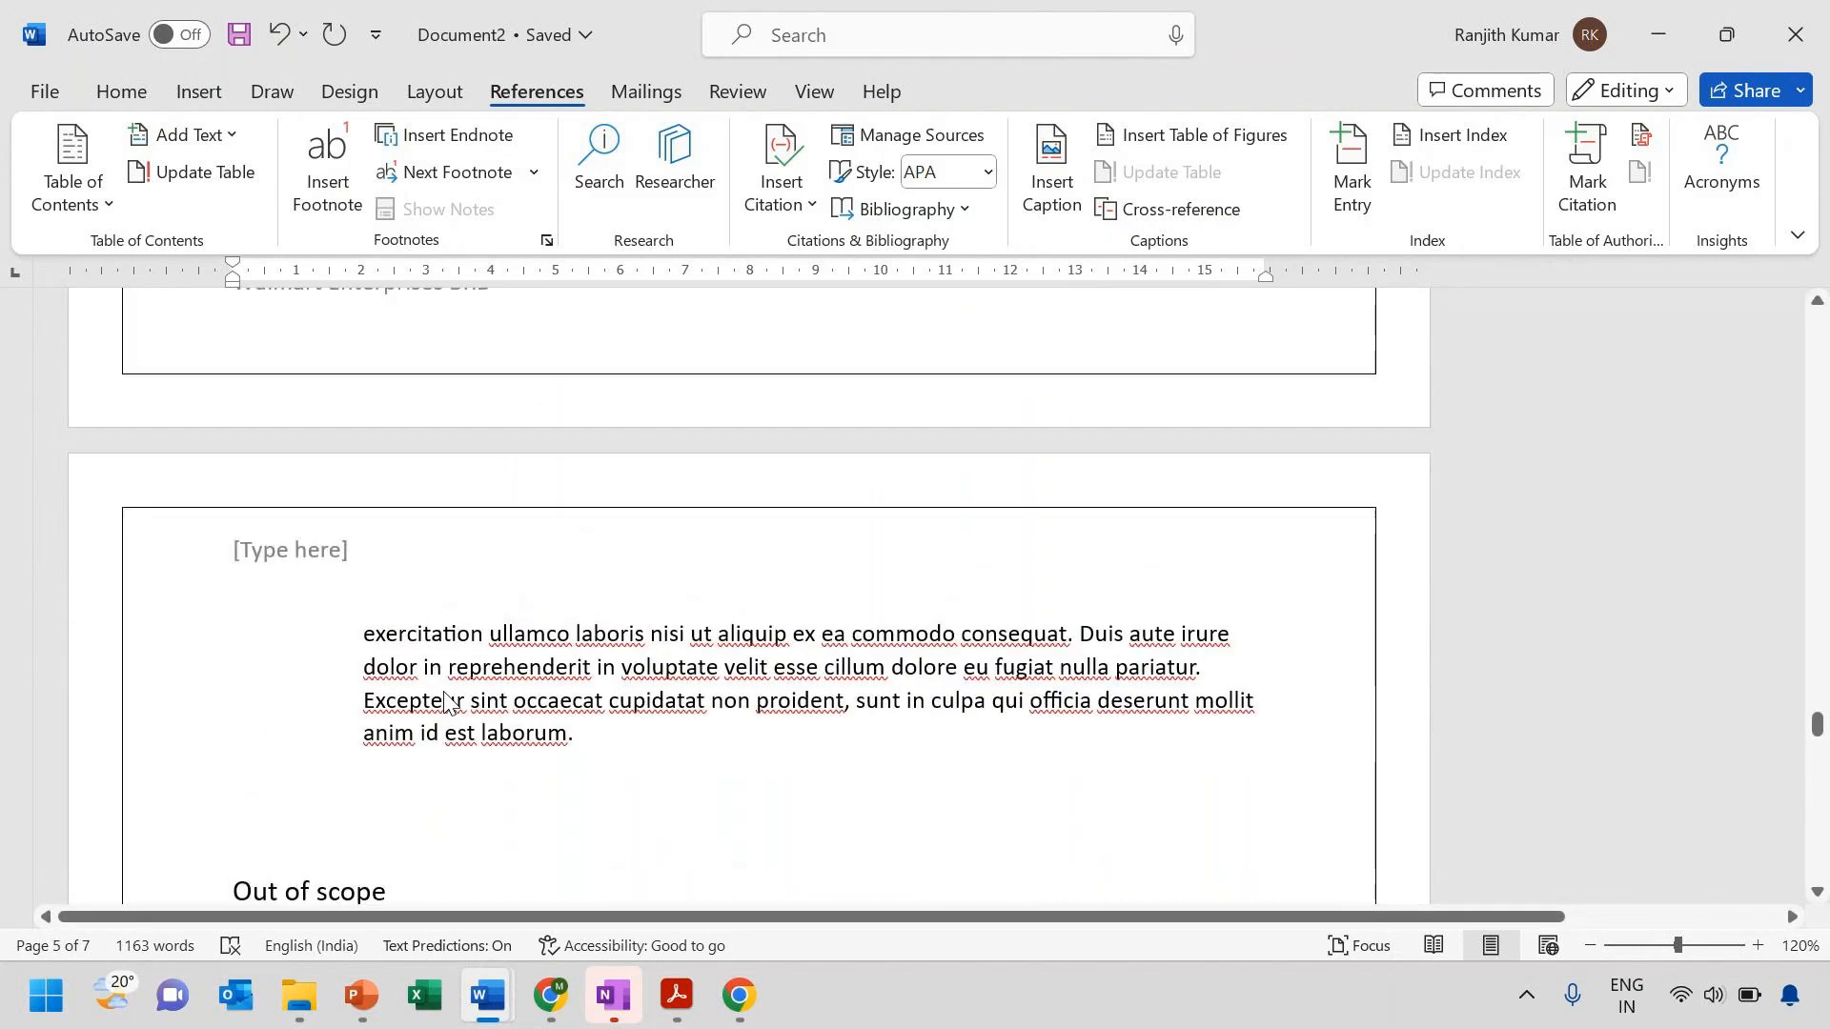
scroll(448, 704, up, 10)
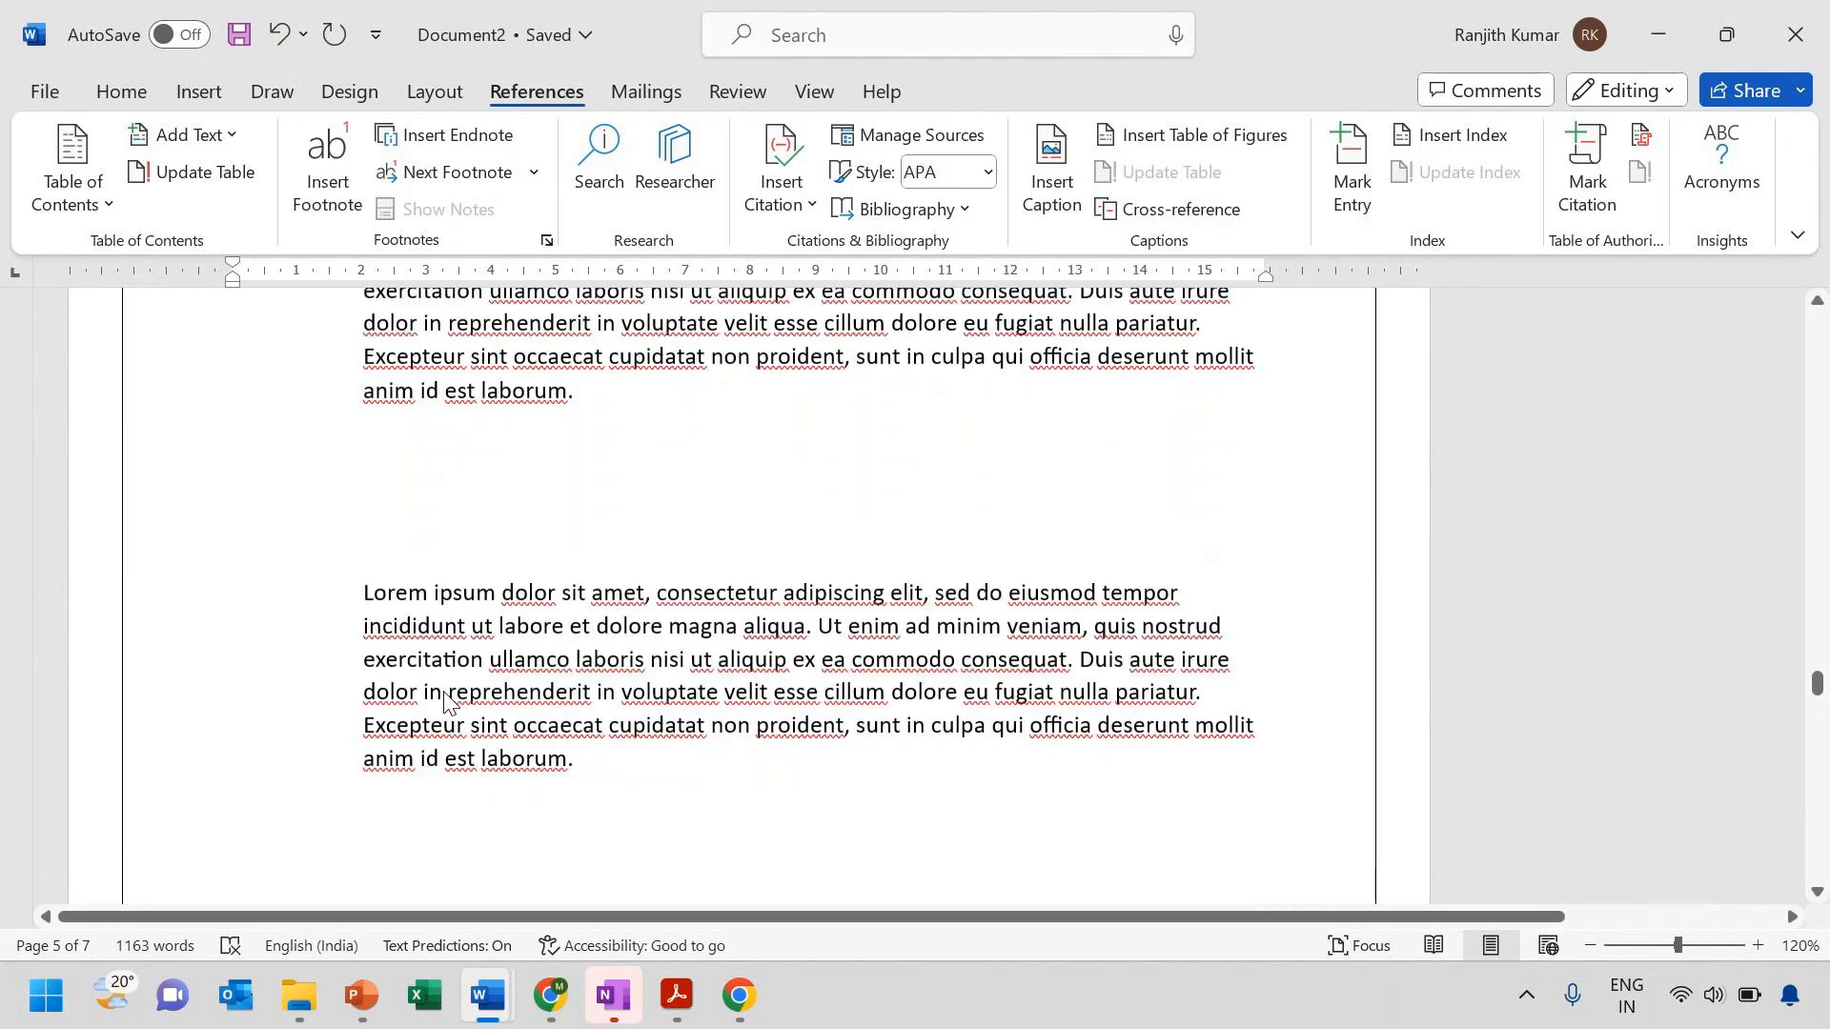
scroll(448, 704, up, 14)
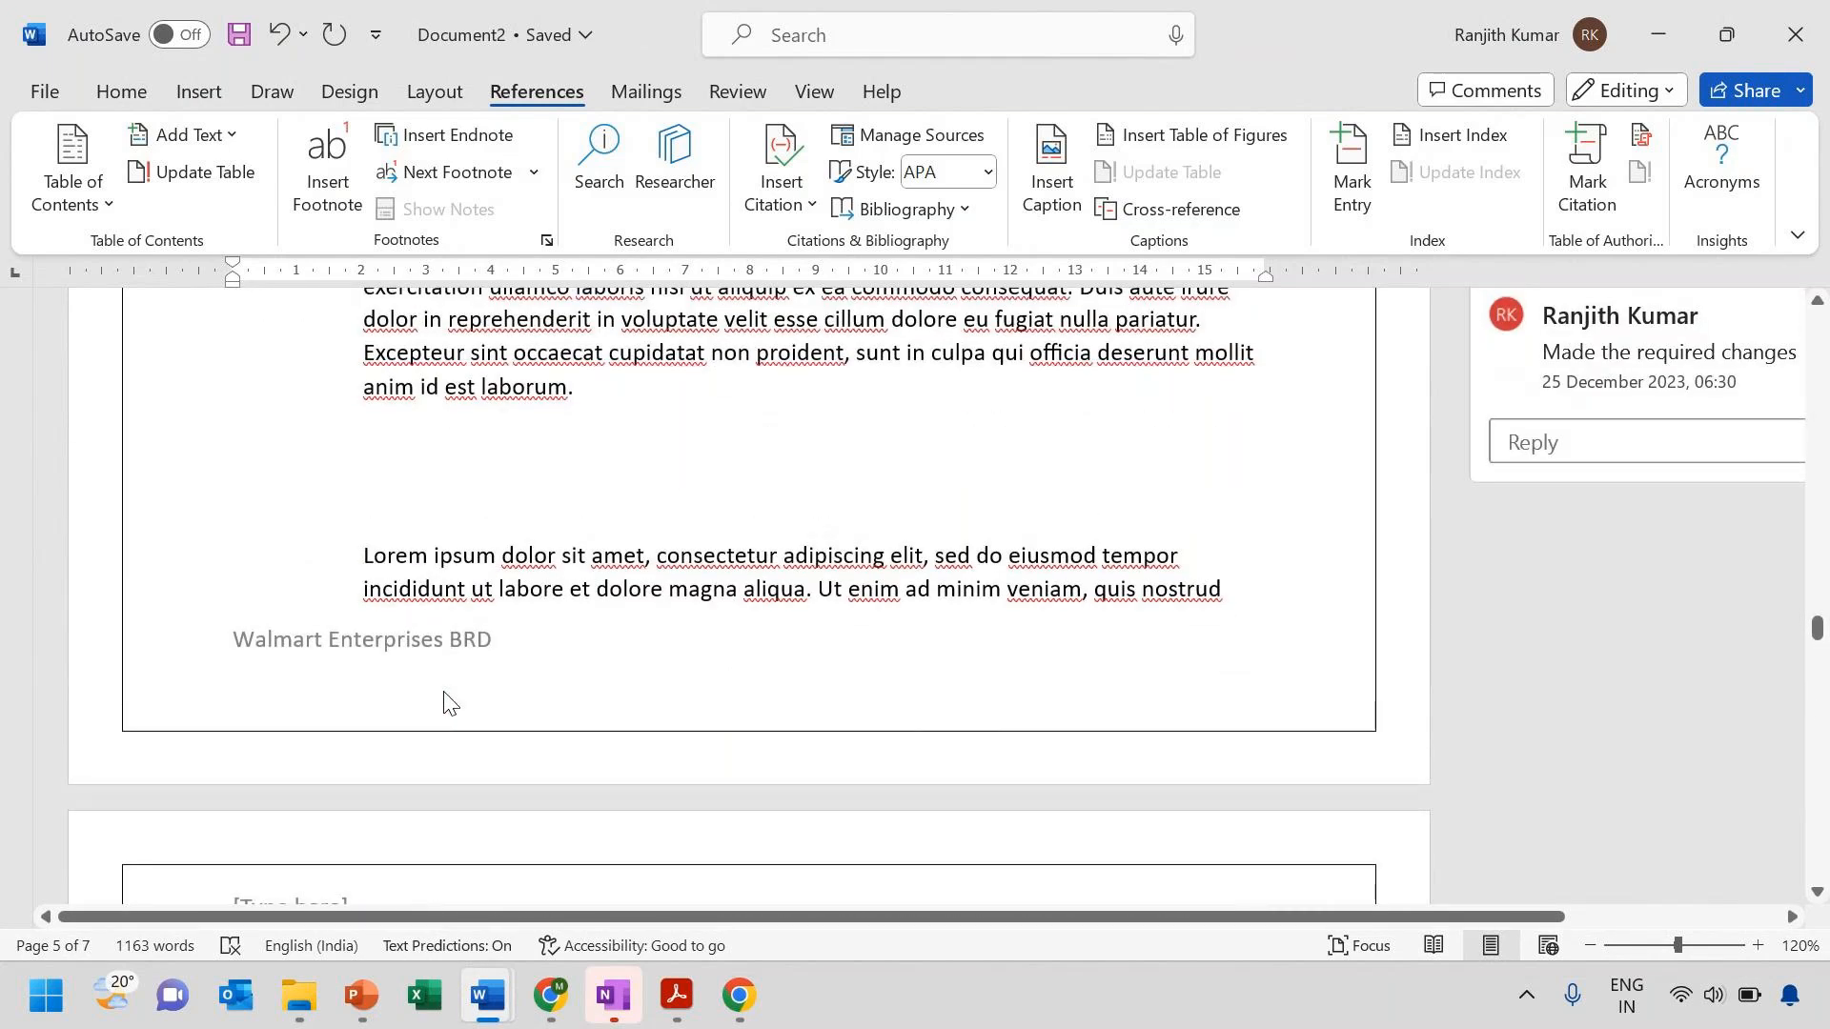
scroll(448, 703, up, 3)
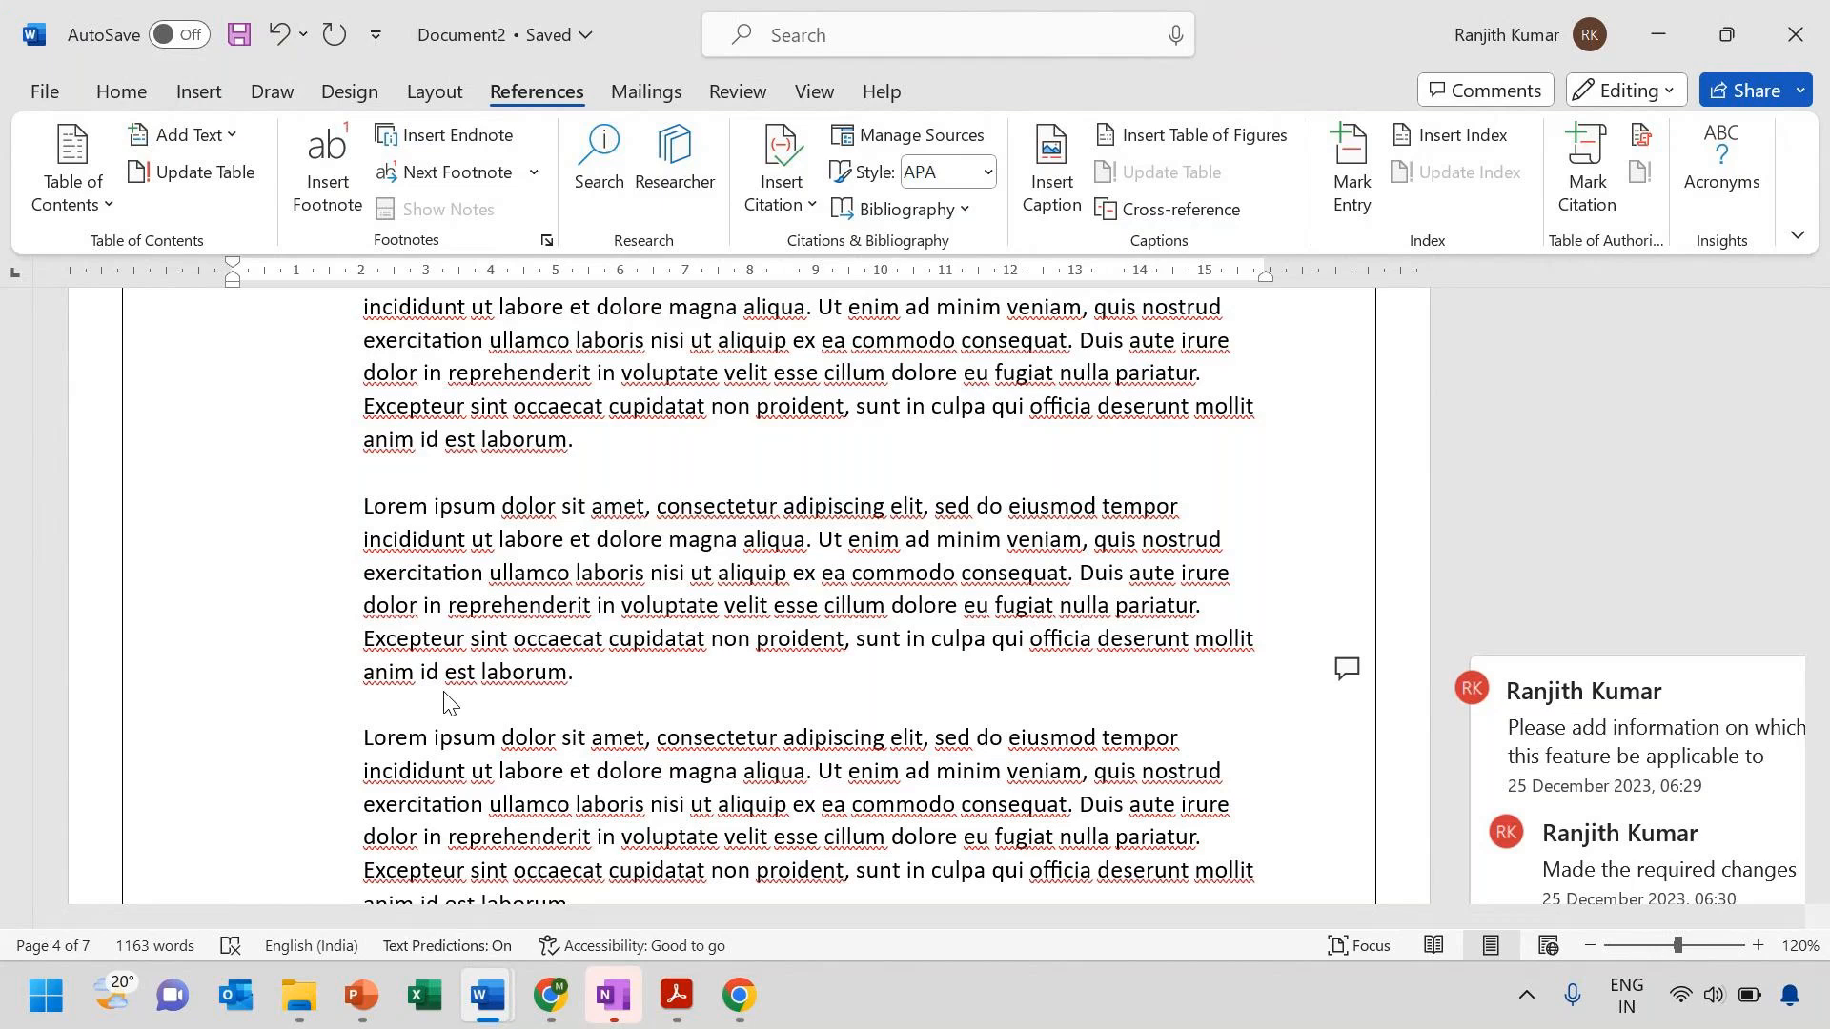
scroll(448, 703, up, 10)
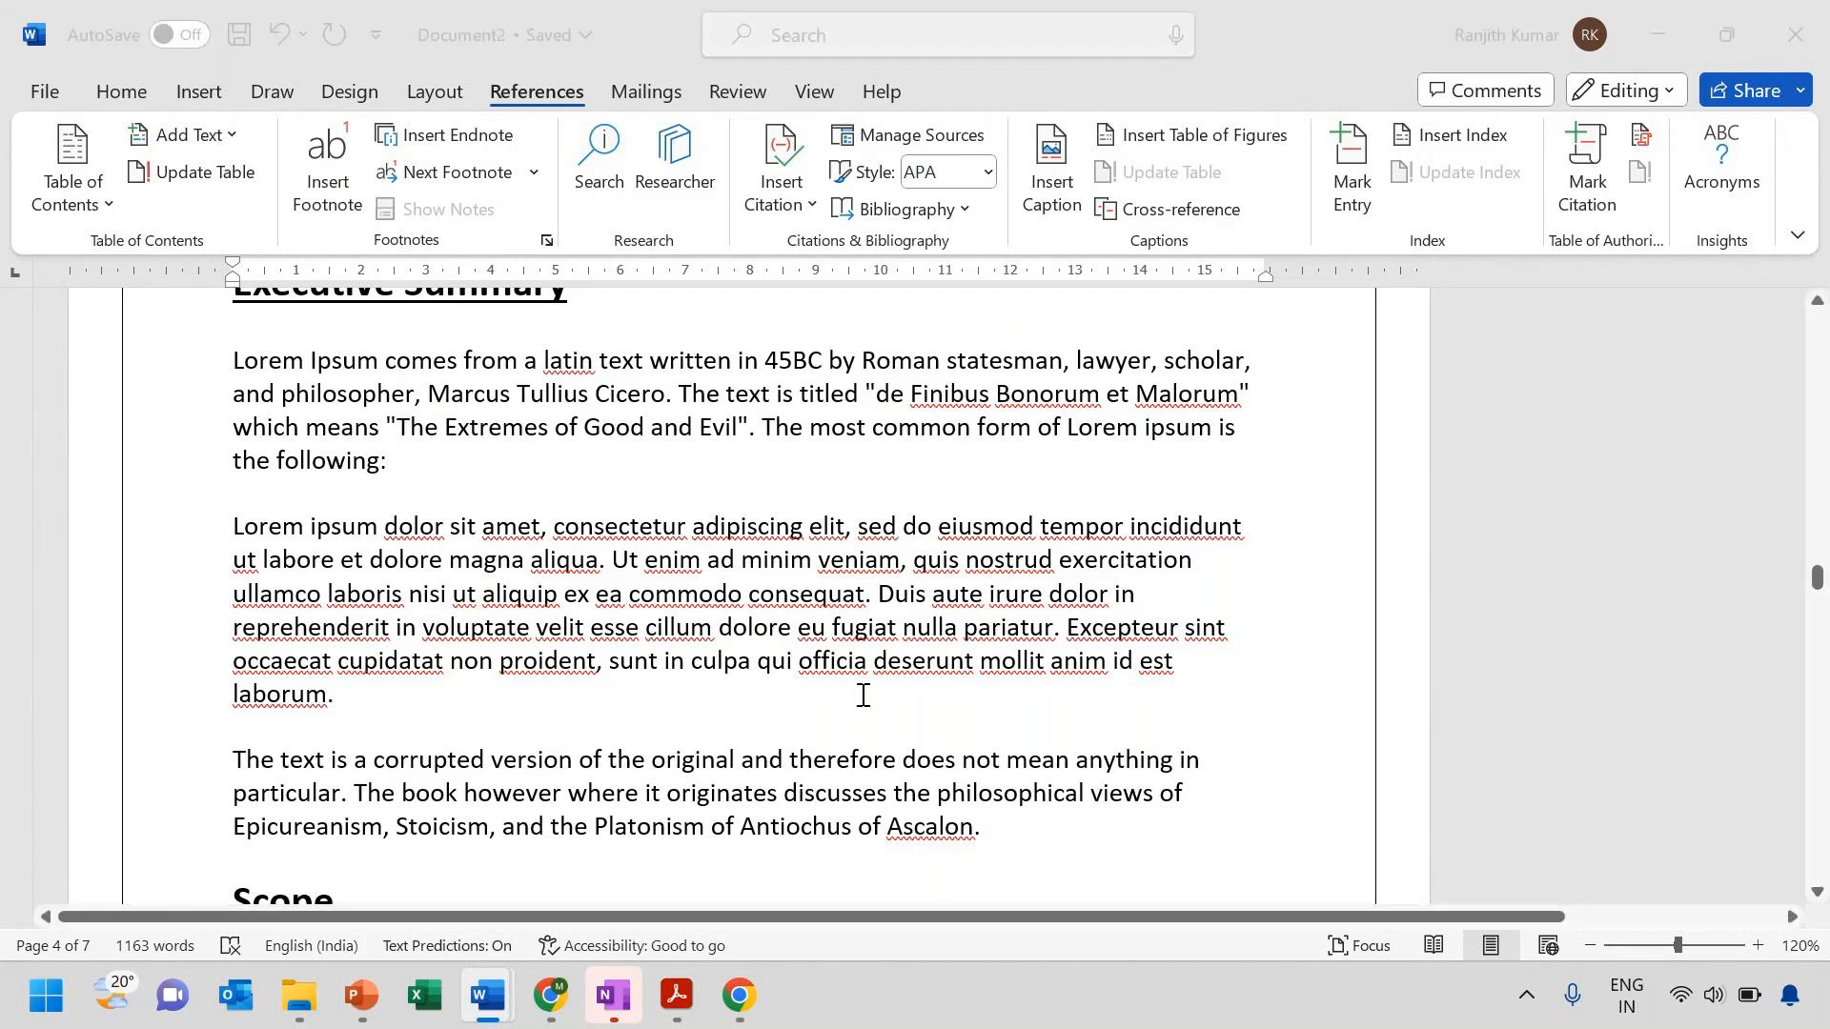
key(alt+Tab)
key(alt+Tab)
key(alt+Tab)
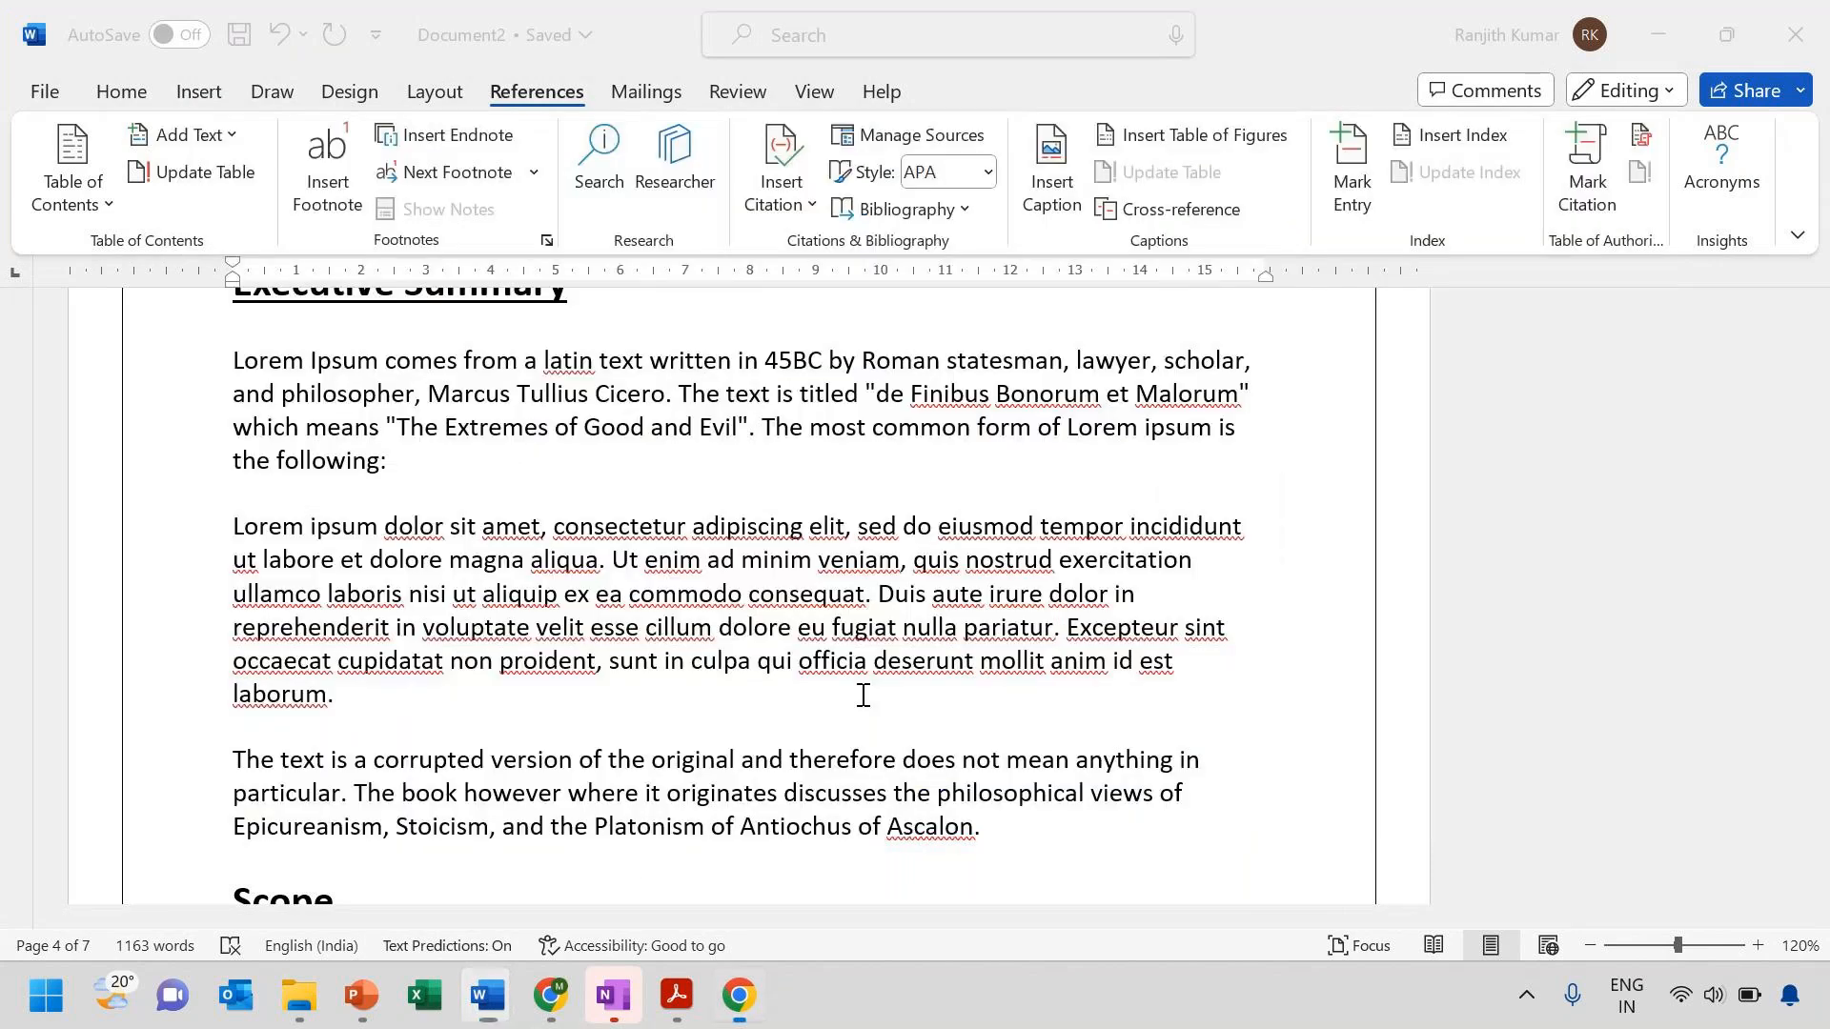
click(1055, 907)
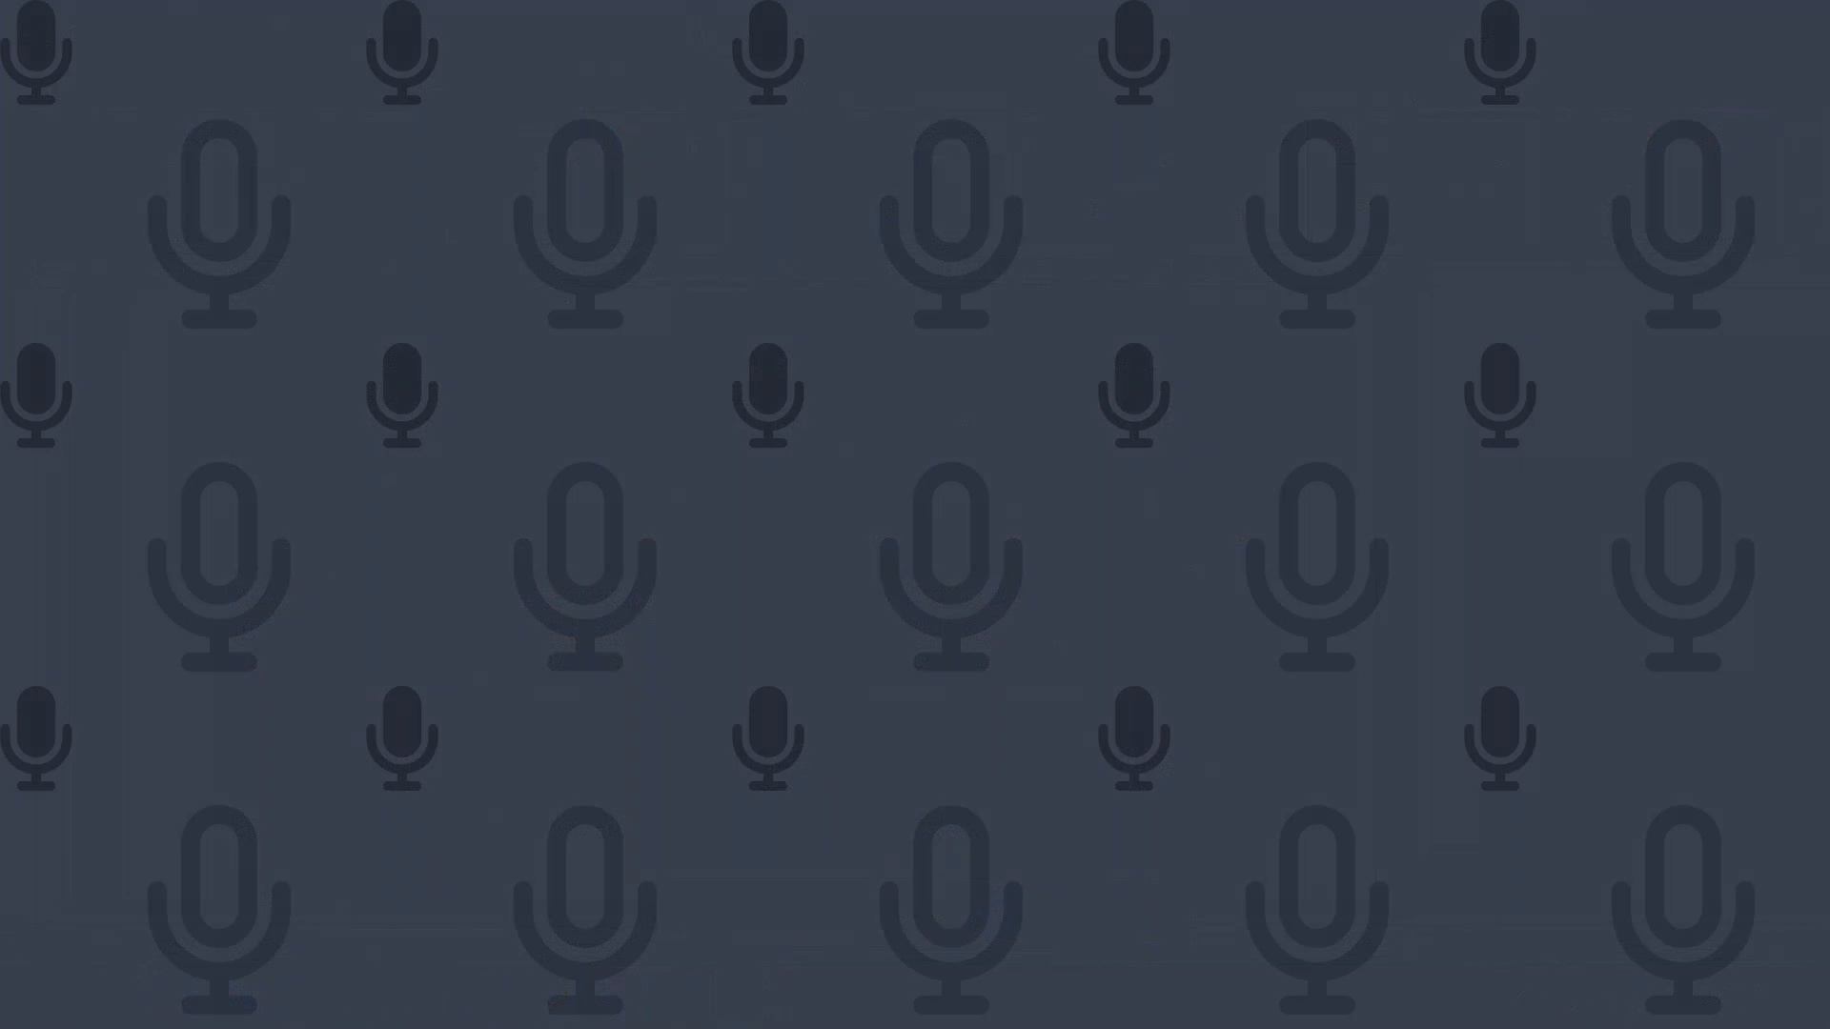